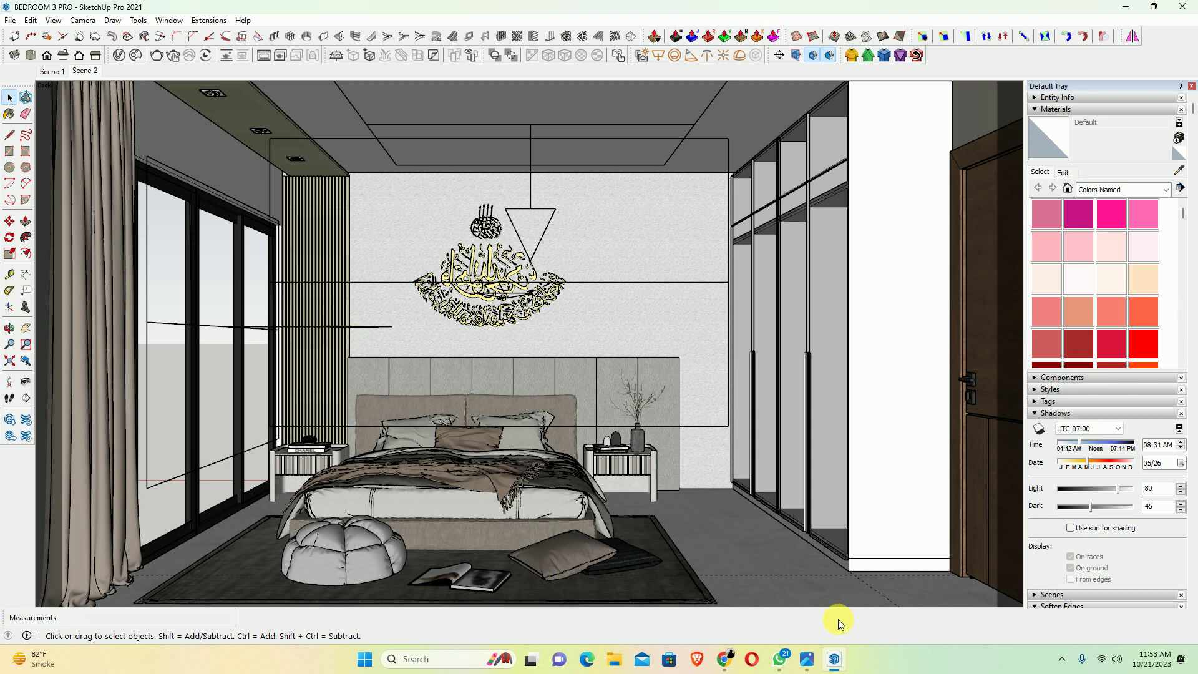
Check the TV wall reference image in Photos, then return to the model
mouse_move(806, 659)
left_click(802, 607)
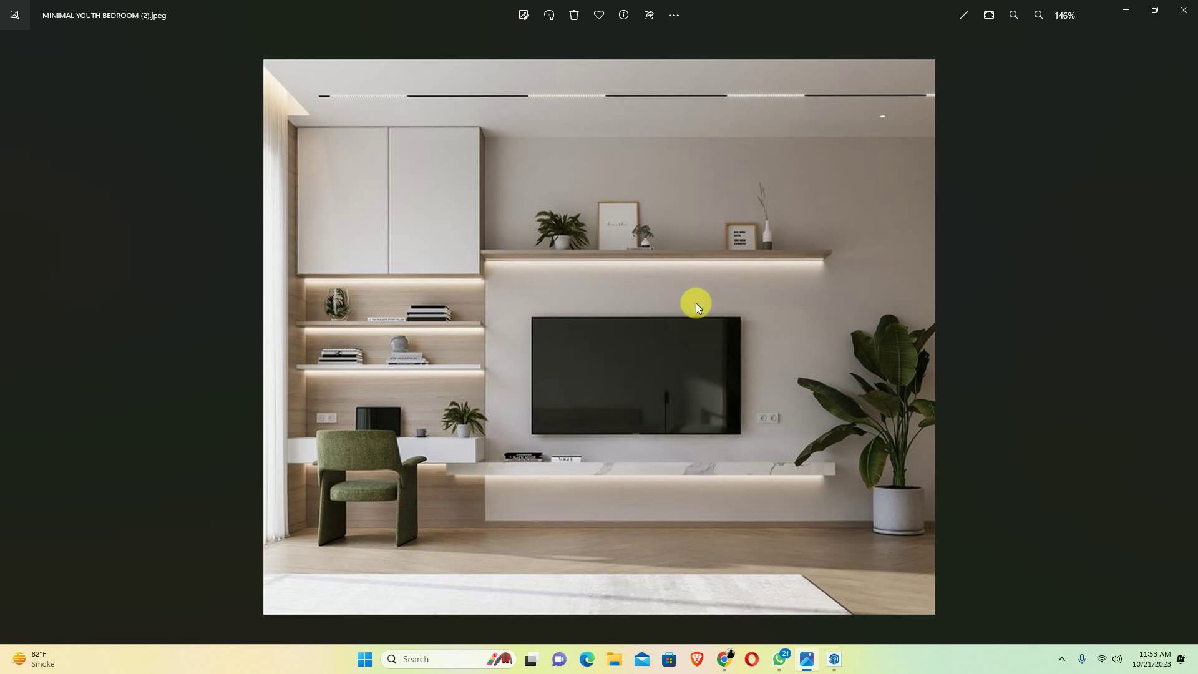
left_click(1135, 3)
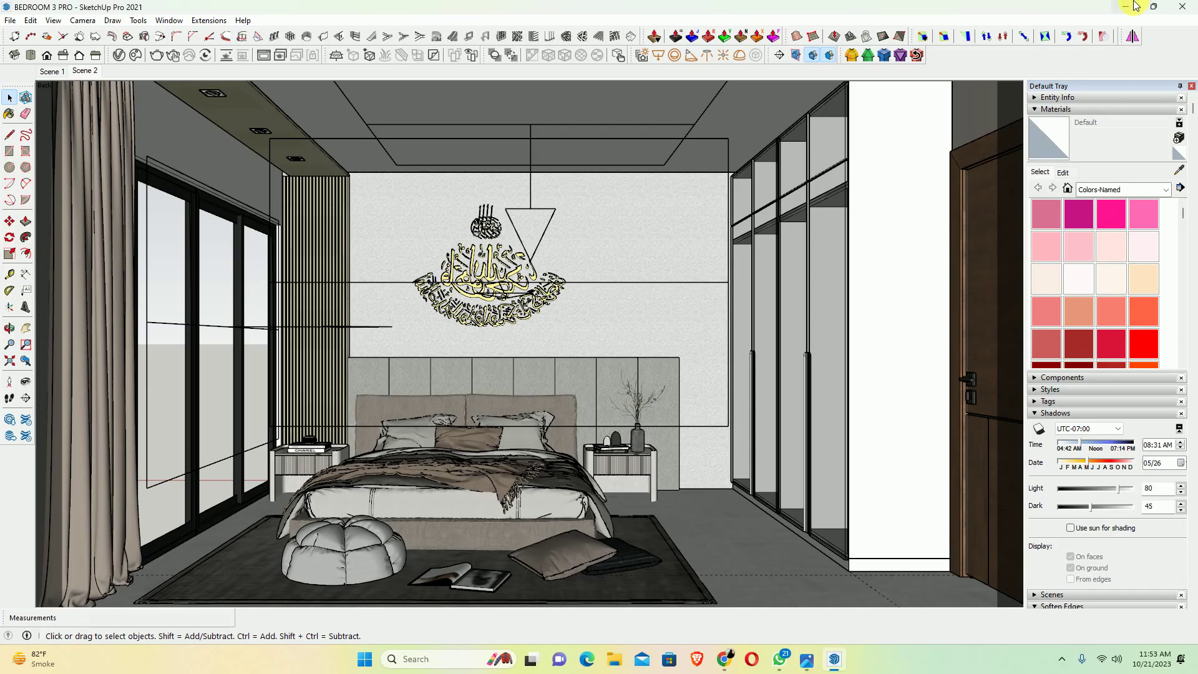
scroll(588, 282, "down", 3)
scroll(589, 282, "down", 3)
Orbit out around the room box to face the door wall and bring up File Explorer
mouse_move(589, 282)
middle_mouse_down()
mouse_move(468, 320)
mouse_move(288, 426)
mouse_move(356, 302)
mouse_move(204, 270)
middle_mouse_up()
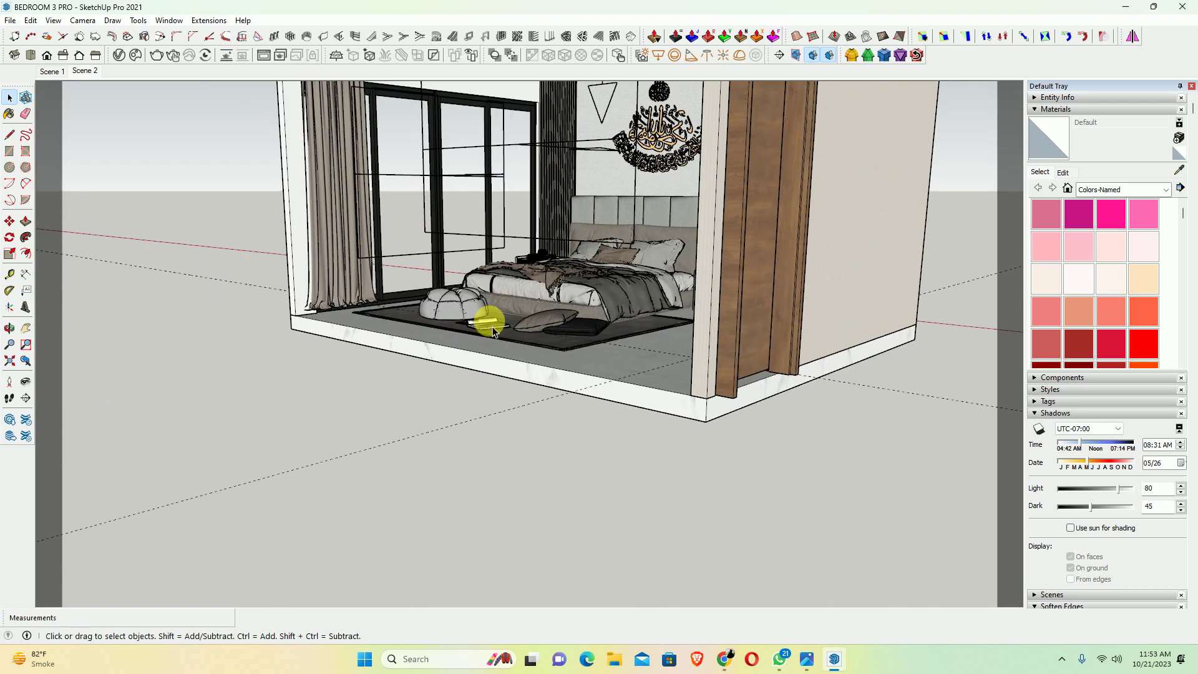
middle_click_drag(484, 315, 404, 378)
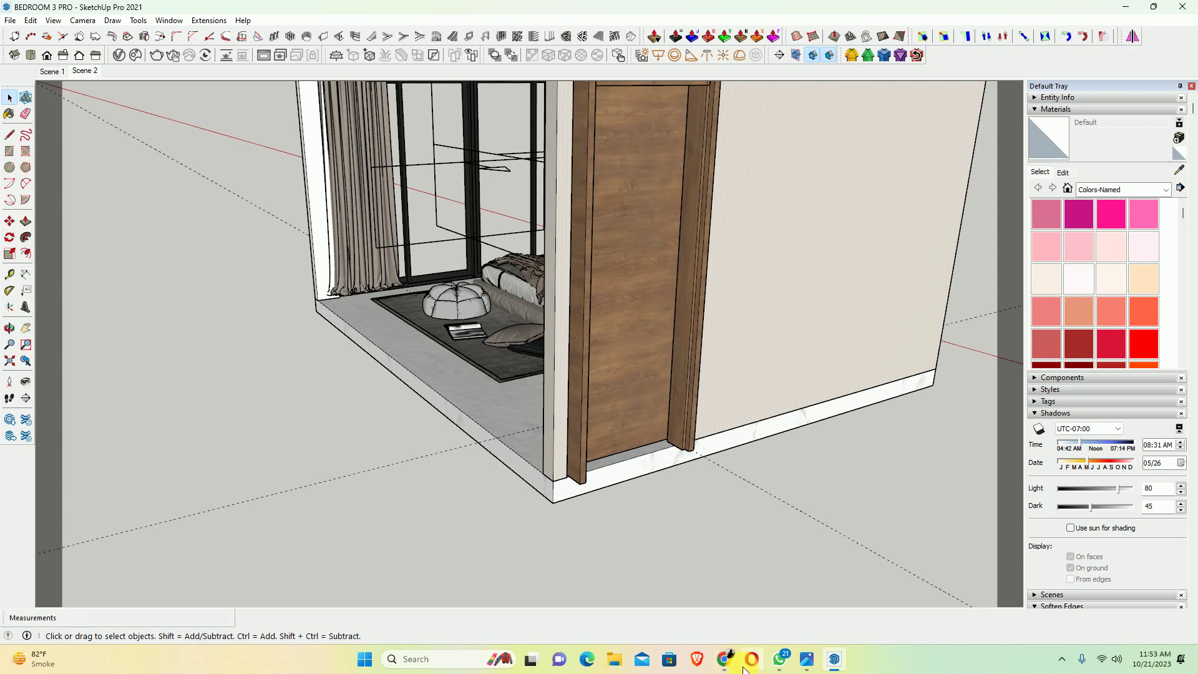
left_click(625, 665)
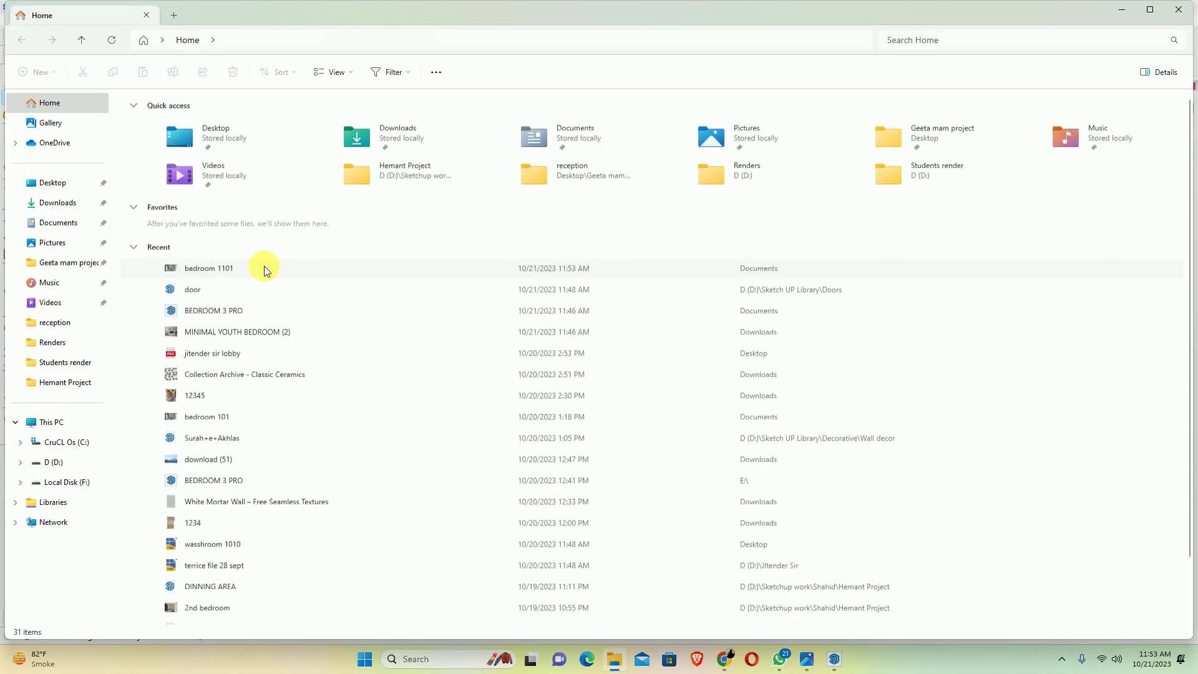
Open the 'bedroom 1101' render, zoom in to inspect it, then close both windows
double_click(217, 270)
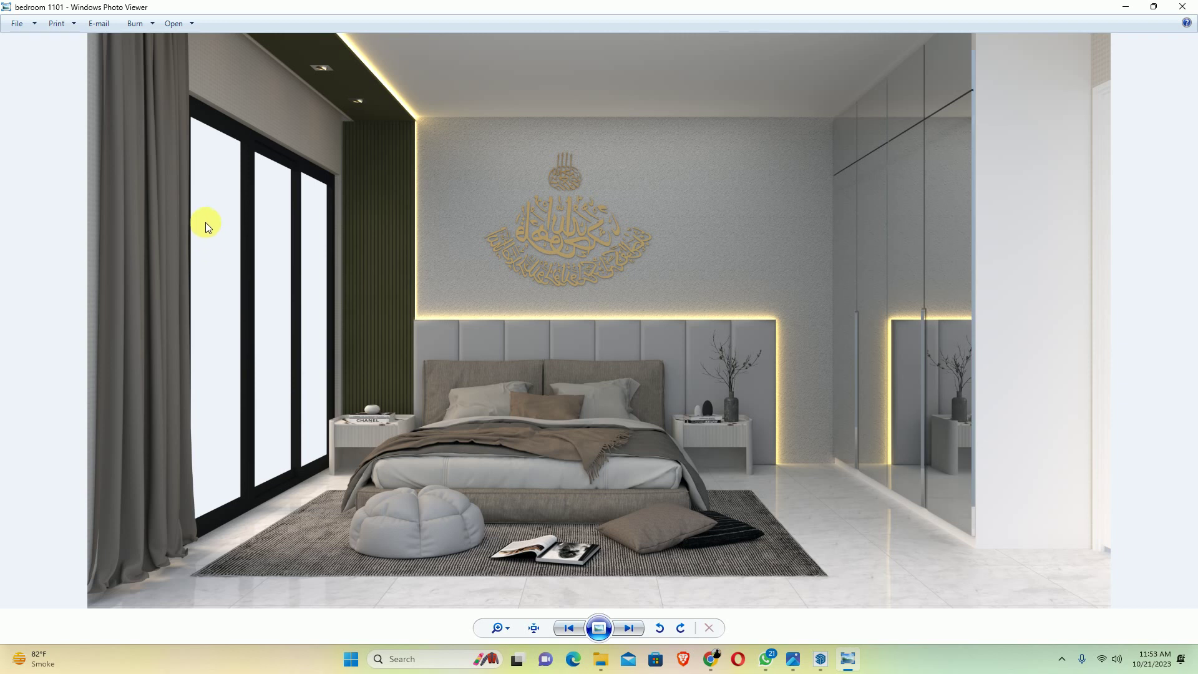
scroll(243, 93, "up", 2)
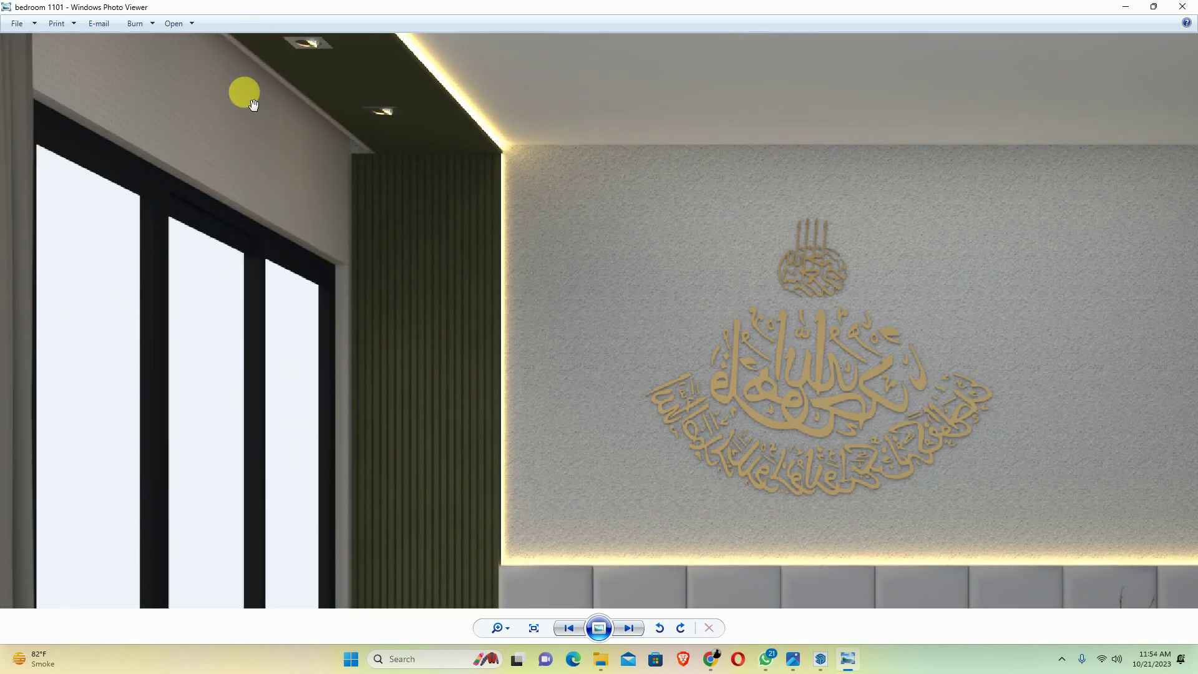
scroll(254, 139, "up", 1)
scroll(254, 139, "down", 1)
scroll(453, 136, "down", 1)
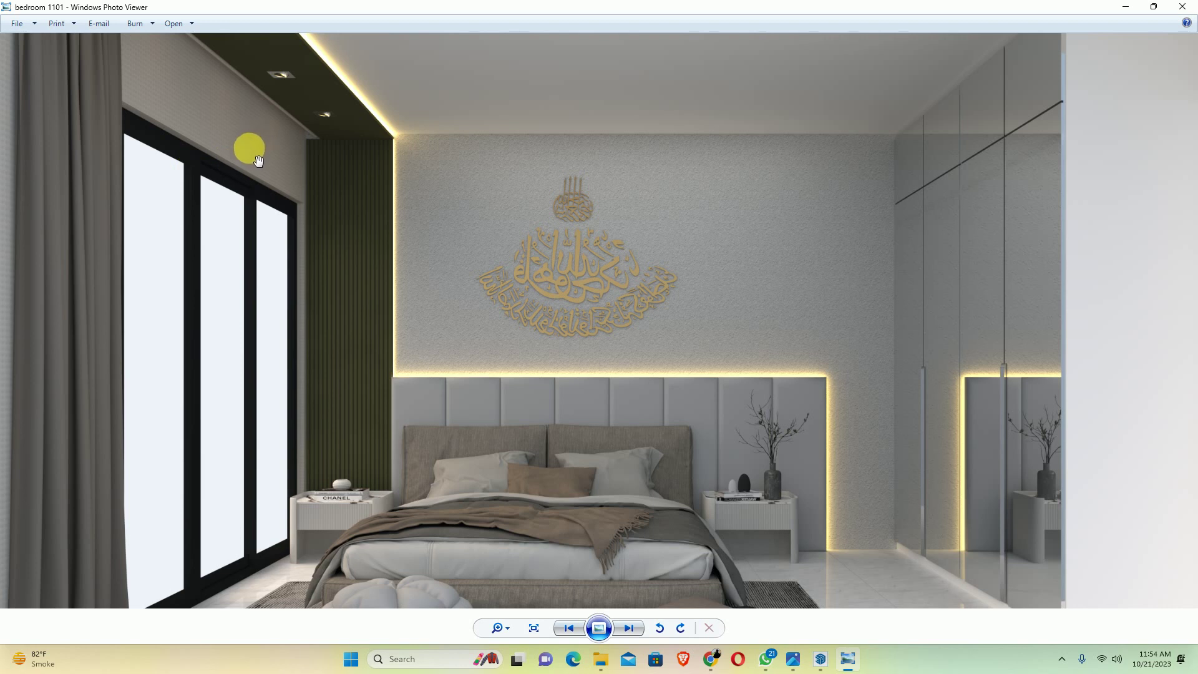
scroll(253, 159, "down", 1)
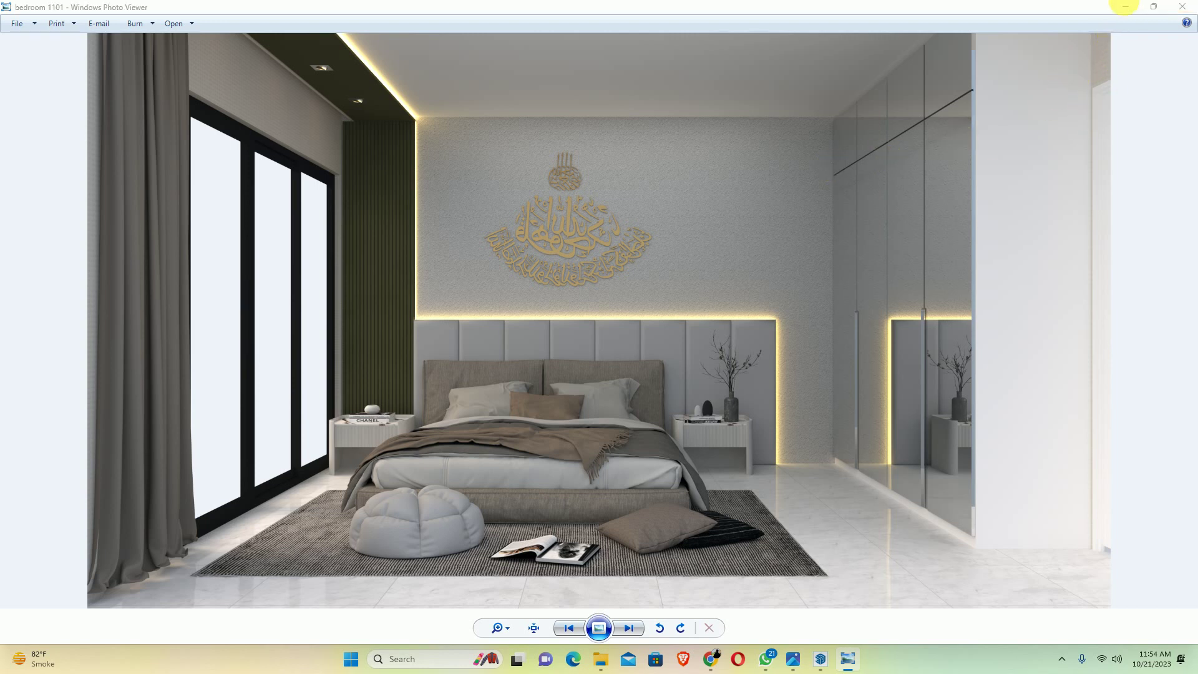
left_click(1125, 6)
left_click(1178, 9)
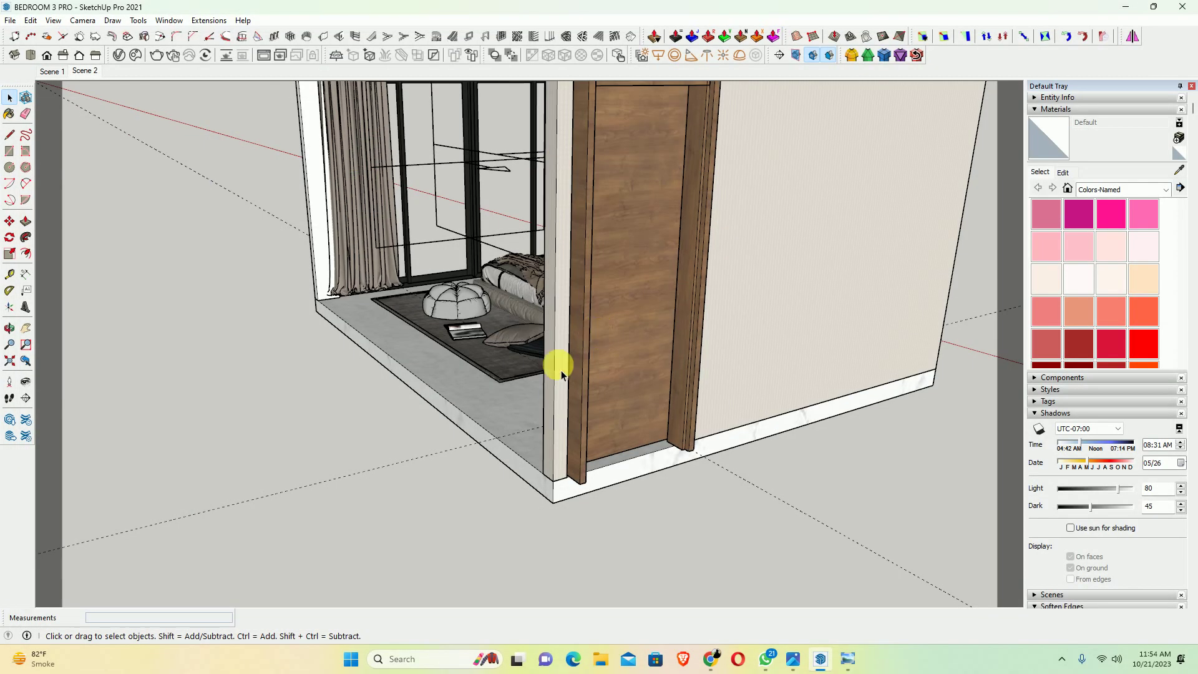
Glance at the TV wall reference image again, then return to the model
left_click(792, 660)
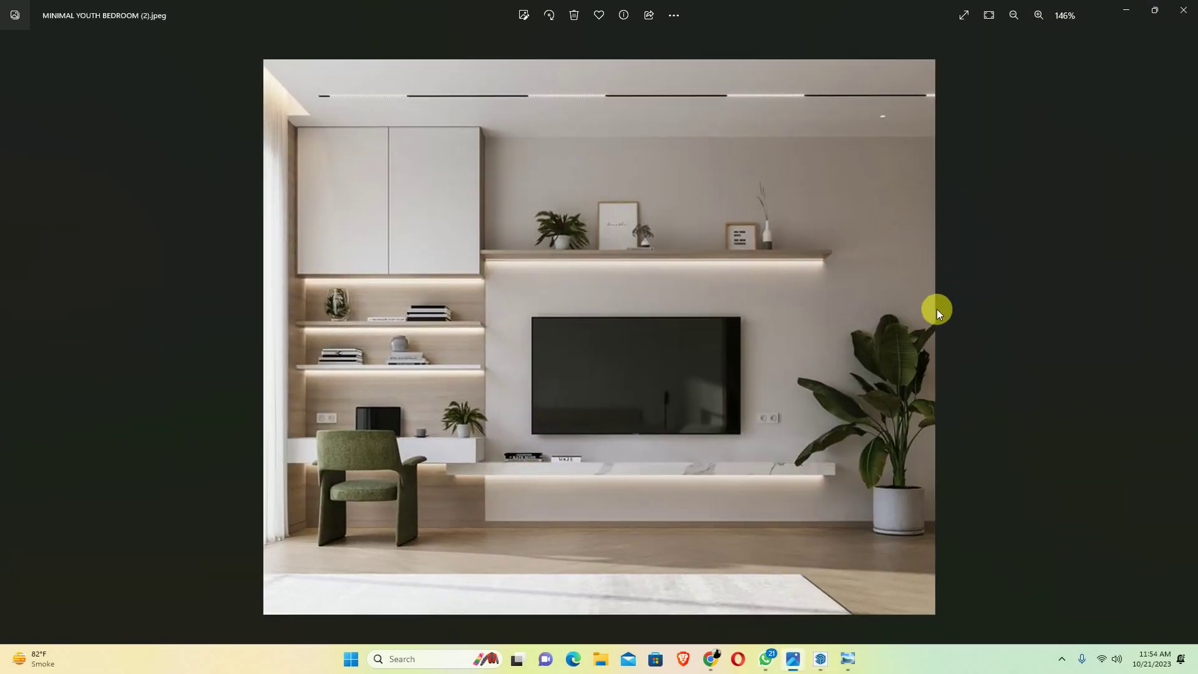
left_click(1125, 11)
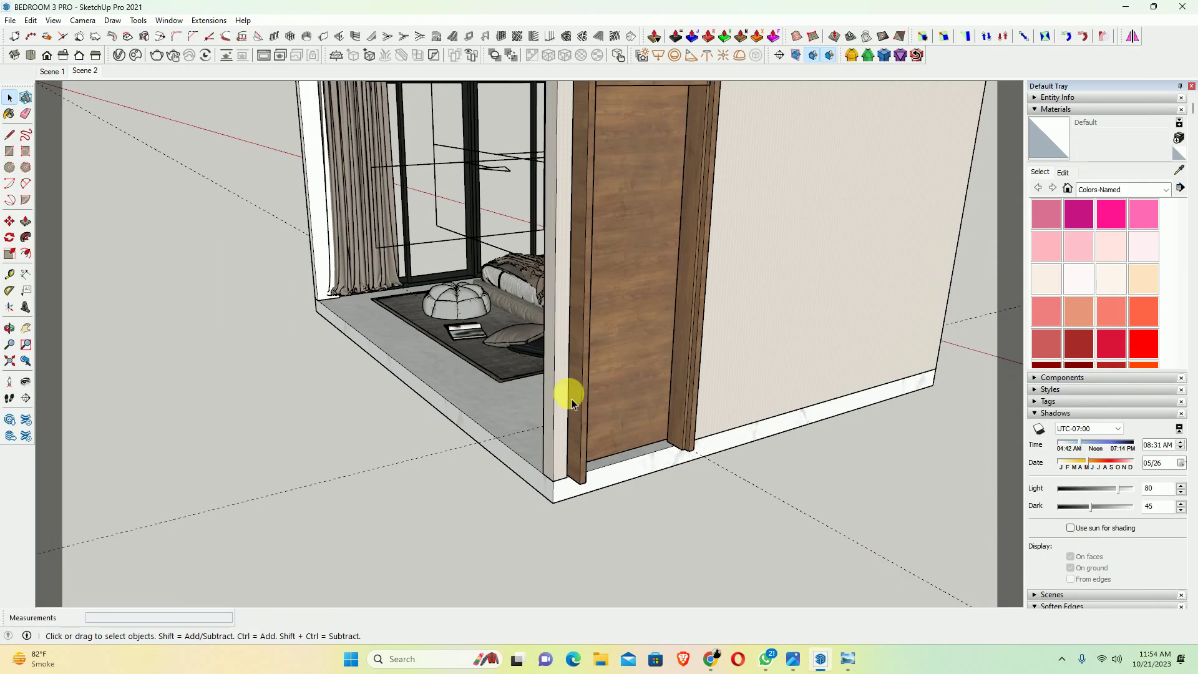
scroll(428, 407, "down", 2)
scroll(434, 441, "down", 2)
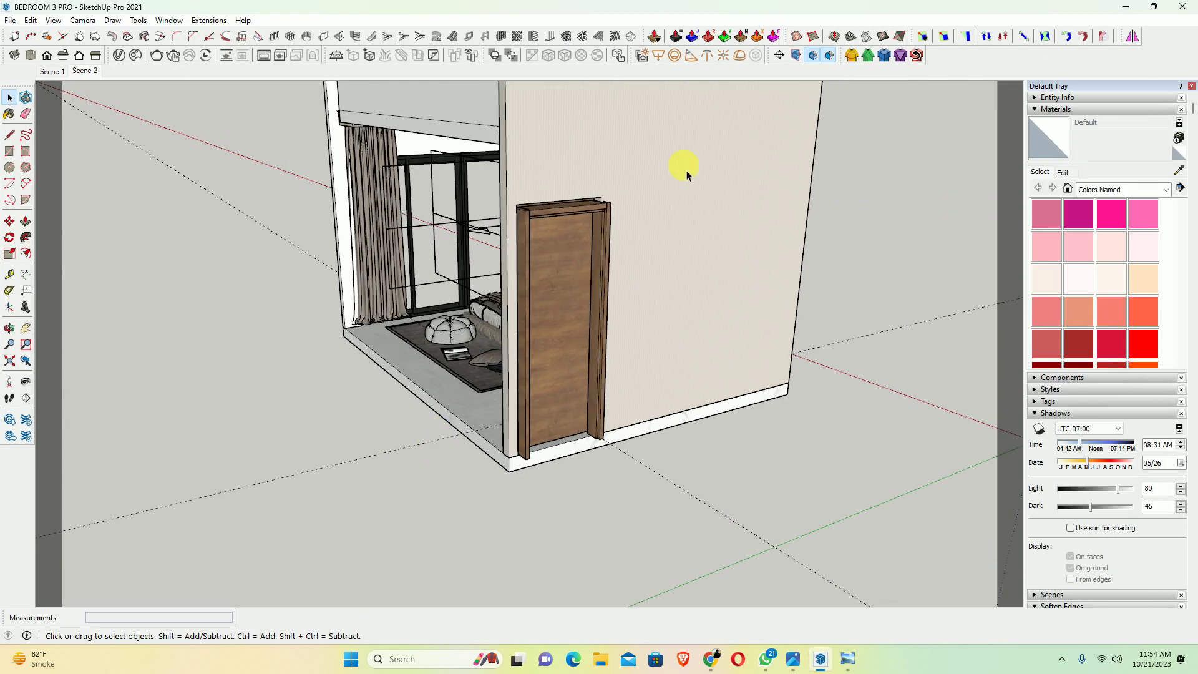
Paint the door wall group with the Default white material sampled from the model
double_click(709, 143)
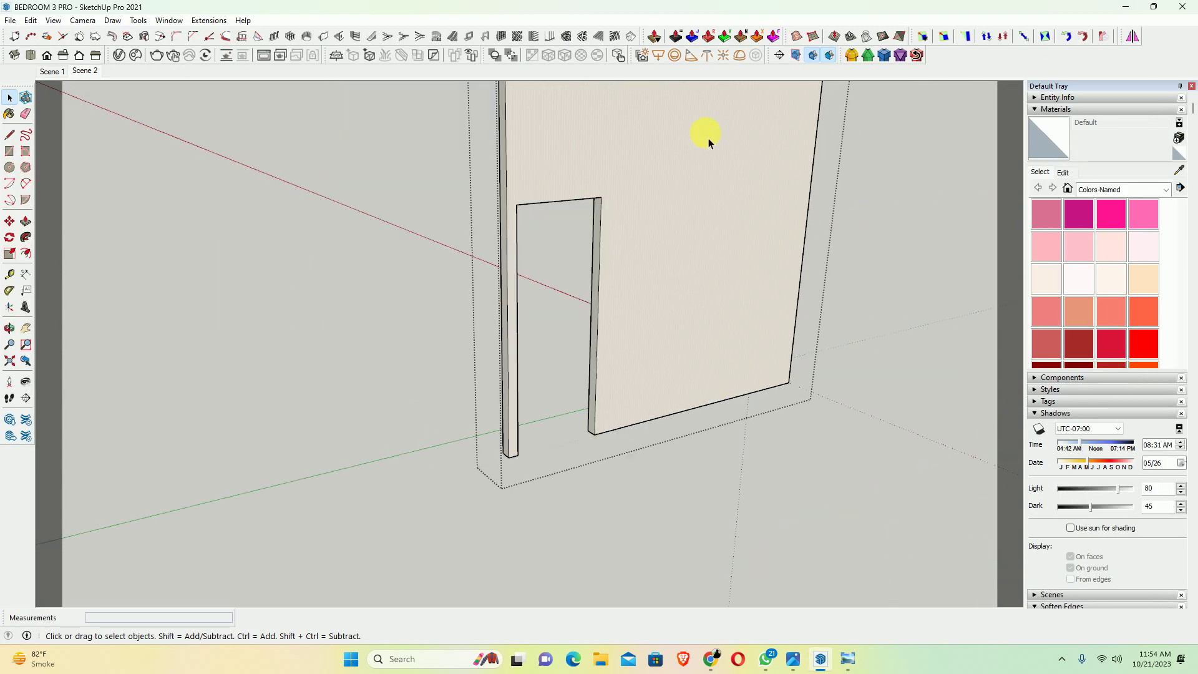
key("b")
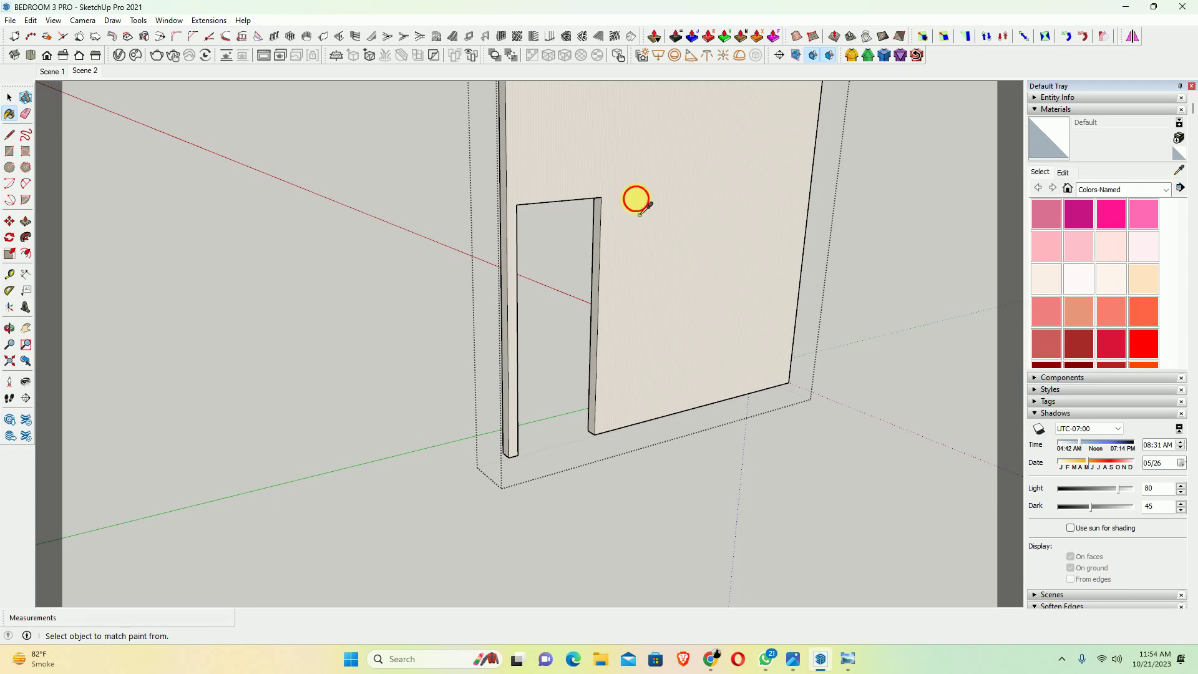
left_click(639, 212, "alt")
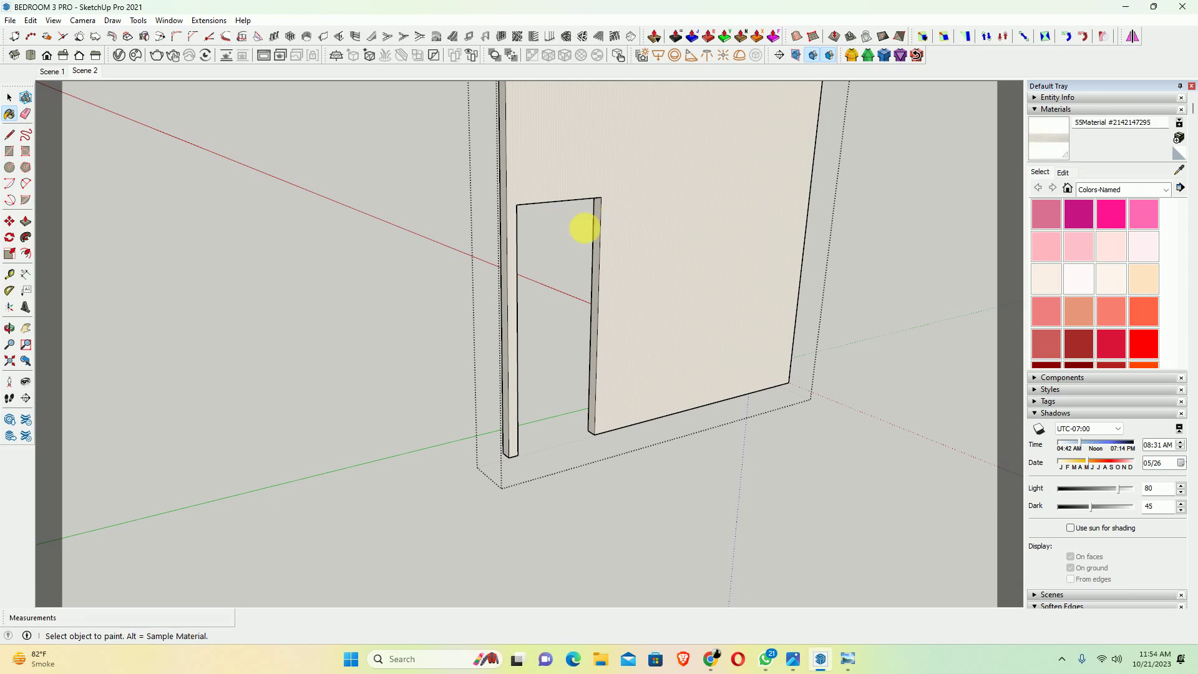
key("alt")
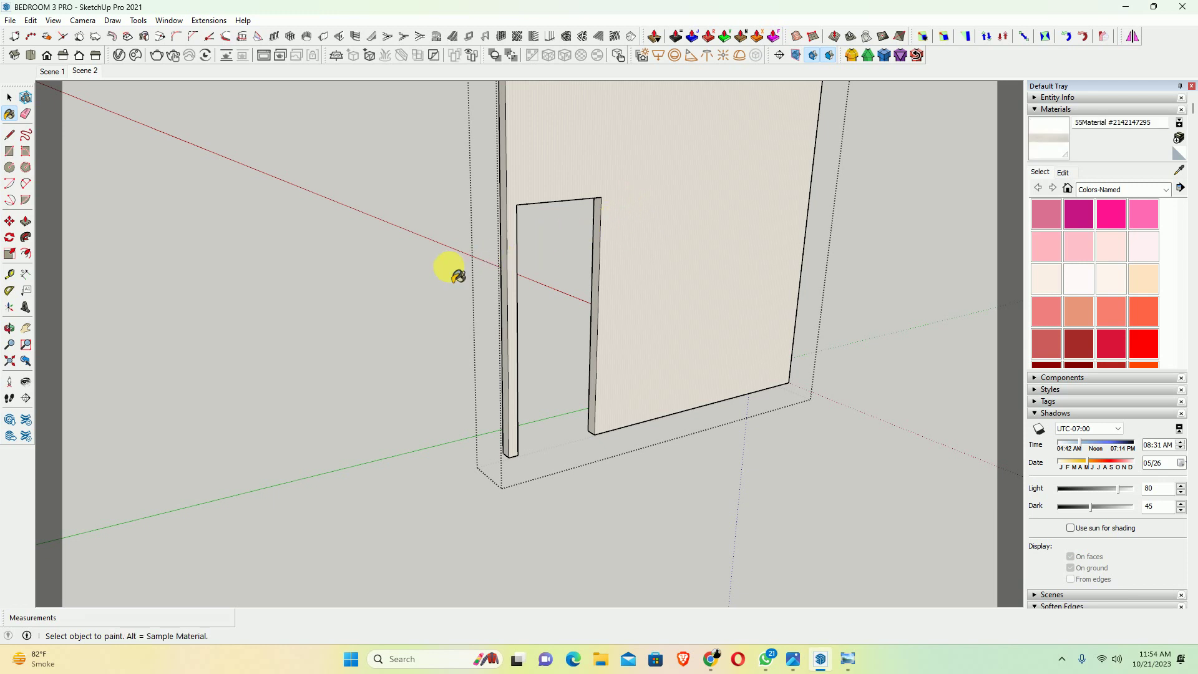
key("alt")
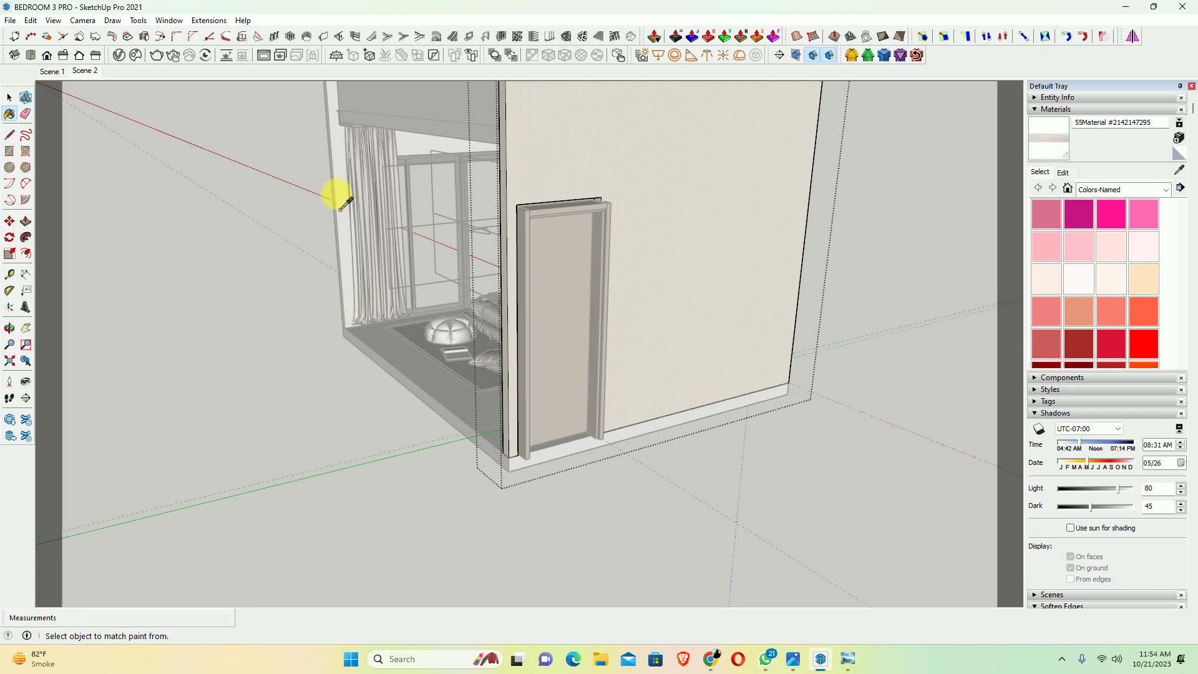
left_click(340, 209, "alt")
left_click(675, 199)
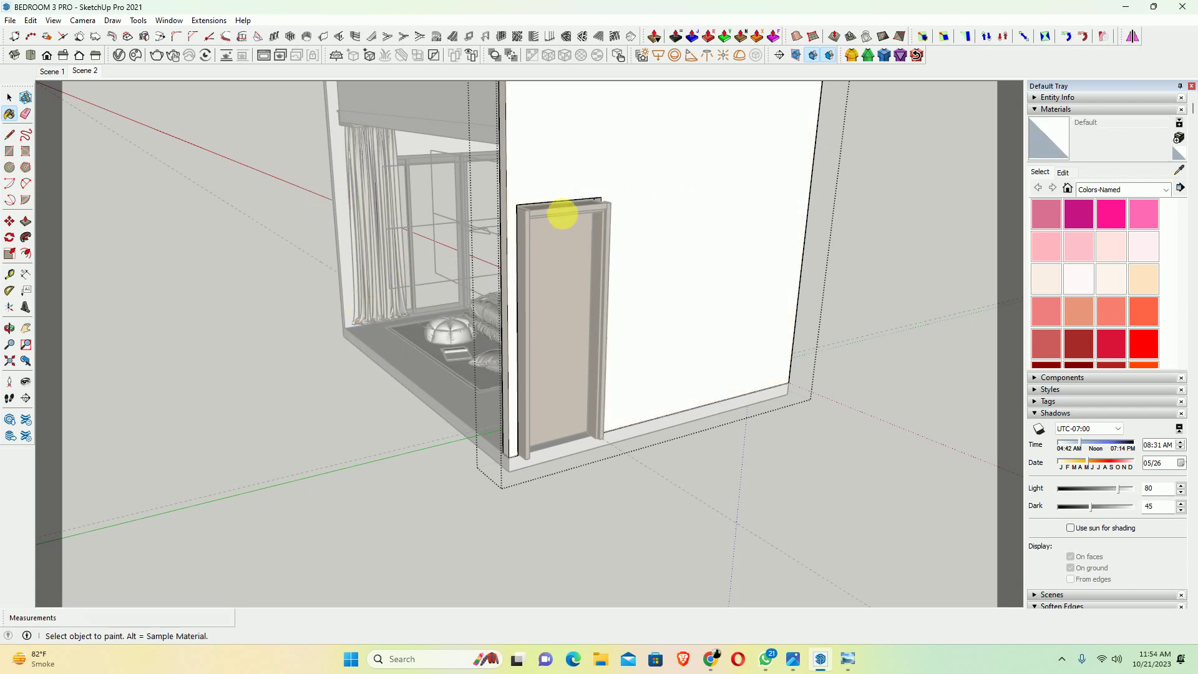
scroll(509, 186, "up", 3)
scroll(510, 186, "up", 3)
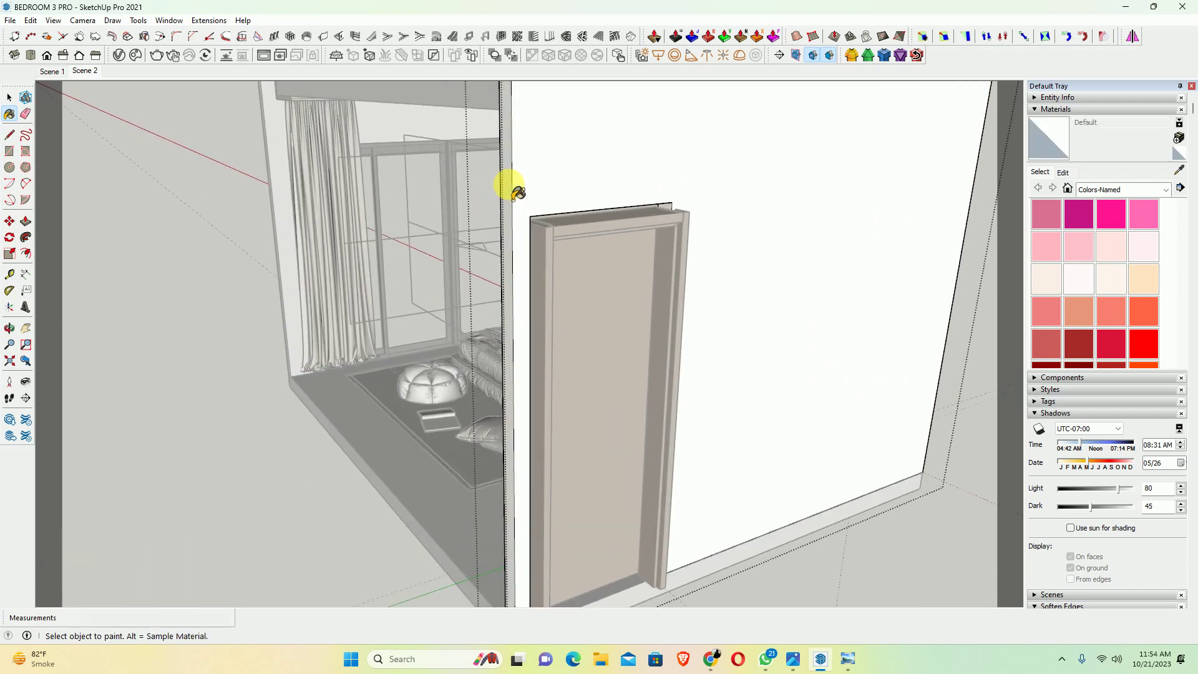
key("space")
scroll(388, 262, "down", 3)
scroll(621, 254, "down", 3)
Toggle shadow display and inspect the curtain by the window in edit mode
mouse_move(621, 254)
middle_mouse_down()
mouse_move(753, 239)
mouse_move(468, 200)
middle_mouse_up()
left_click(53, 20)
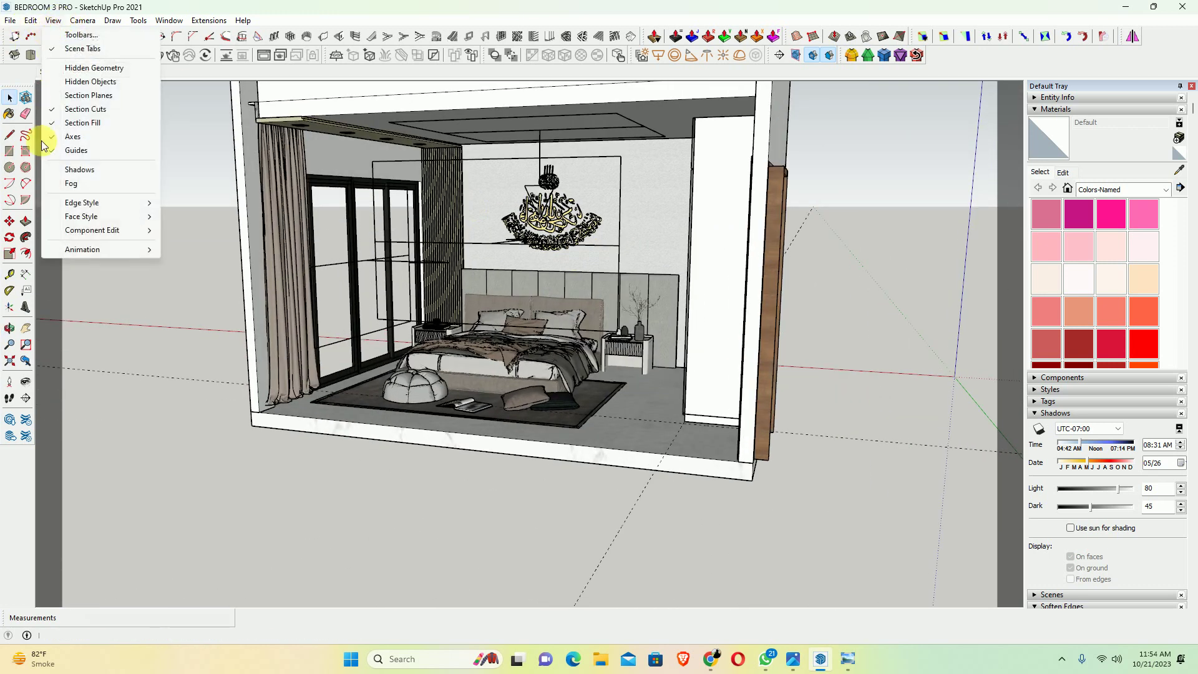
left_click(99, 175)
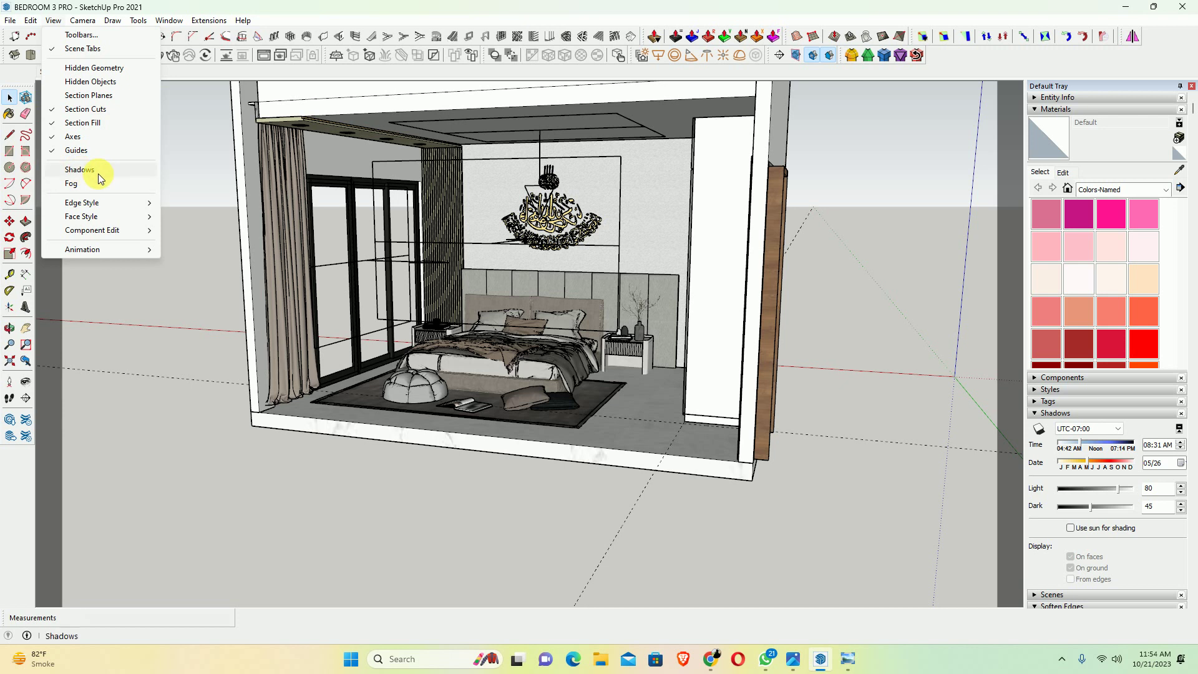
left_click(196, 366)
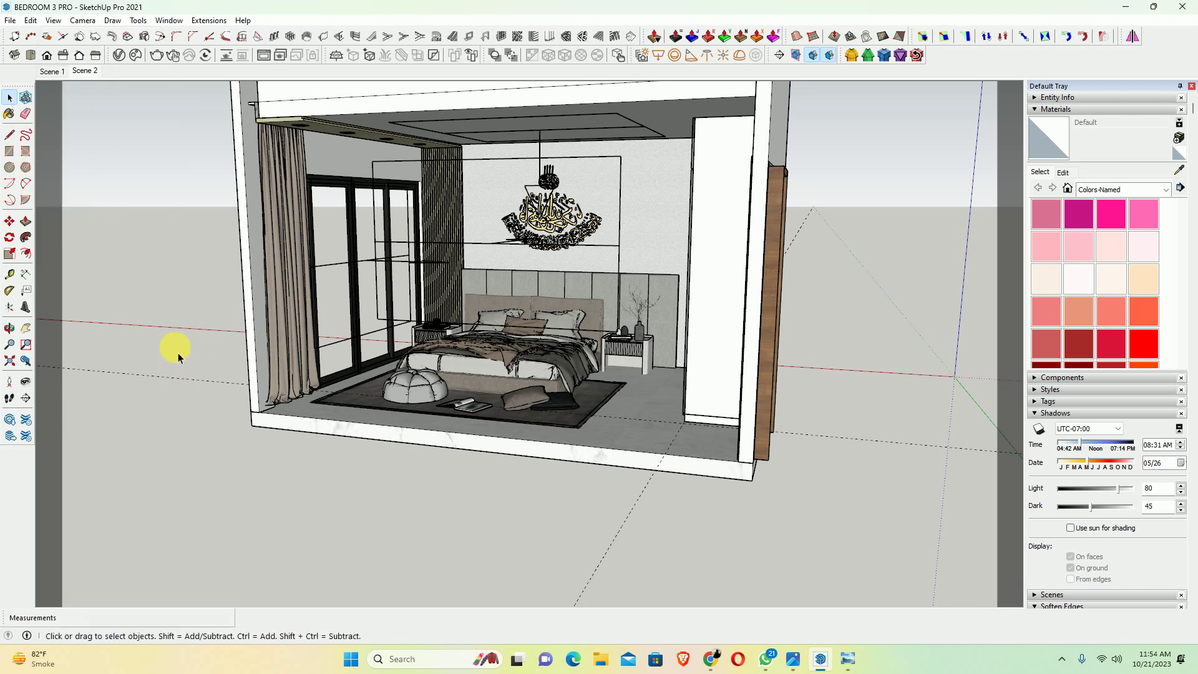
double_click(287, 289)
double_click(287, 288)
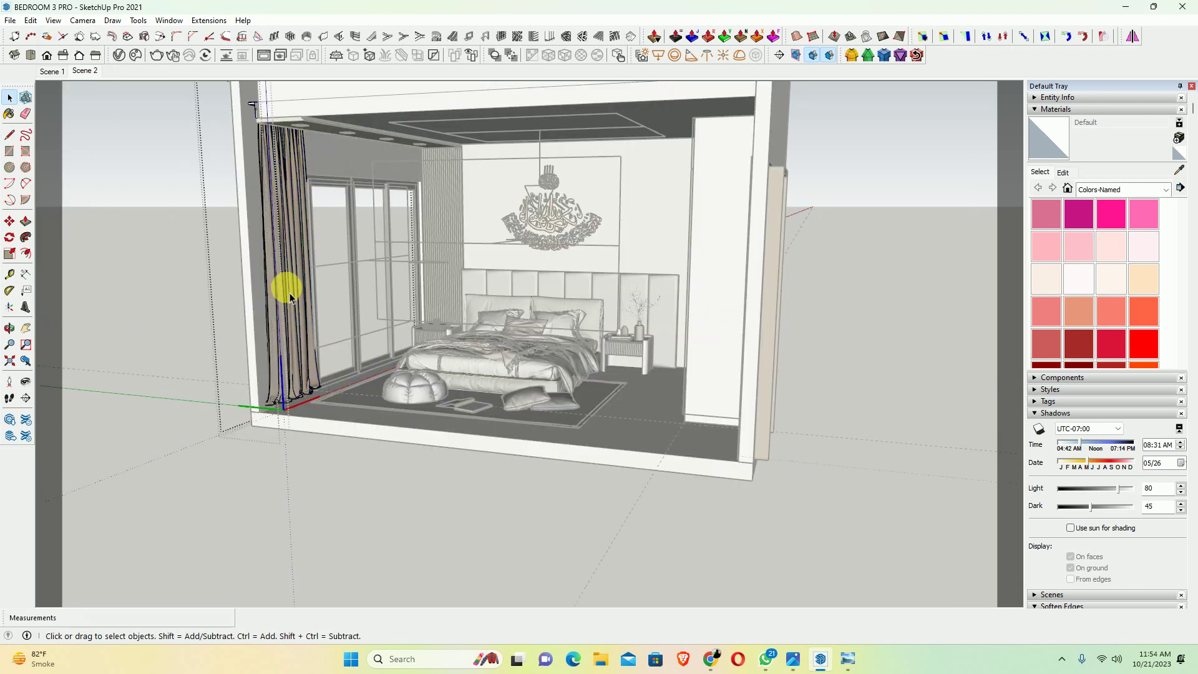
left_click(347, 235)
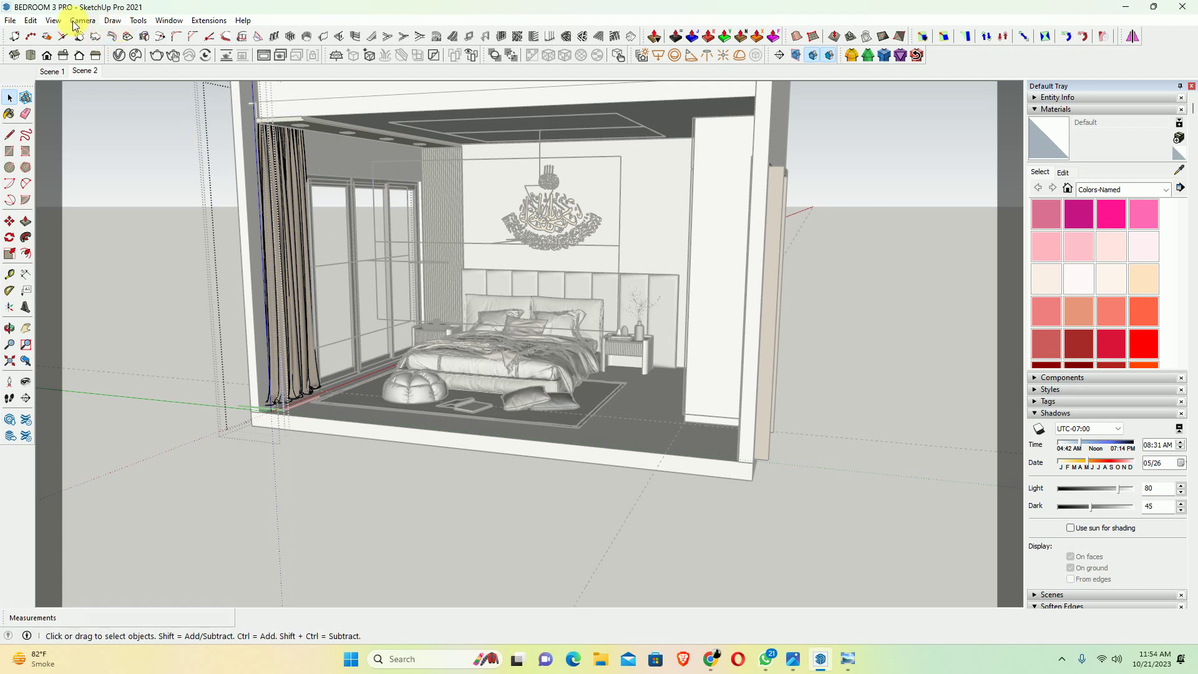
Show hidden objects and unhide the sheer curtain at the window
left_click(53, 20)
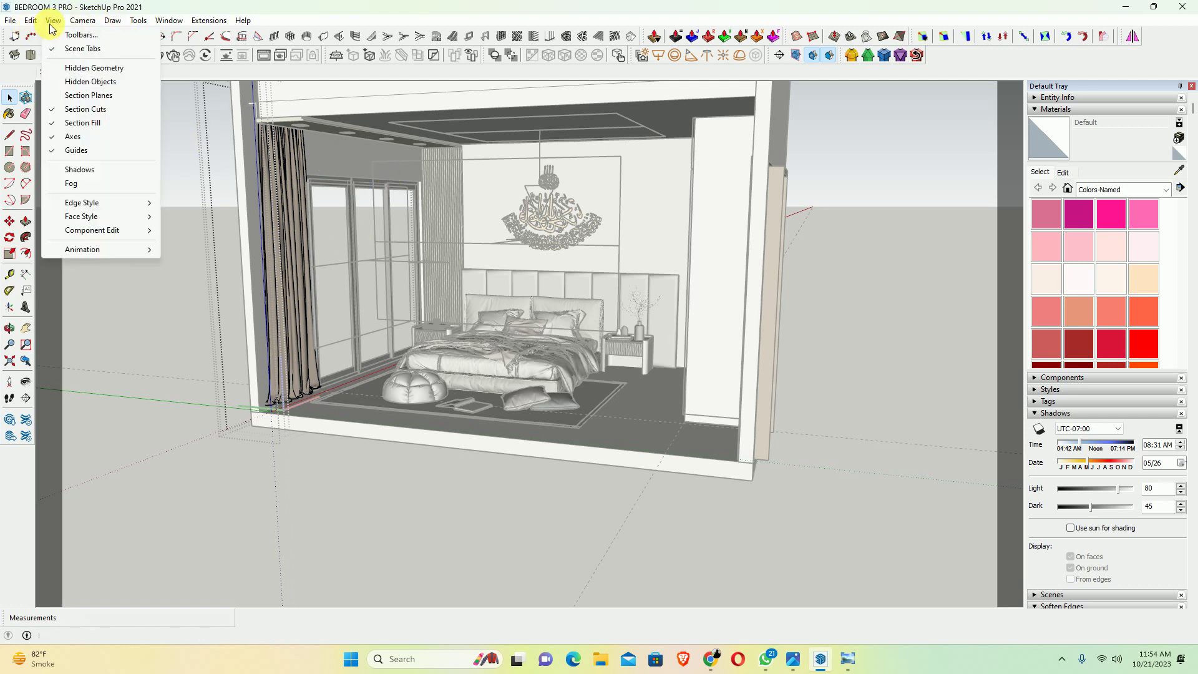
left_click(94, 77)
right_click(413, 189)
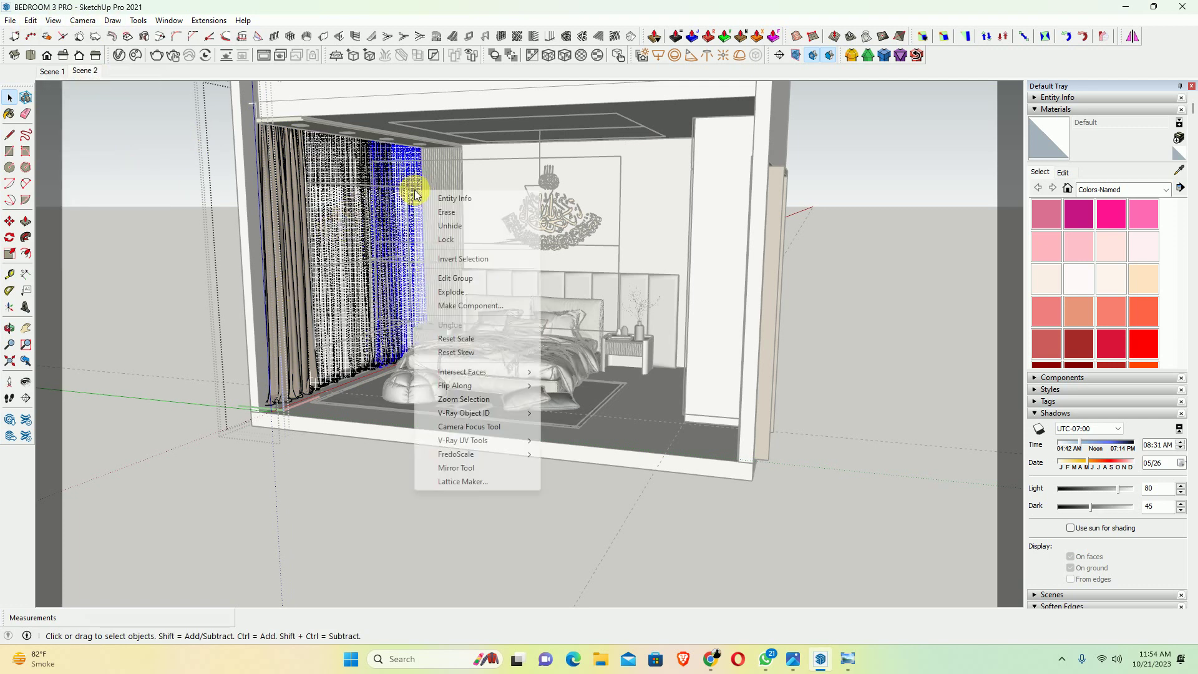
left_click(449, 228)
left_click(829, 277)
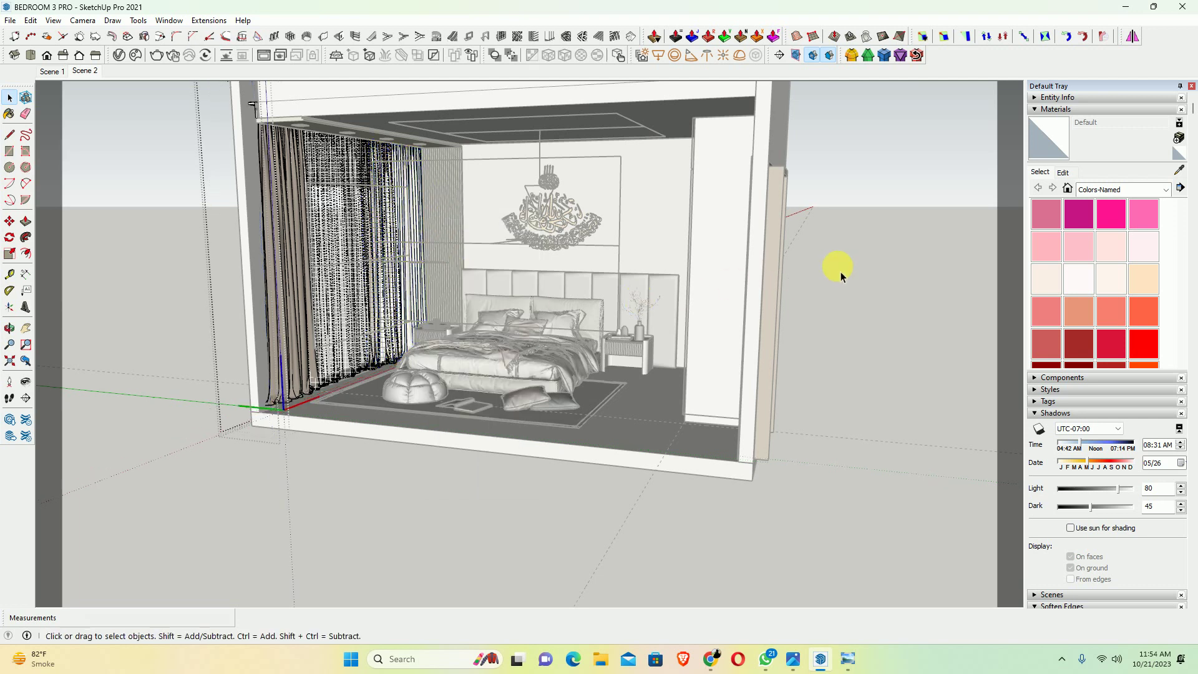
Turn off hidden-object display and switch to the straight-on Back view
left_click(55, 21)
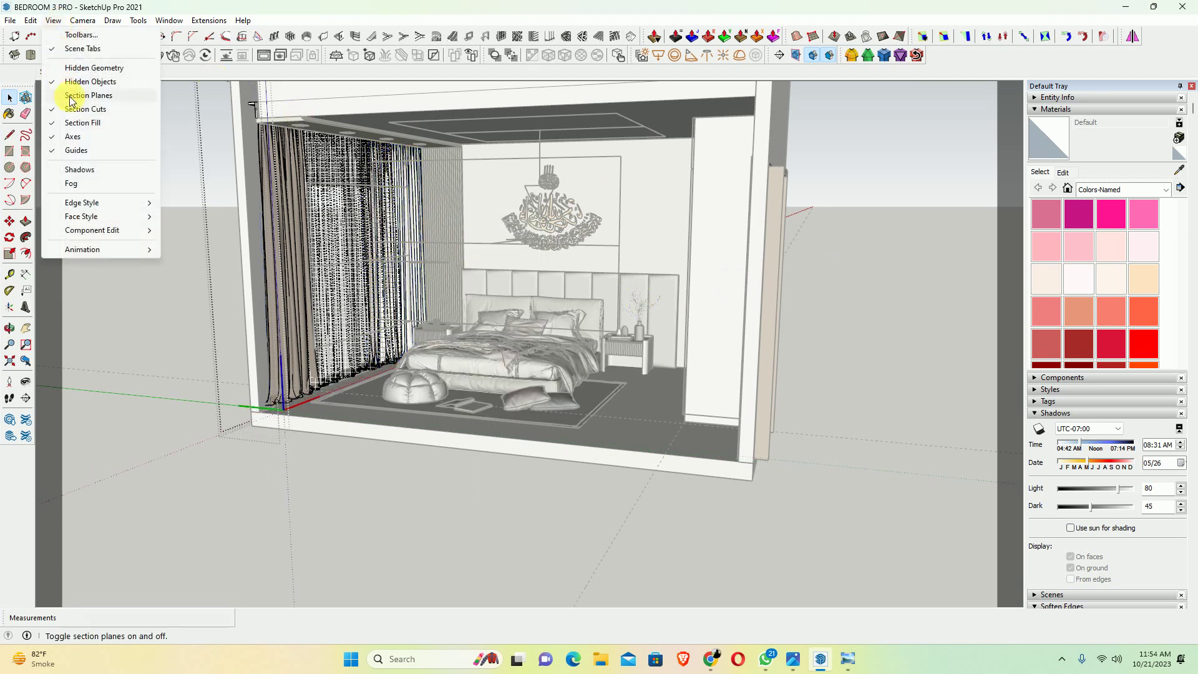
left_click(90, 82)
mouse_move(120, 241)
middle_mouse_down()
mouse_move(378, 261)
mouse_move(324, 237)
middle_mouse_up()
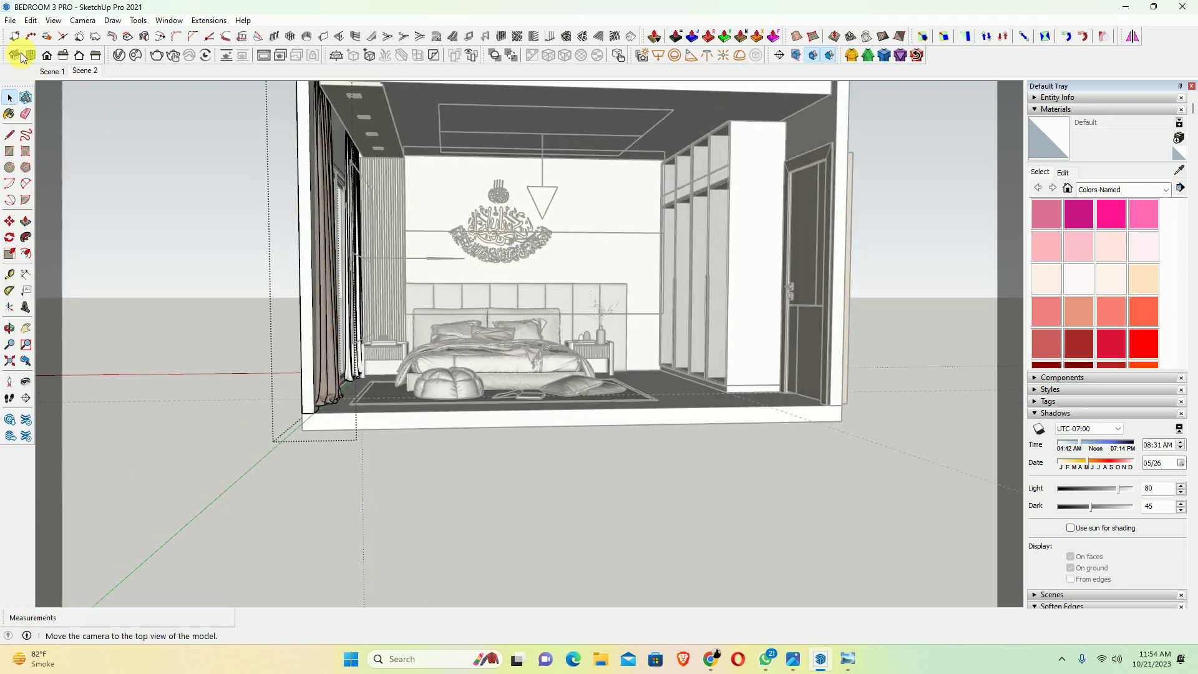
left_click(86, 58)
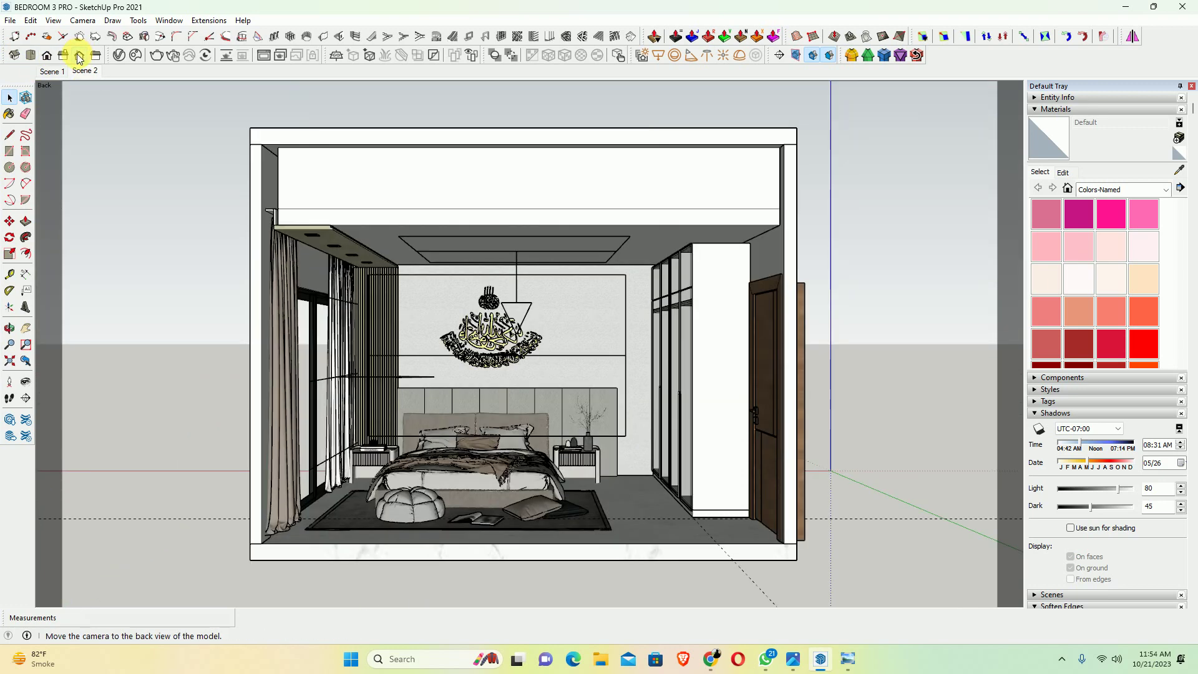
scroll(388, 294, "up", 5)
Turn on shadows and orbit to show more of the ceiling
scroll(447, 256, "down", 3)
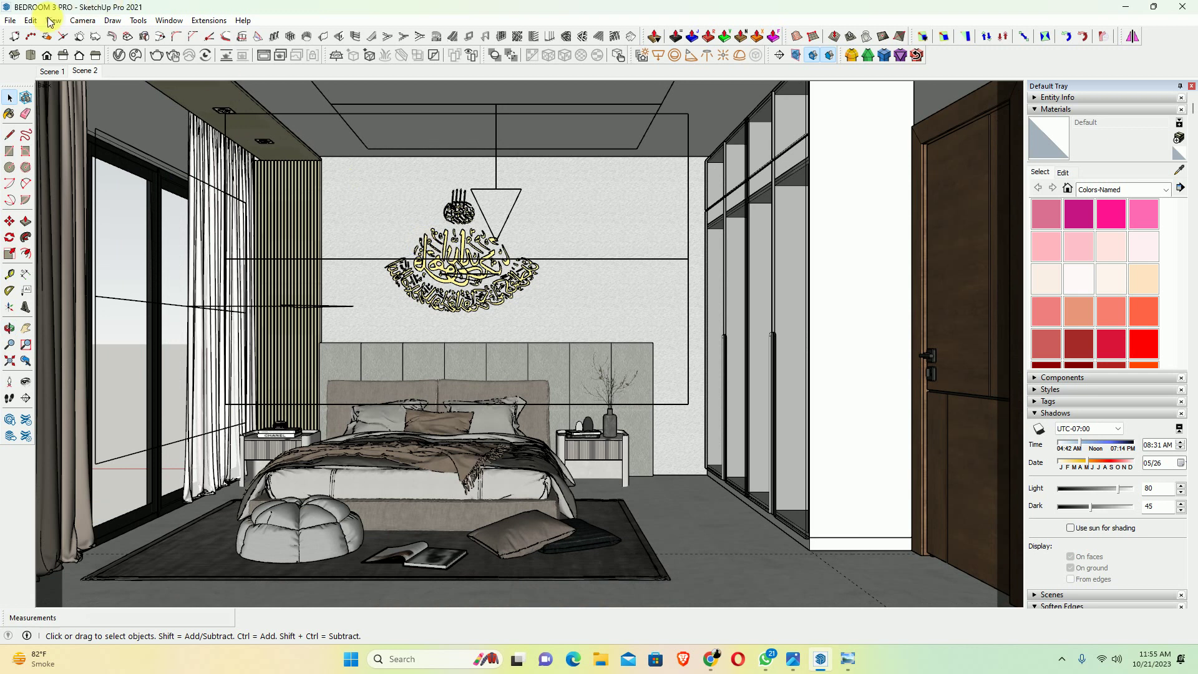
left_click(53, 21)
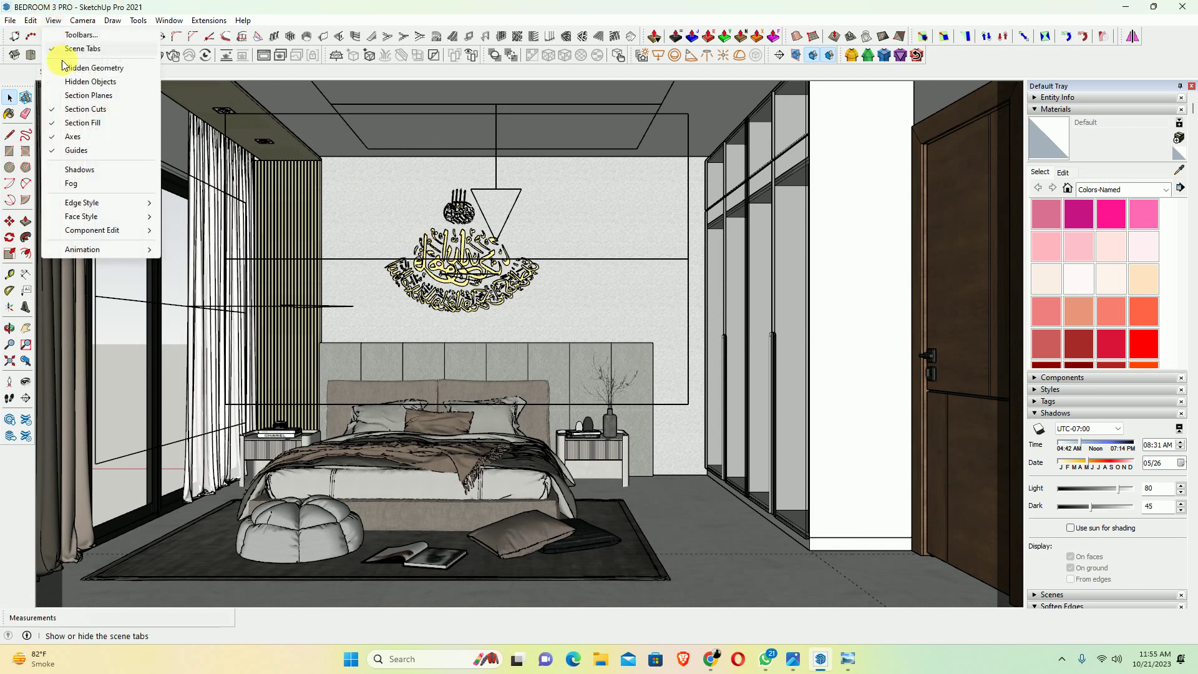
left_click(70, 177)
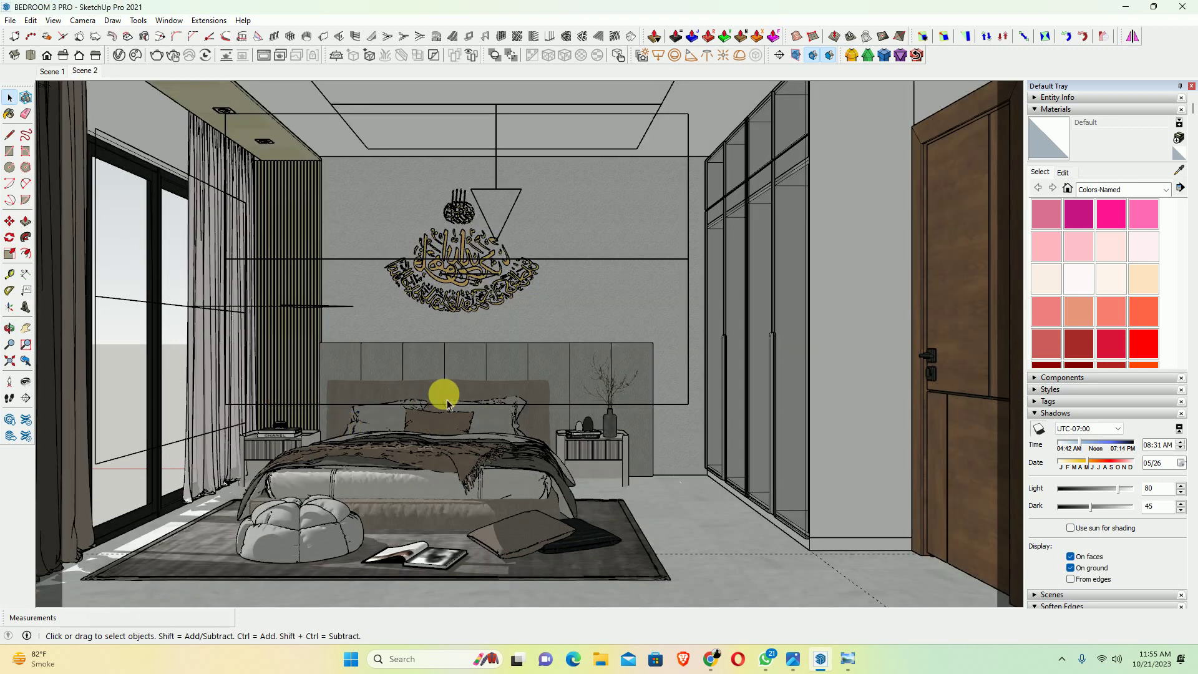
mouse_move(460, 343)
middle_mouse_down()
mouse_move(465, 374)
mouse_move(460, 358)
middle_mouse_up()
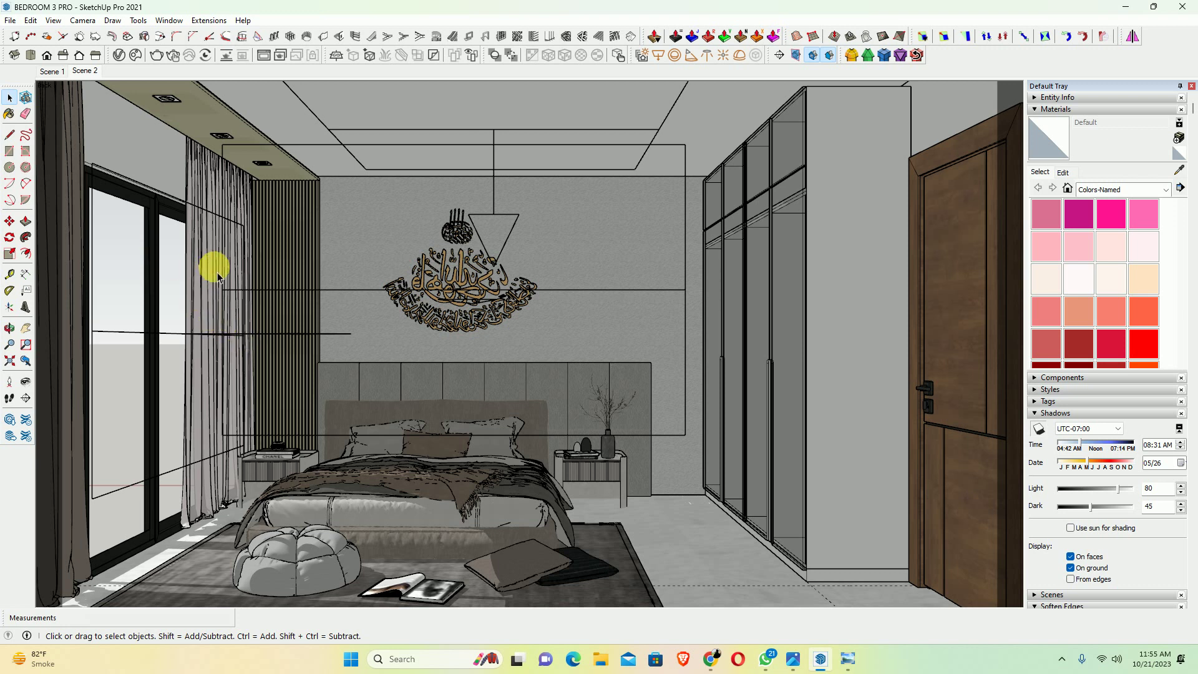
Update Scene 2 to the current view and zoom out to the room exterior
right_click(85, 71)
left_click(122, 128)
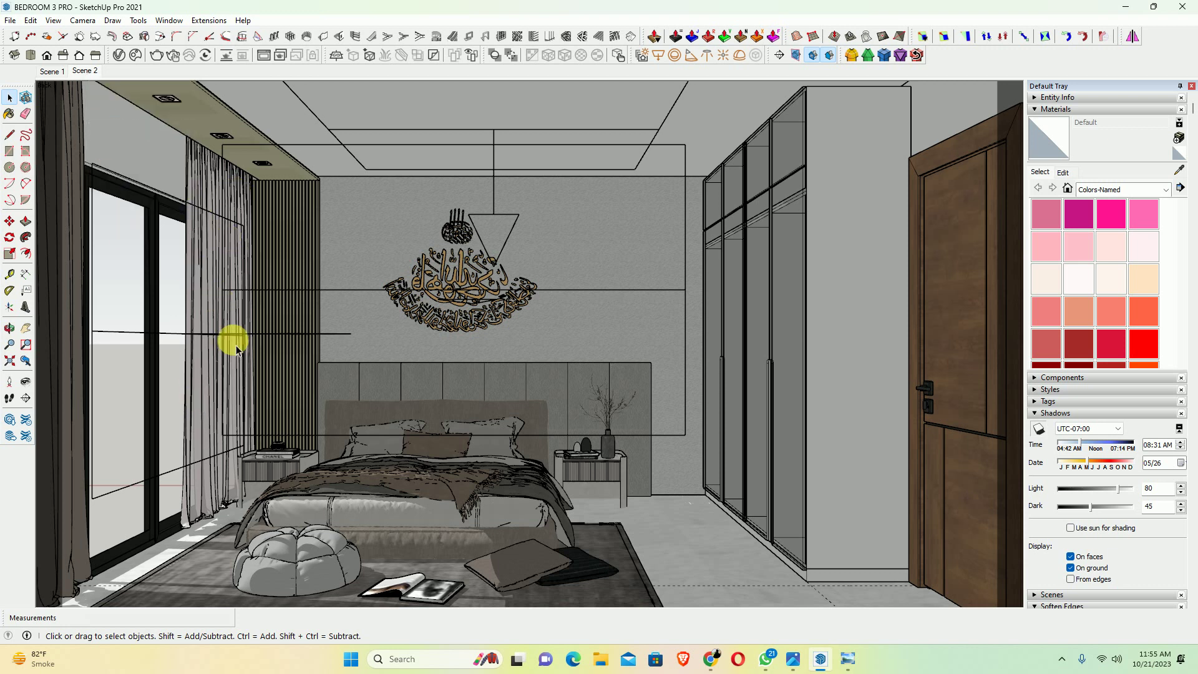
scroll(236, 346, "down", 5)
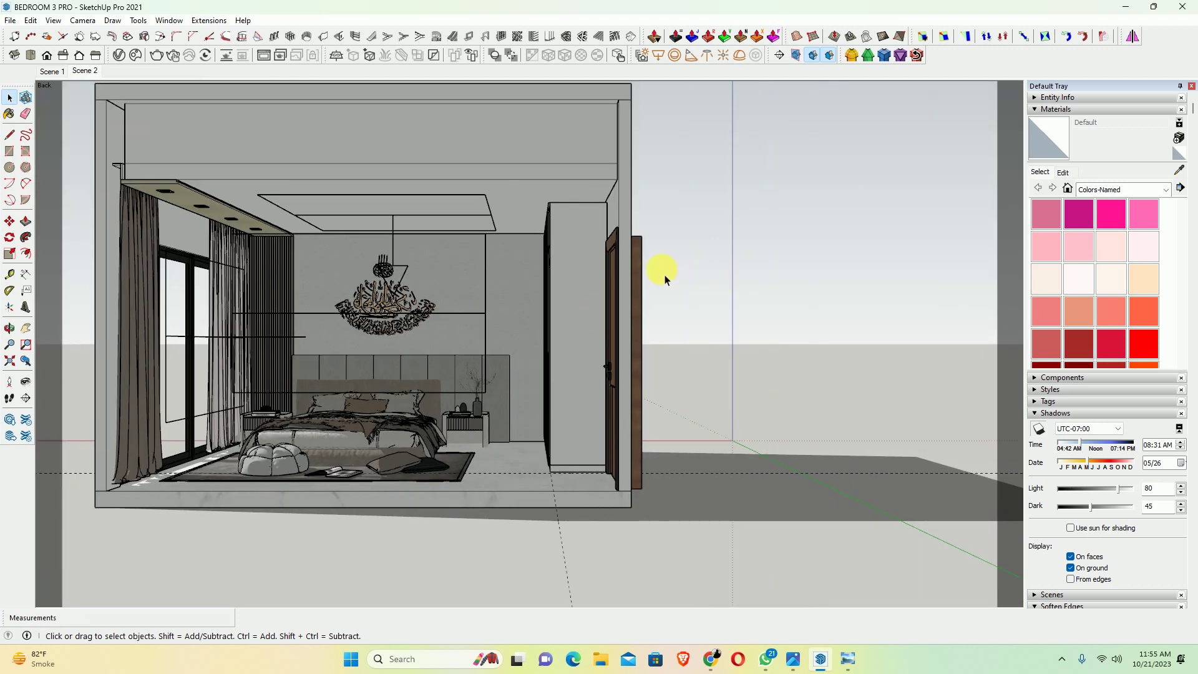
mouse_move(665, 280)
middle_mouse_down()
mouse_move(274, 331)
mouse_move(740, 435)
middle_mouse_up()
scroll(308, 335, "up", 3)
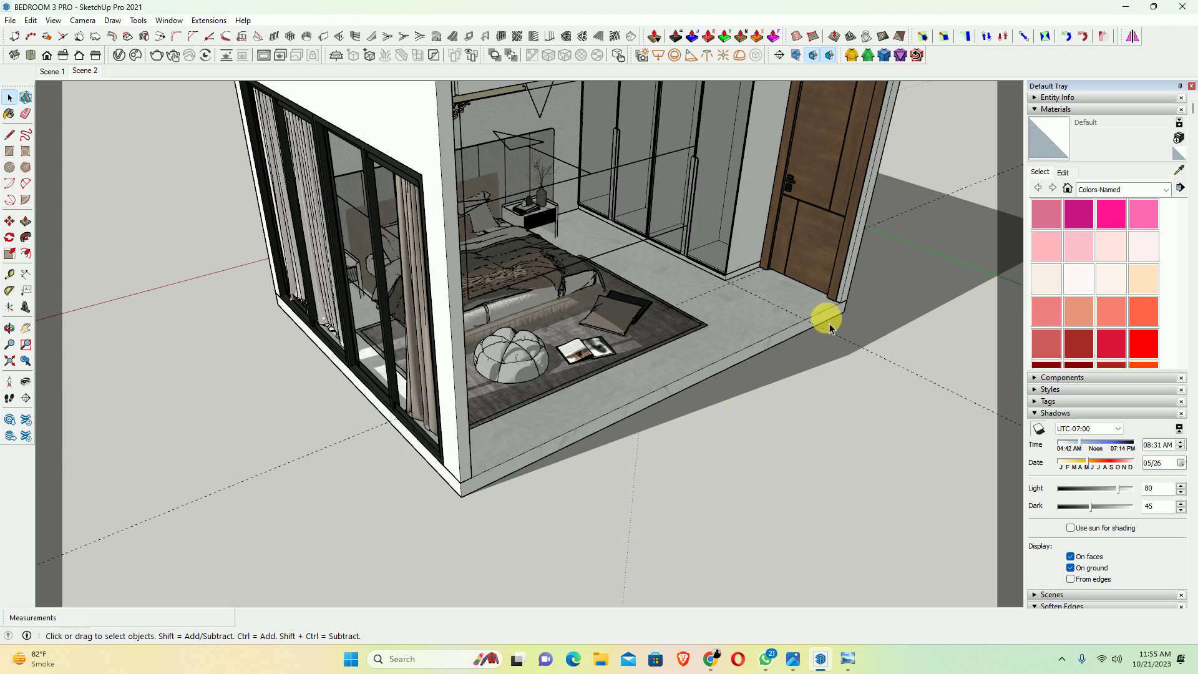
middle_click_drag(663, 377, 340, 419)
key("r")
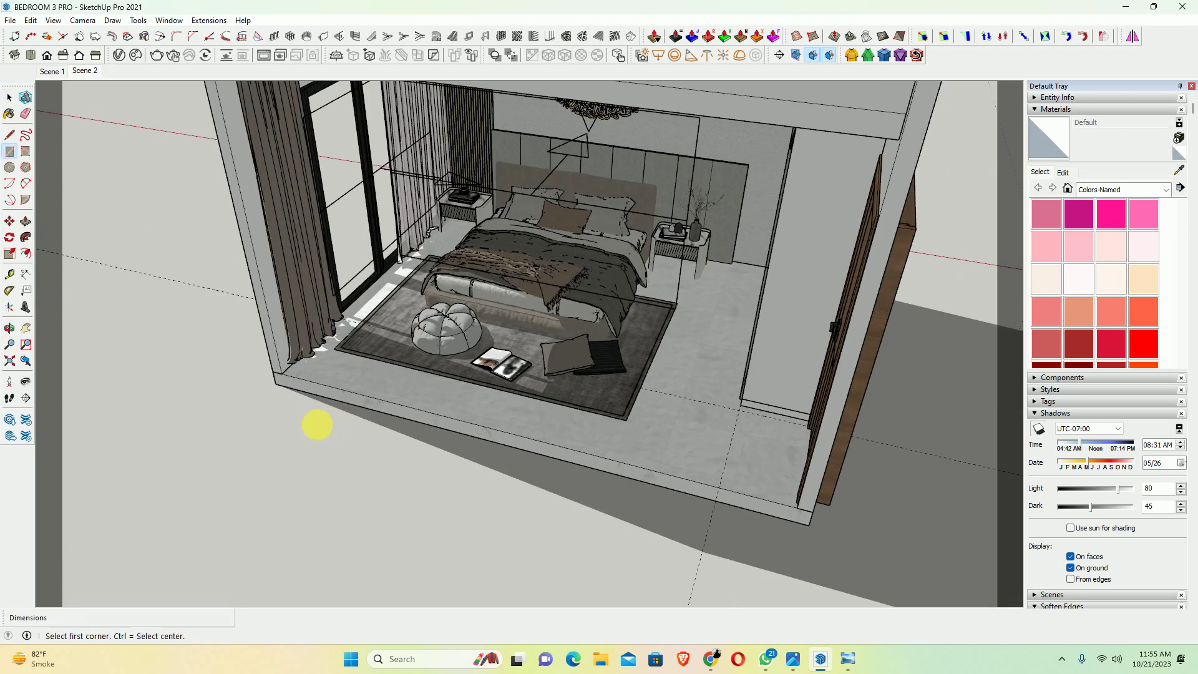
scroll(278, 374, "up", 2)
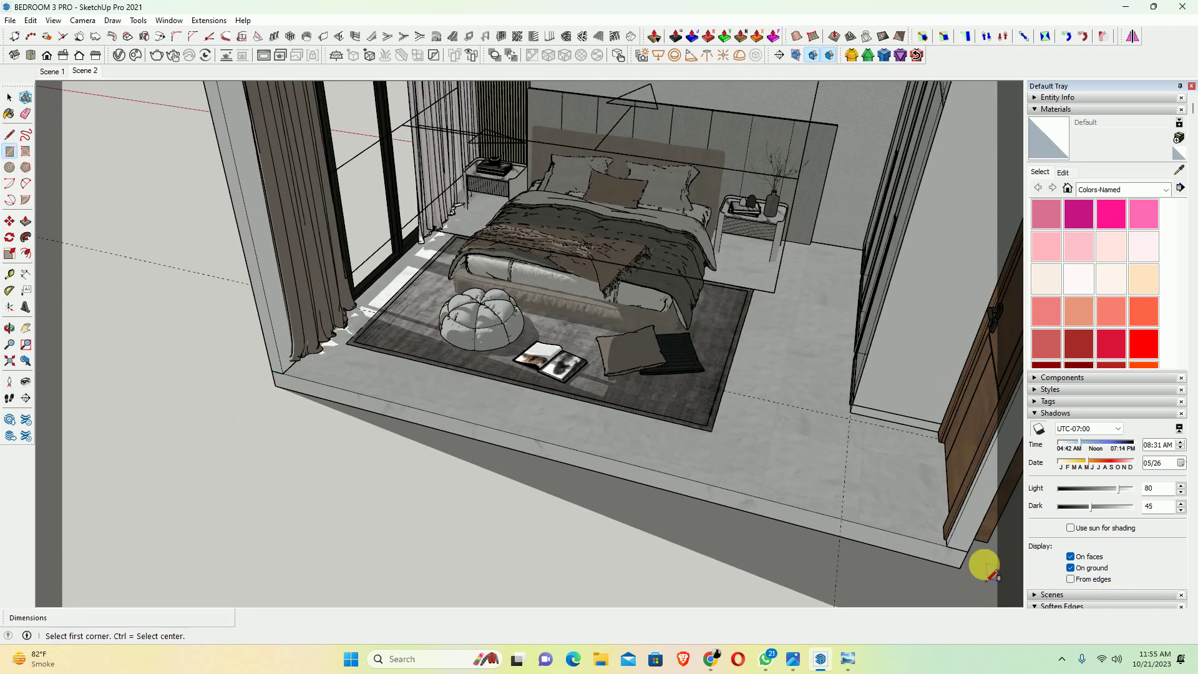
scroll(946, 546, "up", 3)
scroll(933, 530, "up", 3)
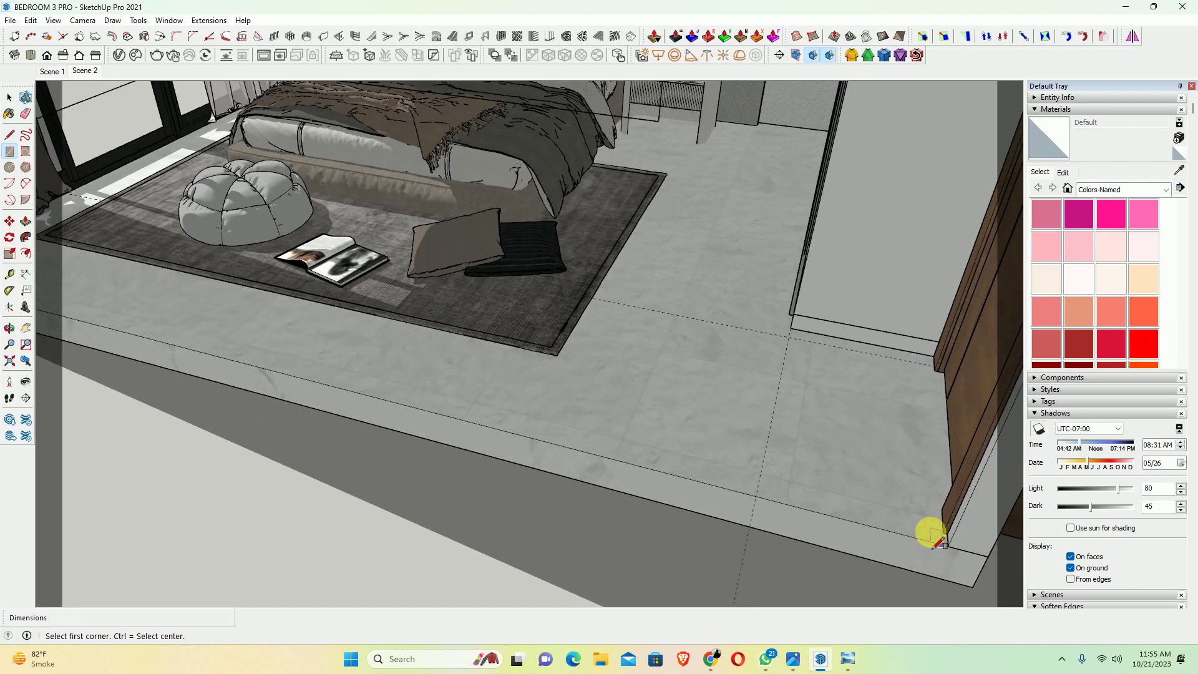
key("space")
left_click(926, 436)
mouse_move(926, 436)
middle_mouse_down()
mouse_move(674, 420)
mouse_move(845, 433)
mouse_move(860, 382)
mouse_move(766, 331)
middle_mouse_up()
Scale the selected door slightly along the red axis
right_click(767, 332)
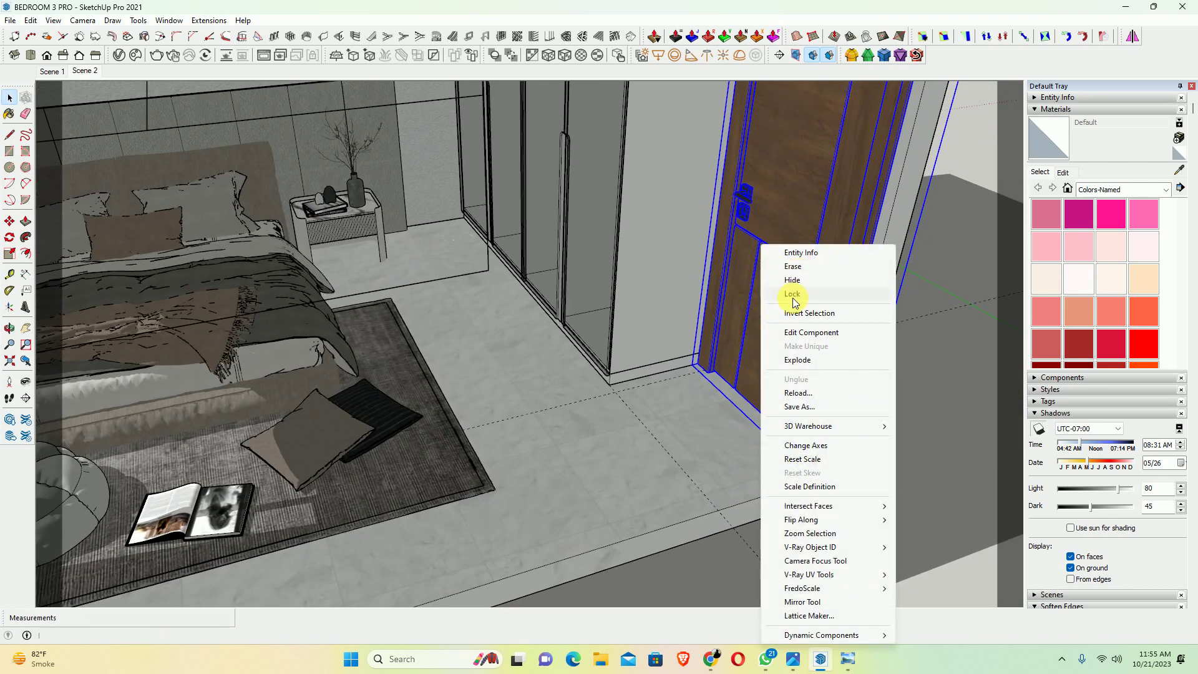
mouse_move(982, 336)
middle_mouse_down()
mouse_move(797, 343)
mouse_move(690, 380)
mouse_move(821, 312)
mouse_move(751, 358)
mouse_move(650, 394)
middle_mouse_up()
key("s")
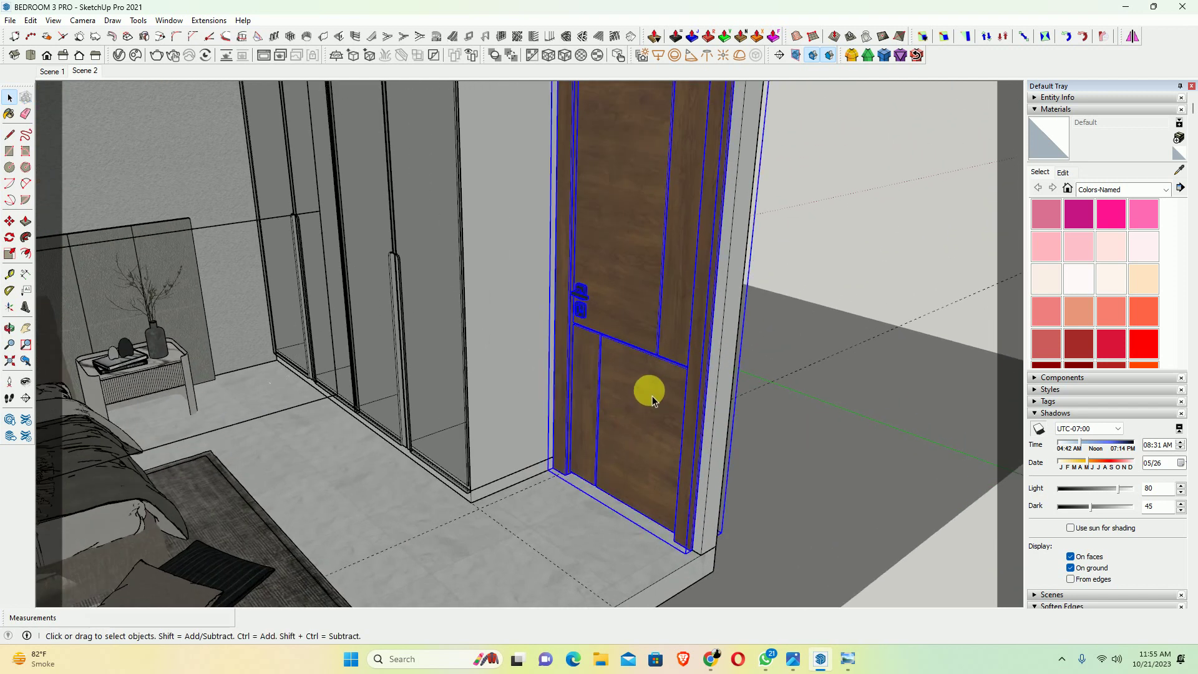
left_click(730, 322)
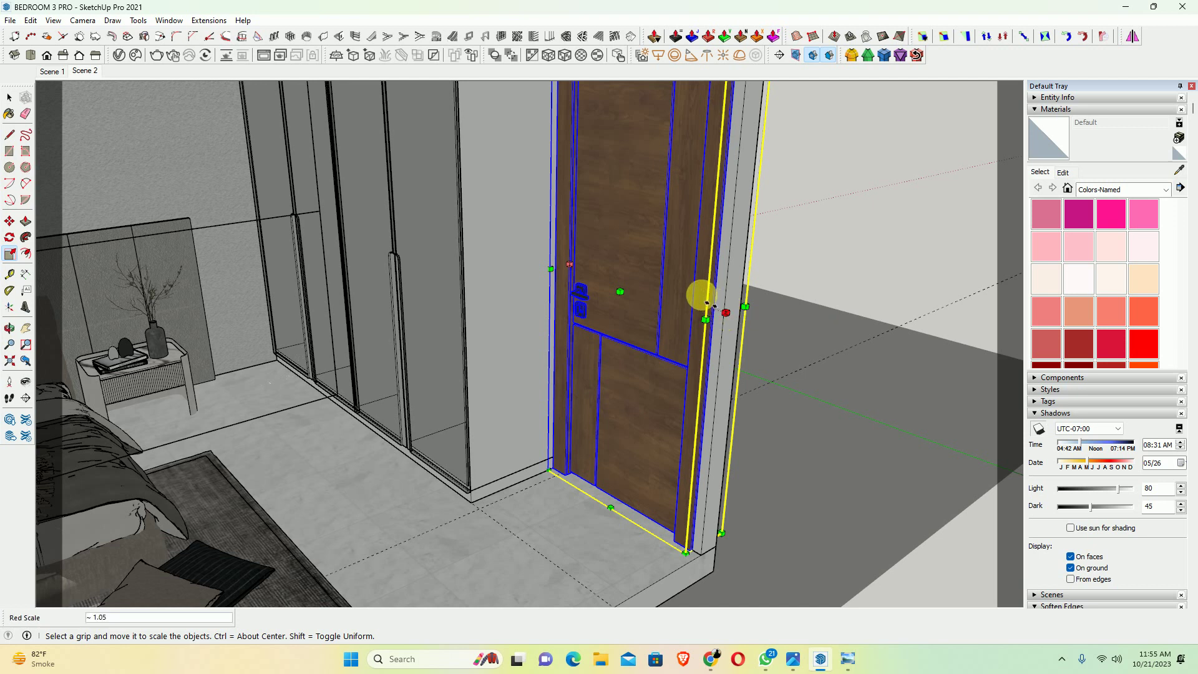
scroll(730, 291, "up", 1)
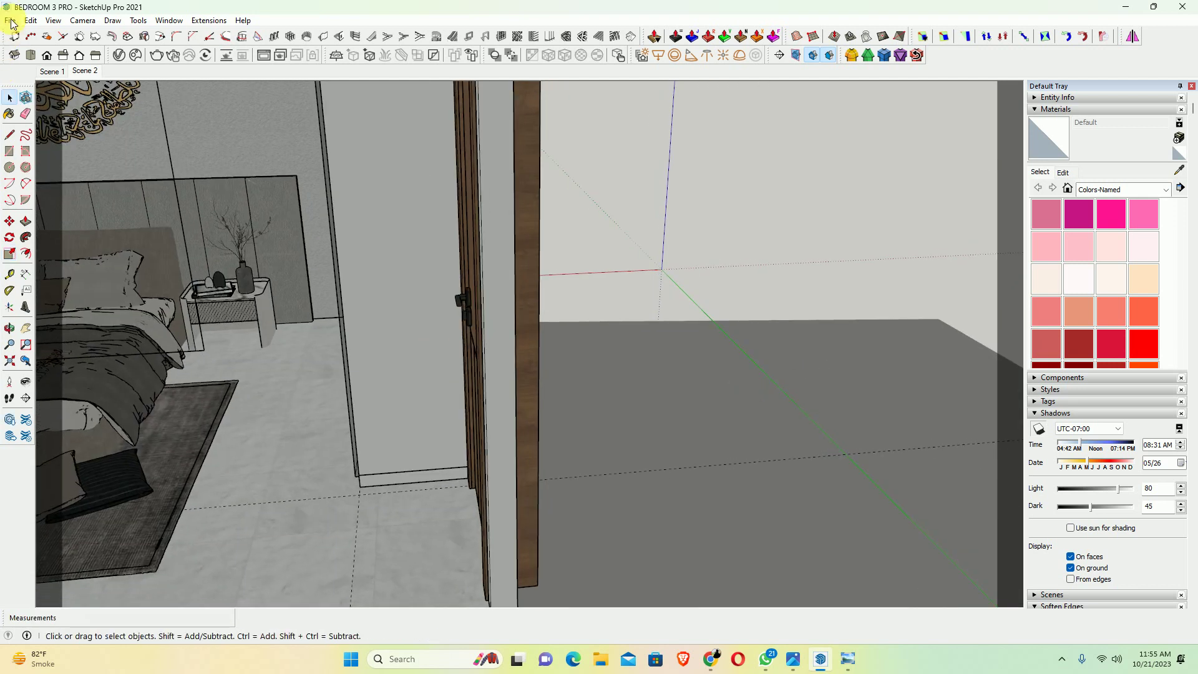
Turn off the model's shadows and orbit to an overview of the bedroom
left_click(11, 23)
mouse_move(54, 20)
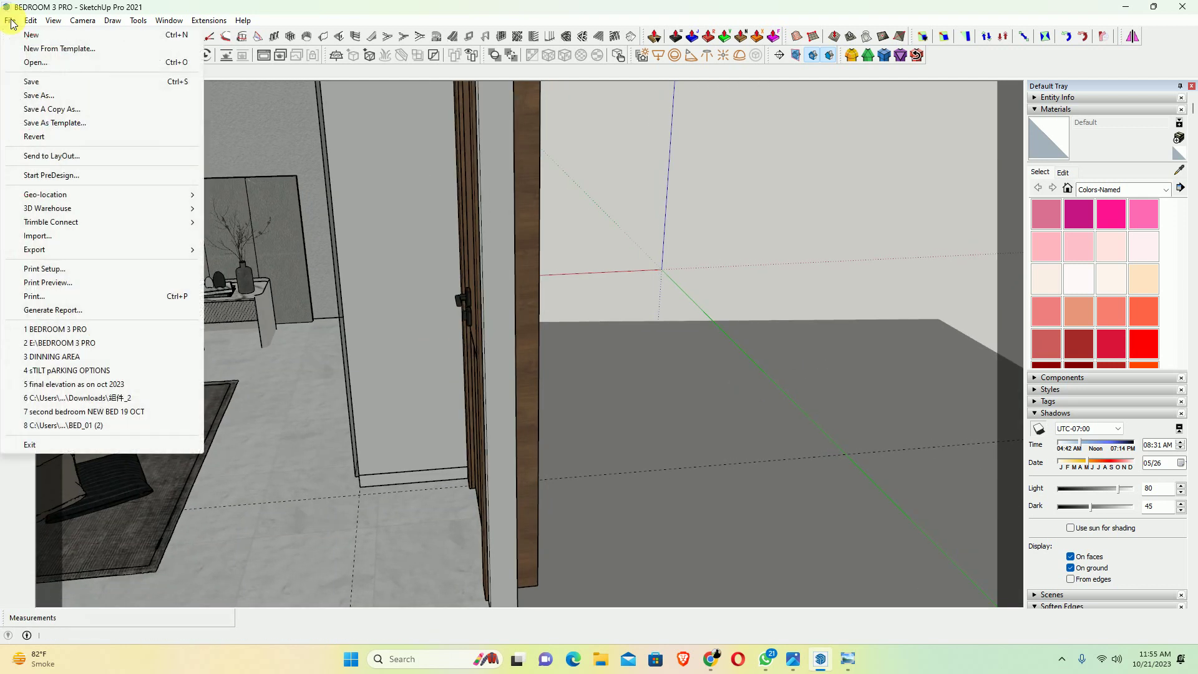
left_click(81, 173)
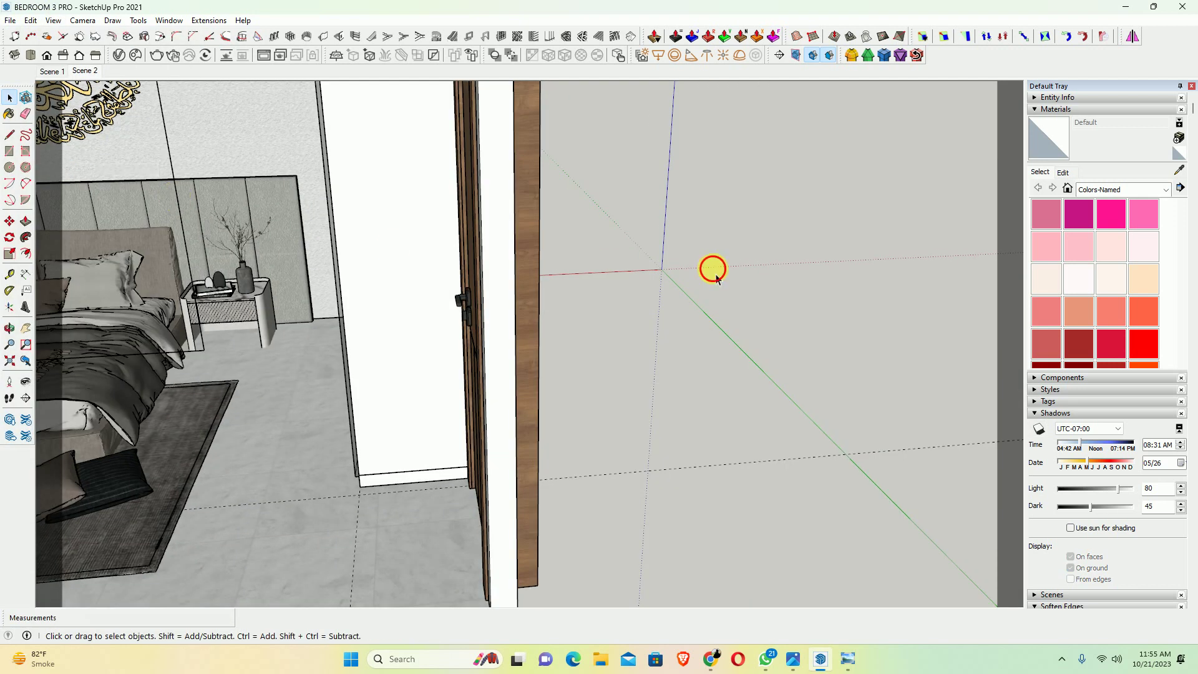
mouse_move(711, 267)
middle_mouse_down()
mouse_move(588, 315)
mouse_move(714, 323)
mouse_move(801, 444)
mouse_move(630, 436)
middle_mouse_up()
Draw a floor-strip rectangle along the room's front edge to the left wall corner
key("e")
key("r")
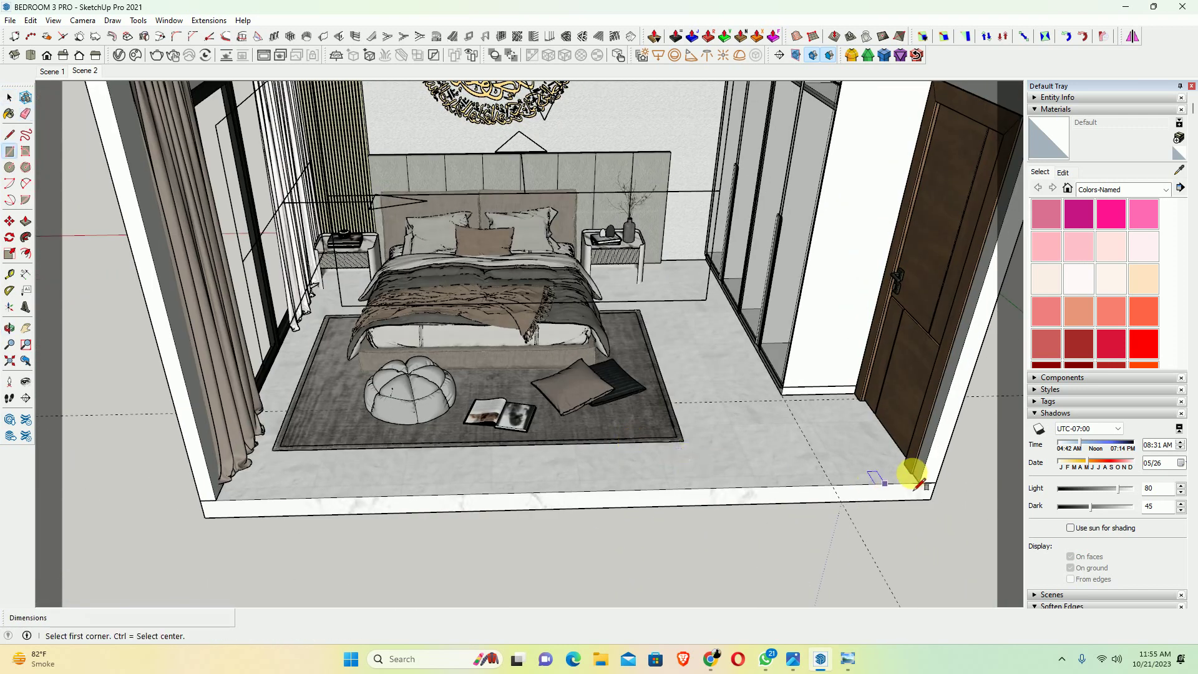
scroll(909, 476, "up", 2)
scroll(914, 477, "up", 2)
scroll(923, 470, "up", 2)
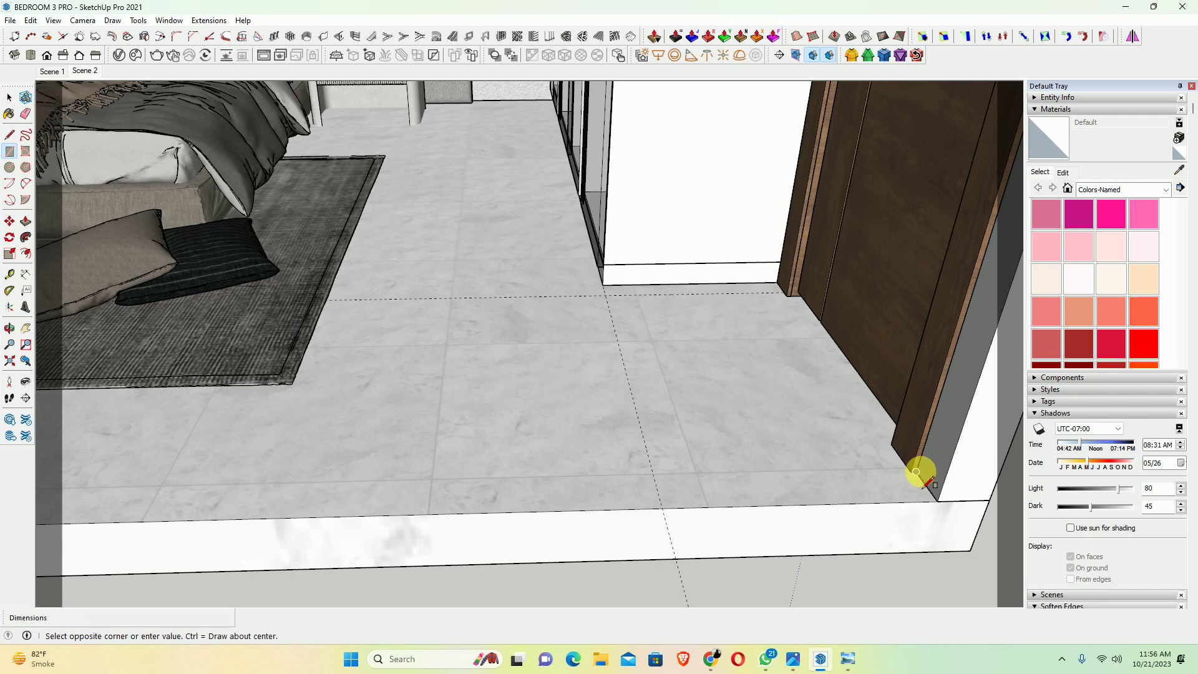
scroll(916, 472, "down", 3)
scroll(535, 490, "down", 3)
scroll(437, 437, "down", 1)
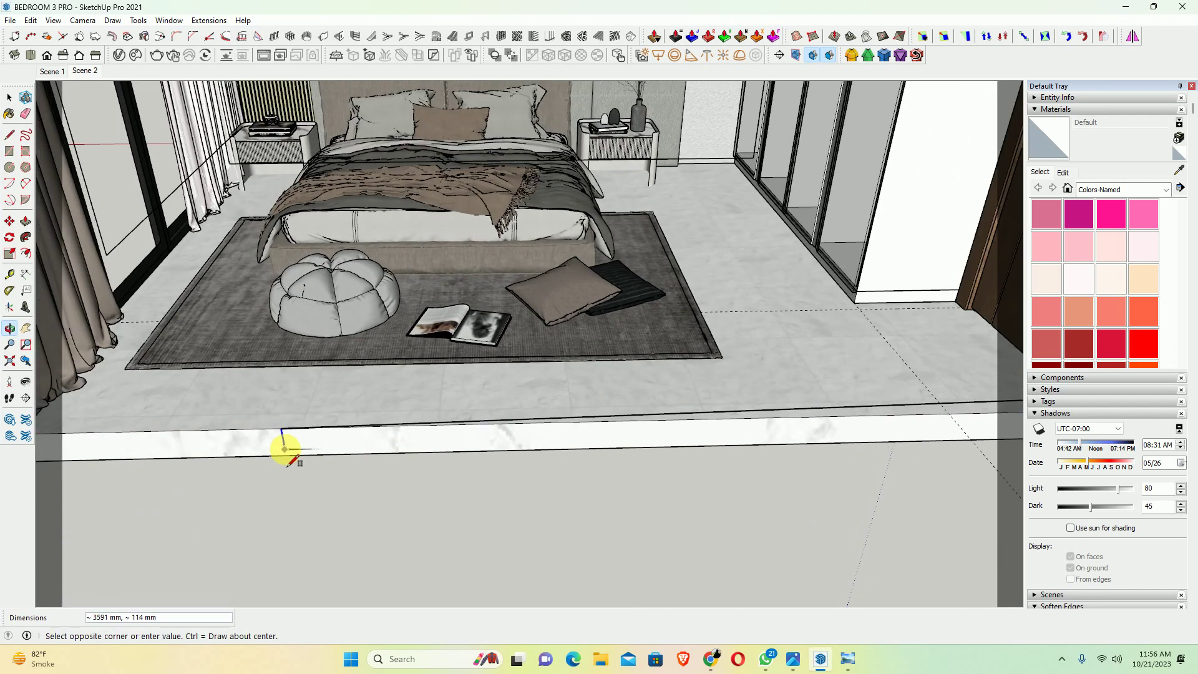
middle_click_drag(285, 449, 543, 406, "shift")
left_click(573, 398)
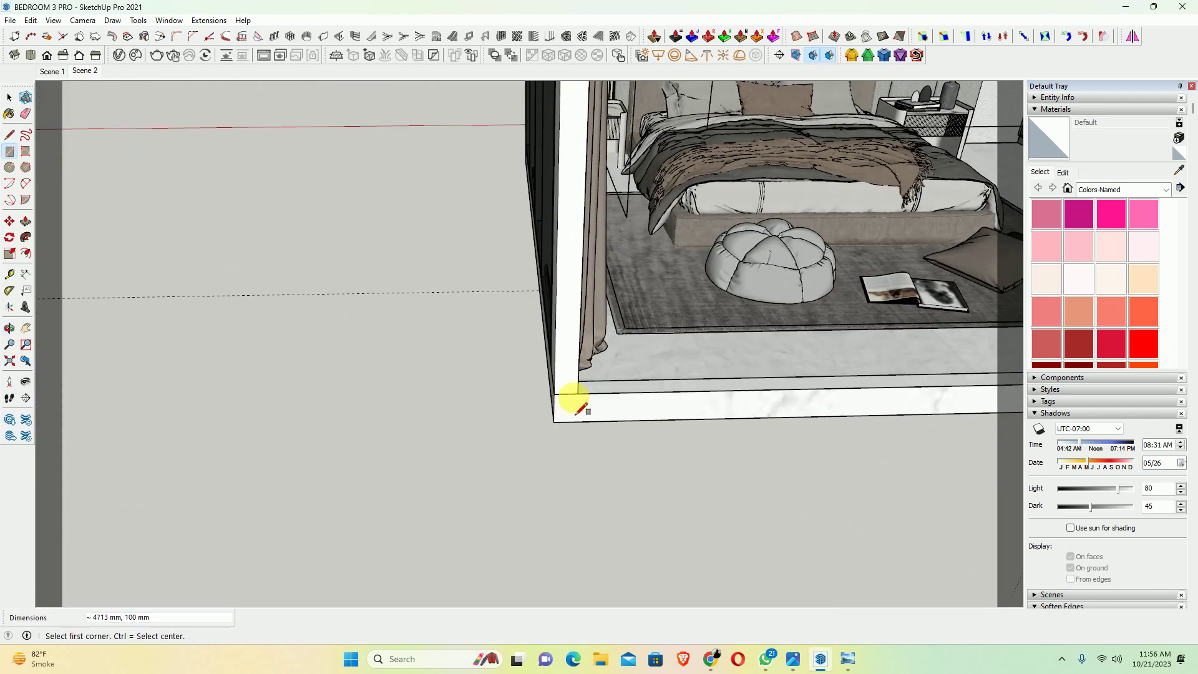
key("space")
Make the new floor strip into a group
left_click(593, 387)
right_click(596, 390)
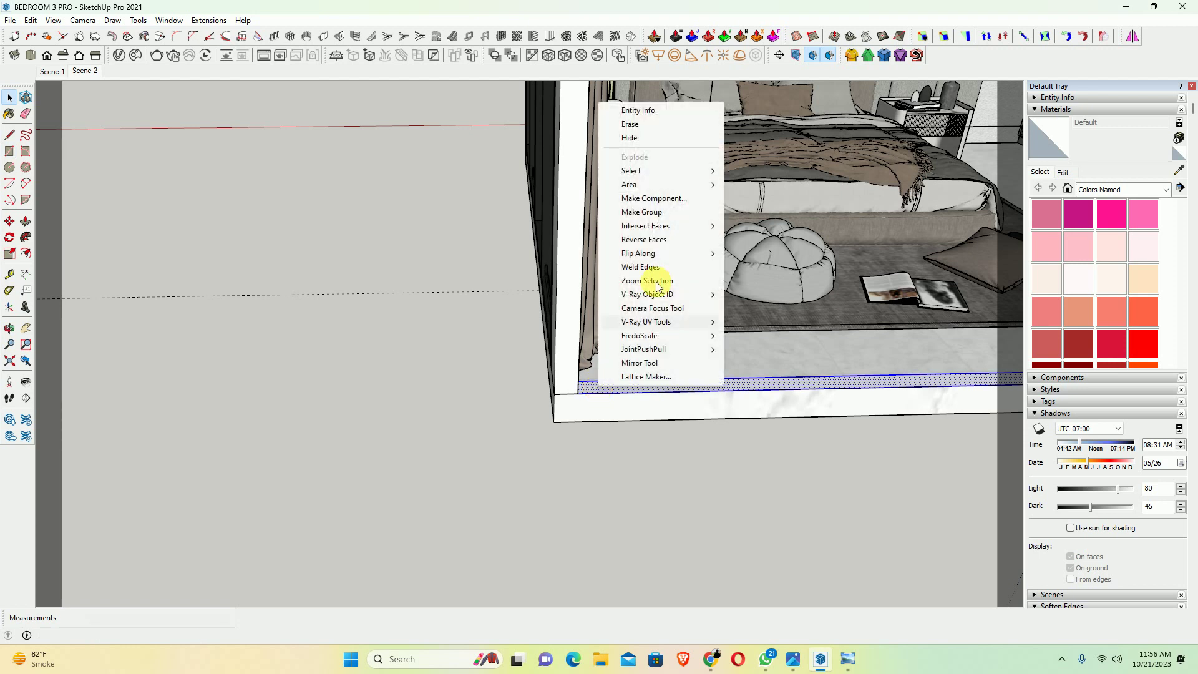
left_click(649, 211)
scroll(615, 374, "down", 2)
middle_click_drag(615, 374, 526, 350, "shift")
scroll(549, 374, "up", 3)
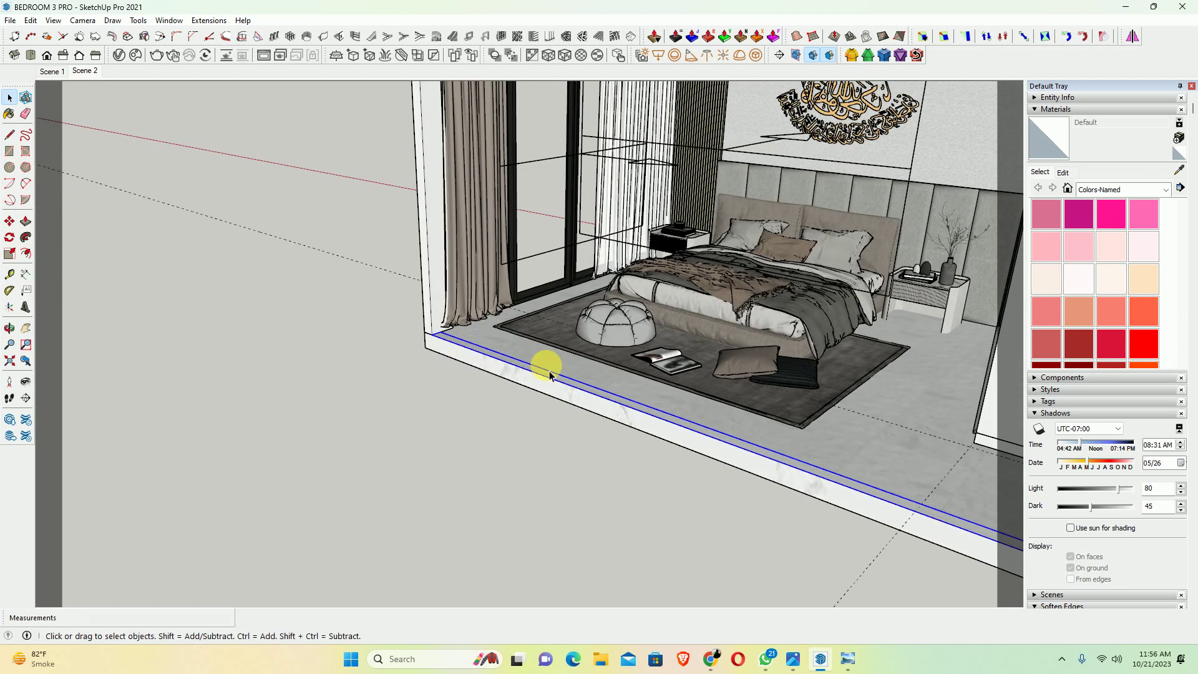
Push/pull the floor strip up 3600 mm to form the front wall
double_click(546, 375)
key("p")
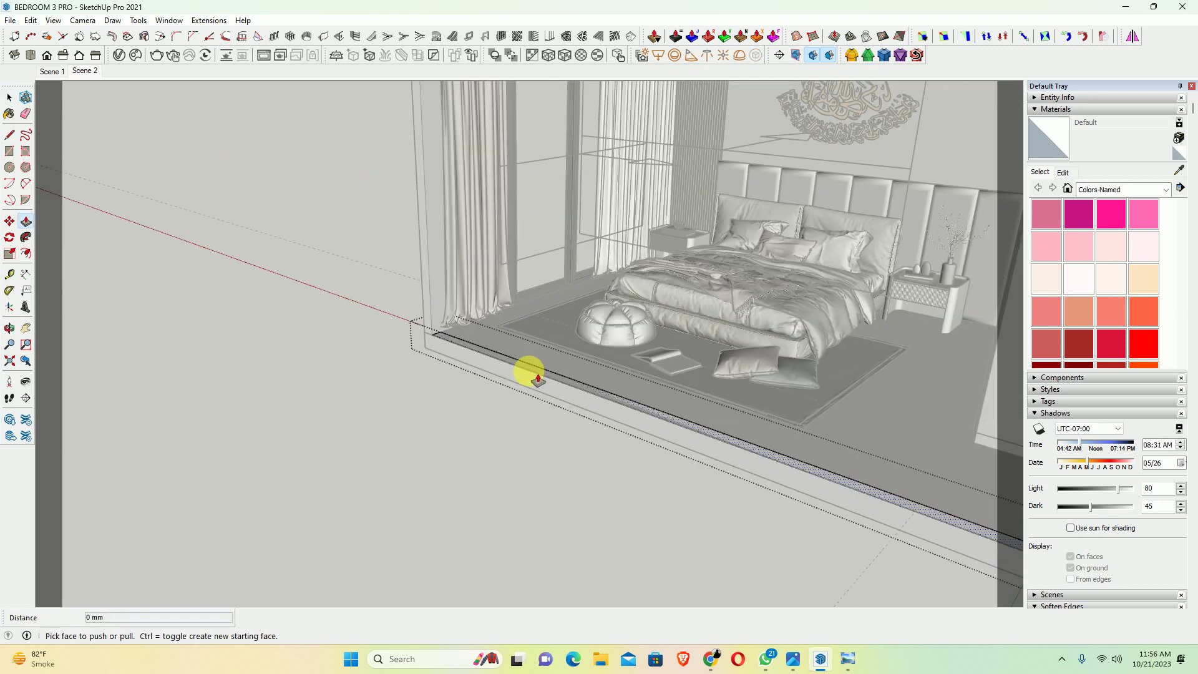
left_click(538, 377)
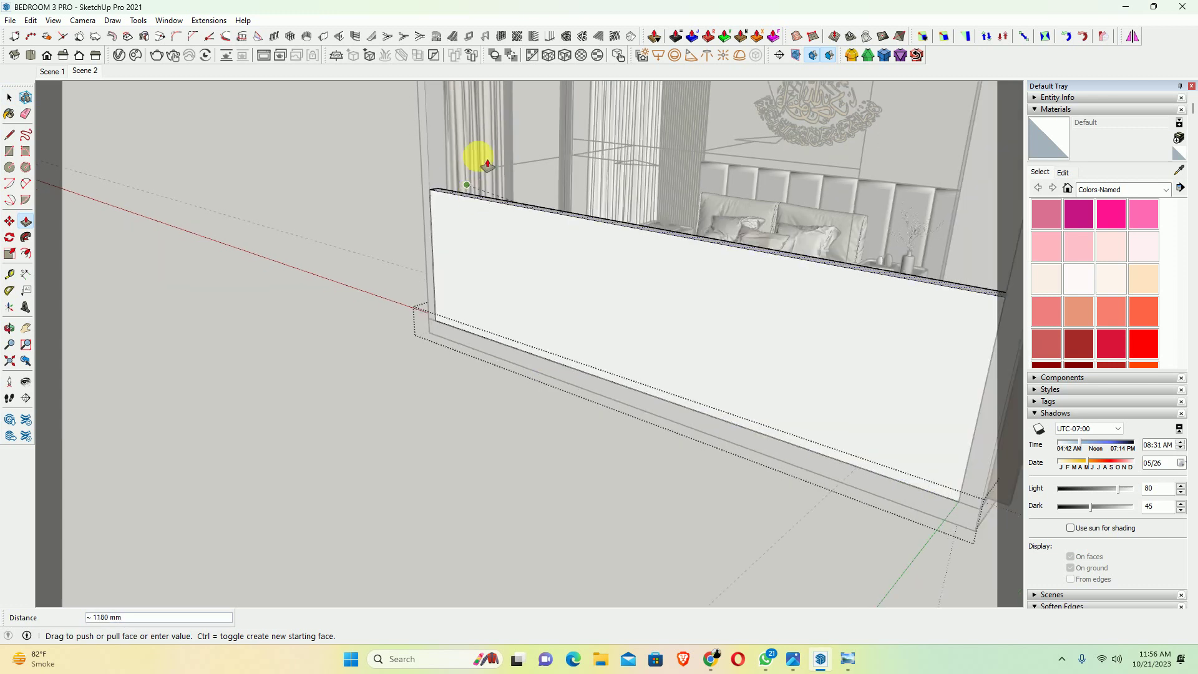
scroll(452, 212, "down", 3)
scroll(436, 187, "up", 3)
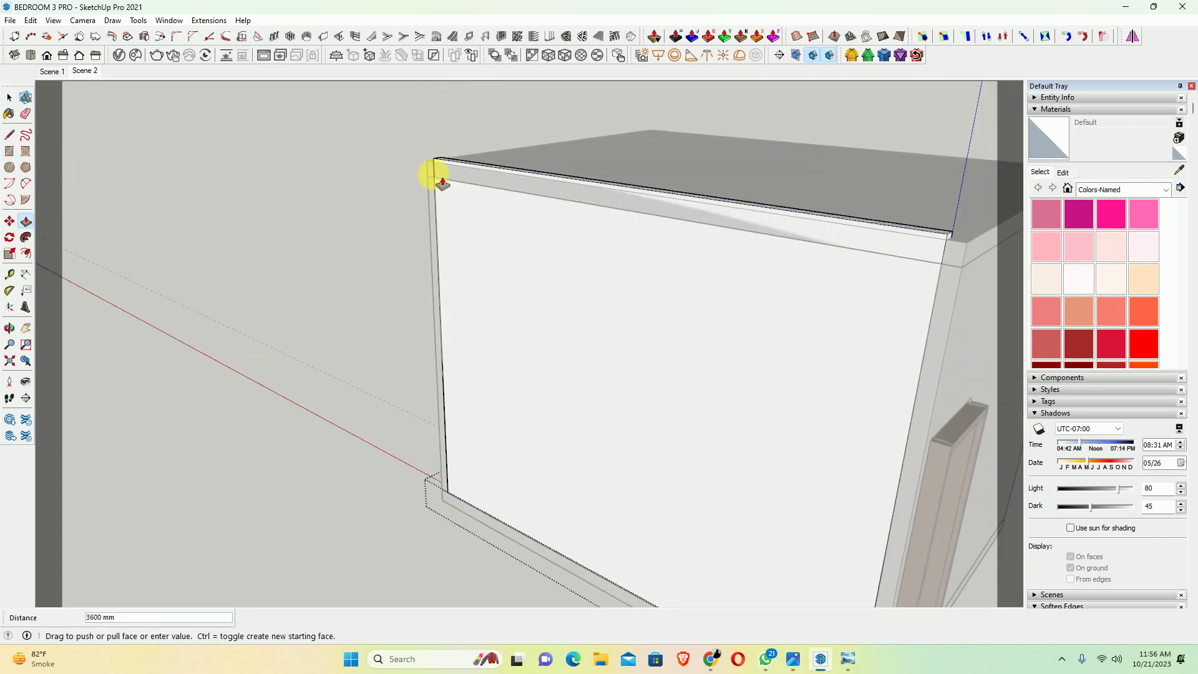
left_click(442, 182)
key("space")
scroll(446, 187, "down", 3)
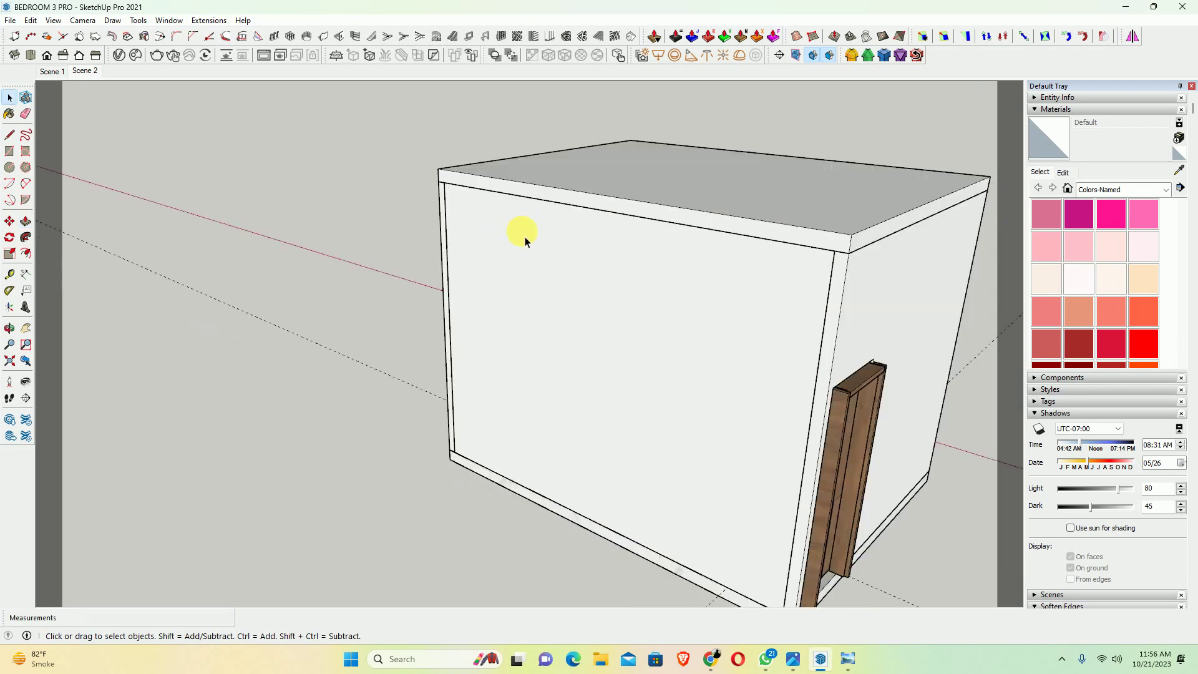
mouse_move(521, 236)
middle_mouse_down()
mouse_move(634, 281)
mouse_move(349, 285)
mouse_move(385, 318)
mouse_move(166, 347)
mouse_move(468, 353)
mouse_move(653, 334)
mouse_move(511, 272)
mouse_move(506, 332)
middle_mouse_up()
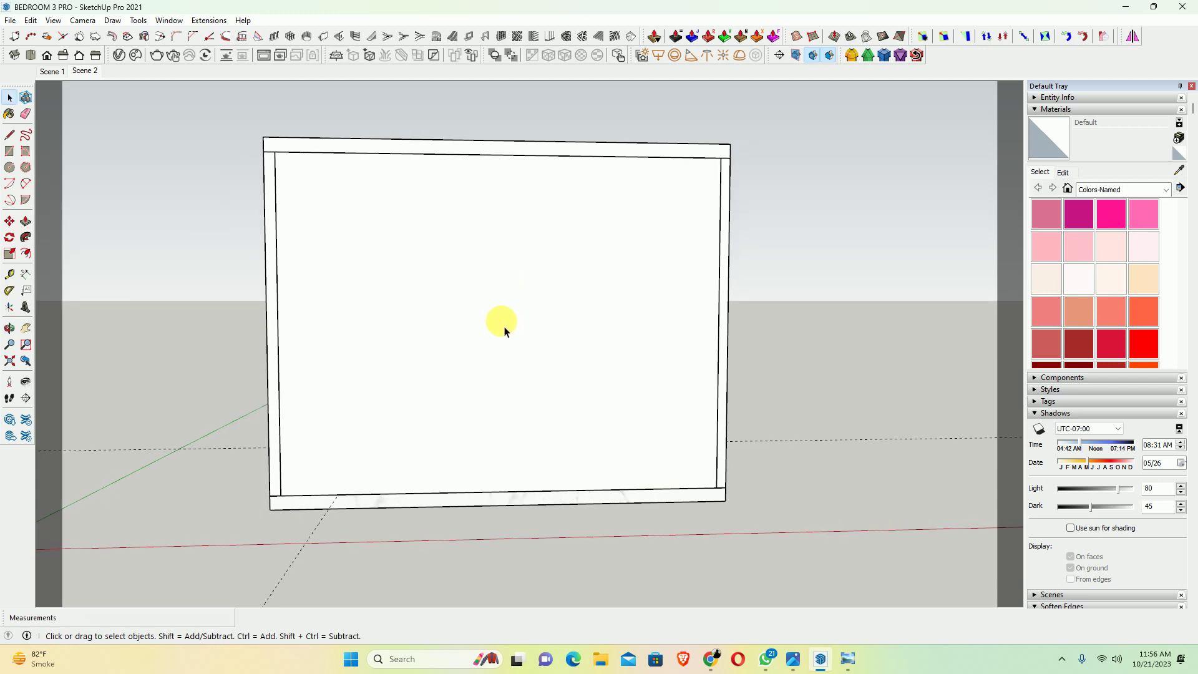
Switch to the Front view and hide the new front wall group
left_click(31, 57)
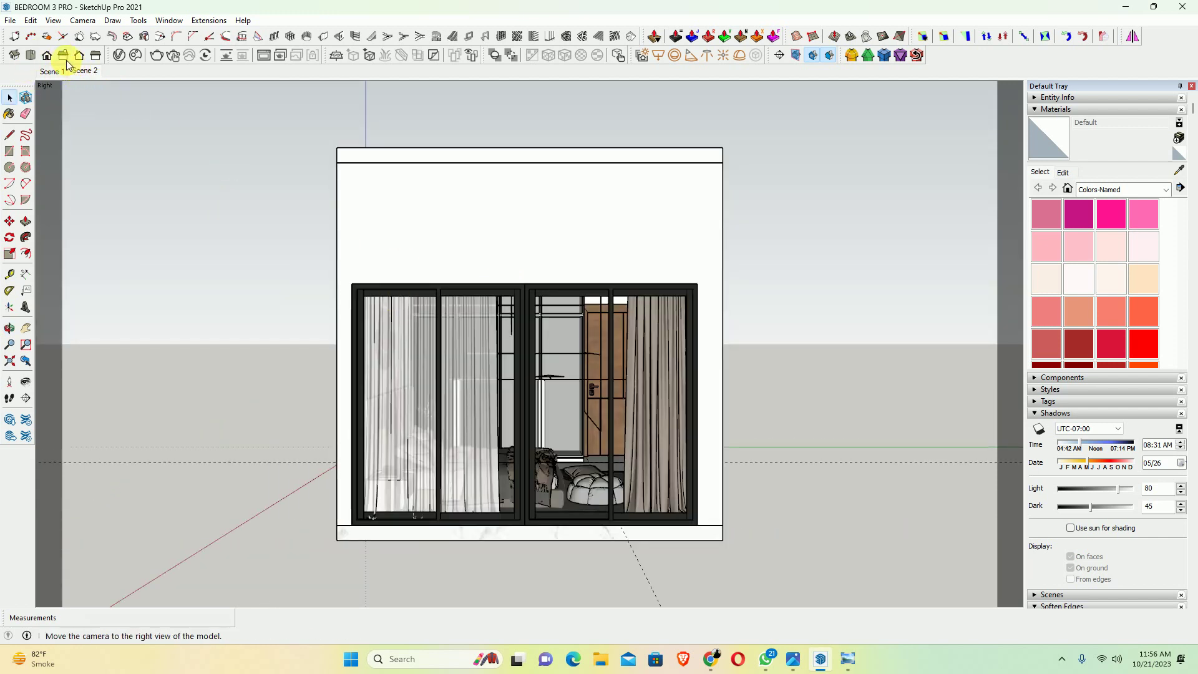
left_click(47, 57)
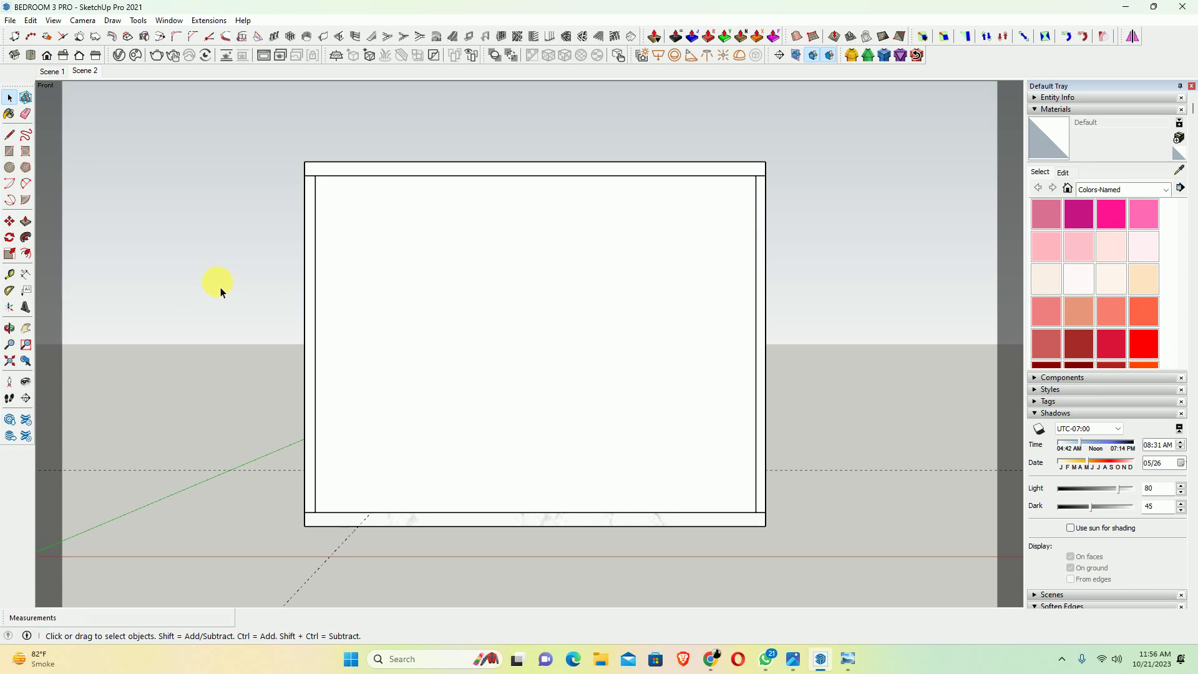
right_click(445, 371)
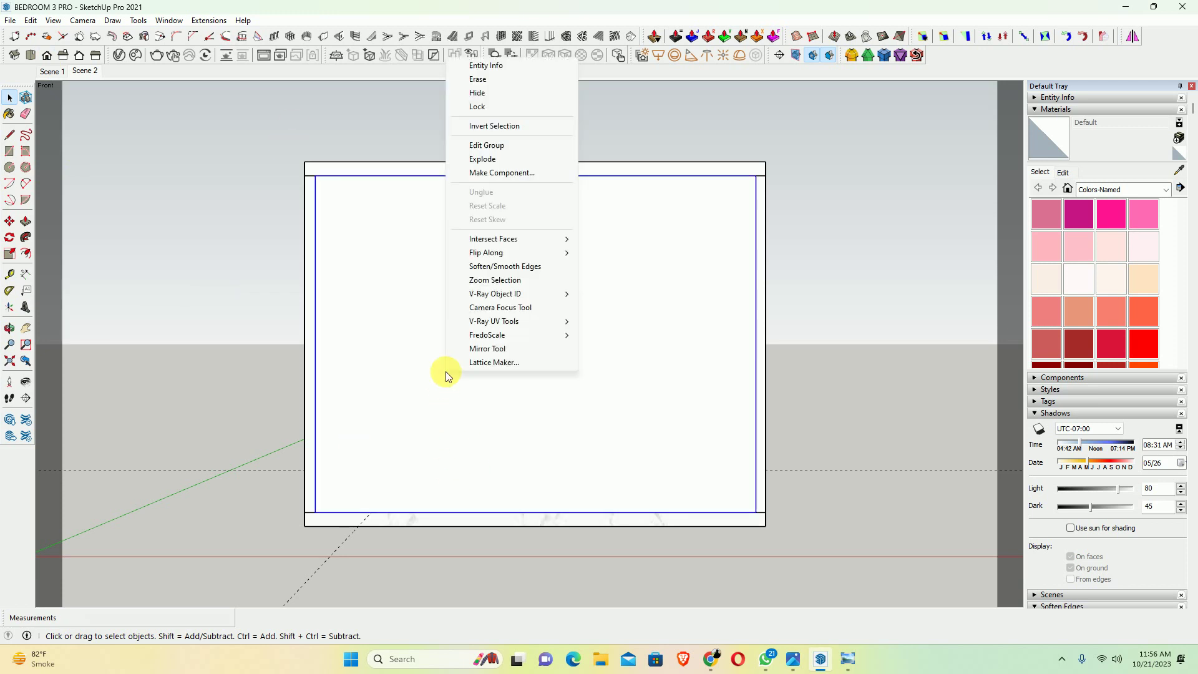
left_click(471, 93)
scroll(643, 412, "up", 1)
Erase the calligraphy artwork and the slatted panel from the back wall
left_click(739, 397)
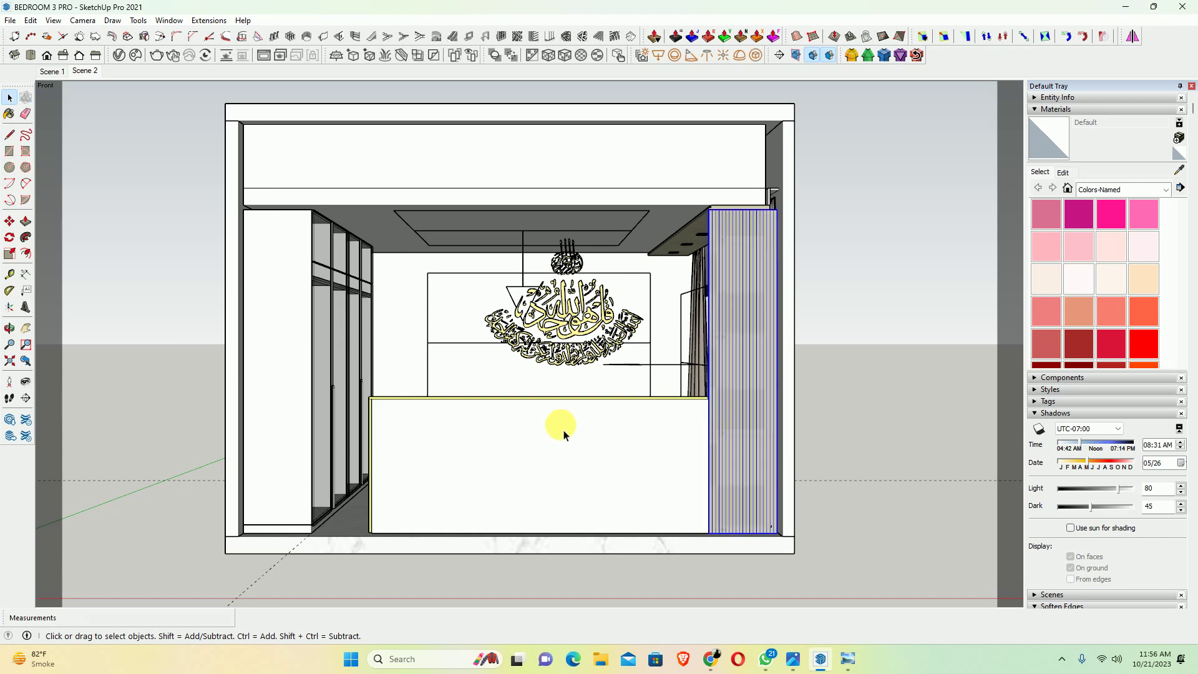
left_click(565, 434, "shift")
left_click(549, 317, "shift")
right_click(550, 316)
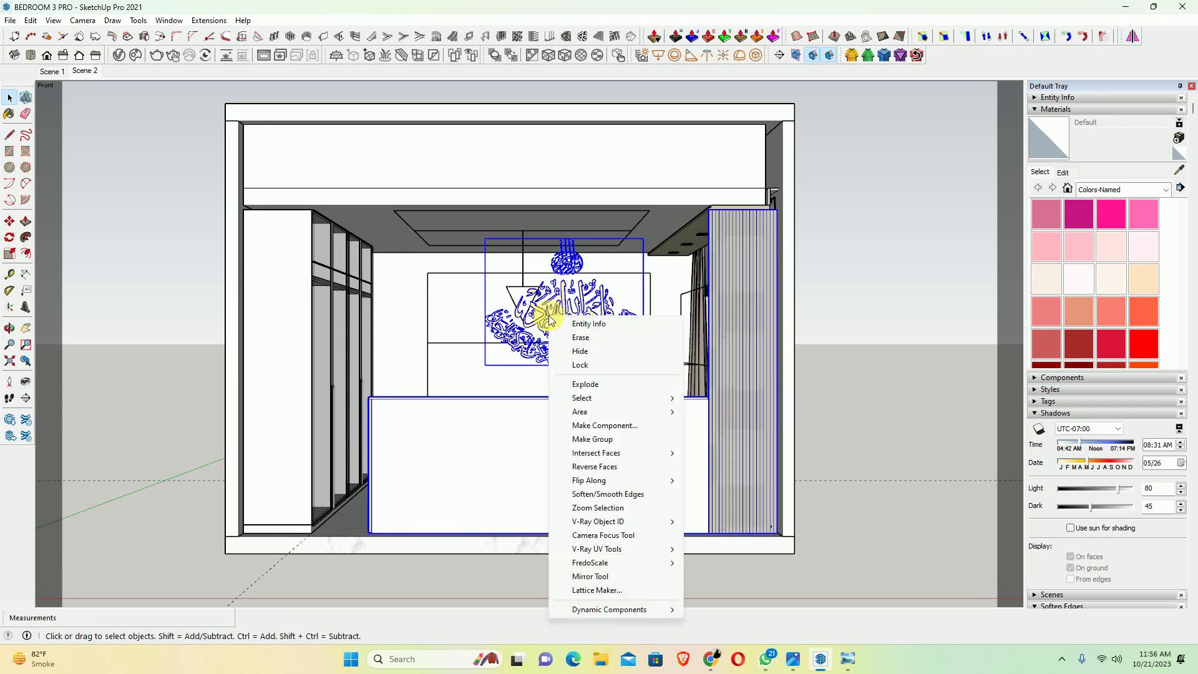
left_click(580, 342)
Hide the lower panel and the bed group with its side tables
middle_click_drag(555, 387, 503, 428, "shift")
right_click(501, 437)
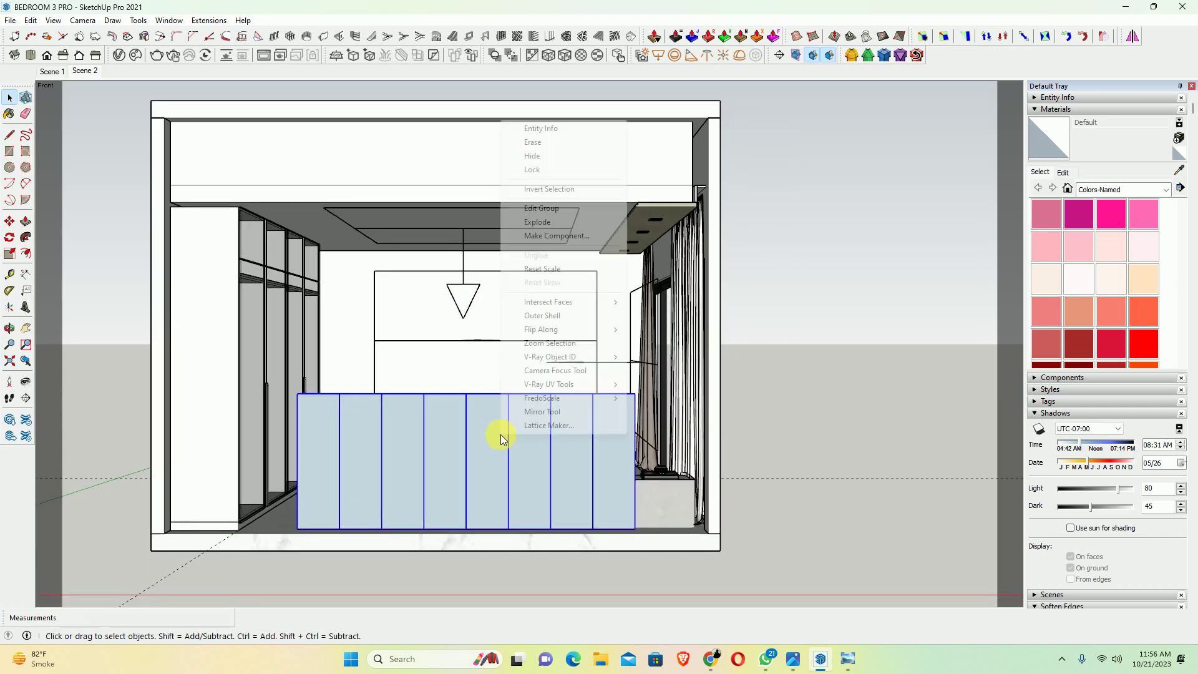
left_click(533, 156)
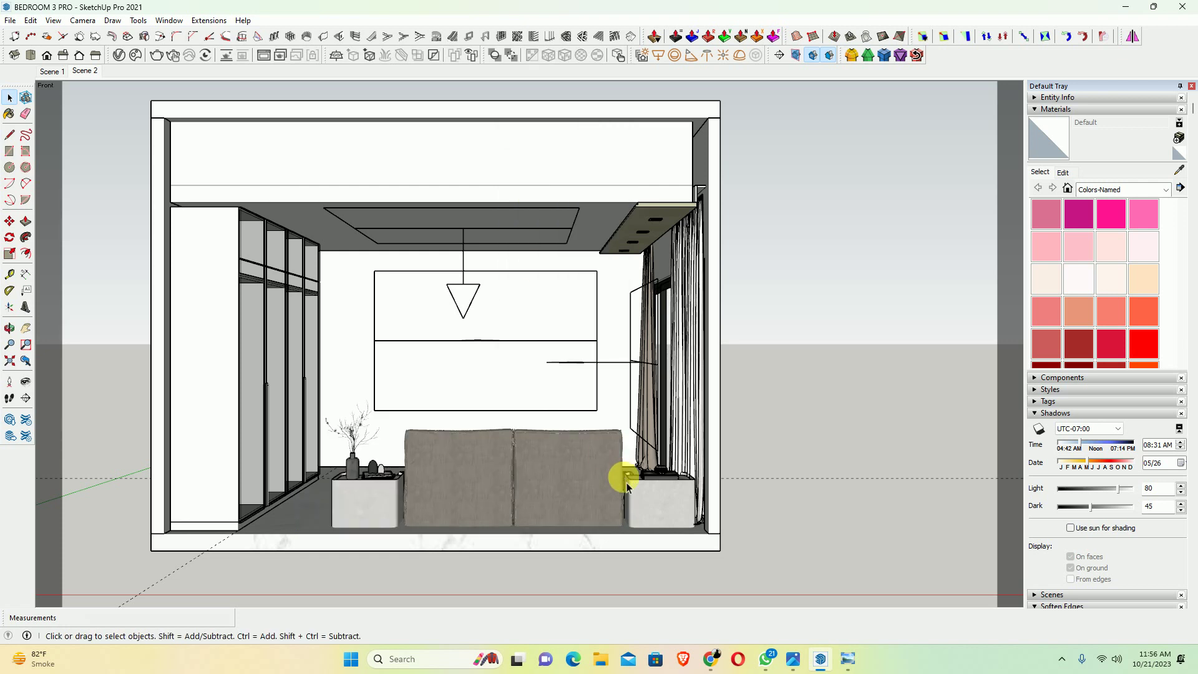
right_click(544, 490)
left_click(572, 116)
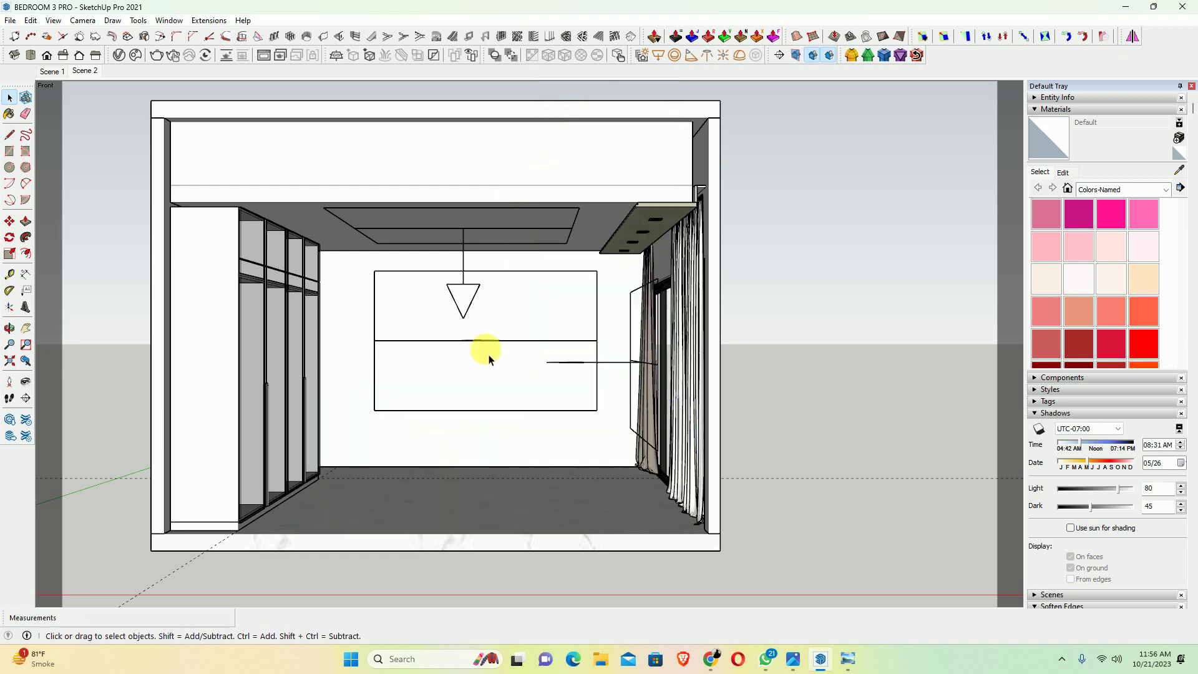
scroll(493, 406, "up", 4)
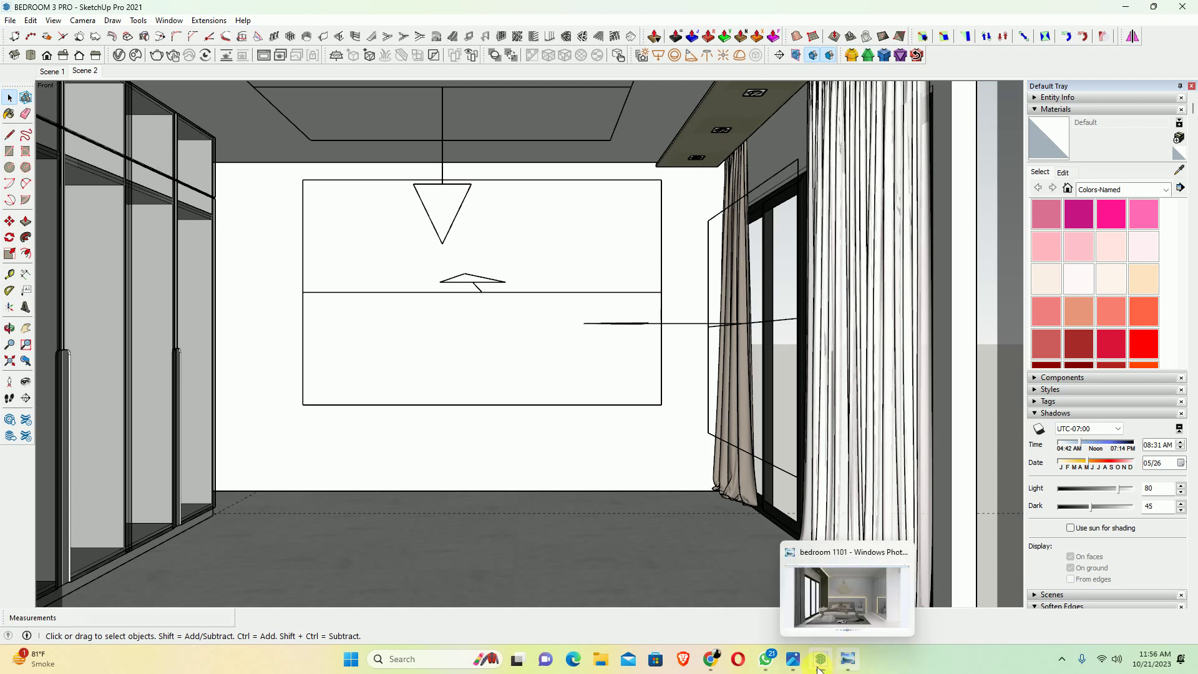
left_click(794, 660)
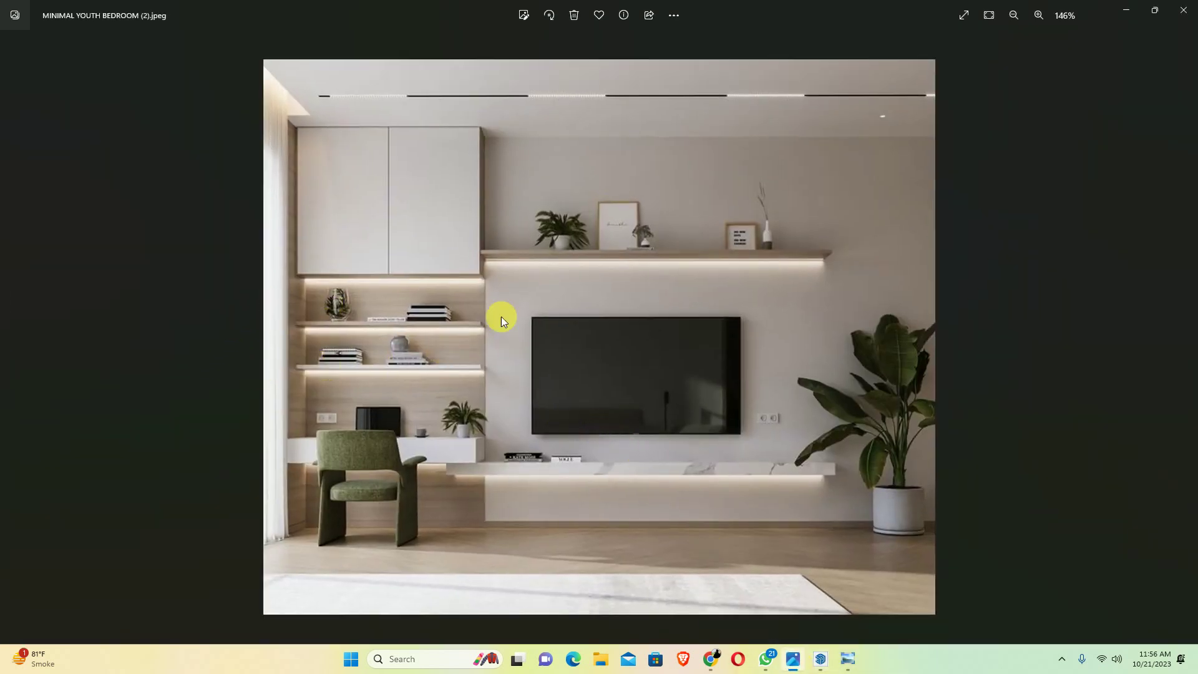
left_click(1126, 10)
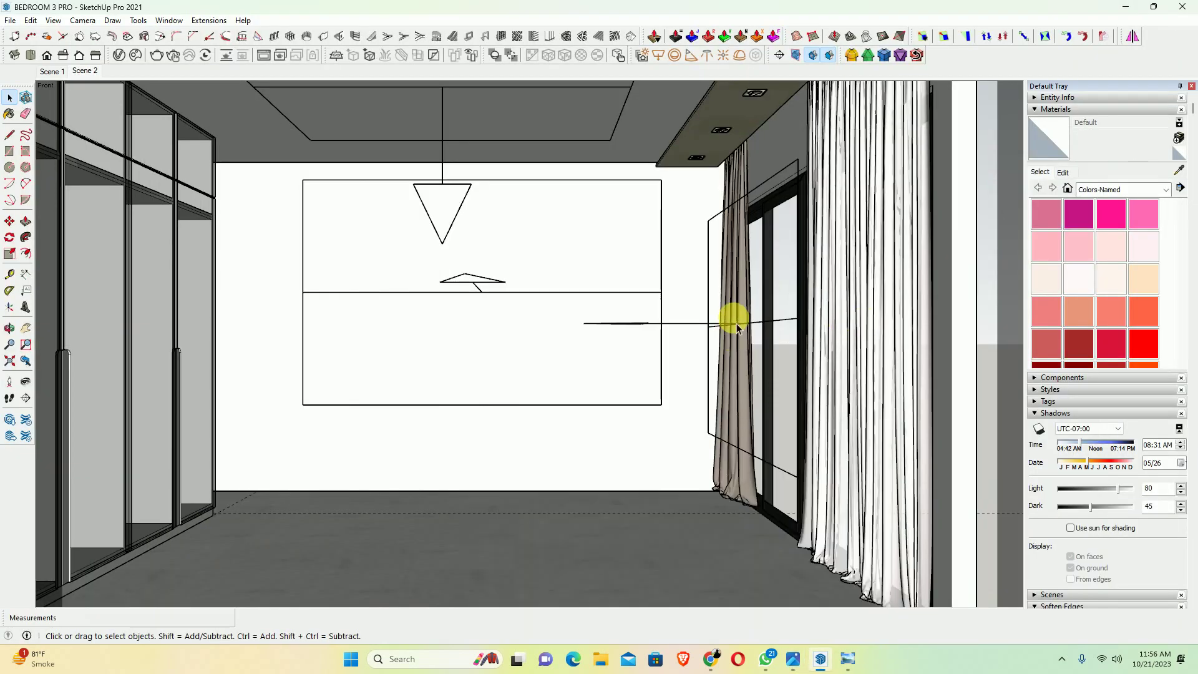
middle_click_drag(736, 325, 850, 356)
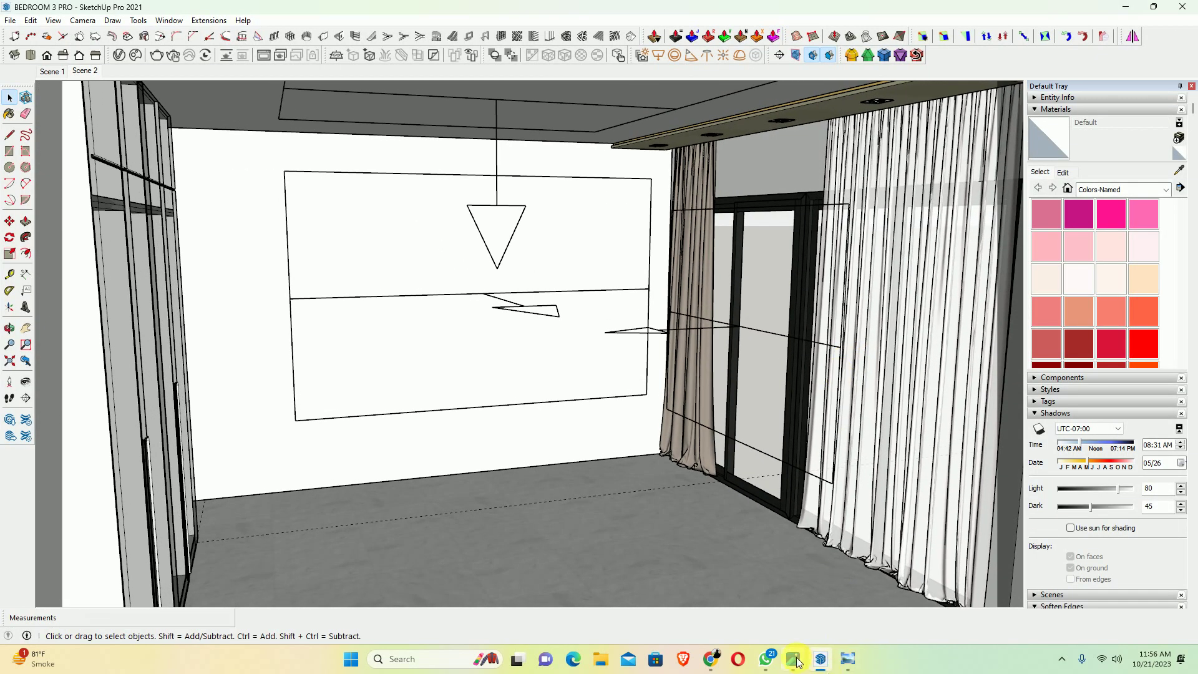
left_click(794, 660)
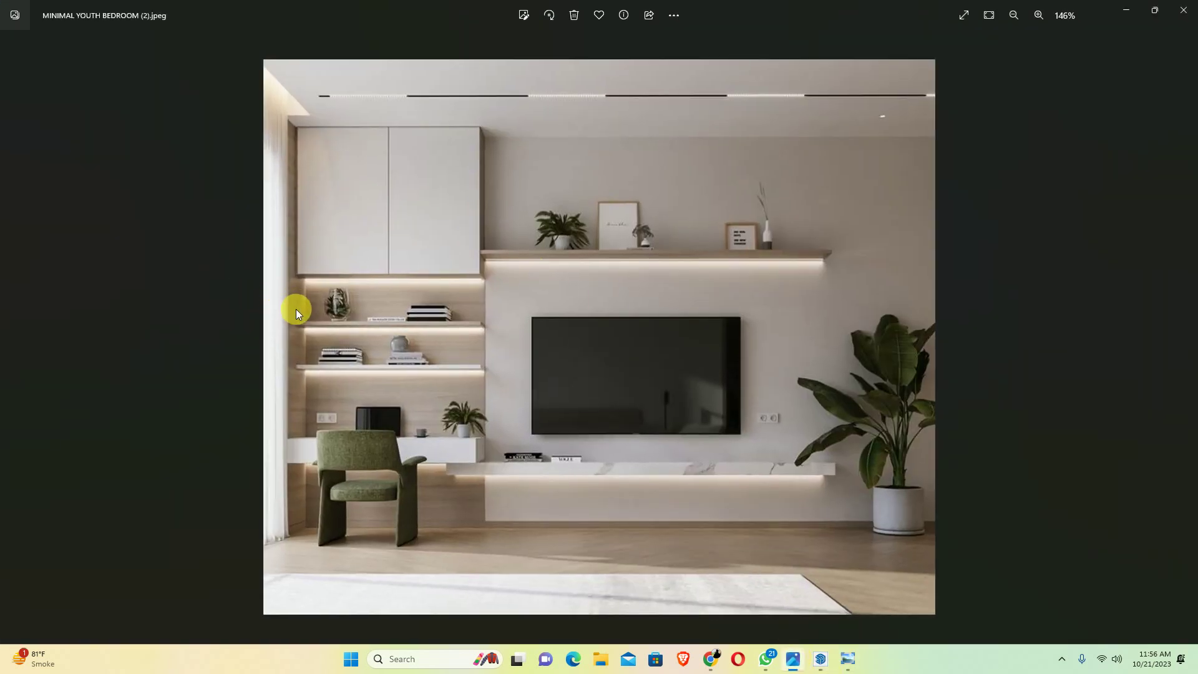
left_click(1126, 10)
middle_click_drag(802, 269, 641, 193)
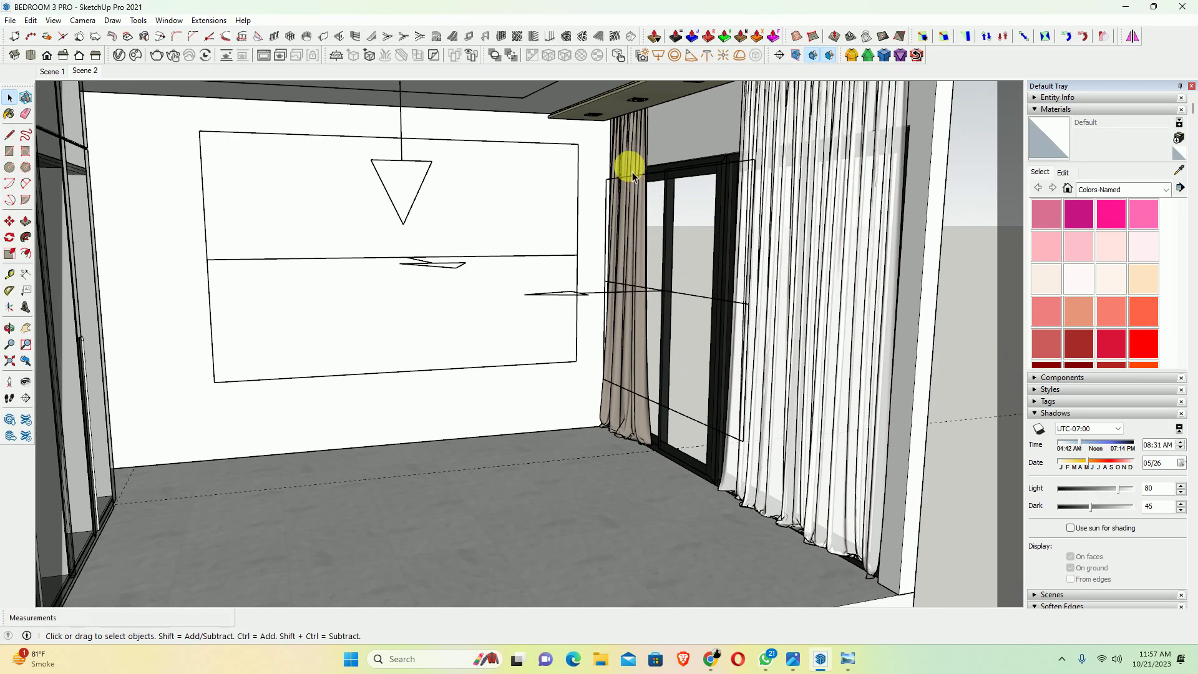
Hide the curtains, undoing an accidental erase of them first
left_click(784, 175)
right_click(785, 175)
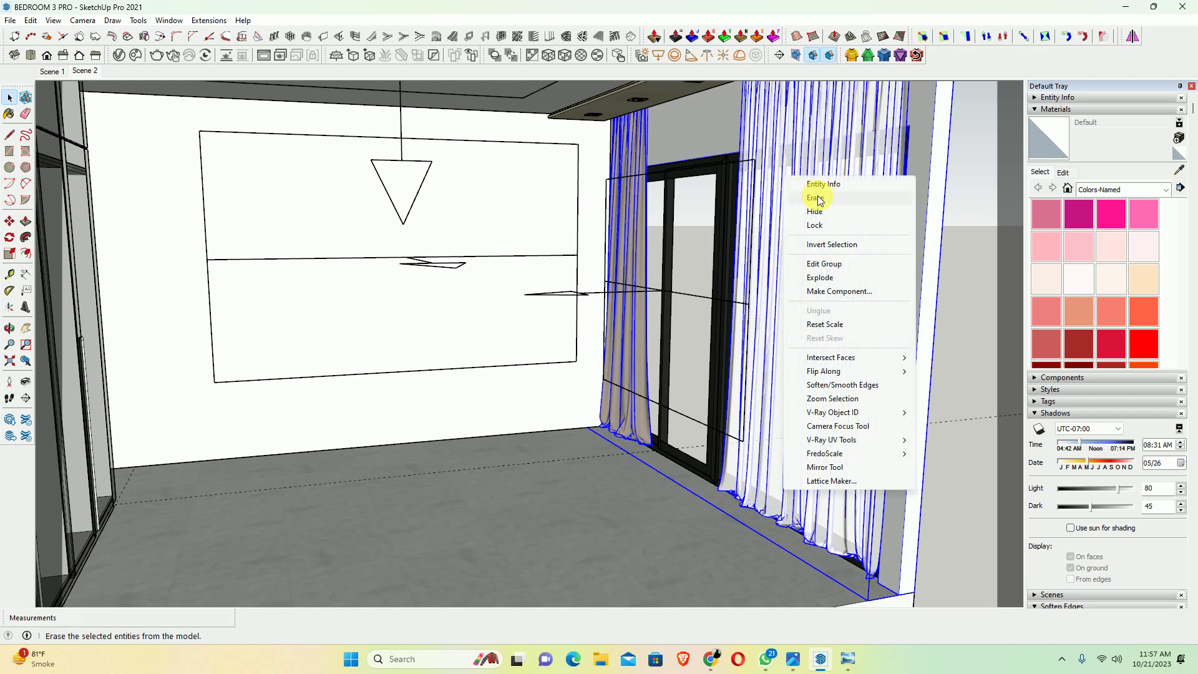
left_click(817, 198)
middle_click_drag(649, 206, 703, 214)
key("ctrl+z")
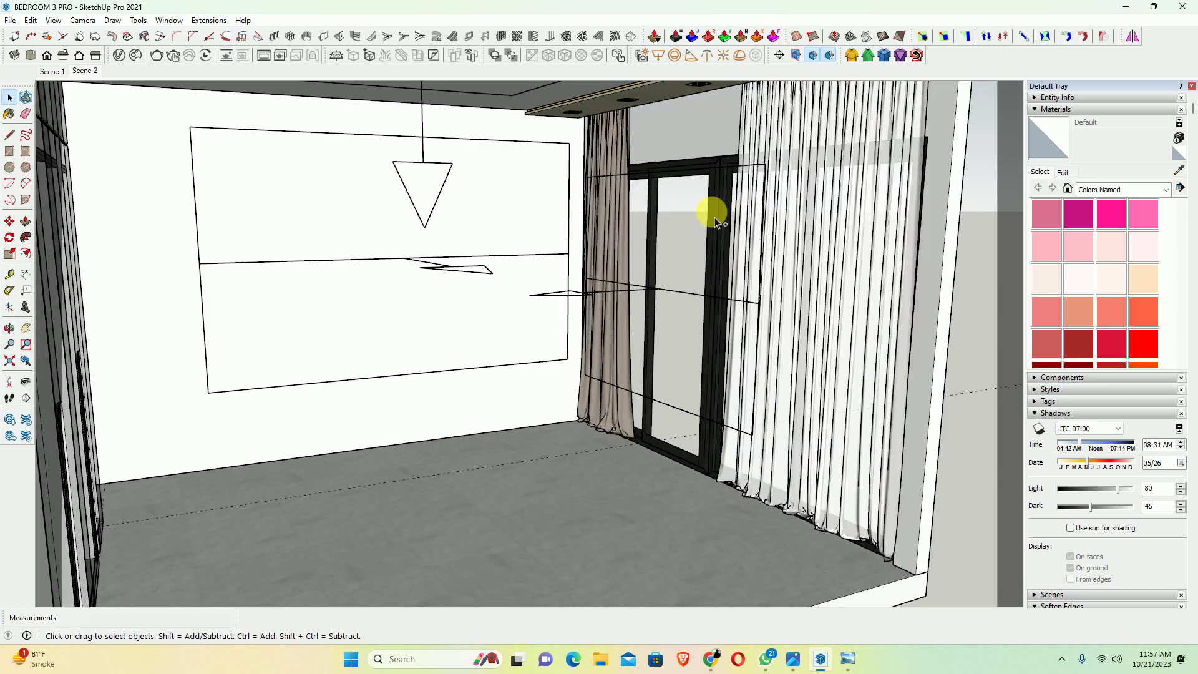
left_click(808, 154)
right_click(779, 146)
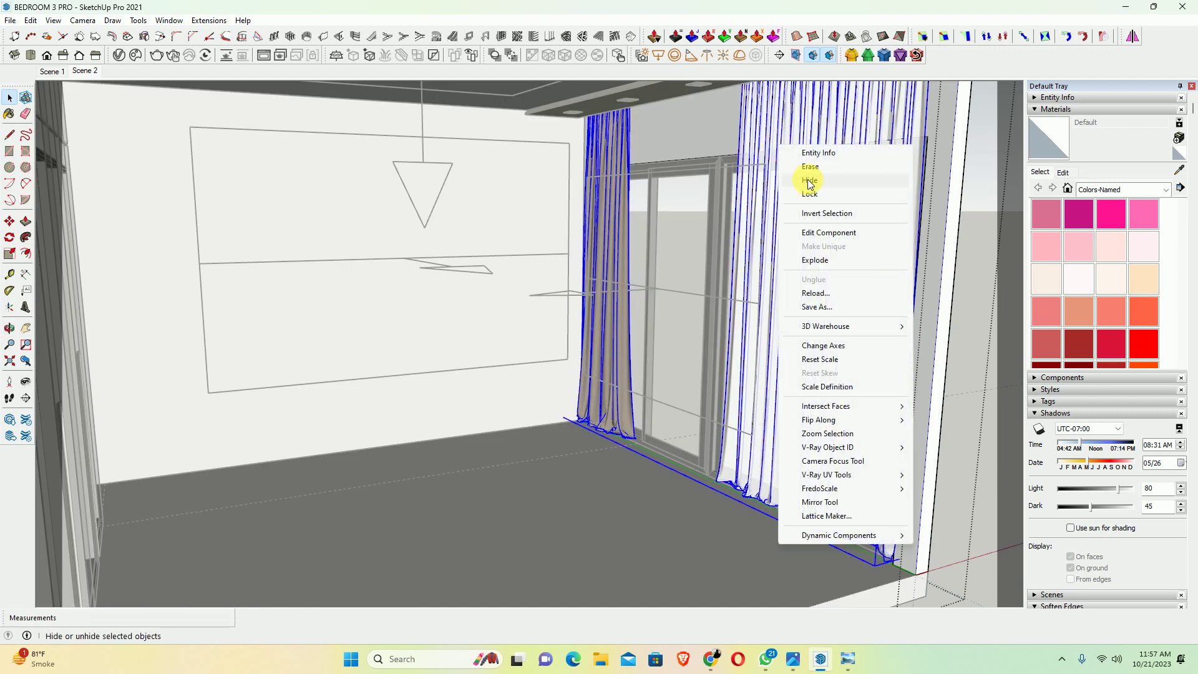
left_click(809, 180)
mouse_move(809, 182)
middle_mouse_down()
mouse_move(701, 187)
mouse_move(700, 233)
mouse_move(727, 227)
mouse_move(541, 208)
middle_mouse_up()
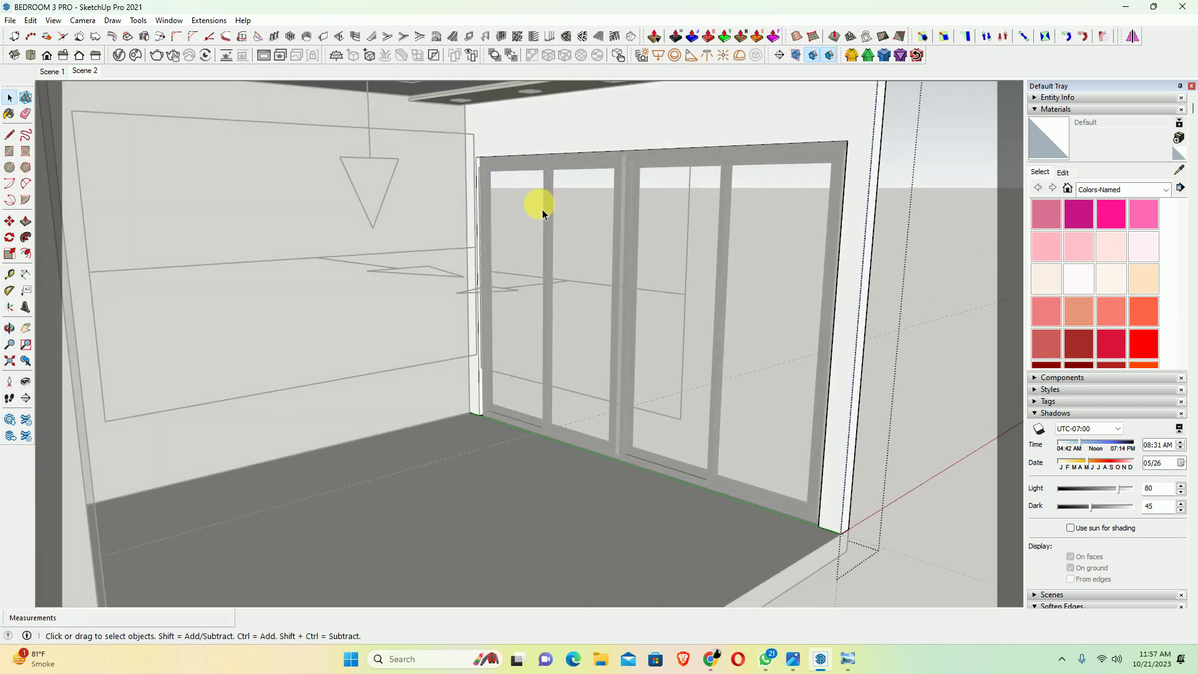
scroll(471, 182, "up", 3)
scroll(496, 148, "up", 1)
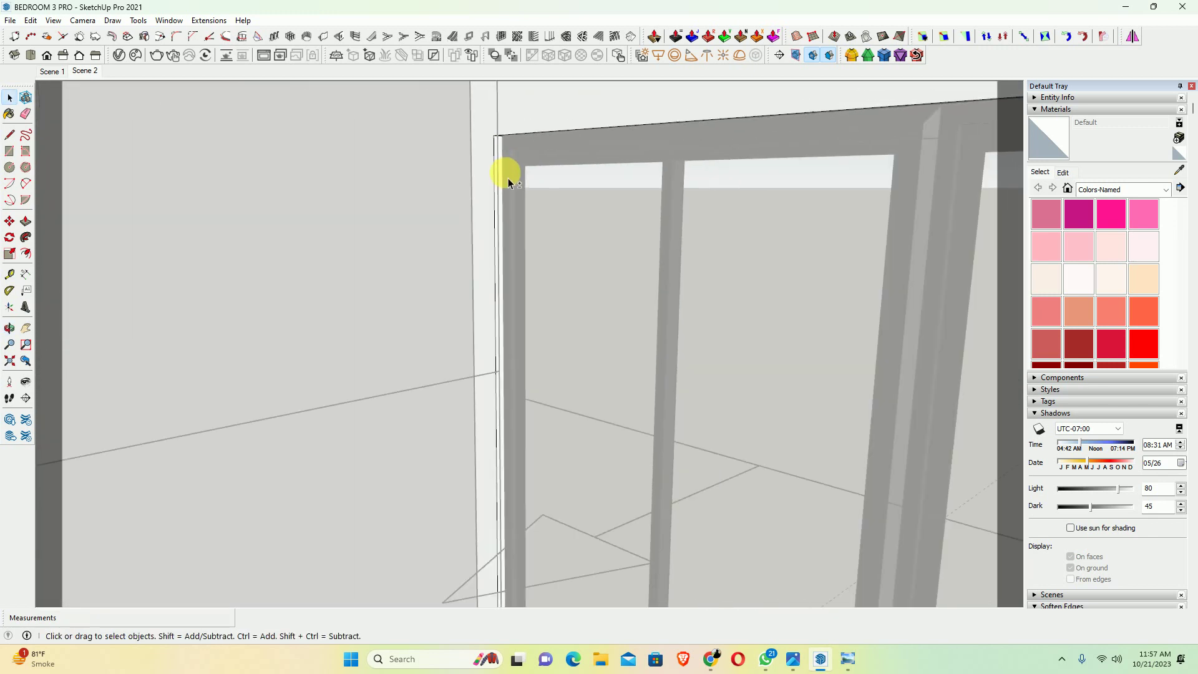
Push/pull the thin face beside the sliding door frame outward
key("p")
left_click(497, 167)
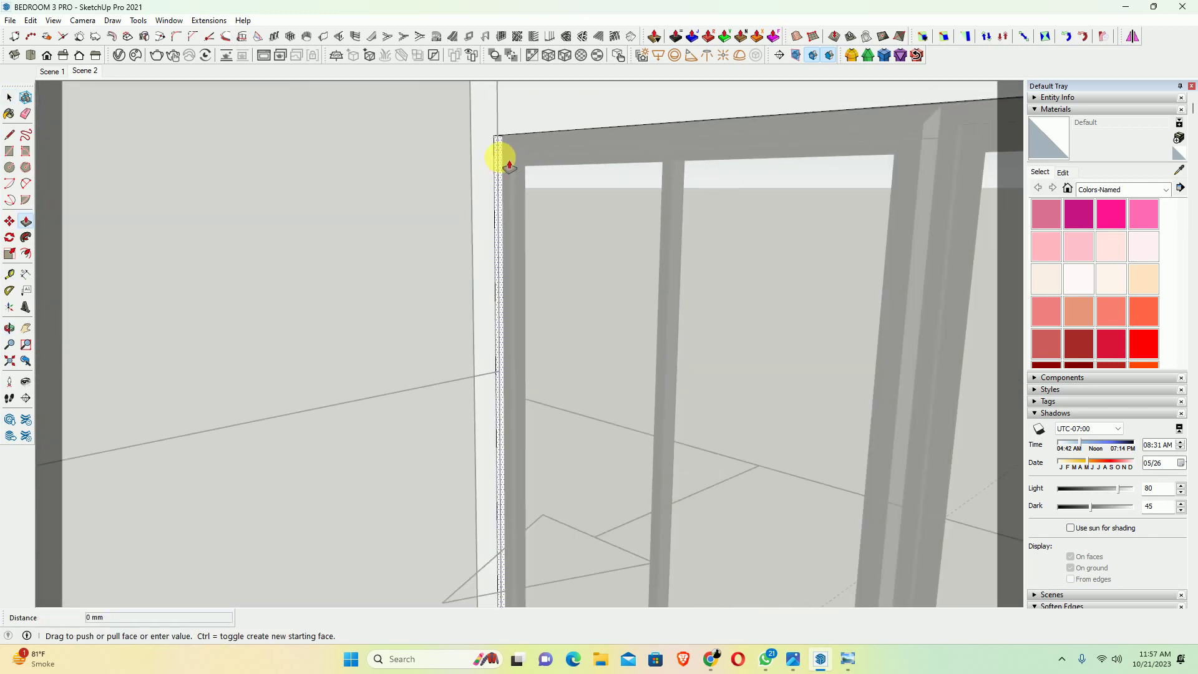
middle_click_drag(537, 171, 549, 182)
left_click(549, 182)
key("space")
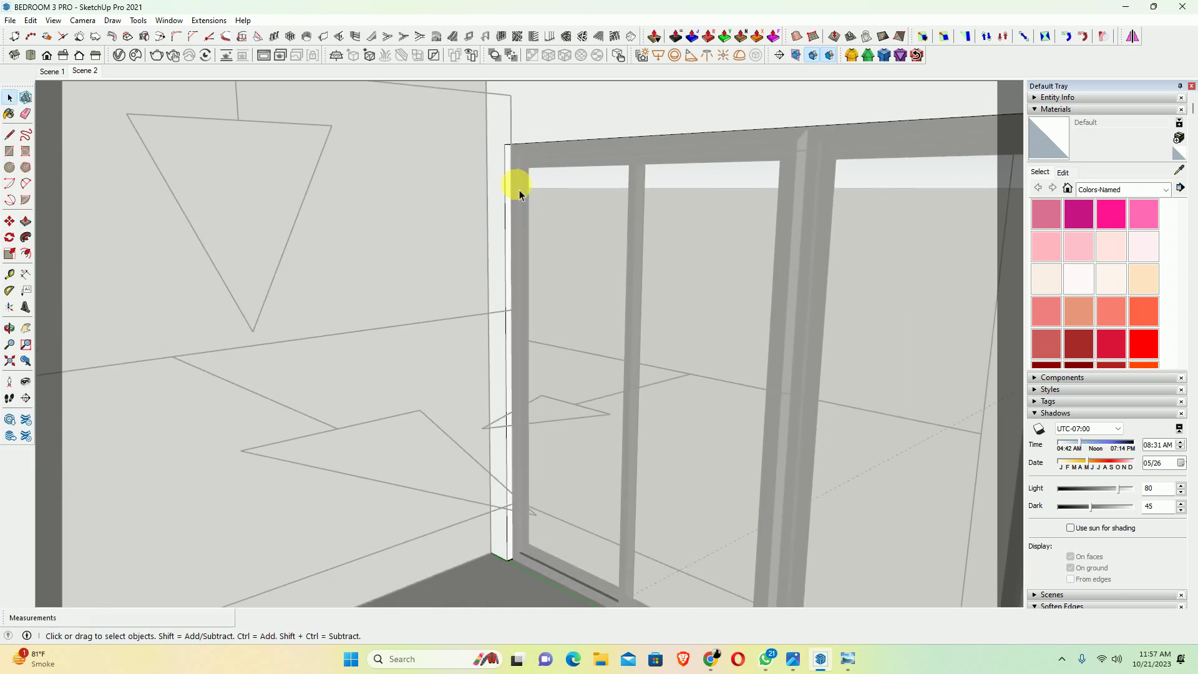
Place a 600 mm Tape Measure guide from the wall corner and start a second guide
key("t")
left_click(486, 114)
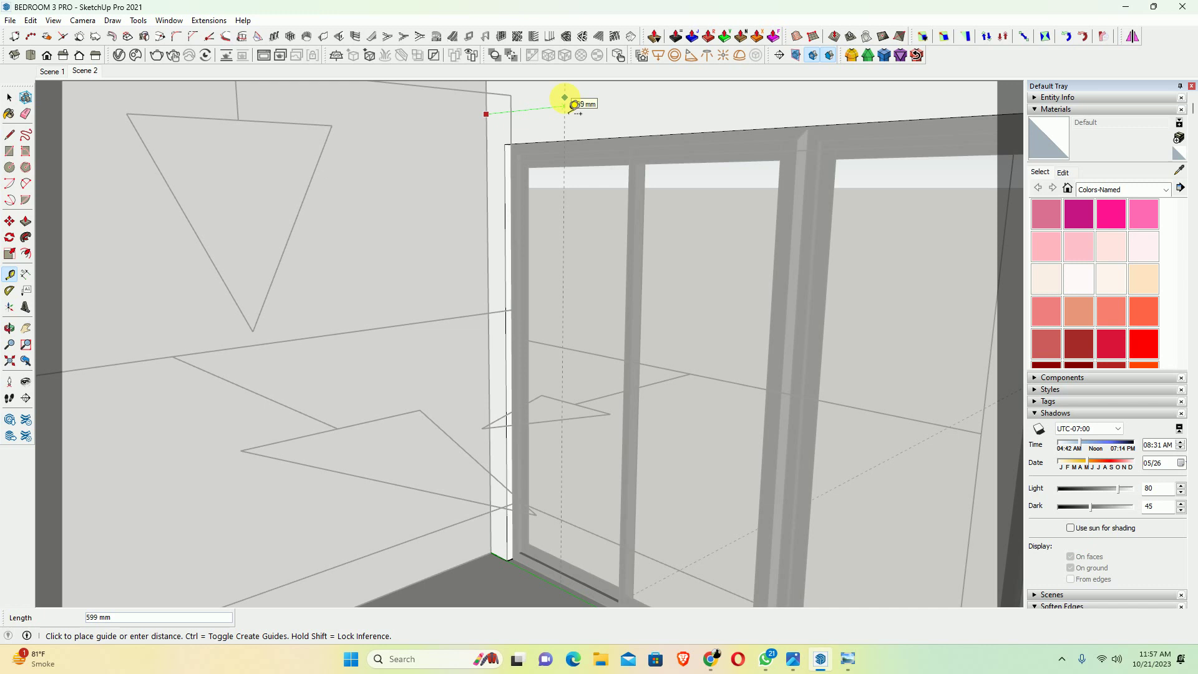
type("600")
key("Return")
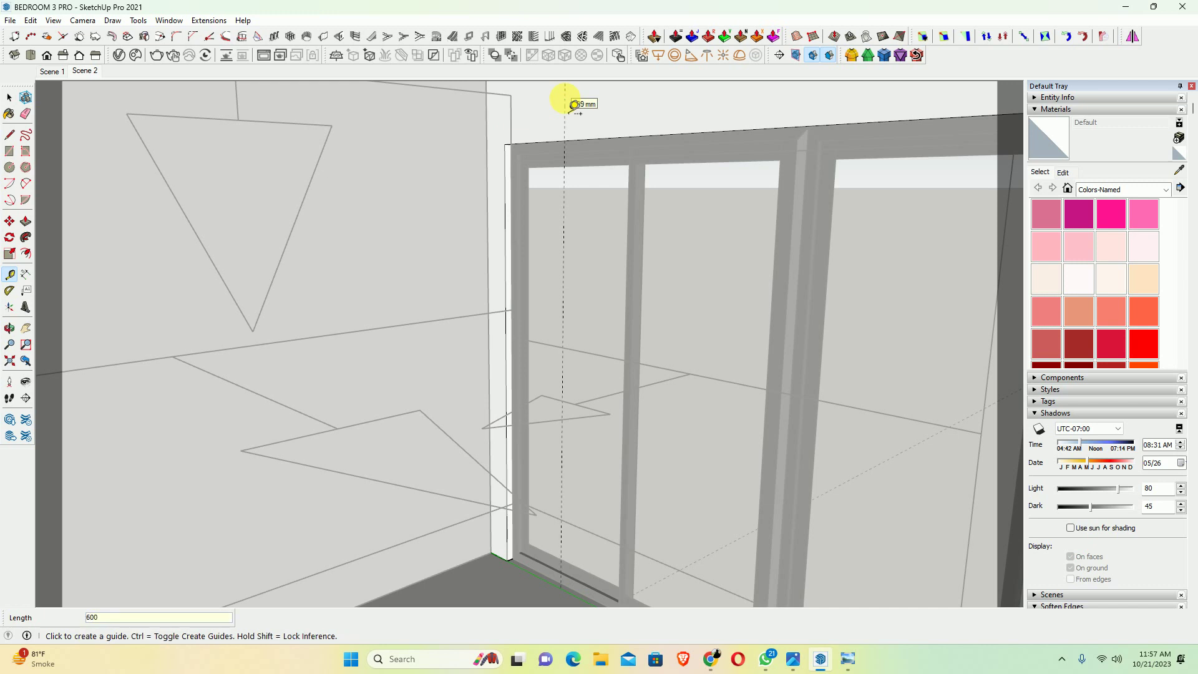
middle_click_drag(521, 166, 762, 214)
left_click(859, 128)
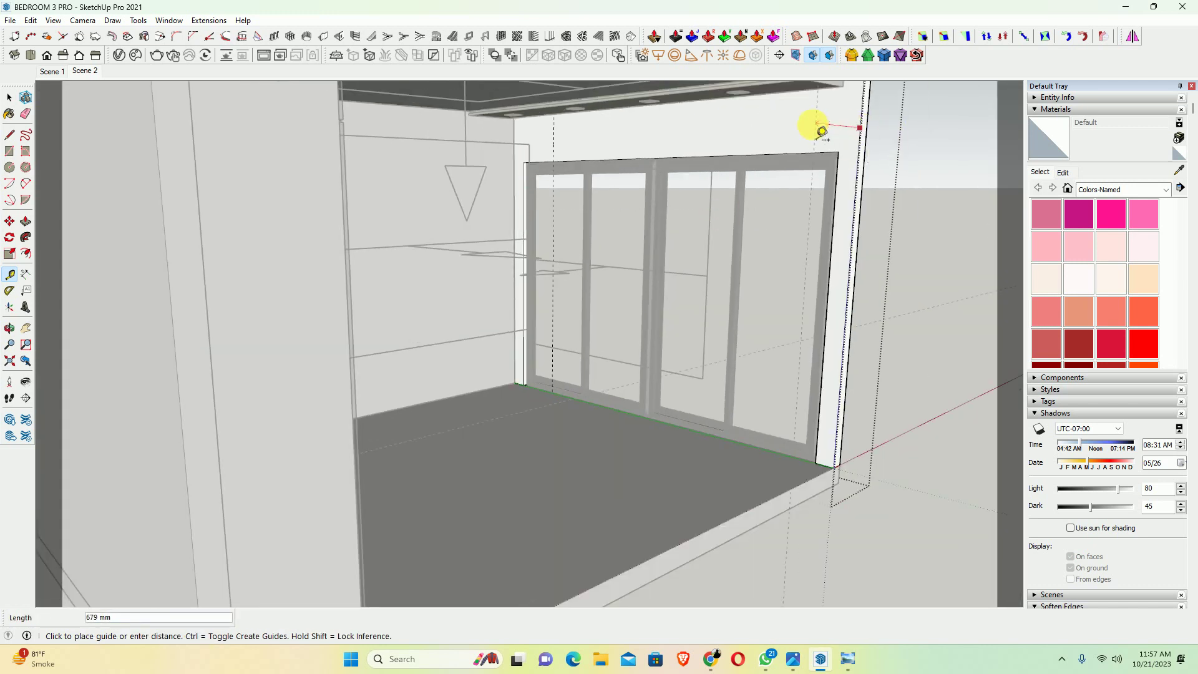
Place the second guide at distance 6 and select the left sliding window panel
type("600")
key("Return")
key("space")
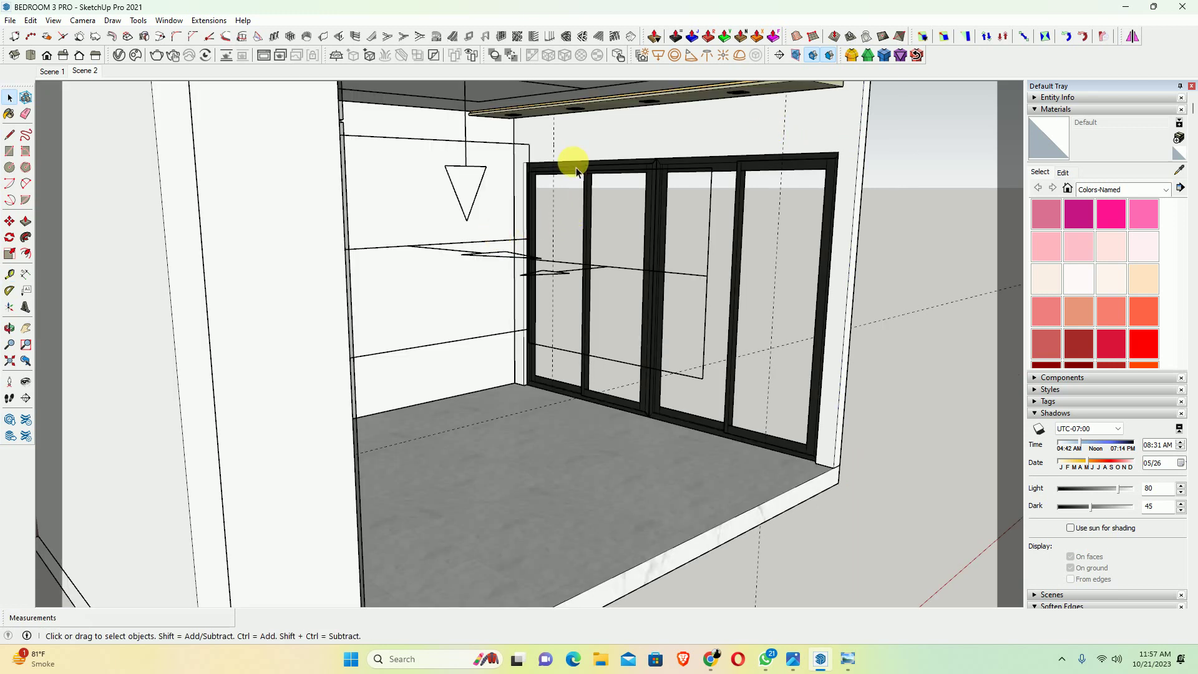
scroll(575, 170, "up", 8)
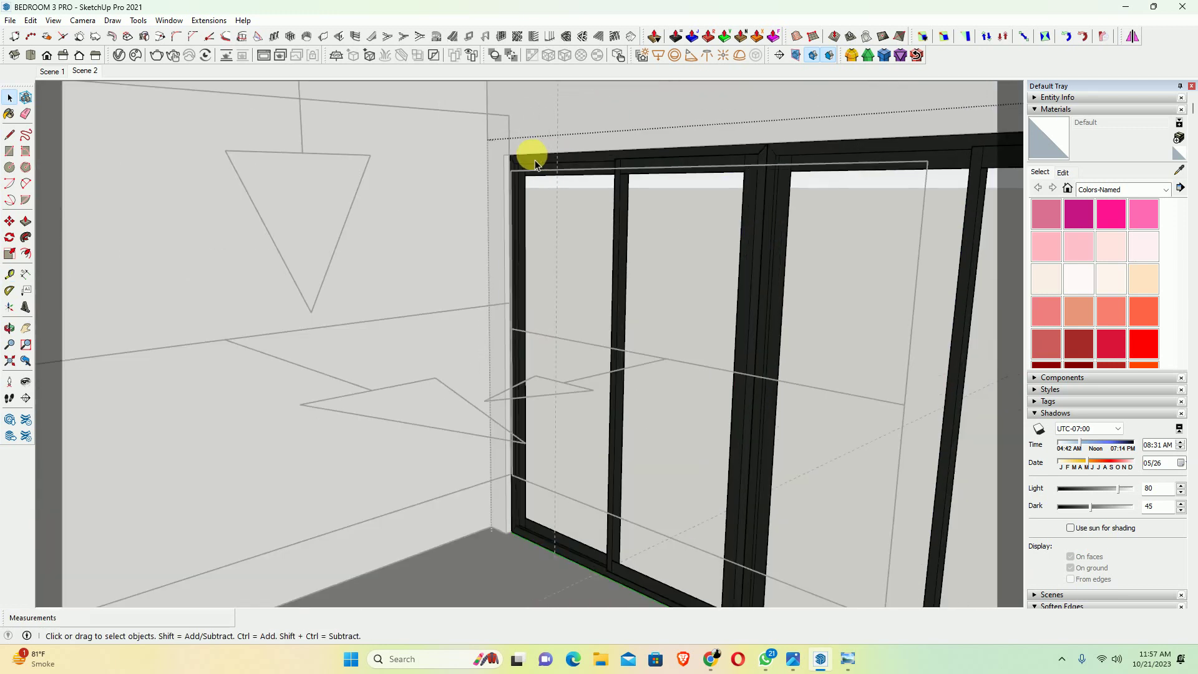
left_click(534, 163)
scroll(536, 168, "down", 3)
scroll(549, 181, "down", 2)
scroll(552, 193, "up", 3)
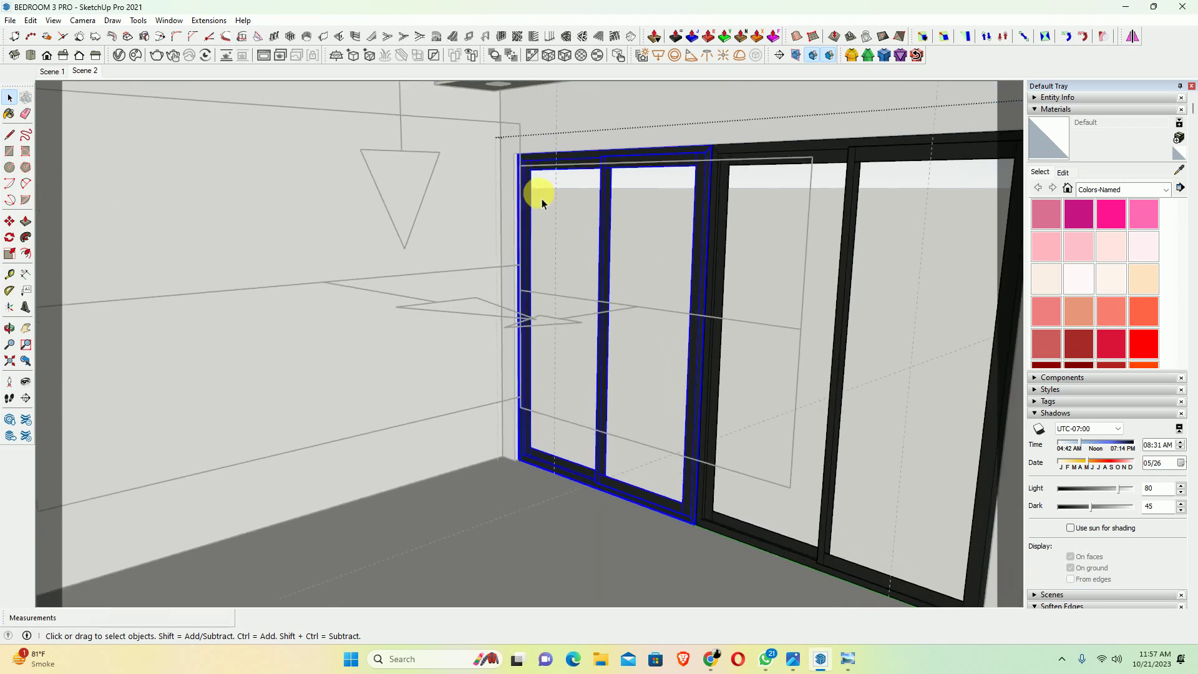
Scale the left sliding window panel narrower from its left side to 0.59
key("s")
scroll(525, 315, "up", 1)
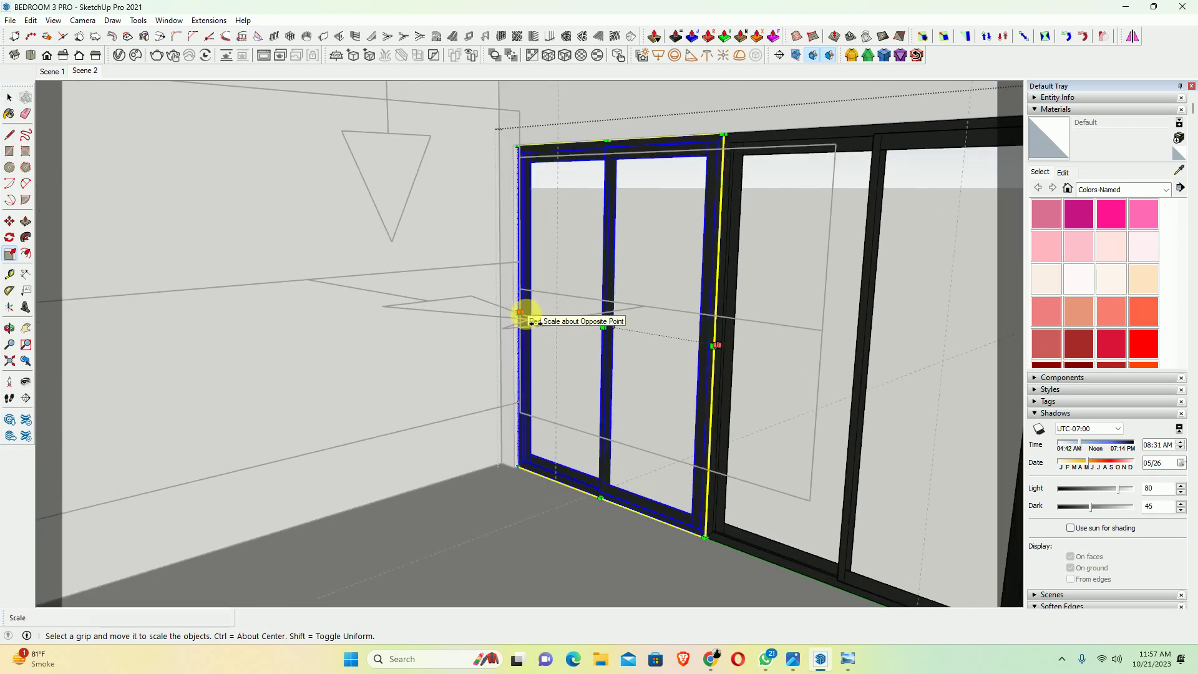
scroll(526, 317, "up", 2)
scroll(531, 319, "up", 2)
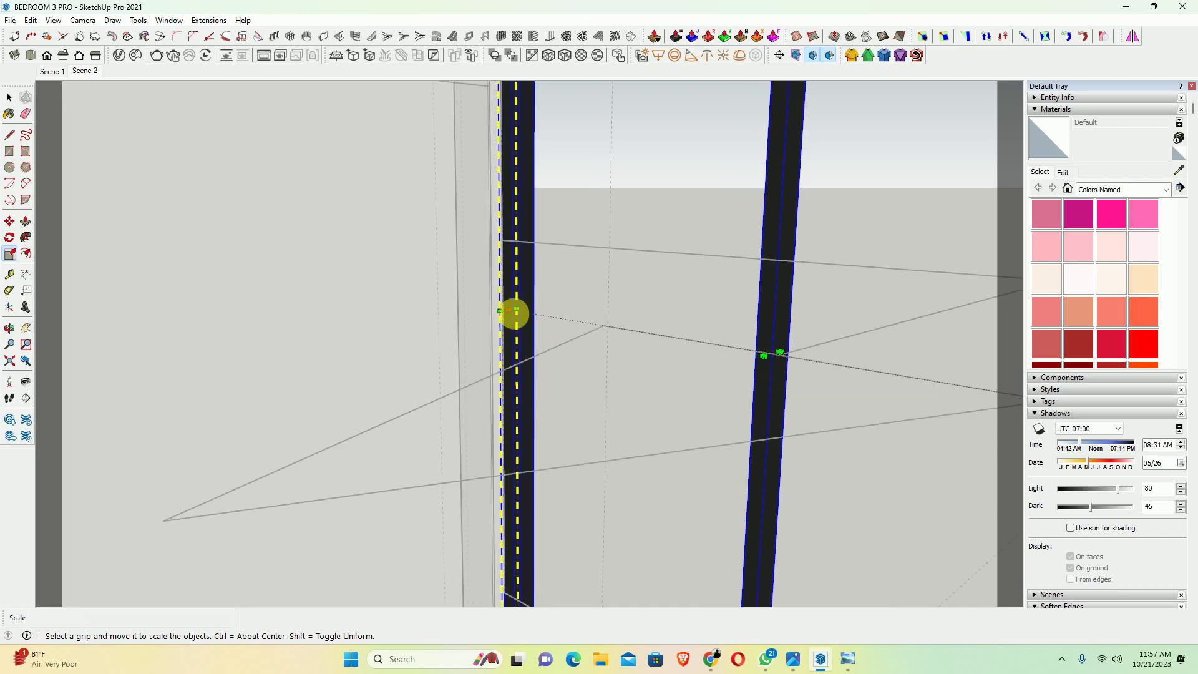
left_click_drag(526, 322, 614, 287)
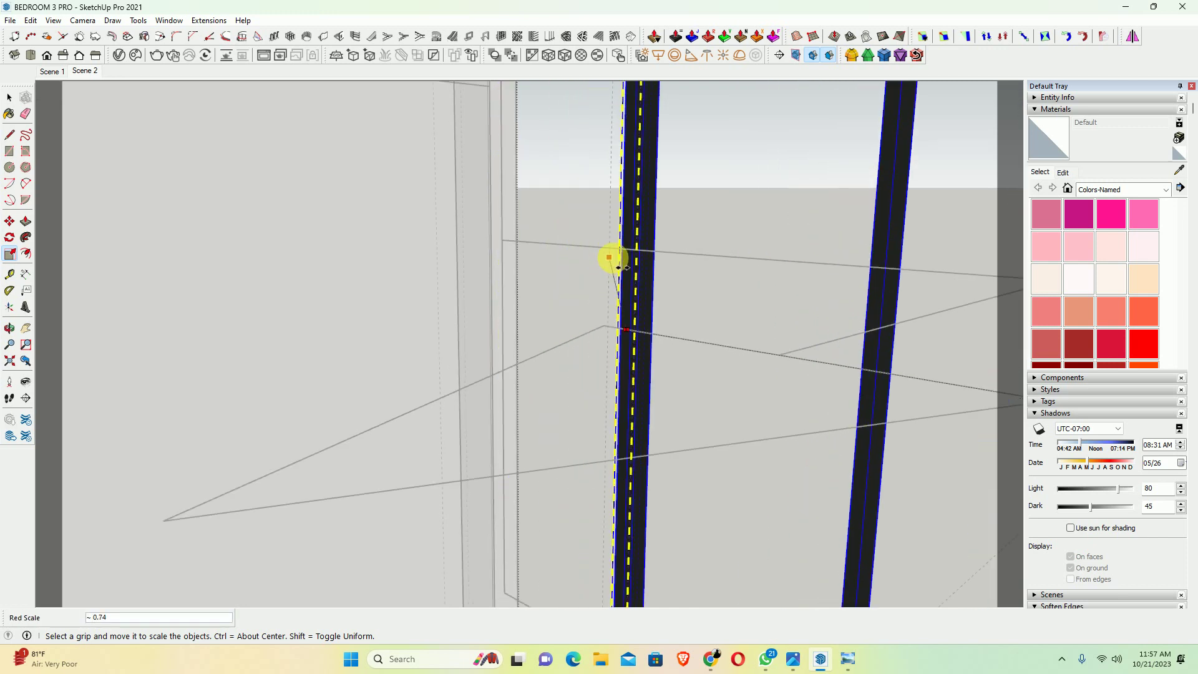
middle_click_drag(610, 287, 580, 166)
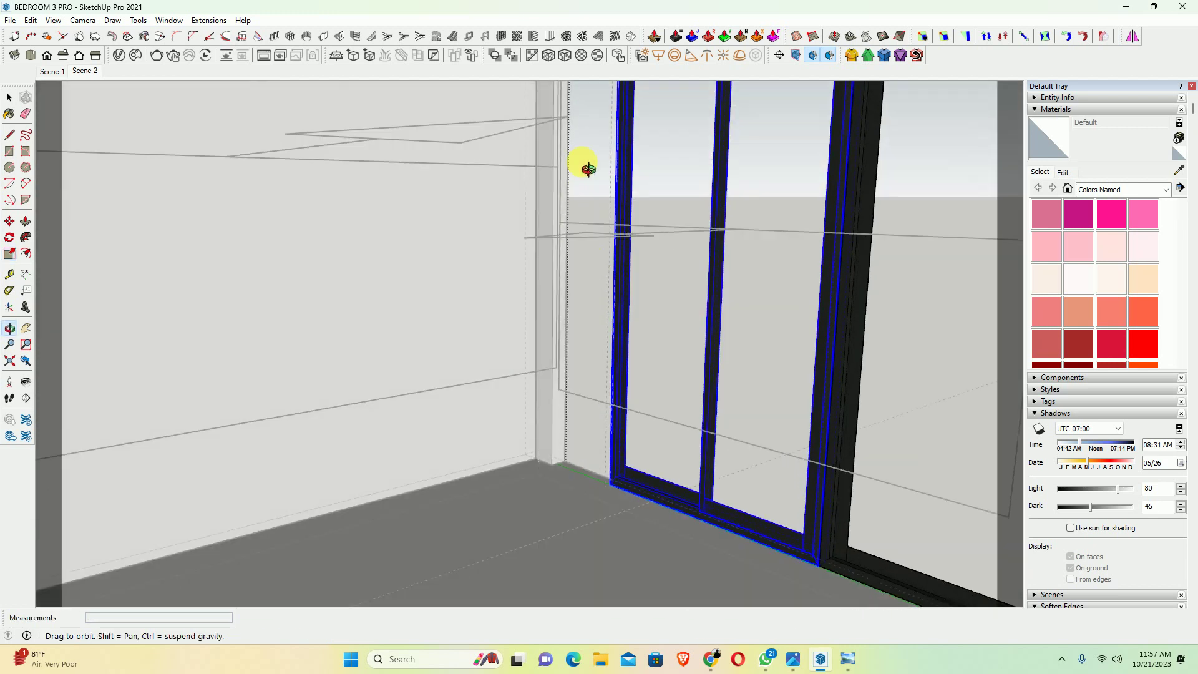
middle_click_drag(580, 120, 567, 339)
key("Return")
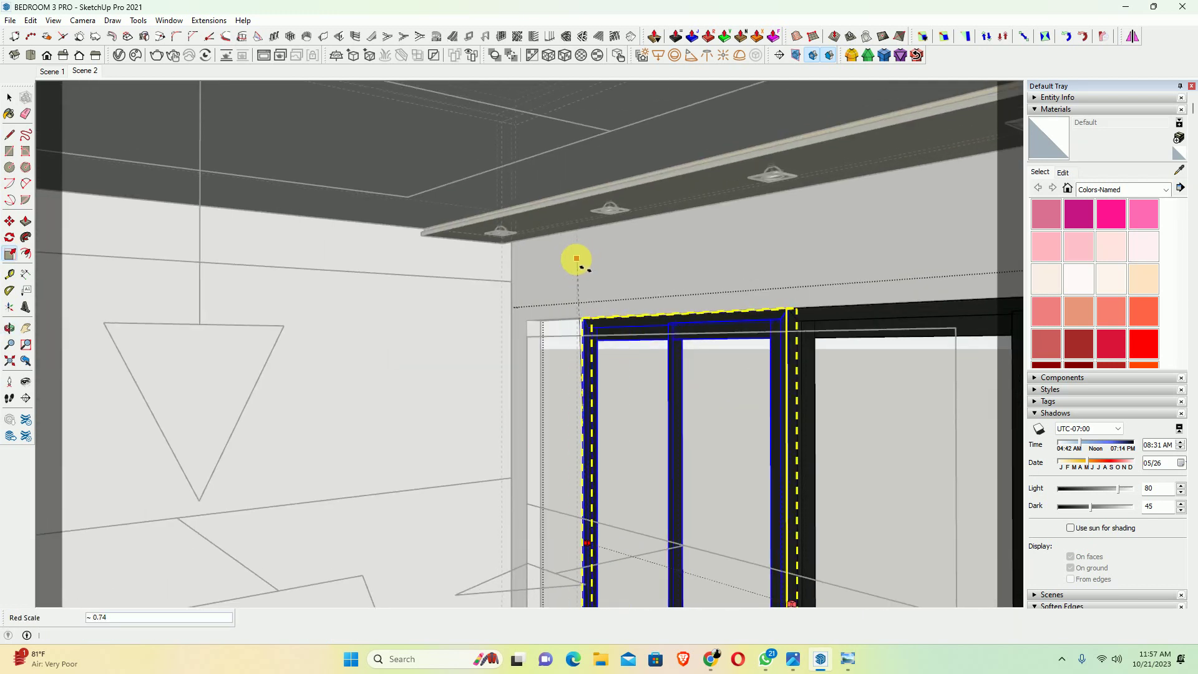
Scale the right sliding window panel narrower from its right edge
mouse_move(575, 259)
middle_mouse_down()
mouse_move(517, 268)
mouse_move(672, 311)
mouse_move(655, 235)
middle_mouse_up()
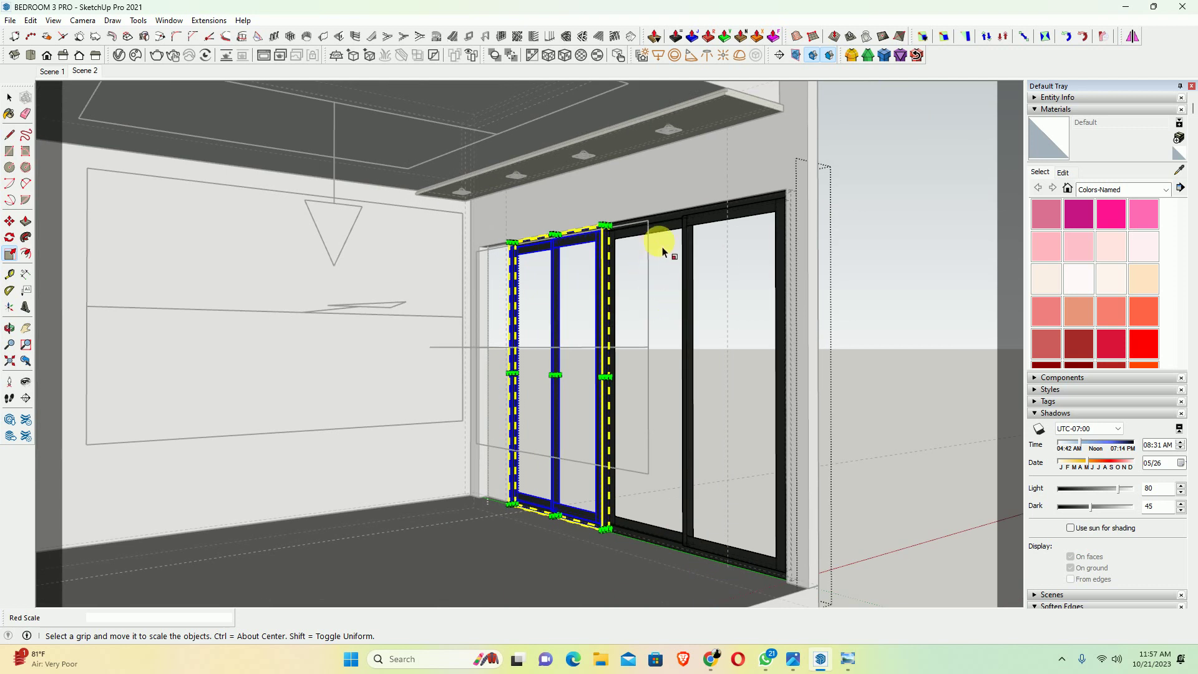
left_click(707, 230)
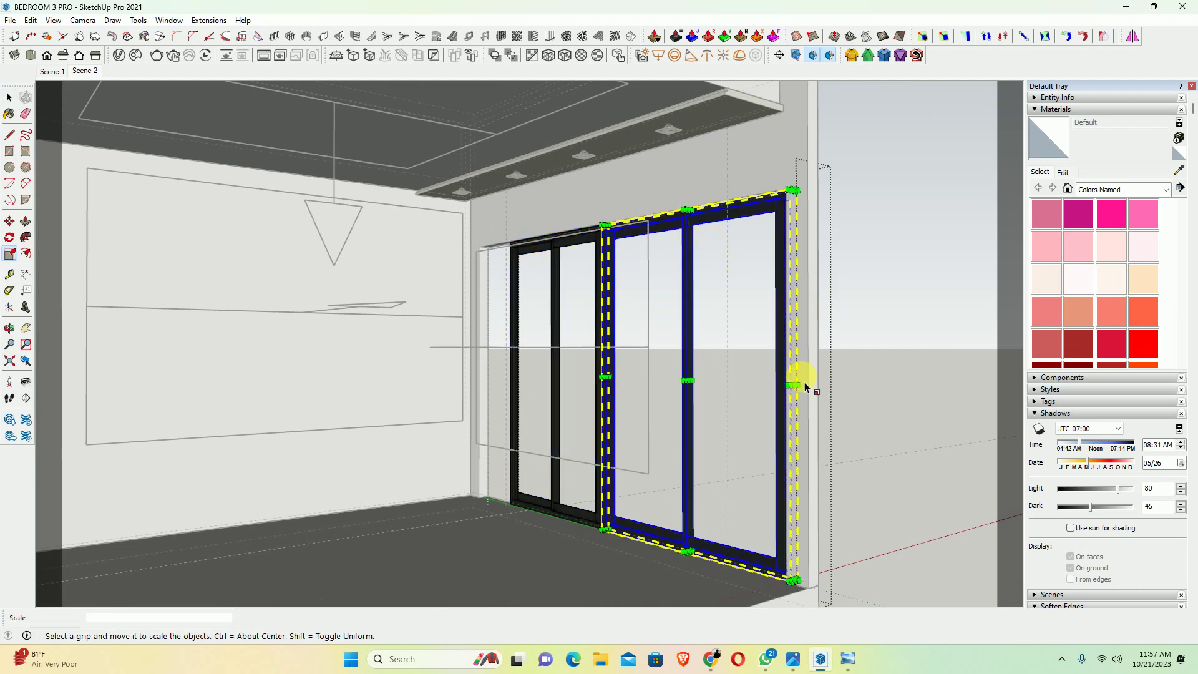
scroll(793, 385, "up", 2)
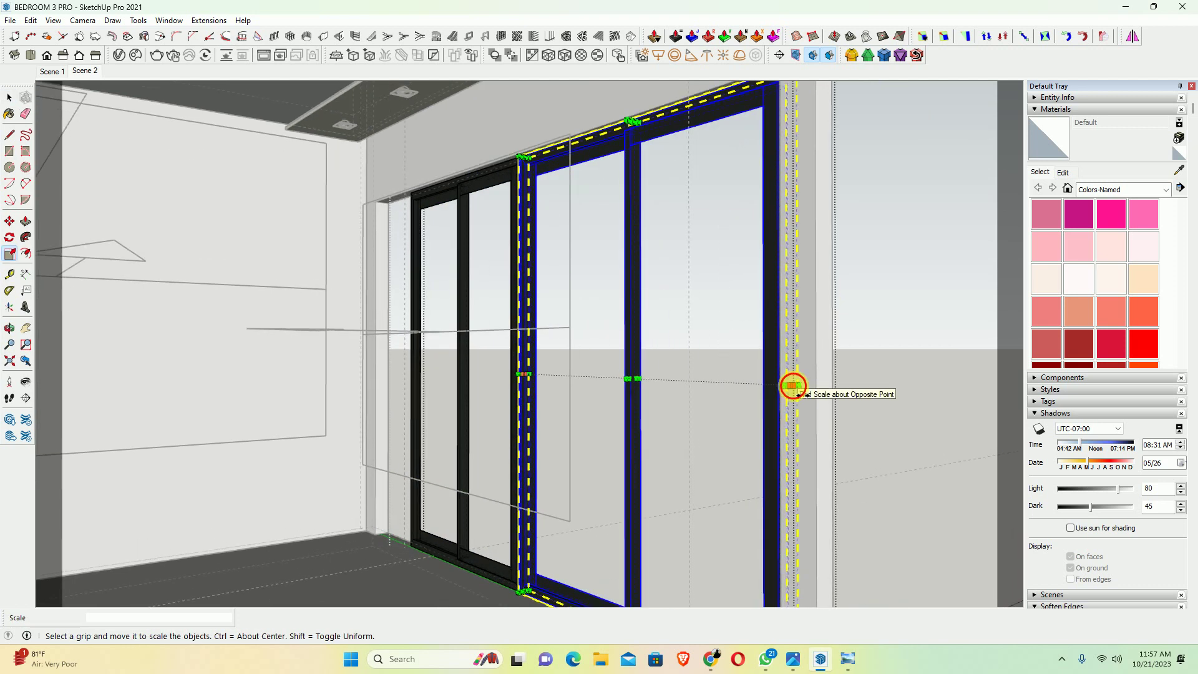
left_click_drag(792, 386, 688, 88)
scroll(685, 235, "down", 3)
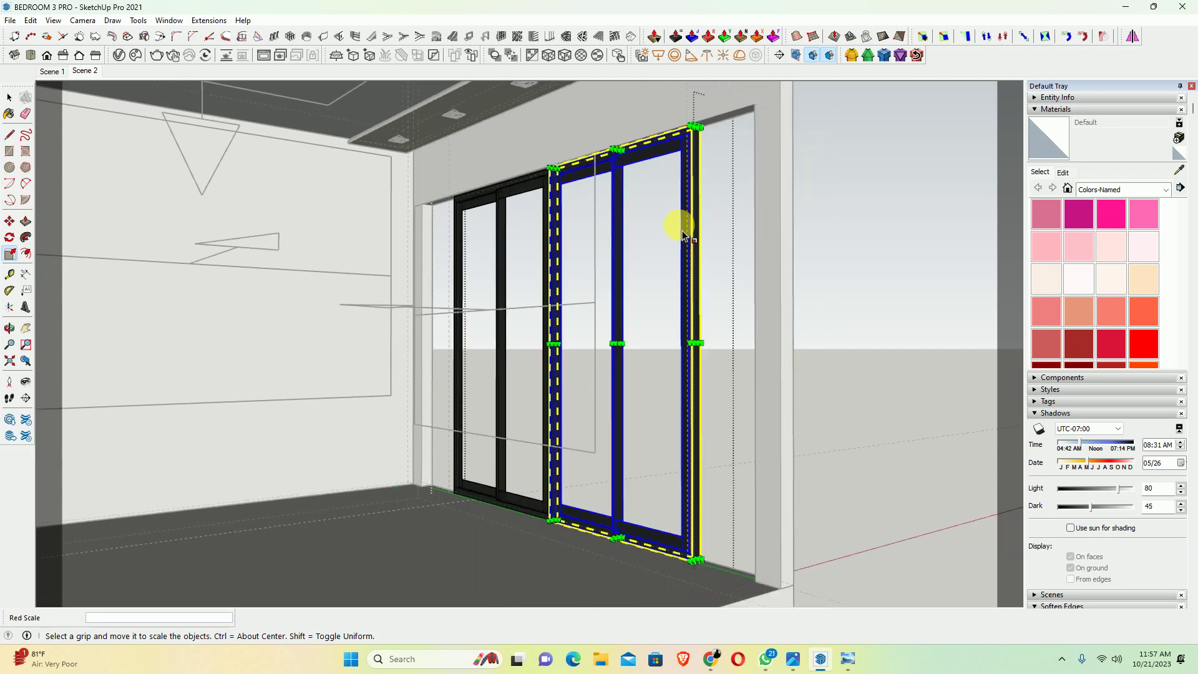
key("space")
key("Escape")
scroll(688, 293, "up", 2)
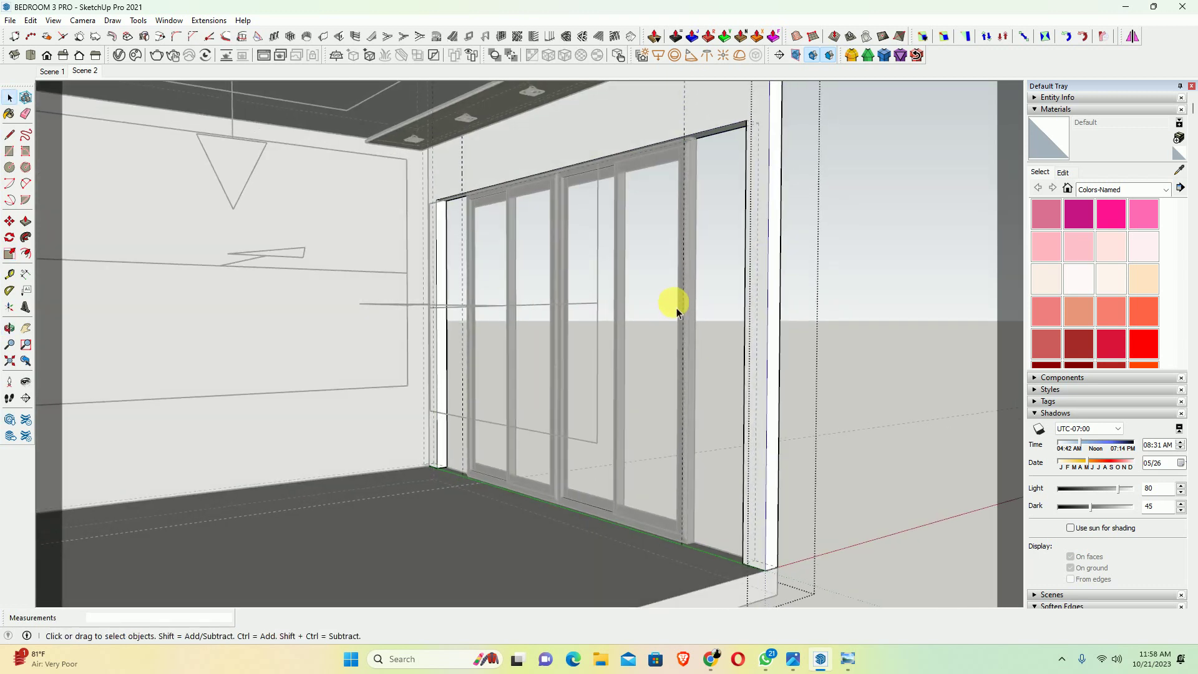
Push/pull the left side jamb face out to meet the window frame
key("p")
scroll(436, 237, "up", 3)
left_click(448, 206)
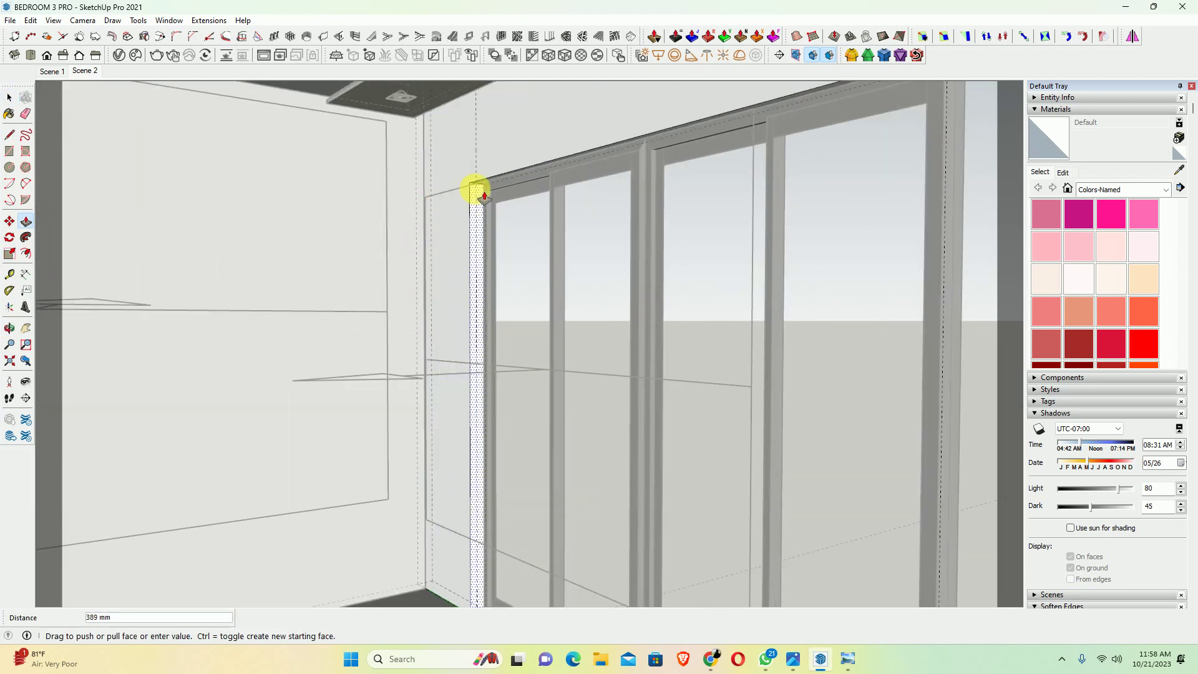
left_click(492, 336)
scroll(491, 337, "down", 3)
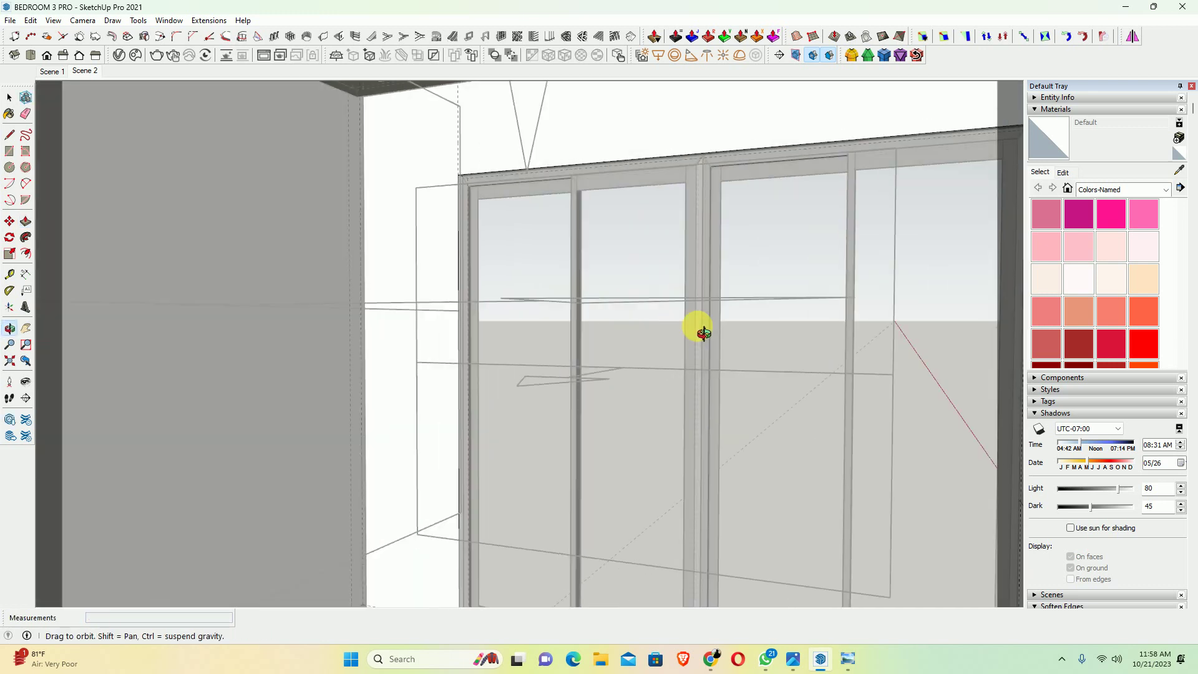
middle_click_drag(695, 326, 784, 319)
scroll(679, 289, "up", 3)
scroll(678, 288, "down", 2)
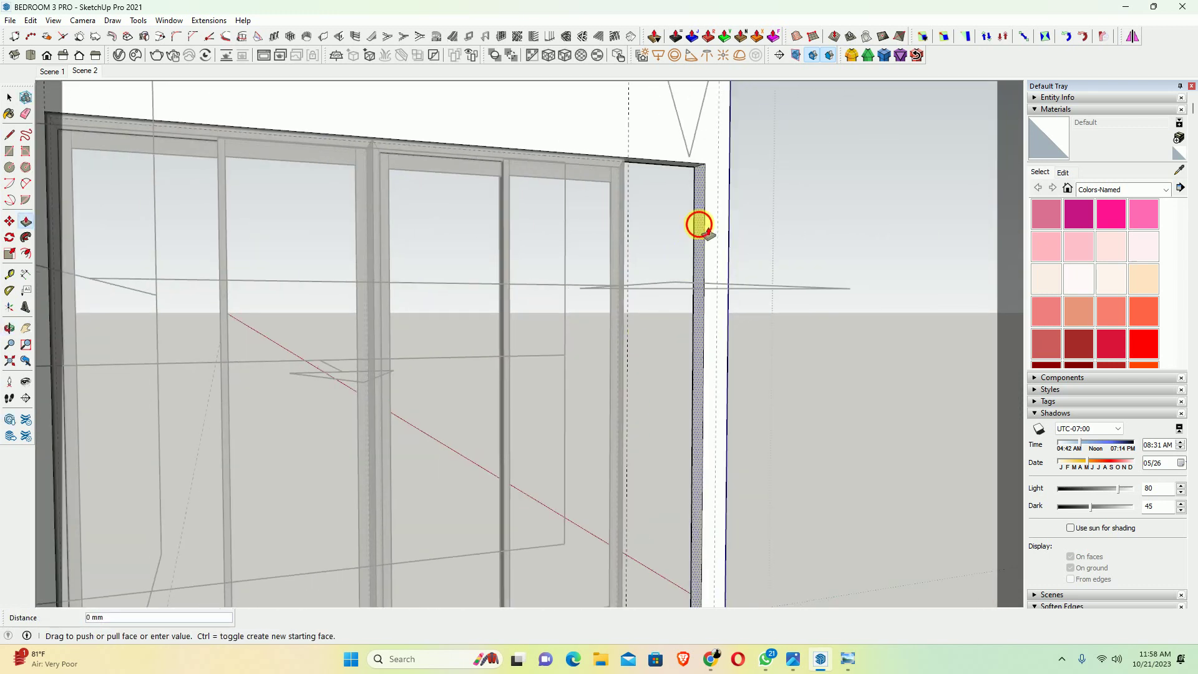
middle_click_drag(701, 227, 353, 293)
key("space")
scroll(352, 294, "down", 3)
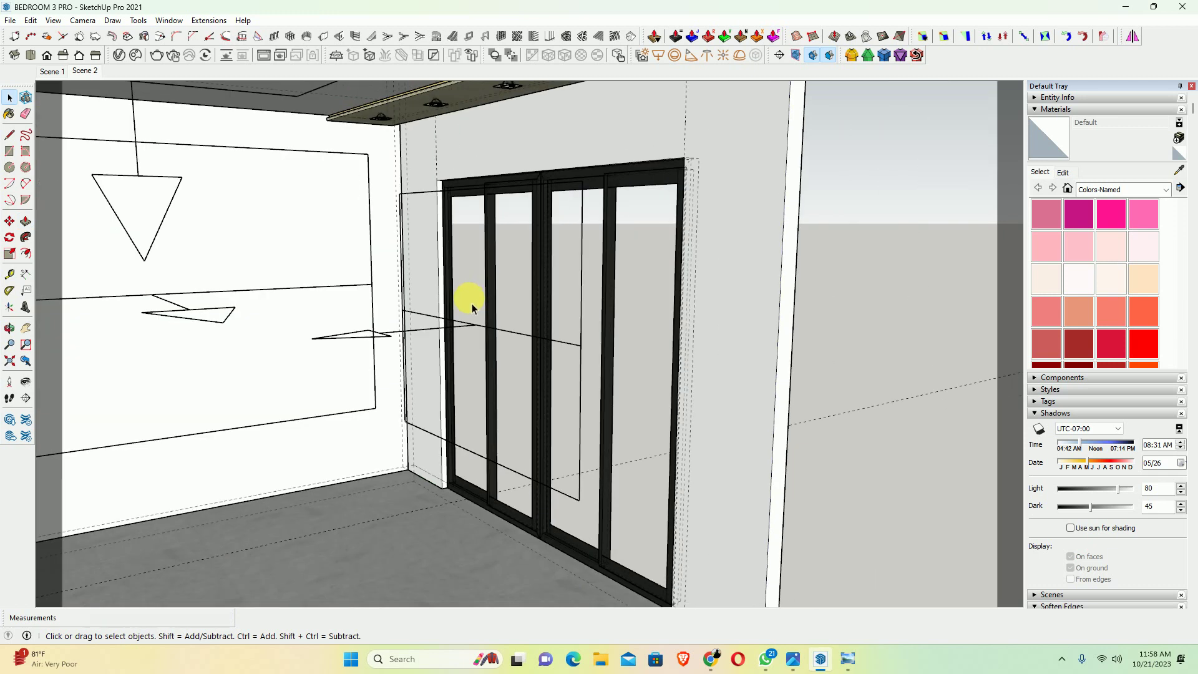
middle_click_drag(468, 302, 388, 286)
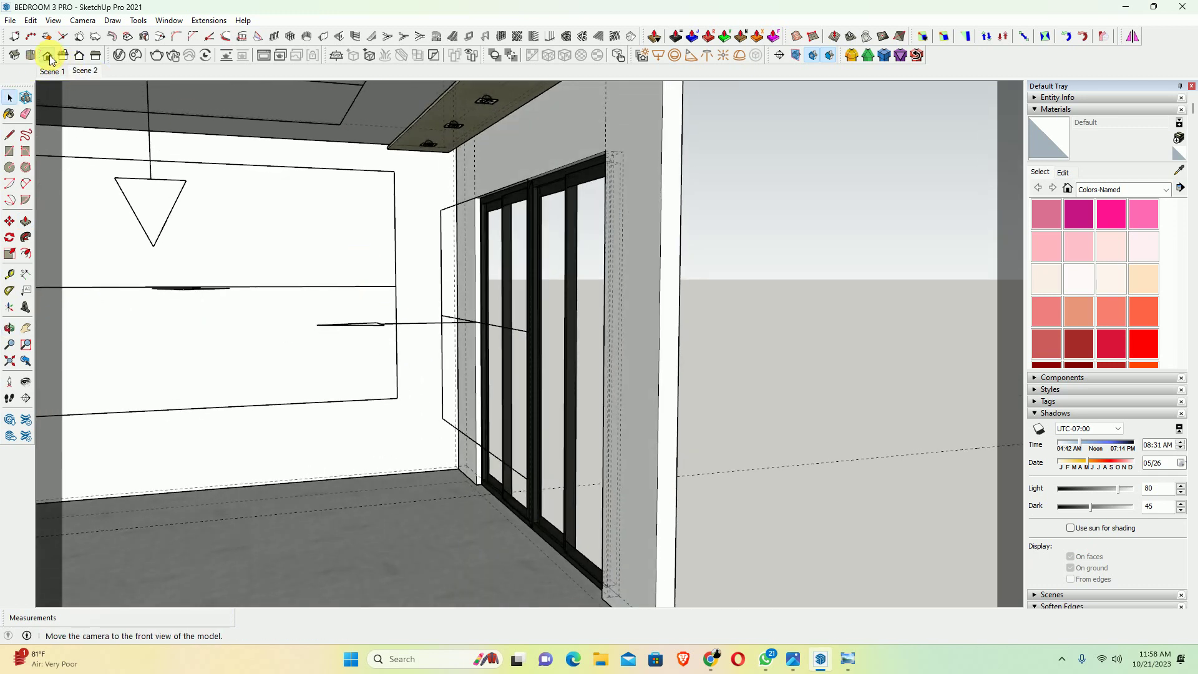
In Front view, hide the wall rectangle outline groups and the pendant lamp
left_click(47, 55)
mouse_move(134, 155)
middle_mouse_down("shift")
mouse_move(535, 316)
mouse_move(654, 321)
middle_mouse_up("shift")
scroll(535, 315, "down", 1)
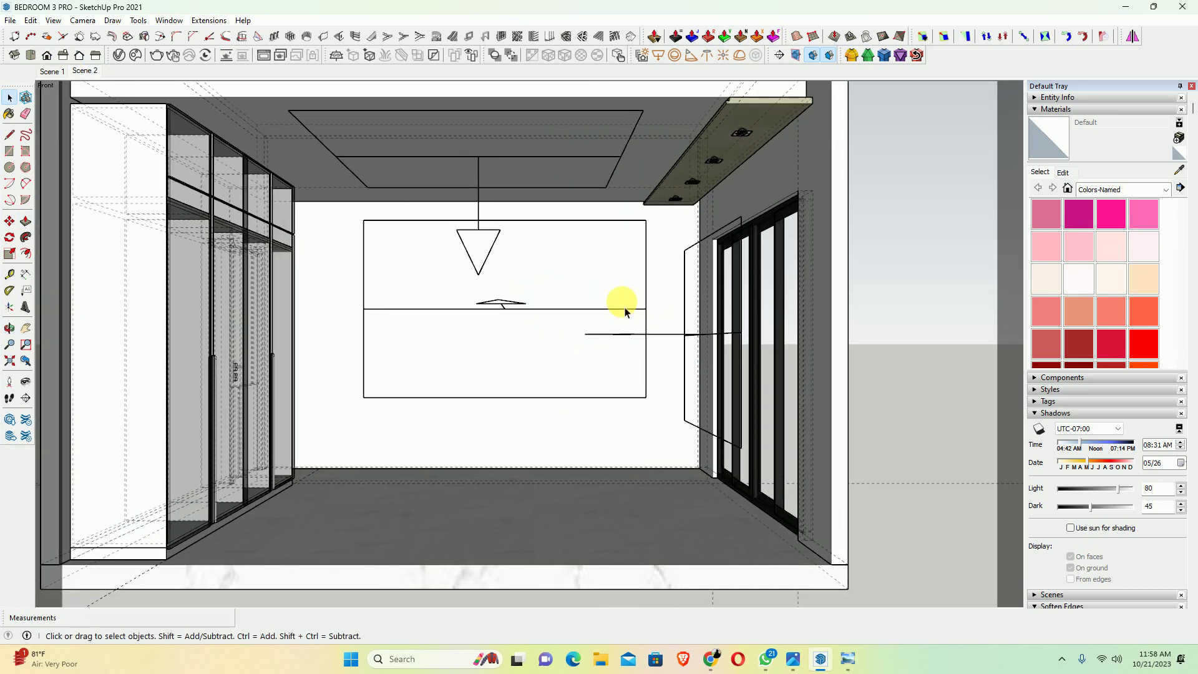
scroll(654, 384, "up", 2)
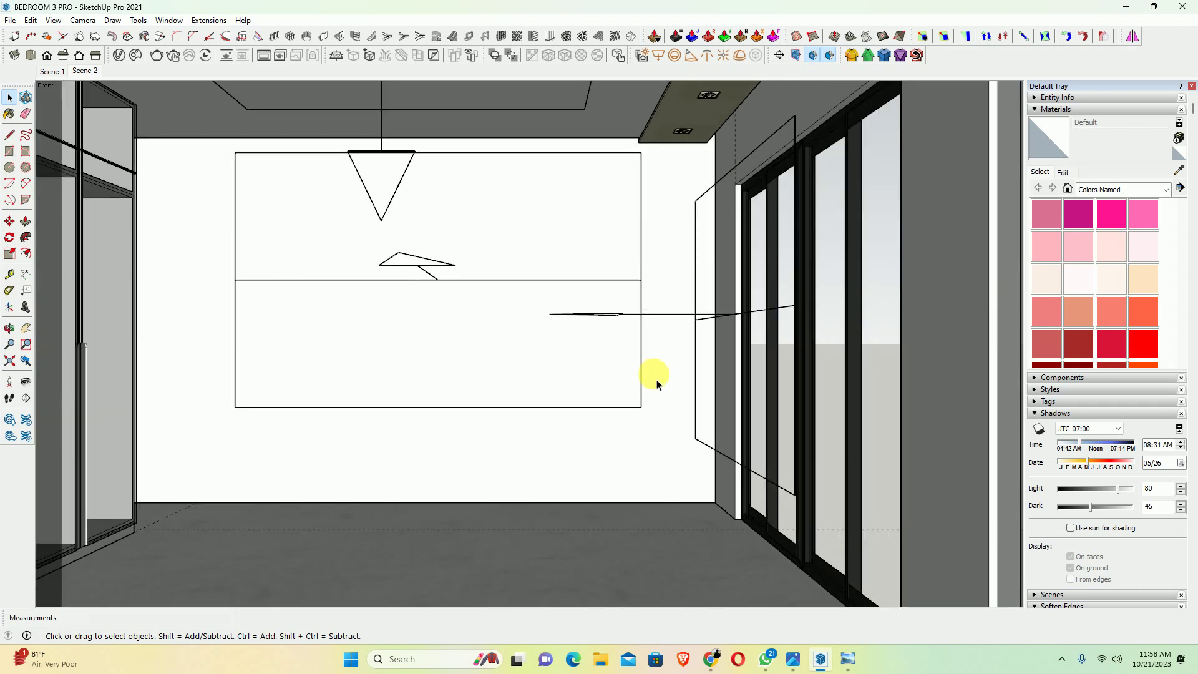
left_click(631, 293)
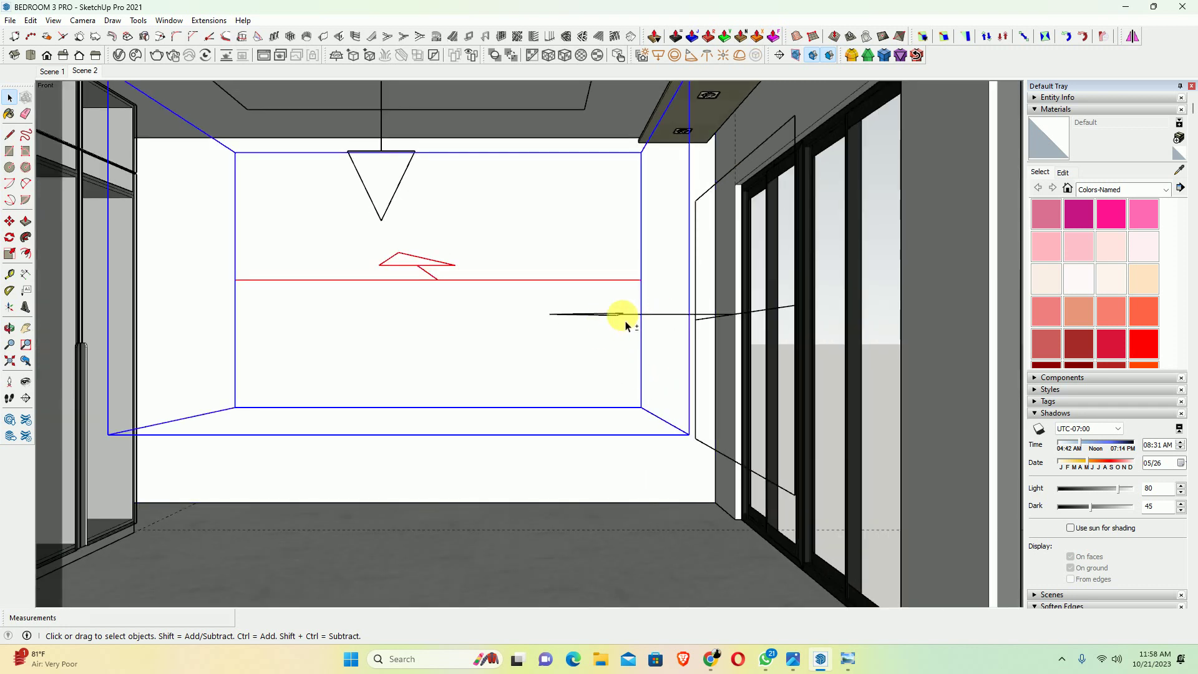
left_click(618, 315, "shift")
left_click(404, 189, "shift")
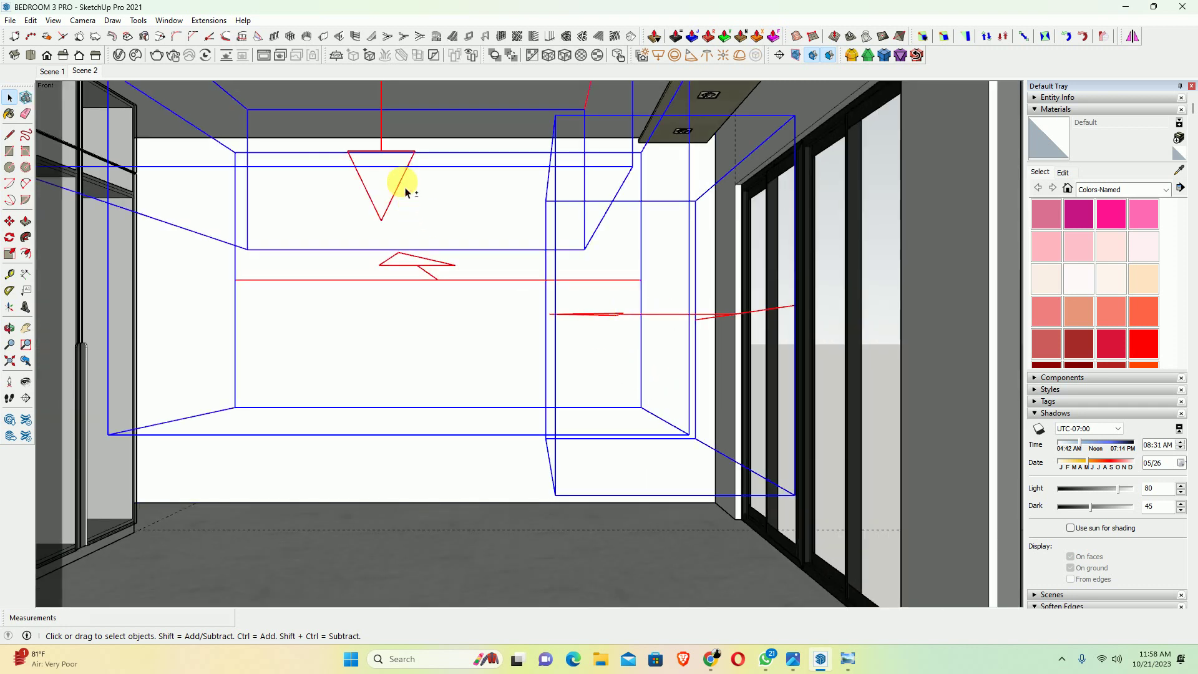
right_click(401, 188)
left_click(438, 219)
Erase all guide lines in the model with Edit > Delete Guides
scroll(449, 246, "down", 3)
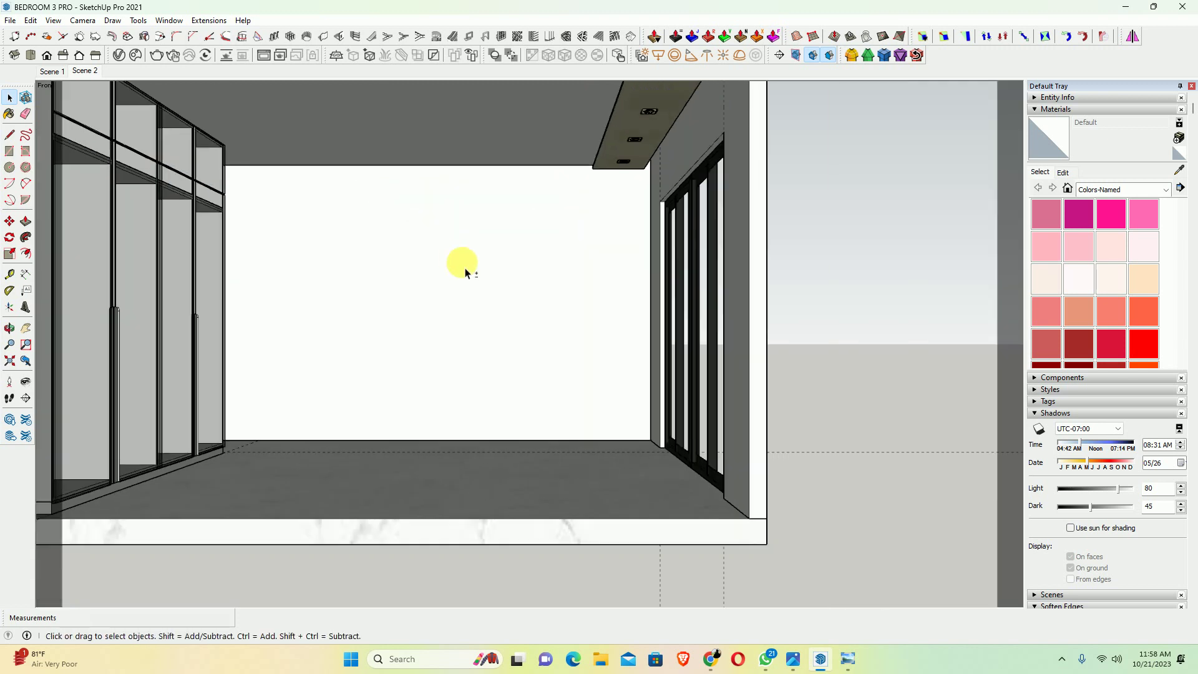
middle_click_drag(460, 267, 508, 318)
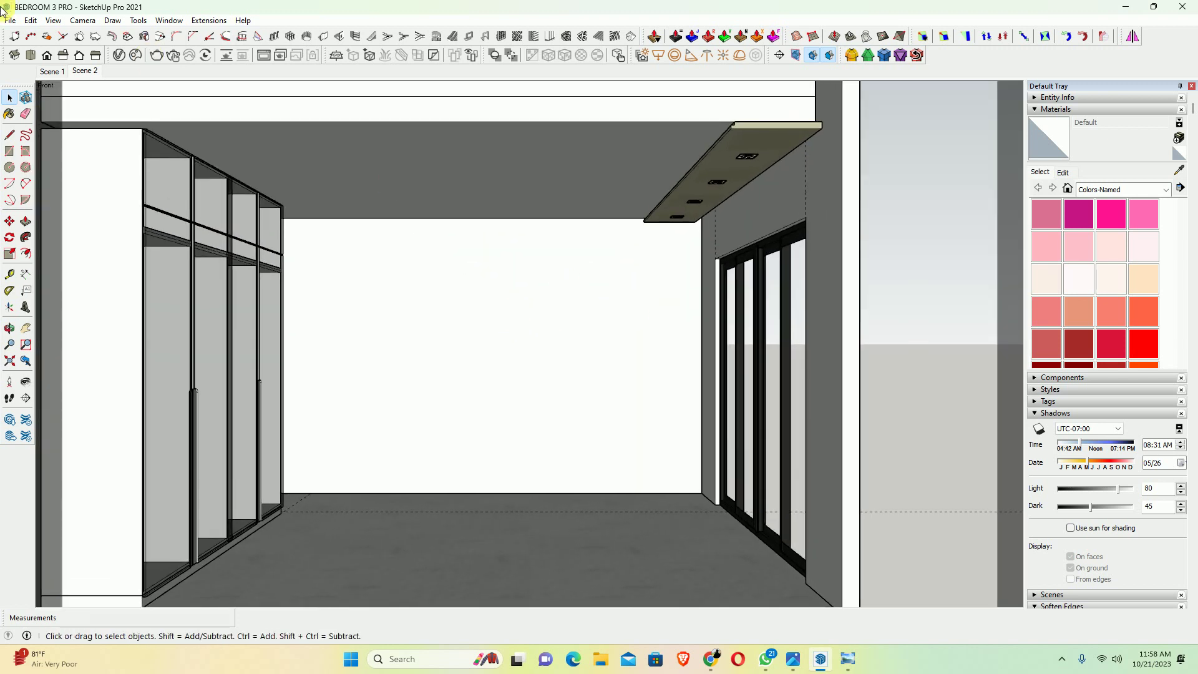
left_click(10, 20)
mouse_move(32, 20)
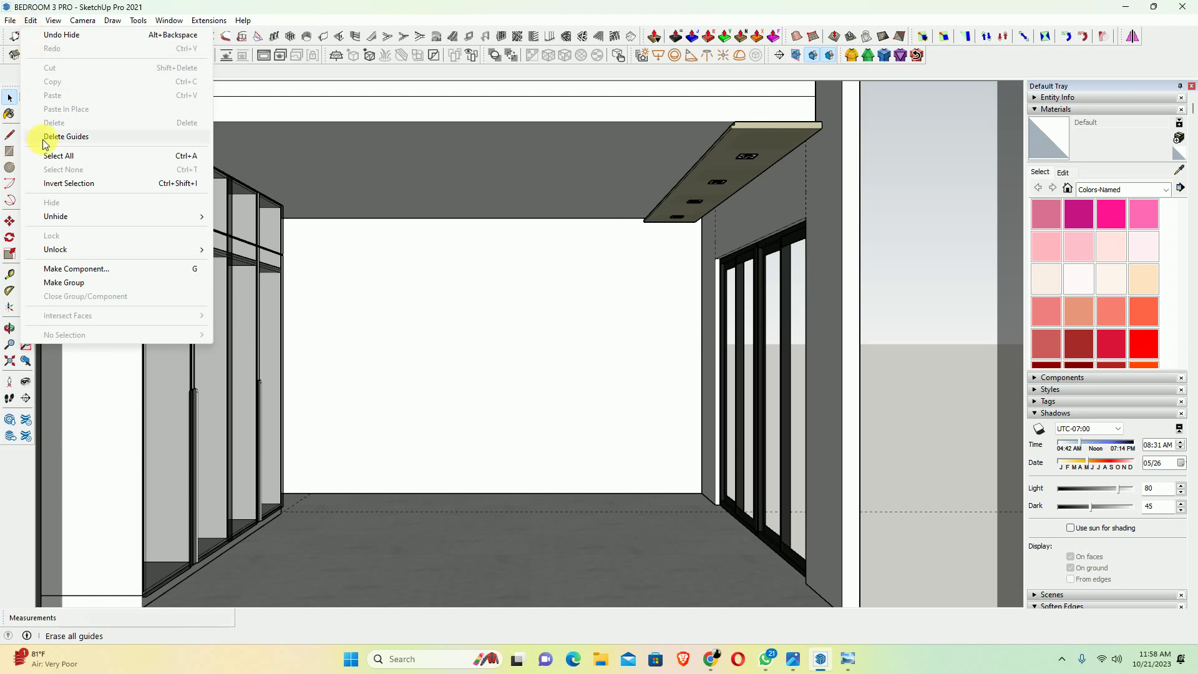
left_click(62, 136)
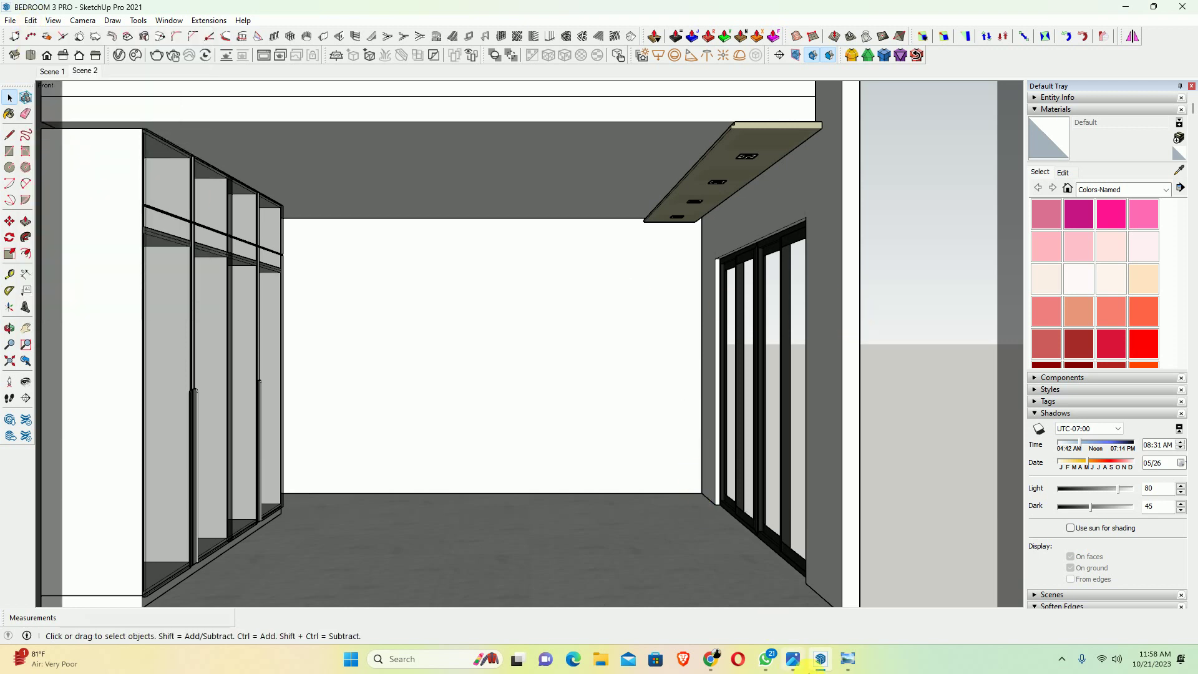
Review the MINIMAL YOUTH BEDROOM (2).jpeg TV-wall reference in Photos, then close it
left_click(793, 659)
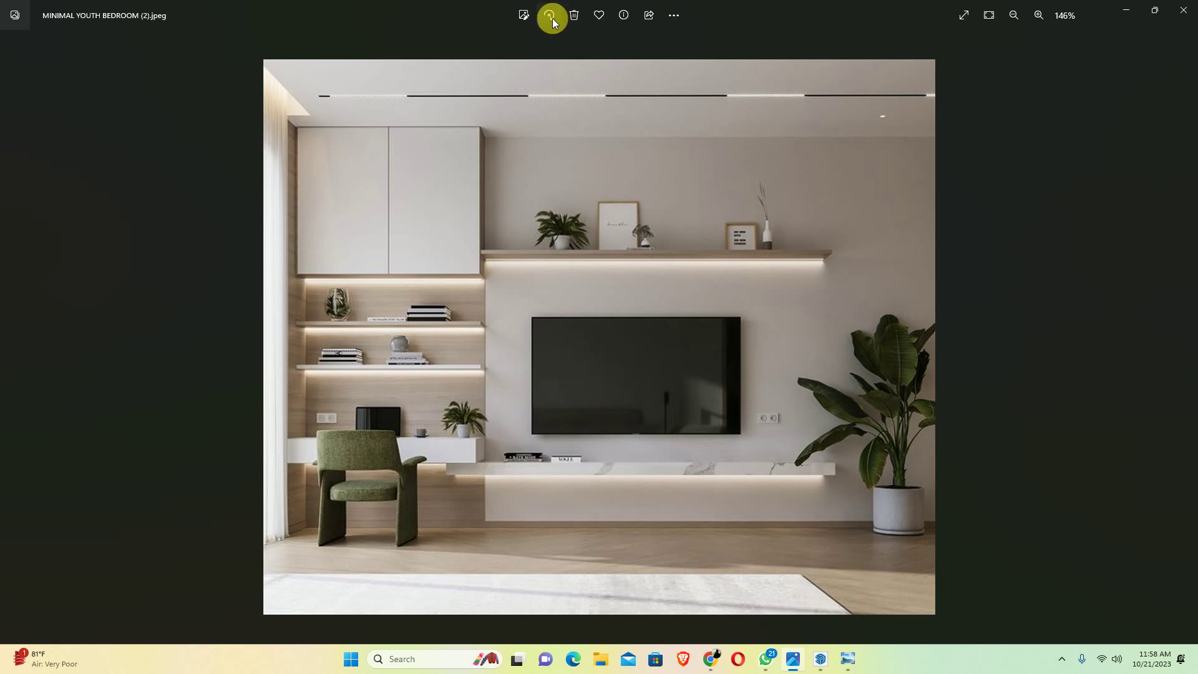
left_click(674, 15)
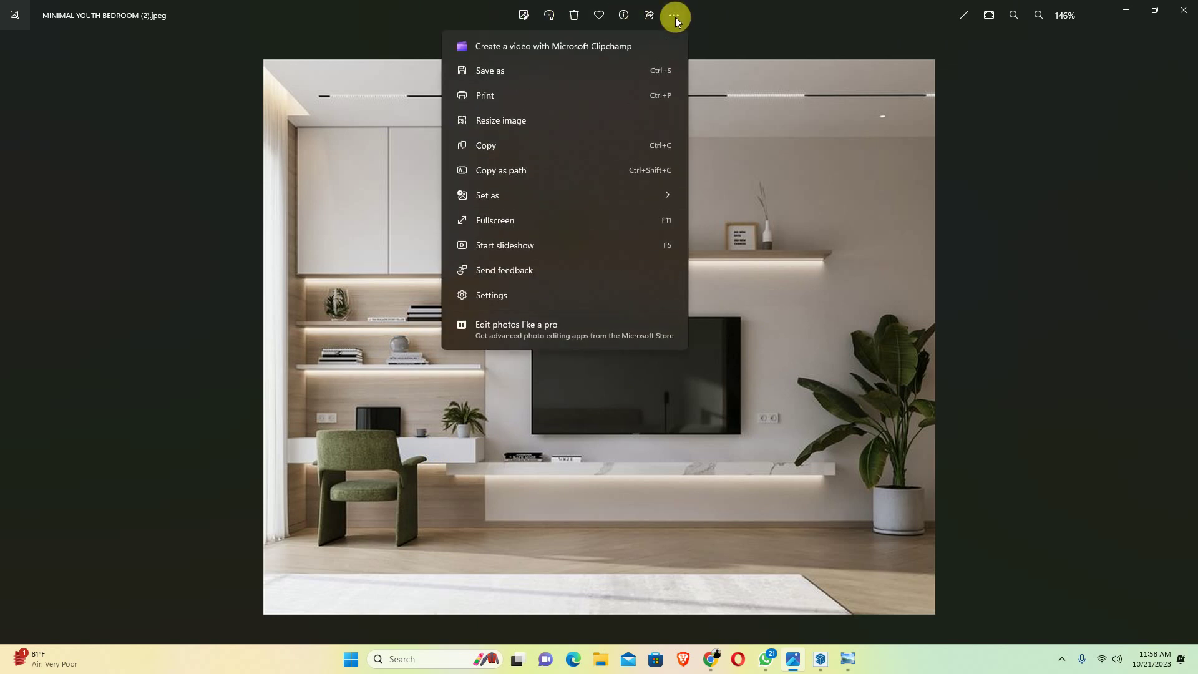
left_click(690, 50)
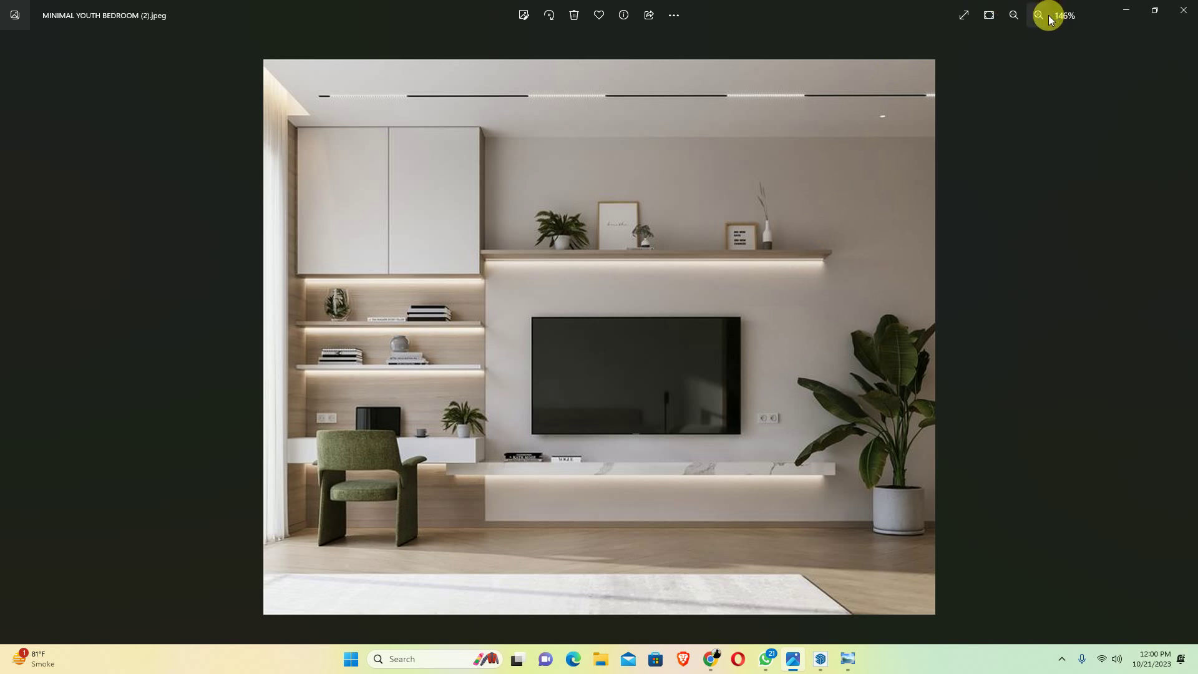
left_click(1130, 8)
Place a horizontal guide 700 mm above the floor on the back wall
scroll(448, 499, "up", 3)
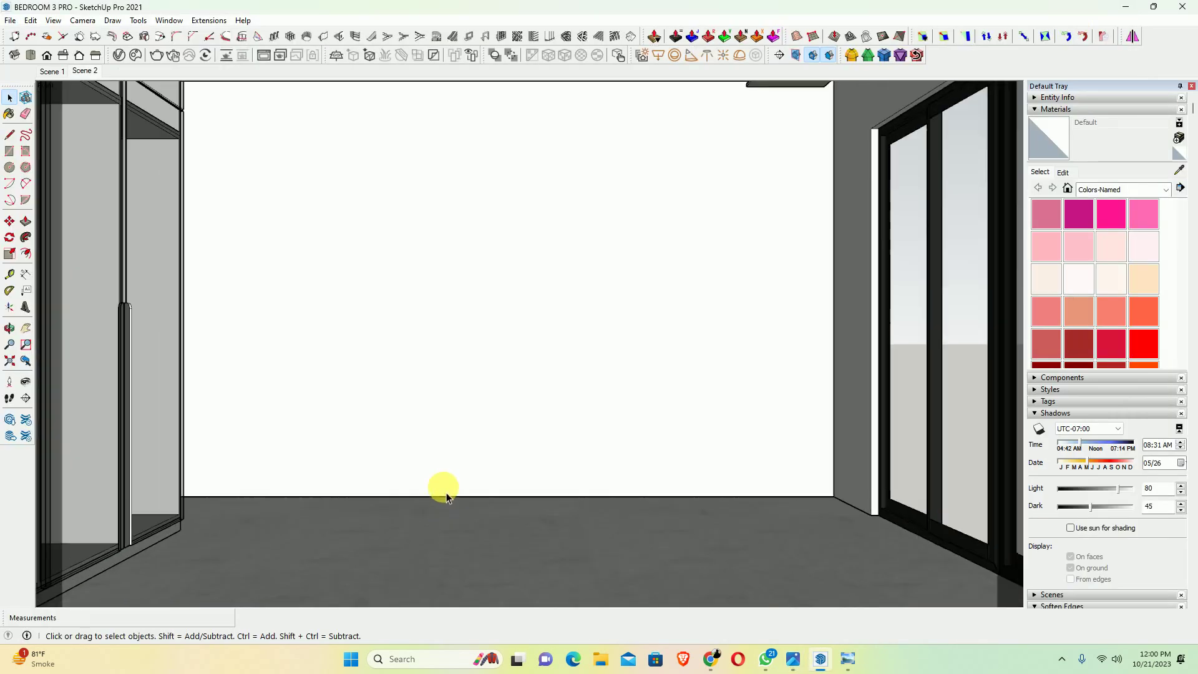
key("t")
left_click(446, 499)
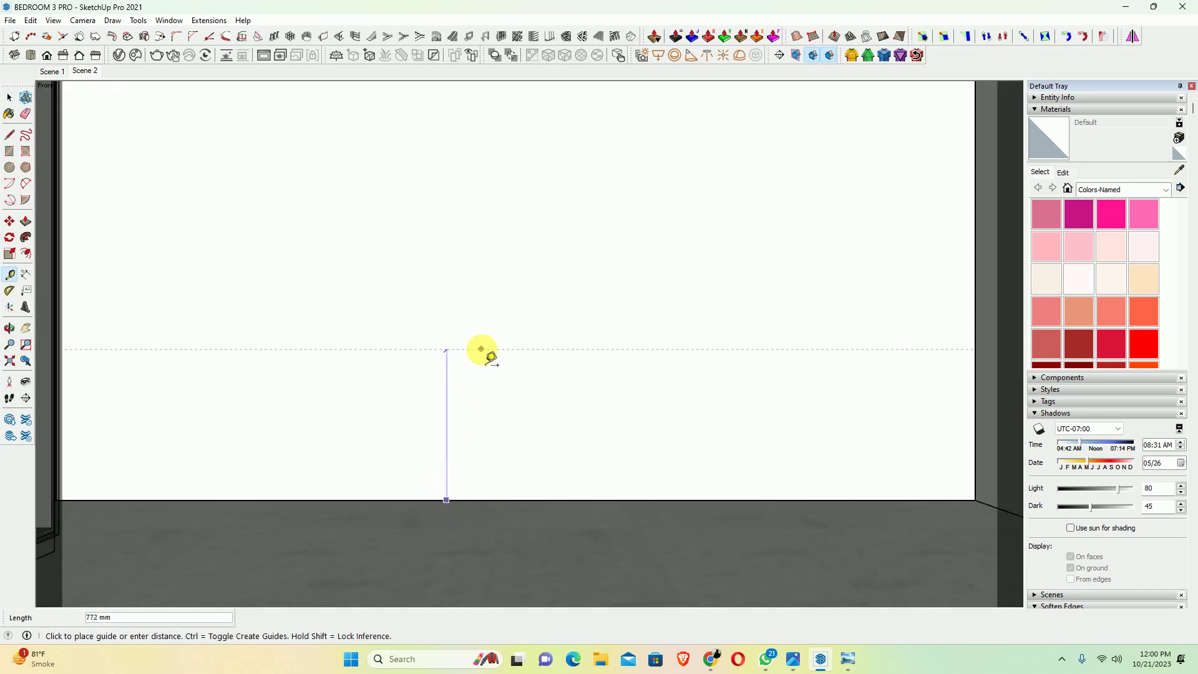
type("700")
key("Return")
scroll(492, 357, "down", 2)
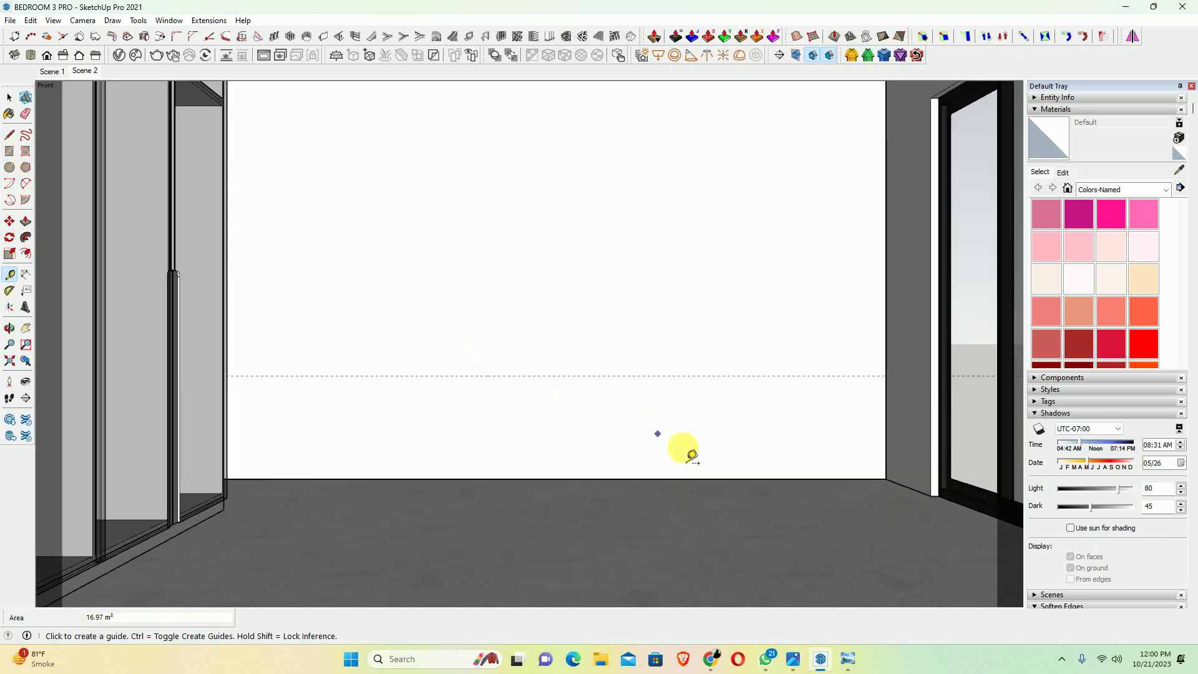
middle_click_drag(690, 454, 581, 425, "shift")
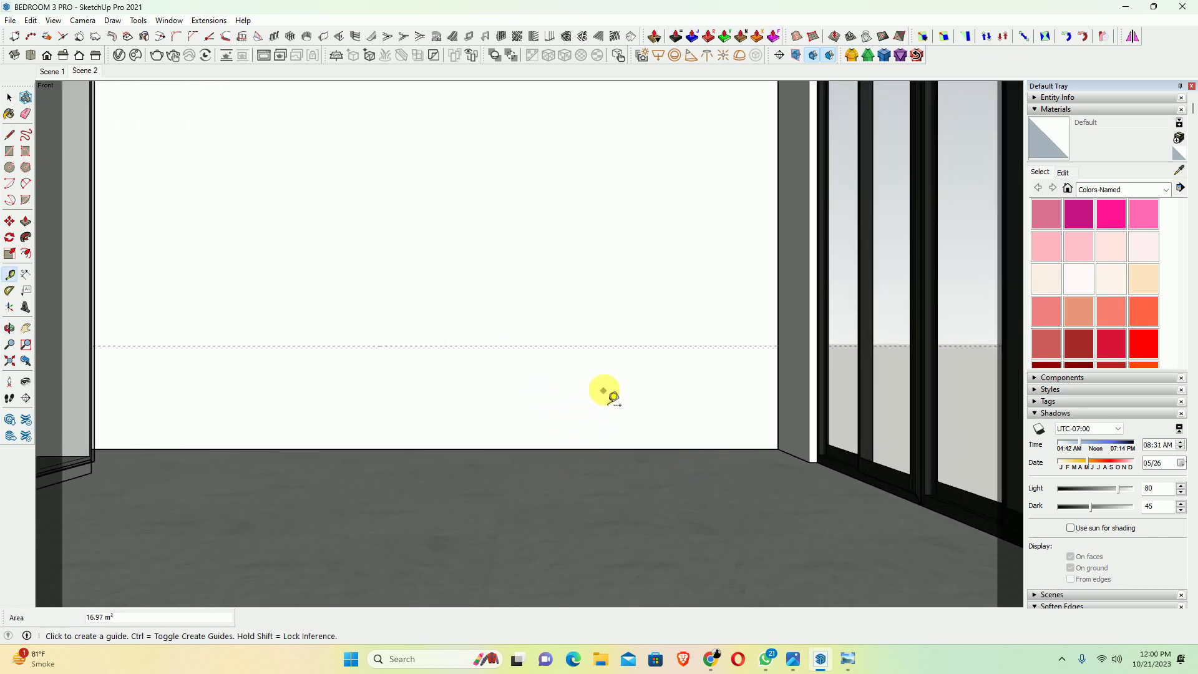
Add guides 200 mm below the top guide and 500 mm below that one
left_click(683, 346)
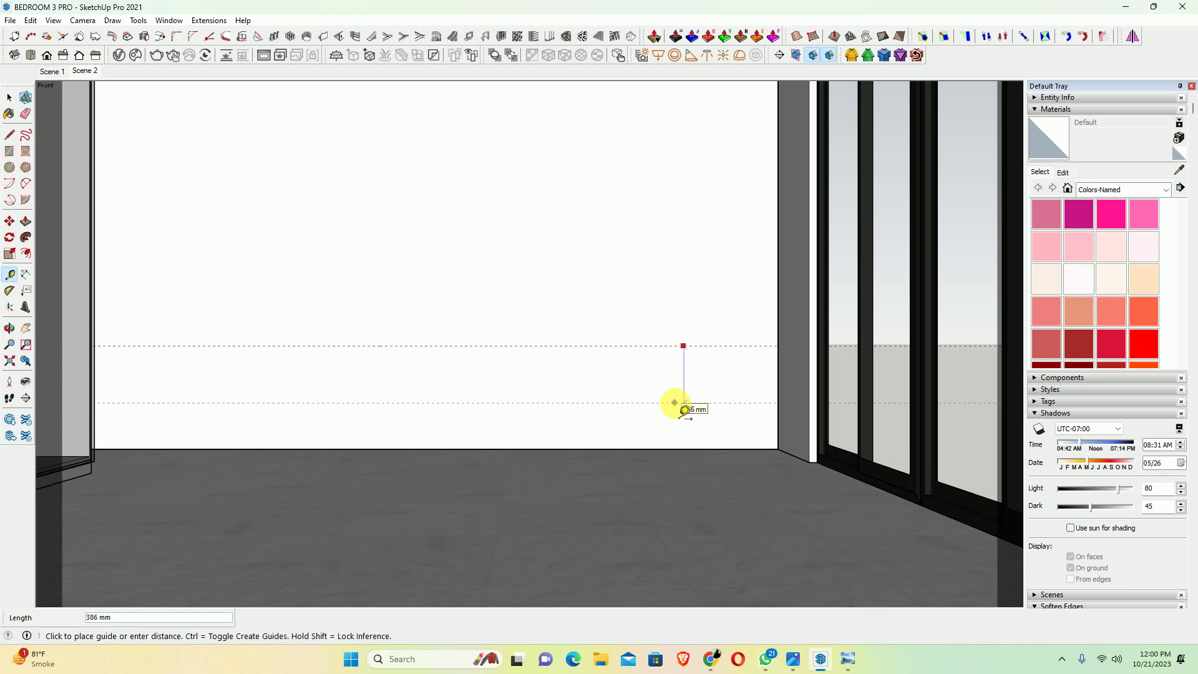
left_click(786, 665)
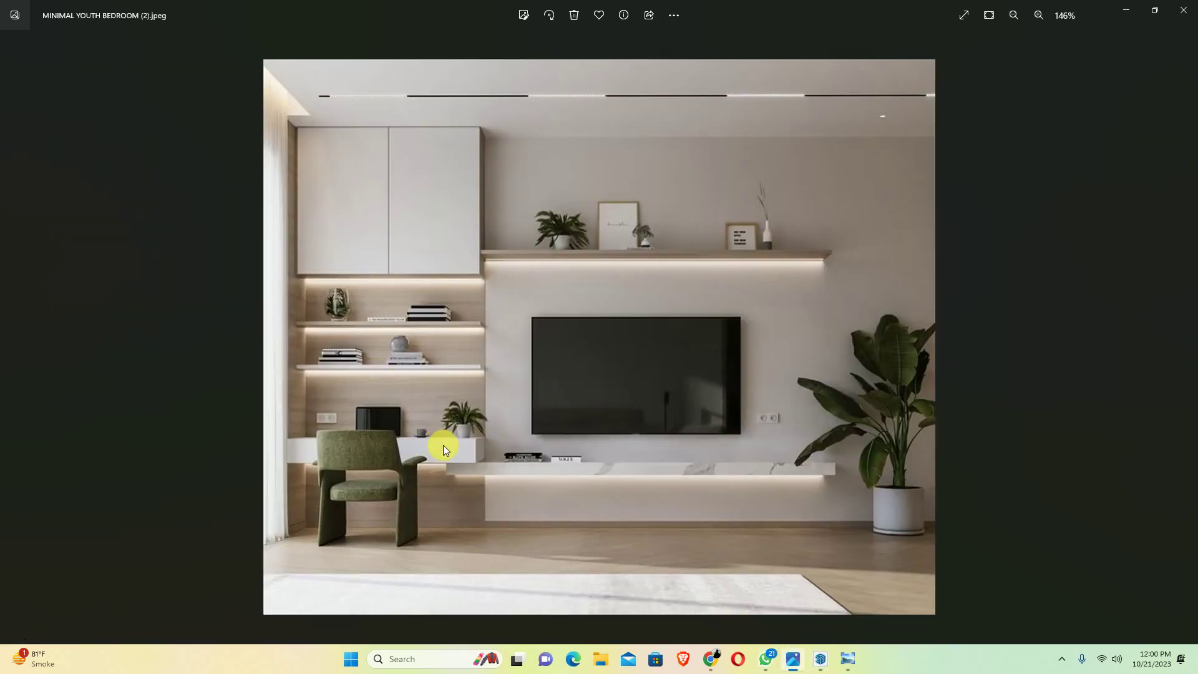
left_click(1125, 10)
type("200")
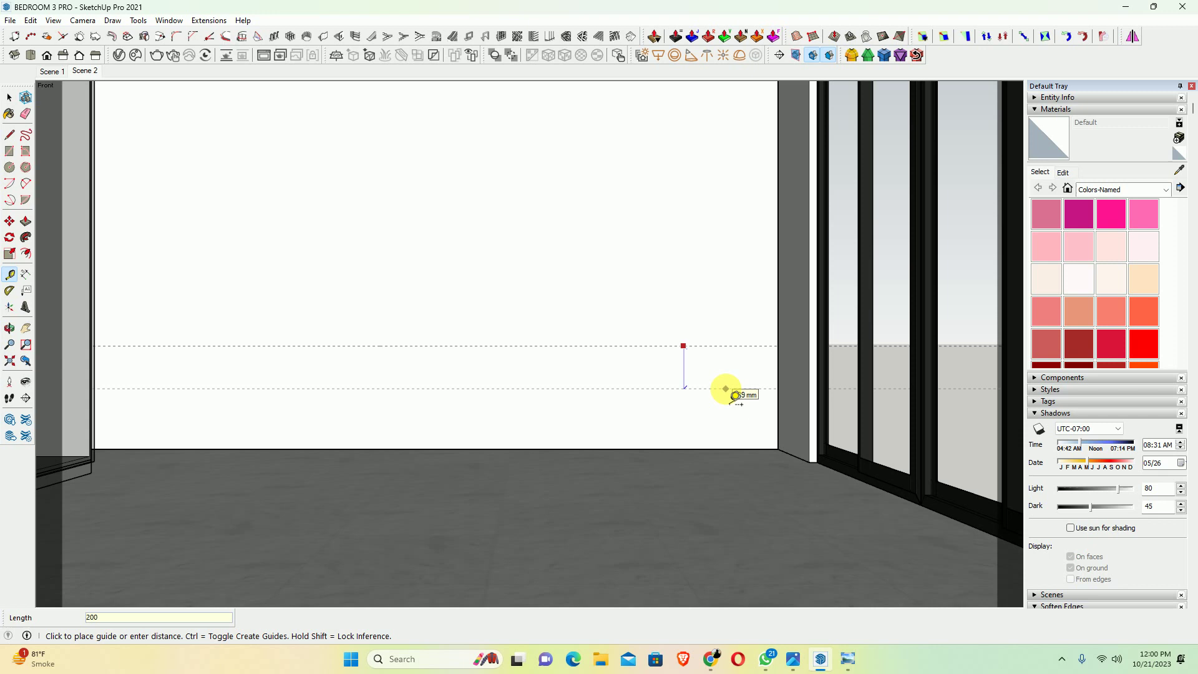
key("Return")
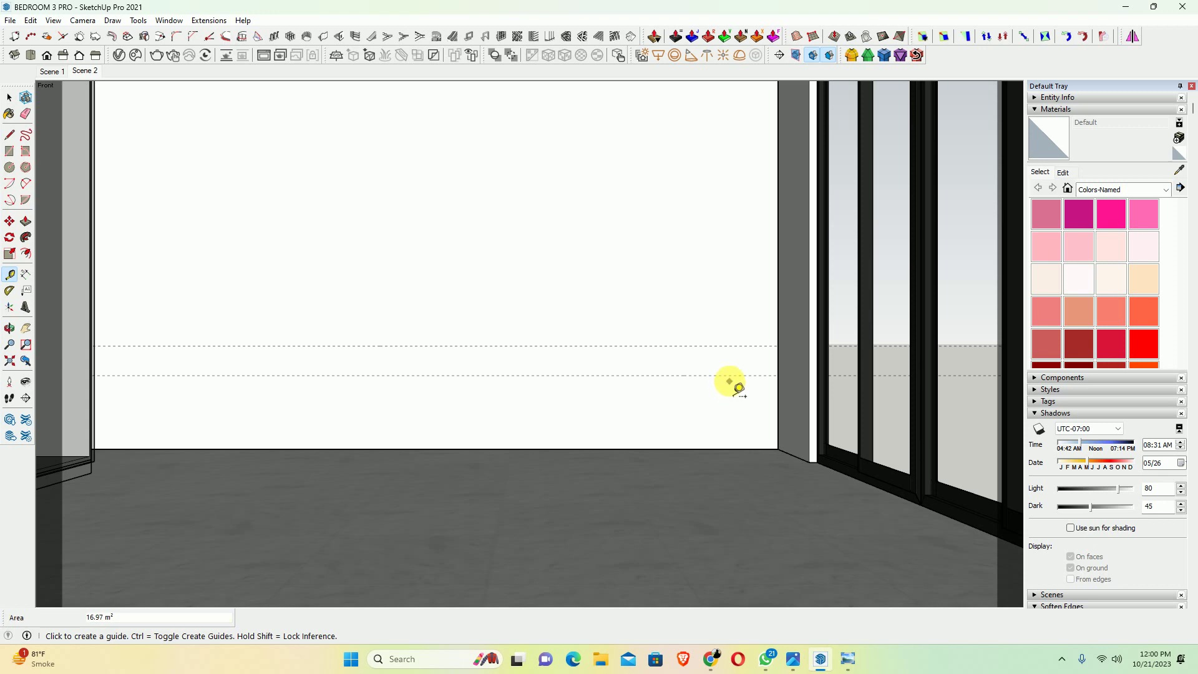
left_click(730, 375)
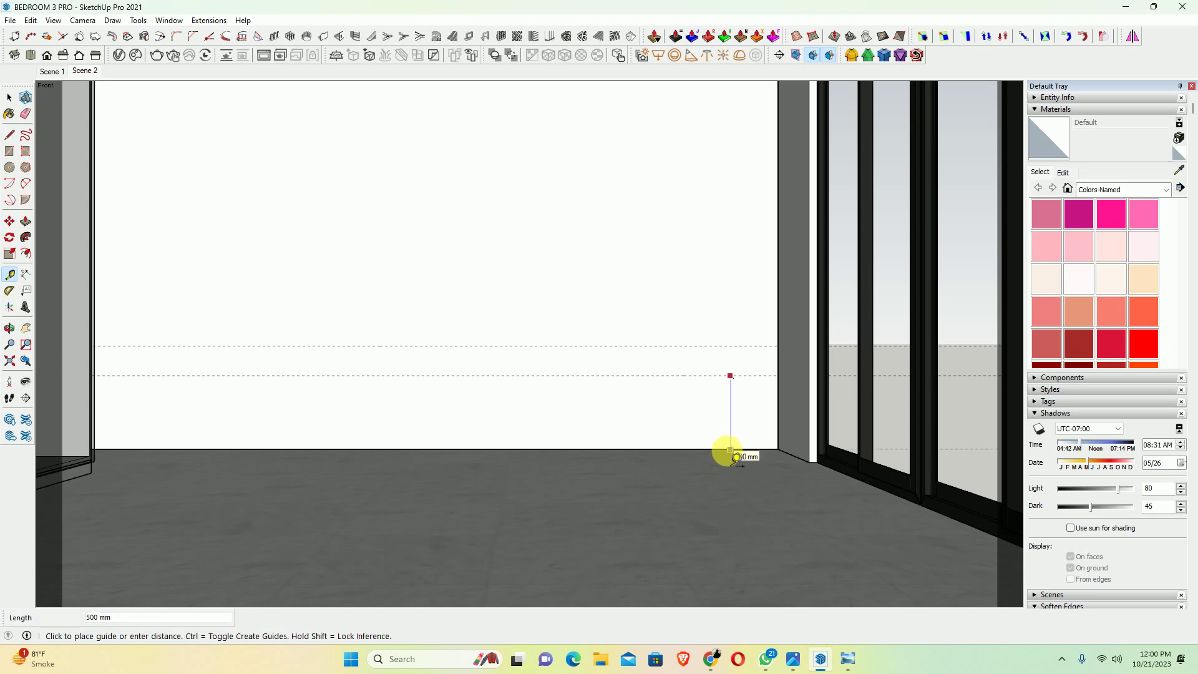
left_click(727, 448)
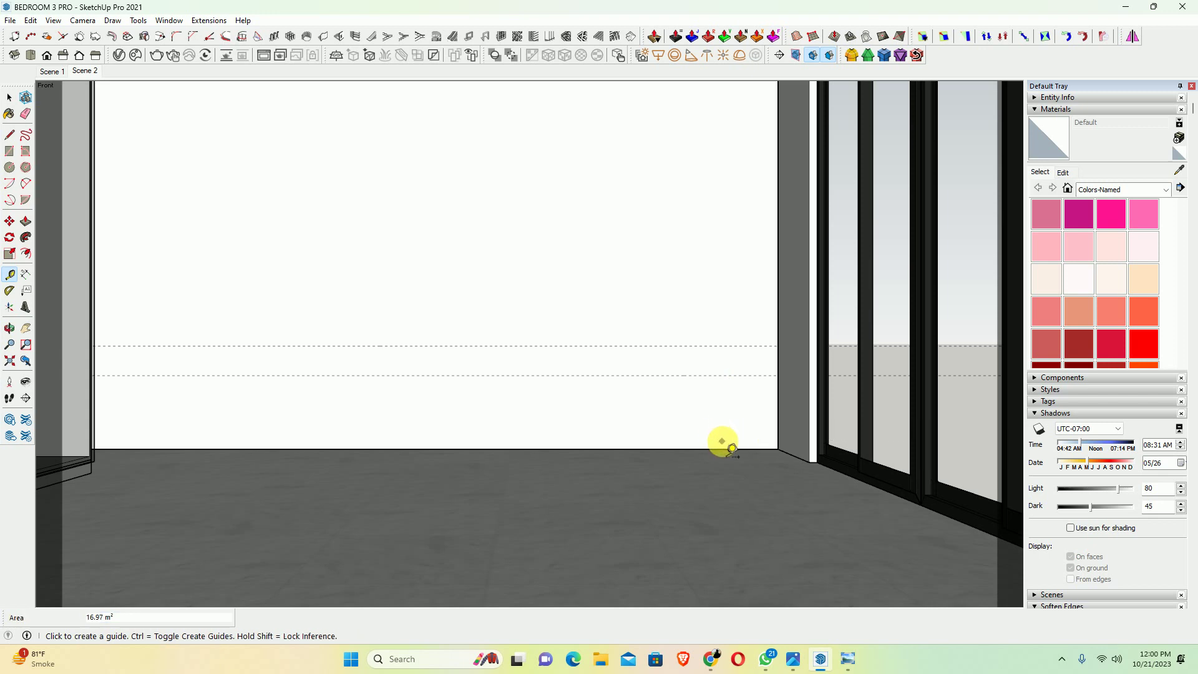
Measure up from the floor edge to confirm the top guide sits 700 mm high
left_click(725, 448)
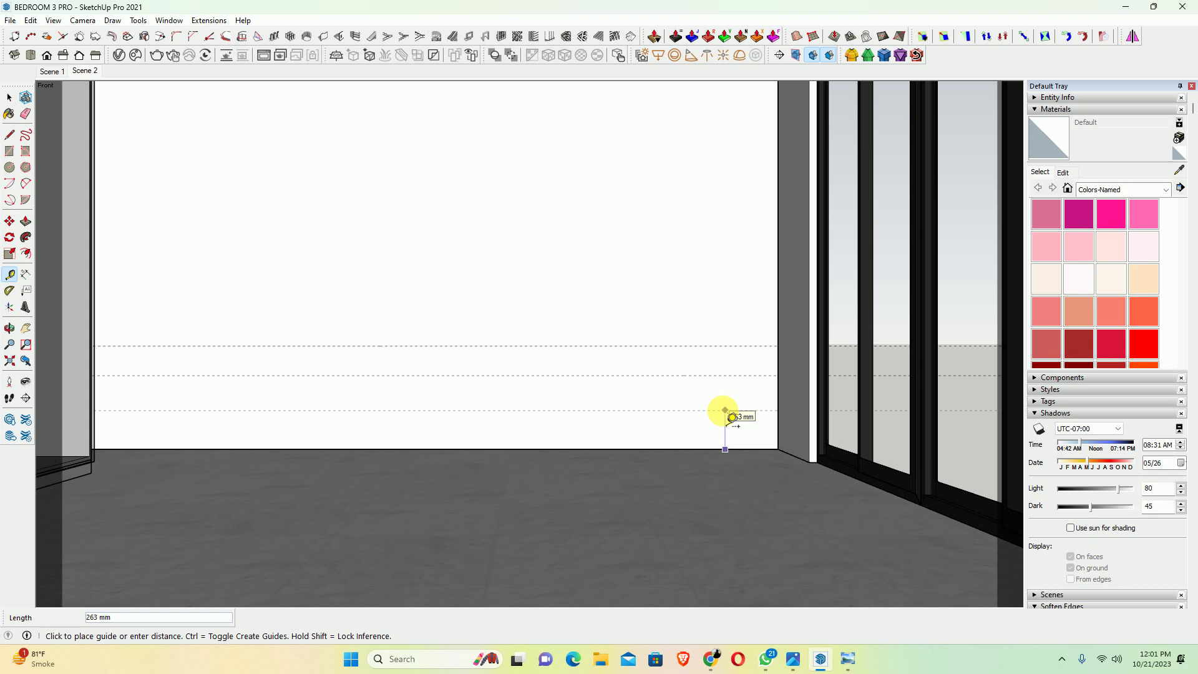
key("Escape")
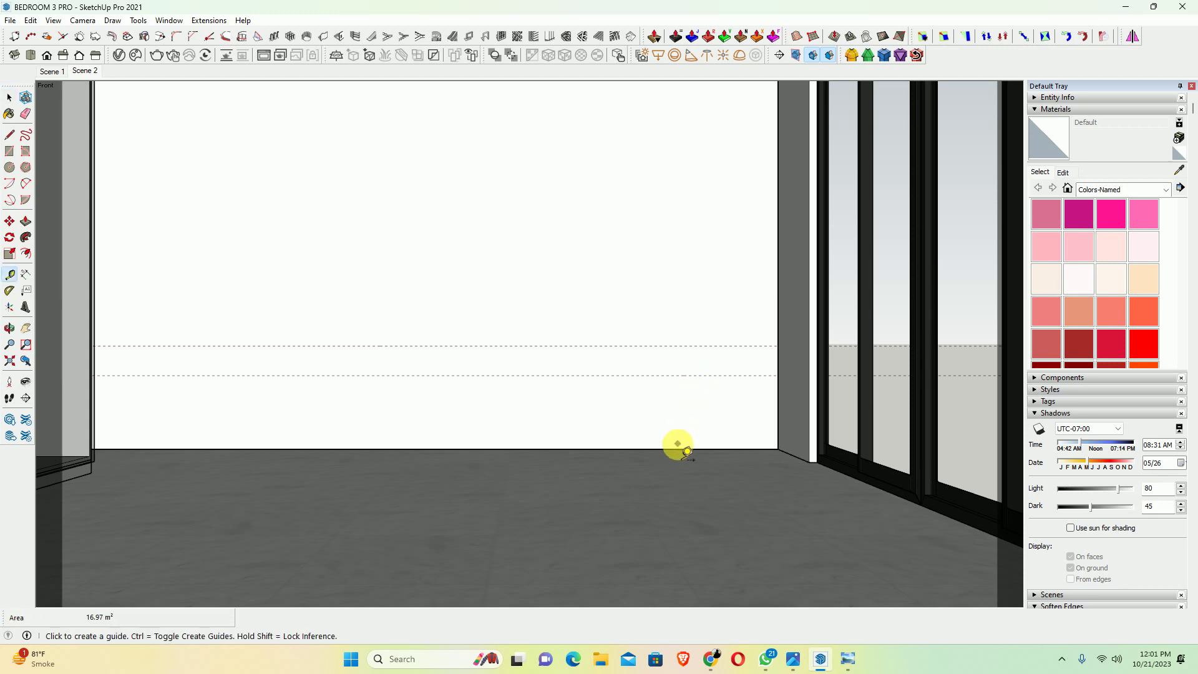
left_click(676, 450)
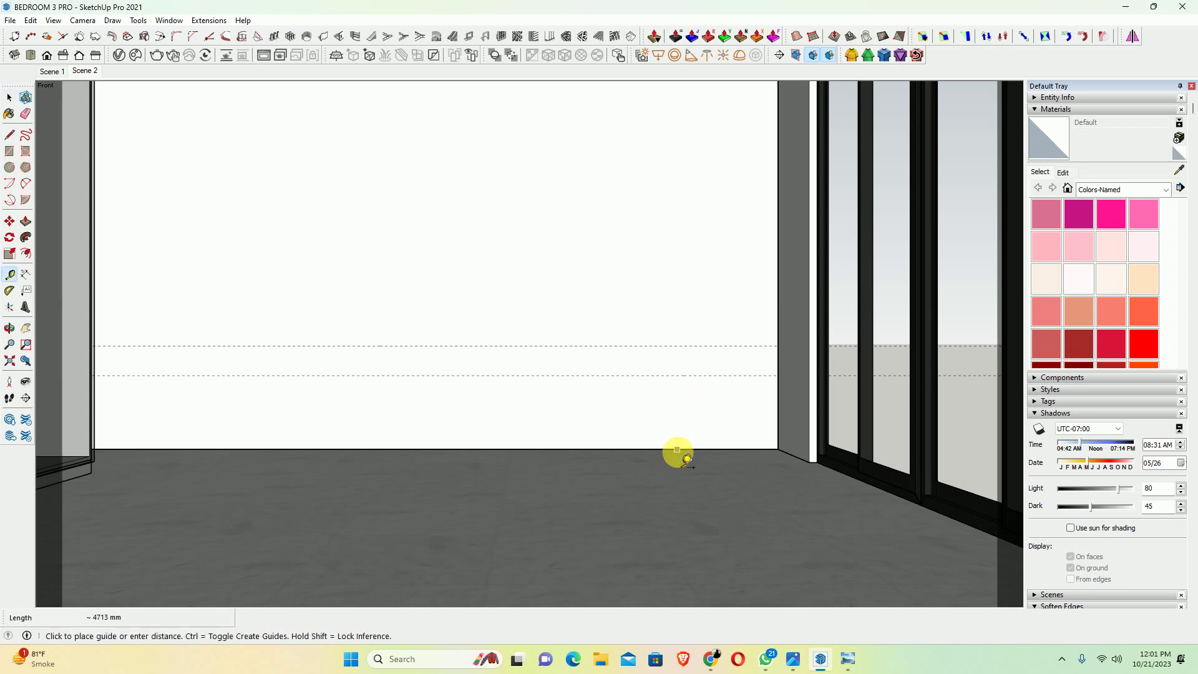
left_click(677, 347)
key("space")
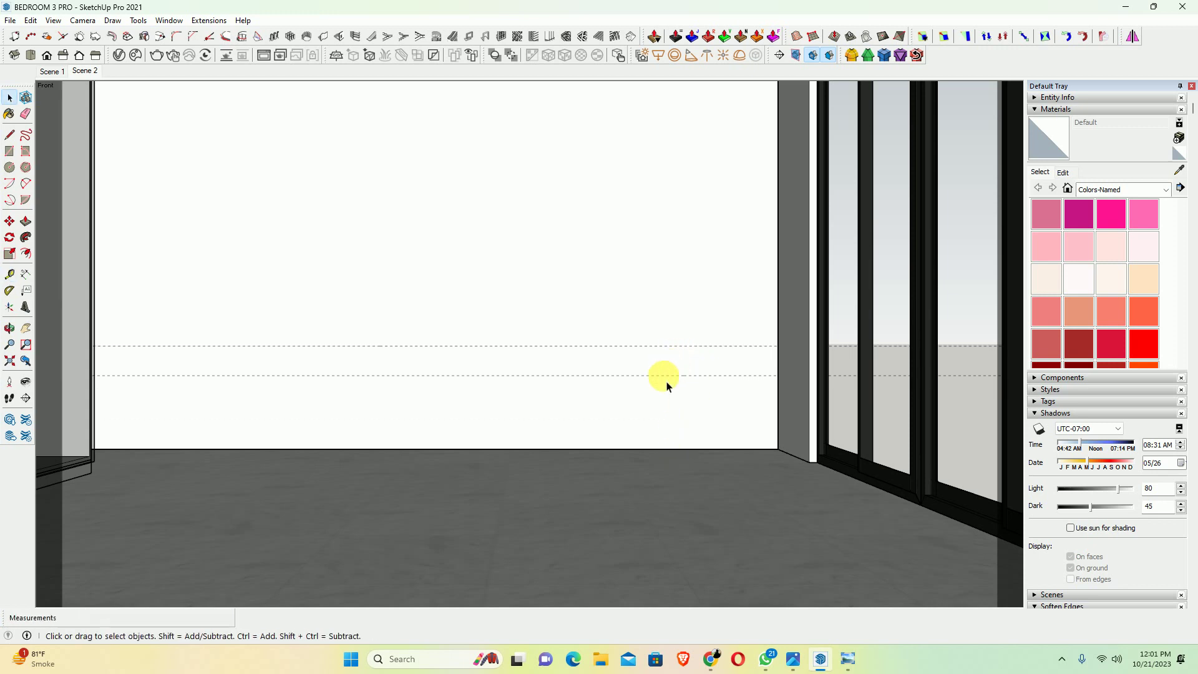
Move the lower horizontal guide to a new height
left_click(666, 376, "shift")
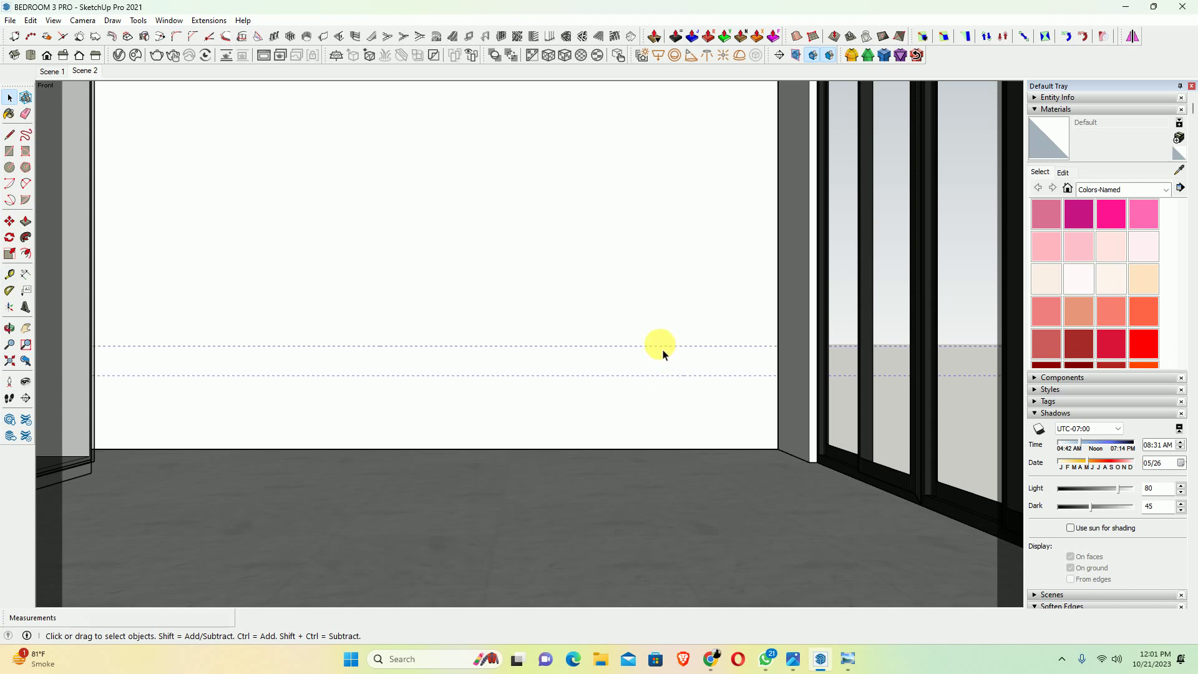
key("m")
left_click(657, 337)
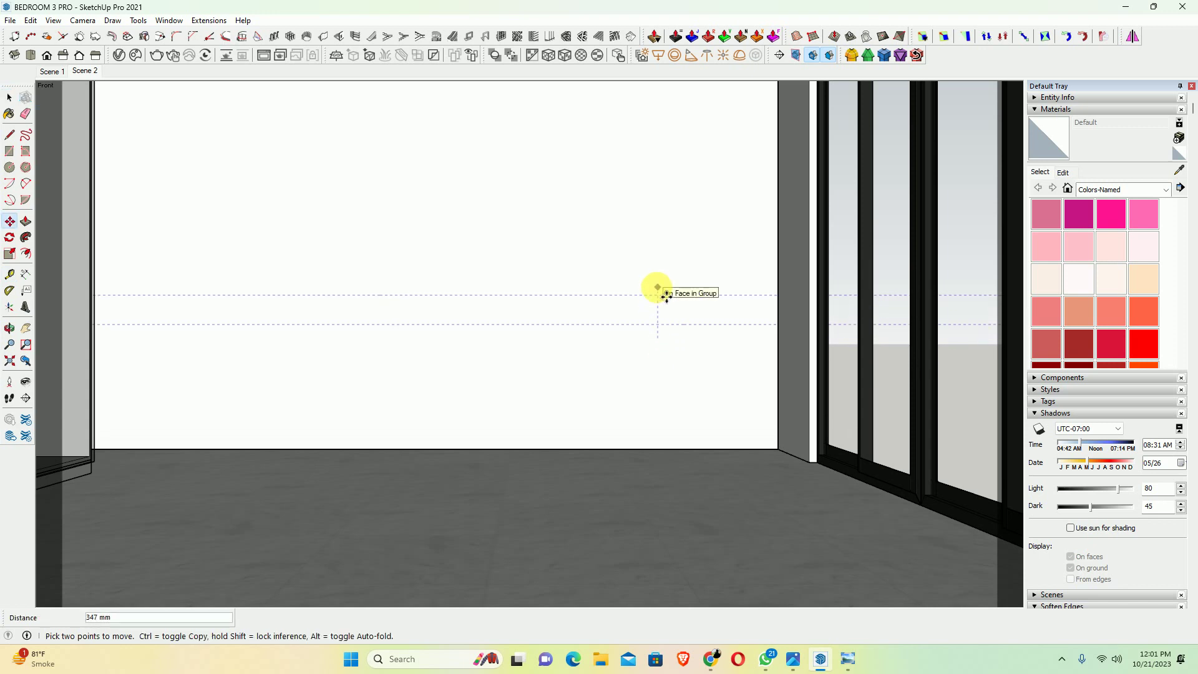
key("Return")
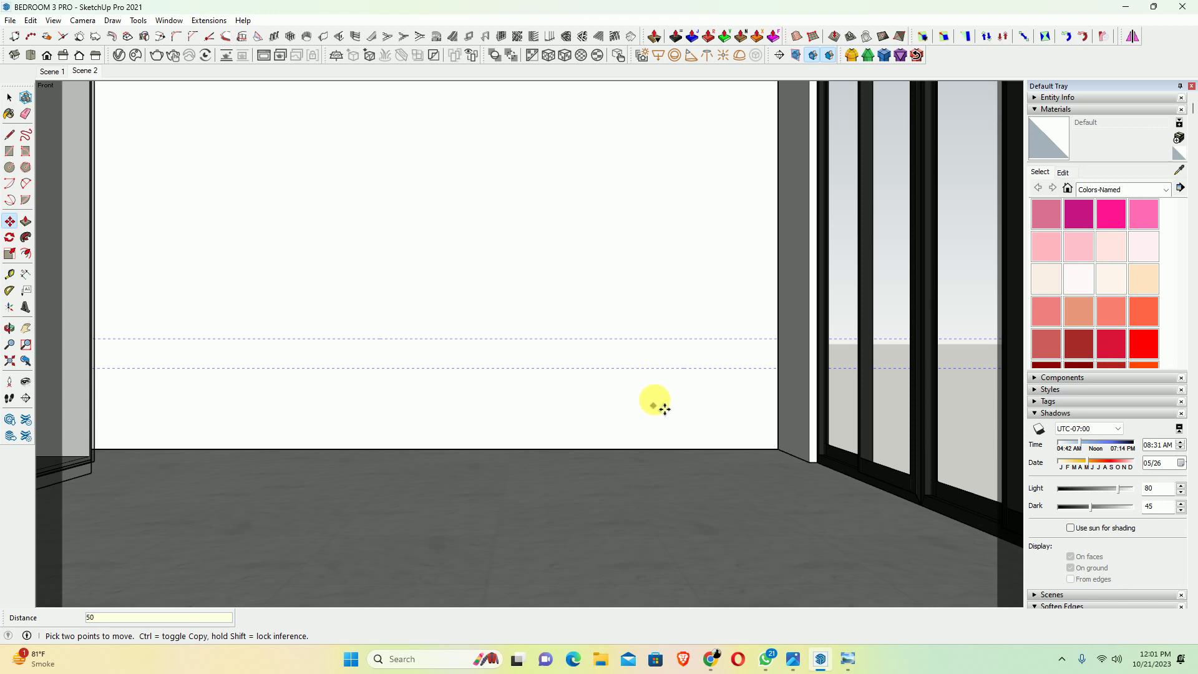
key("space")
key("m")
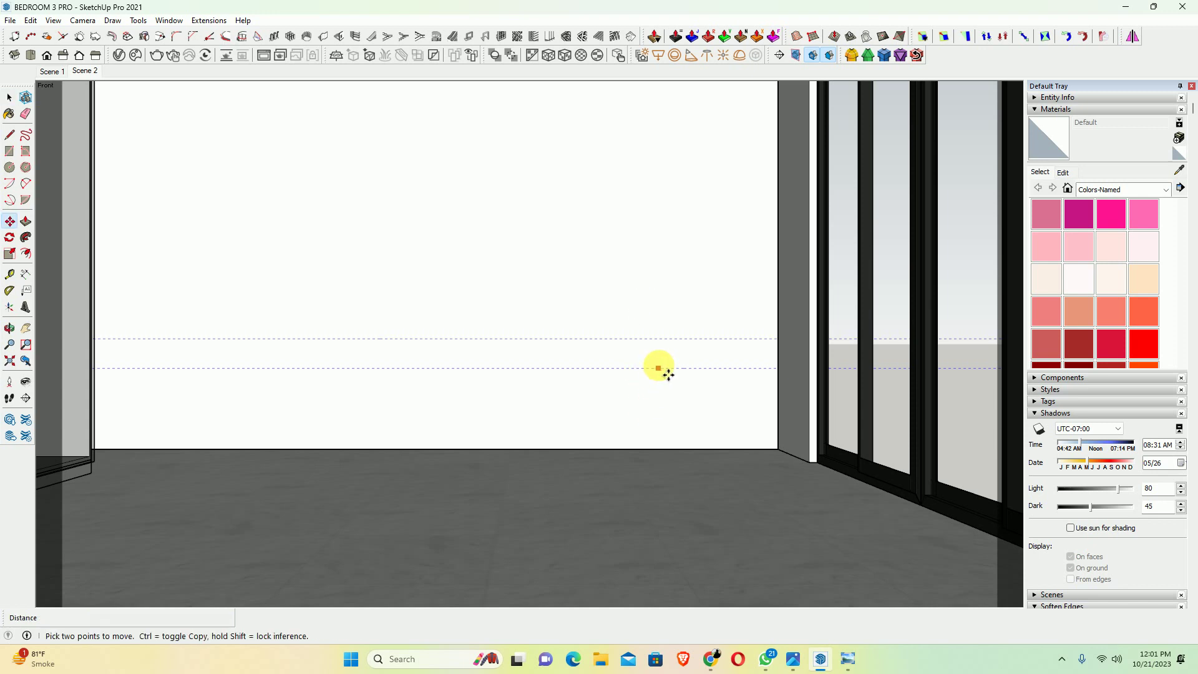
Place a guide 450 mm above the floor and another guide just above it
key("t")
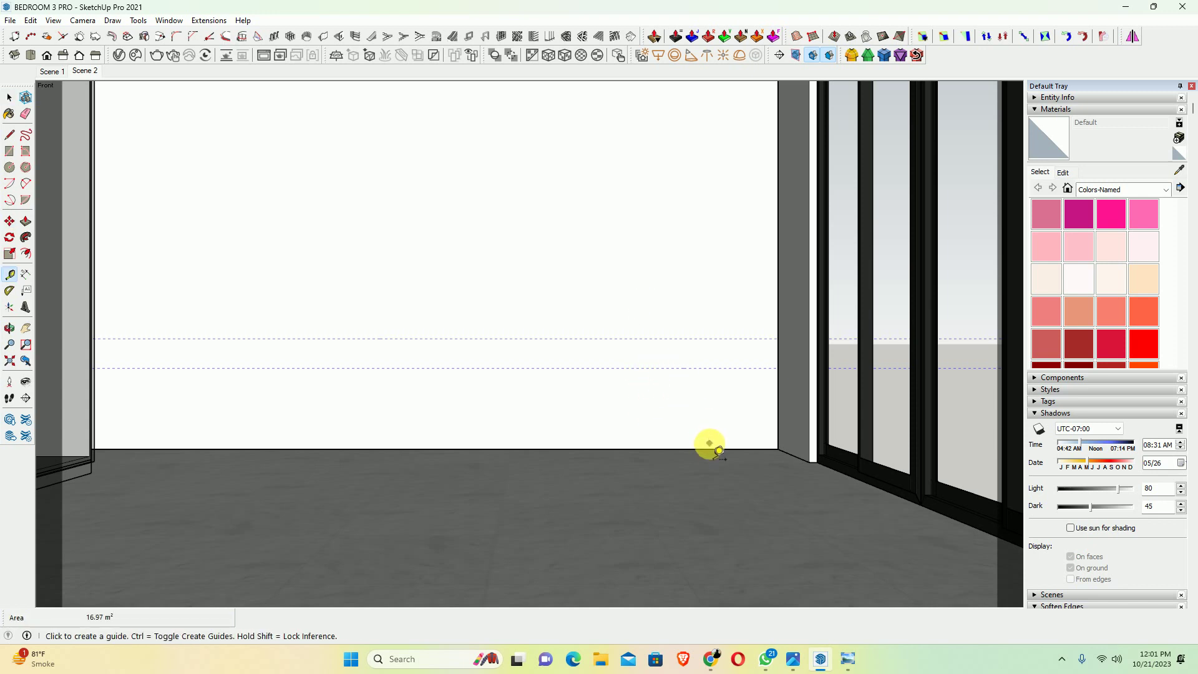
left_click(708, 449)
type("50")
key("Return")
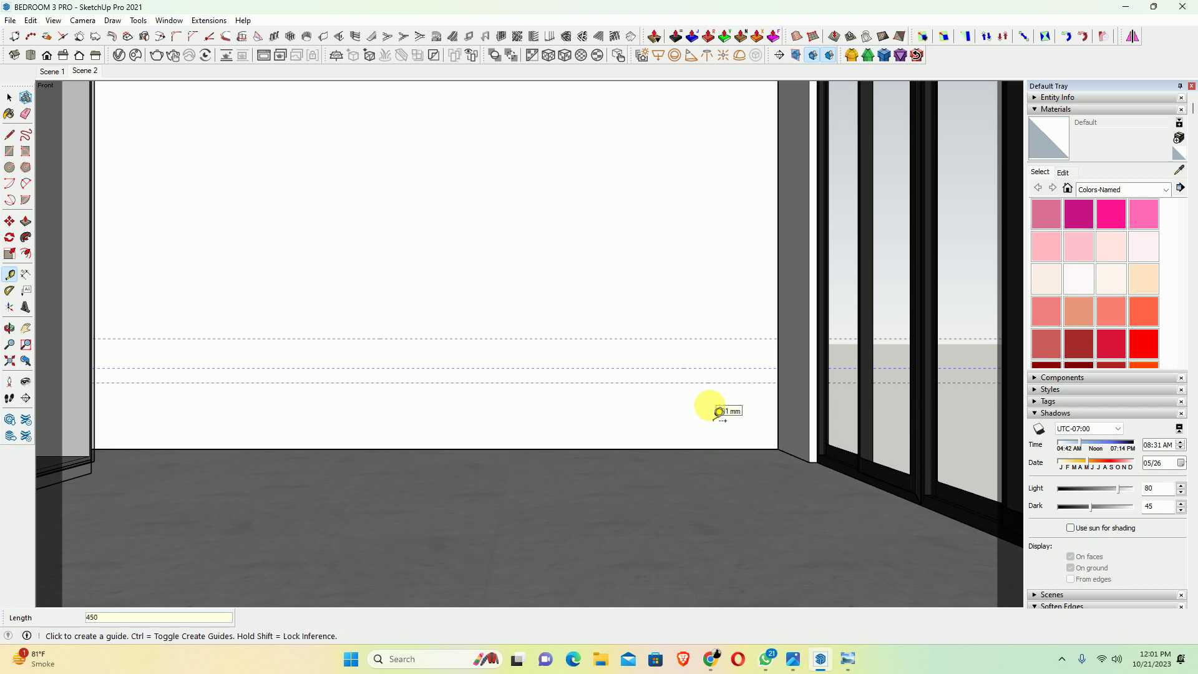
scroll(718, 412, "up", 1)
left_click(712, 387)
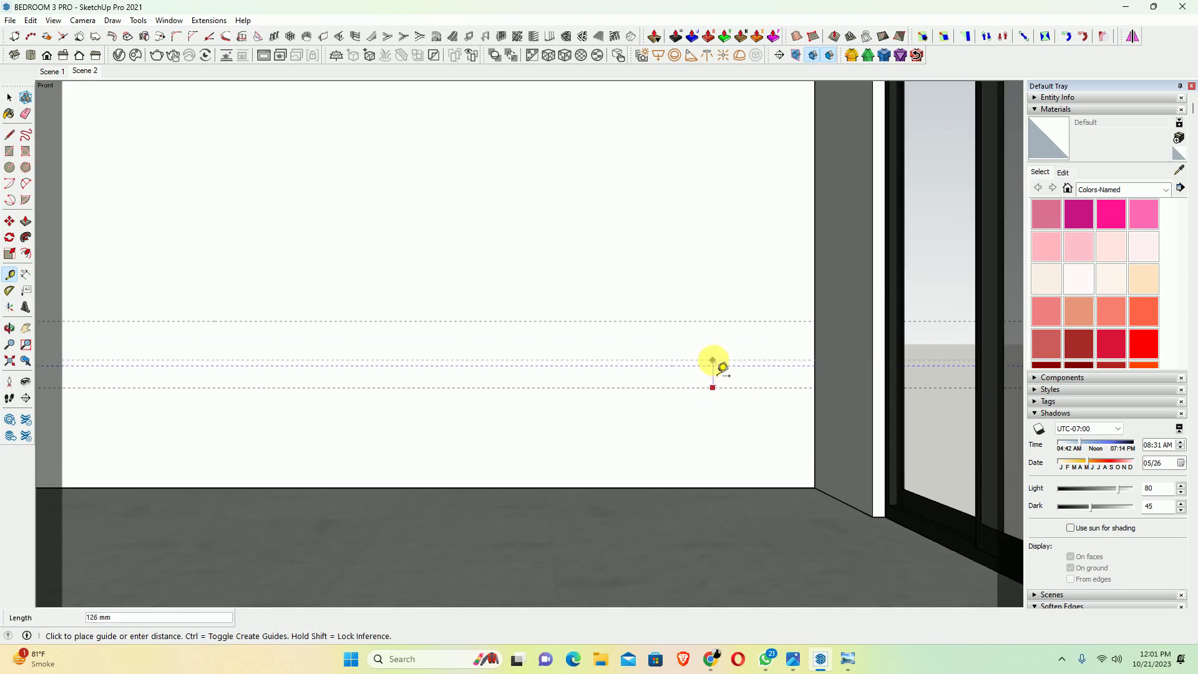
left_click(712, 366)
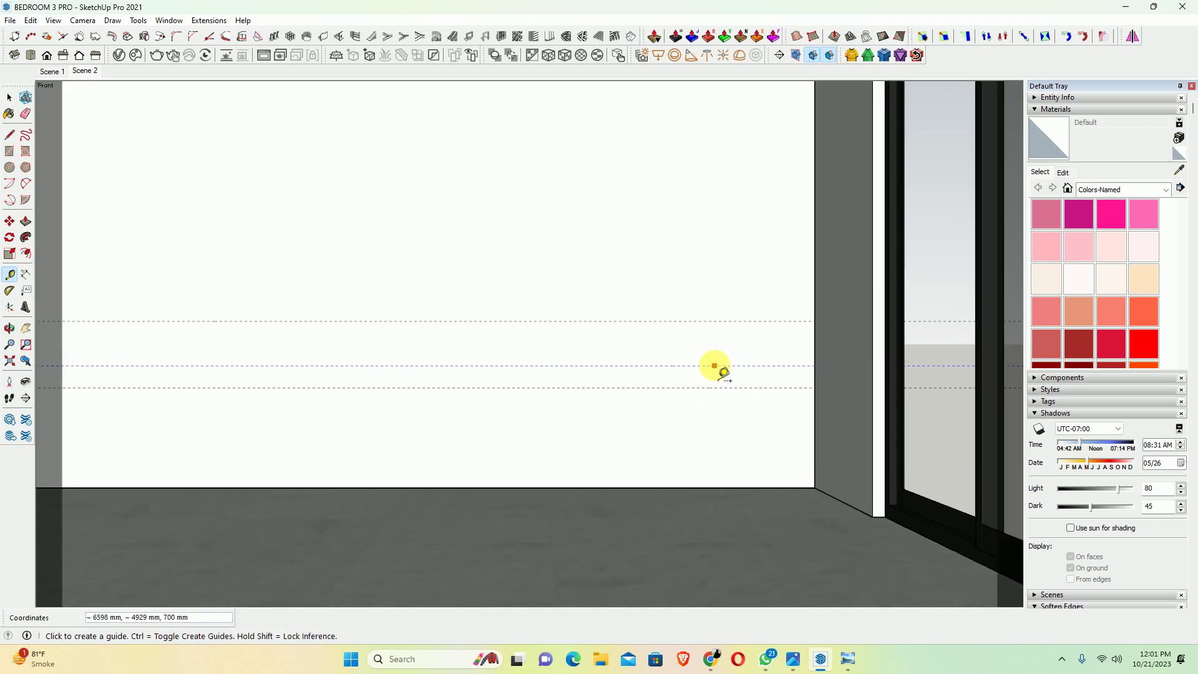
Move the new horizontal guide so it sits 50 mm from the other
key("space")
key("m")
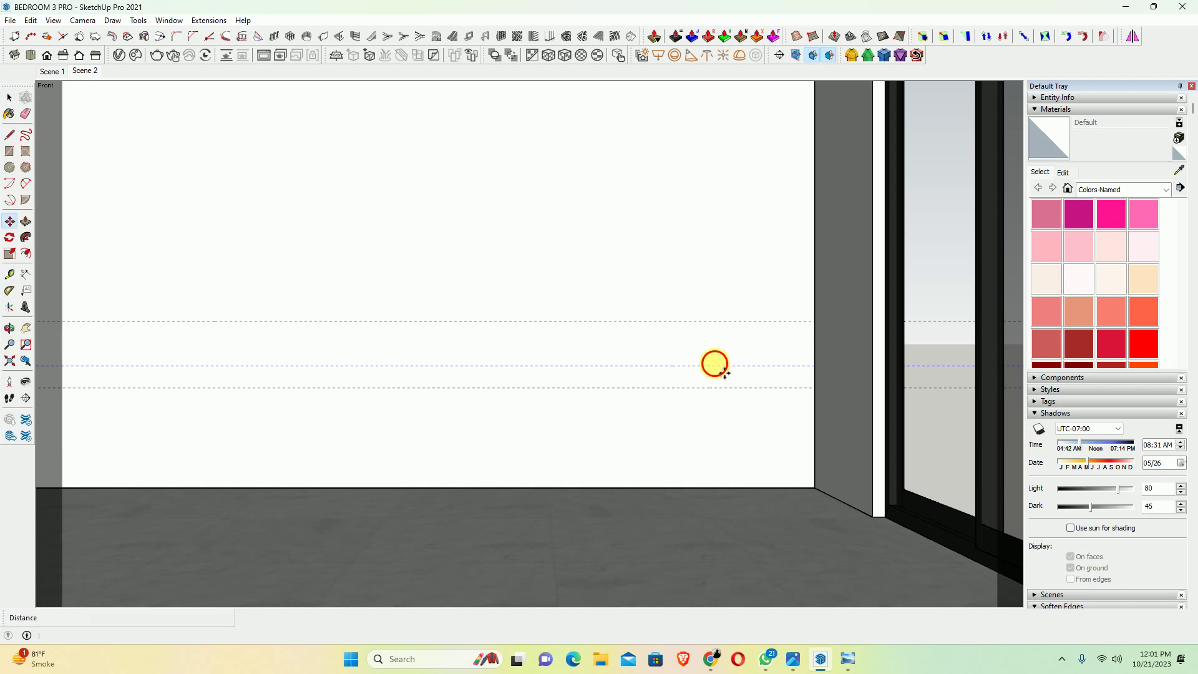
left_click(715, 365)
left_click(715, 344)
key("Return")
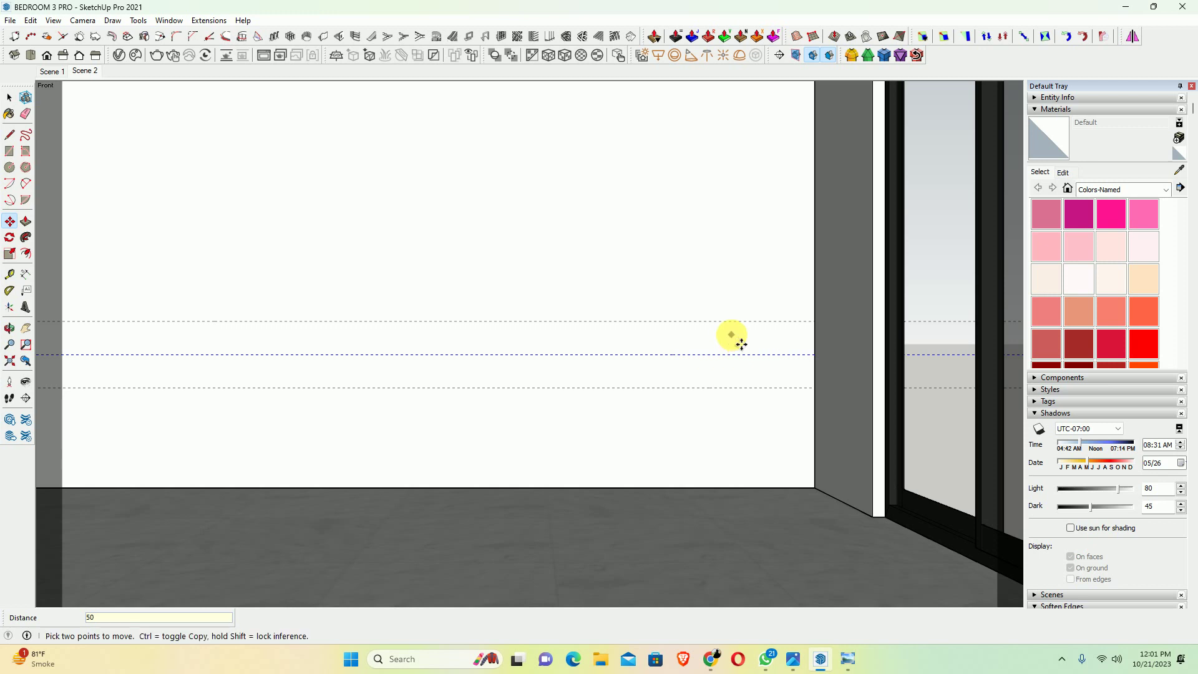
scroll(699, 424, "down", 1)
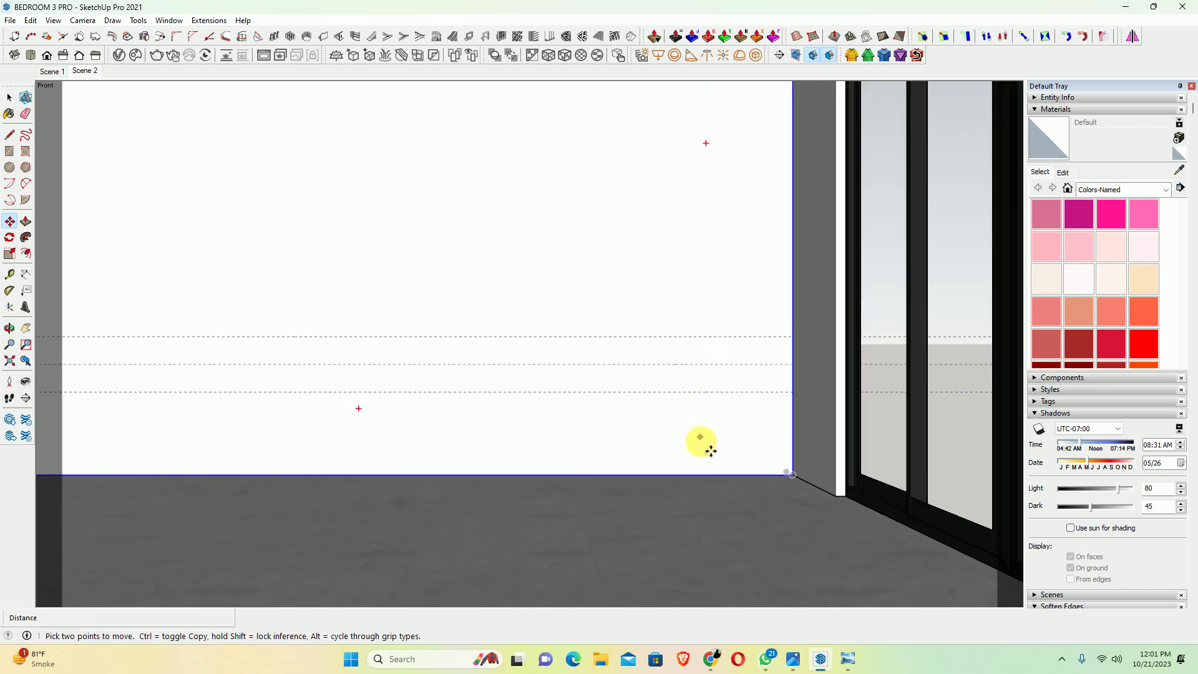
scroll(712, 399, "down", 2)
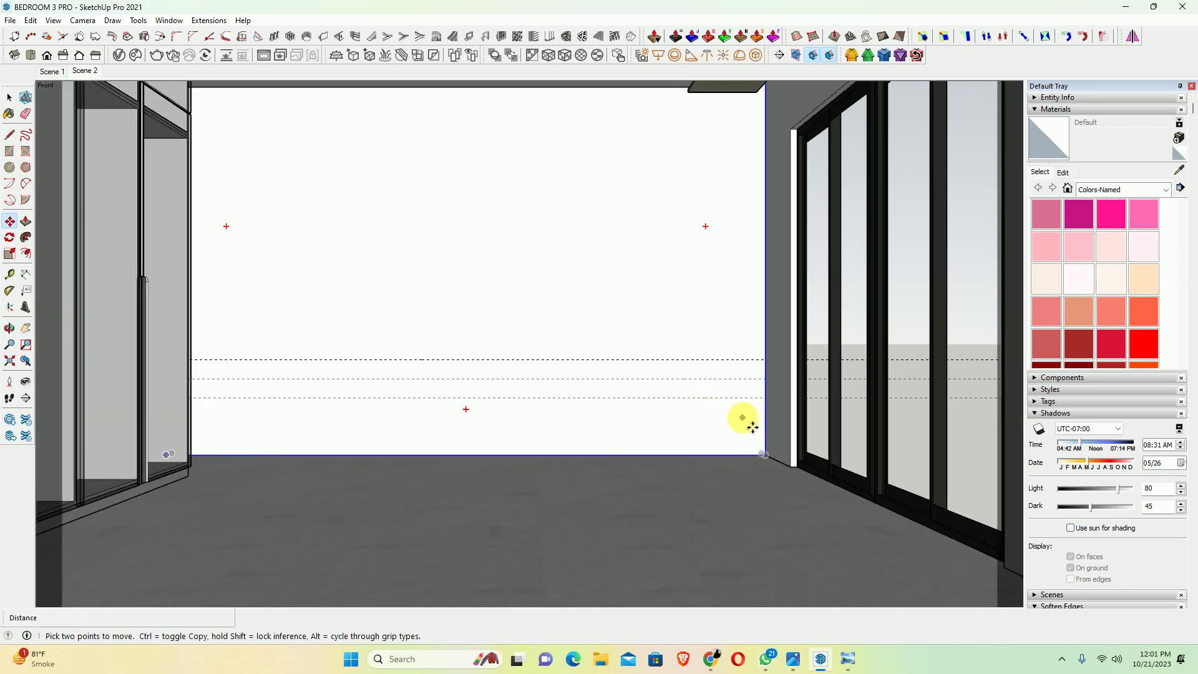
key("t")
left_click(764, 322)
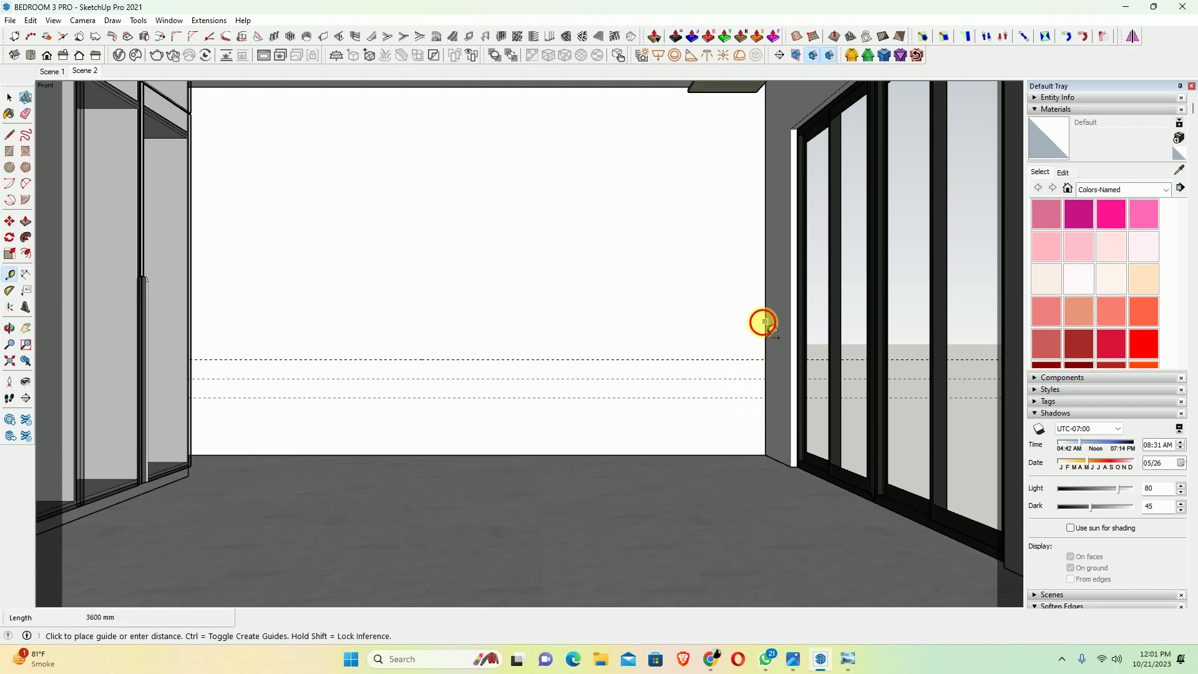
Switch to the MINIMAL YOUTH BEDROOM (2).jpeg reference to recheck the shelves and TV unit
key("alt+Tab")
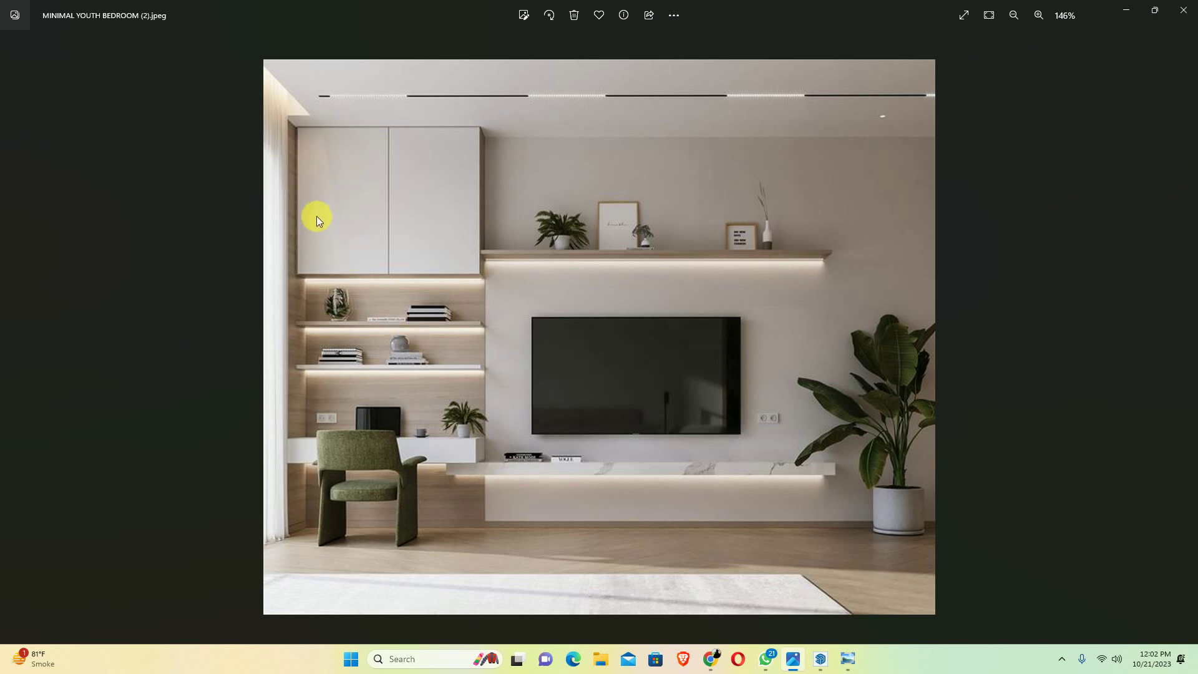
Place a vertical guide 1200 mm from the back wall's right edge
left_click(1132, 12)
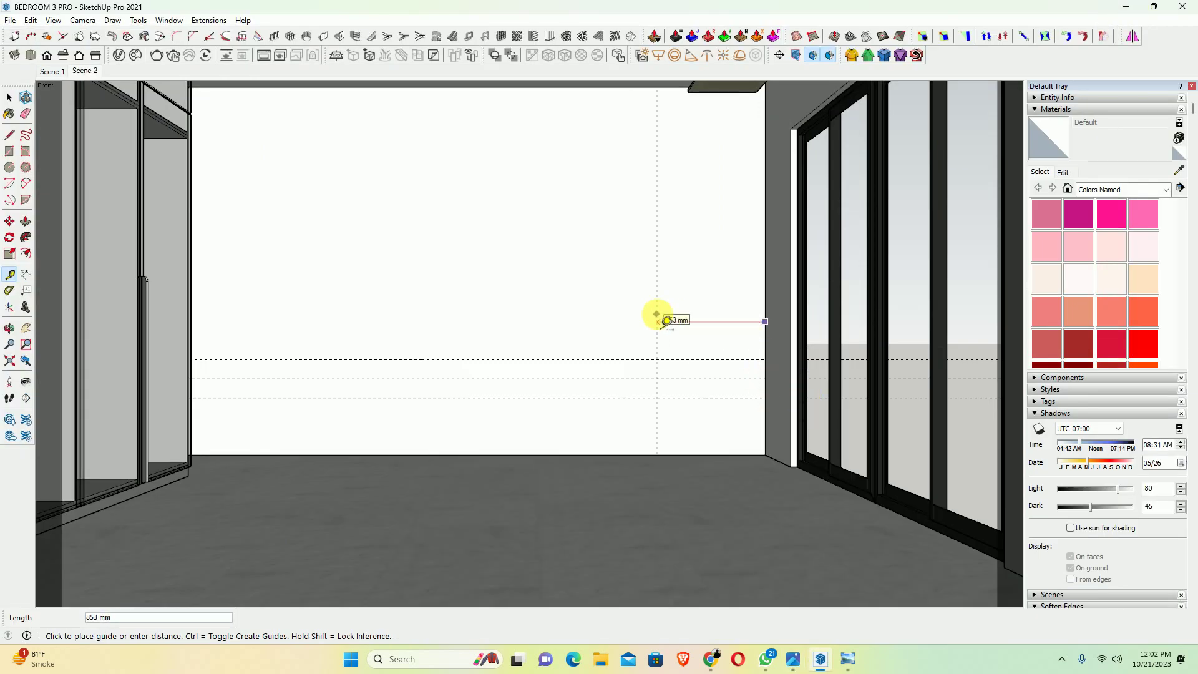
type("0")
key("Return")
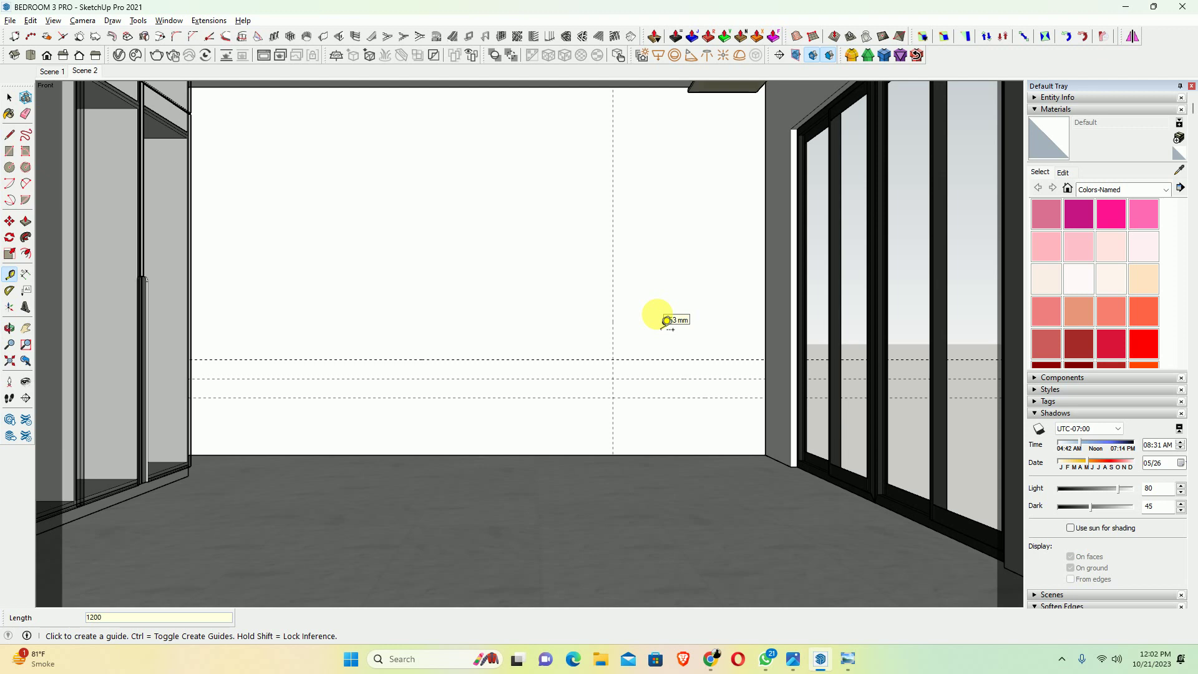
scroll(596, 386, "down", 3)
scroll(561, 362, "down", 2)
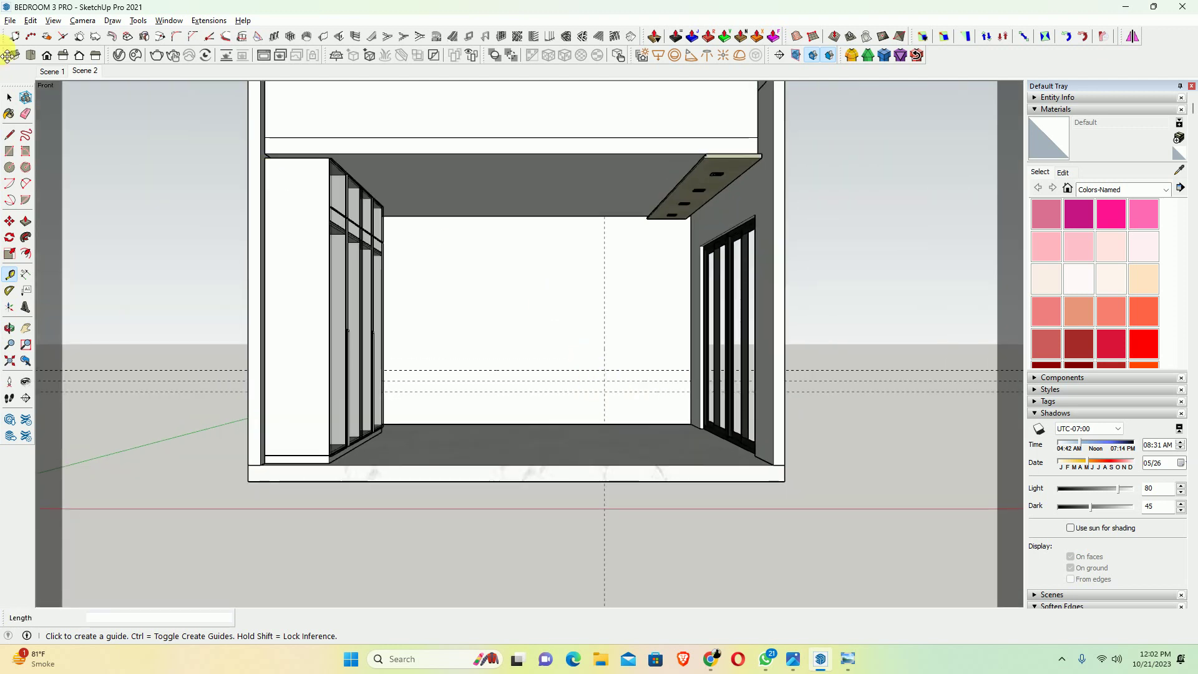
left_click(30, 21)
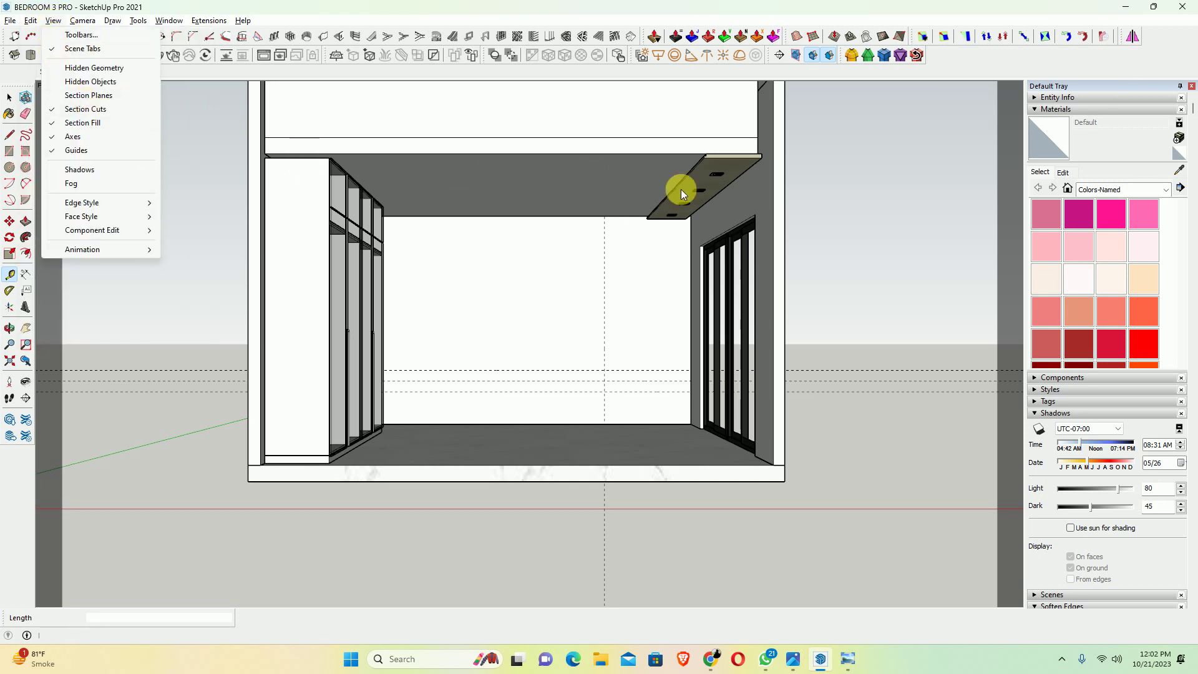
Place a vertical guide on the back wall 1000 mm from the wardrobe edge
left_click(527, 316)
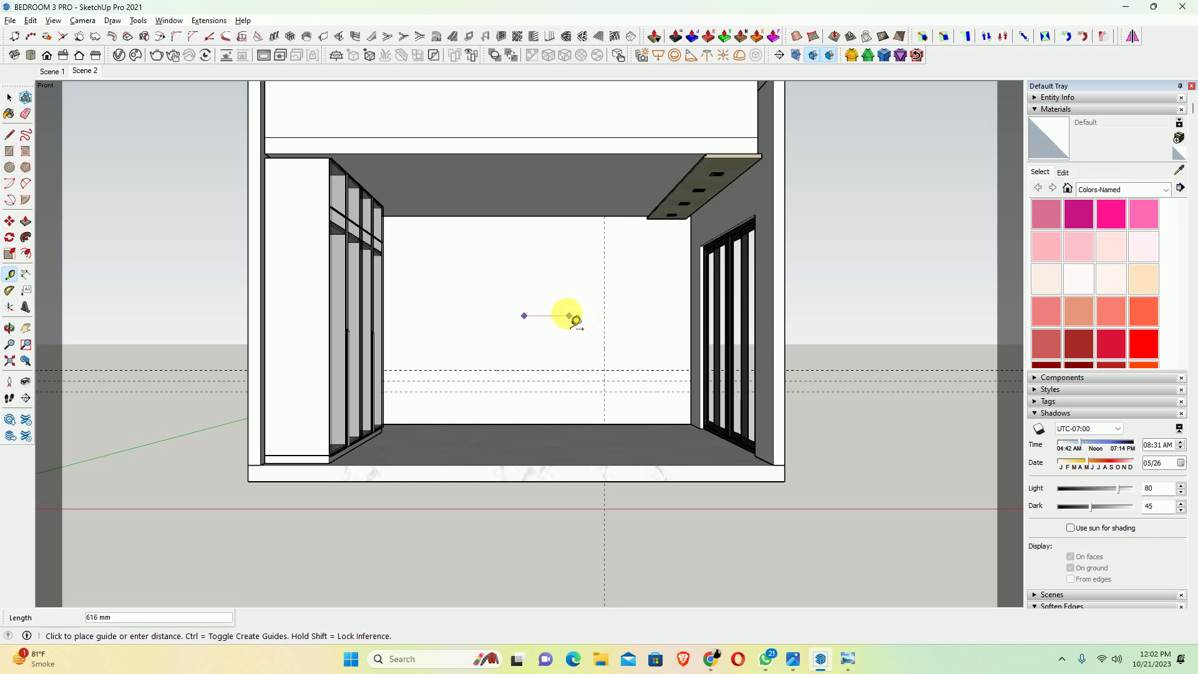
mouse_move(601, 295)
middle_mouse_down()
mouse_move(489, 297)
mouse_move(402, 330)
middle_mouse_up()
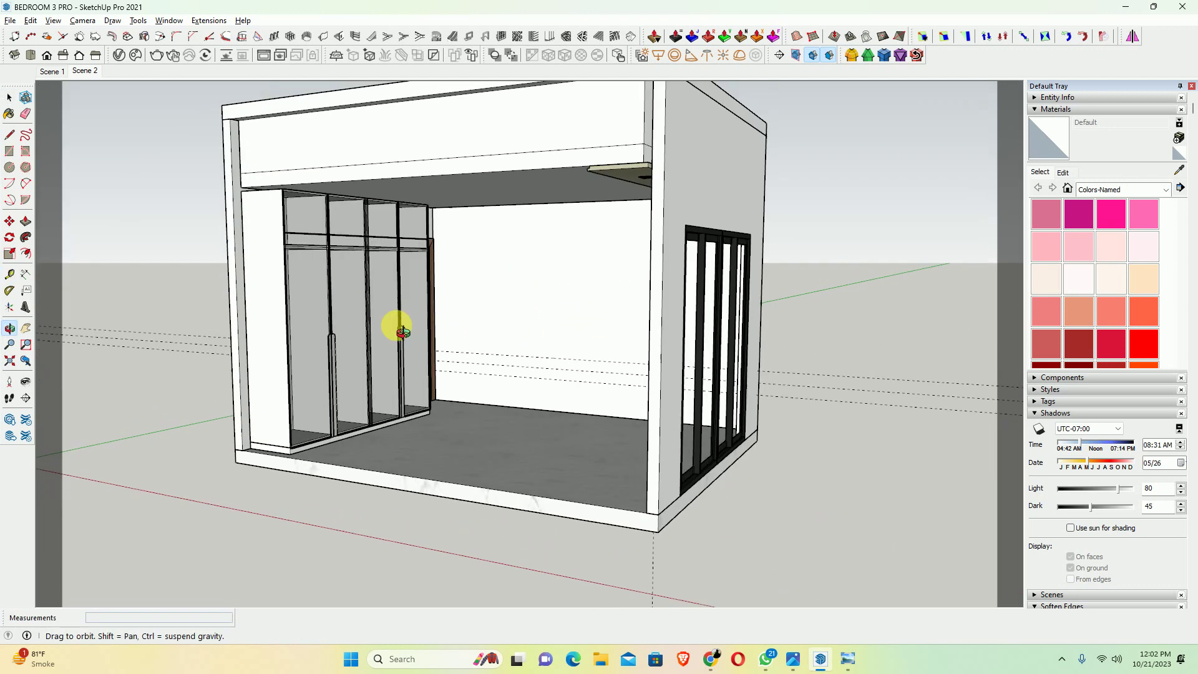
scroll(402, 331, "up", 5)
scroll(437, 337, "up", 3)
left_click(443, 293)
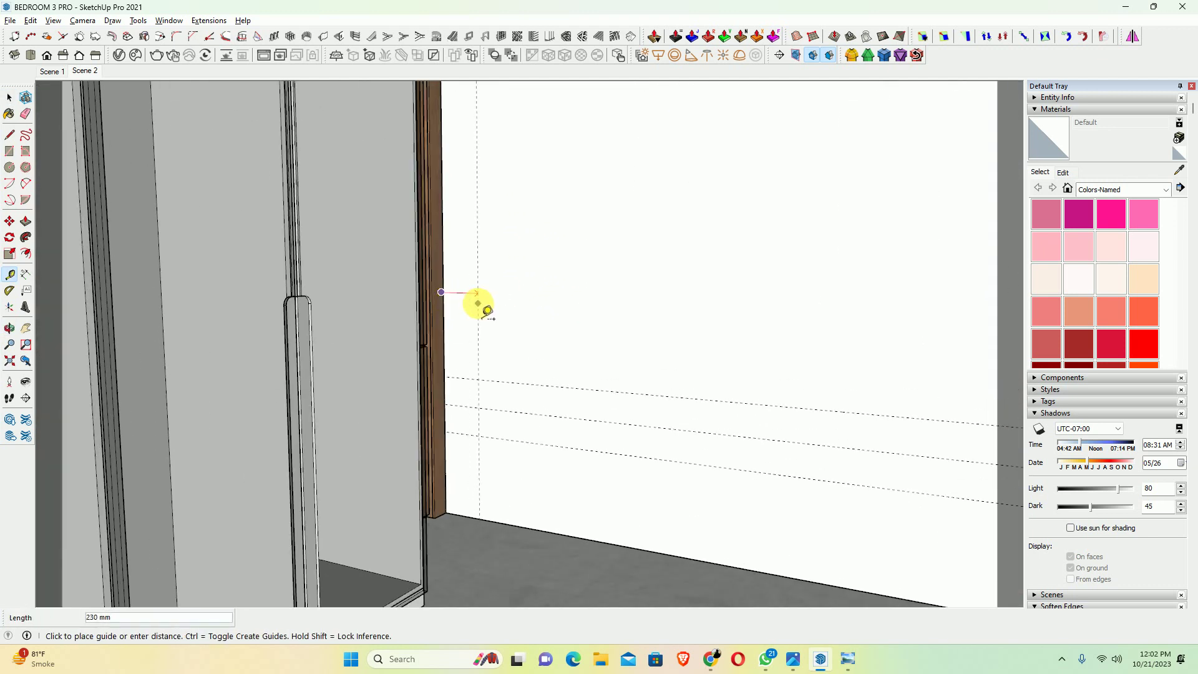
key("Escape")
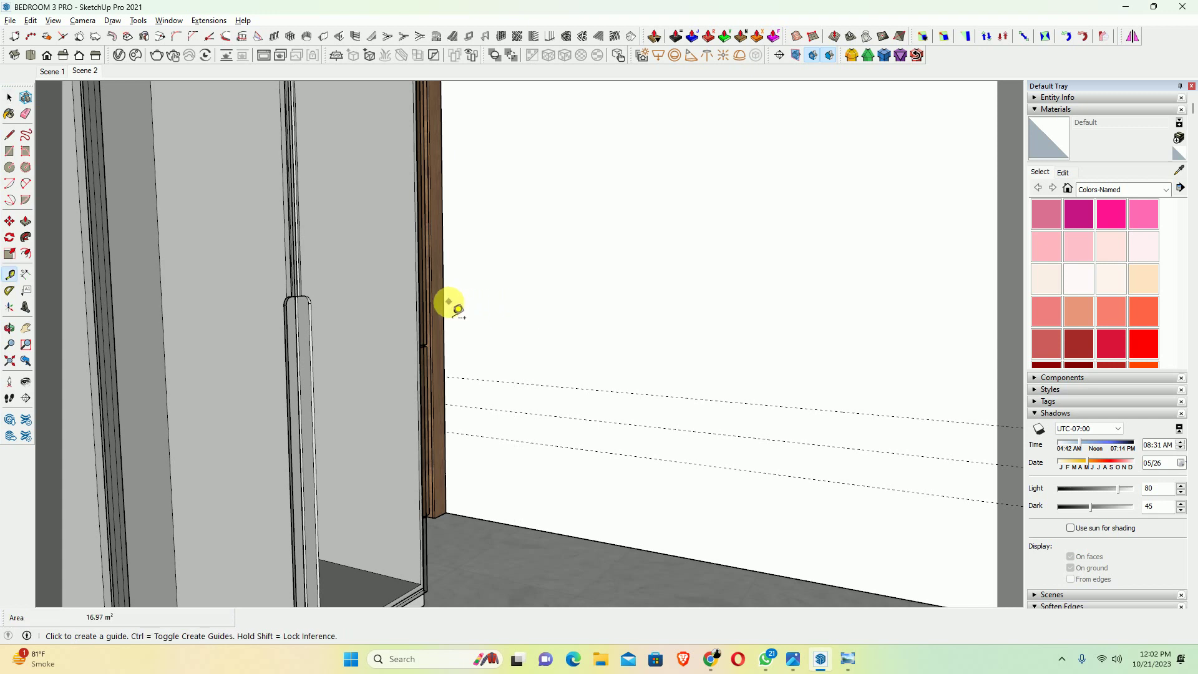
left_click(448, 302)
scroll(569, 318, "down", 3)
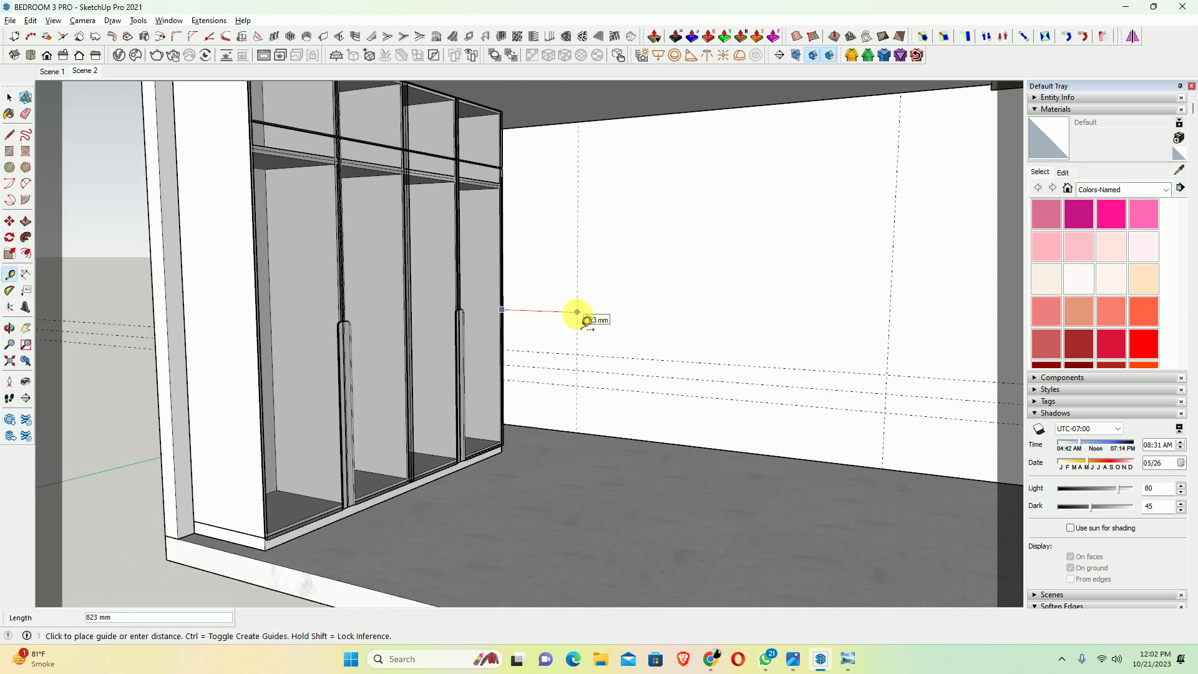
key("Return")
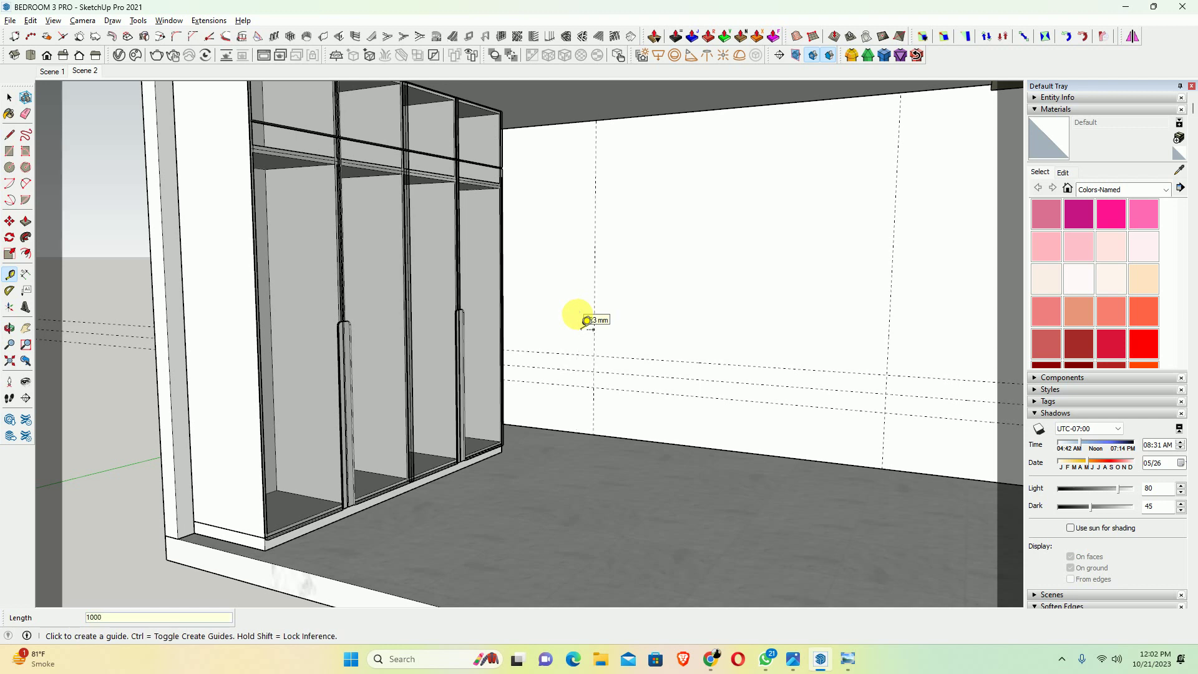
mouse_move(688, 355)
middle_mouse_down()
mouse_move(734, 299)
mouse_move(718, 312)
middle_mouse_up()
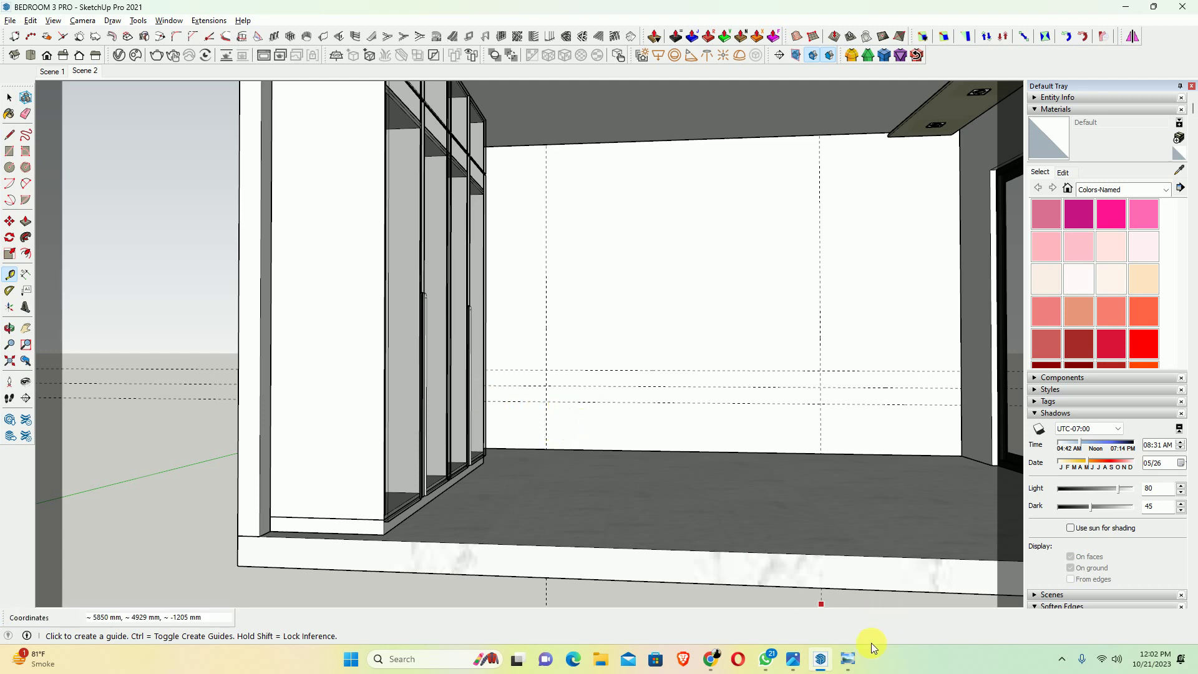
left_click(545, 265)
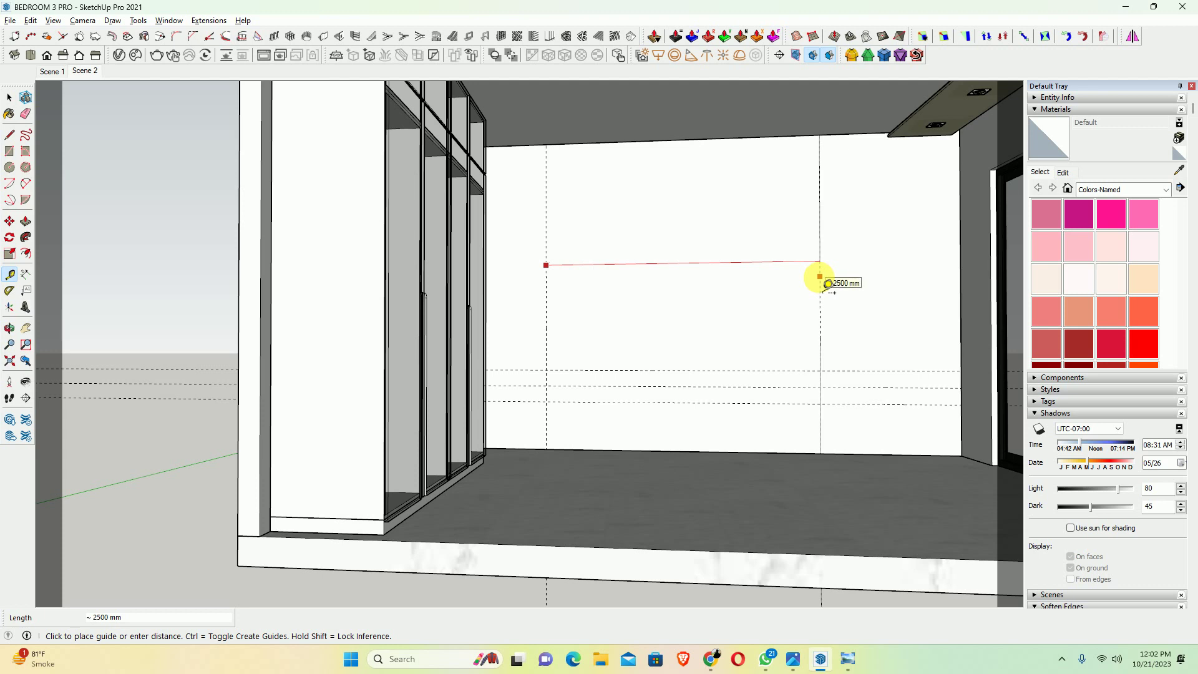
Add a vertical guide 2000 mm left of the right guide and erase the leftmost guide
key("Escape")
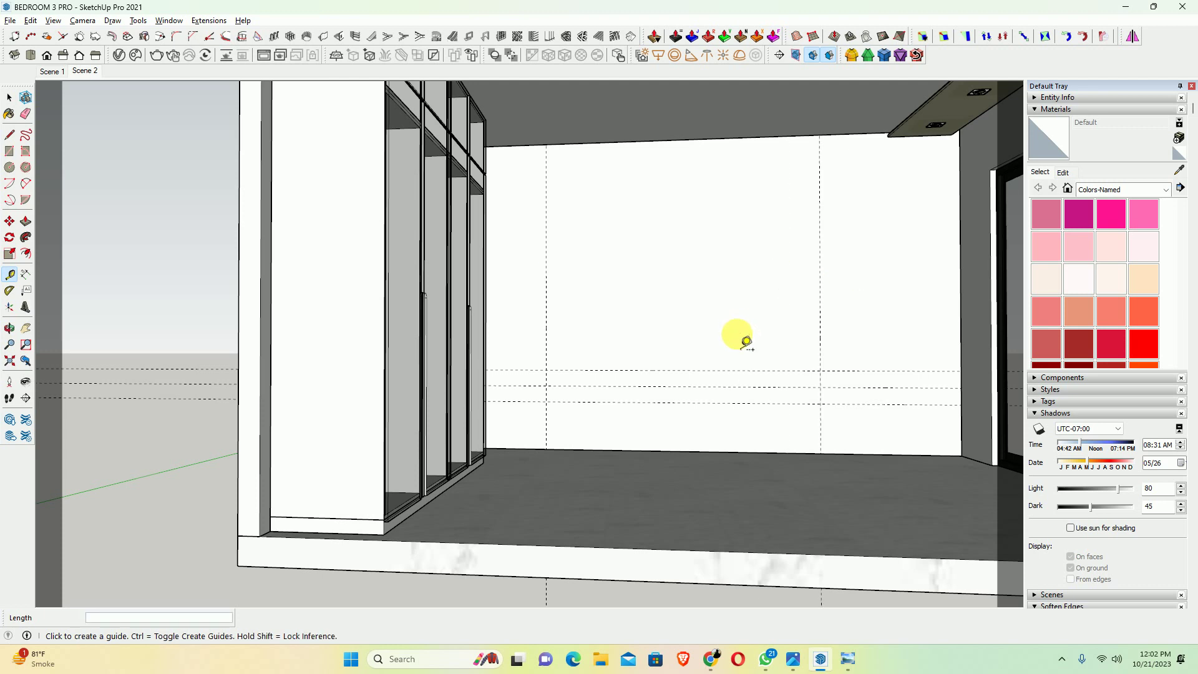
left_click(820, 279)
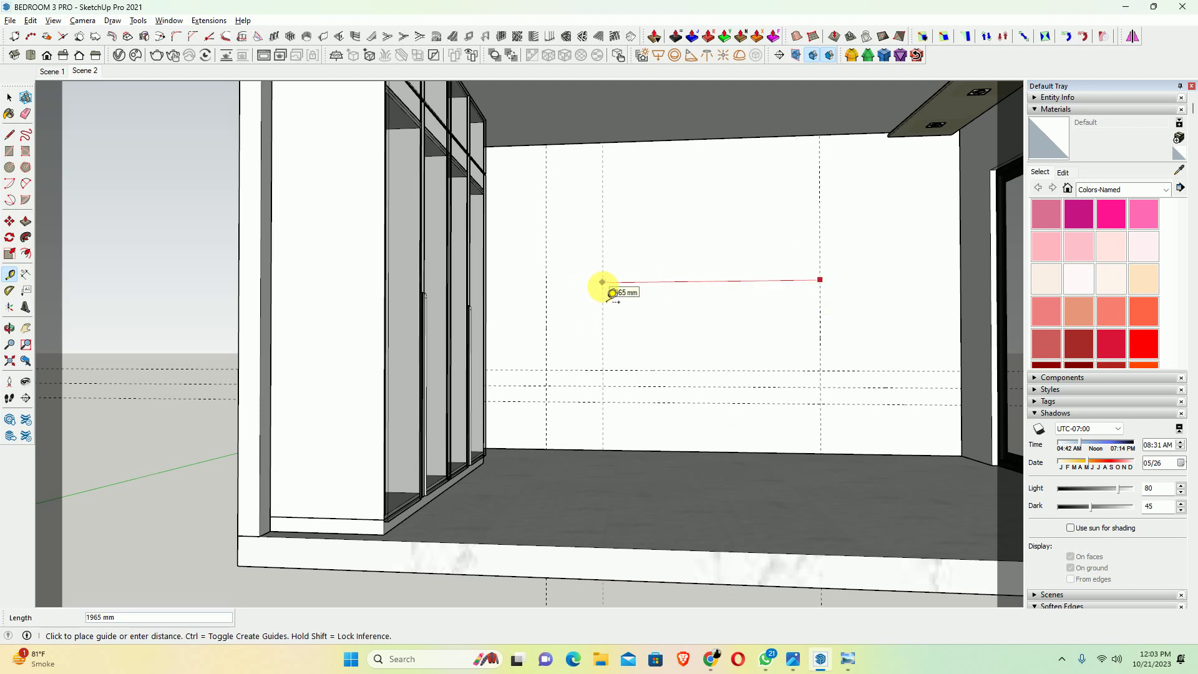
key("Return")
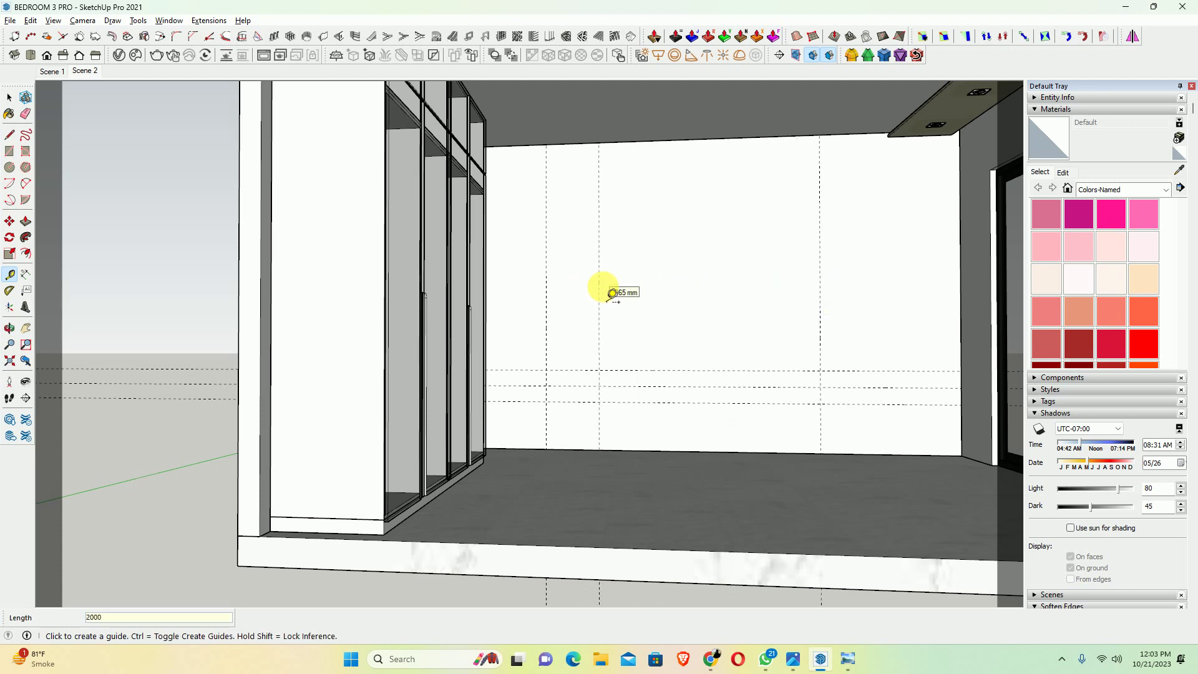
key("e")
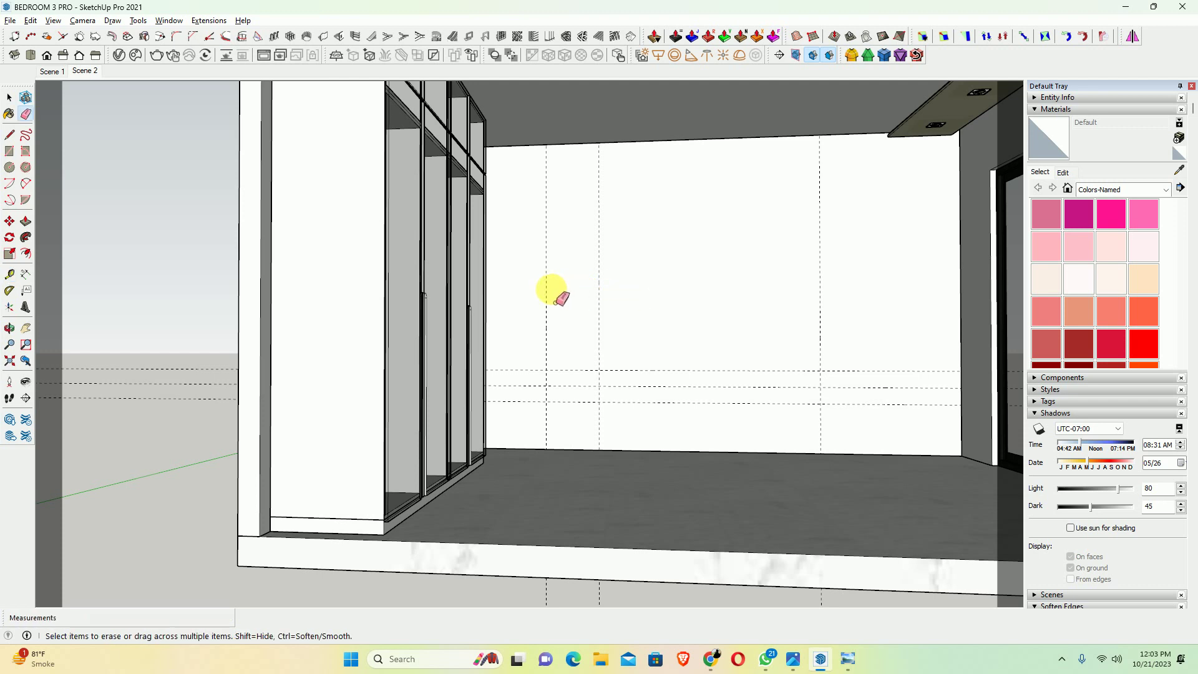
left_click(546, 293)
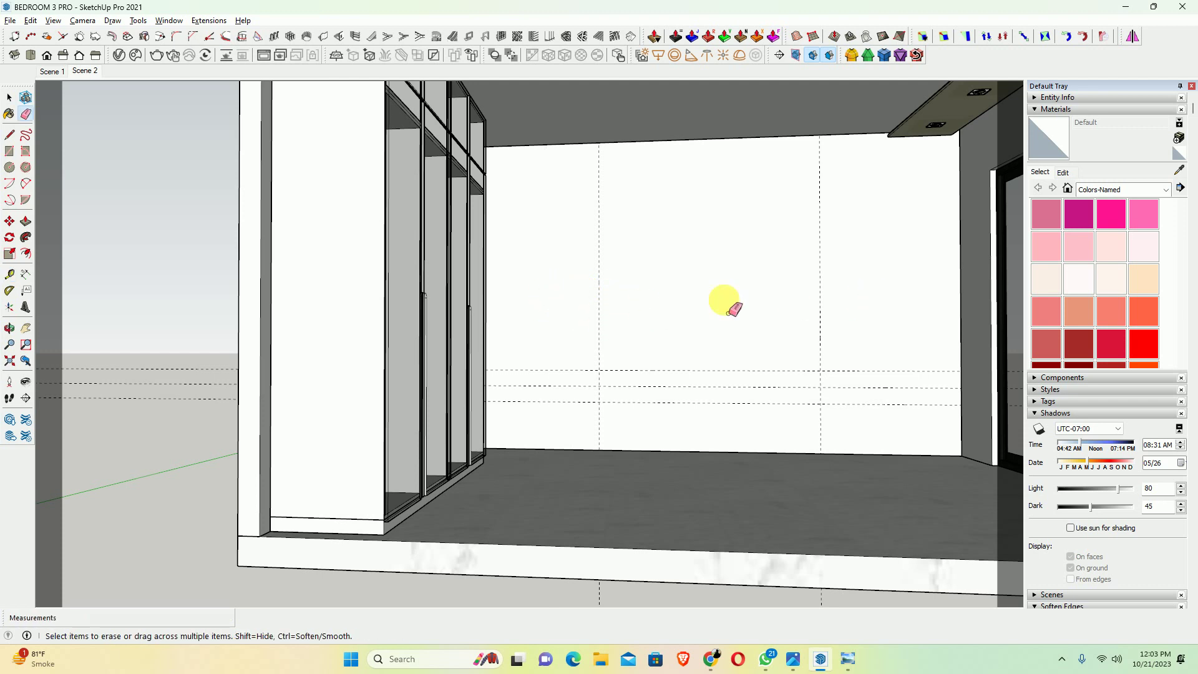
Place another guide on the back wall measured from the vertical guide
key("space")
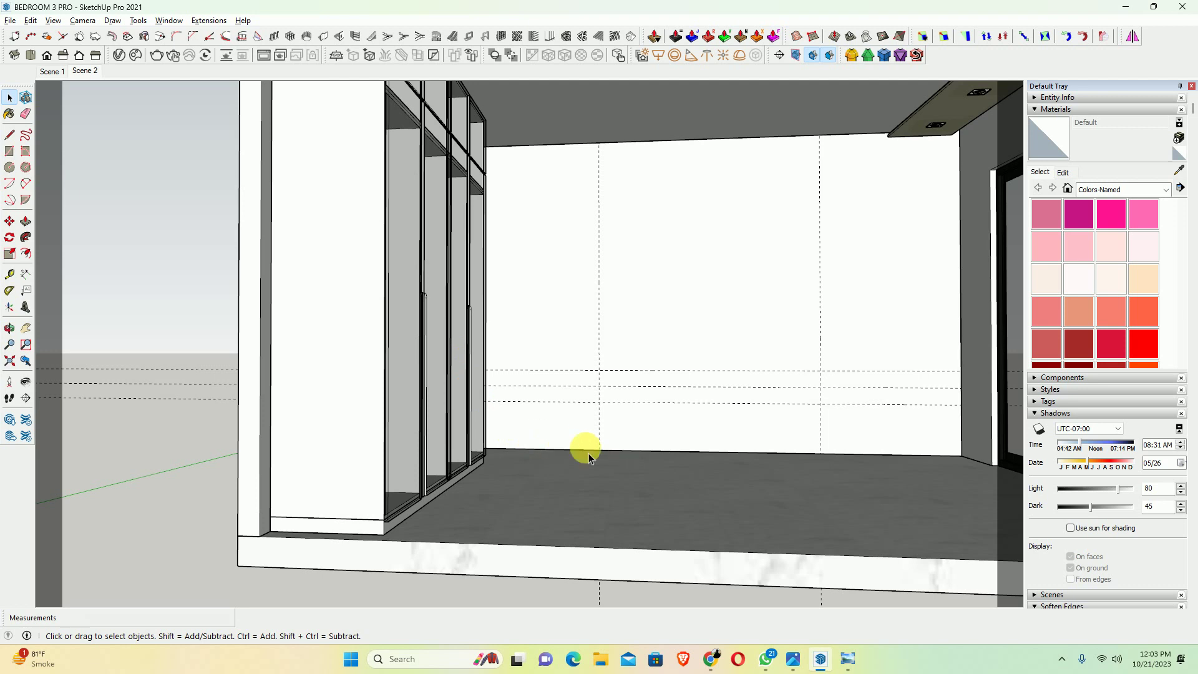
key("t")
left_click(599, 306)
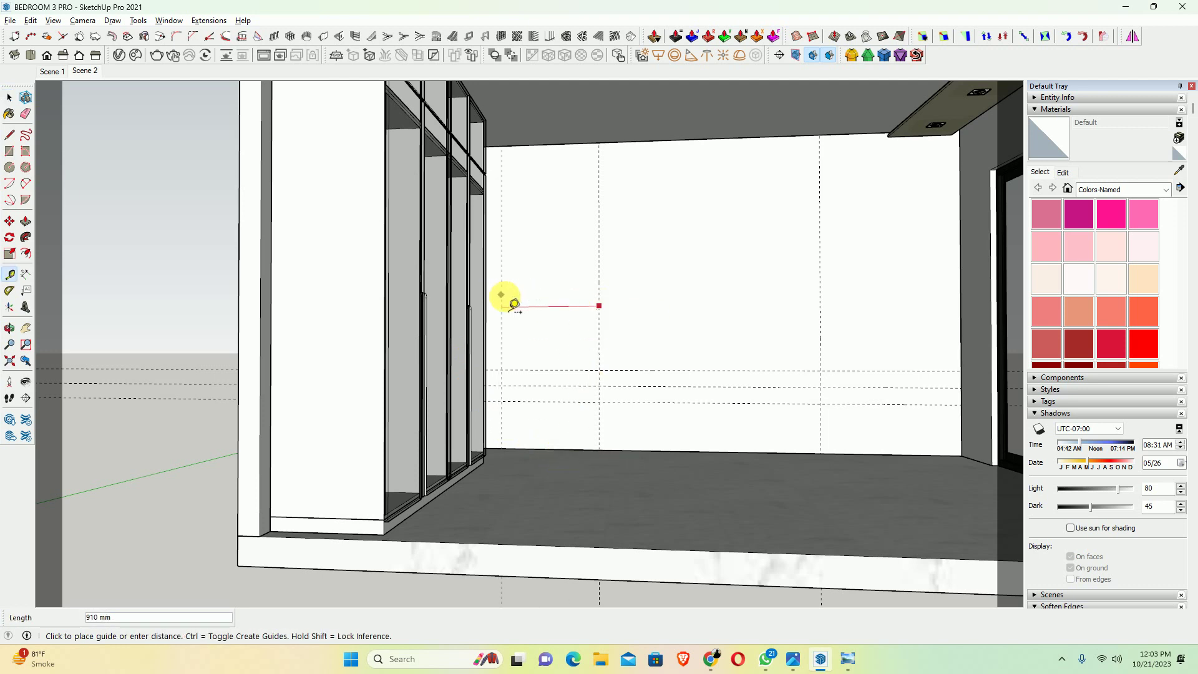
left_click(508, 302)
middle_click_drag(713, 360, 776, 416)
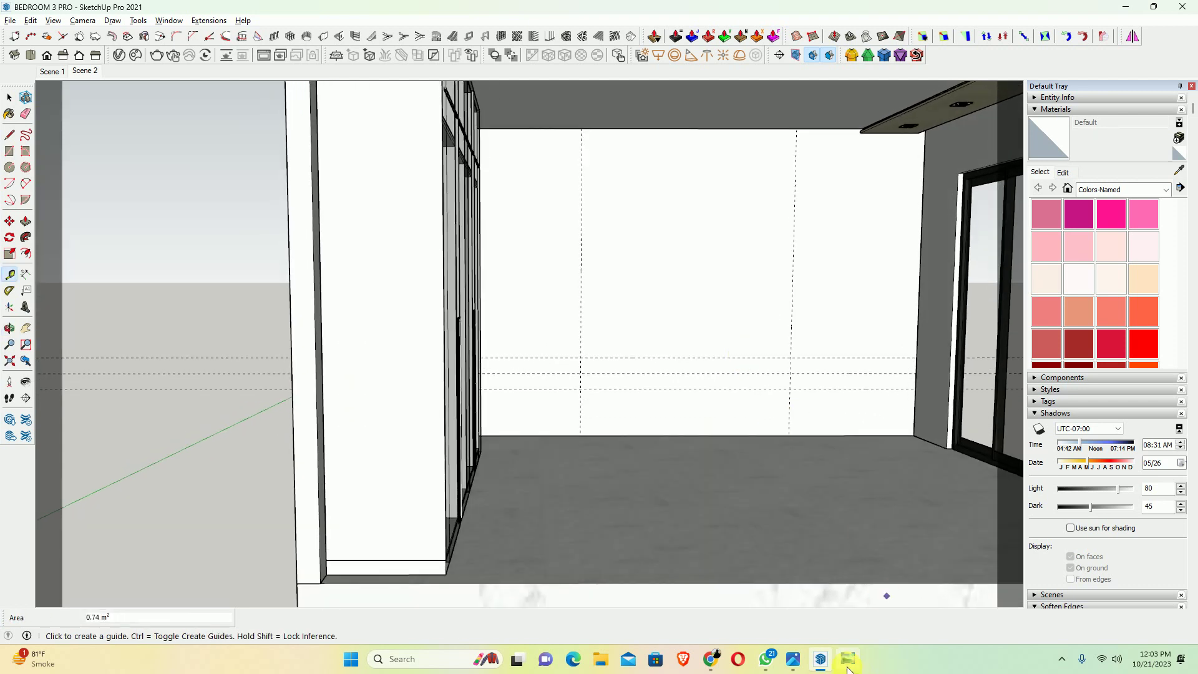
left_click(798, 664)
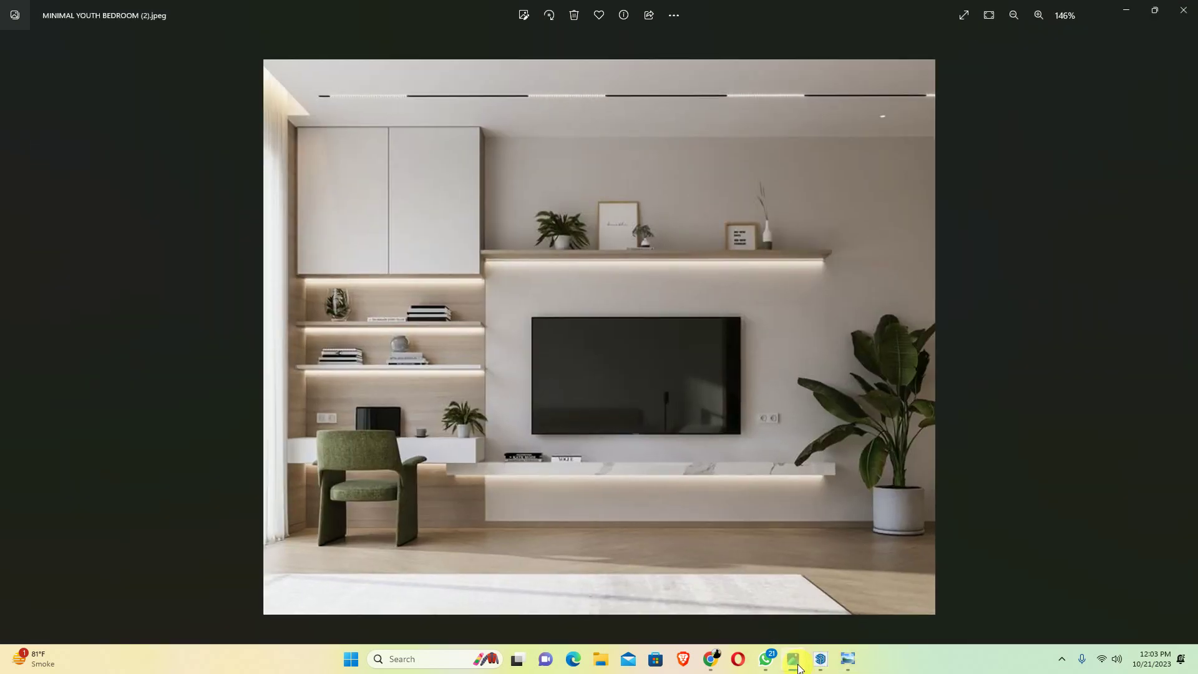
left_click(798, 664)
mouse_move(722, 366)
middle_mouse_down()
mouse_move(748, 356)
mouse_move(690, 342)
mouse_move(580, 362)
middle_mouse_up()
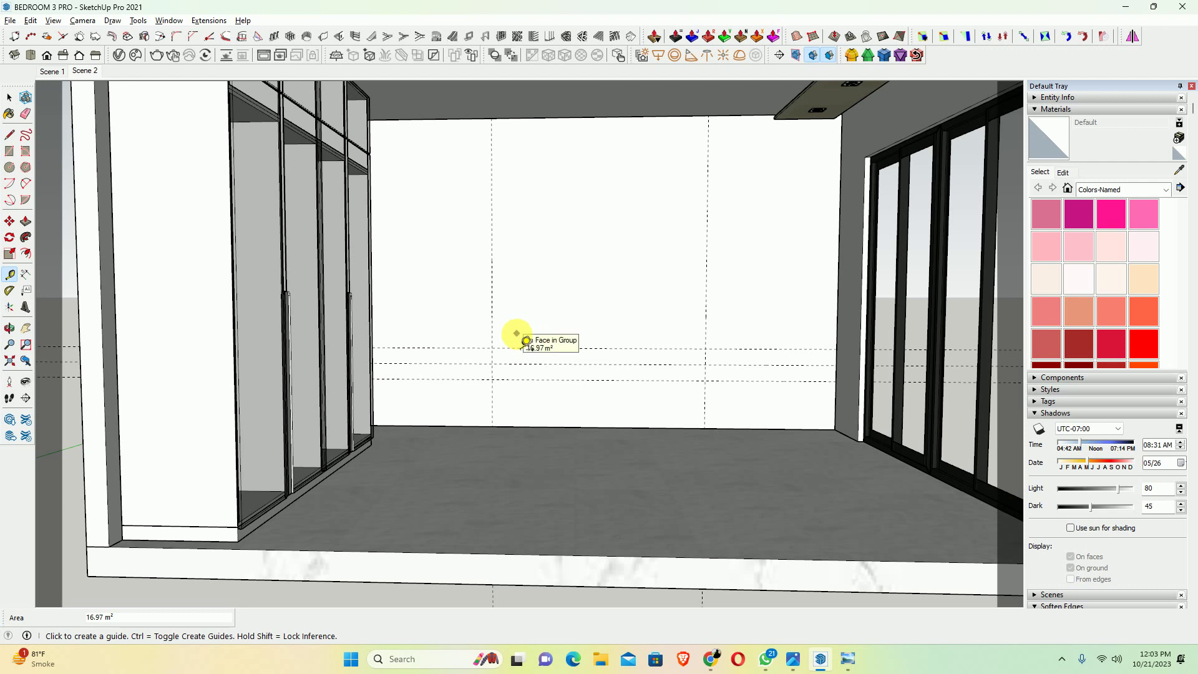
Draw a 1200 × 150 mm shelf rectangle between the back-wall guide intersections
left_click(519, 348)
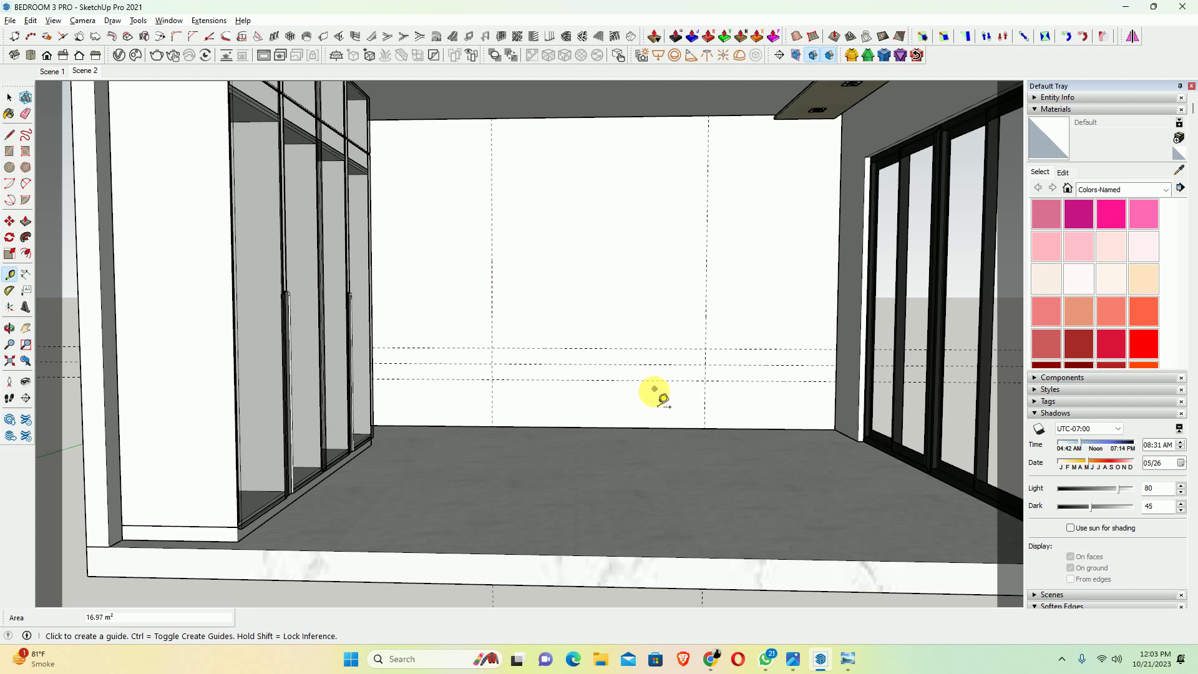
scroll(805, 398, "up", 2)
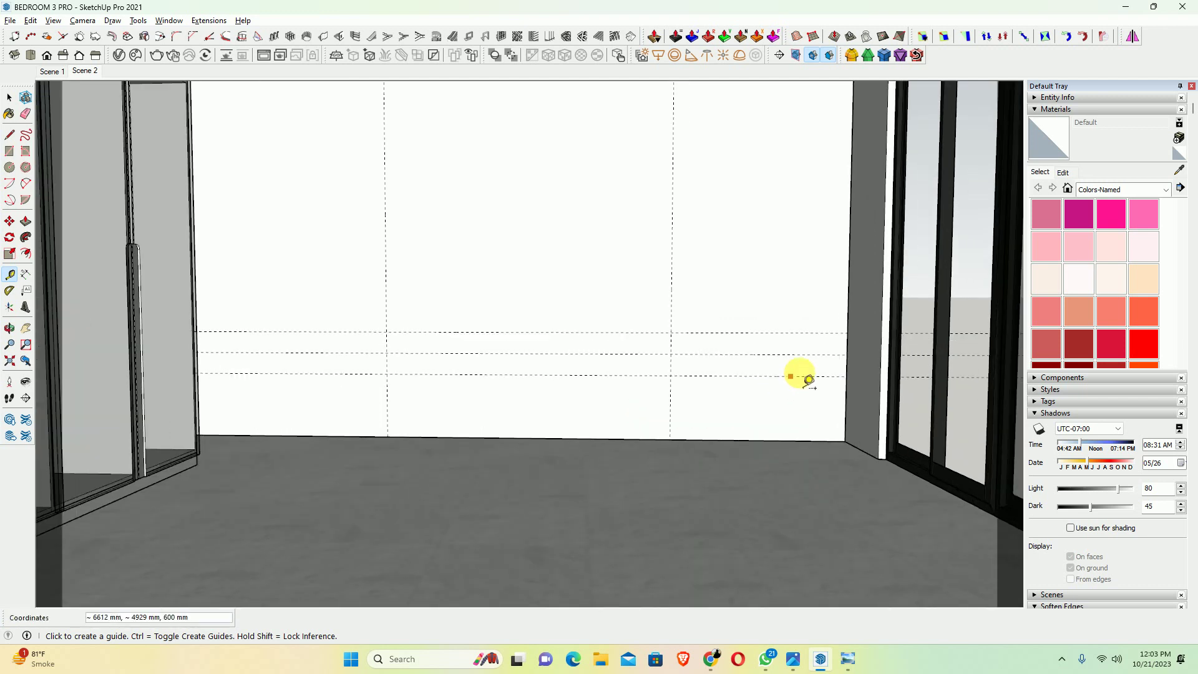
key("r")
left_click(847, 333)
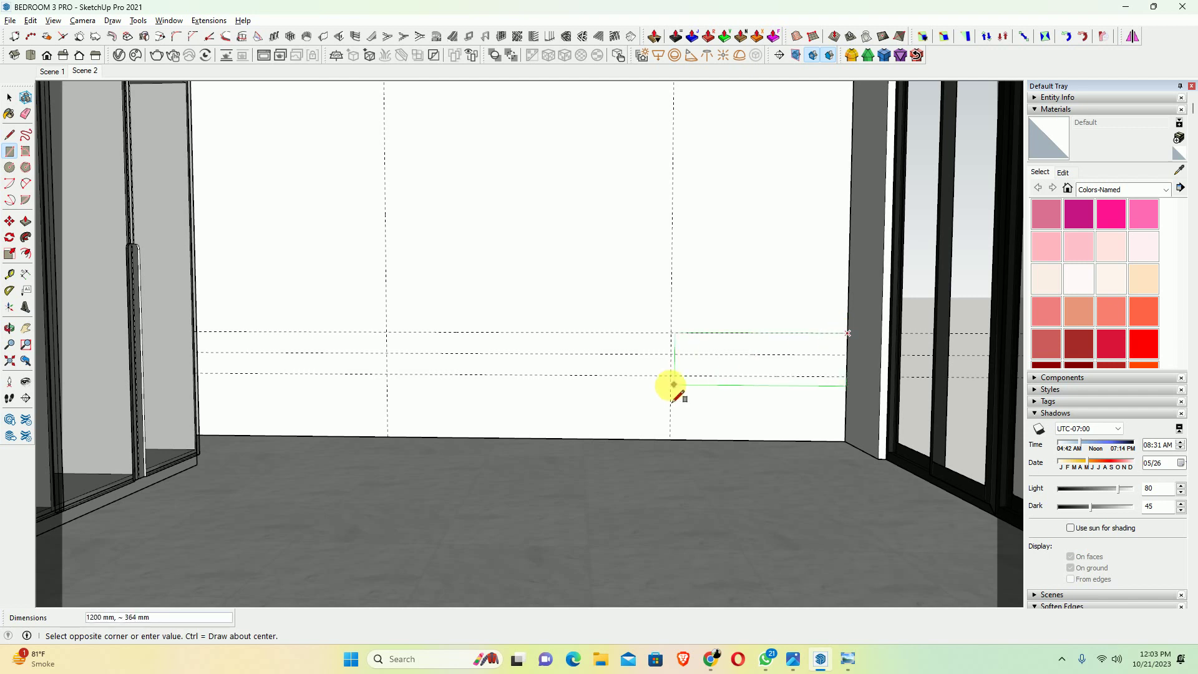
left_click(671, 354)
key("space")
Group the shelf rectangle, extrude it out from the wall, and reopen the reference photo
left_click(733, 349)
right_click(736, 353)
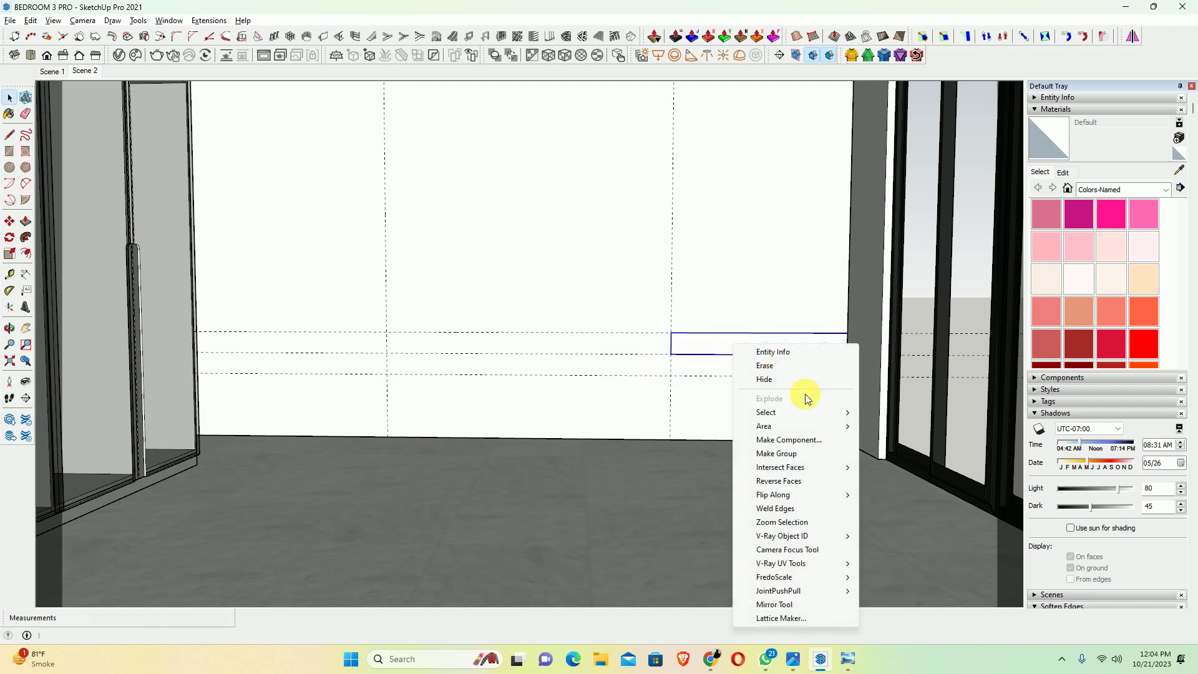
left_click(742, 455)
double_click(700, 344)
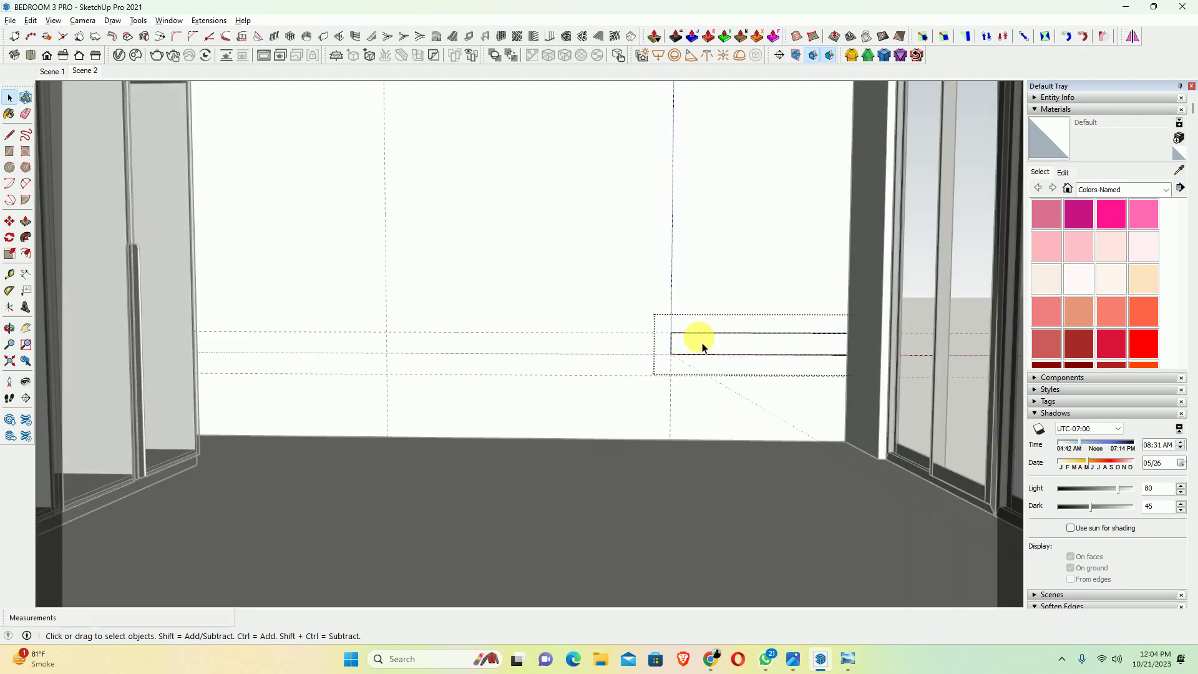
key("p")
left_click(688, 342)
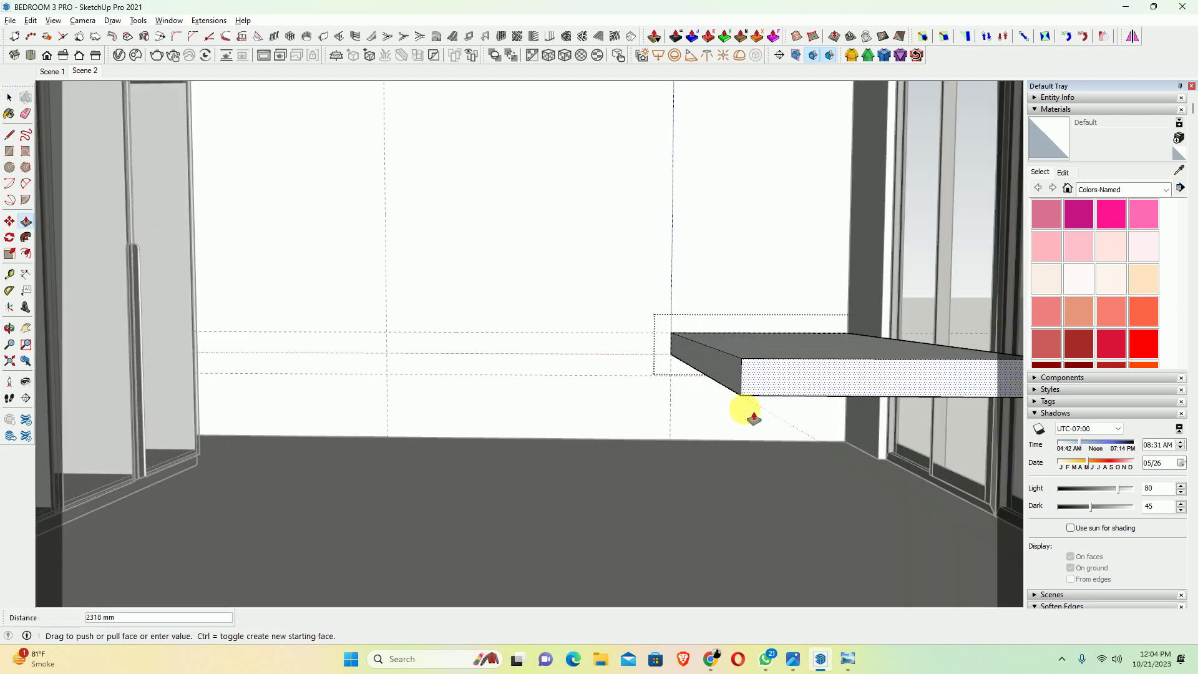
left_click_drag(753, 417, 770, 547)
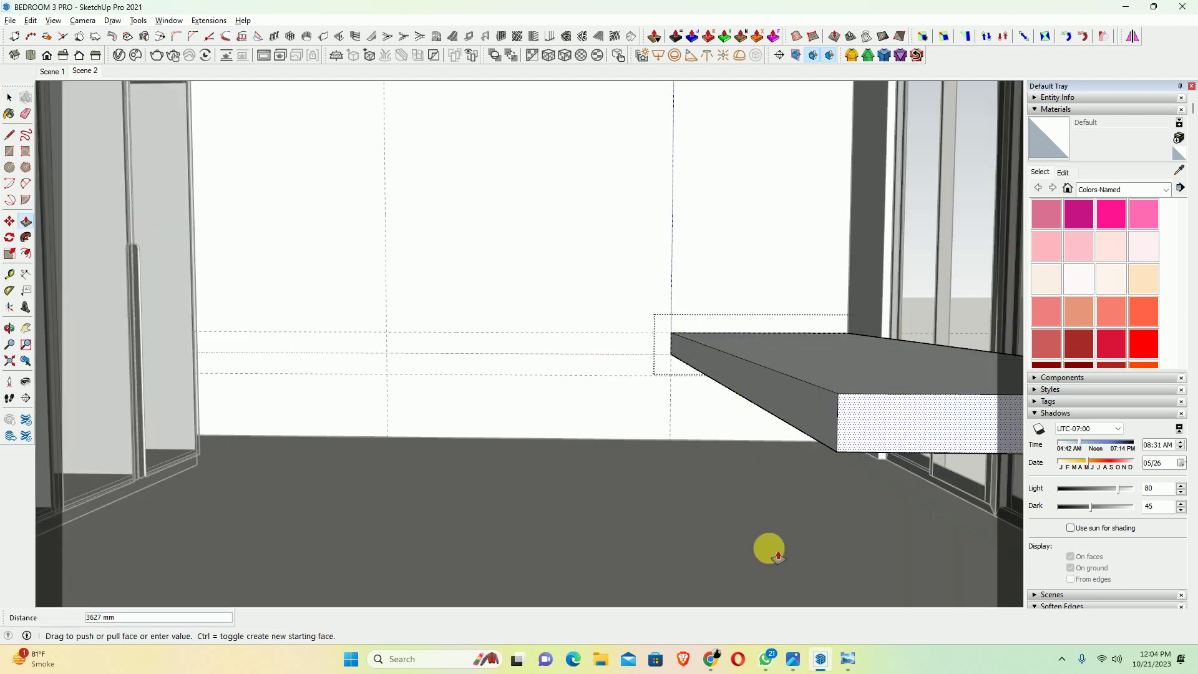
left_click(793, 659)
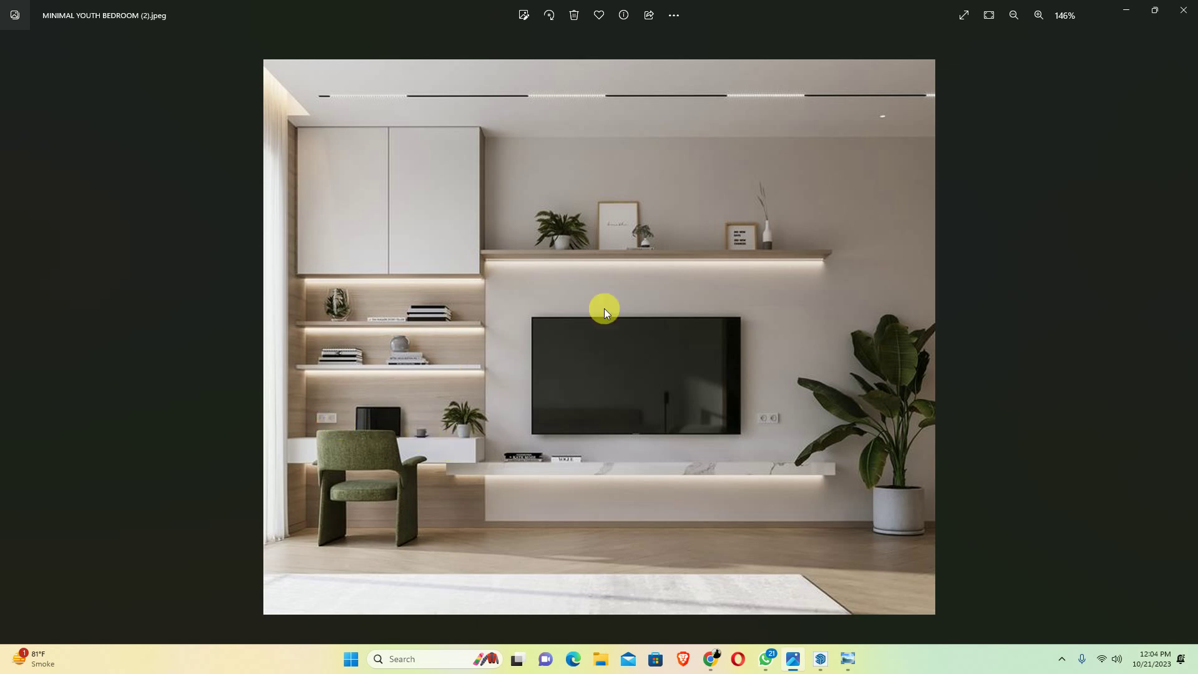
Extrude the floating shelf 500 mm from the back wall, orbit to check it, and reopen the reference photo
left_click(1126, 10)
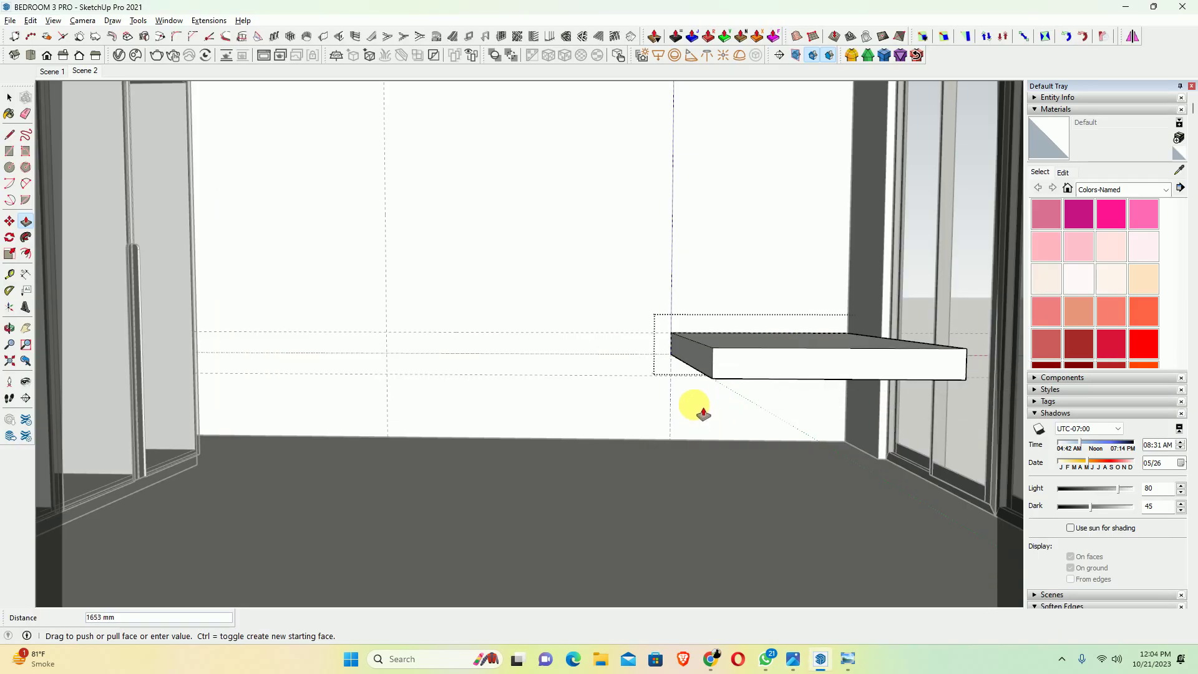
type("500")
key("Return")
mouse_move(767, 381)
middle_mouse_down()
mouse_move(934, 454)
mouse_move(755, 414)
middle_mouse_up()
key("space")
mouse_move(669, 379)
middle_mouse_down()
mouse_move(740, 387)
mouse_move(700, 348)
mouse_move(703, 406)
middle_mouse_up()
left_click(793, 659)
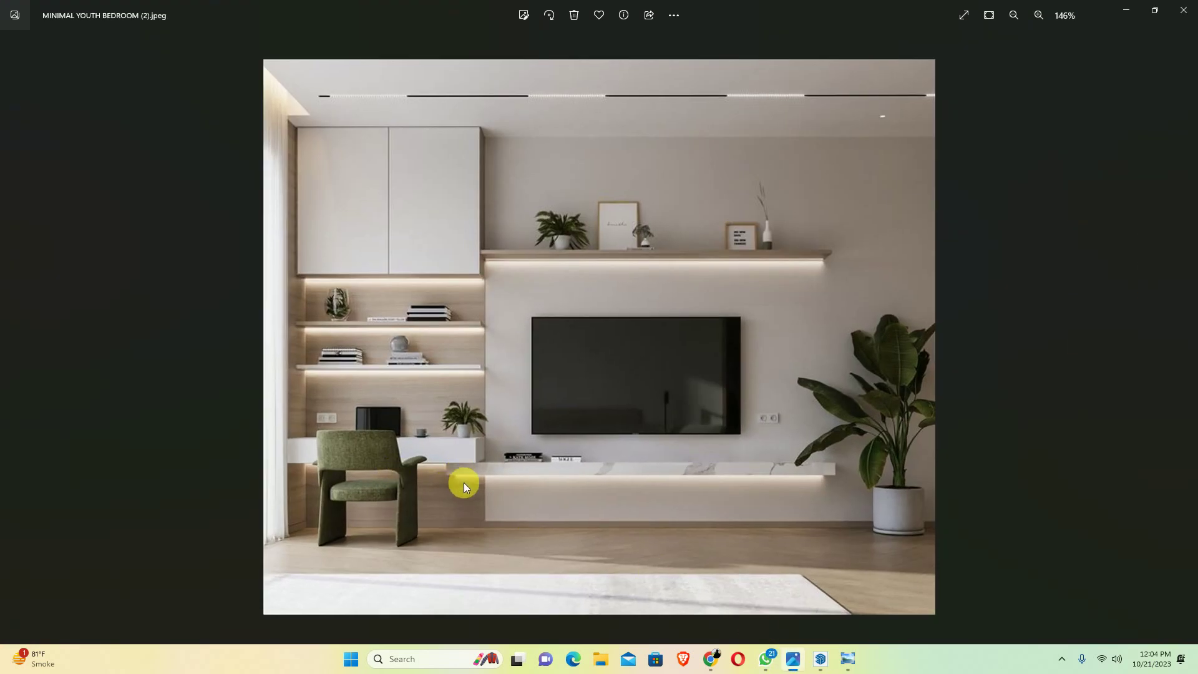
Start a tape-measure guide from the wall guide under the shelf, pulling it downward
left_click(1126, 10)
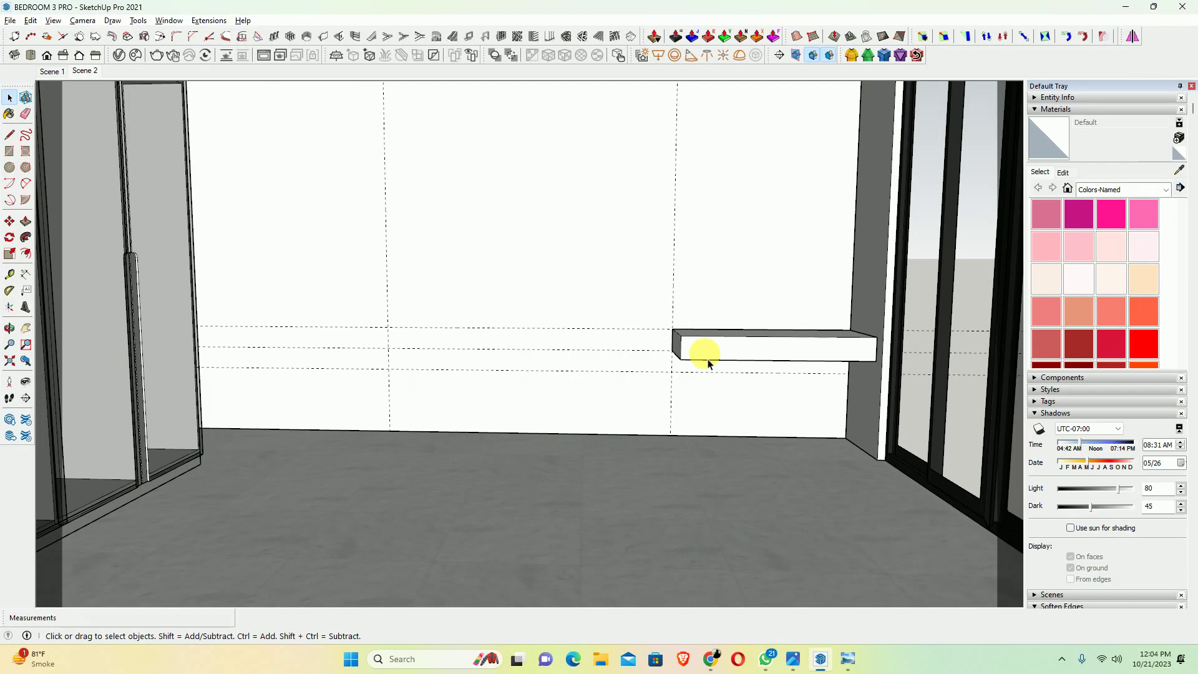
scroll(693, 318, "up", 1)
scroll(669, 367, "up", 2)
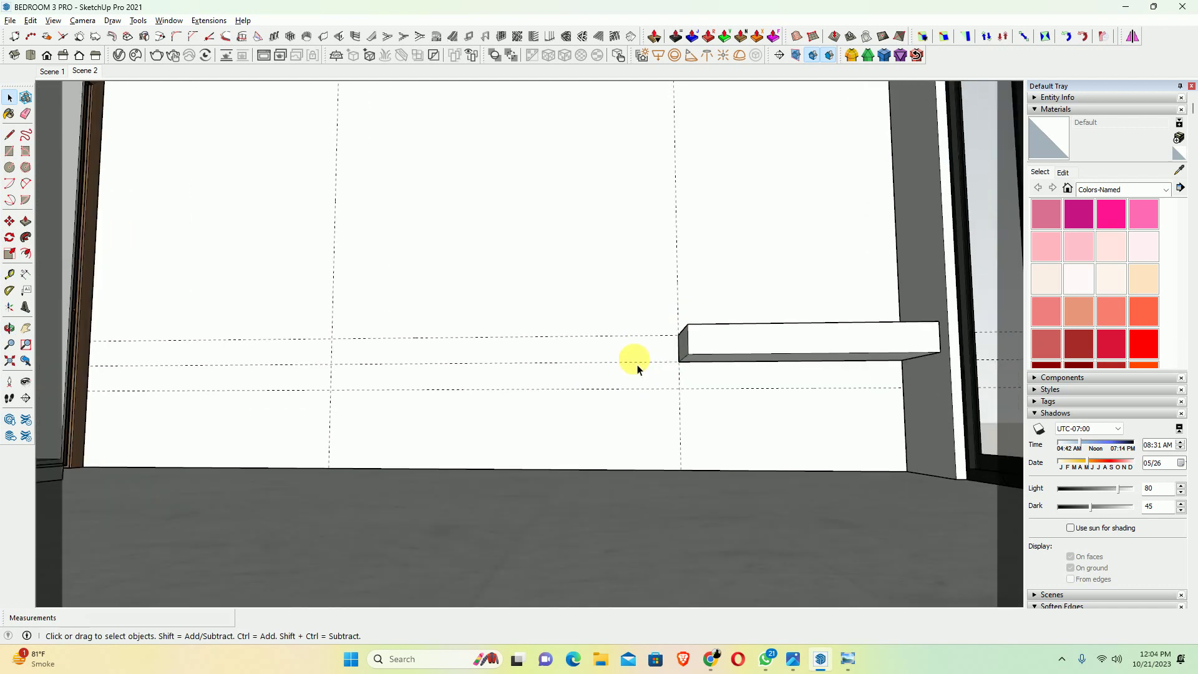
key("t")
scroll(621, 365, "up", 1)
left_click(602, 366)
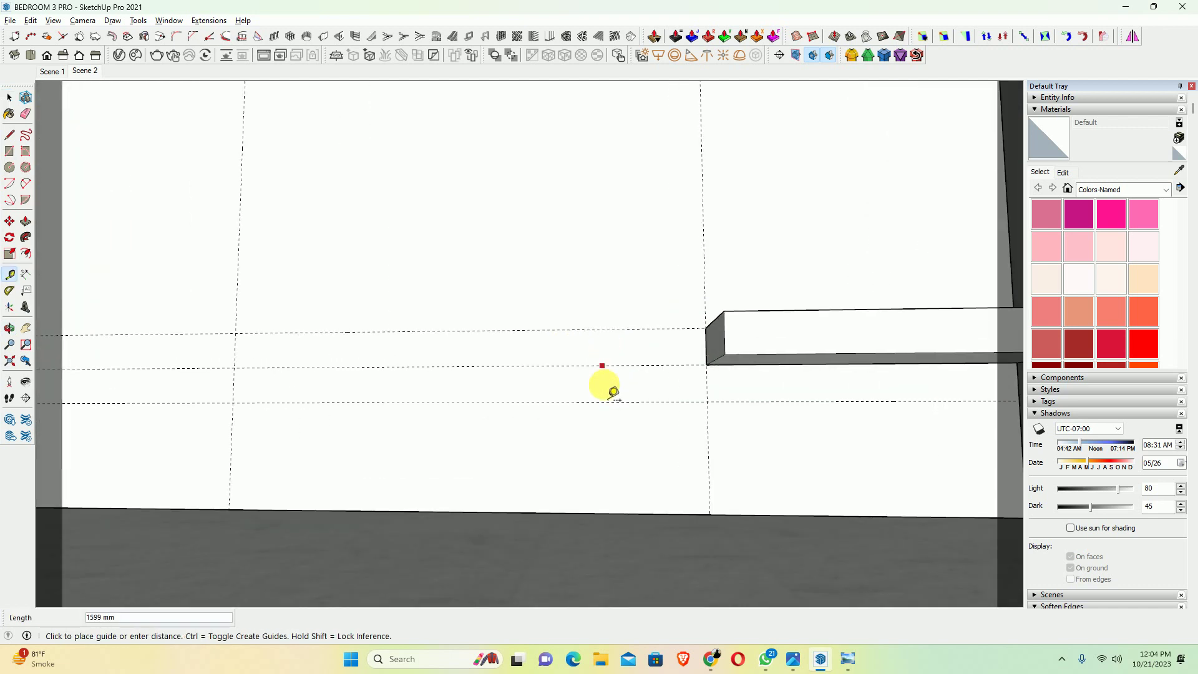
left_click(671, 537)
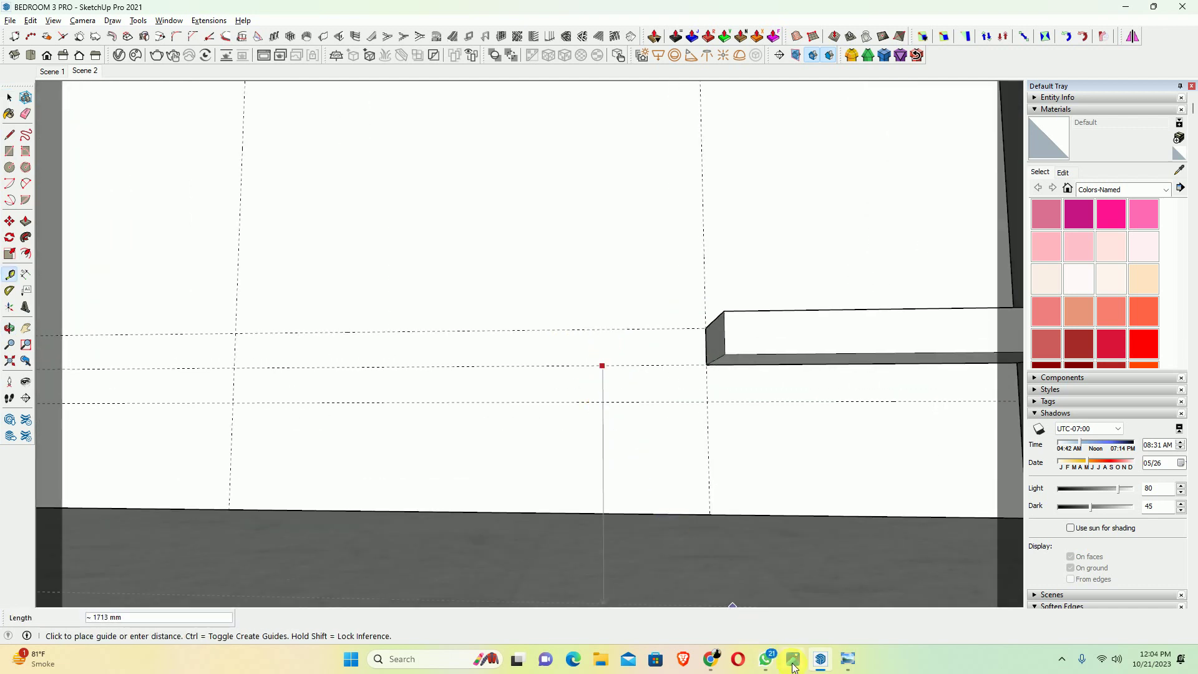
left_click(792, 659)
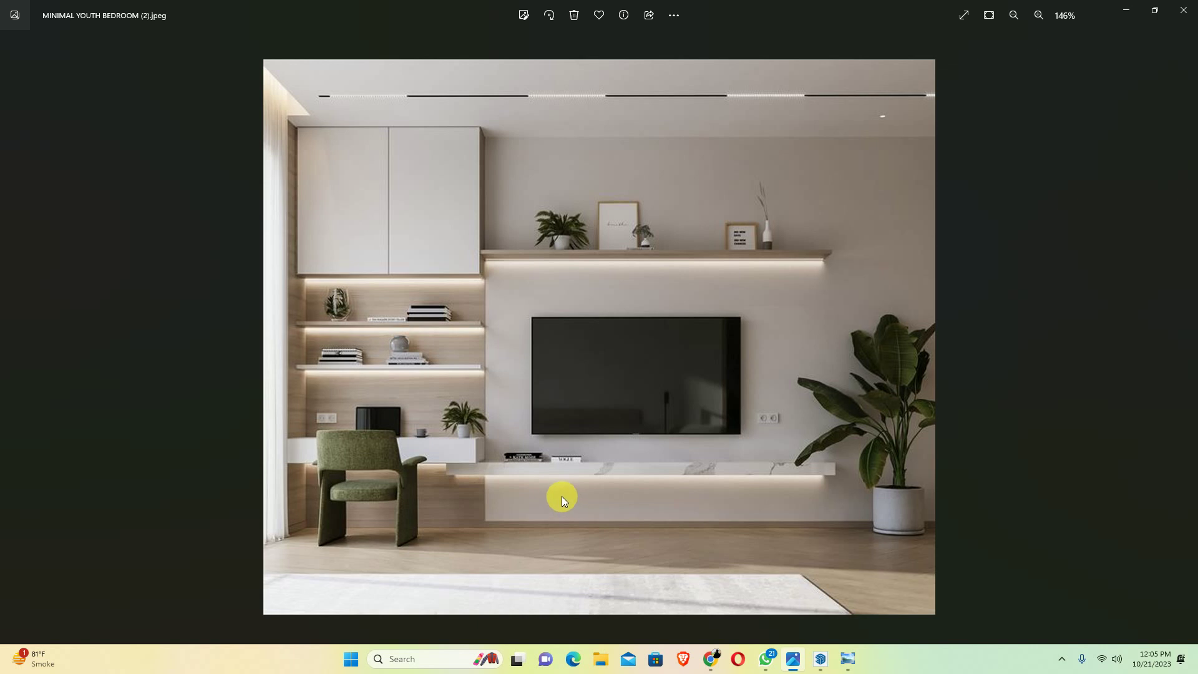
Place the new guide 300 mm below, then return to selecting and reopen the reference image
key("alt+Tab")
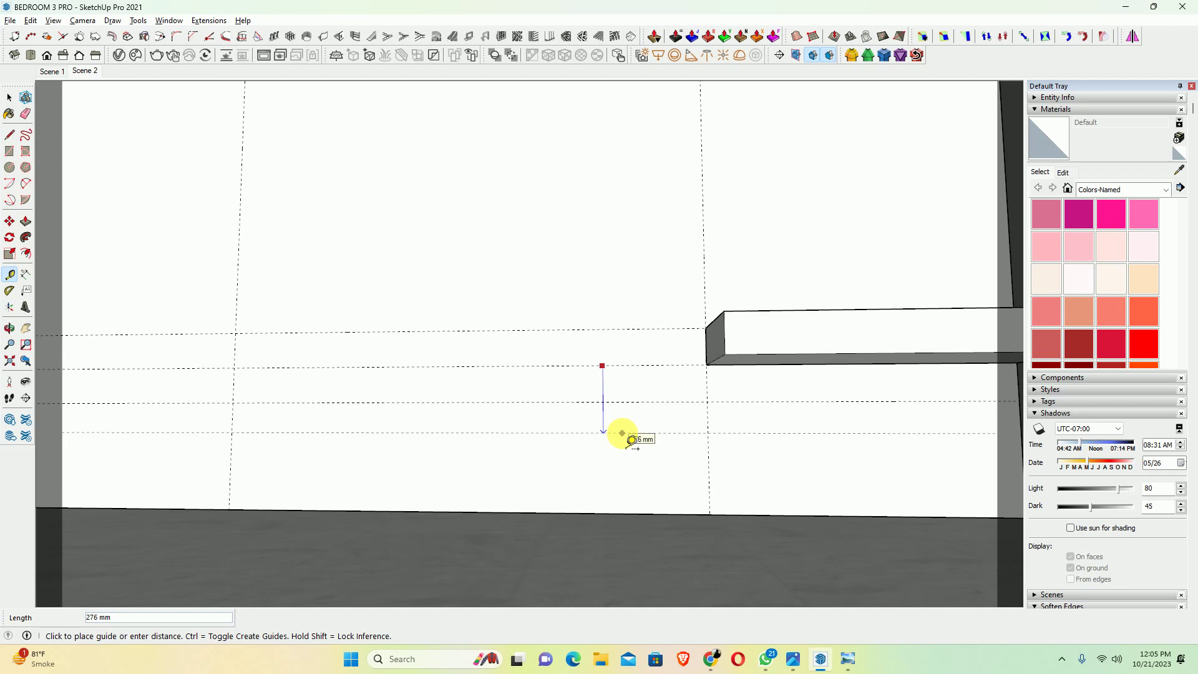
type("300")
key("Return")
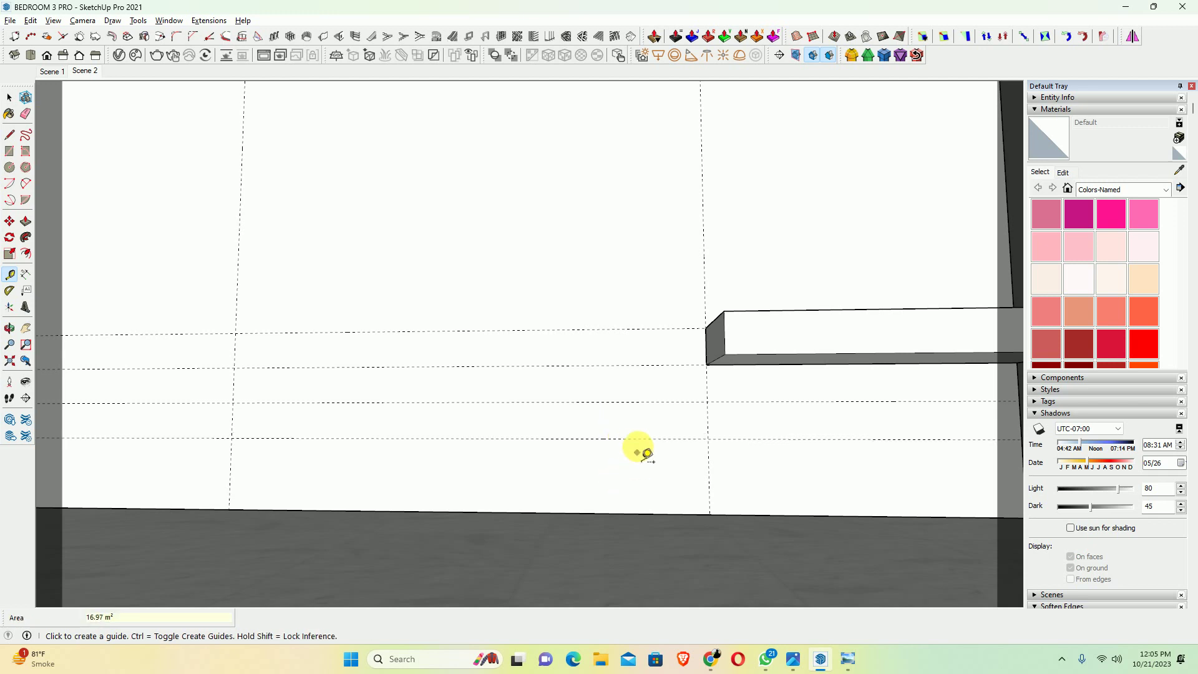
left_click(636, 439)
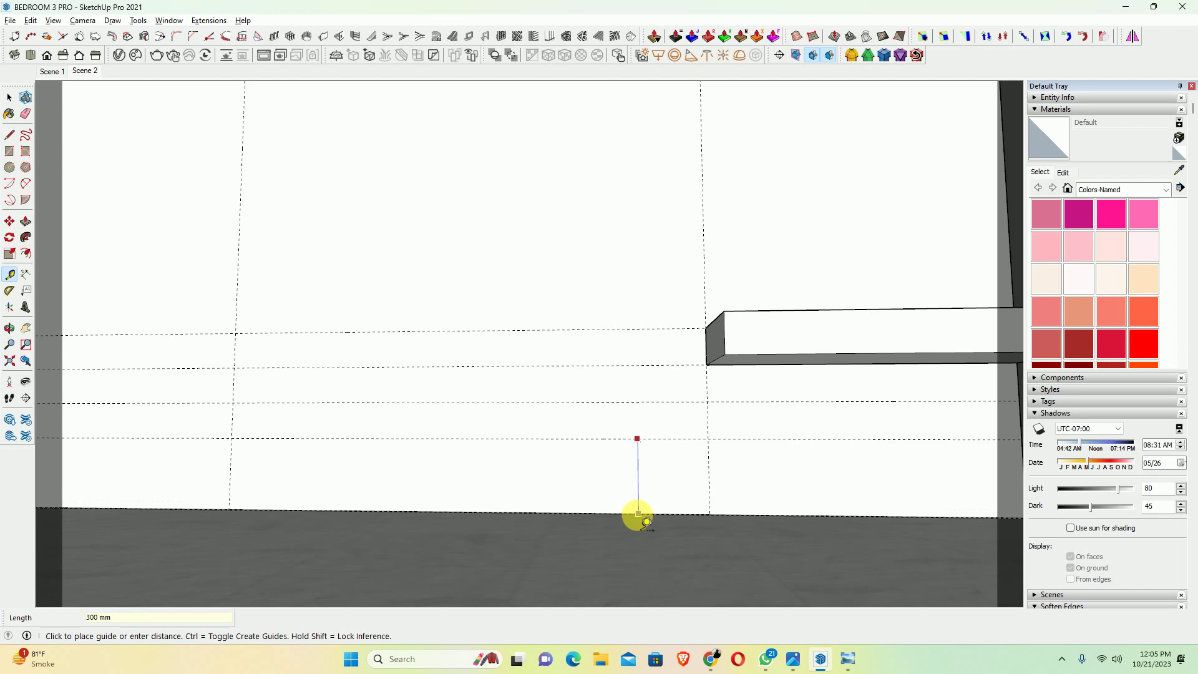
key("space")
scroll(623, 462, "down", 2)
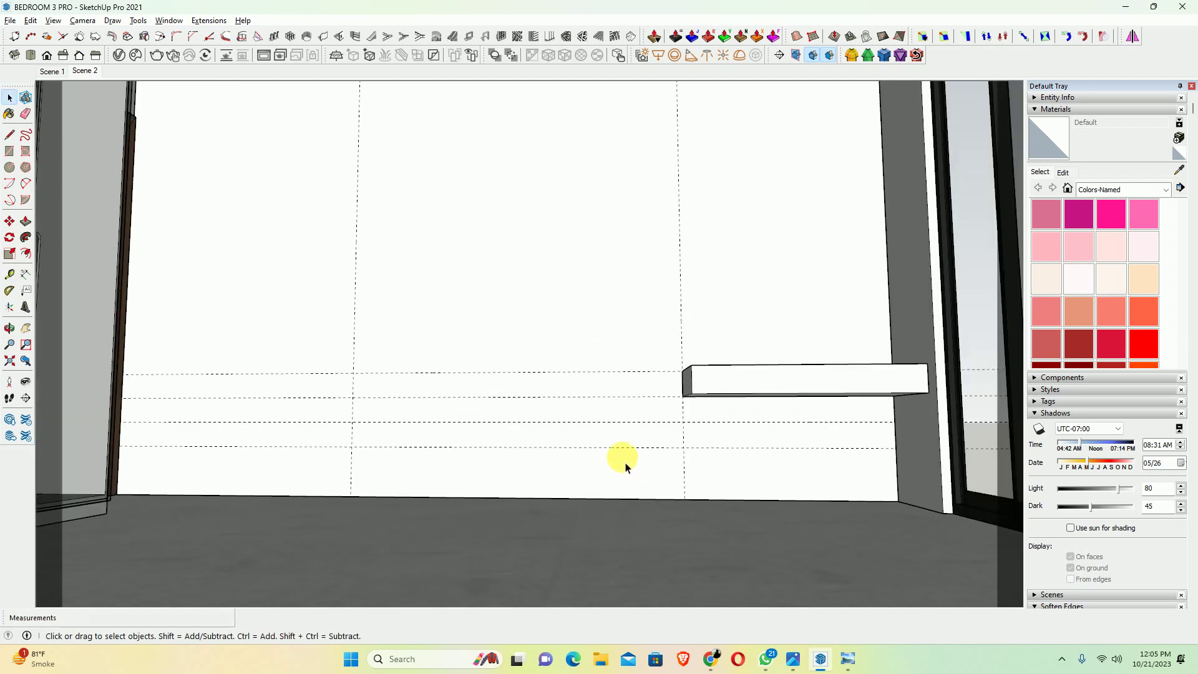
left_click(792, 666)
key("Right")
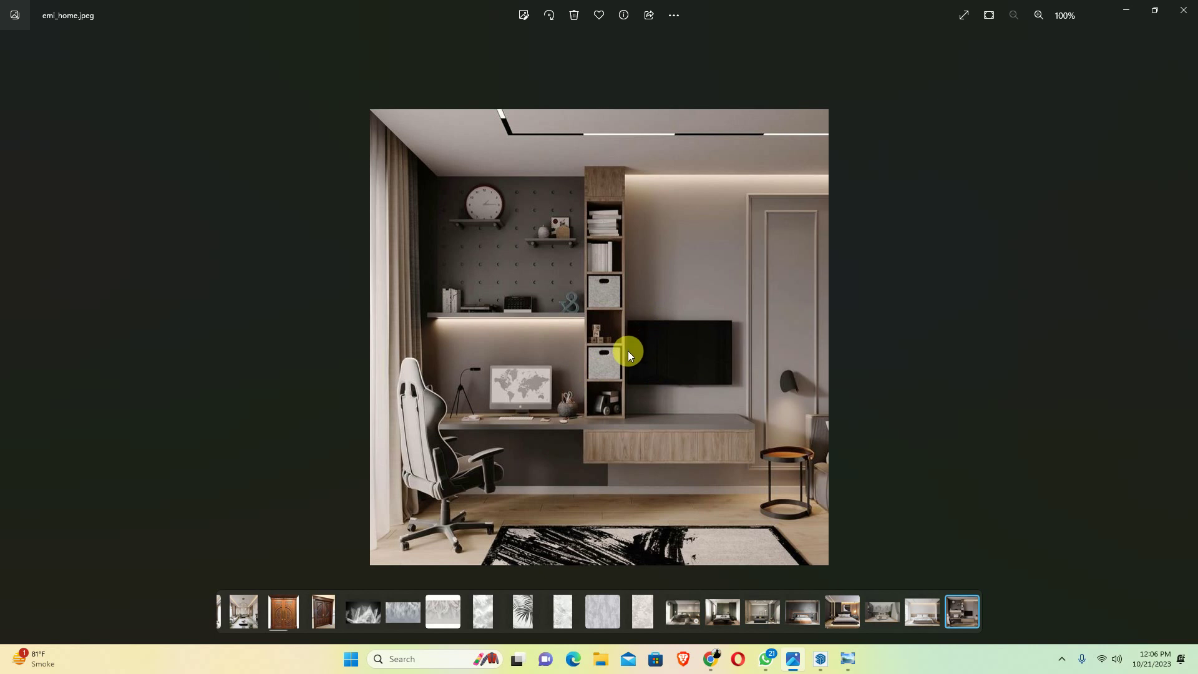
key("alt+F4")
Draw a 2000 by 300 mm cabinet outline from a guide intersection and make it a group
key("space")
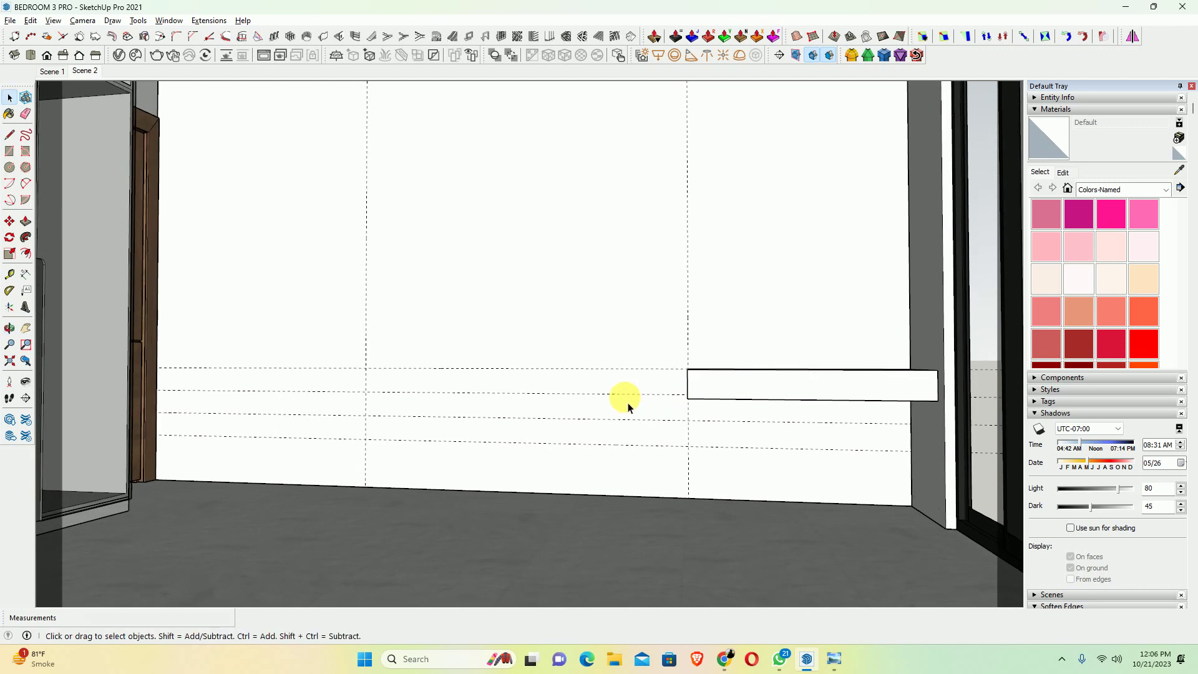
scroll(615, 424, "up", 1)
key("e")
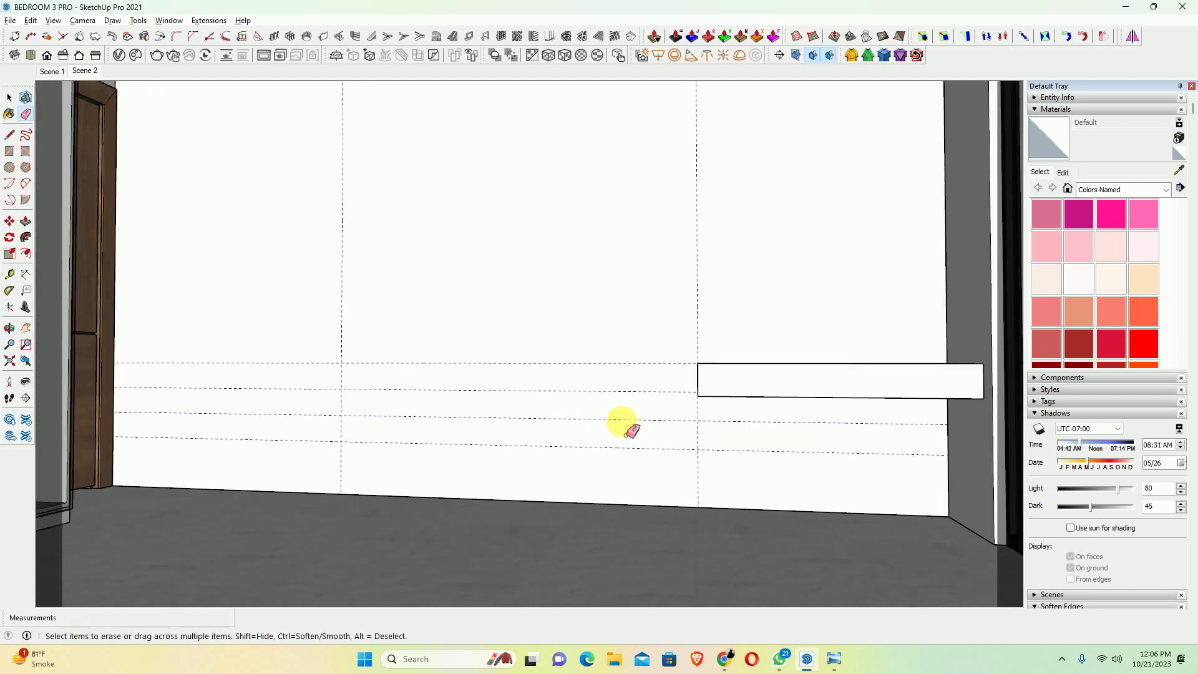
middle_click_drag(517, 396, 557, 404)
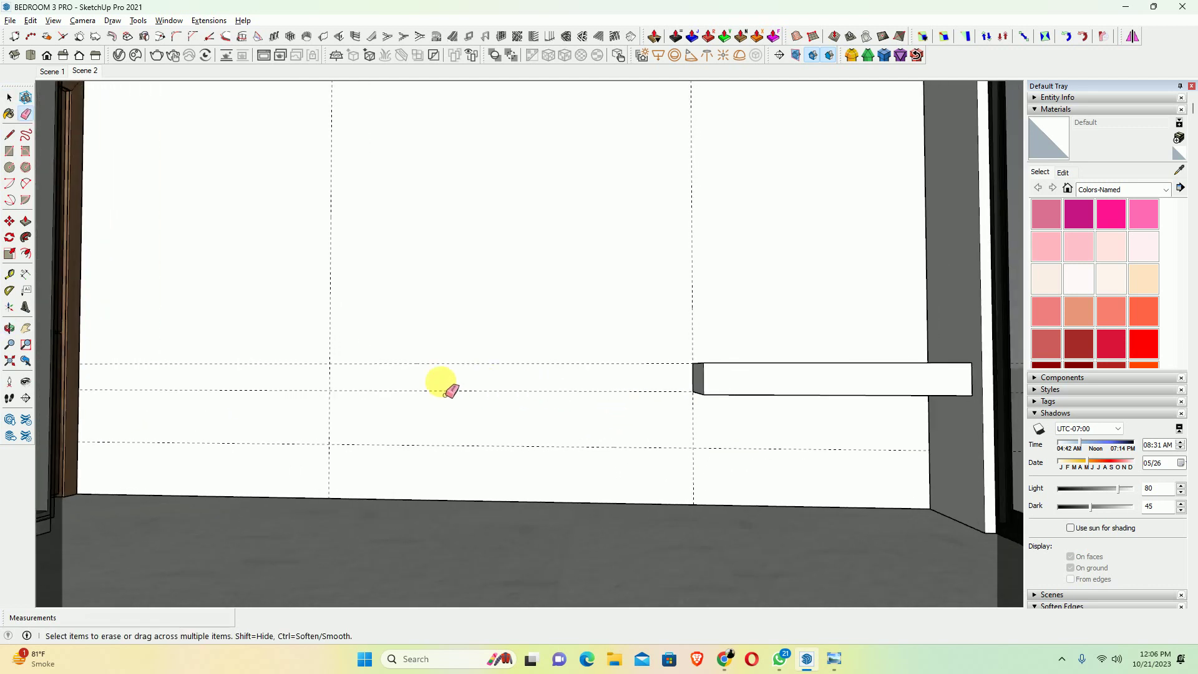
key("r")
left_click(329, 391)
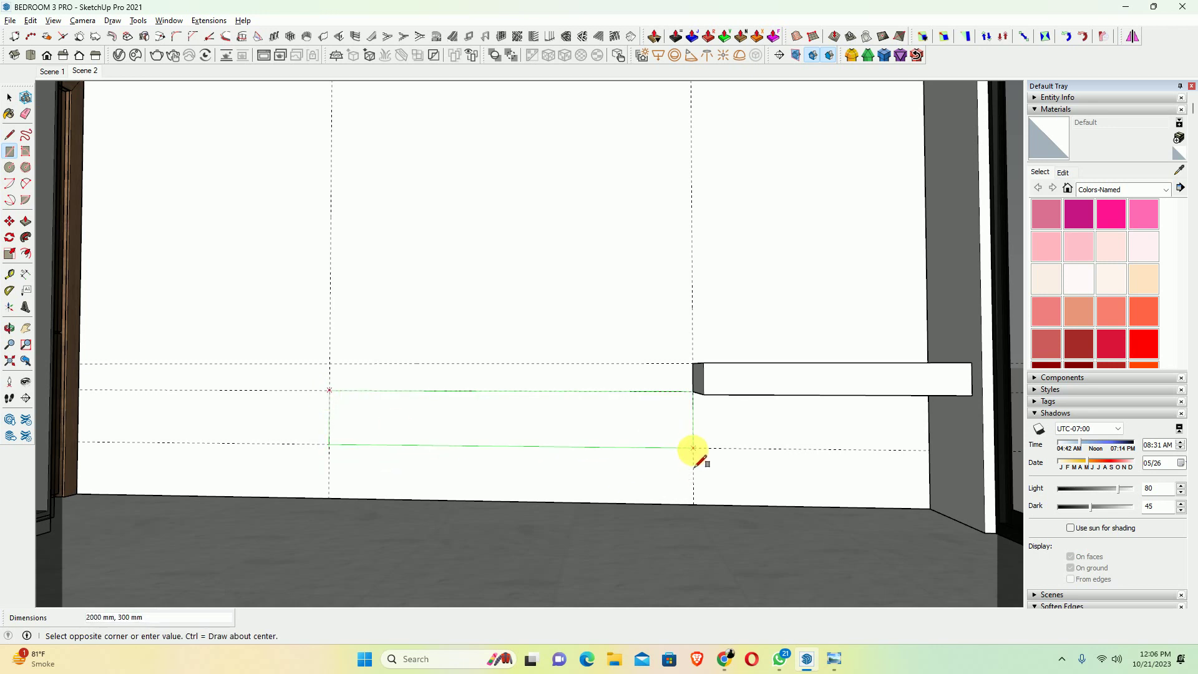
left_click(693, 447)
key("space")
right_click(576, 412)
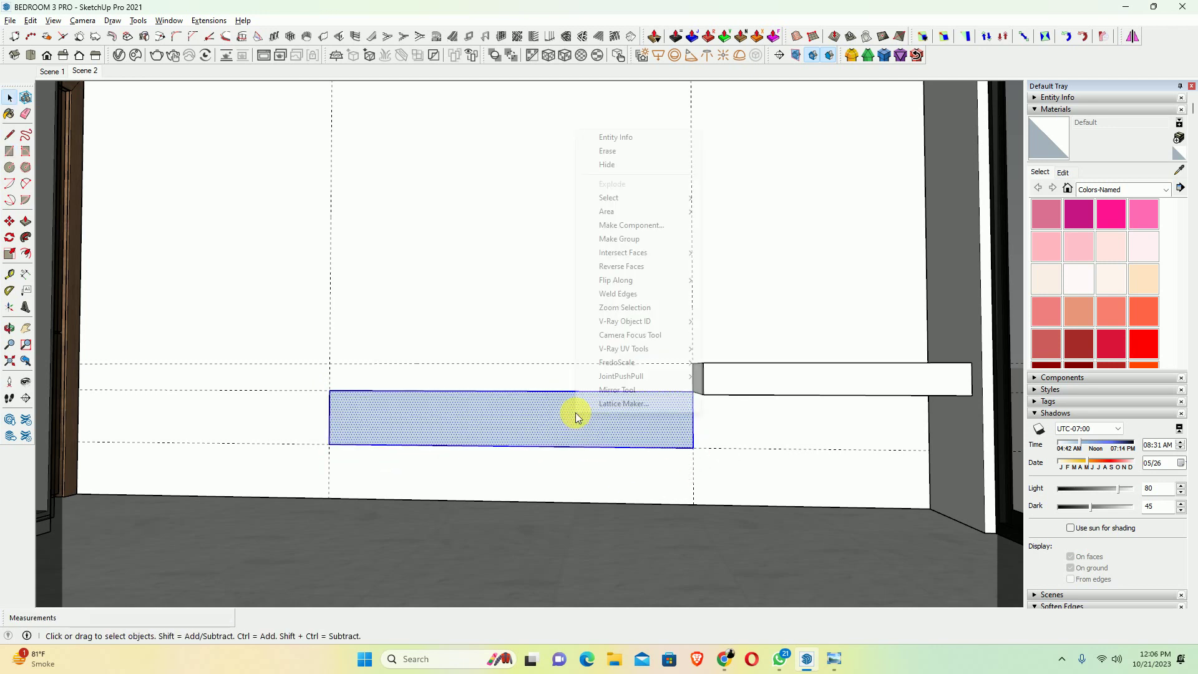
left_click(618, 238)
mouse_move(532, 422)
middle_mouse_down()
mouse_move(548, 419)
mouse_move(501, 455)
middle_mouse_up()
Push/pull the grouped cabinet face 300 mm into a box and orbit to inspect it
key("p")
left_click(618, 435)
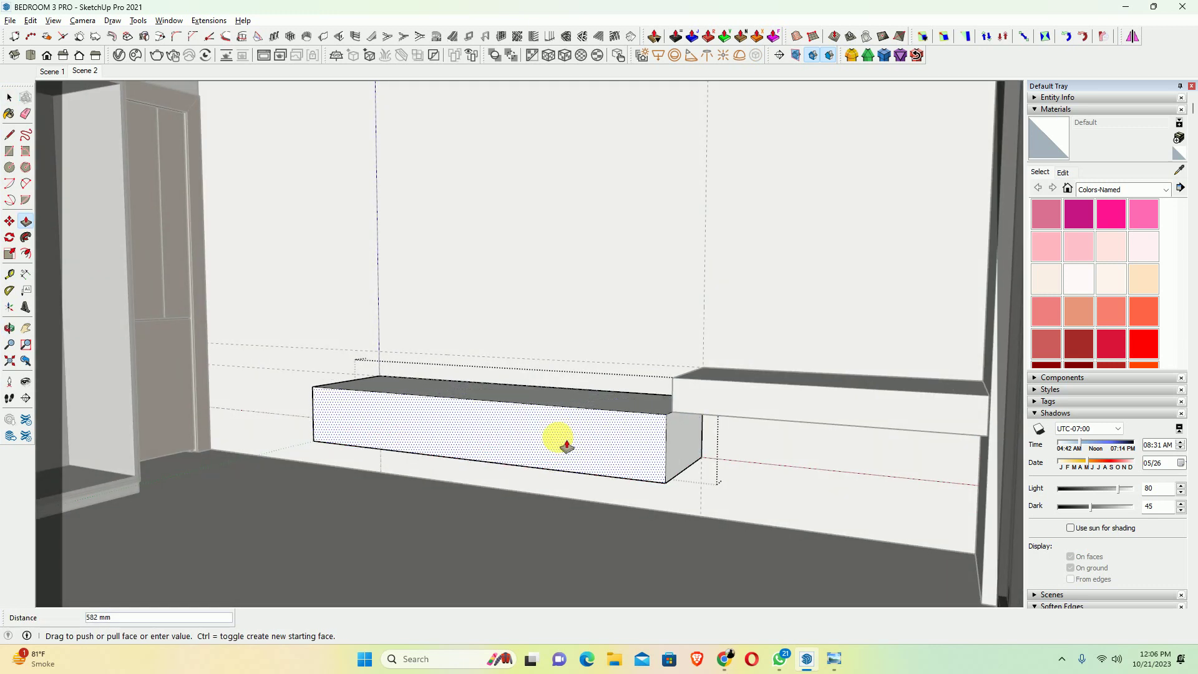
type("30")
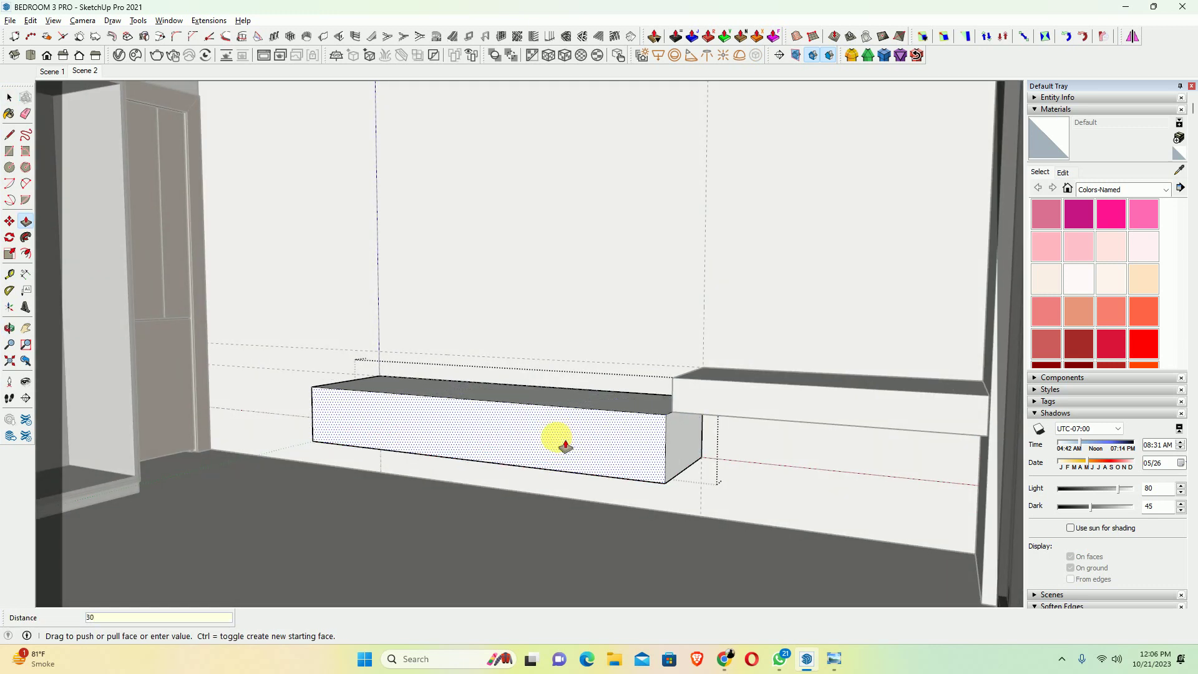
key("Return")
mouse_move(636, 401)
middle_mouse_down()
mouse_move(570, 476)
mouse_move(812, 430)
mouse_move(792, 430)
middle_mouse_up()
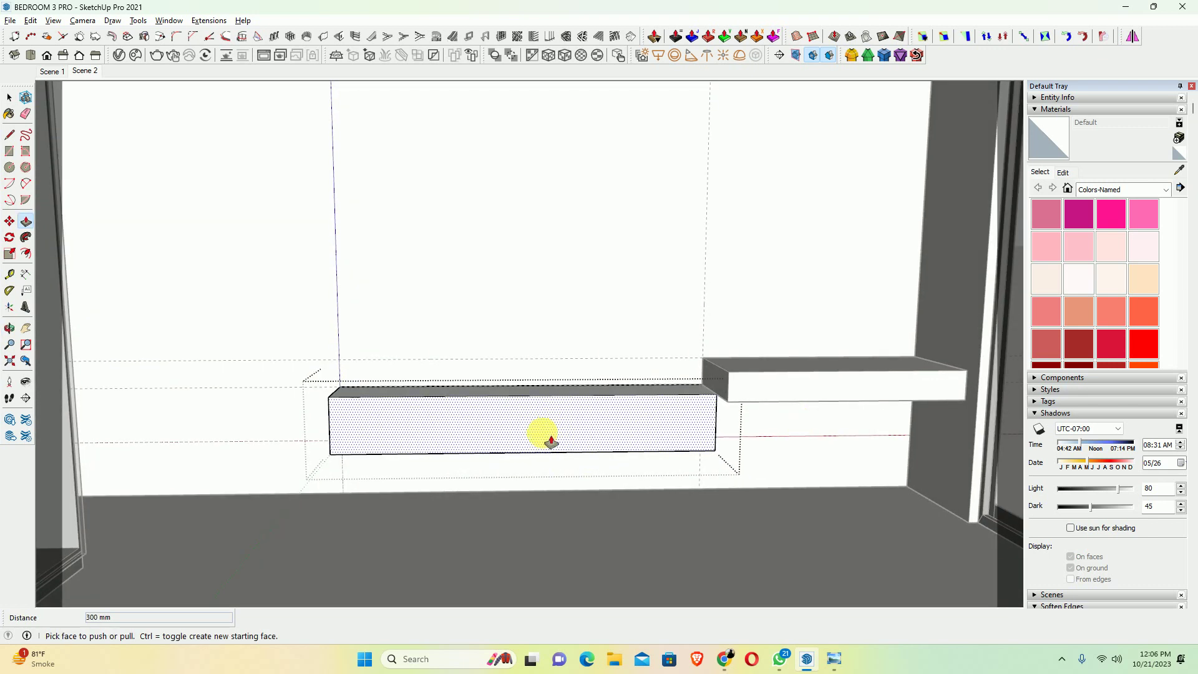
mouse_move(556, 446)
middle_mouse_down()
mouse_move(604, 446)
mouse_move(567, 427)
mouse_move(680, 492)
middle_mouse_up()
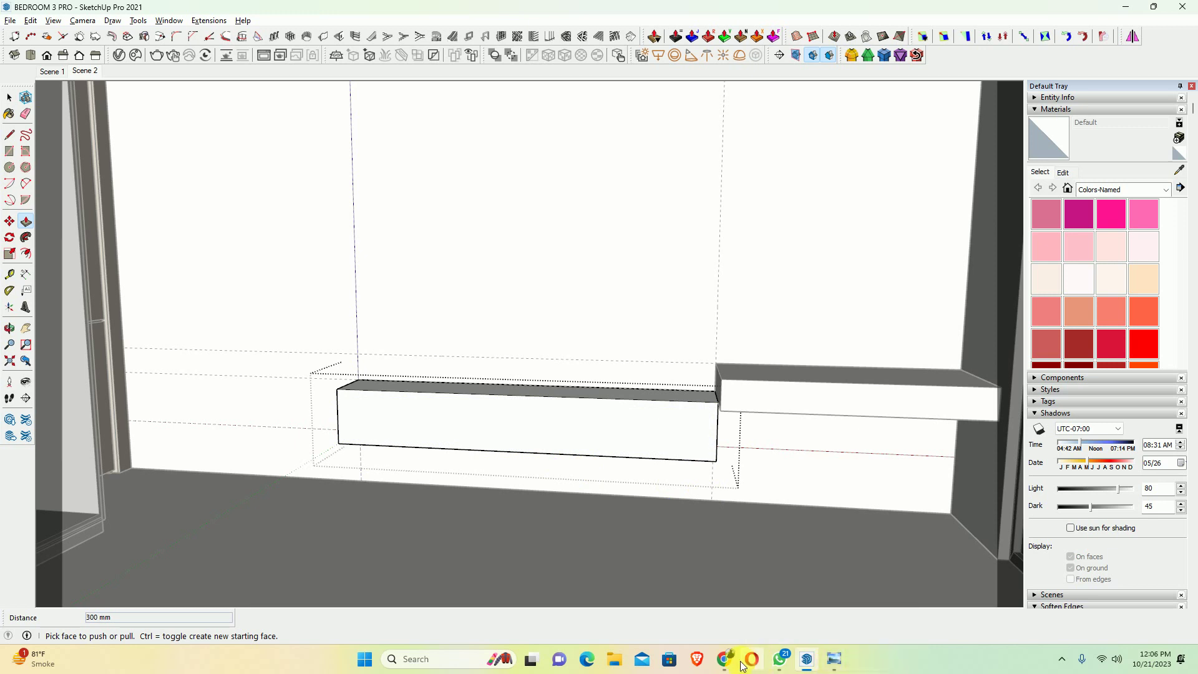
mouse_move(779, 659)
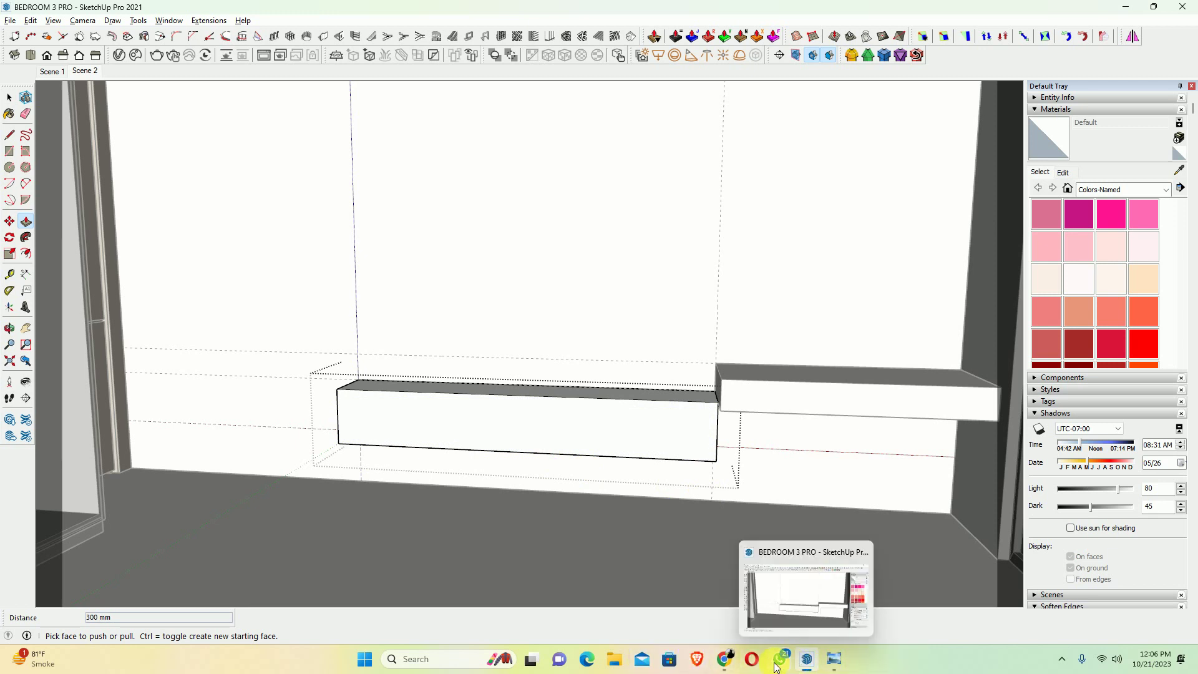
left_click(613, 660)
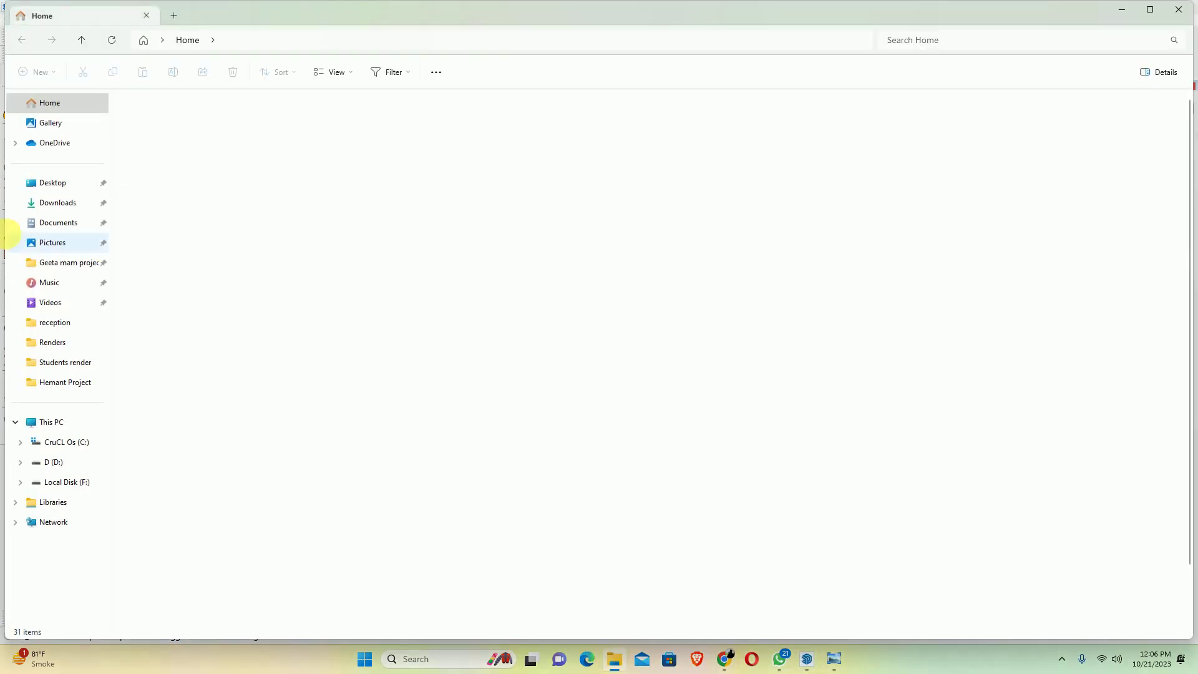
Browse the Downloads folder and open MINIMAL YOUTH BEDROOM (1).jpeg in Photos
left_click(58, 204)
scroll(540, 324, "down", 3)
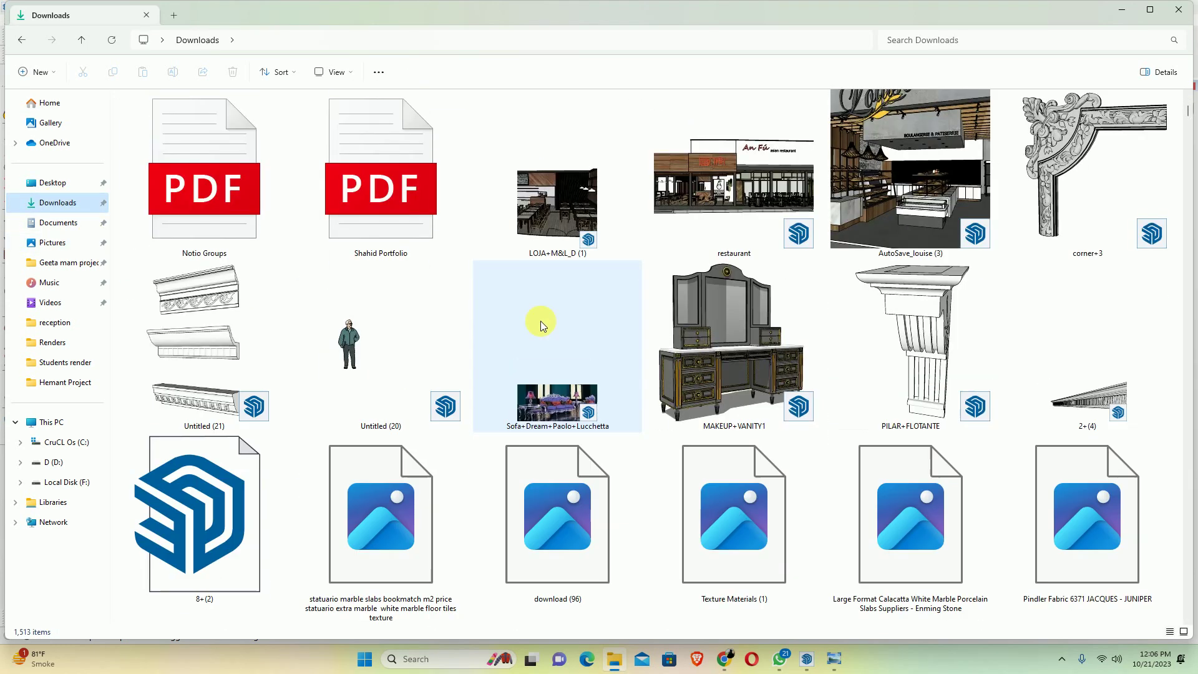
scroll(561, 330, "down", 10)
scroll(572, 349, "down", 3)
scroll(574, 362, "down", 10)
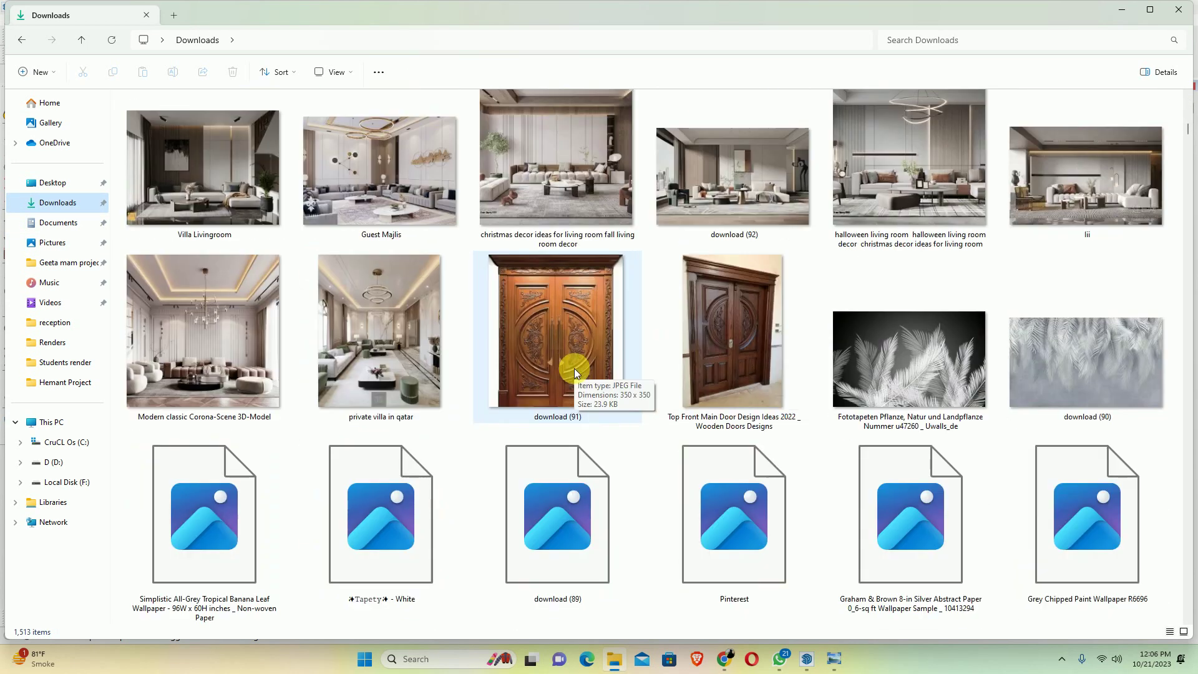
scroll(575, 369, "down", 3)
scroll(589, 372, "up", 2)
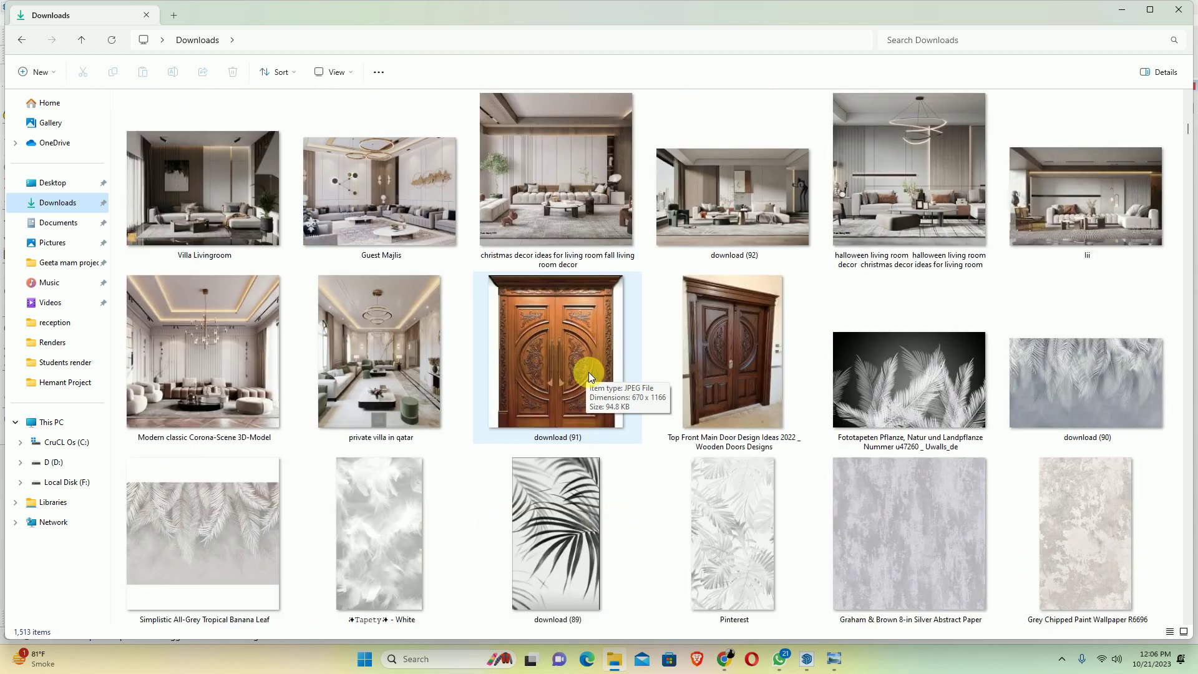
scroll(436, 374, "down", 2)
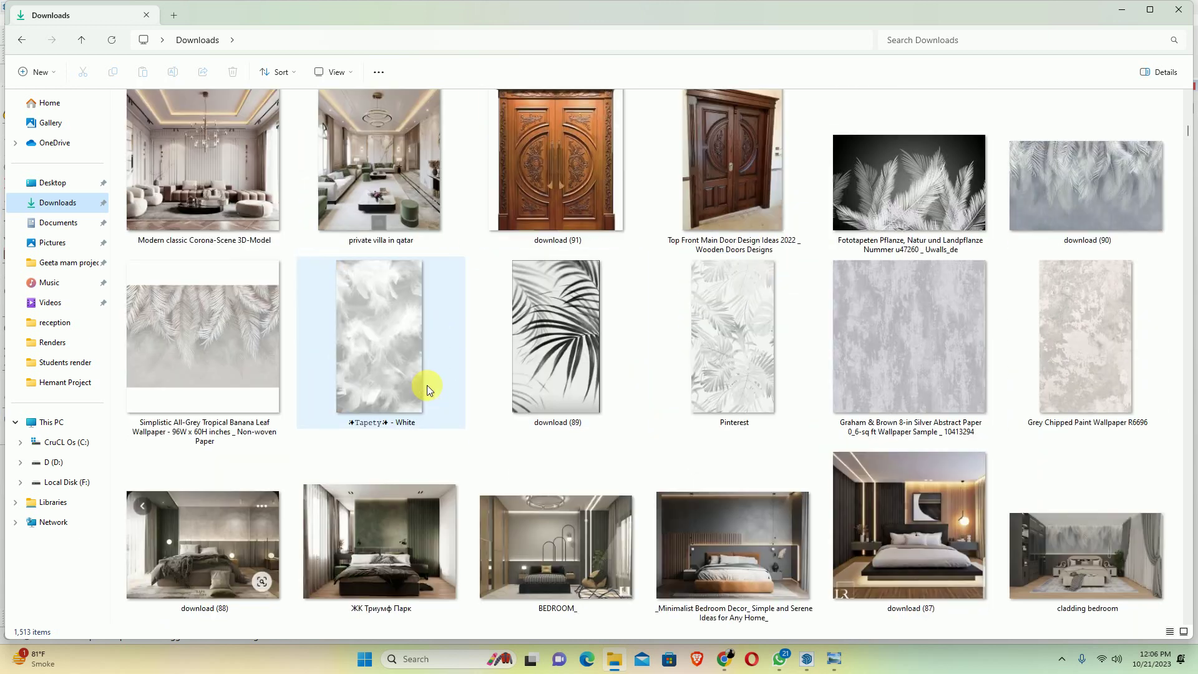
scroll(426, 384, "down", 4)
scroll(426, 385, "down", 2)
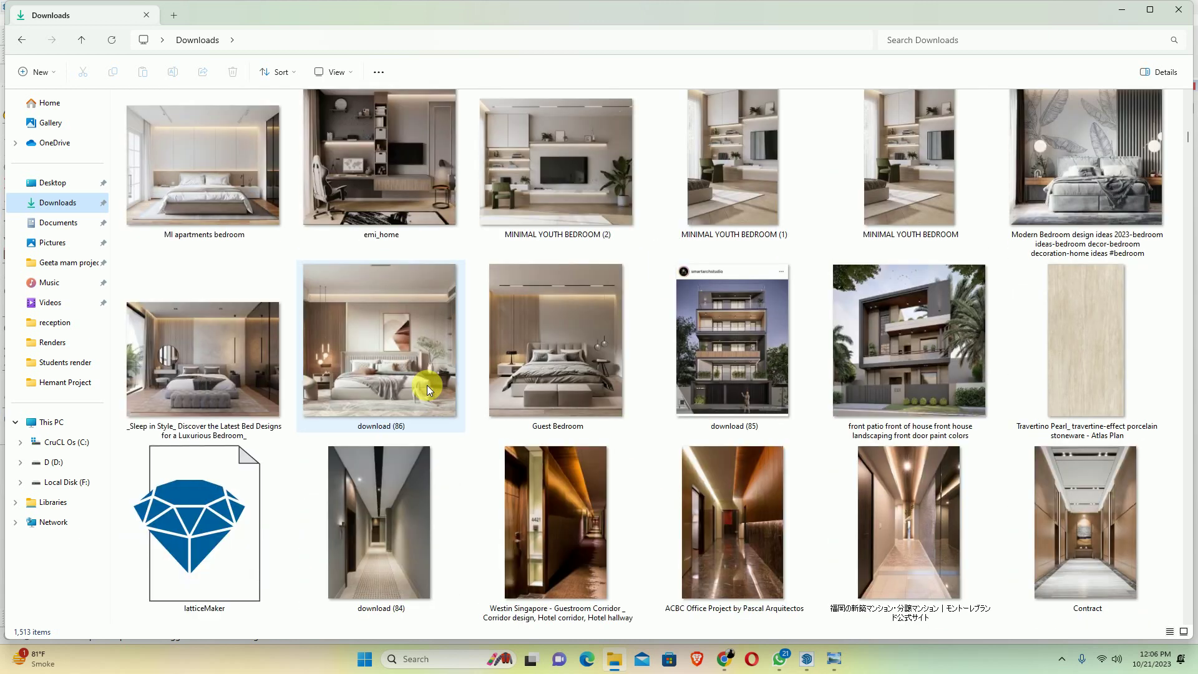
scroll(427, 384, "down", 2)
scroll(426, 384, "down", 2)
scroll(426, 387, "up", 1)
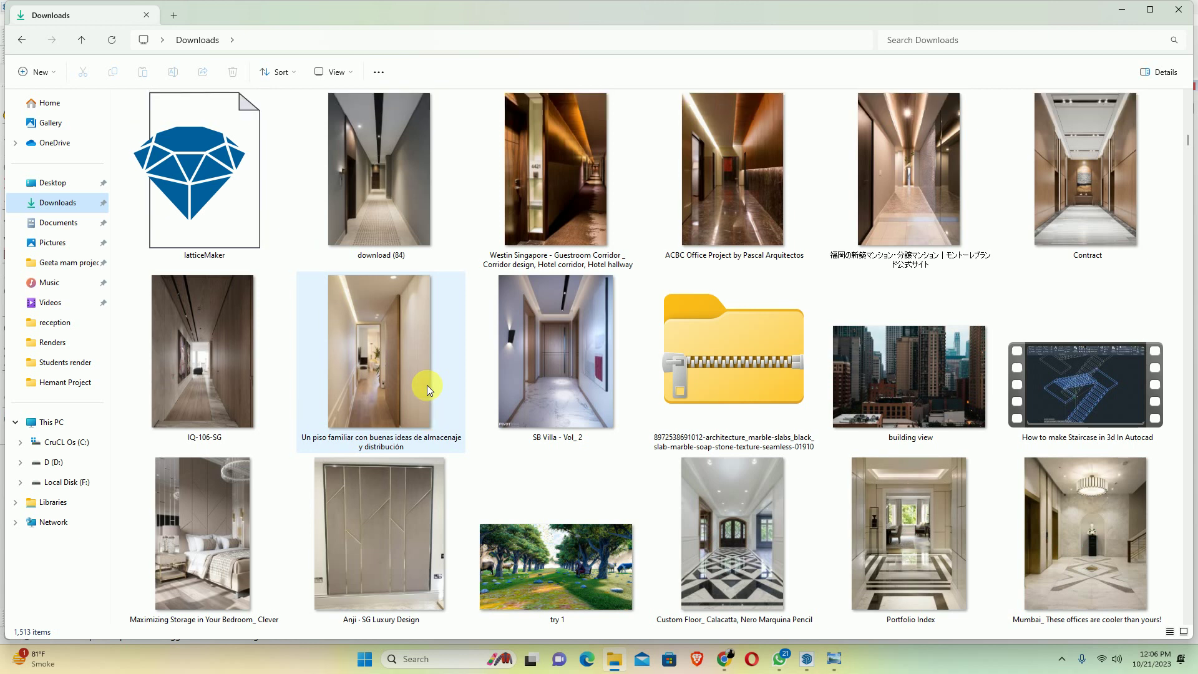
scroll(426, 387, "up", 2)
scroll(426, 387, "up", 2)
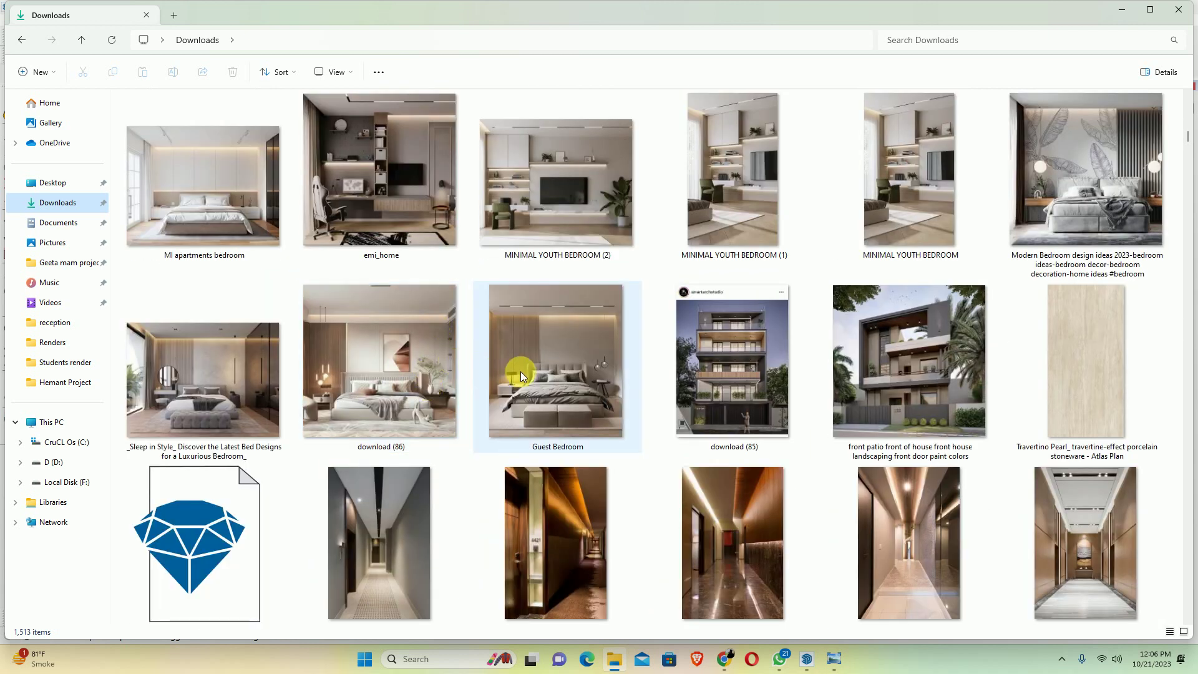
double_click(757, 199)
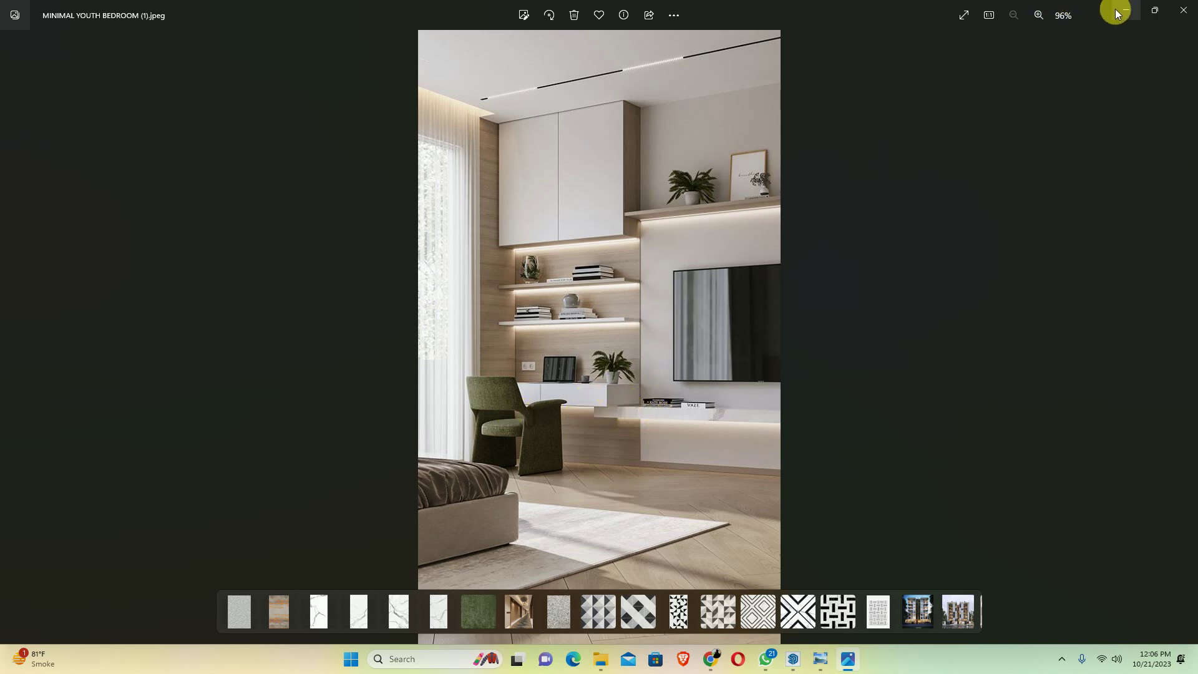
Cancel an attempted cabinet stretch and switch Photos to the MINIMAL YOUTH BEDROOM (2) image
left_click(1182, 10)
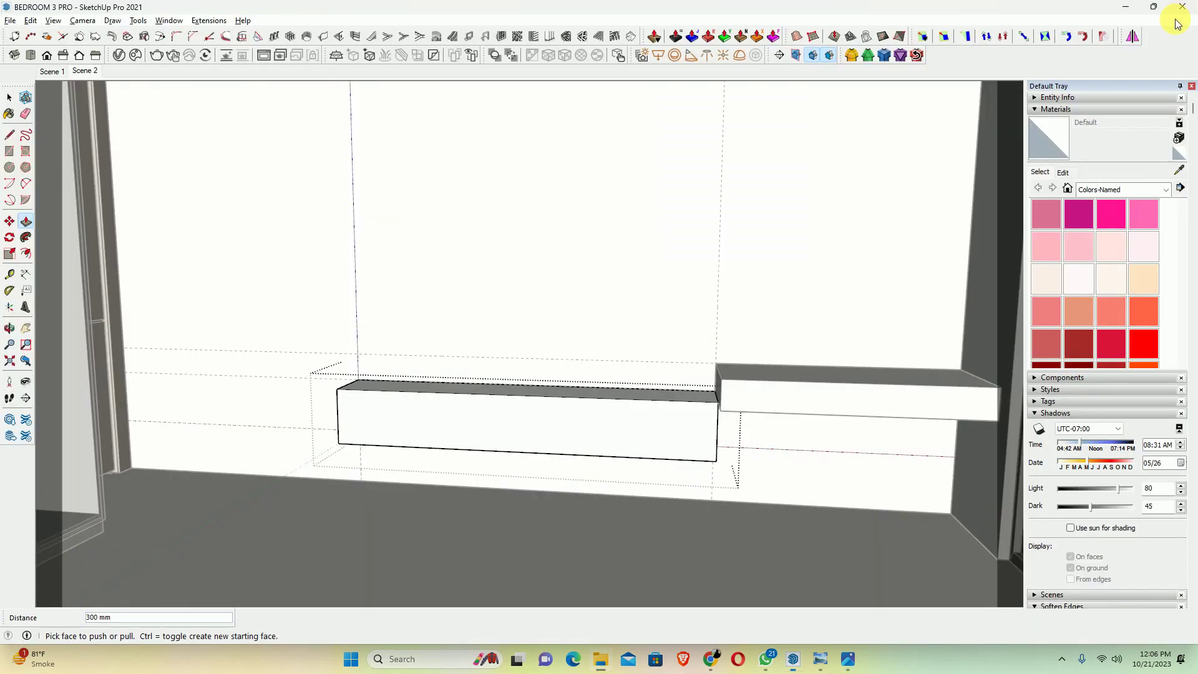
left_click_drag(727, 446, 768, 443)
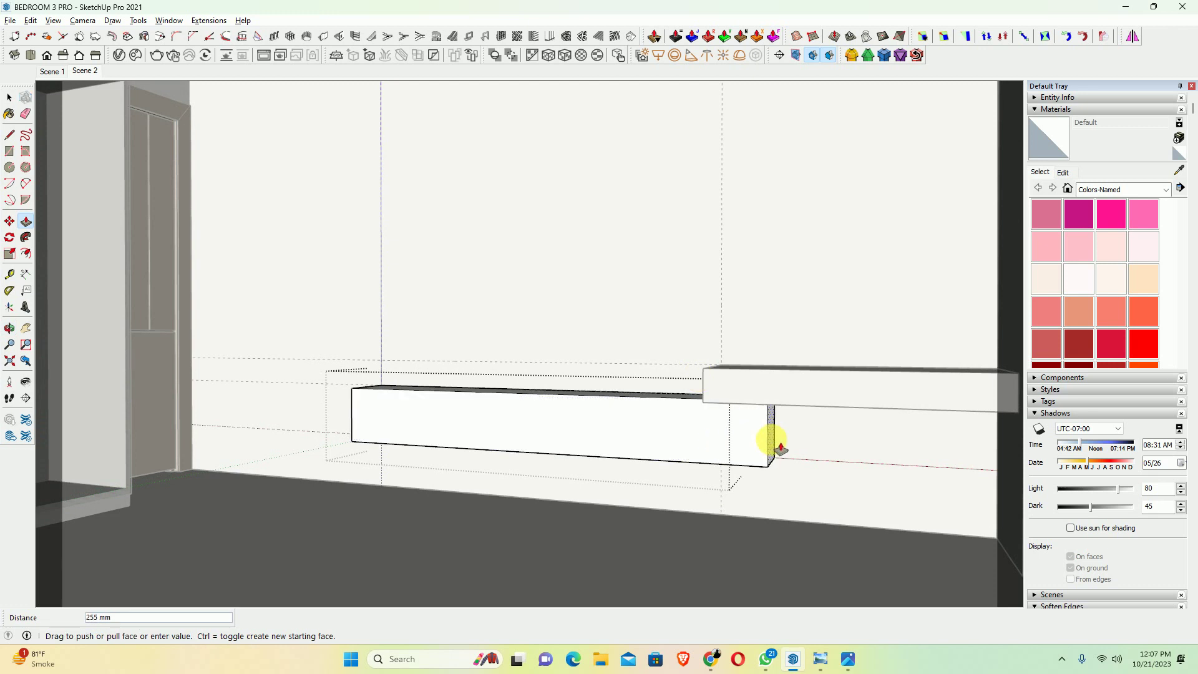
key("space")
left_click(849, 659)
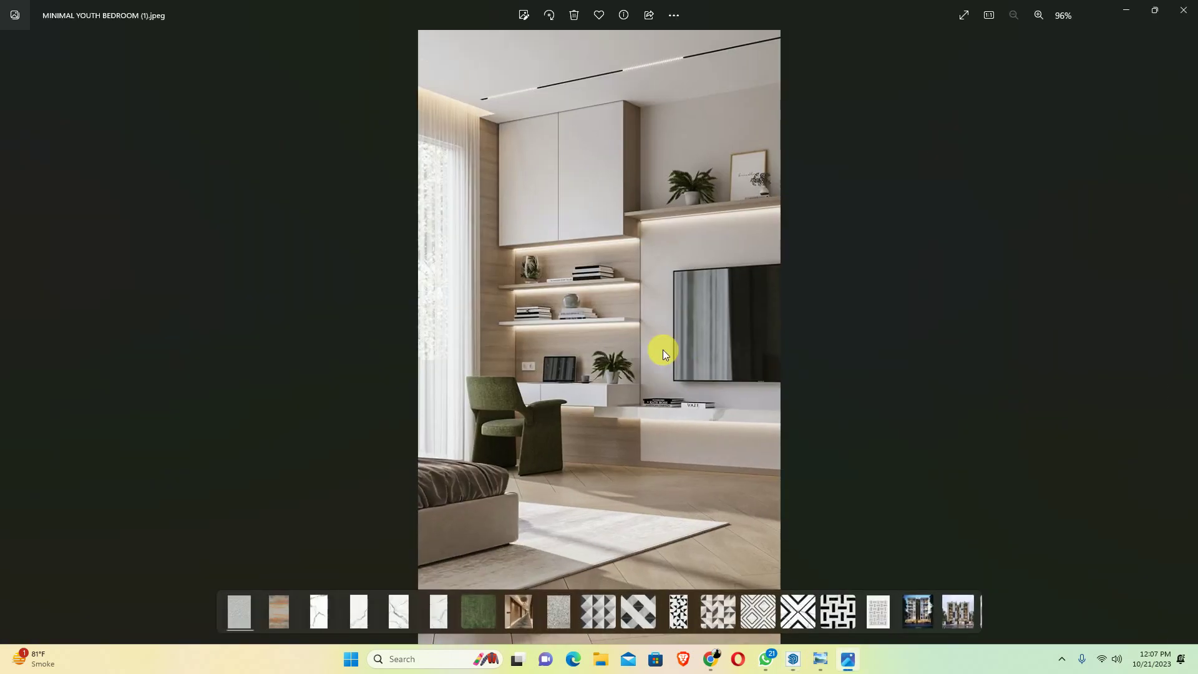
key("Left")
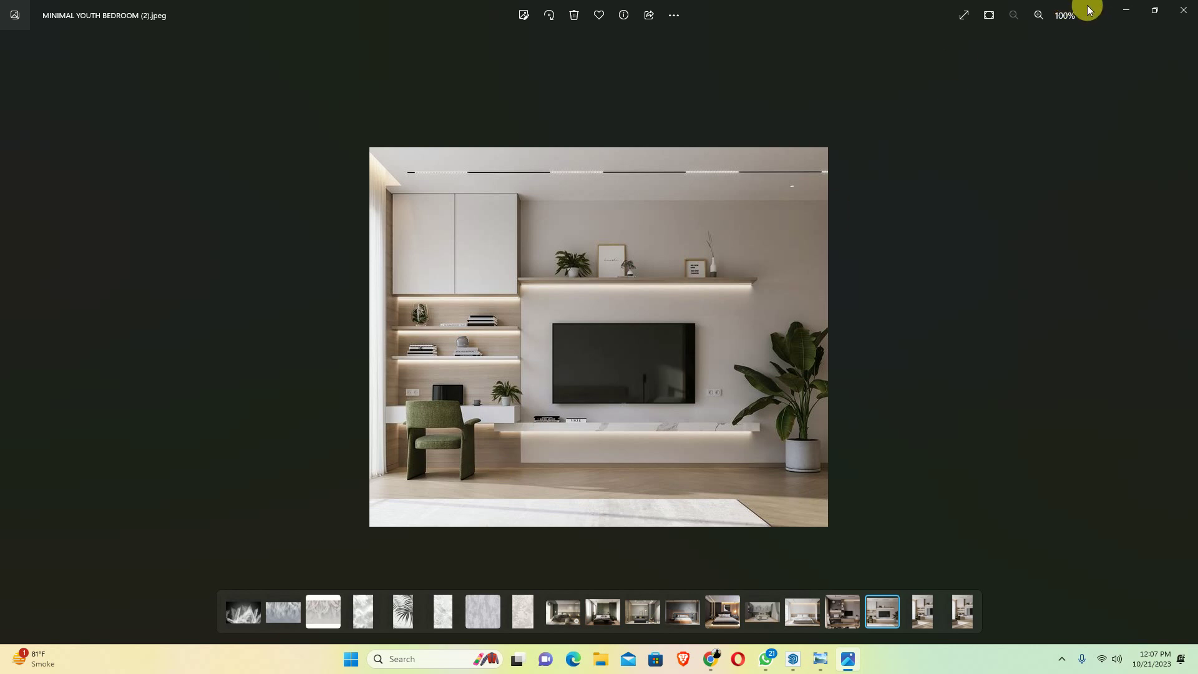
Return to the model, orbit around the cabinet, and start then cancel a wall measurement
left_click(1126, 10)
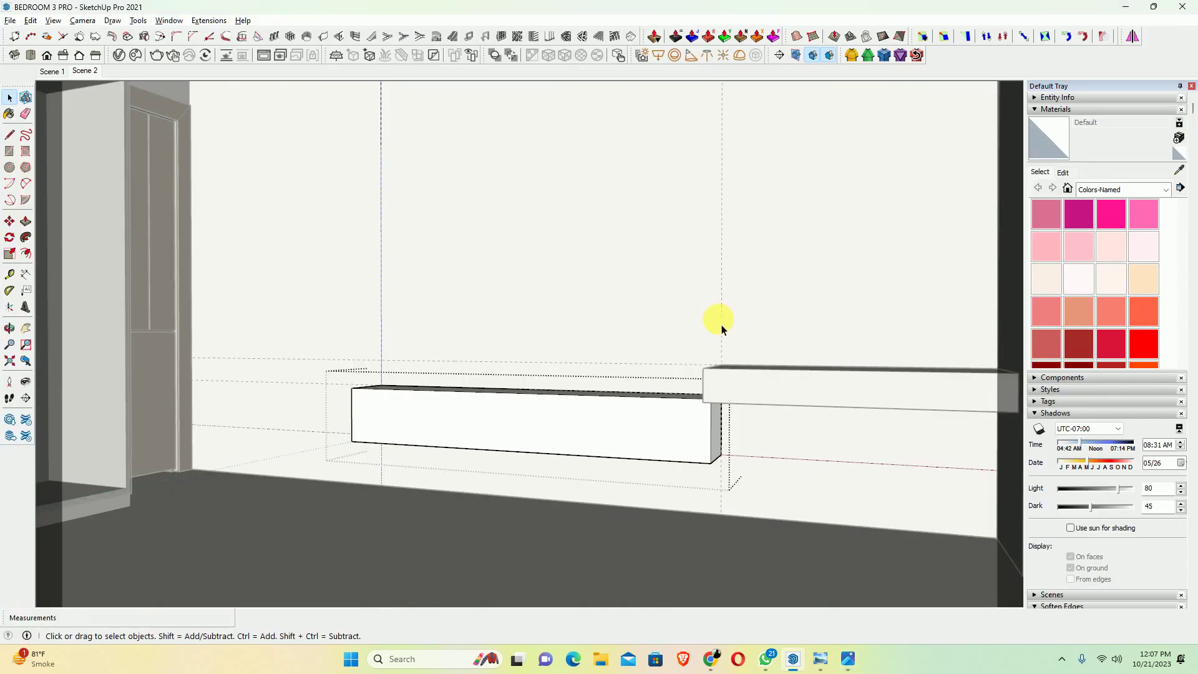
mouse_move(720, 329)
middle_mouse_down()
mouse_move(435, 417)
mouse_move(200, 468)
mouse_move(281, 454)
middle_mouse_up()
key("t")
scroll(375, 312, "up", 1)
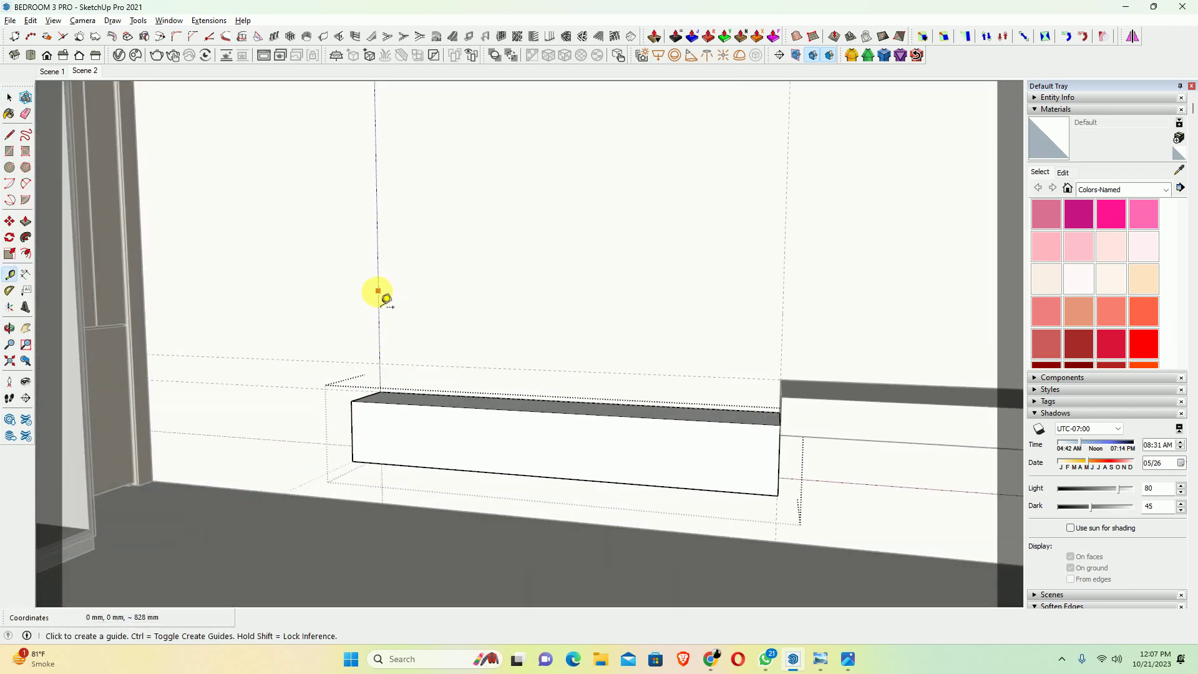
left_click(378, 291)
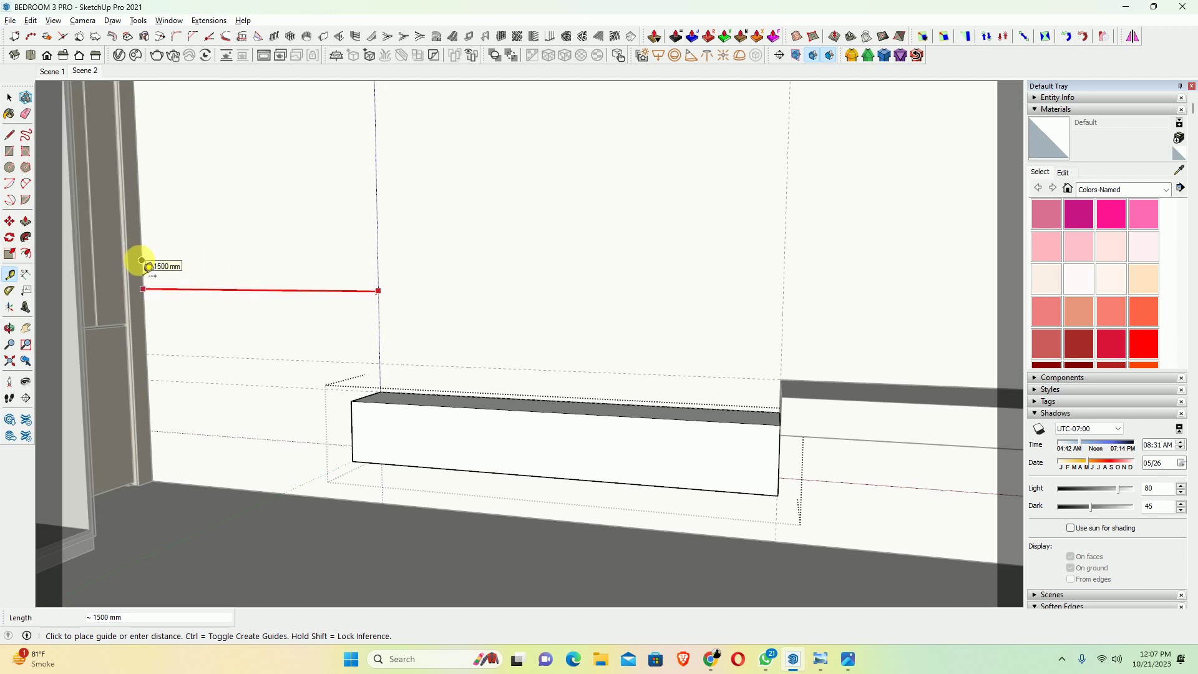
key("space")
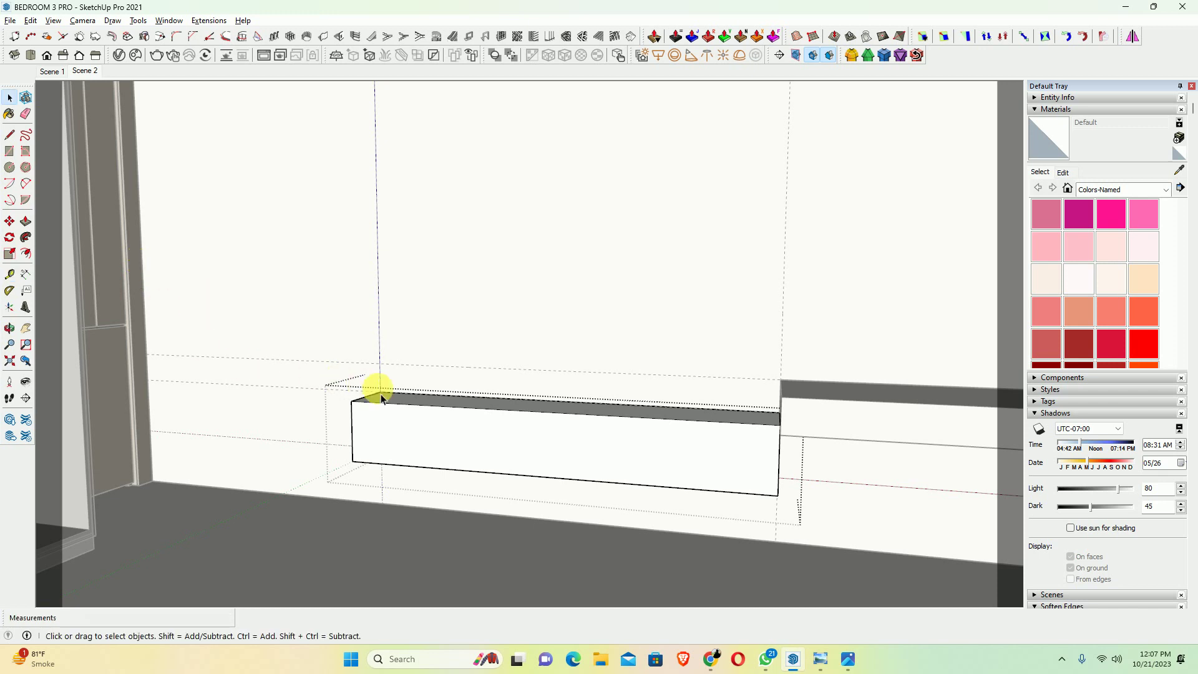
Place a guide about 1000 mm above the floor, measured from the wall base above the cabinet
scroll(428, 341, "up", 1)
scroll(437, 329, "up", 2)
mouse_move(438, 328)
middle_mouse_down()
mouse_move(463, 324)
mouse_move(476, 377)
mouse_move(533, 340)
mouse_move(644, 334)
mouse_move(647, 428)
mouse_move(661, 340)
middle_mouse_up()
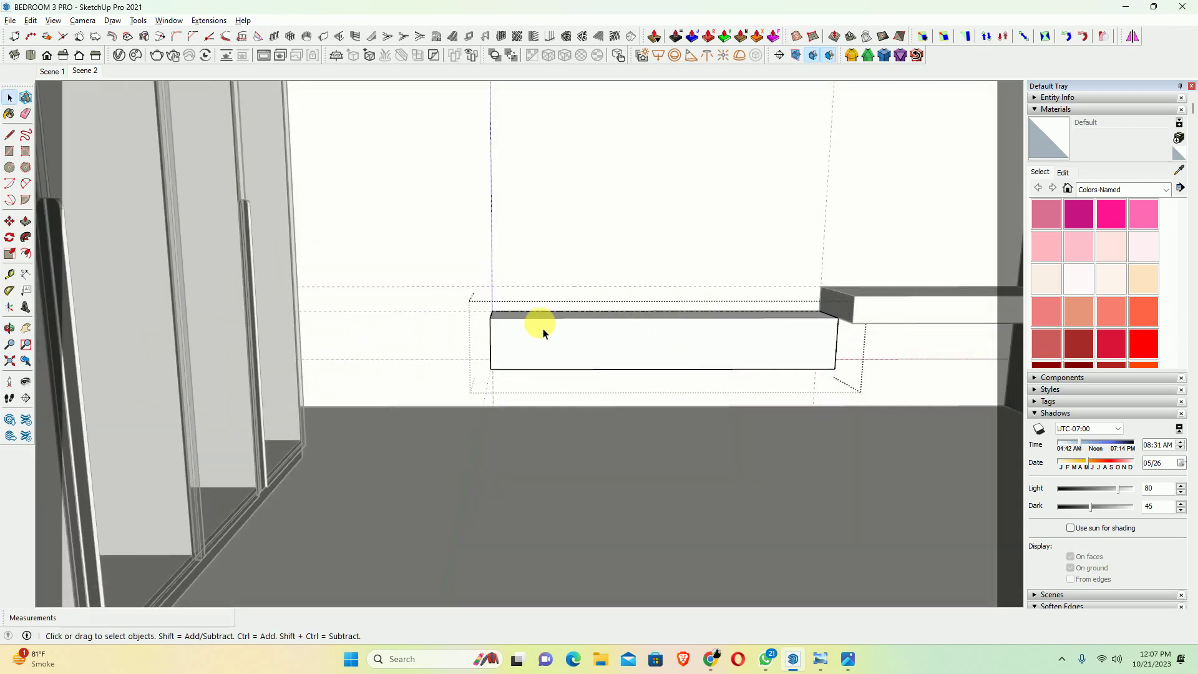
mouse_move(591, 320)
middle_mouse_down()
mouse_move(570, 350)
mouse_move(575, 368)
mouse_move(560, 325)
middle_mouse_up()
key("t")
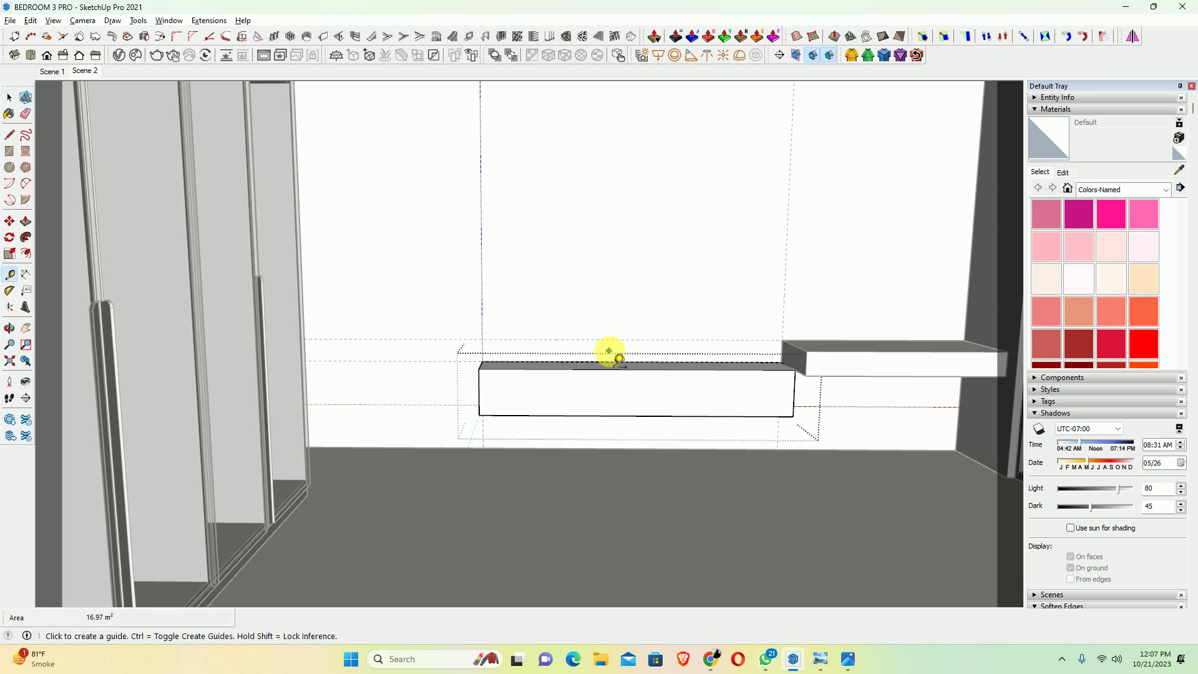
left_click(614, 361)
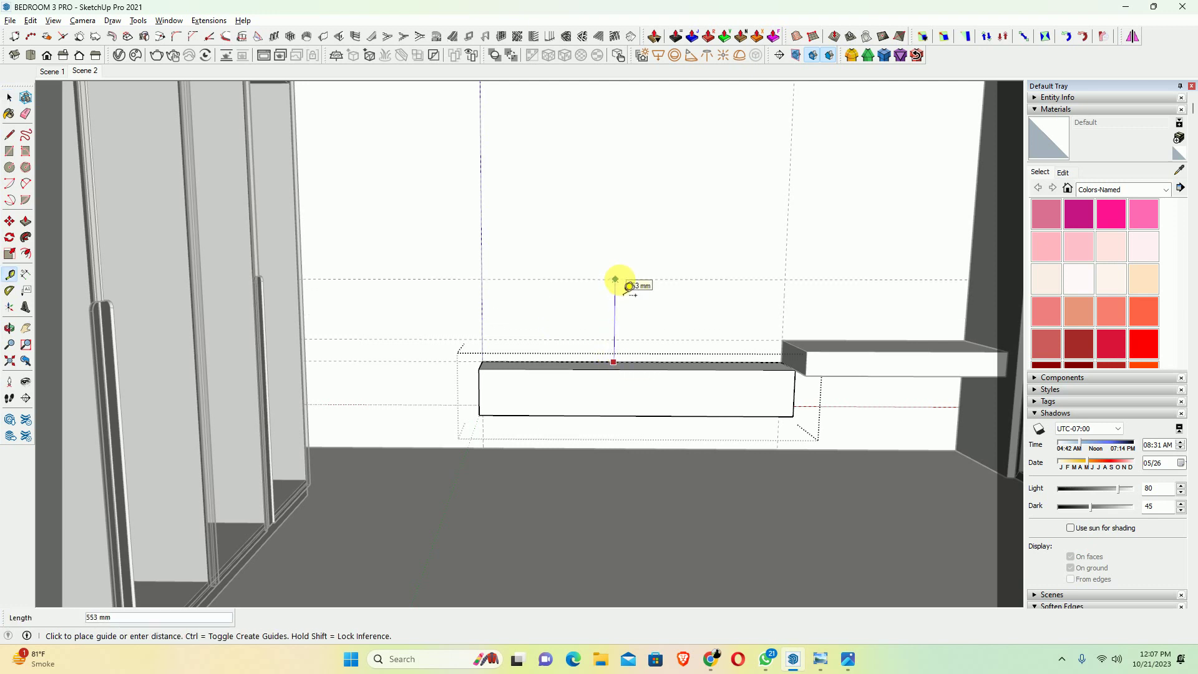
key("Escape")
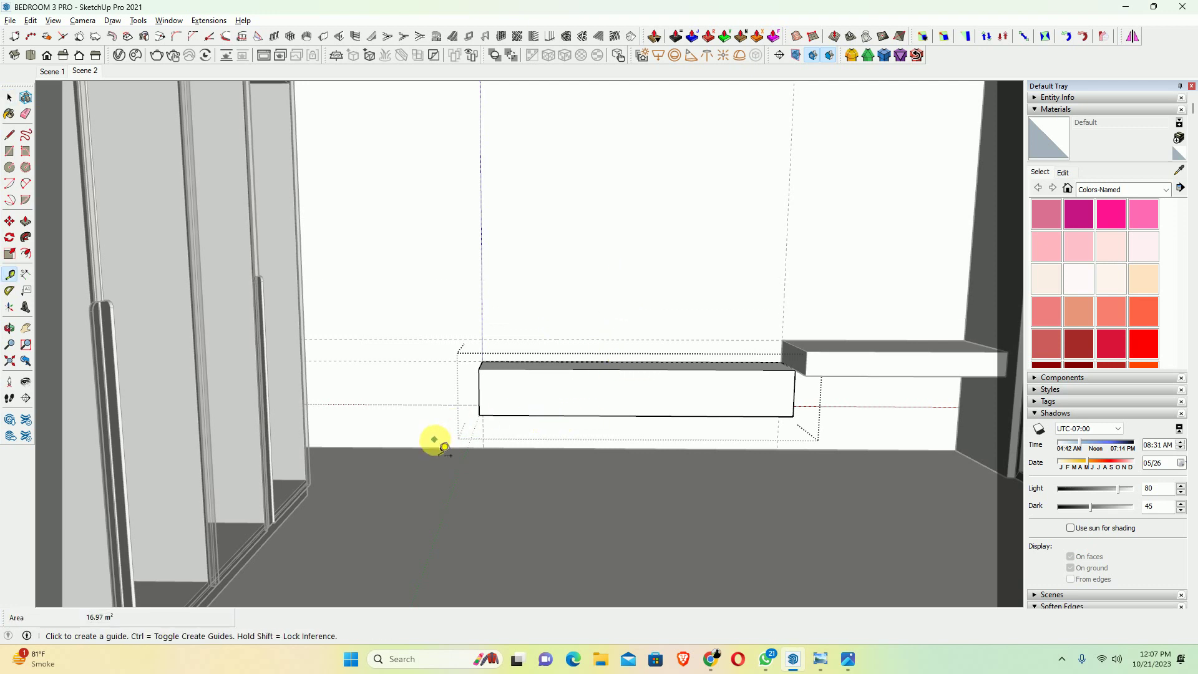
left_click(431, 446)
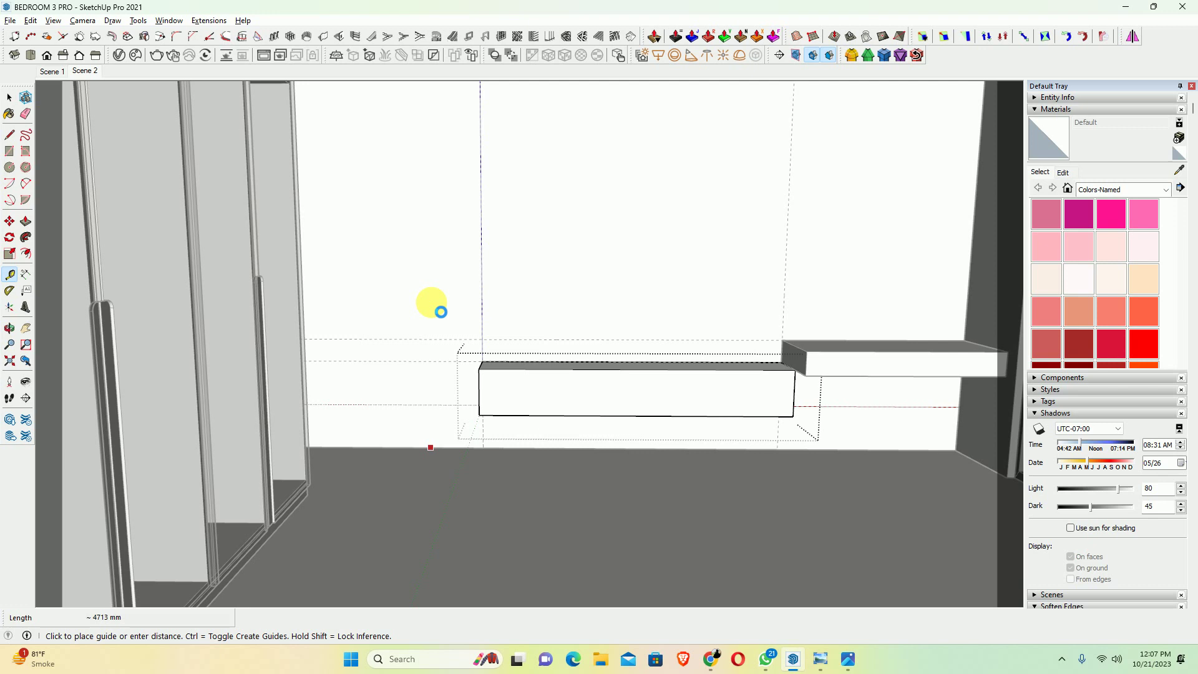
left_click(429, 302)
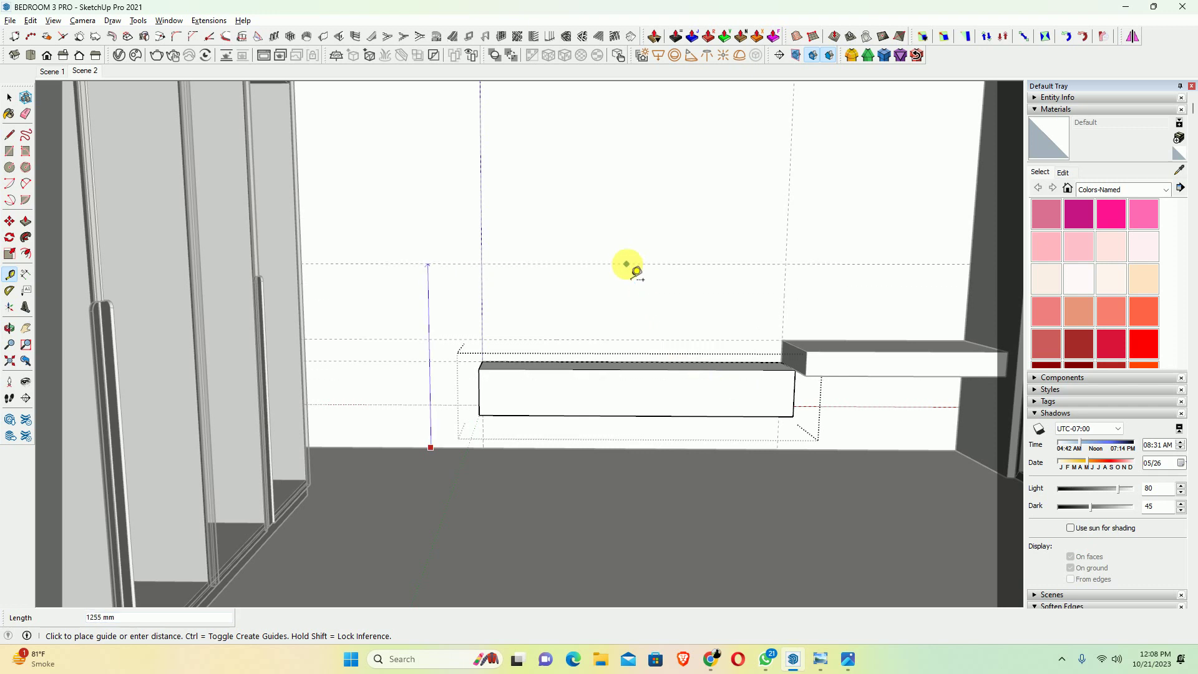
type("1000")
key("Return")
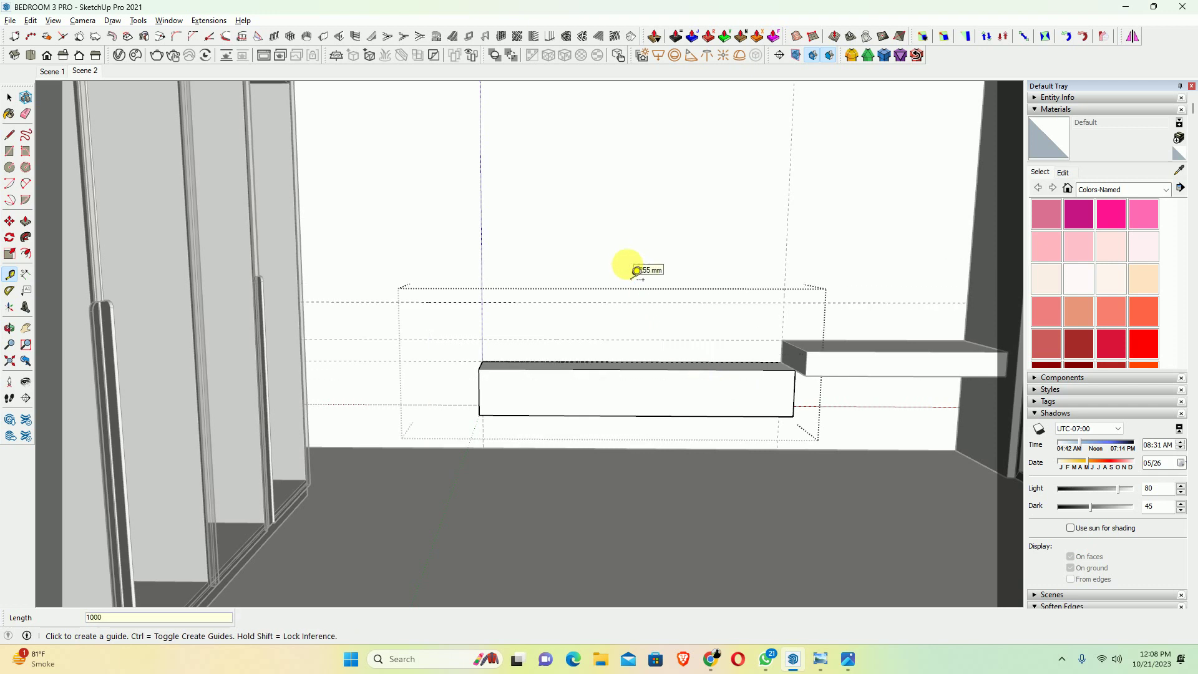
middle_click_drag(661, 436, 642, 329)
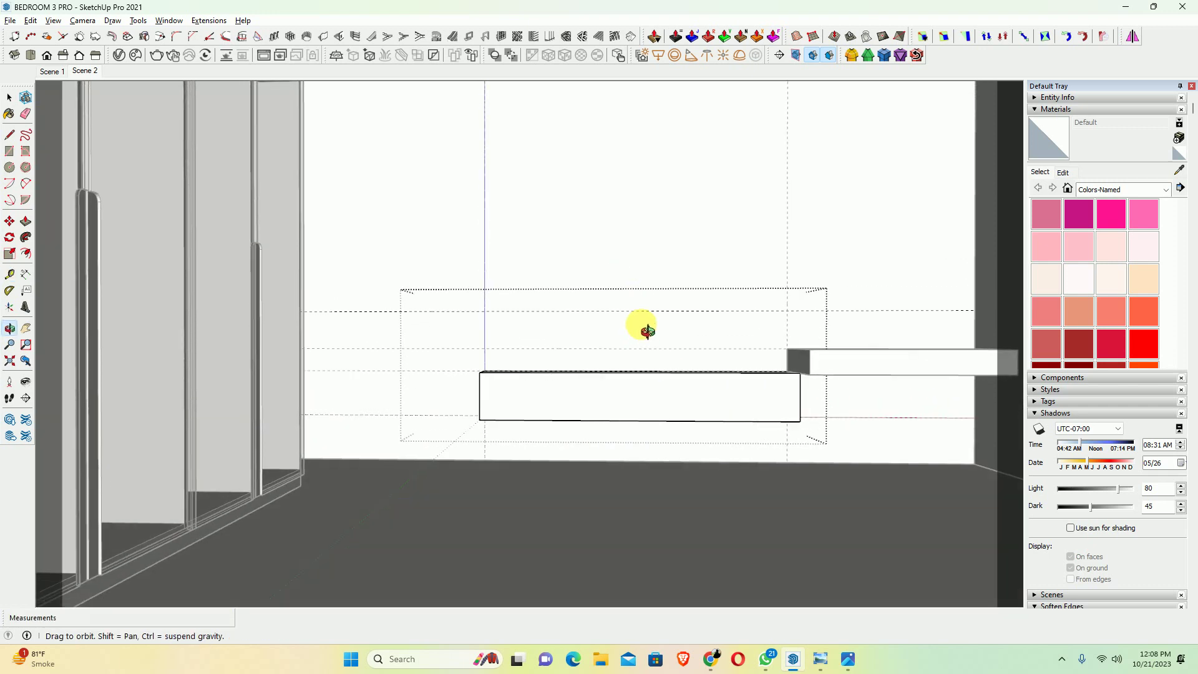
left_click(645, 369)
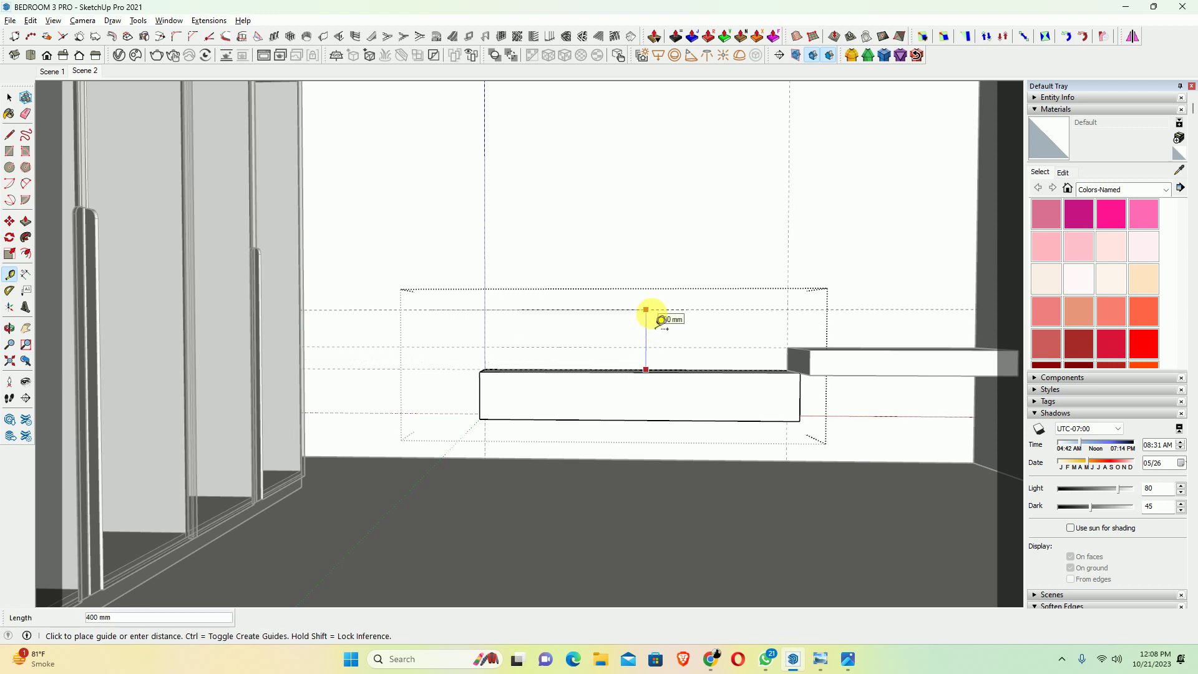
left_click(660, 320)
mouse_move(820, 659)
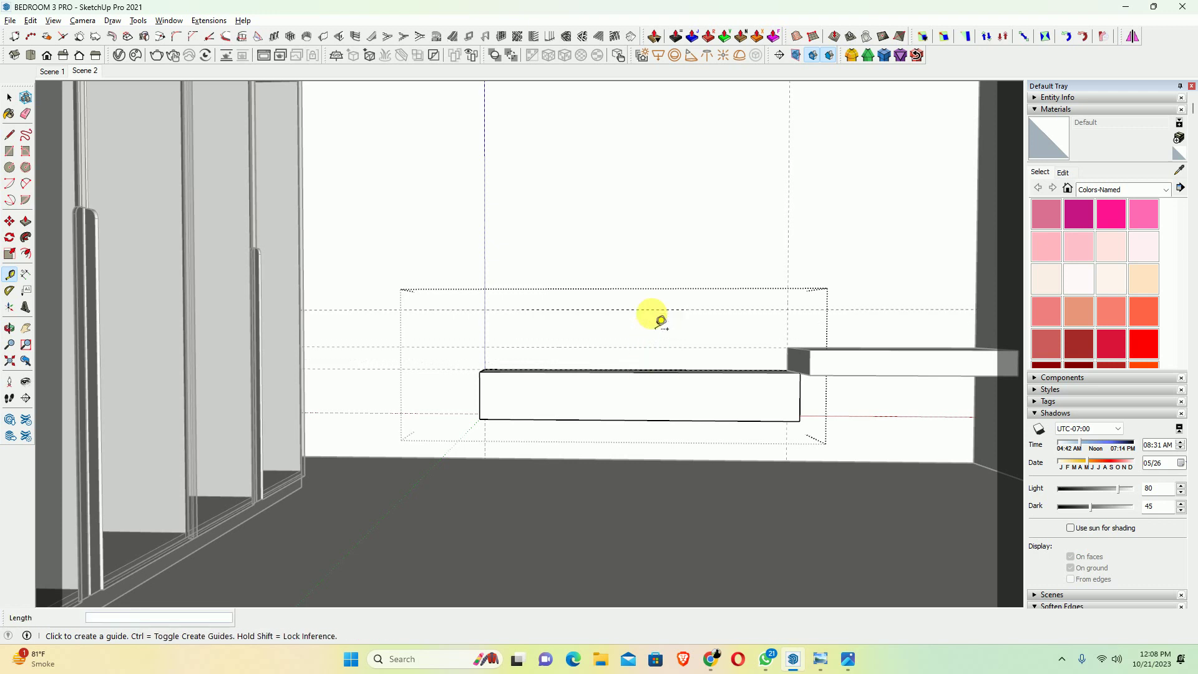
left_click(813, 666)
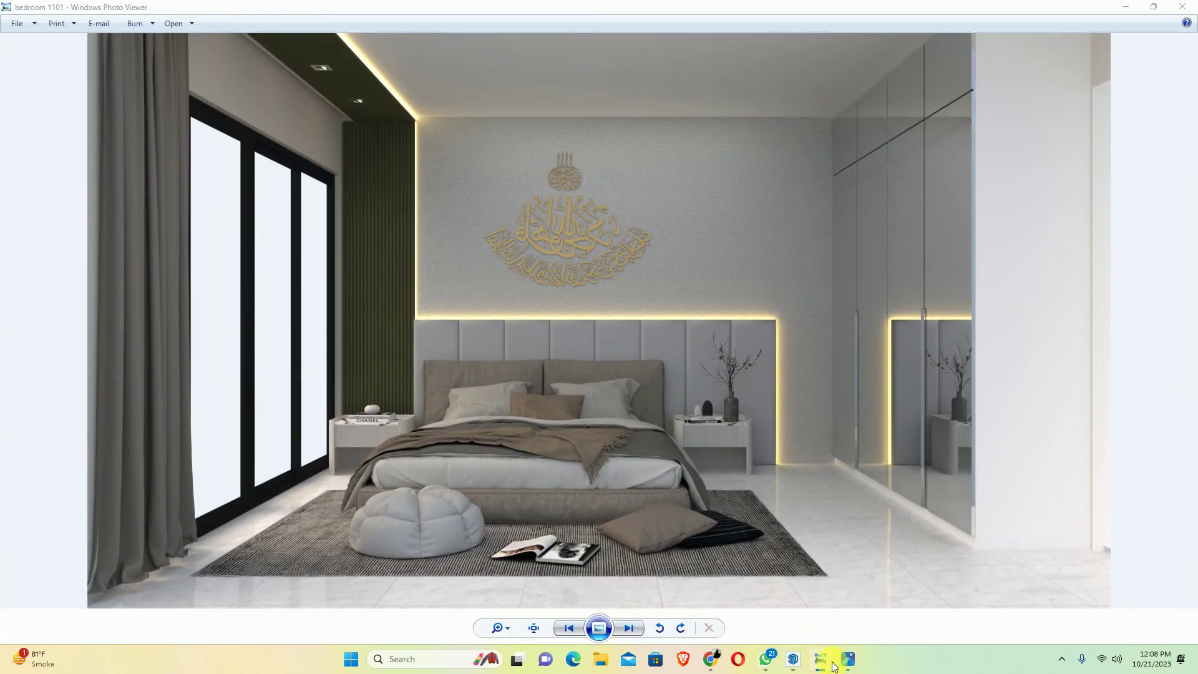
left_click(813, 659)
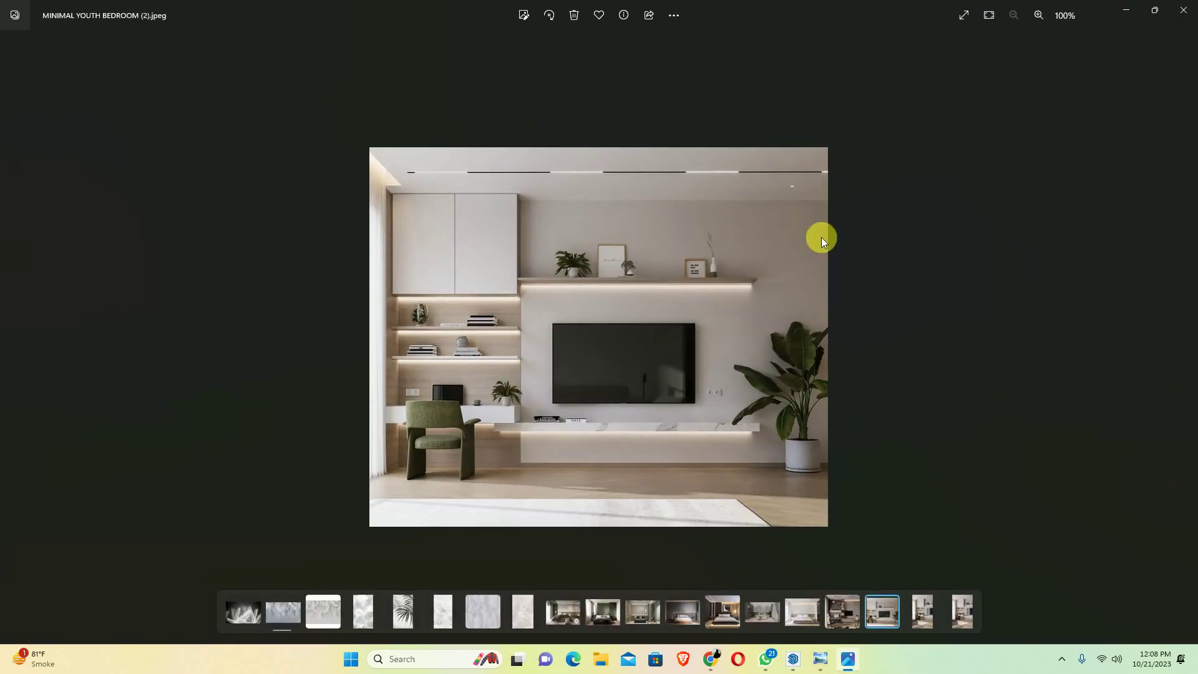
left_click(1126, 10)
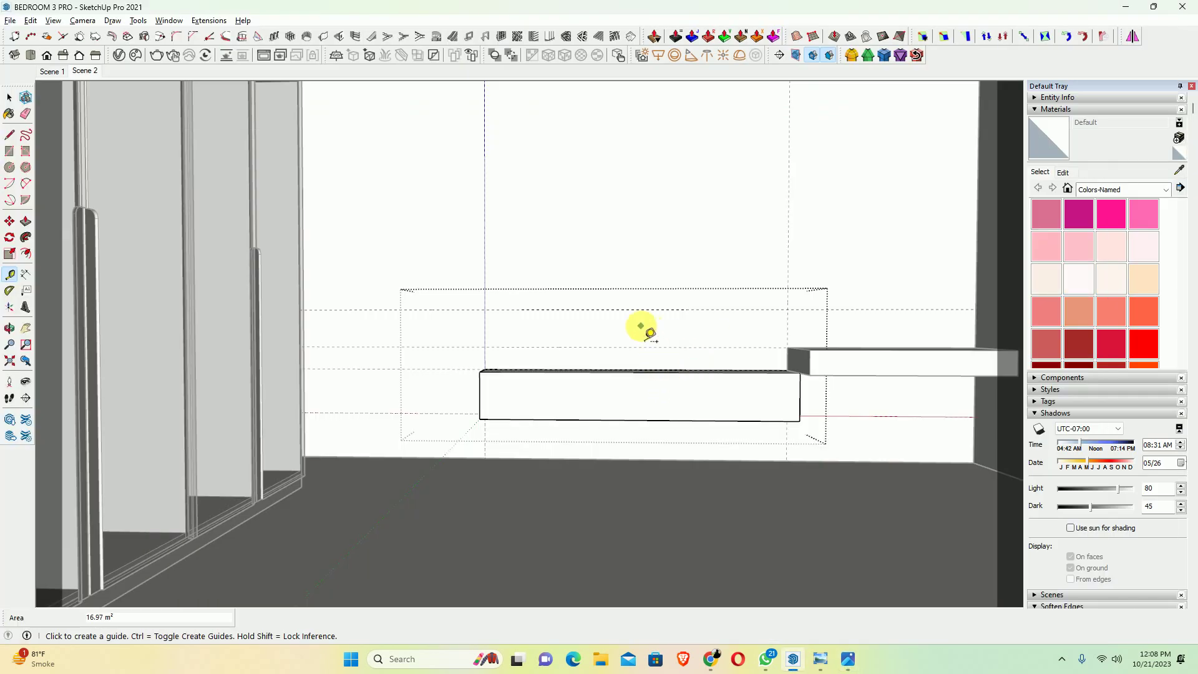
Import the TV SketchUp model from the D:\Sketch UP Library\Tv folder
left_click(10, 21)
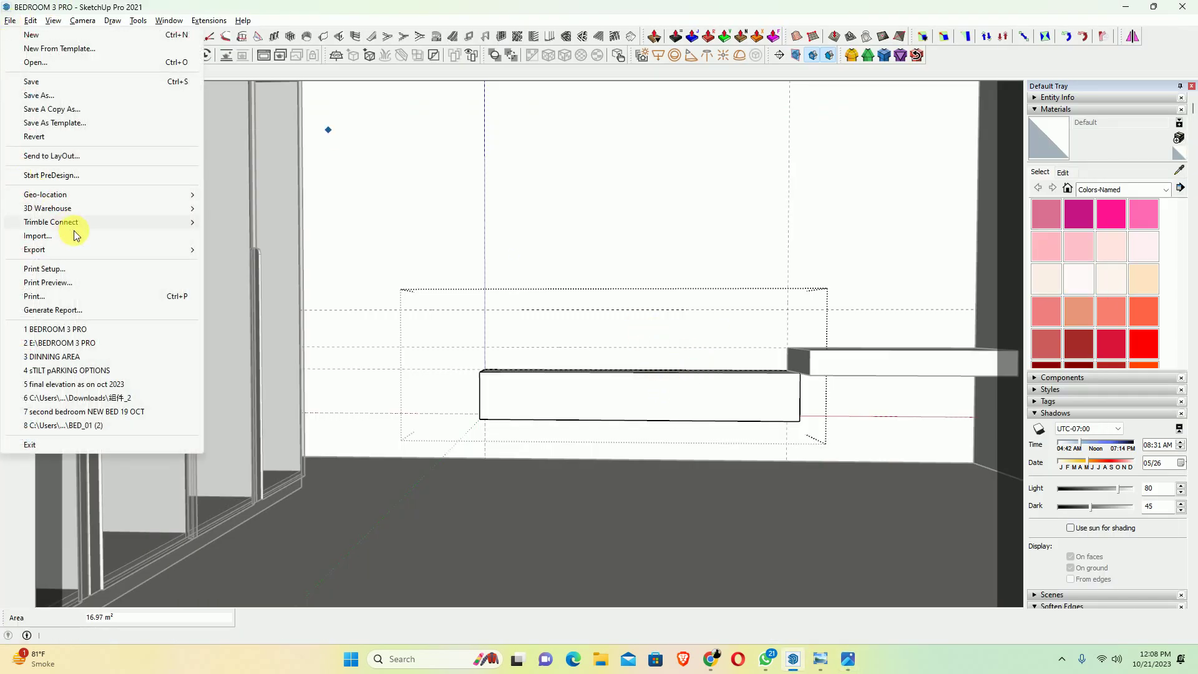
left_click(52, 234)
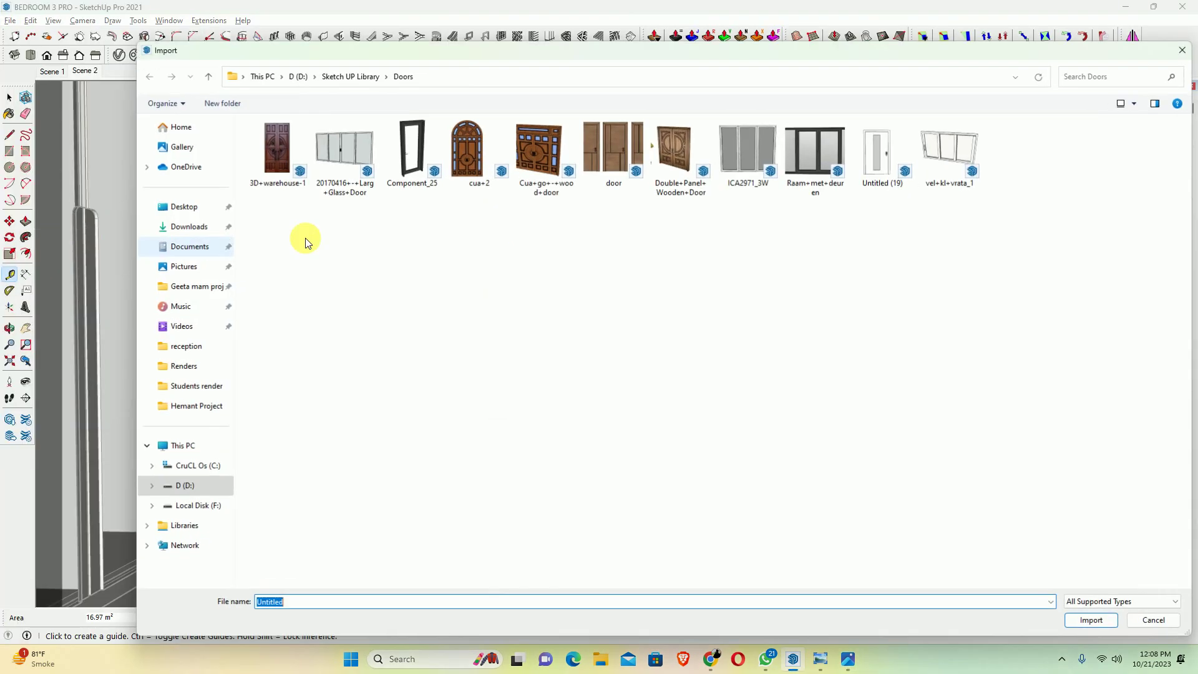
left_click(368, 81)
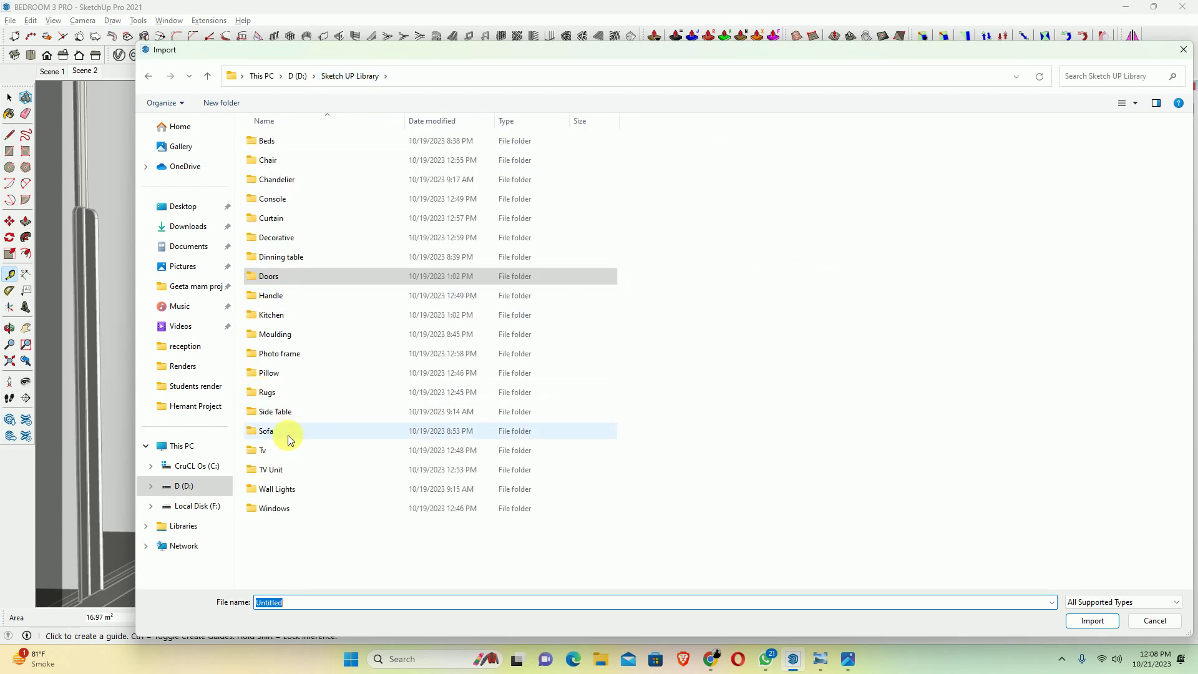
double_click(274, 450)
left_click(305, 144)
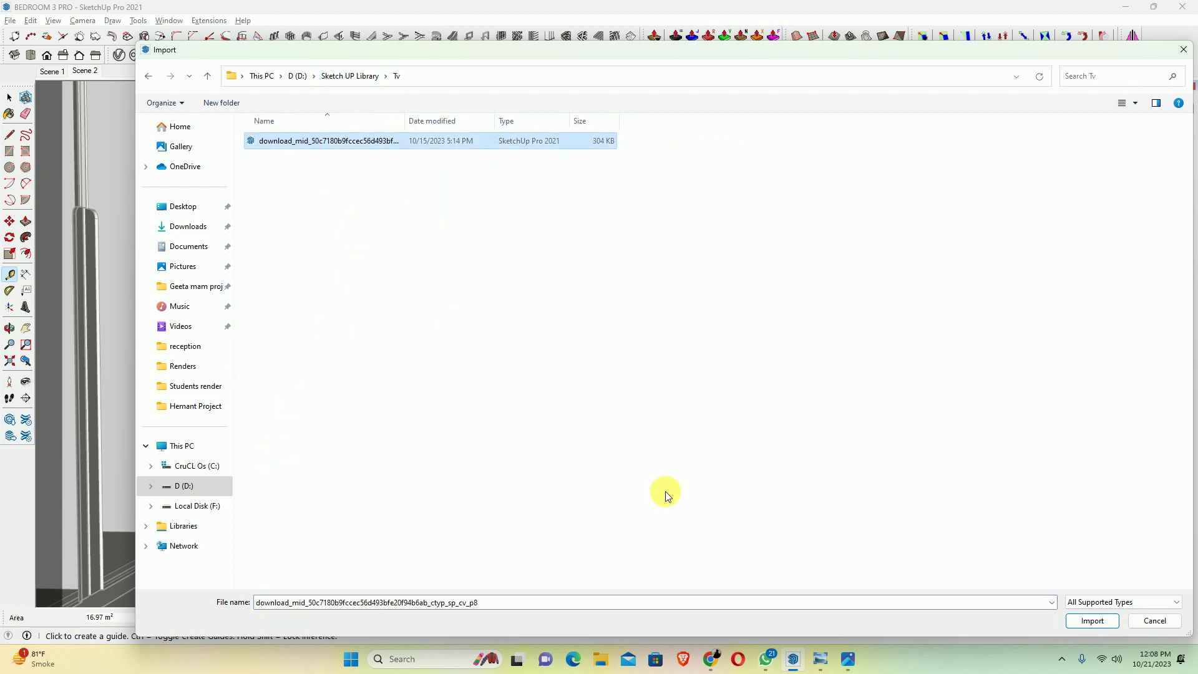
left_click(1093, 620)
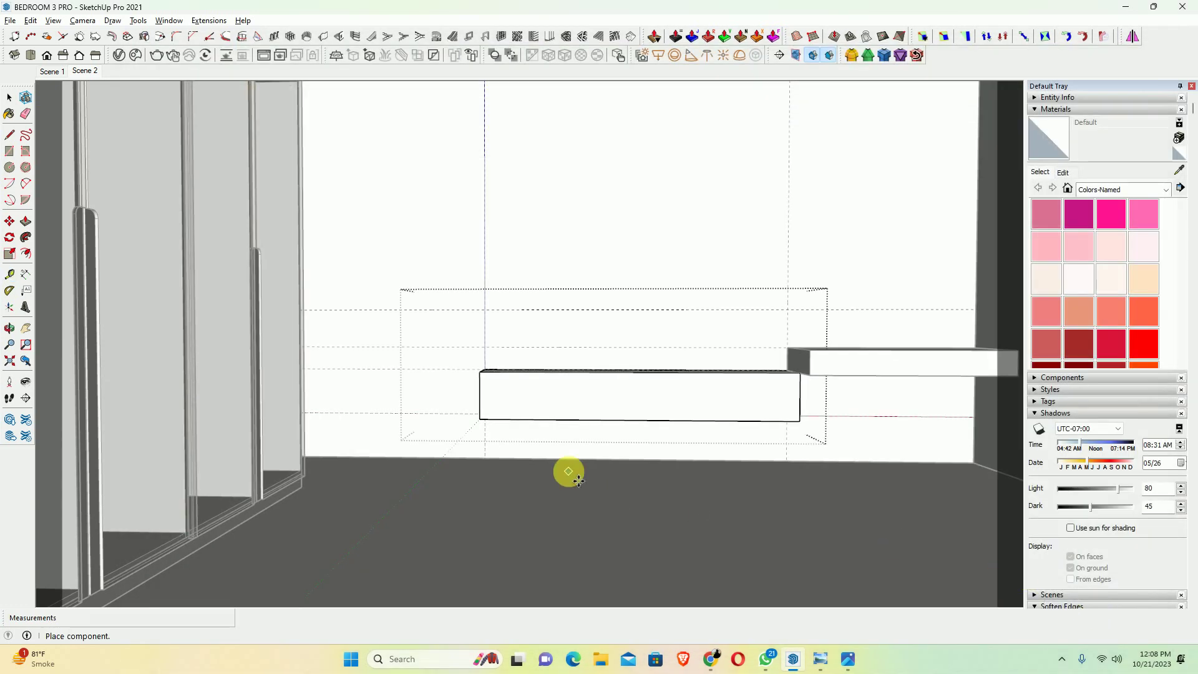
Exit component placement and pick up the TV by its corner with the Move tool
scroll(583, 348, "down", 1)
scroll(583, 348, "down", 3)
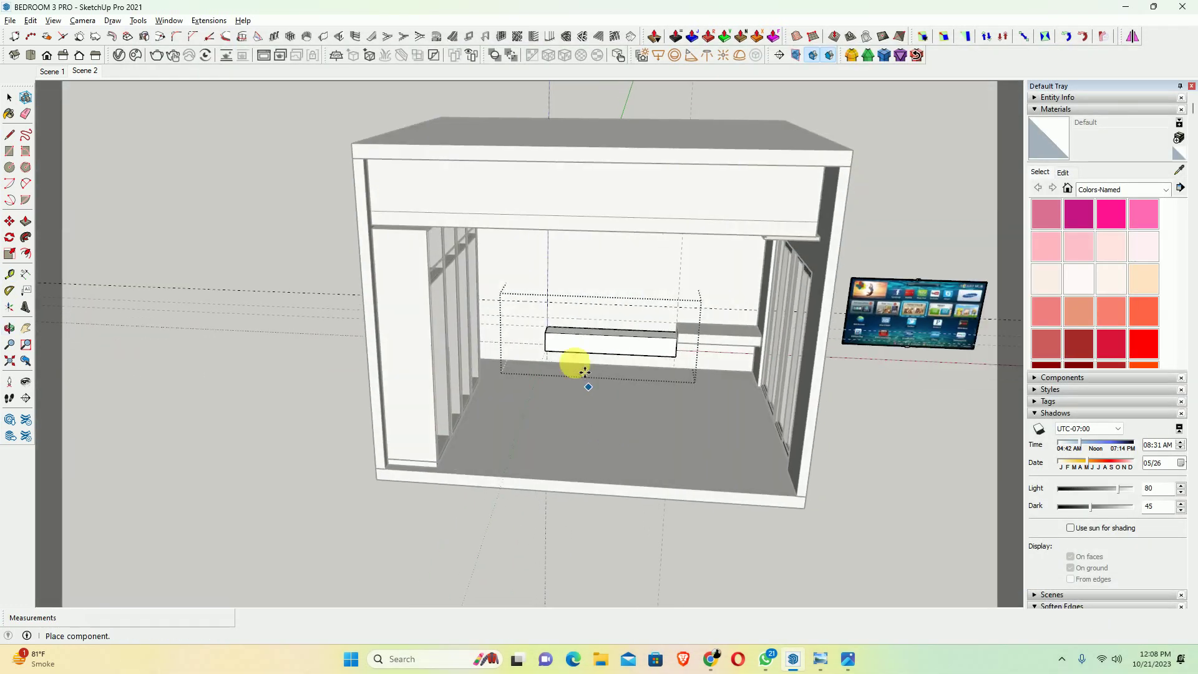
key("Escape")
key("m")
scroll(773, 302, "down", 2)
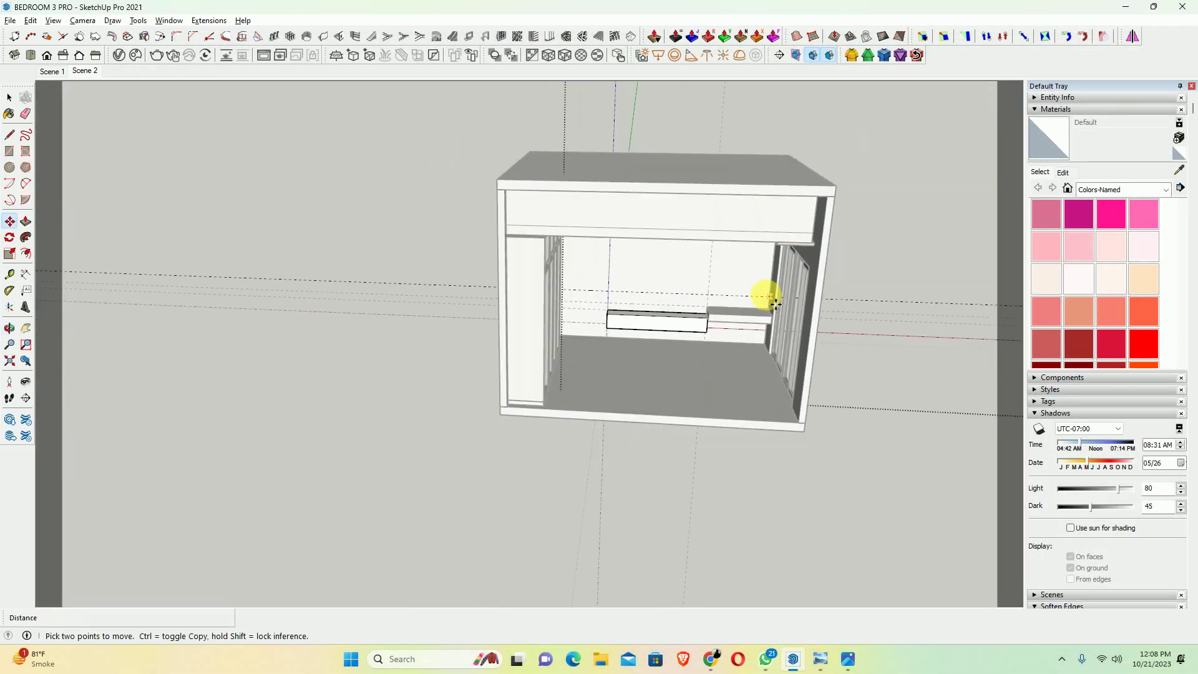
key("space")
scroll(774, 302, "down", 3)
scroll(847, 243, "up", 2)
scroll(847, 243, "up", 2)
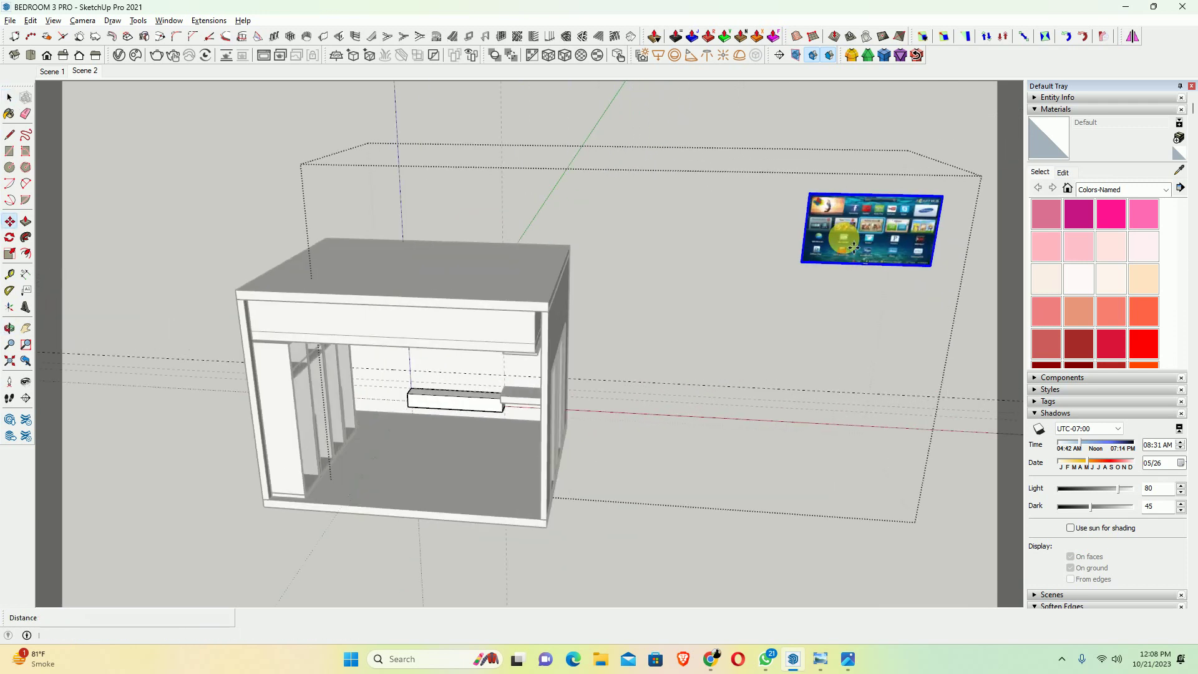
scroll(853, 247, "up", 2)
scroll(944, 355, "up", 2)
scroll(861, 265, "up", 1)
scroll(893, 273, "up", 2)
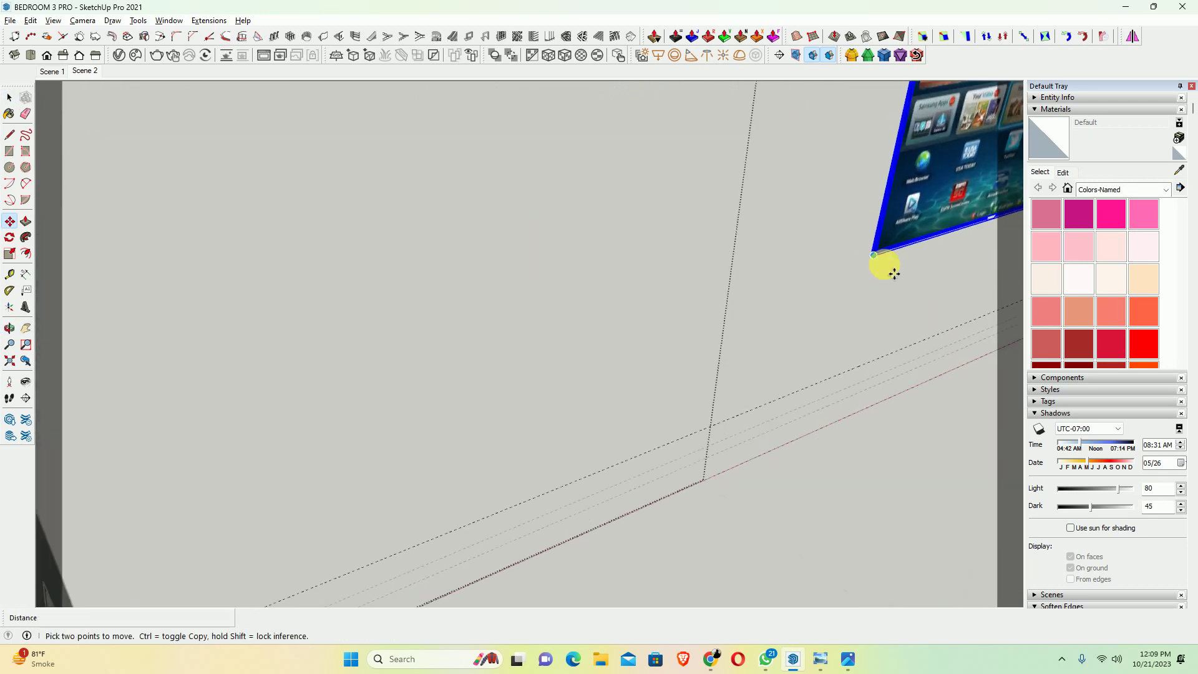
left_click(894, 273)
scroll(414, 459, "down", 5)
scroll(469, 188, "up", 5)
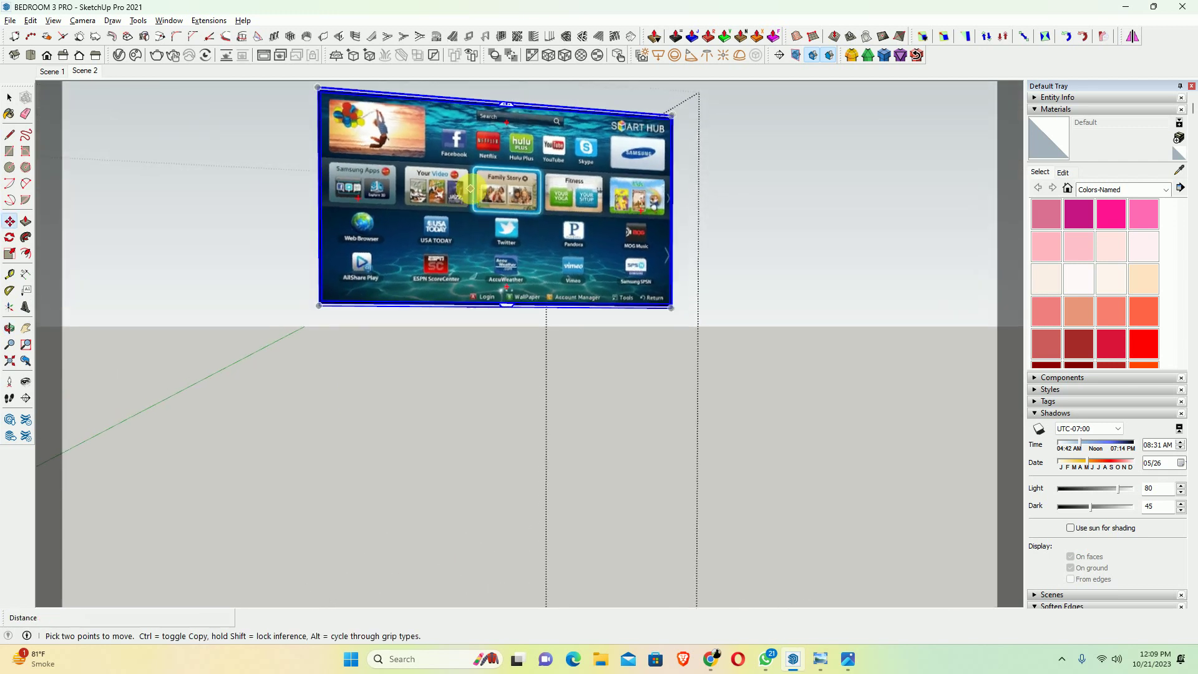
scroll(470, 188, "down", 3)
Snap the TV onto the top of the cabinet box and orbit to check its placement
middle_click_drag(610, 320, 796, 193)
scroll(770, 266, "up", 2)
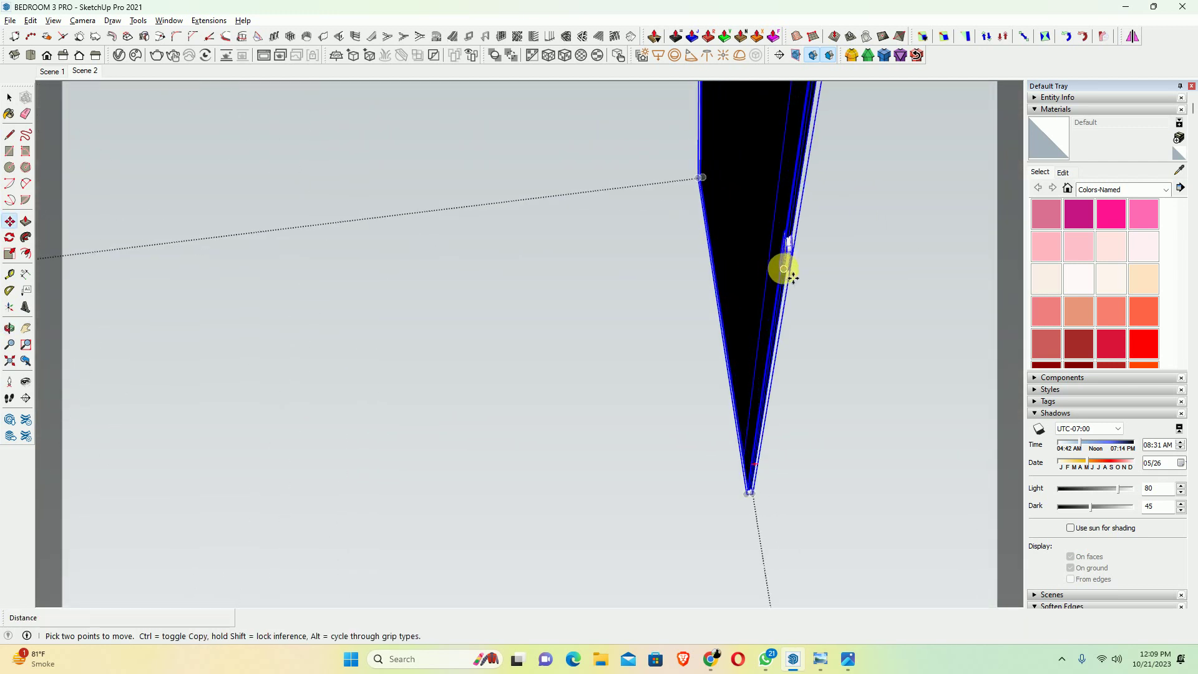
scroll(785, 262, "up", 2)
scroll(789, 261, "up", 2)
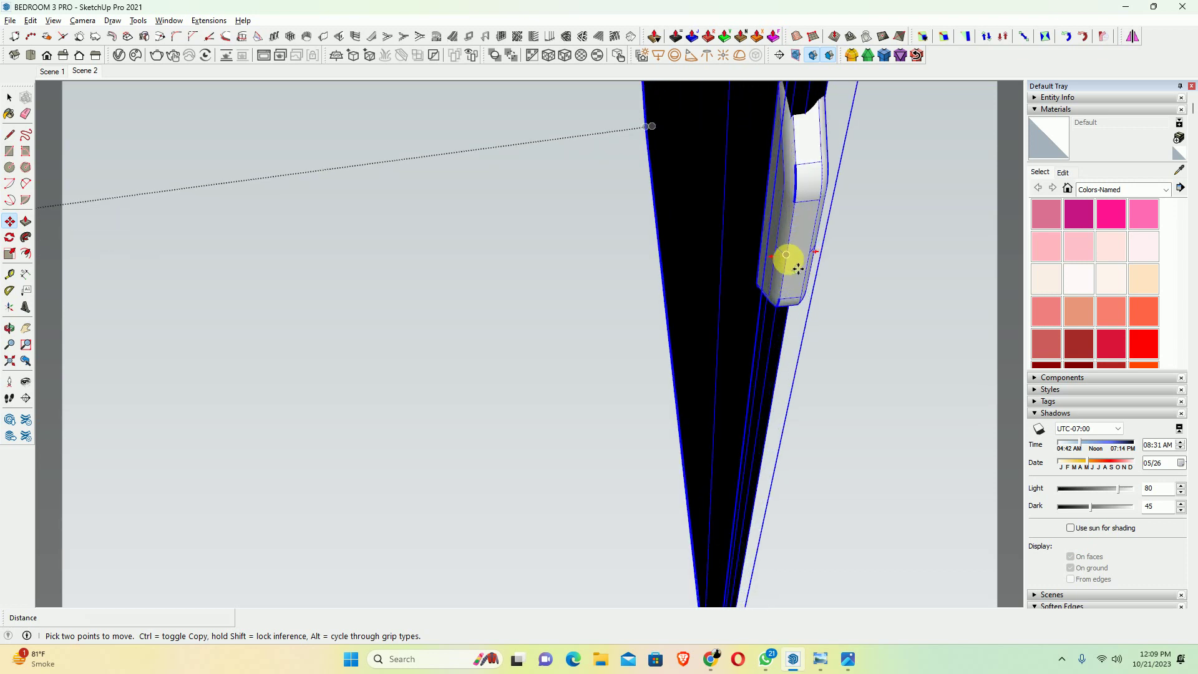
mouse_move(661, 309)
middle_mouse_down()
mouse_move(372, 460)
mouse_move(836, 356)
middle_mouse_up()
scroll(436, 441, "down", 3)
scroll(447, 427, "down", 3)
scroll(425, 437, "down", 2)
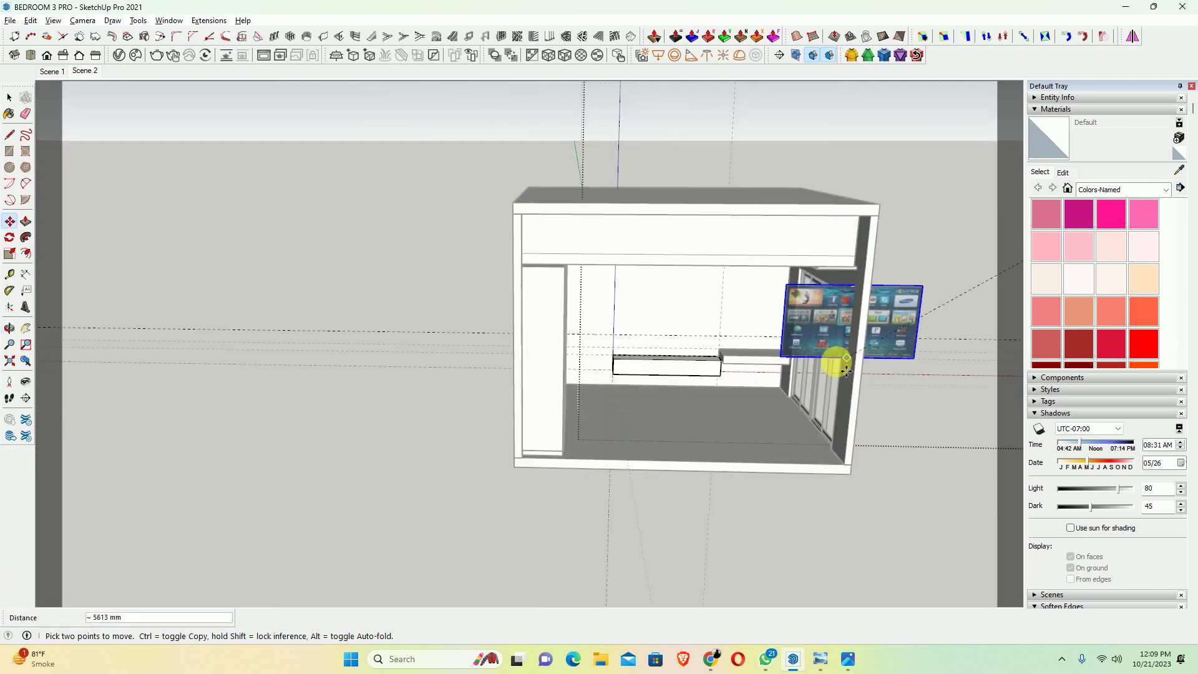
scroll(655, 347, "up", 5)
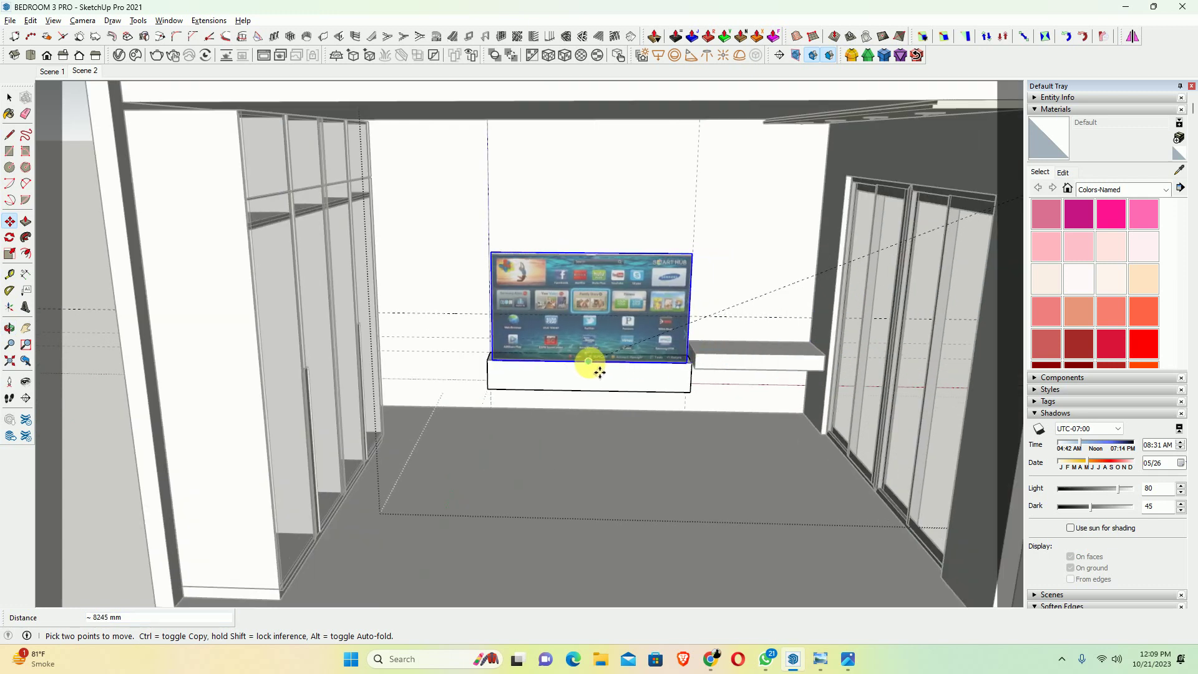
left_click(590, 370)
mouse_move(549, 374)
middle_mouse_down()
mouse_move(649, 376)
mouse_move(716, 267)
mouse_move(577, 337)
middle_mouse_up()
scroll(624, 311, "up", 3)
scroll(602, 328, "up", 3)
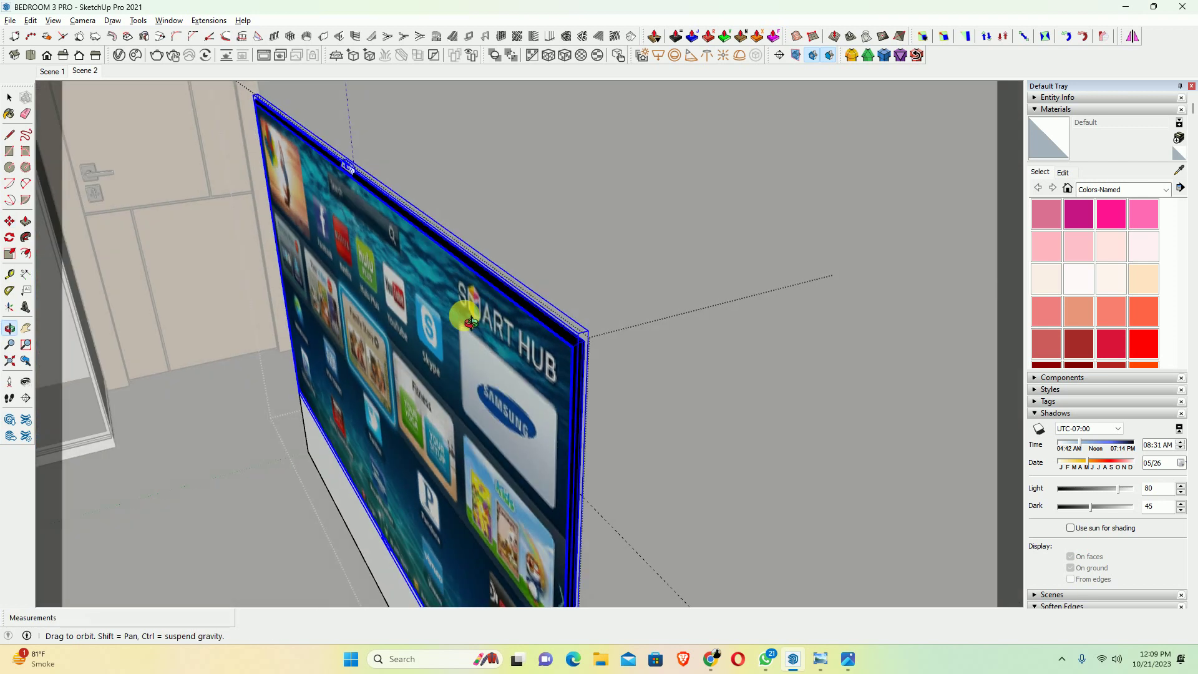
scroll(479, 376, "down", 1)
middle_click_drag(479, 376, 476, 401)
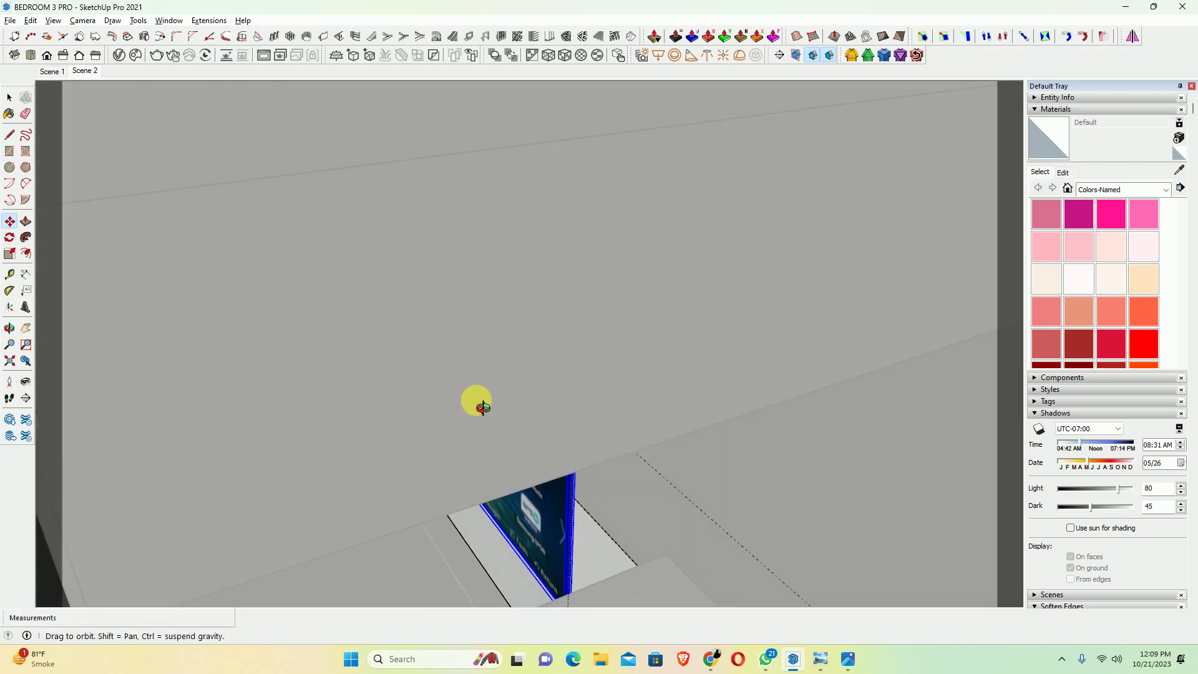
scroll(497, 409, "up", 3)
scroll(497, 409, "down", 2)
scroll(624, 312, "down", 3)
middle_click_drag(623, 312, 661, 305)
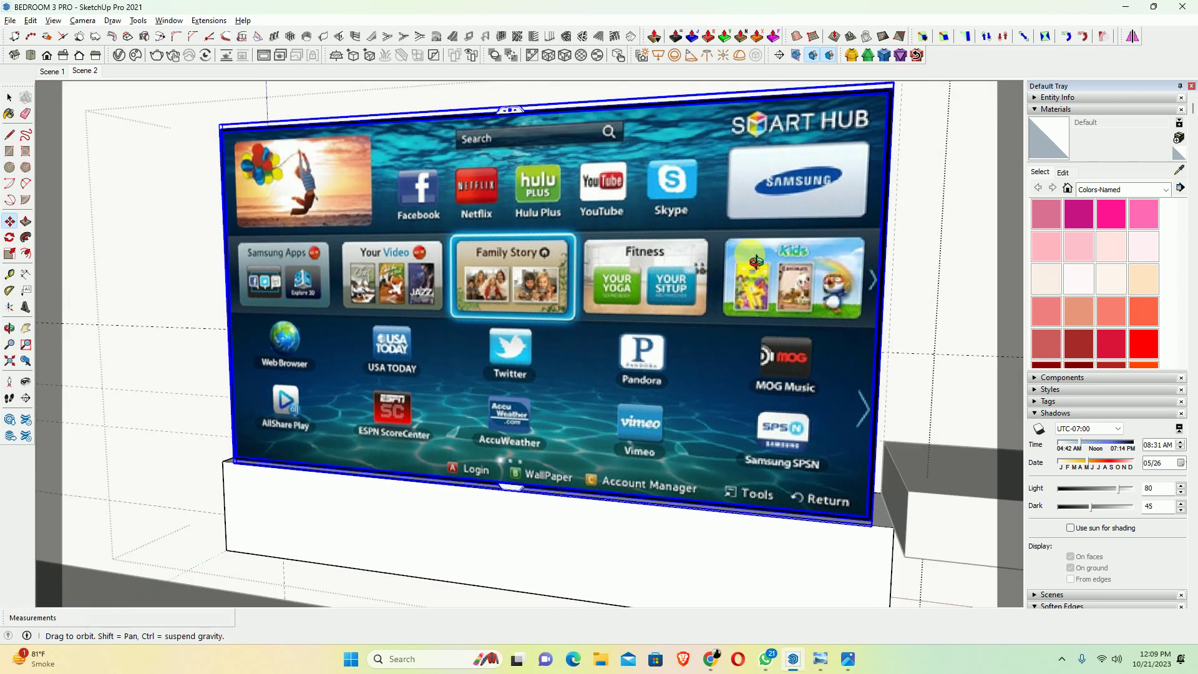
scroll(682, 304, "down", 2)
scroll(682, 304, "down", 1)
key("t")
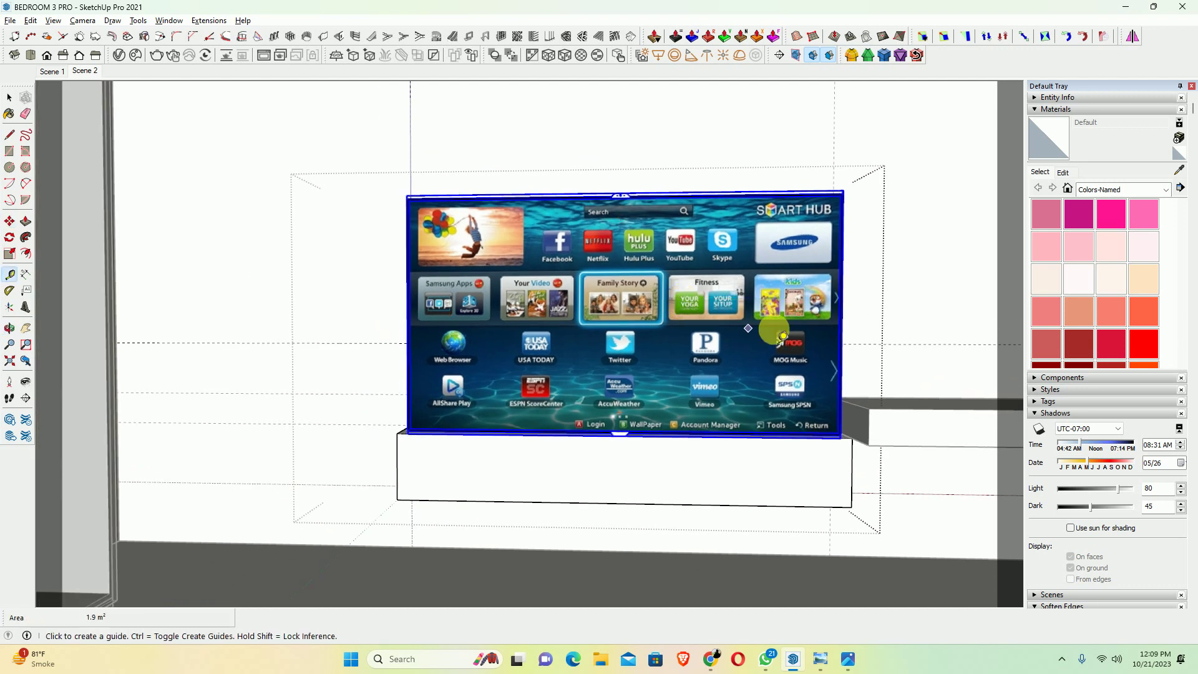
left_click(839, 273)
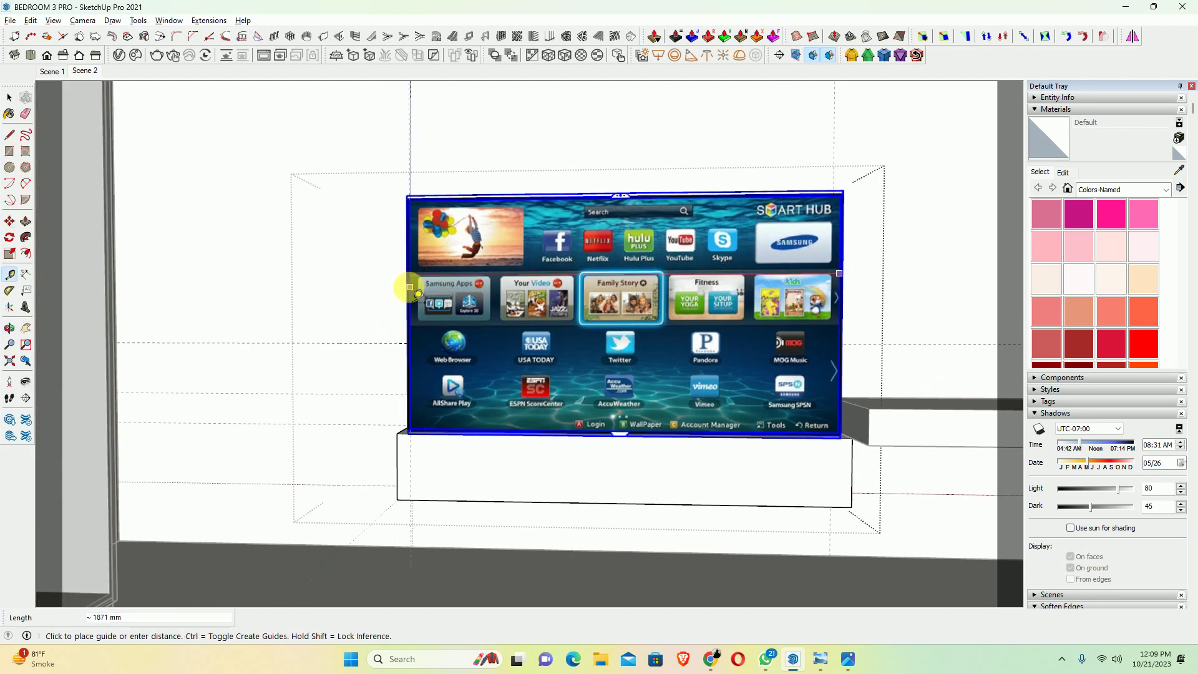
key("space")
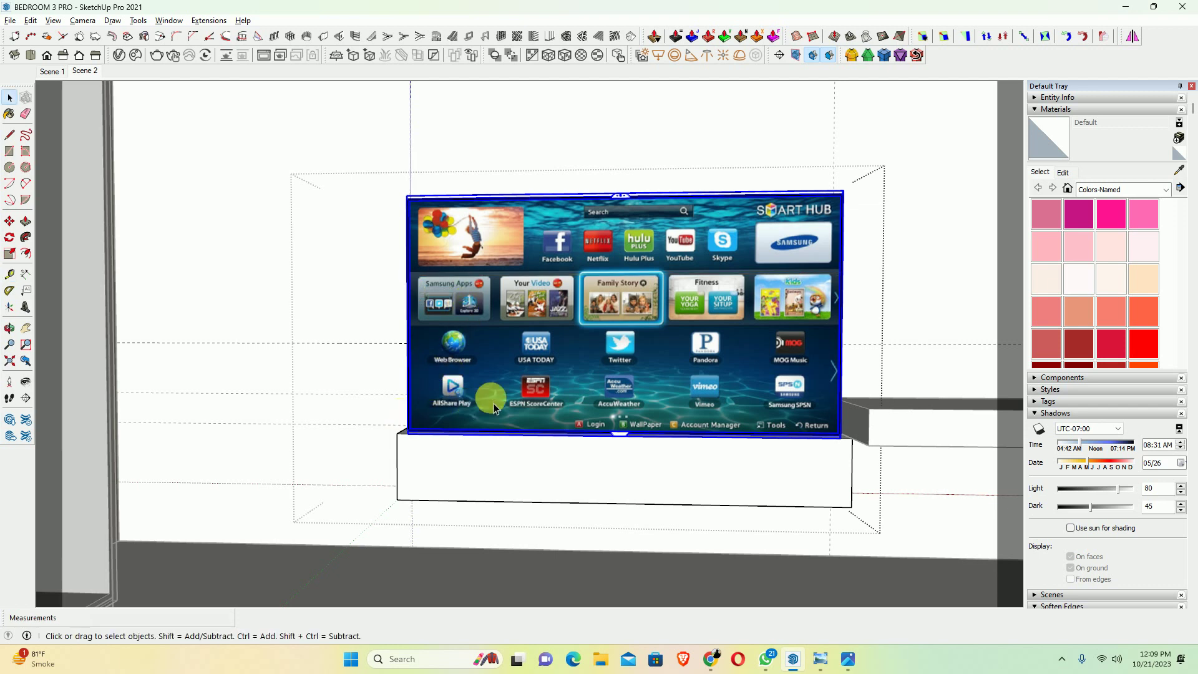
left_click(666, 363)
Launch Calculator from the Run prompt, closing a mistakenly opened network connections window
key("super+r")
key("Return")
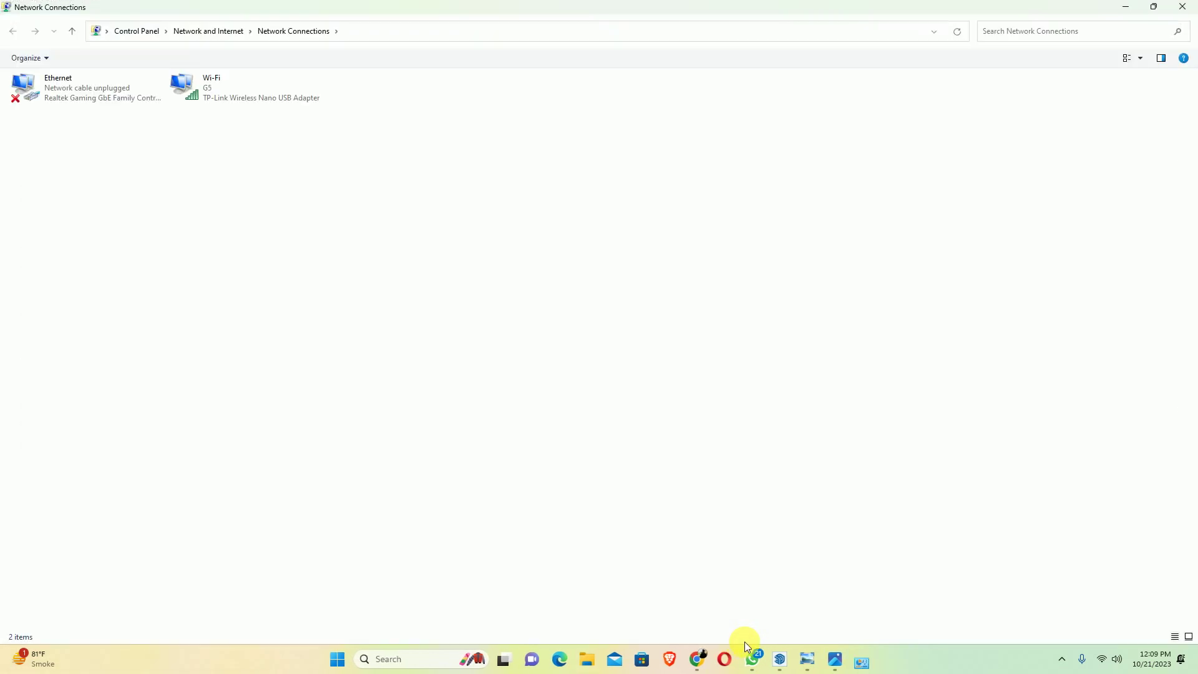
left_click(1182, 7)
key("super+r")
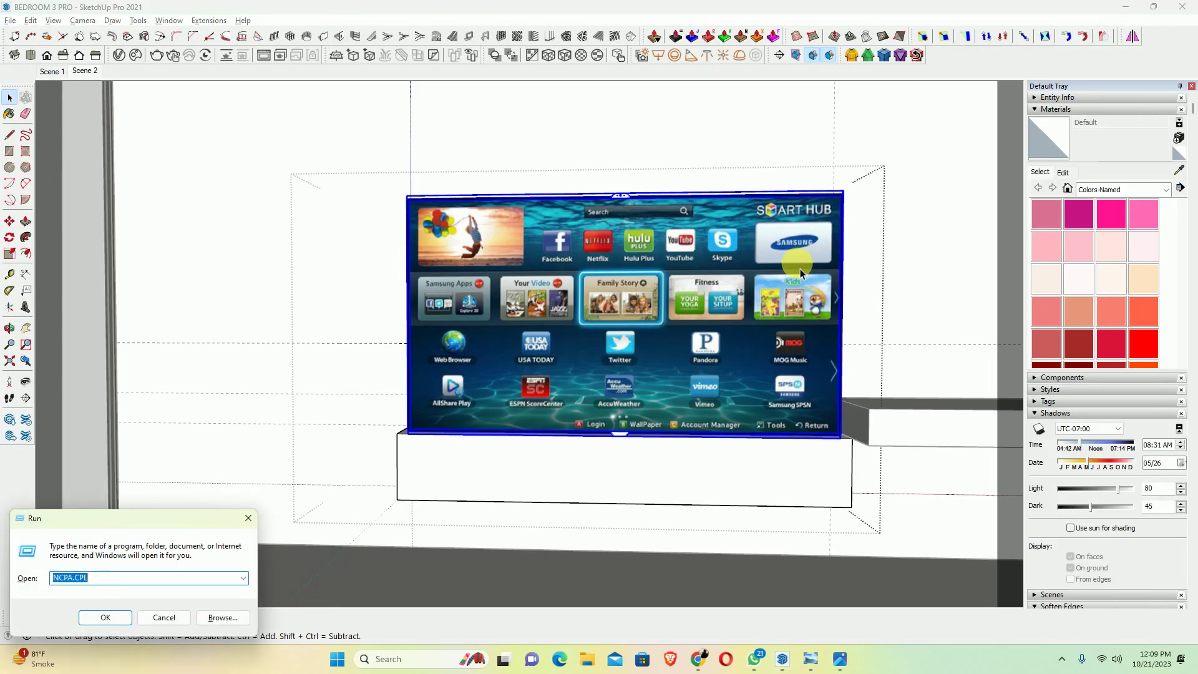
type("calc")
key("Return")
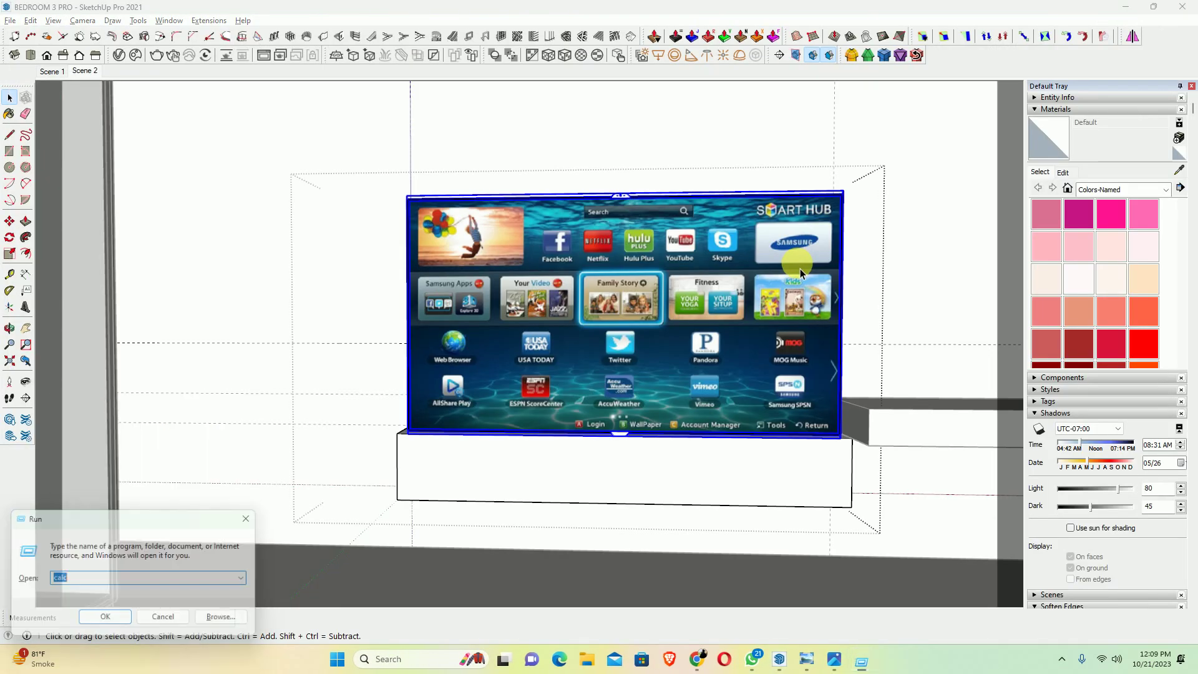
Calculate 42 × 25 to get 1,050
left_click(664, 382)
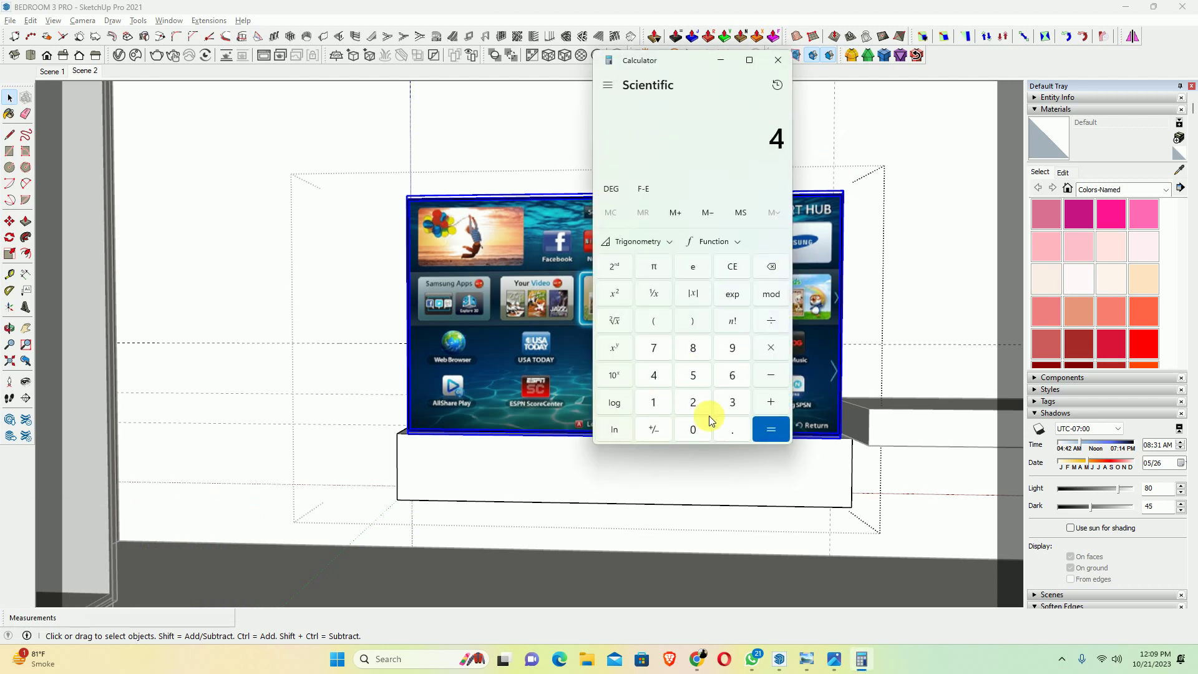
left_click(695, 406)
left_click(772, 323)
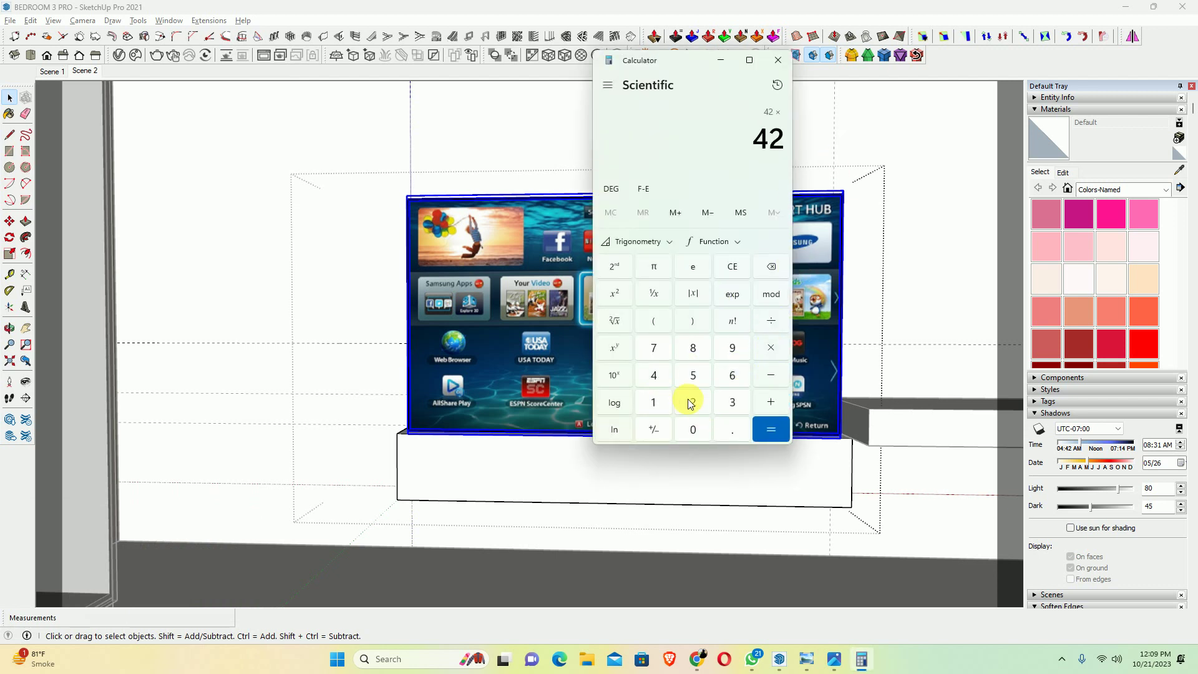
left_click(693, 402)
left_click(693, 375)
left_click(761, 428)
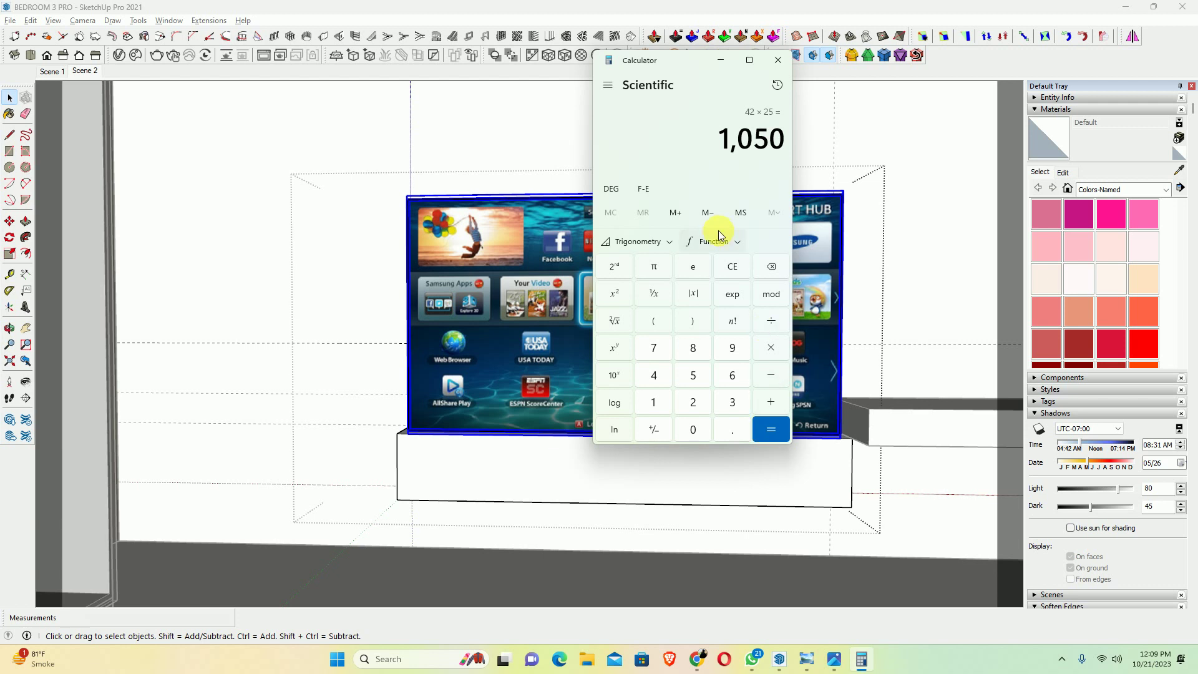
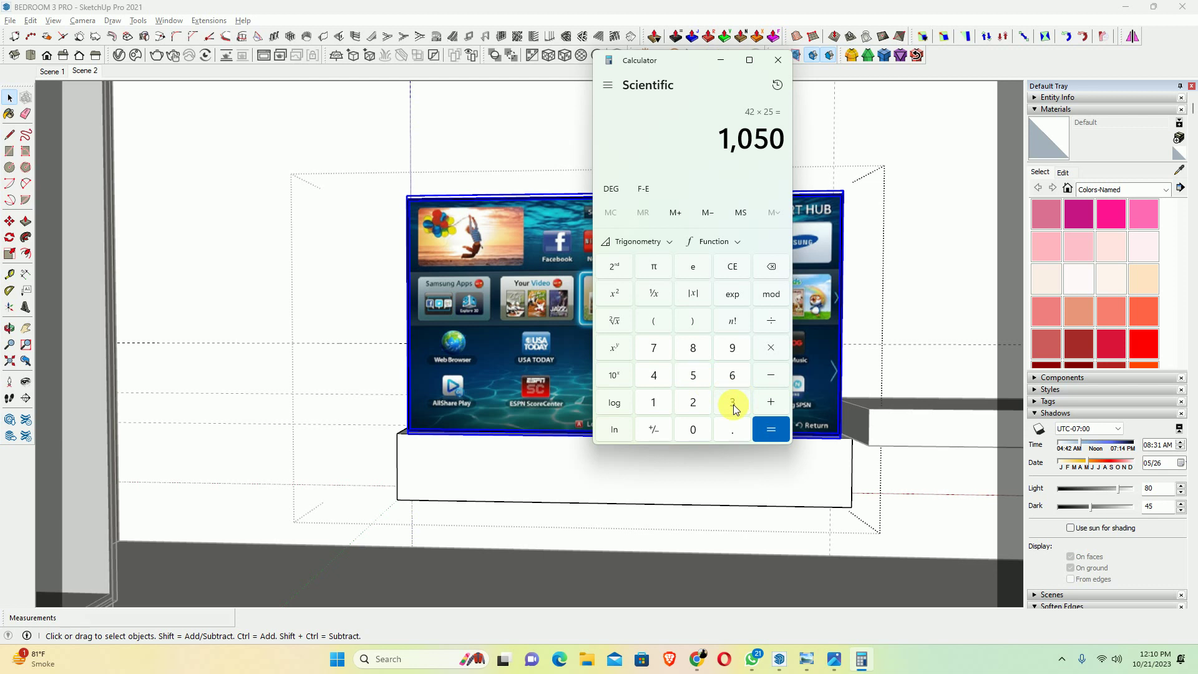
Calculate 36 × 25 = 900 in Calculator, then minimize it to return to SketchUp
left_click(732, 405)
left_click(729, 375)
left_click(769, 348)
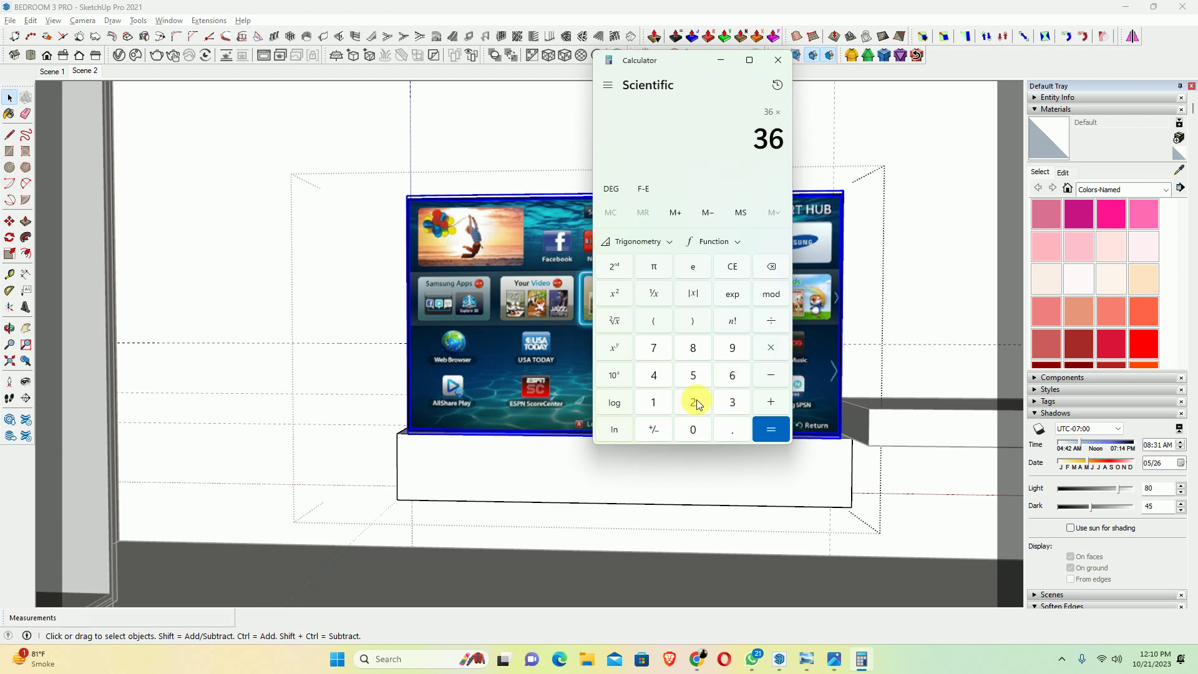
left_click(693, 401)
left_click(692, 375)
left_click(771, 430)
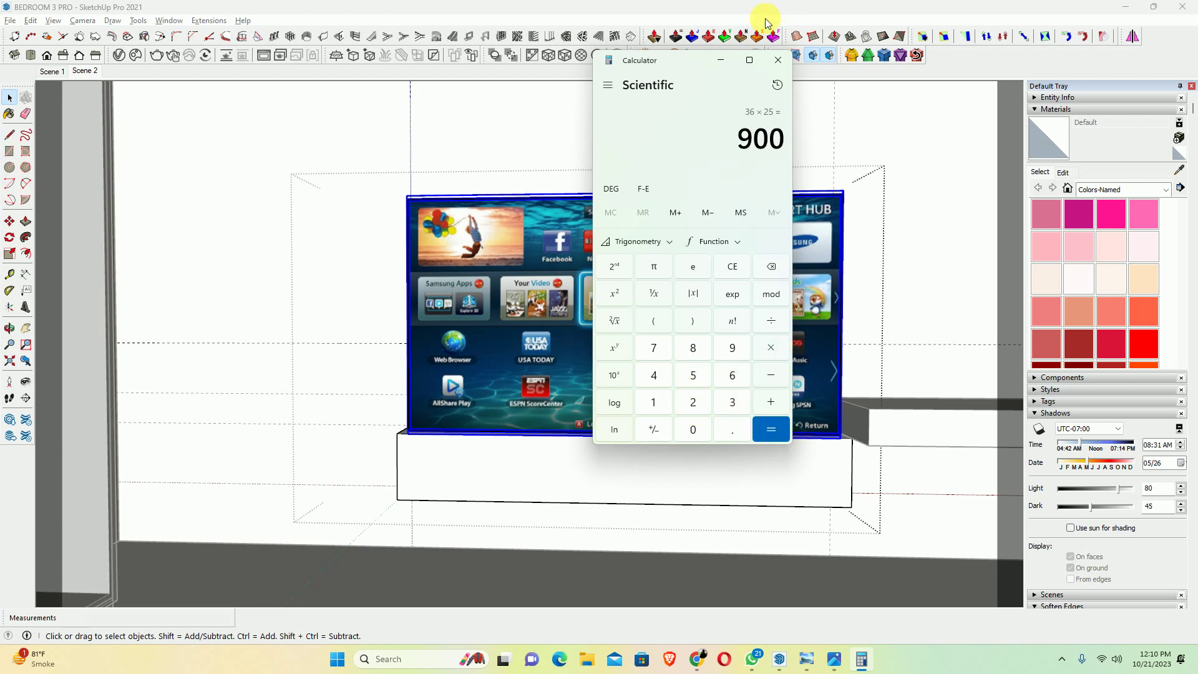
left_click(721, 60)
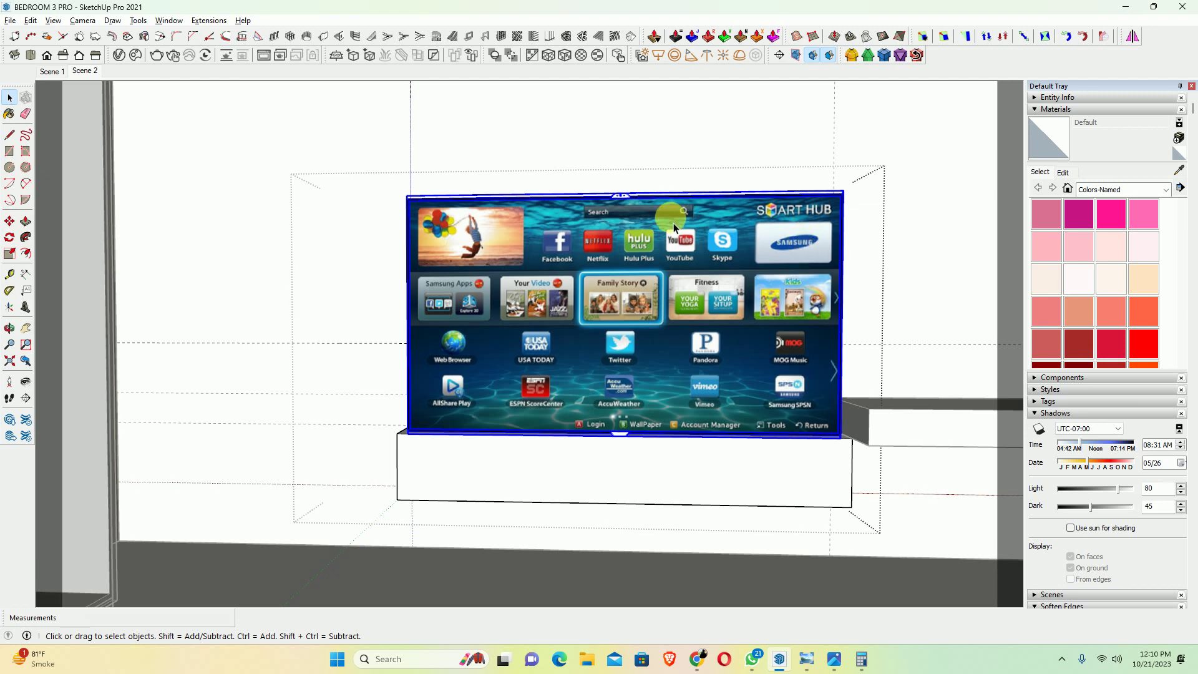
Move the TV so its top-left corner snaps onto the guide intersection
key("t")
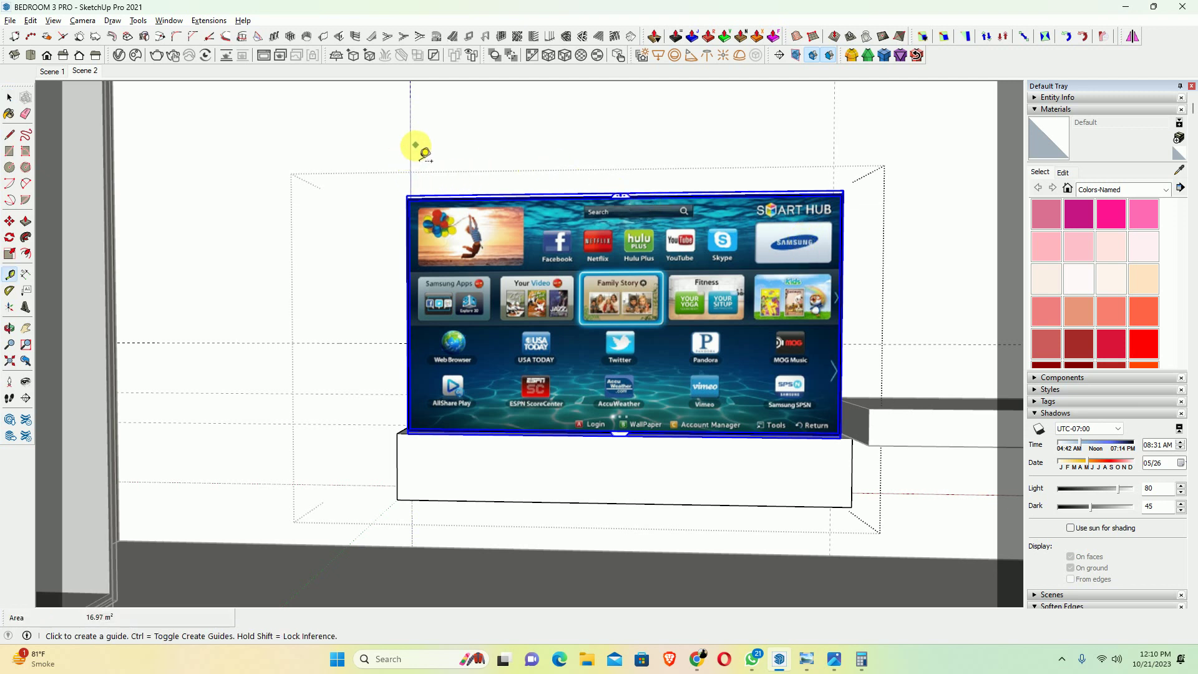
key("space")
middle_click_drag(476, 193, 446, 281)
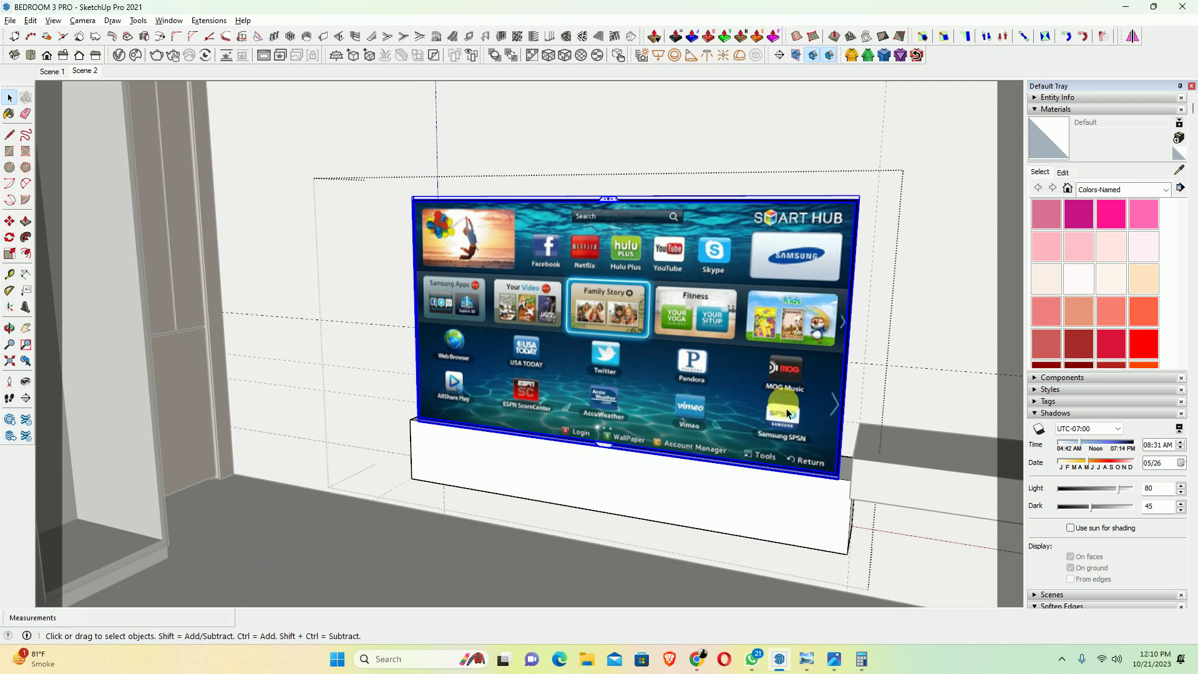
middle_click_drag(772, 402, 765, 436)
key("m")
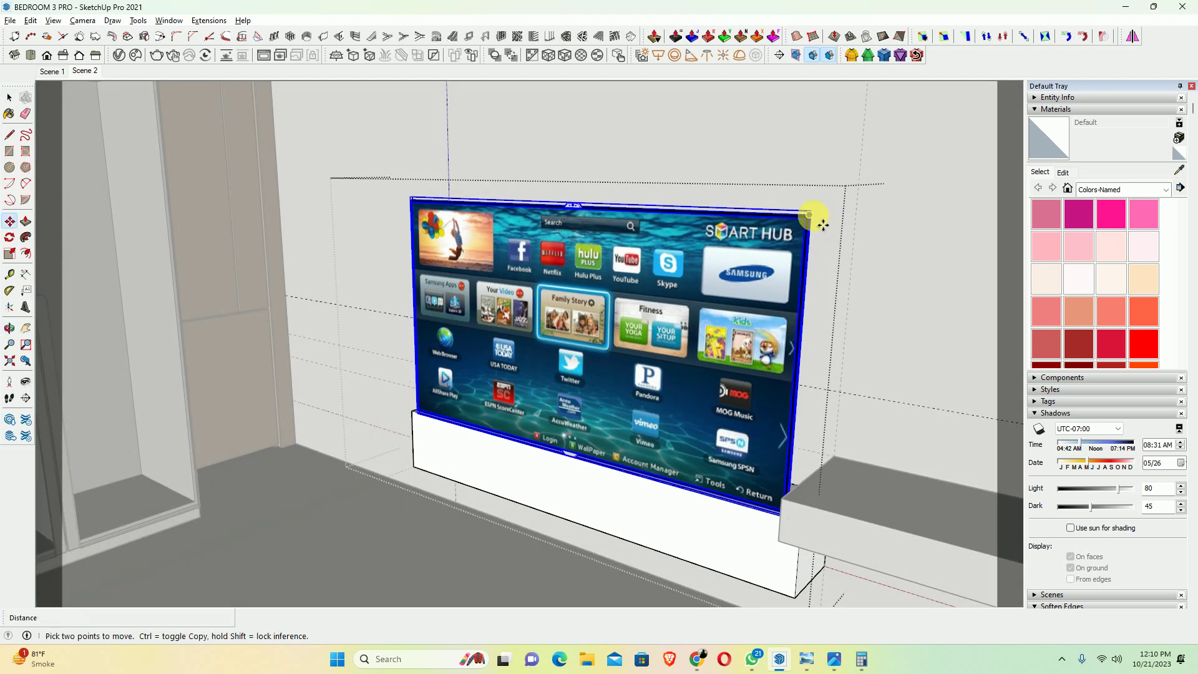
scroll(831, 221, "up", 4)
left_click(795, 205)
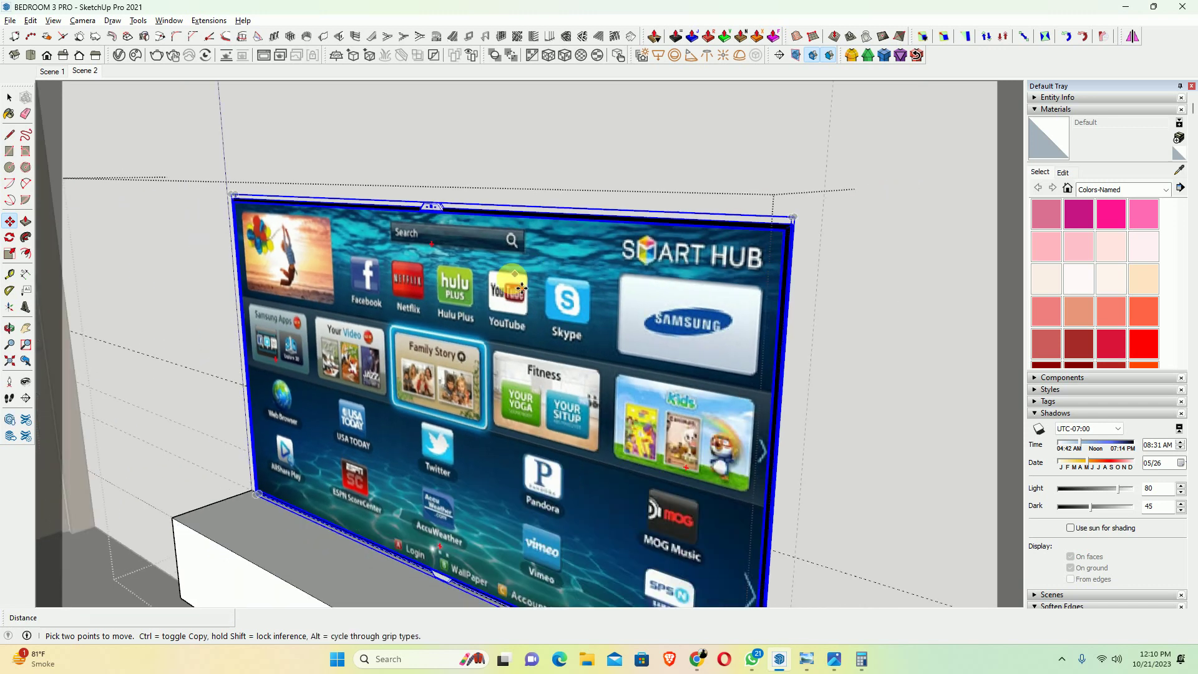
middle_click_drag(521, 288, 437, 281)
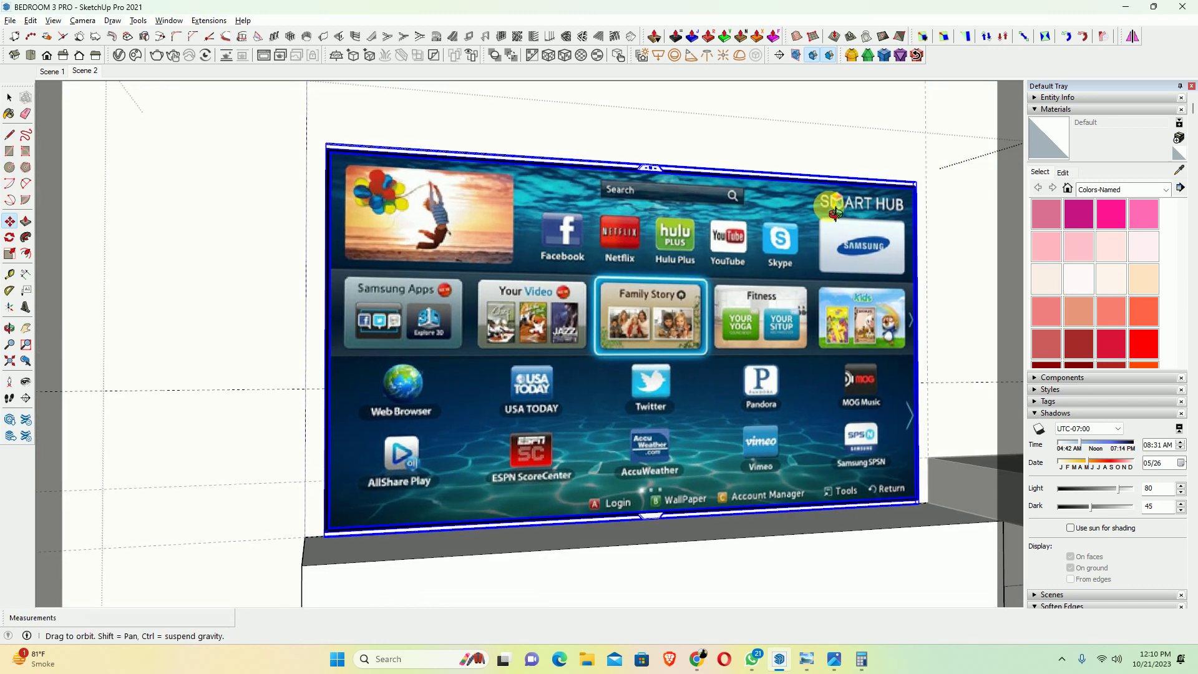
scroll(436, 281, "down", 3)
scroll(425, 198, "up", 2)
scroll(425, 199, "up", 5)
middle_click_drag(425, 198, 468, 241)
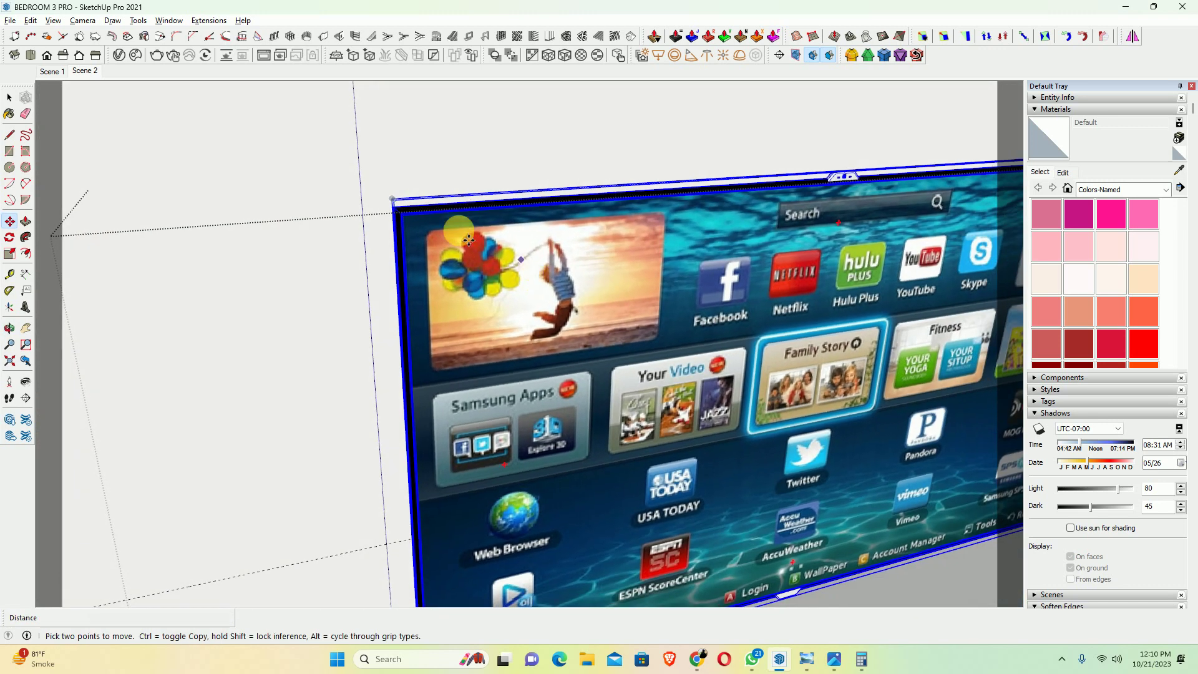
left_click(394, 201)
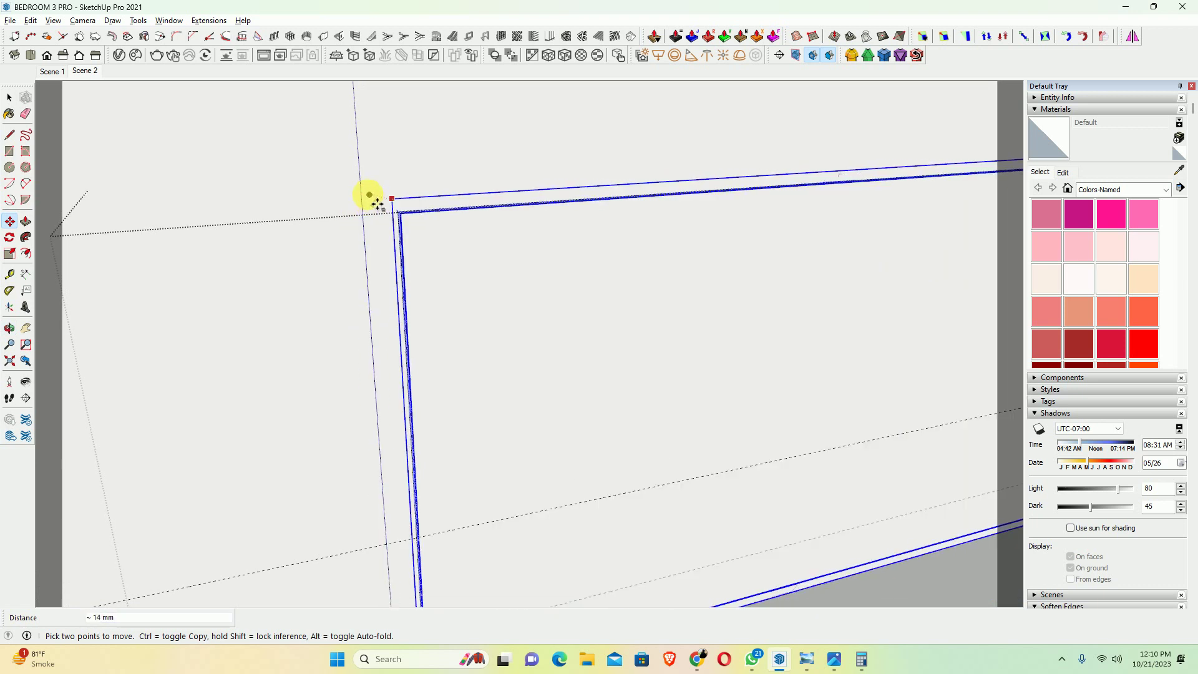
left_click(371, 199)
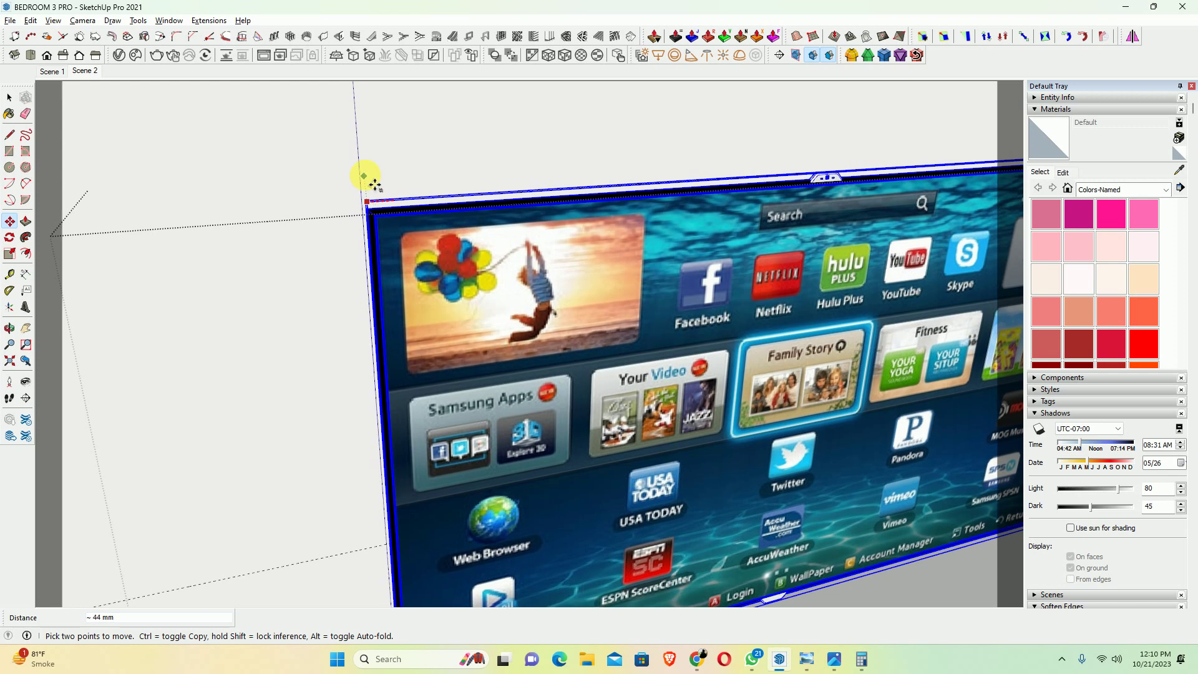
Add a guide 1000 mm from the line above the TV
mouse_move(355, 181)
middle_mouse_down()
mouse_move(390, 347)
mouse_move(428, 334)
middle_mouse_up()
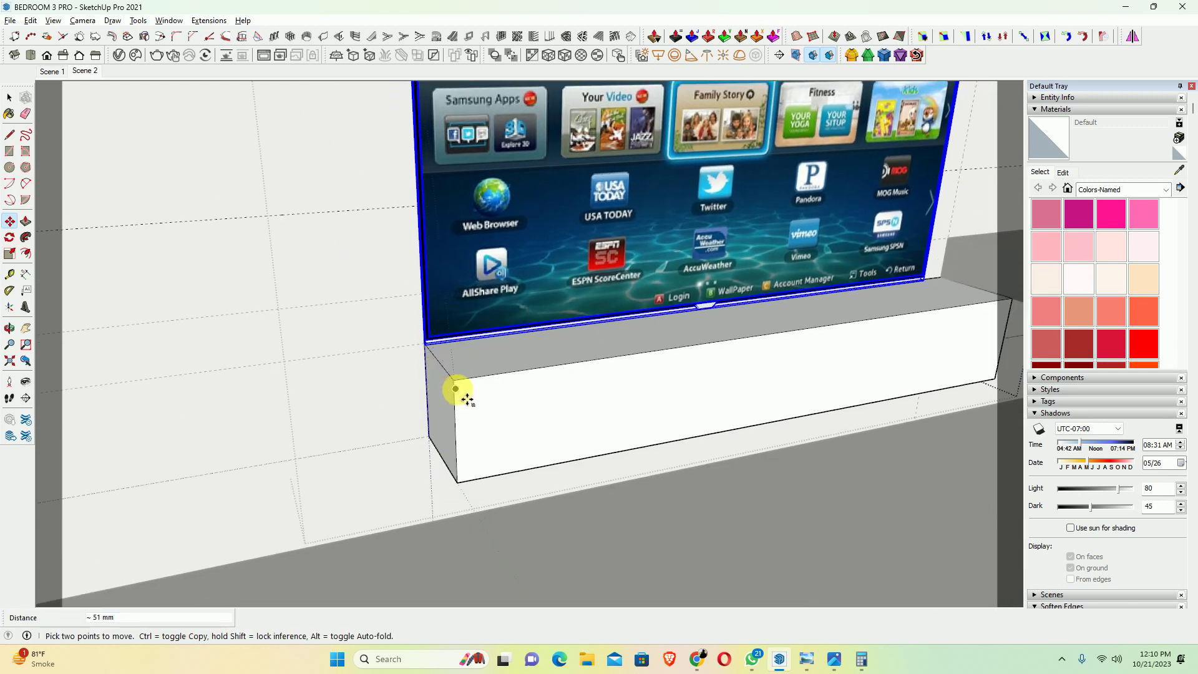
scroll(464, 388, "down", 3)
mouse_move(629, 320)
middle_mouse_down()
mouse_move(734, 409)
mouse_move(837, 401)
middle_mouse_up()
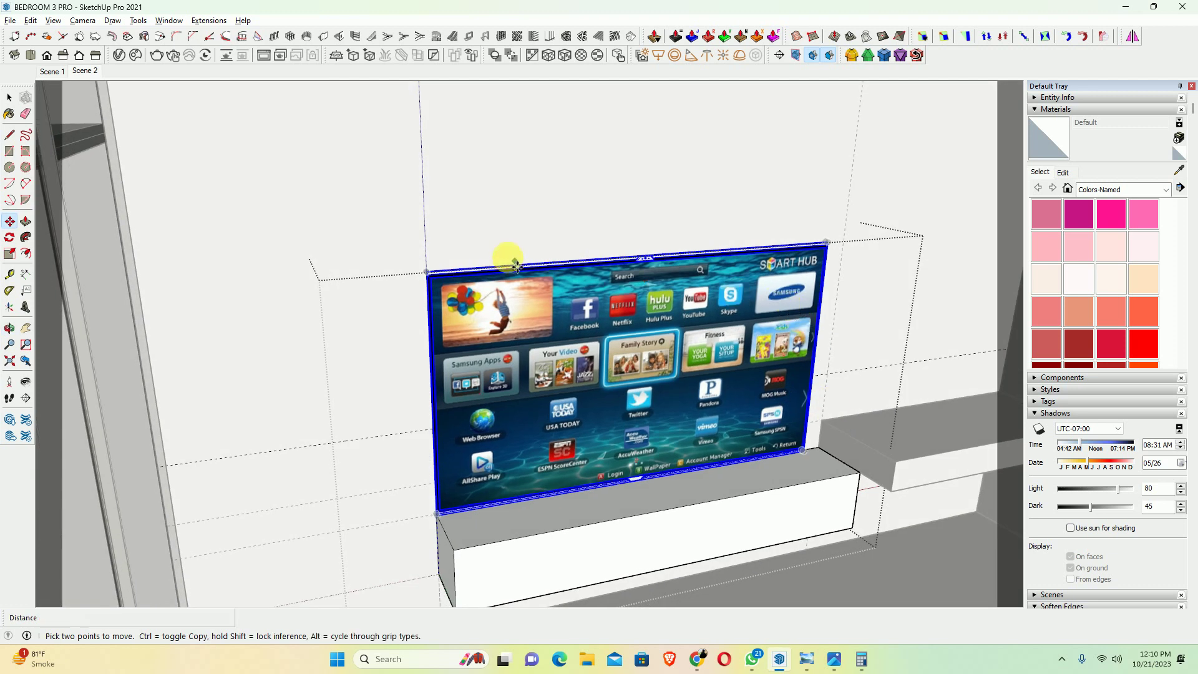
key("t")
left_click(422, 180)
type("1000")
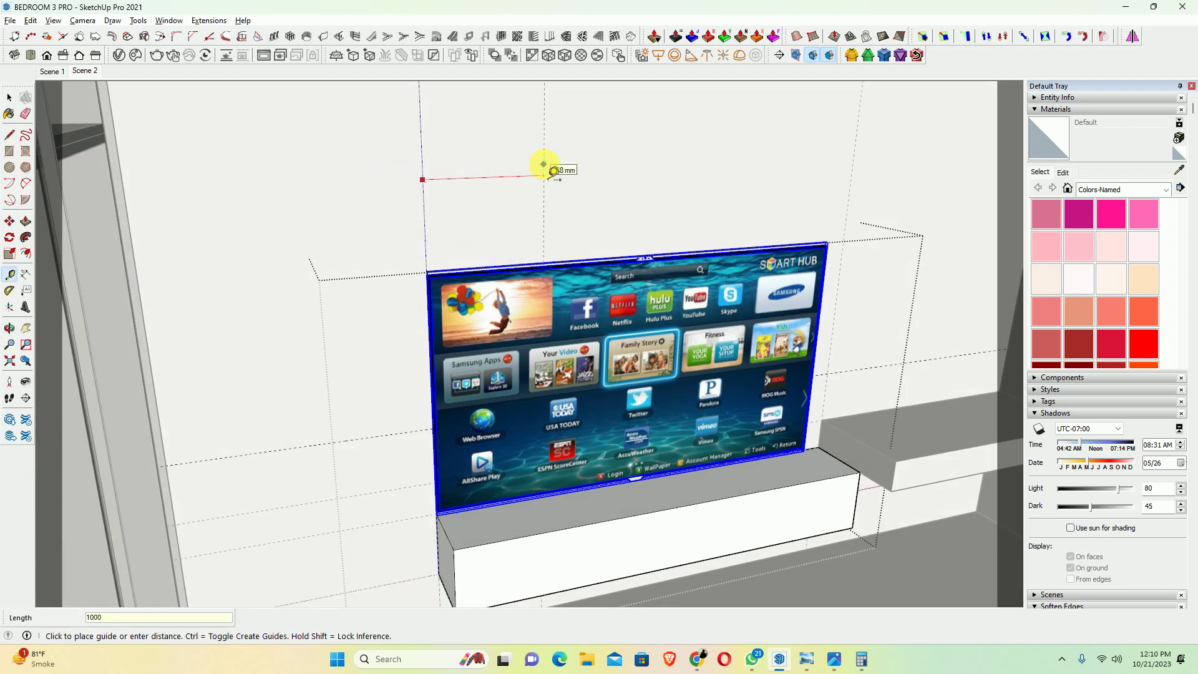
key("Return")
Roughly scale the TV down by dragging its top-right corner grip
mouse_move(584, 292)
middle_mouse_down()
mouse_move(586, 279)
mouse_move(780, 289)
middle_mouse_up()
scroll(749, 237, "up", 3)
scroll(702, 168, "up", 2)
key("s")
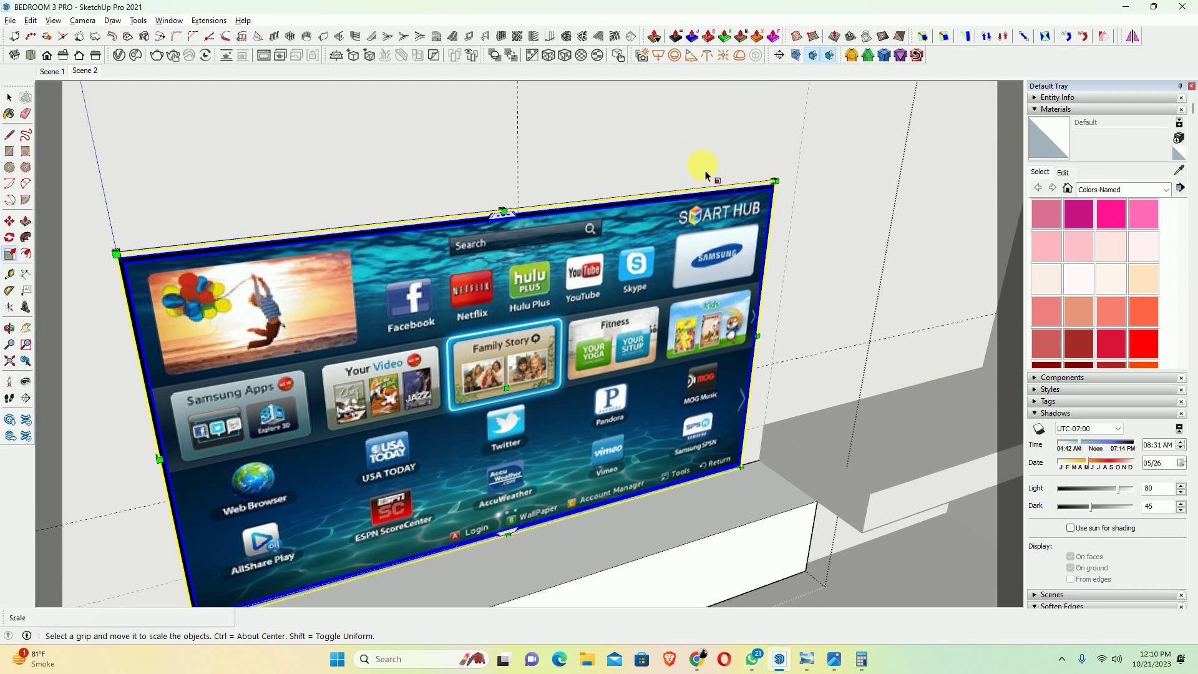
scroll(780, 184, "up", 2)
scroll(777, 187, "up", 1)
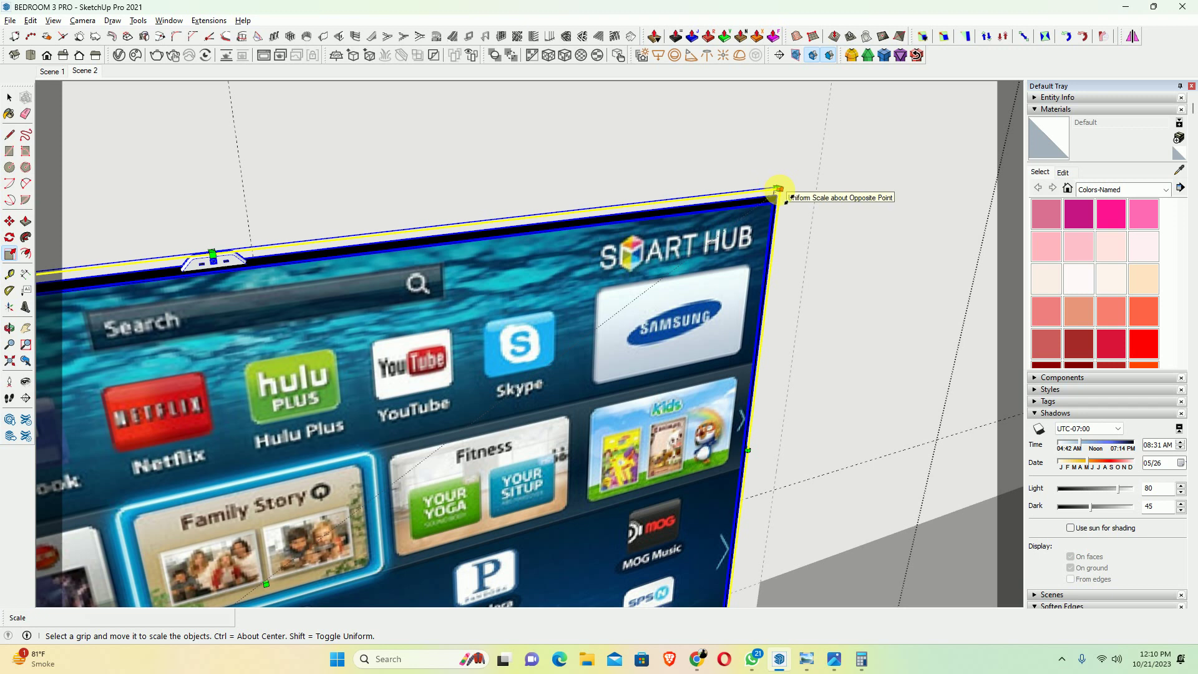
scroll(778, 188, "up", 1)
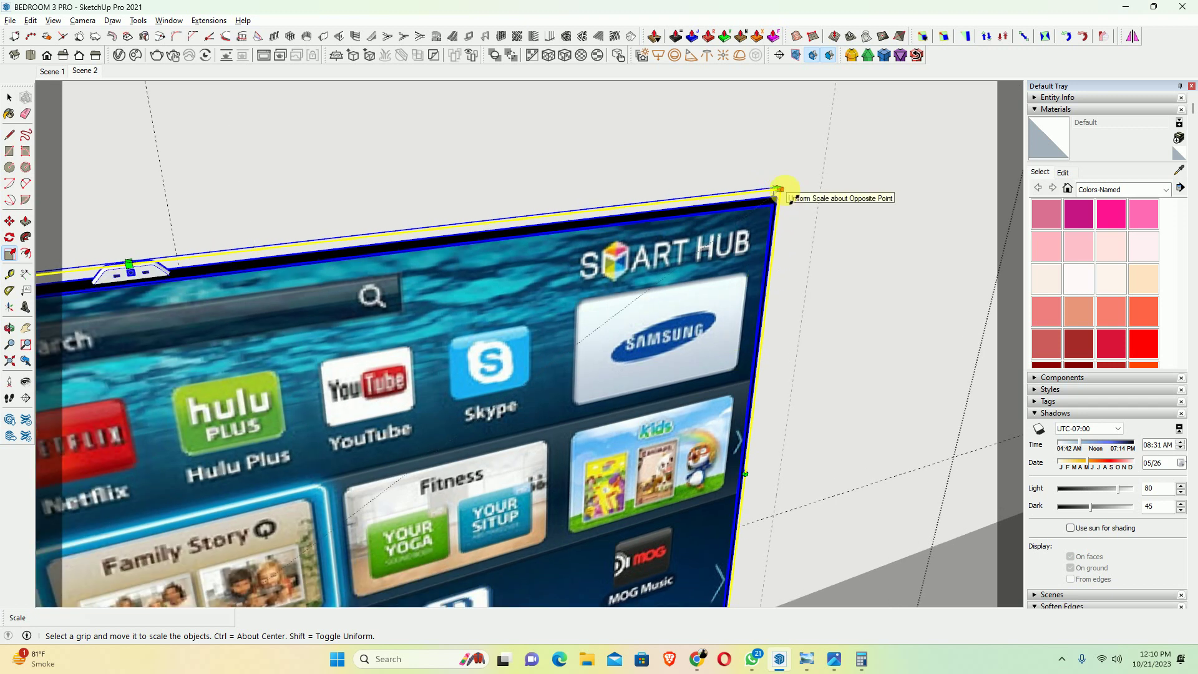
mouse_move(779, 187)
left_mouse_down()
mouse_move(611, 223)
mouse_move(615, 250)
left_mouse_up()
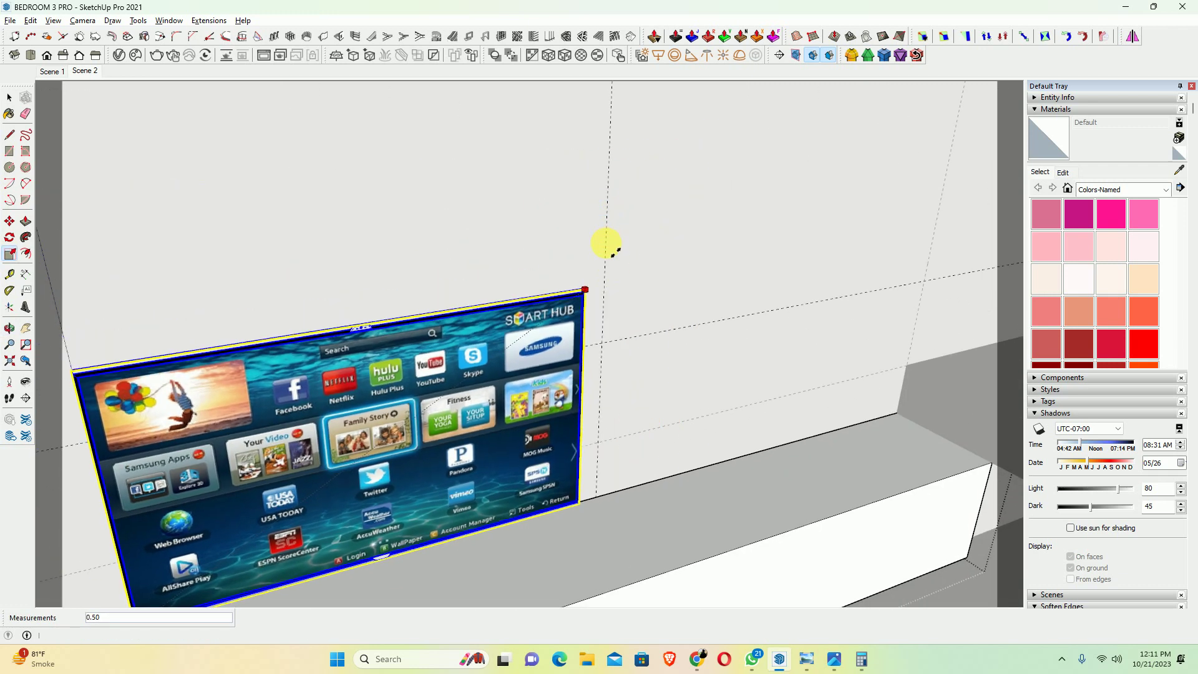
key("space")
scroll(800, 195, "up", 3)
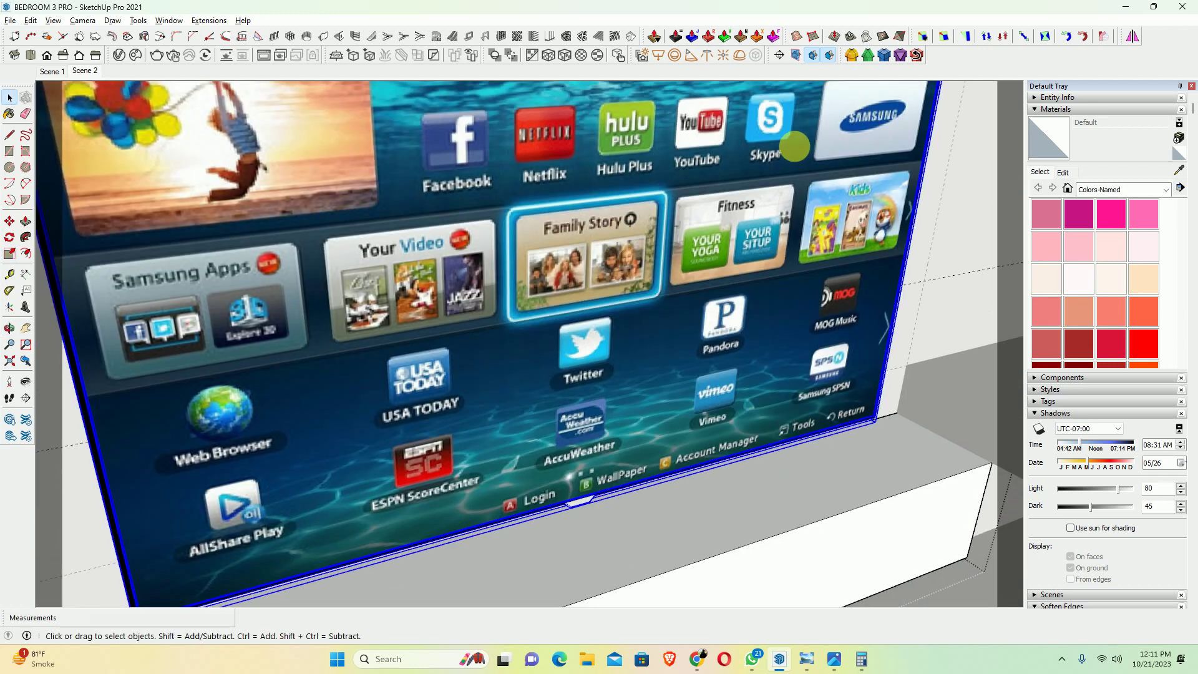
middle_click_drag(794, 148, 778, 278)
Scale the TV uniformly, trying 0.5 and 0.55 before settling on 0.525
key("s")
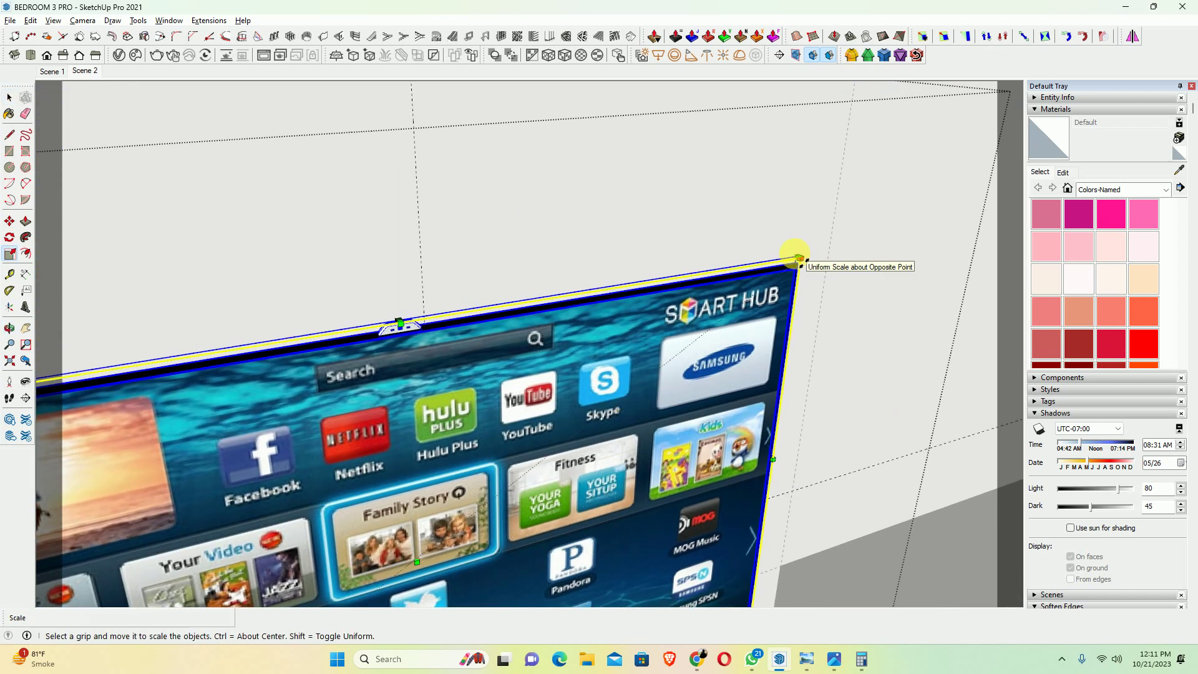
scroll(801, 260, "up", 3)
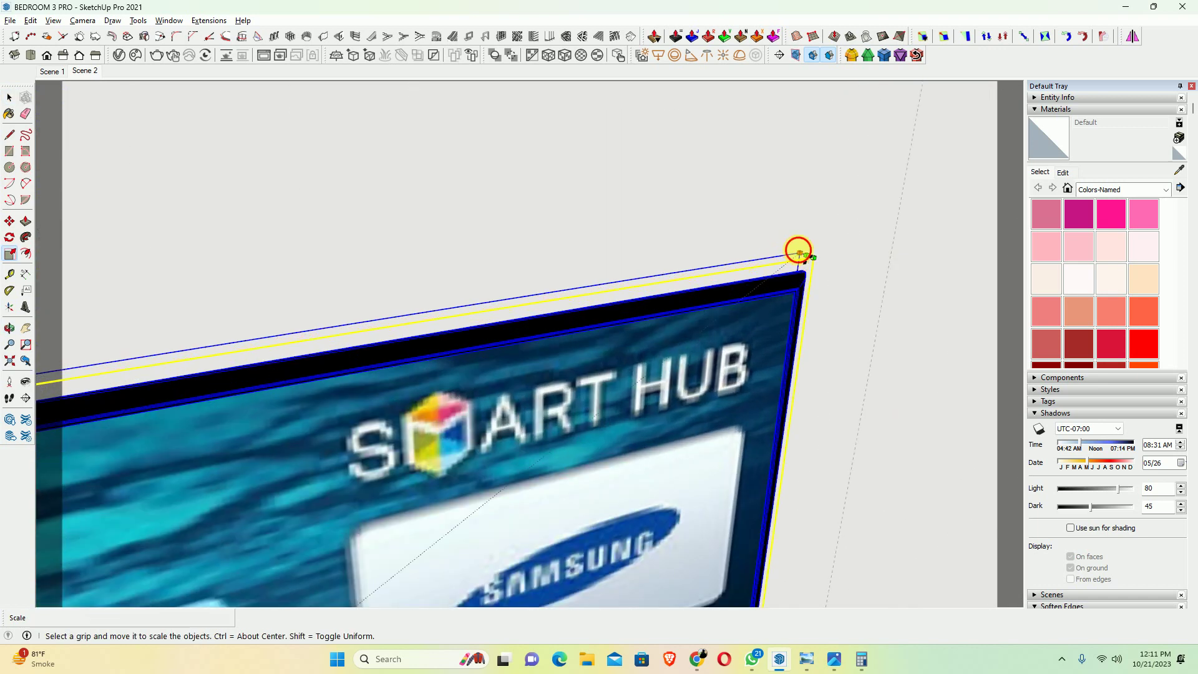
scroll(799, 251, "down", 3)
mouse_move(583, 329)
middle_mouse_down()
mouse_move(692, 153)
mouse_move(629, 179)
mouse_move(629, 275)
mouse_move(455, 276)
middle_mouse_up()
key("s")
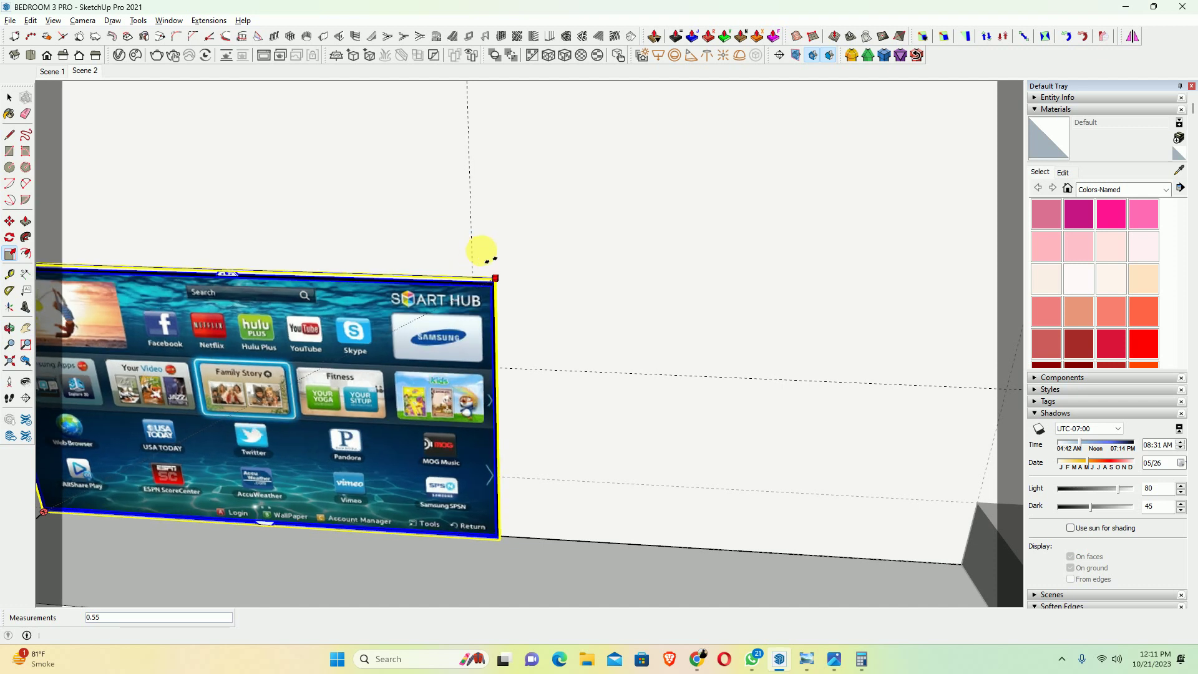
left_click_drag(480, 261, 490, 257)
type("0.5")
key("Return")
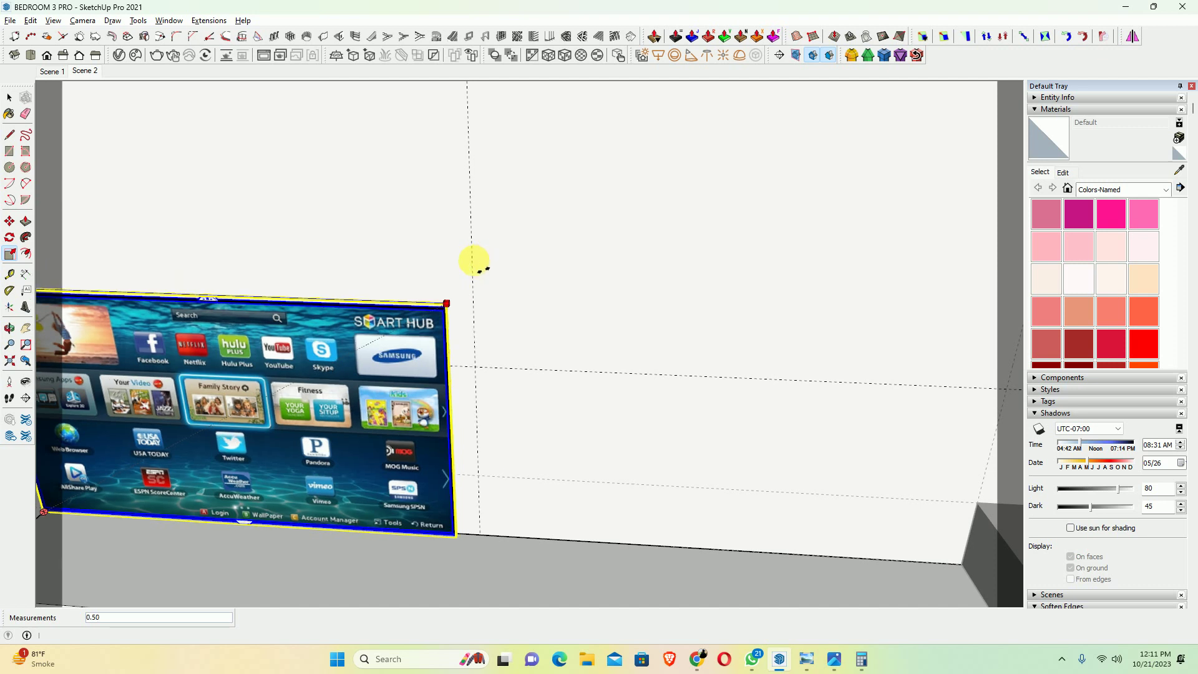
type("0.55")
key("Return")
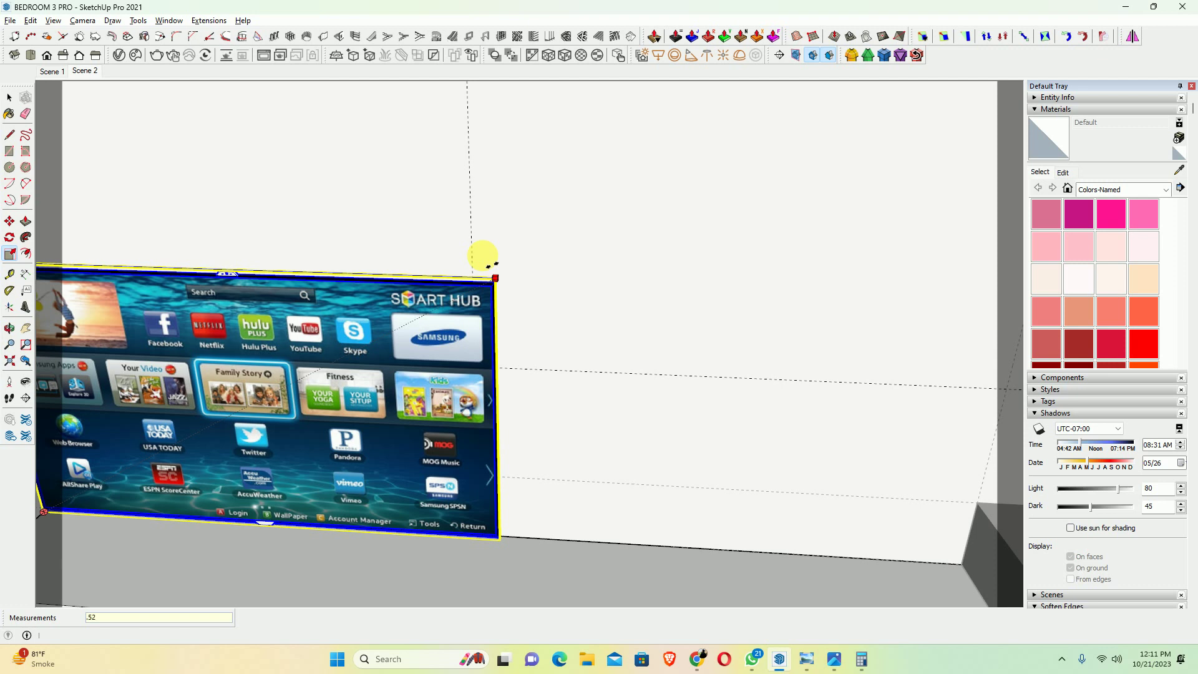
key("Return")
scroll(483, 259, "down", 2)
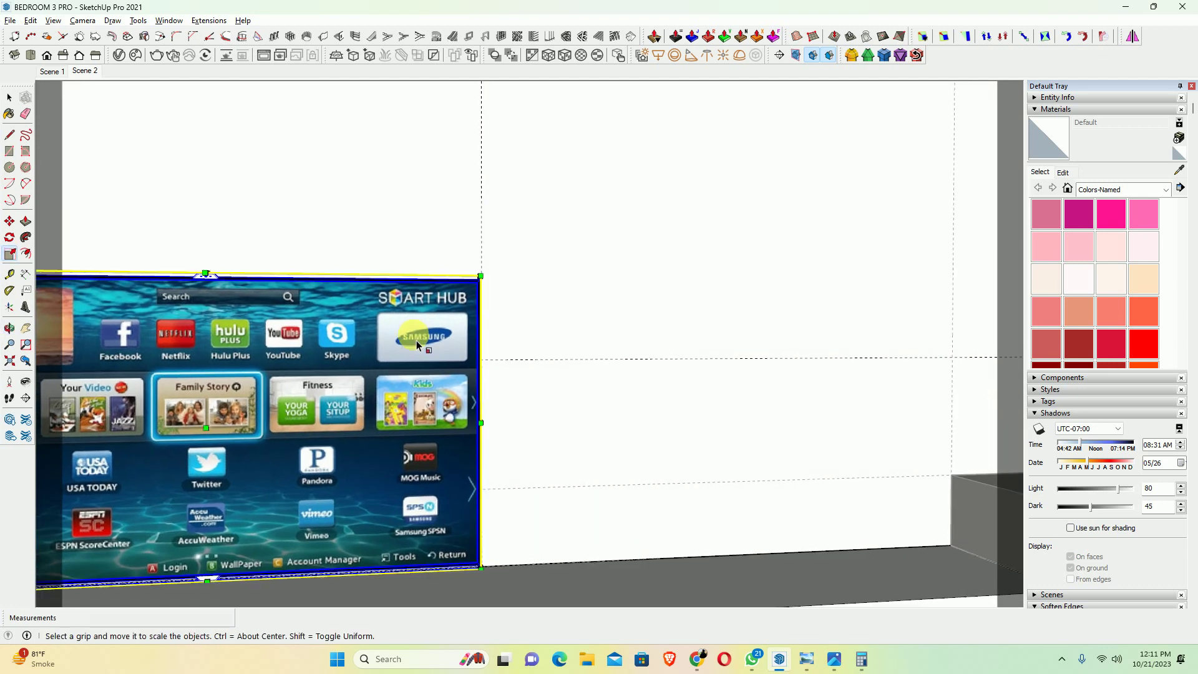
scroll(479, 319, "down", 3)
mouse_move(477, 320)
middle_mouse_down()
mouse_move(355, 342)
mouse_move(659, 275)
mouse_move(566, 315)
mouse_move(488, 395)
middle_mouse_up()
scroll(566, 315, "down", 3)
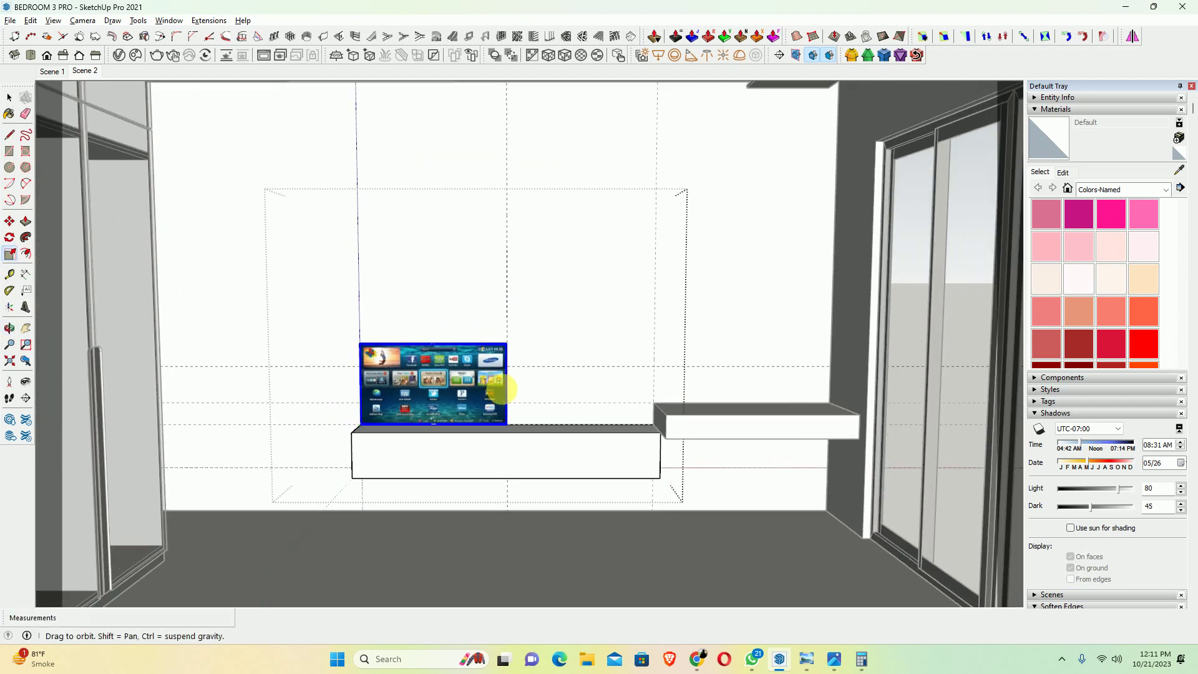
Raise the TV 400 mm off the console
key("m")
left_click(552, 352)
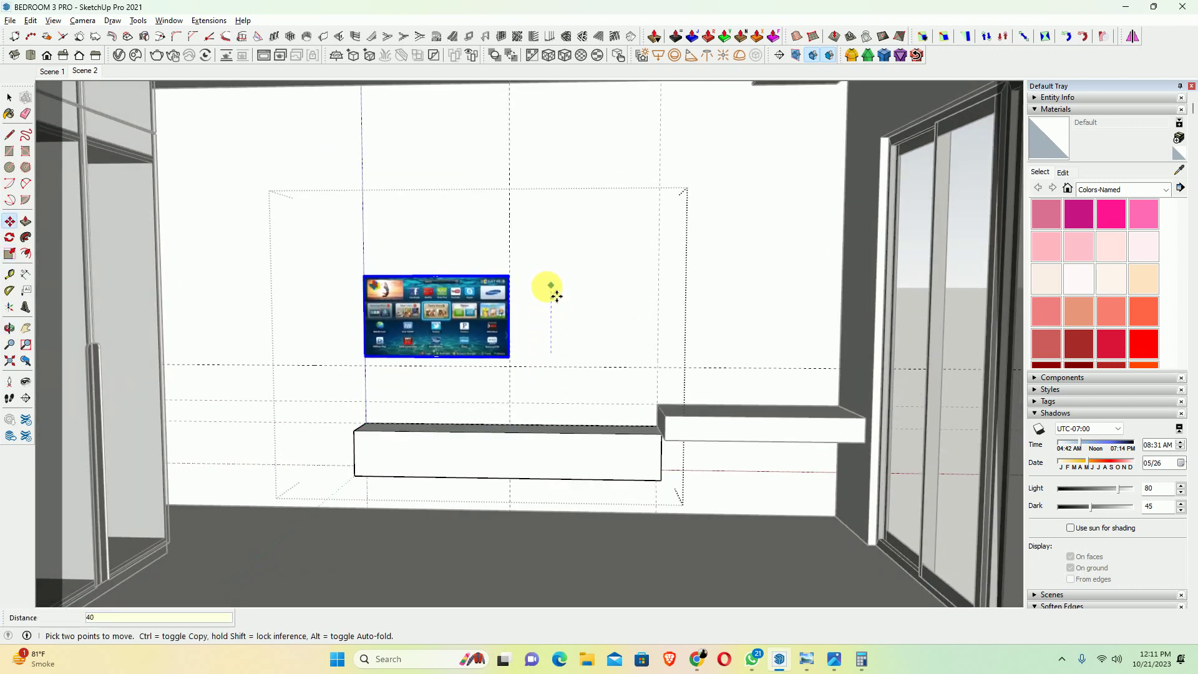
type("0")
key("Return")
scroll(455, 364, "up", 5)
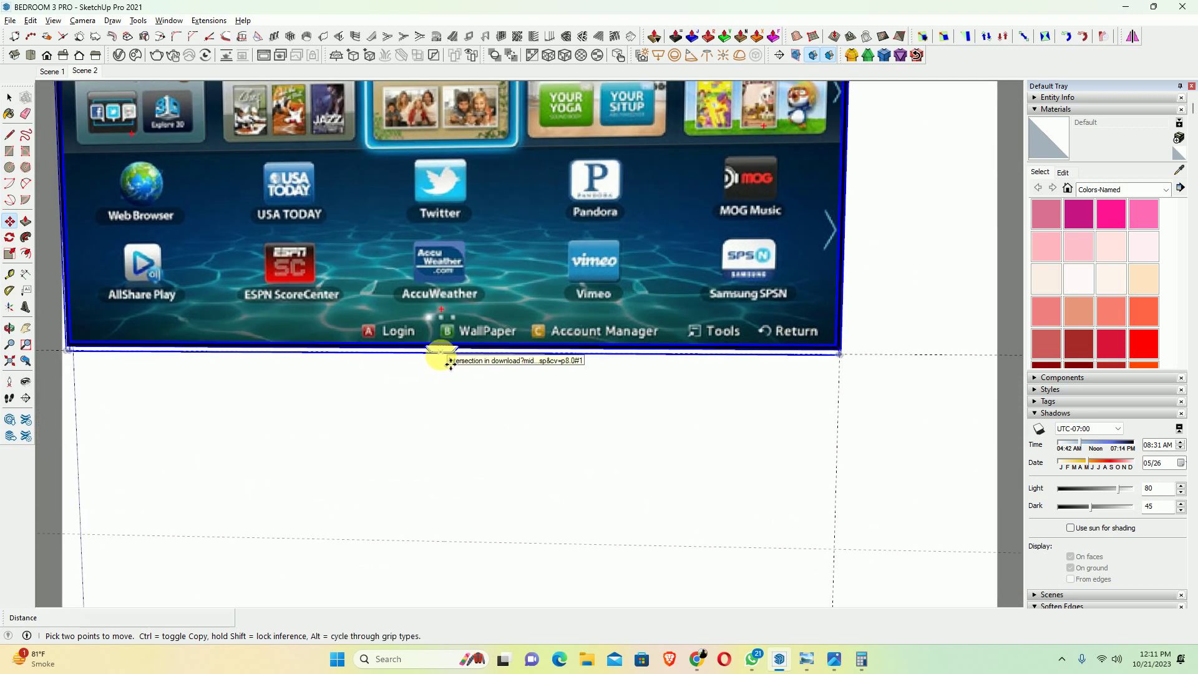
Shift the TV sideways to centre it above the console, then select the TV wall group
left_click(450, 362)
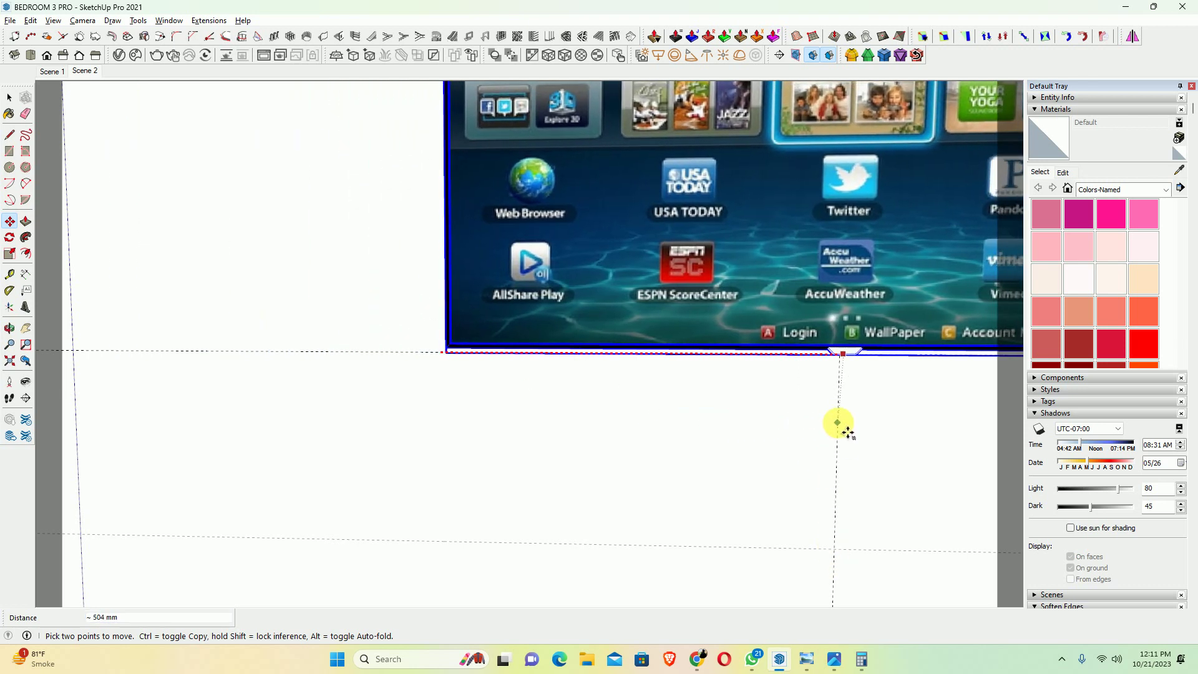
left_click(834, 422)
scroll(799, 400, "down", 5)
scroll(628, 343, "down", 5)
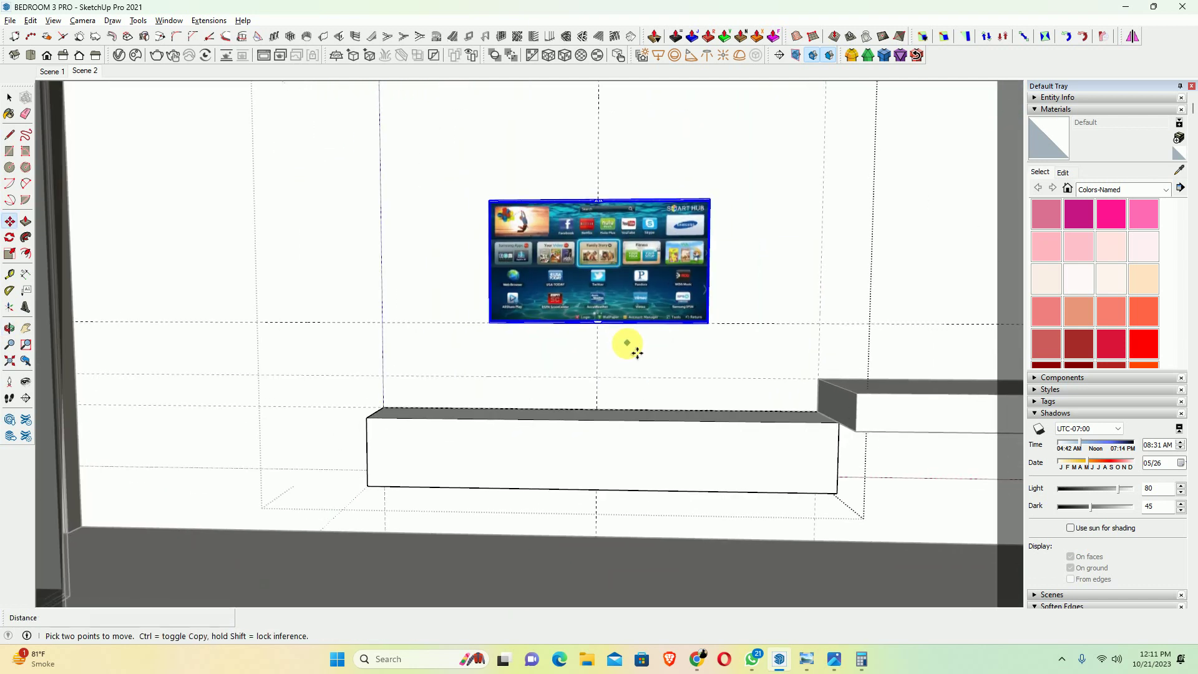
key("space")
scroll(679, 378, "up", 3)
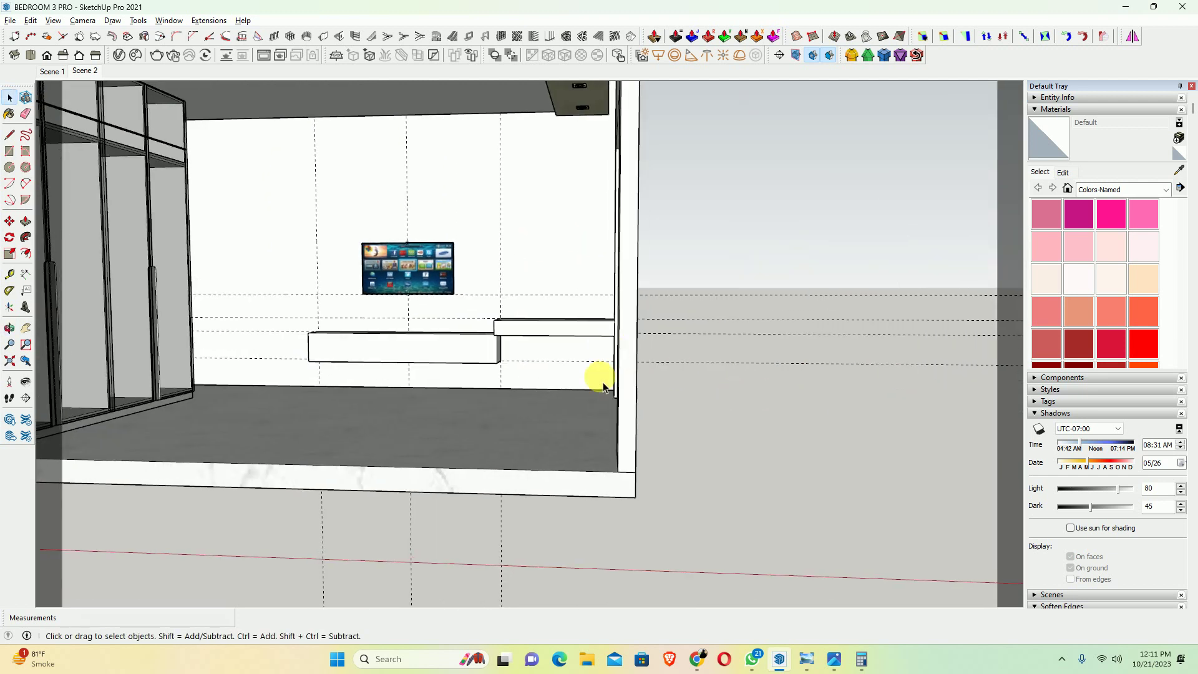
scroll(603, 387, "down", 4)
scroll(667, 377, "up", 3)
scroll(639, 310, "up", 1)
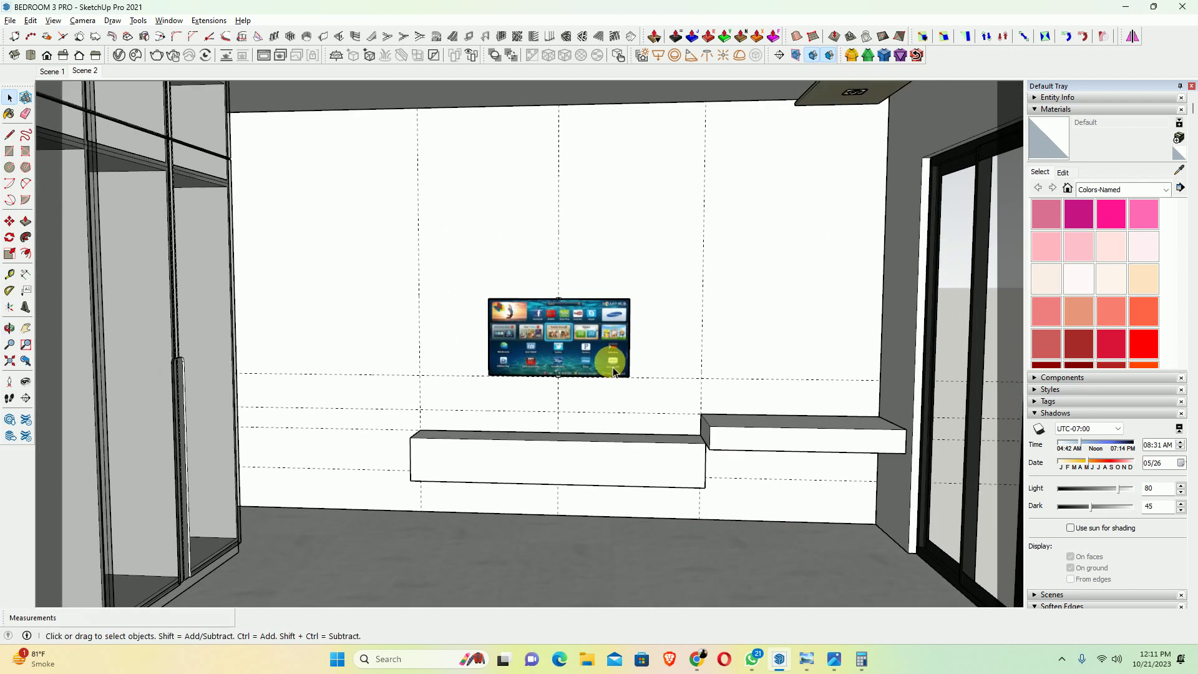
scroll(599, 328, "up", 1)
scroll(579, 337, "up", 2)
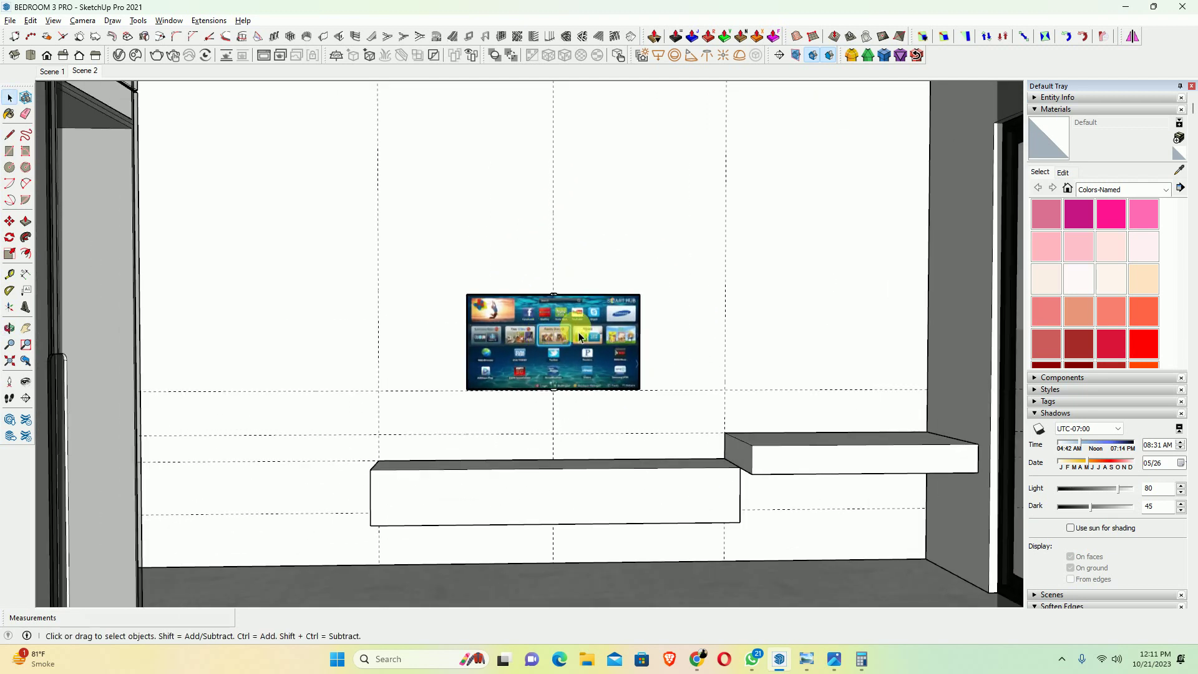
left_click(542, 347)
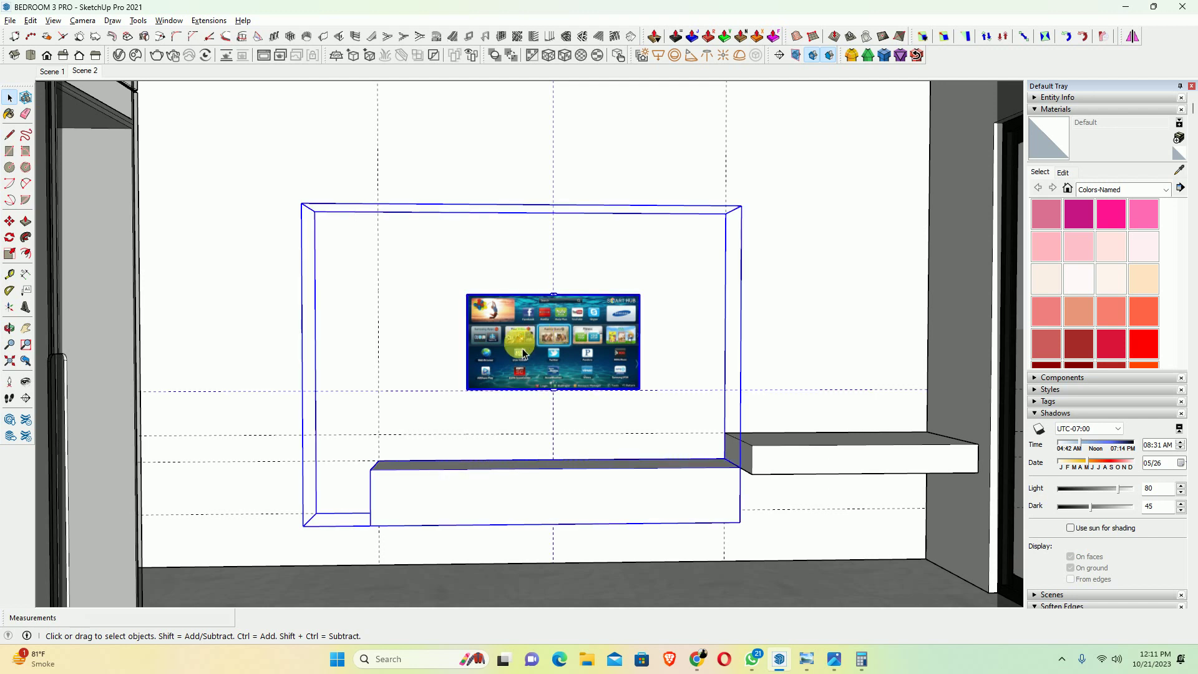
Inside the TV wall group, enlarge the TV about 1.25 times from its bottom-left corner
double_click(523, 354)
left_click(485, 373)
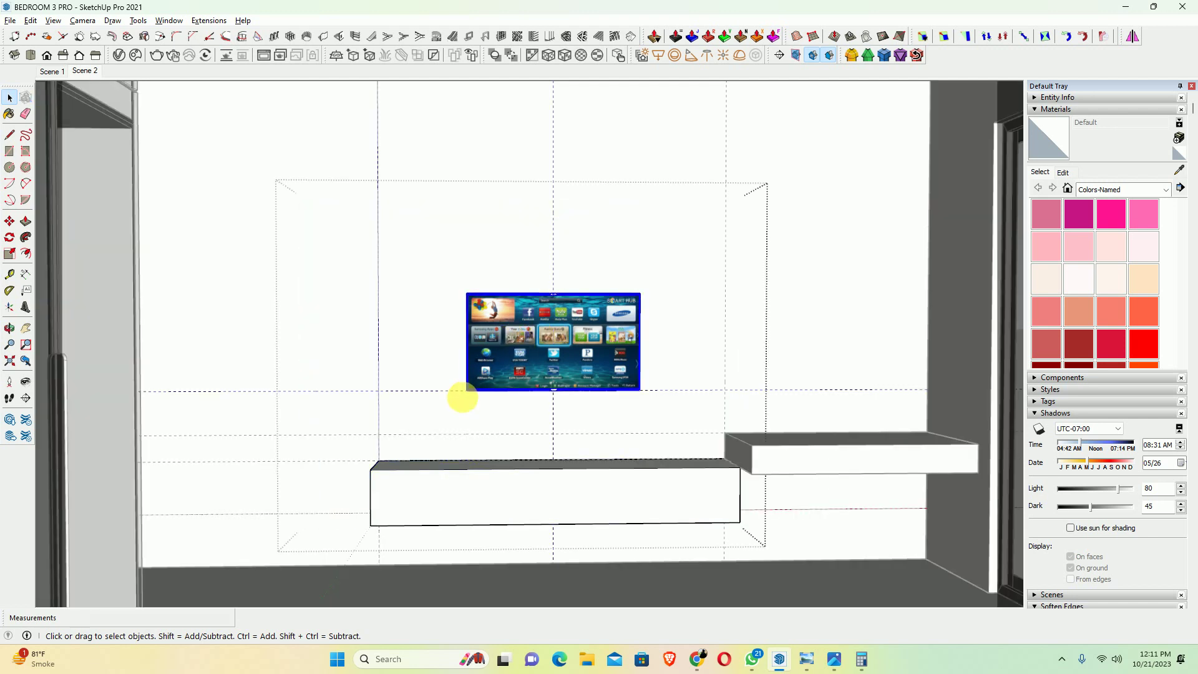
key("s")
left_click_drag(467, 391, 449, 402)
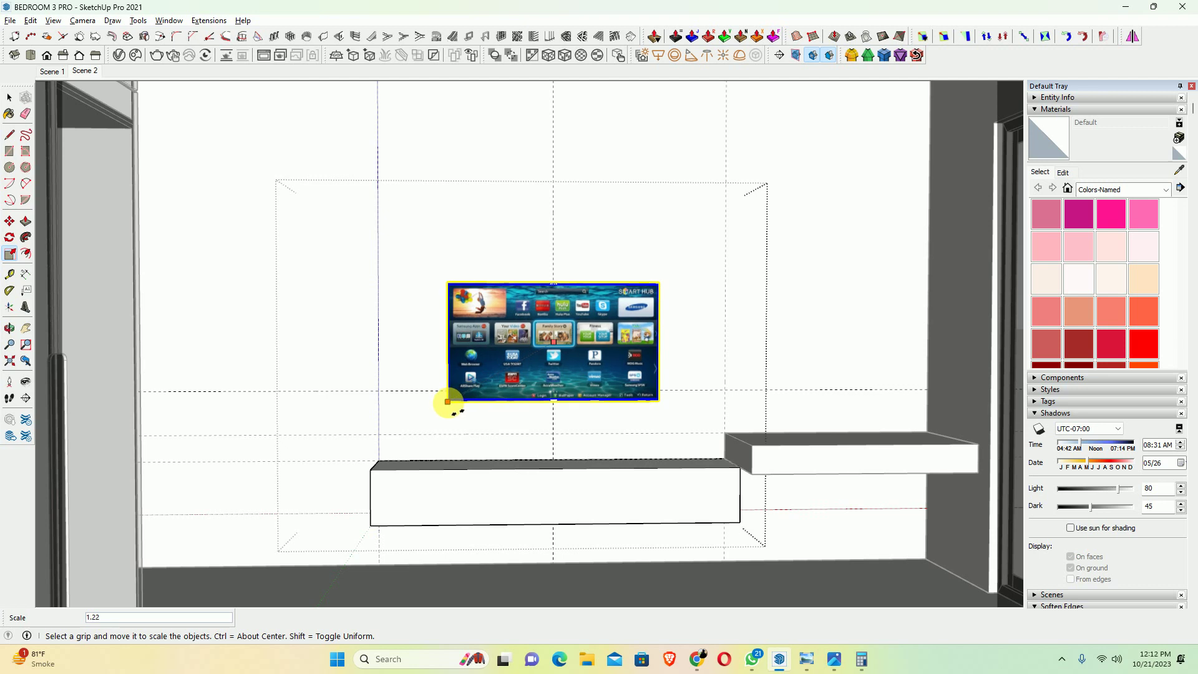
left_click_drag(448, 403, 444, 403)
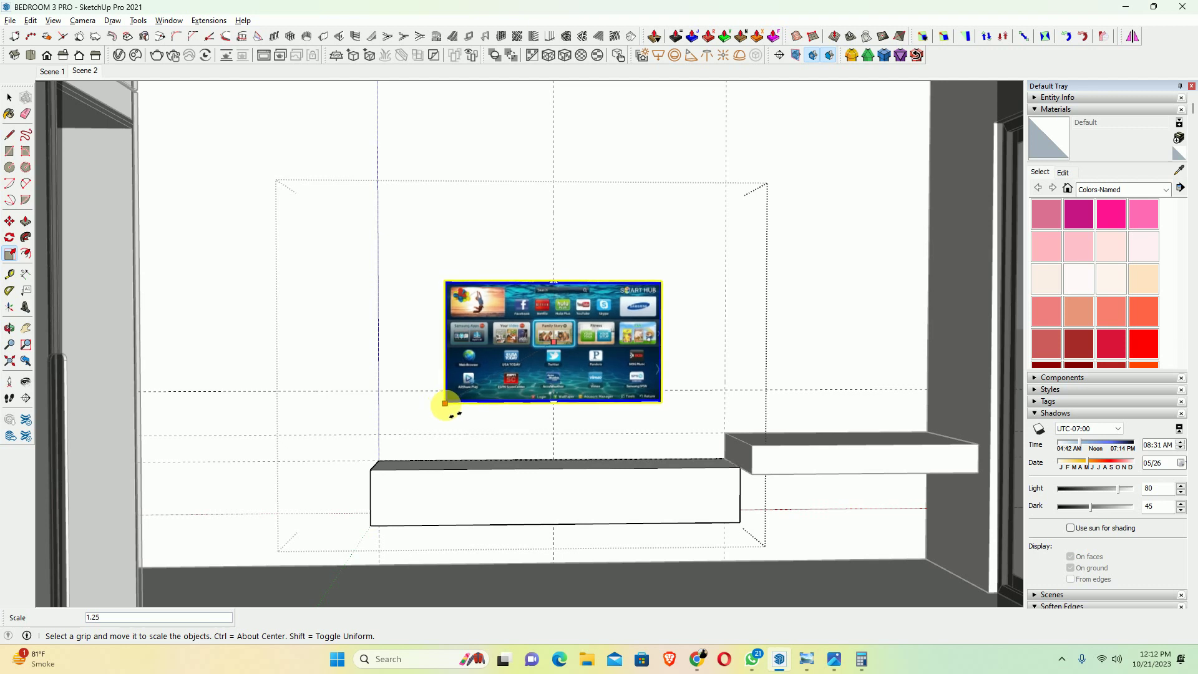
scroll(444, 404, "down", 3)
scroll(537, 337, "down", 2)
key("space")
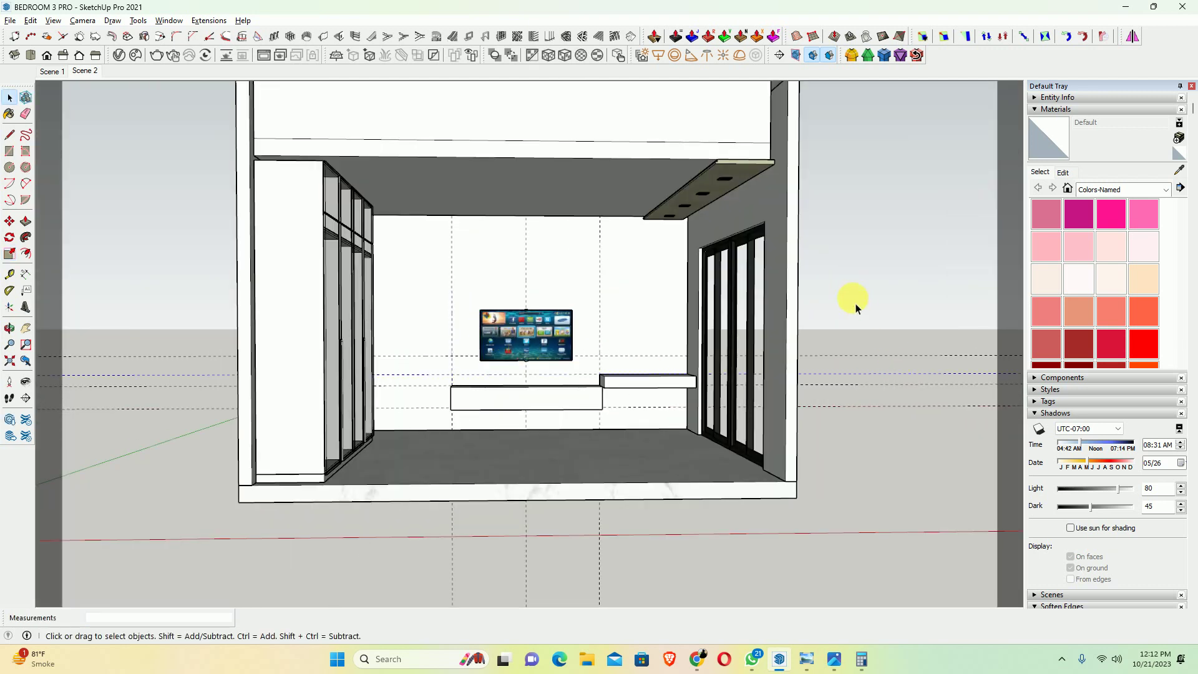
scroll(356, 402, "up", 2)
scroll(499, 405, "up", 3)
middle_click_drag(652, 406, 532, 449, "shift")
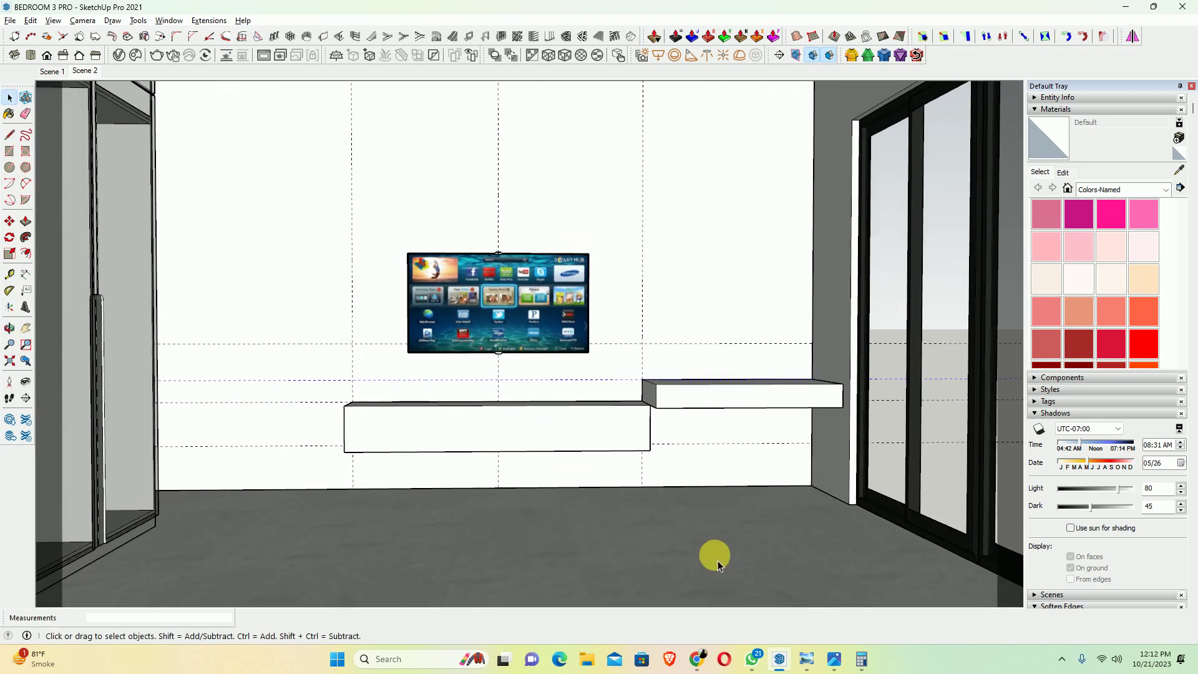
Select the TV wall group and start moving the TV, cancelling the first attempt
scroll(527, 436, "down", 2)
scroll(517, 390, "up", 2)
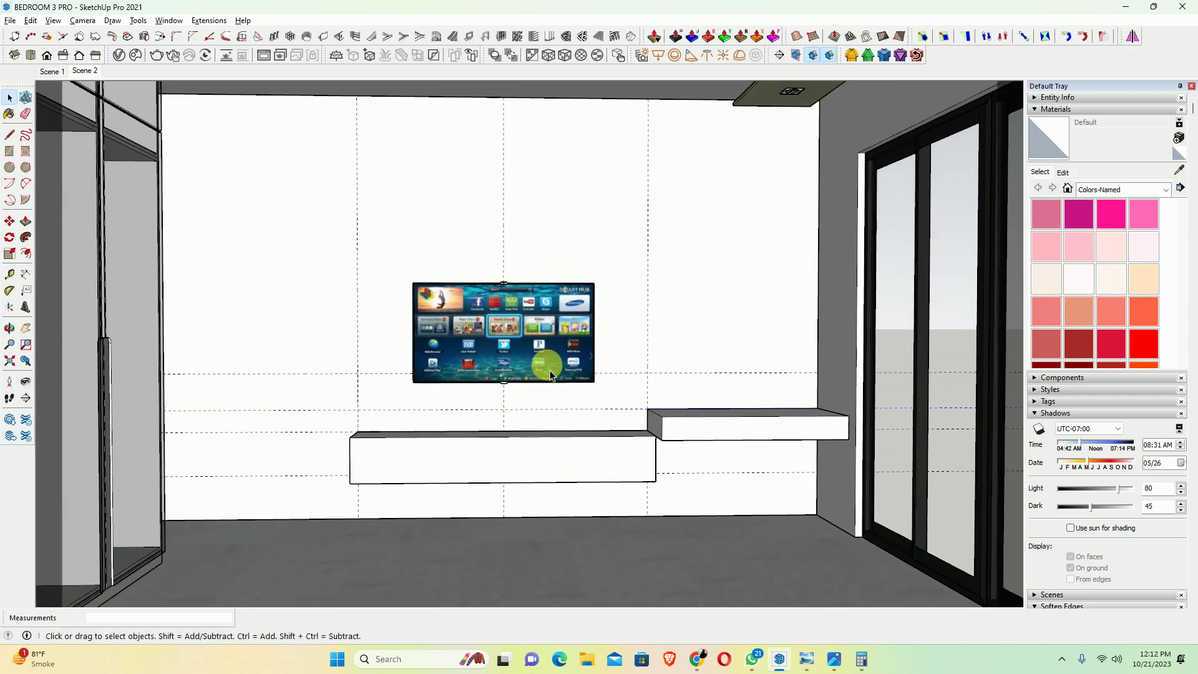
left_click(542, 384)
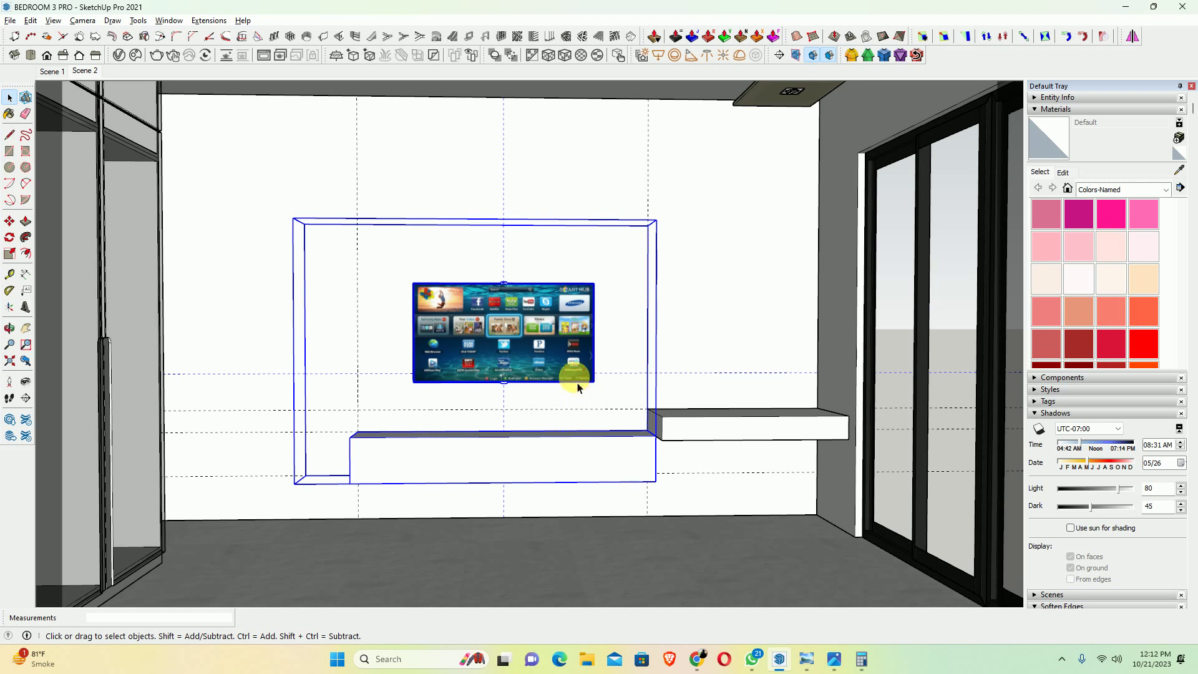
scroll(577, 387, "down", 2)
scroll(577, 387, "up", 3)
scroll(612, 400, "up", 2)
key("m")
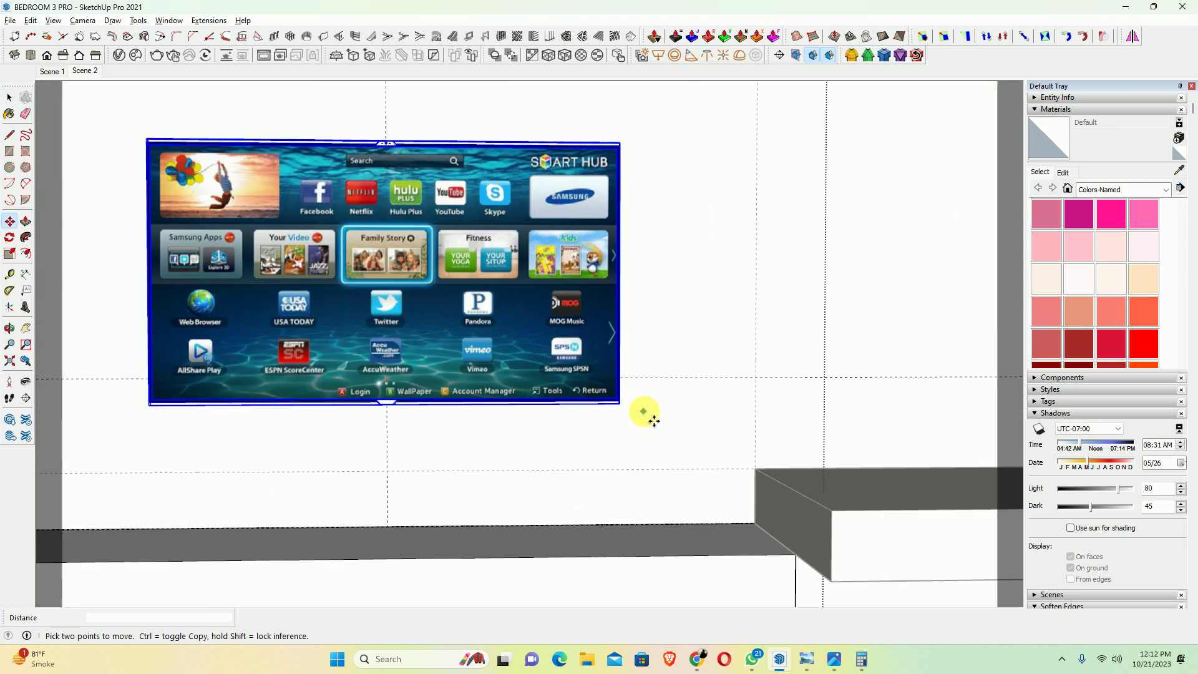
mouse_move(644, 372)
middle_mouse_down()
mouse_move(655, 347)
mouse_move(643, 102)
mouse_move(697, 125)
mouse_move(481, 133)
mouse_move(749, 254)
mouse_move(630, 299)
mouse_move(624, 276)
mouse_move(671, 325)
middle_mouse_up()
scroll(686, 128, "up", 2)
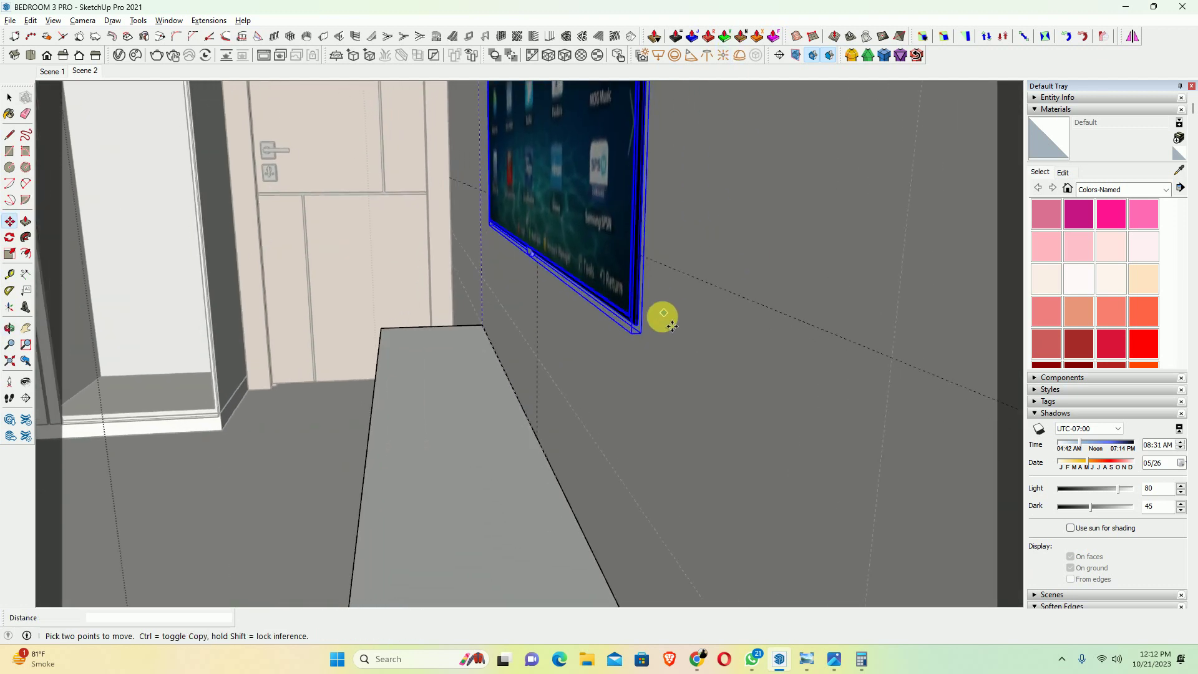
left_click(654, 340)
key("space")
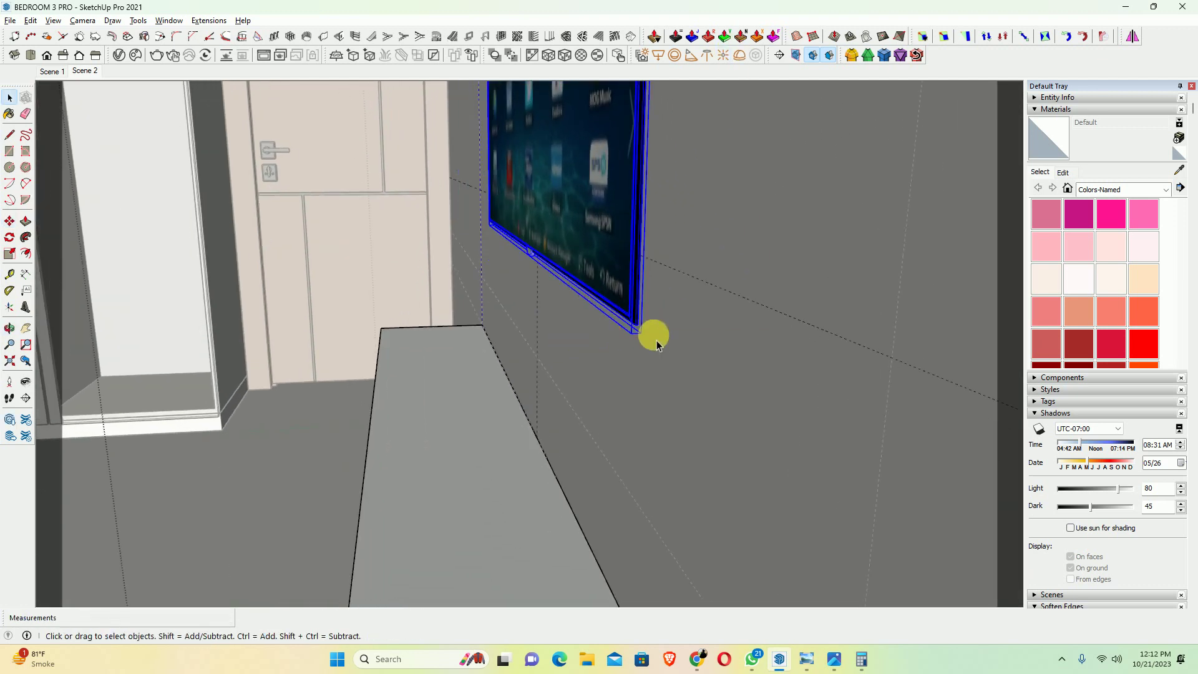
Move the TV from its bottom corner to a new height on the wall
key("m")
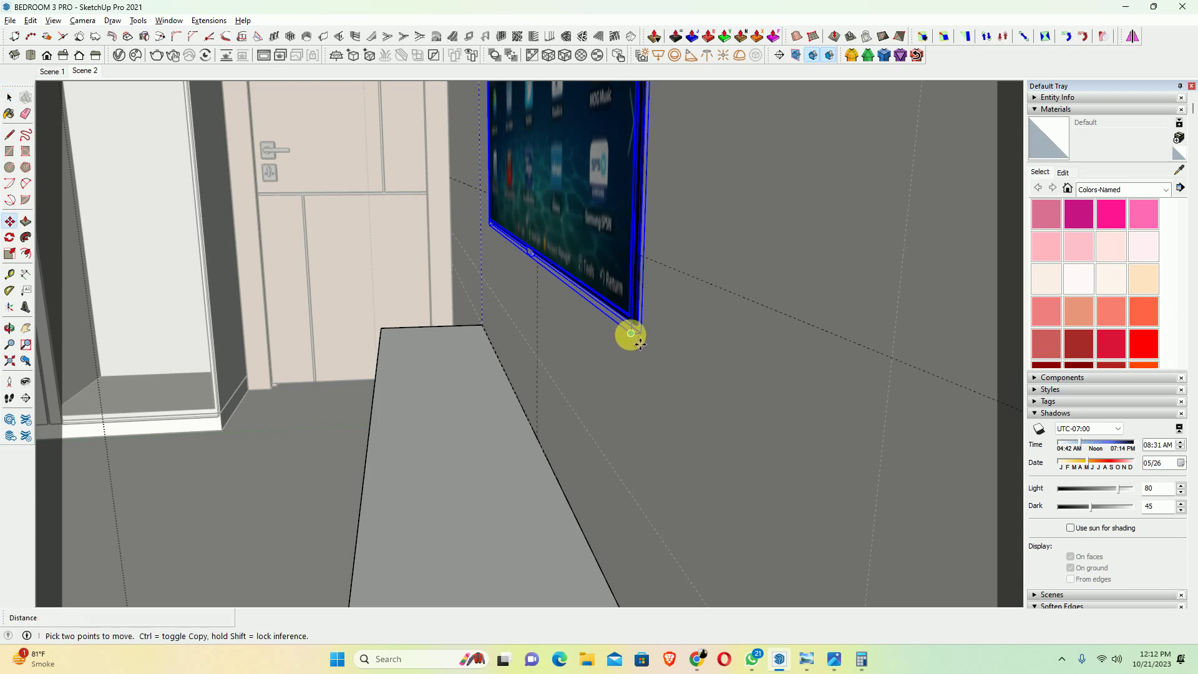
left_click(630, 334)
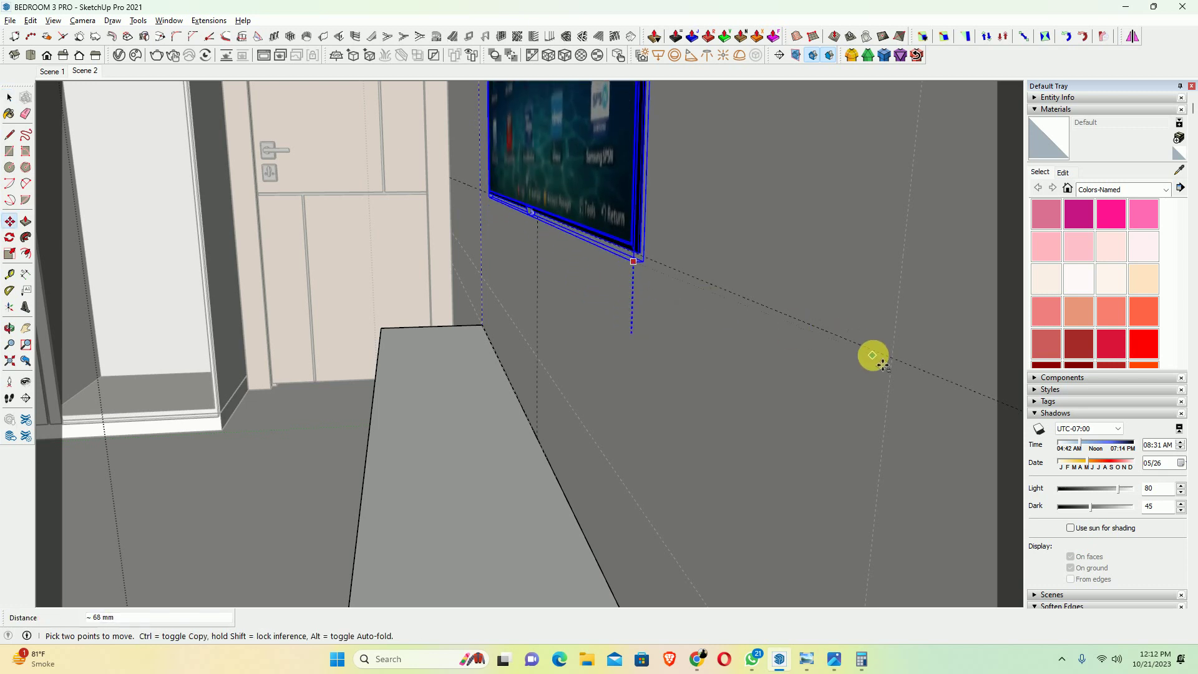
mouse_move(677, 275)
middle_mouse_down()
mouse_move(549, 125)
mouse_move(535, 262)
mouse_move(842, 649)
mouse_move(545, 106)
mouse_move(343, 200)
mouse_move(682, 356)
middle_mouse_up()
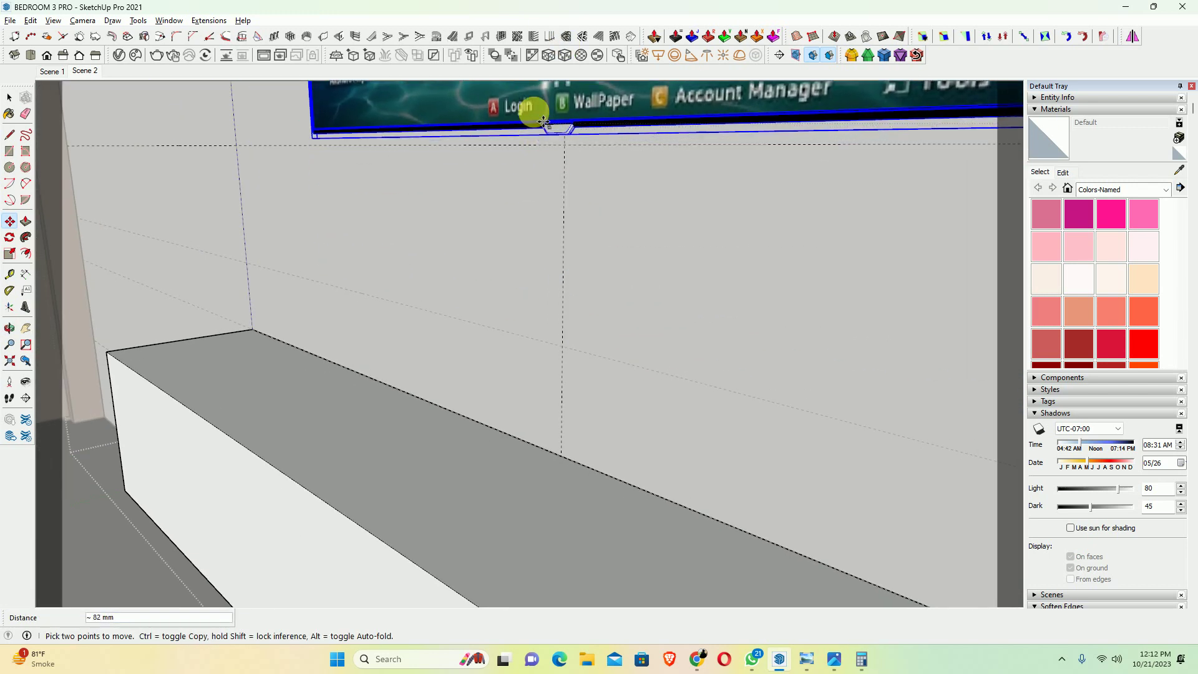
scroll(572, 119, "up", 1)
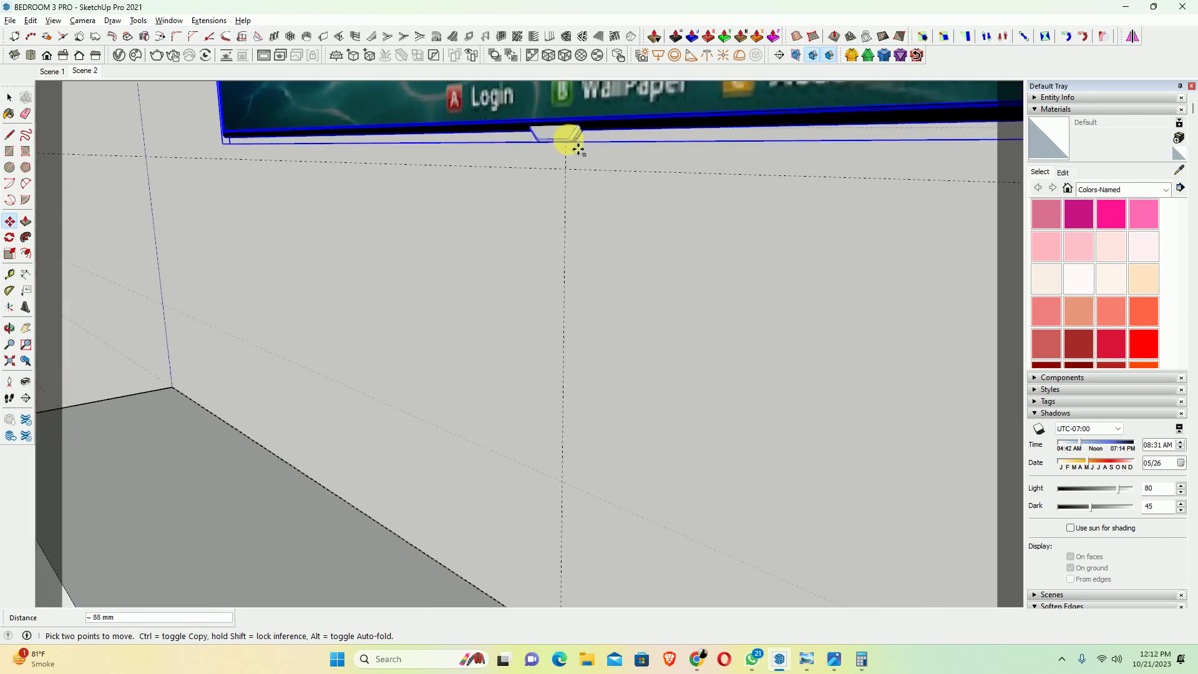
scroll(565, 175, "up", 2)
scroll(558, 243, "up", 1)
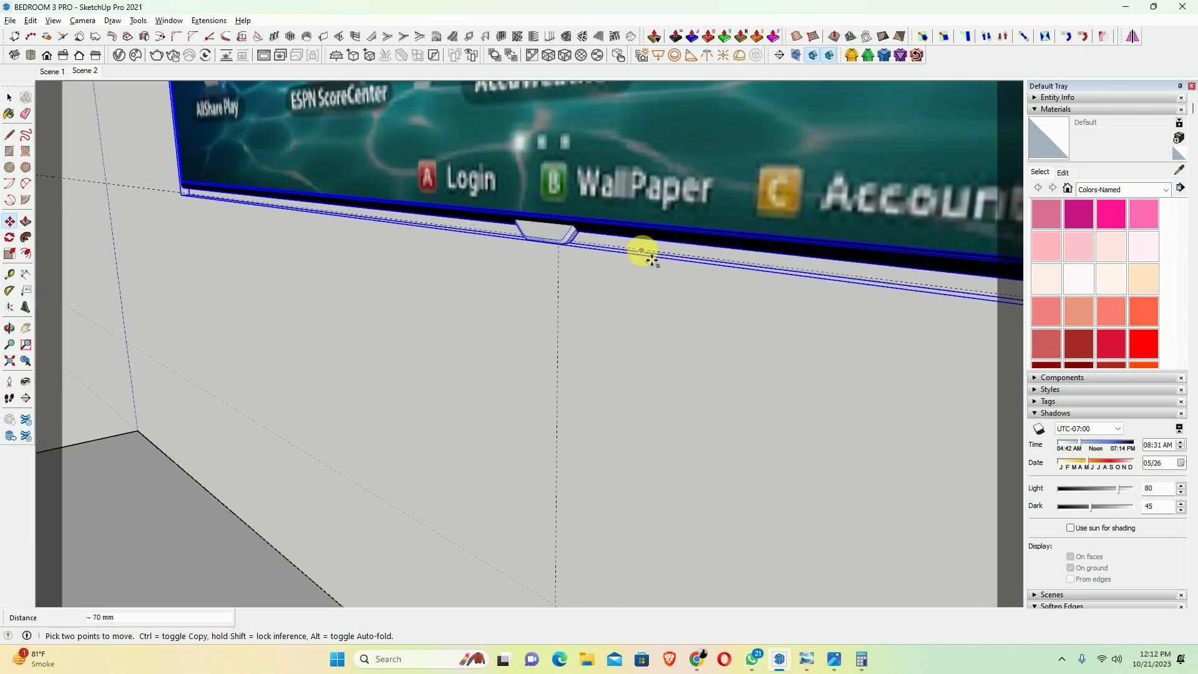
scroll(548, 321, "down", 2)
scroll(610, 235, "down", 2)
scroll(780, 484, "up", 3)
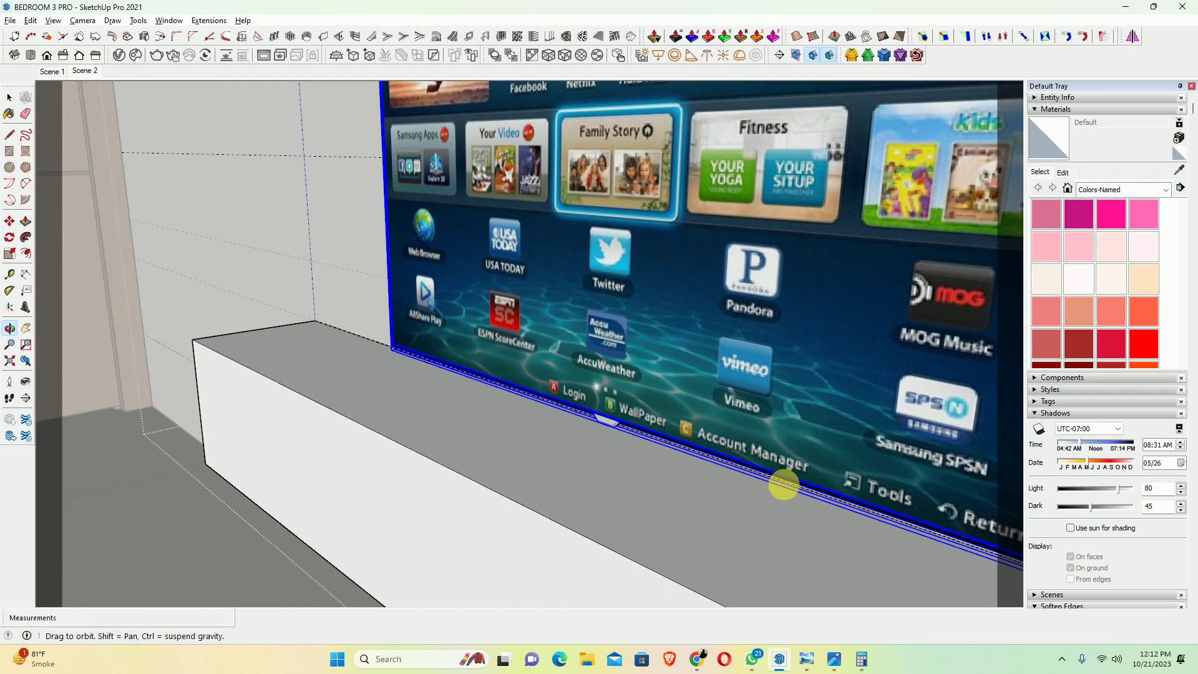
scroll(713, 366, "down", 1)
left_click(717, 276)
Lift the TV about 64 mm along the blue axis and confirm
scroll(695, 321, "up", 2)
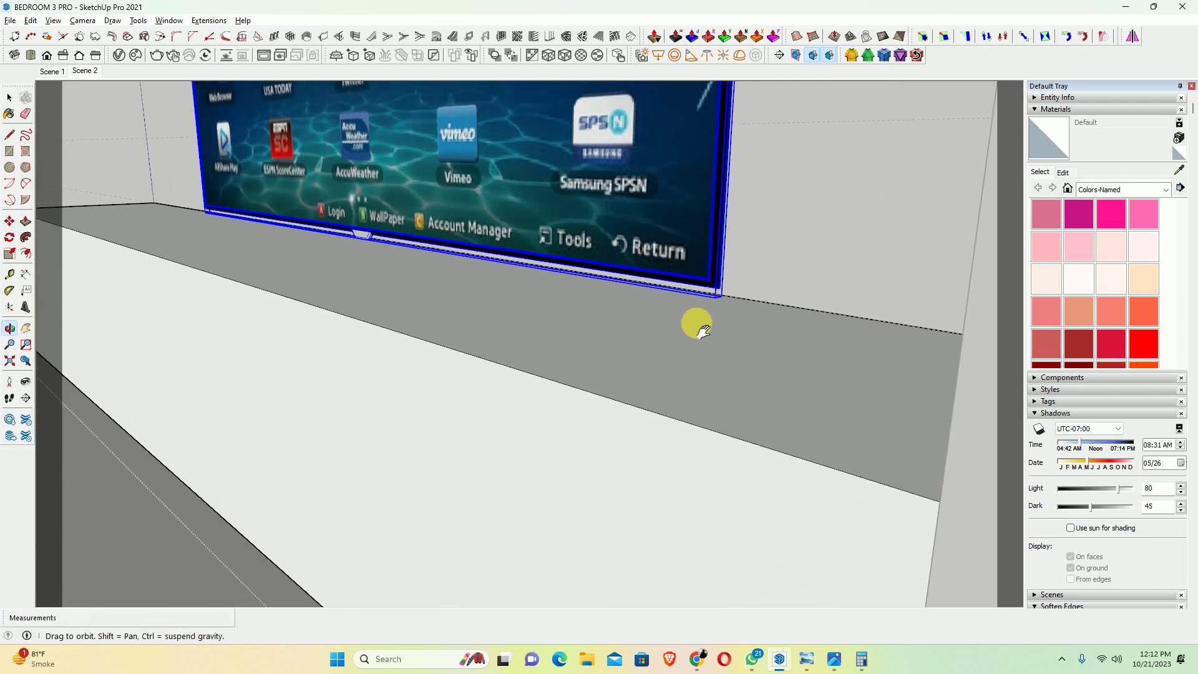
scroll(691, 367, "up", 1)
left_click(686, 377)
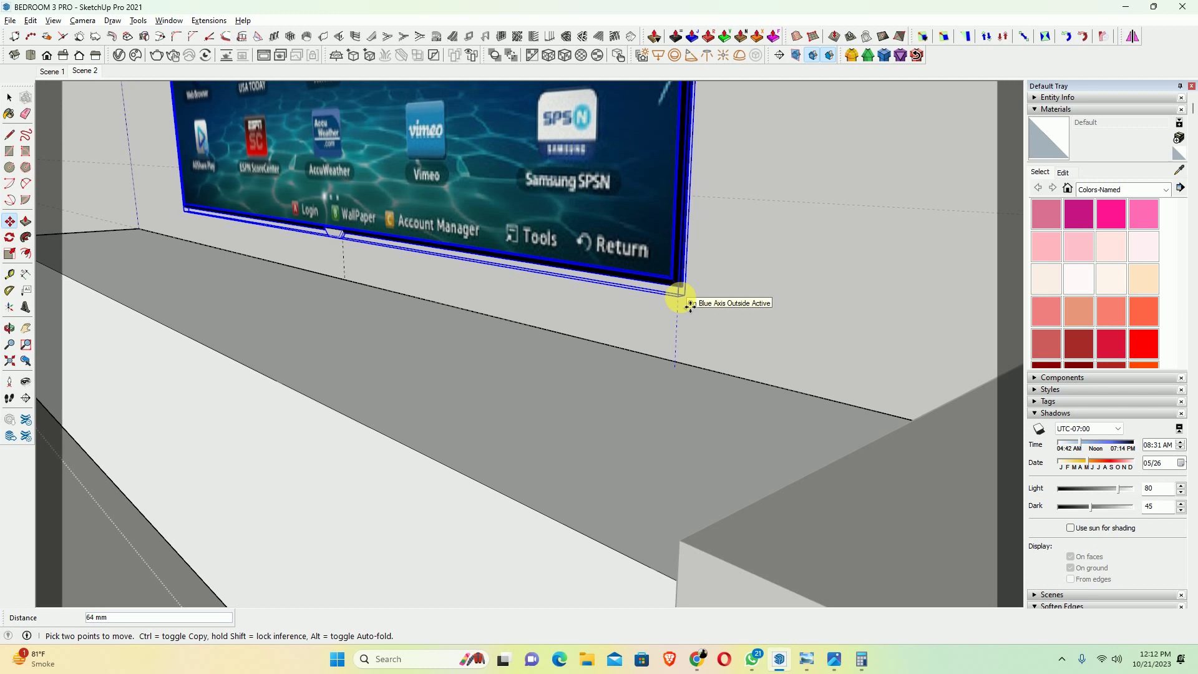
key("Return")
key("space")
mouse_move(706, 308)
middle_mouse_down()
mouse_move(522, 246)
mouse_move(803, 201)
mouse_move(413, 184)
middle_mouse_up()
scroll(413, 184, "down", 5)
scroll(548, 387, "down", 3)
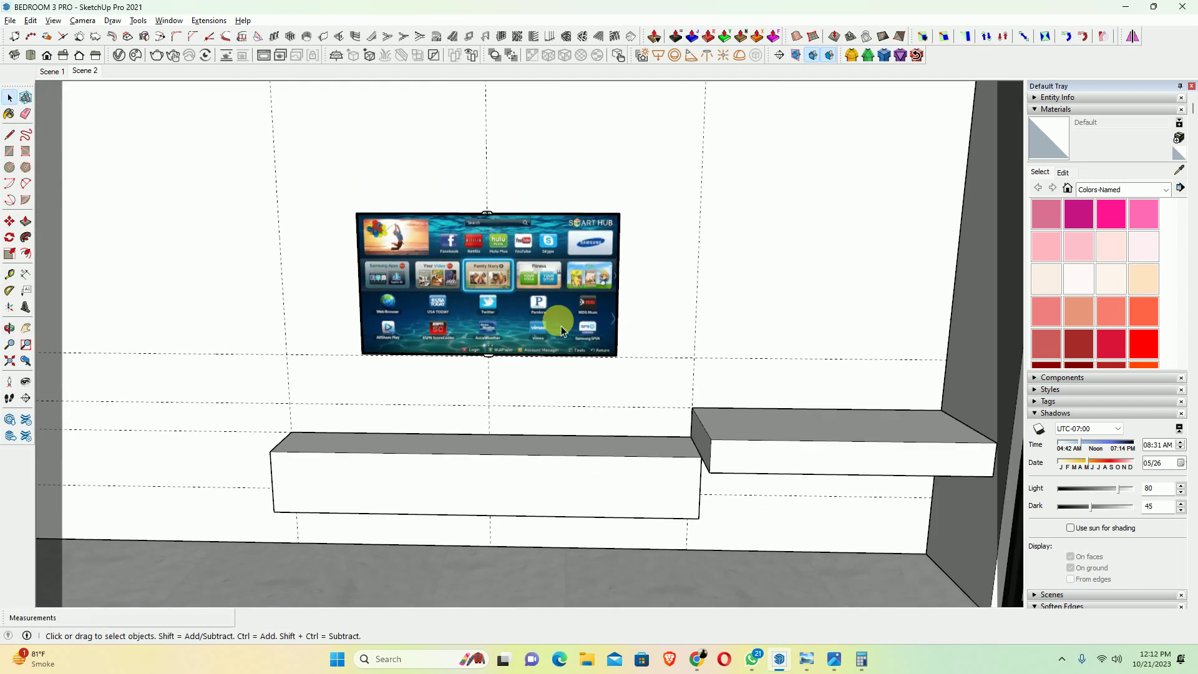
middle_click_drag(549, 387, 555, 274)
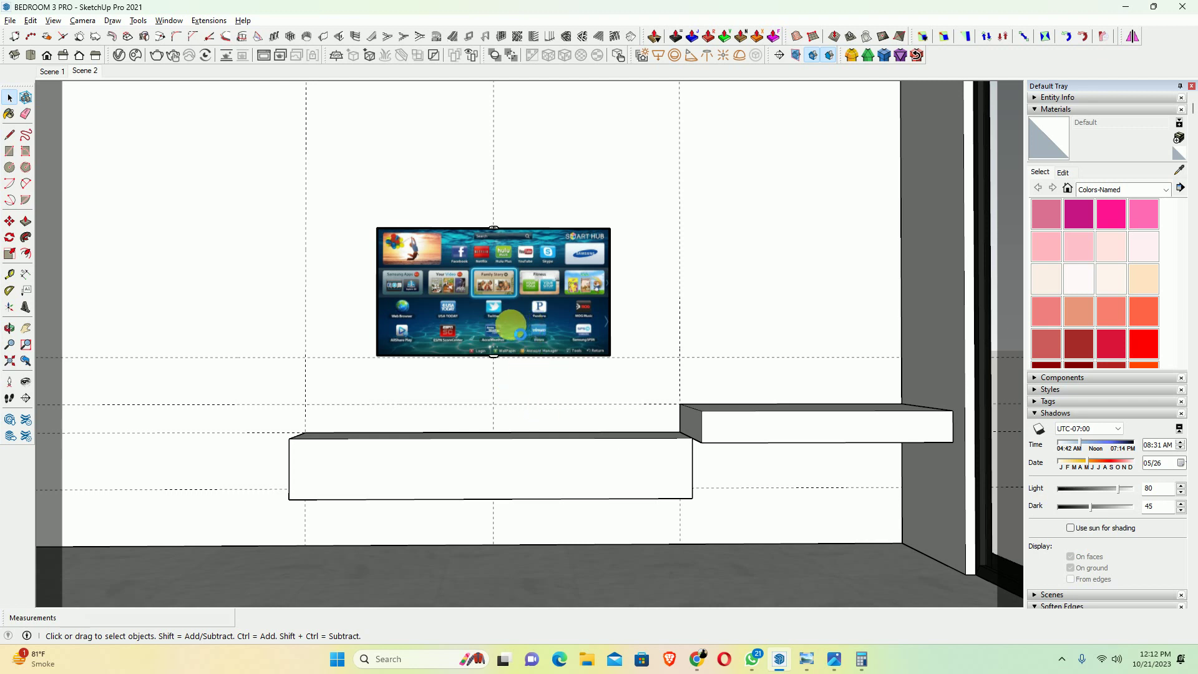
scroll(508, 348, "down", 1)
scroll(549, 349, "down", 1)
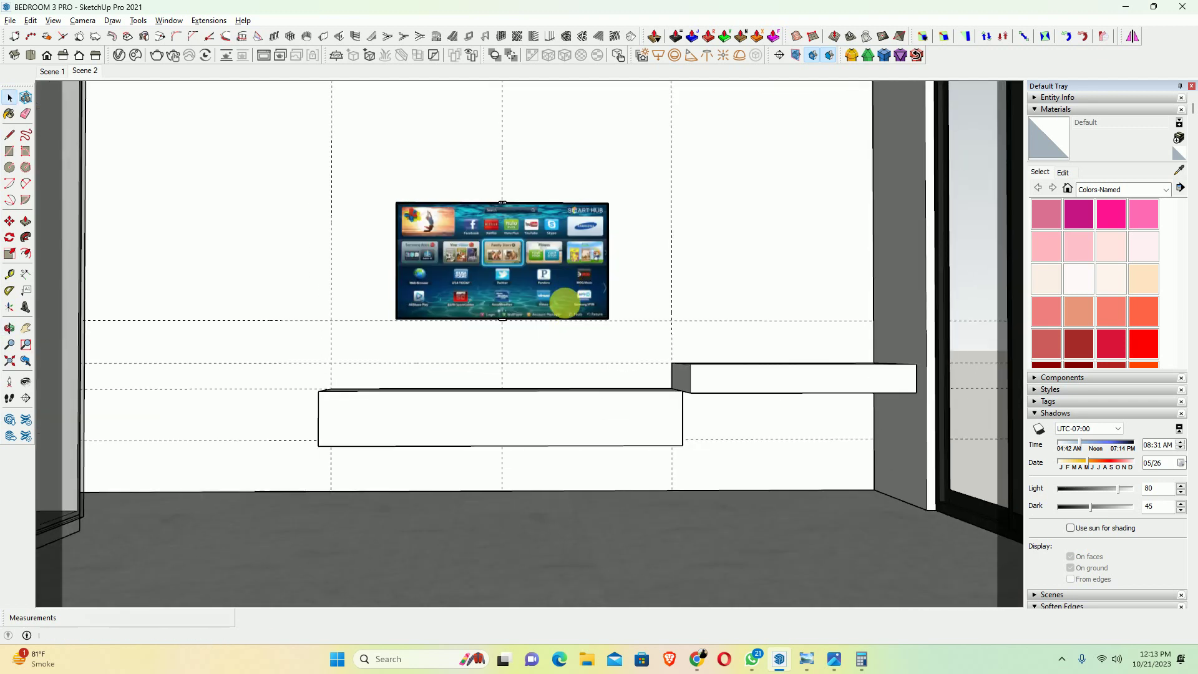
double_click(565, 304)
left_click(561, 300)
key("m")
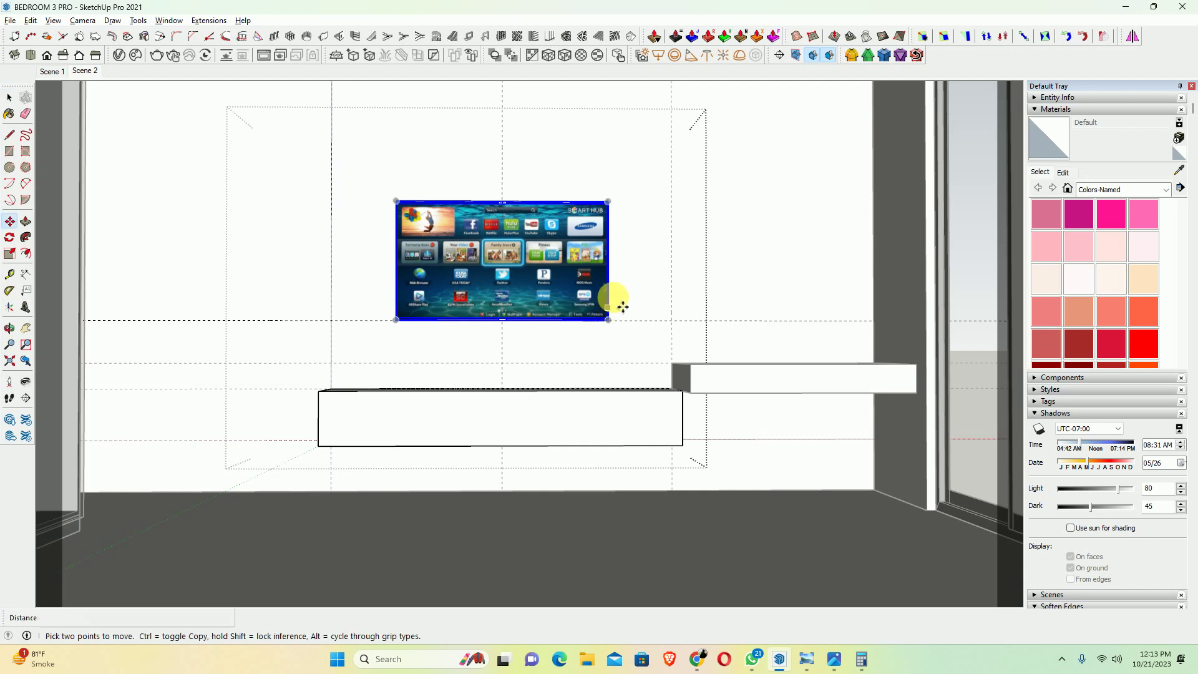
left_click(621, 305)
type("100")
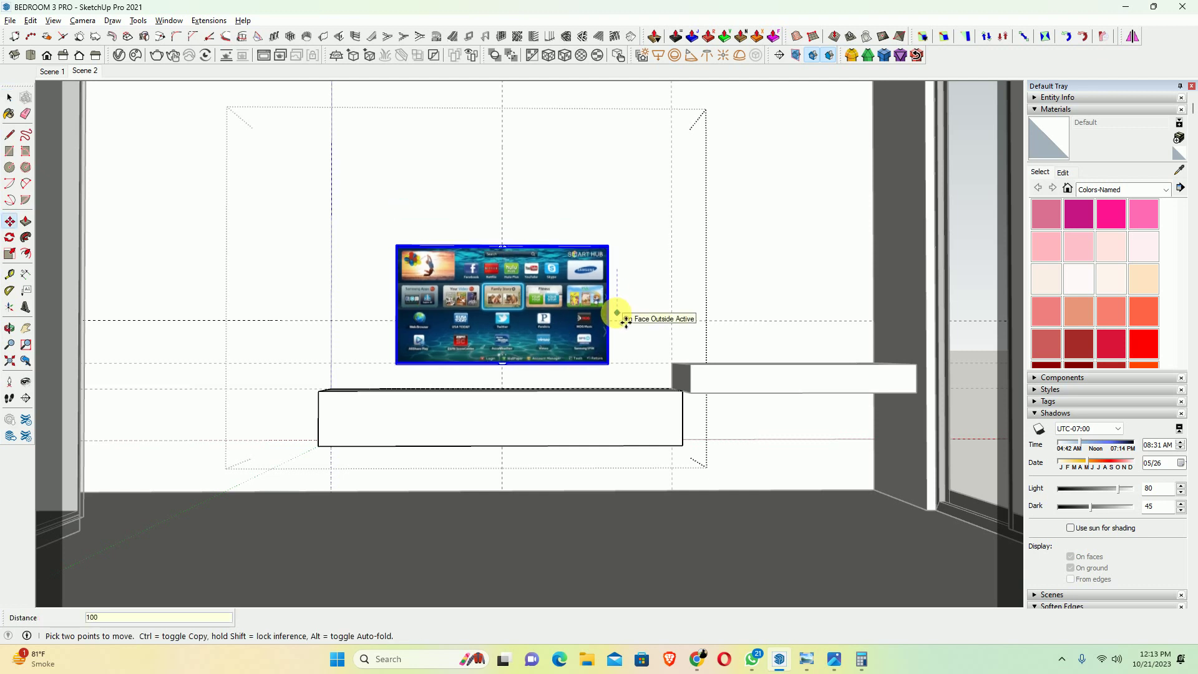
key("Return")
key("space")
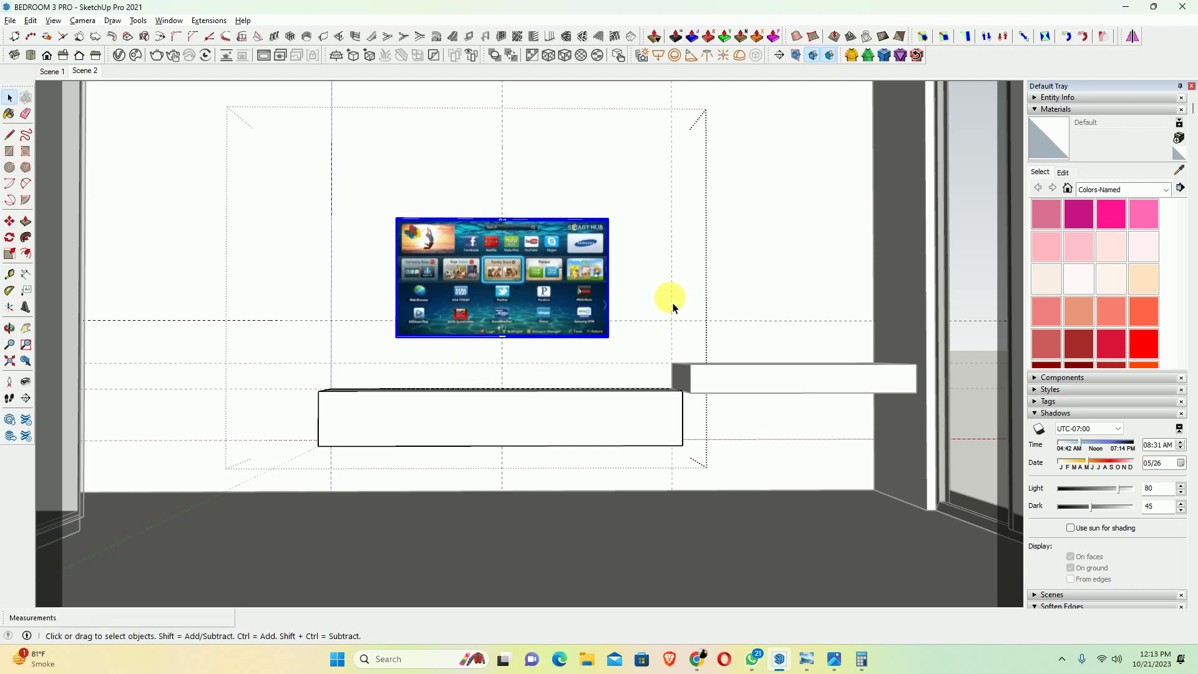
left_click(557, 360)
mouse_move(556, 361)
middle_mouse_down()
mouse_move(468, 428)
mouse_move(406, 497)
mouse_move(329, 420)
middle_mouse_up()
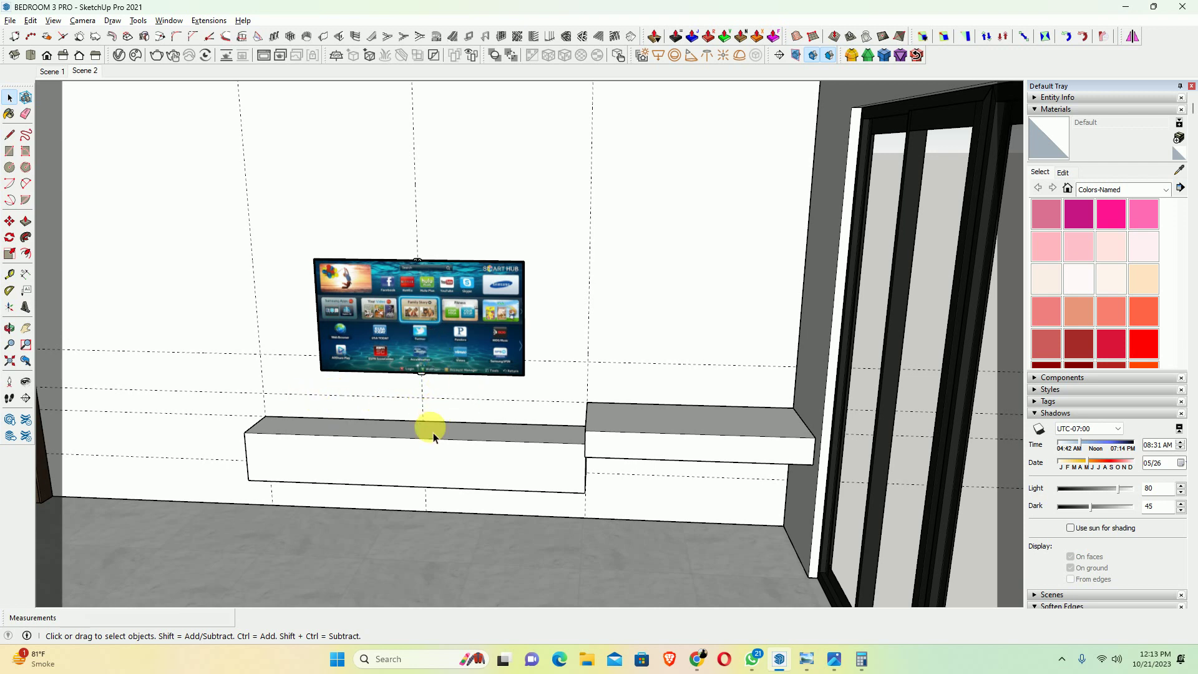
mouse_move(627, 395)
middle_mouse_down()
mouse_move(532, 420)
mouse_move(679, 569)
middle_mouse_up()
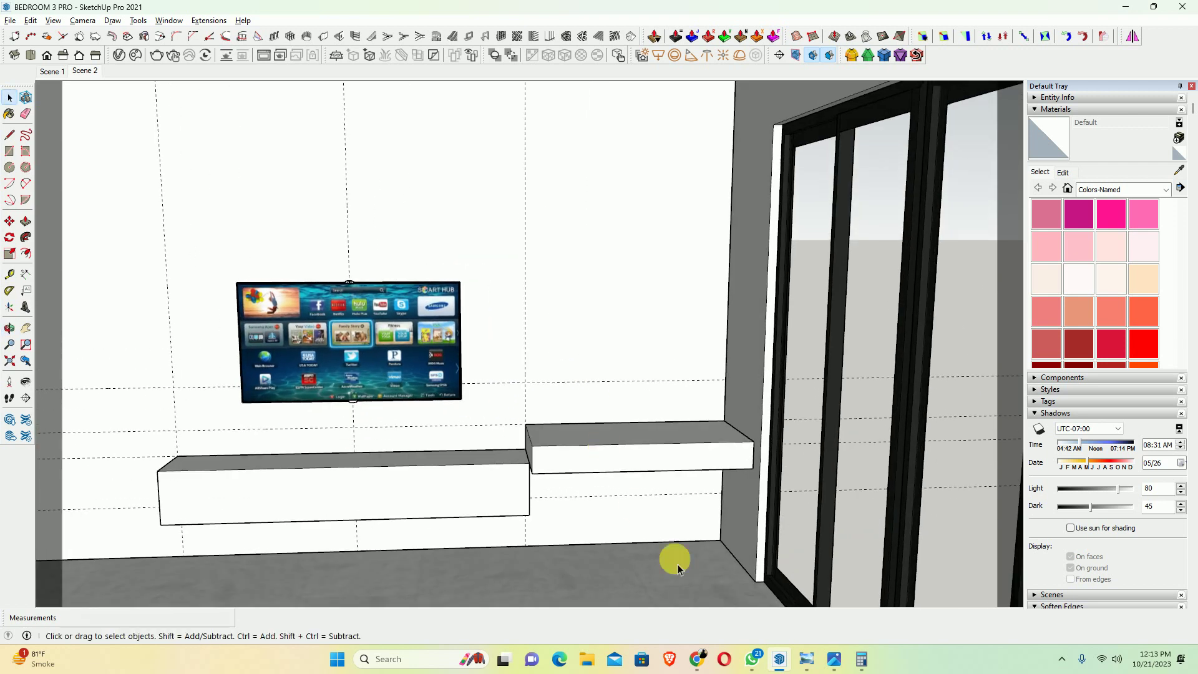
left_click(832, 661)
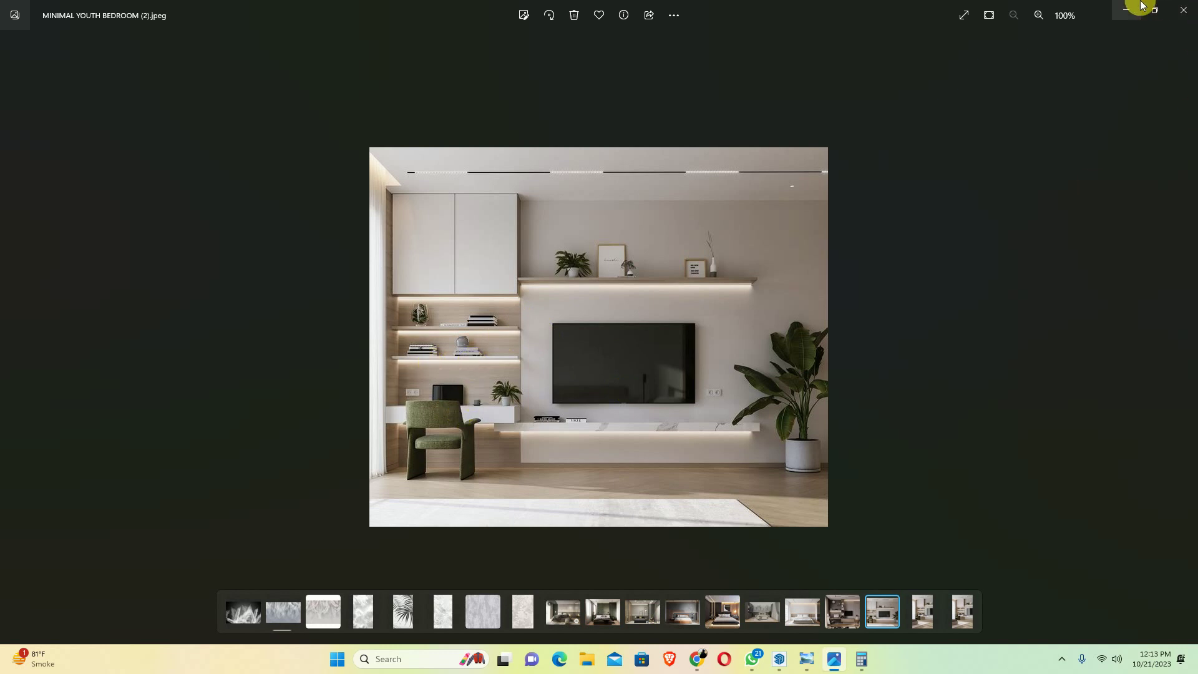
key("alt+Tab")
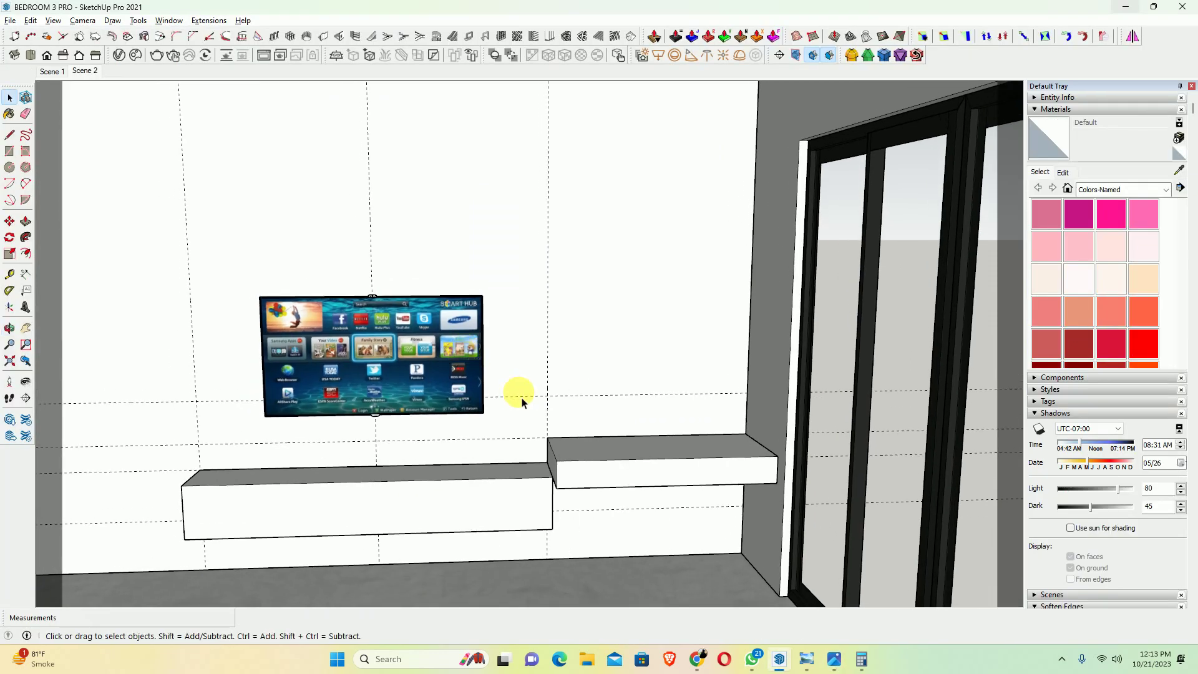
Measure guides up from the TV's edge, cancelling an unfinished measurement
scroll(515, 419, "up", 2)
left_click(508, 385)
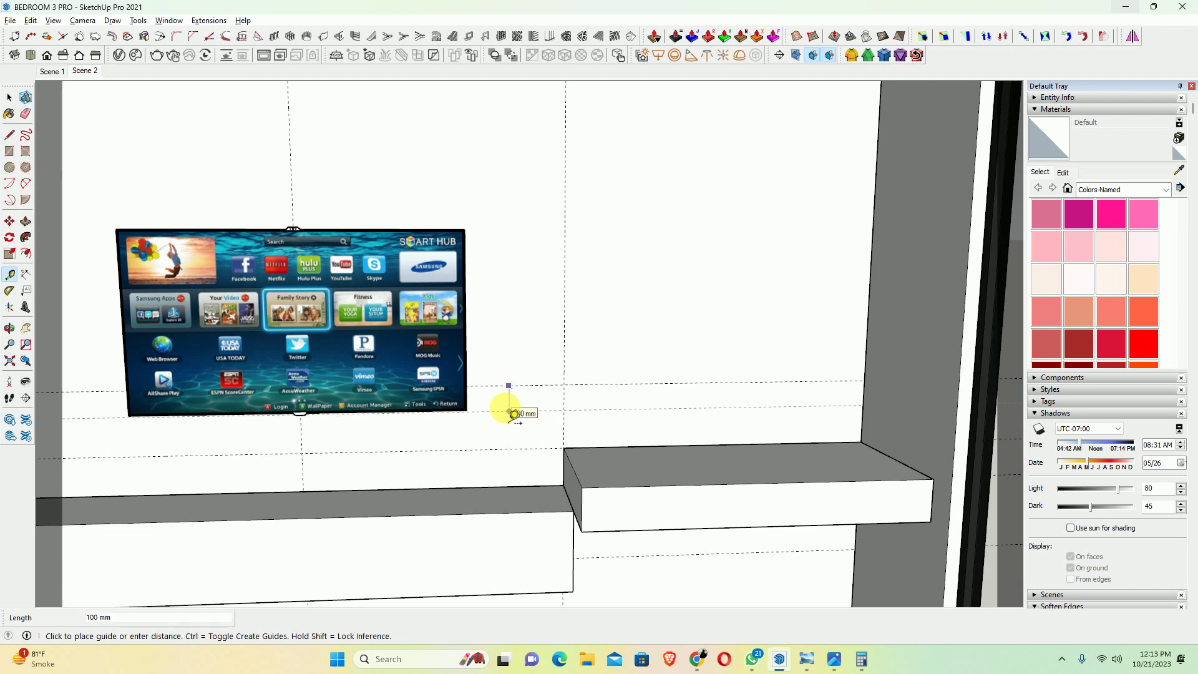
type("10")
left_click(513, 413)
left_click(514, 410)
type("700")
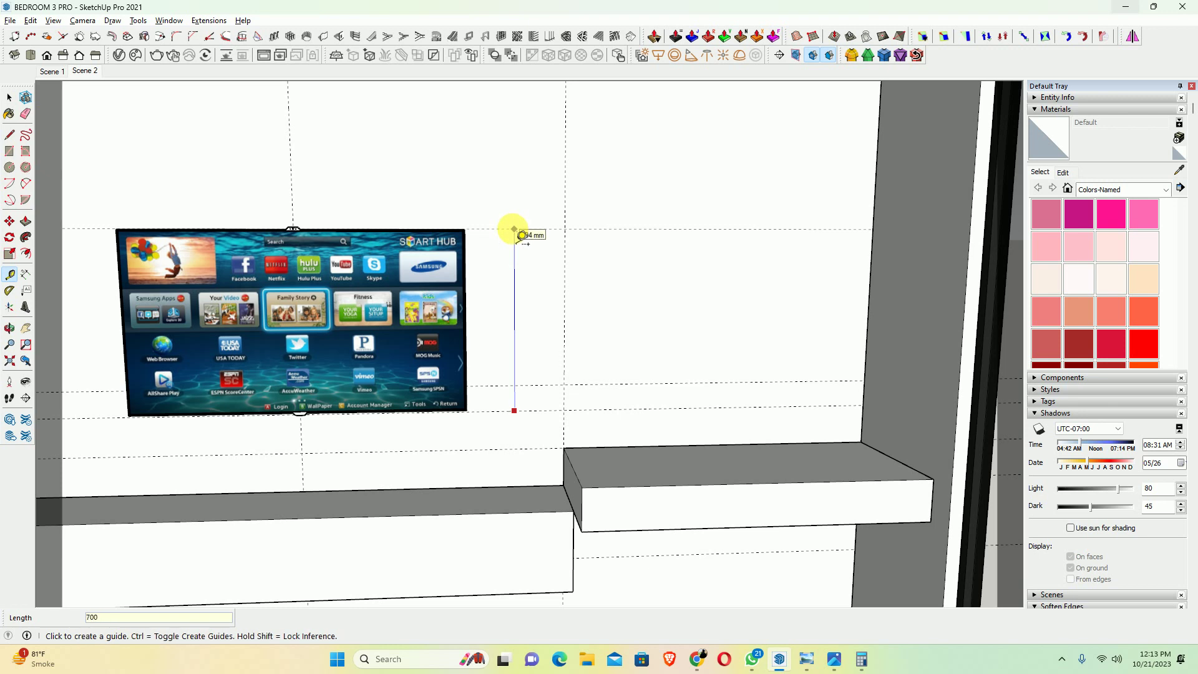
key("Return")
left_click(510, 234)
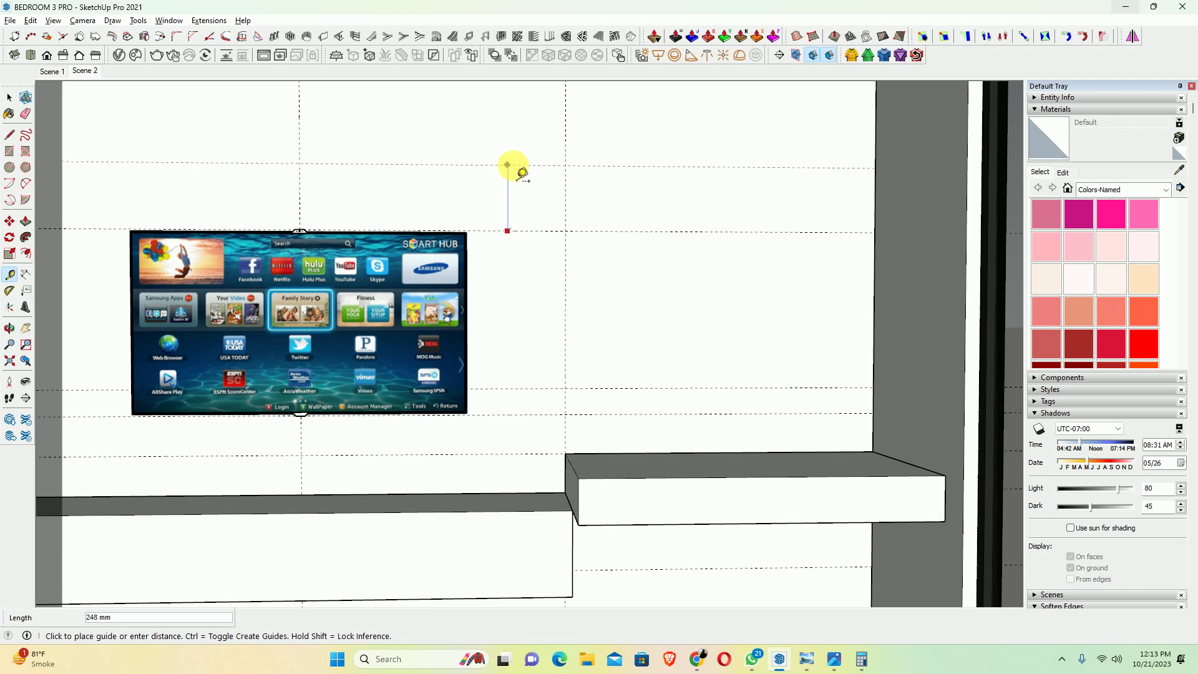
key("Escape")
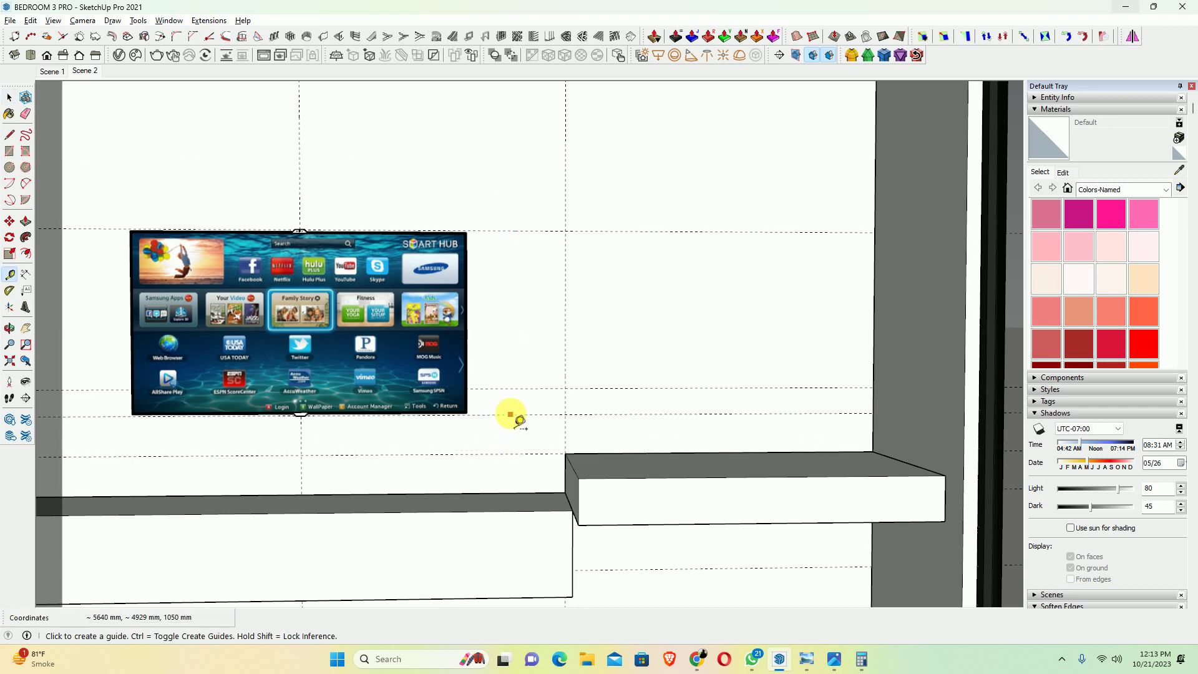
left_click(510, 414)
key("space")
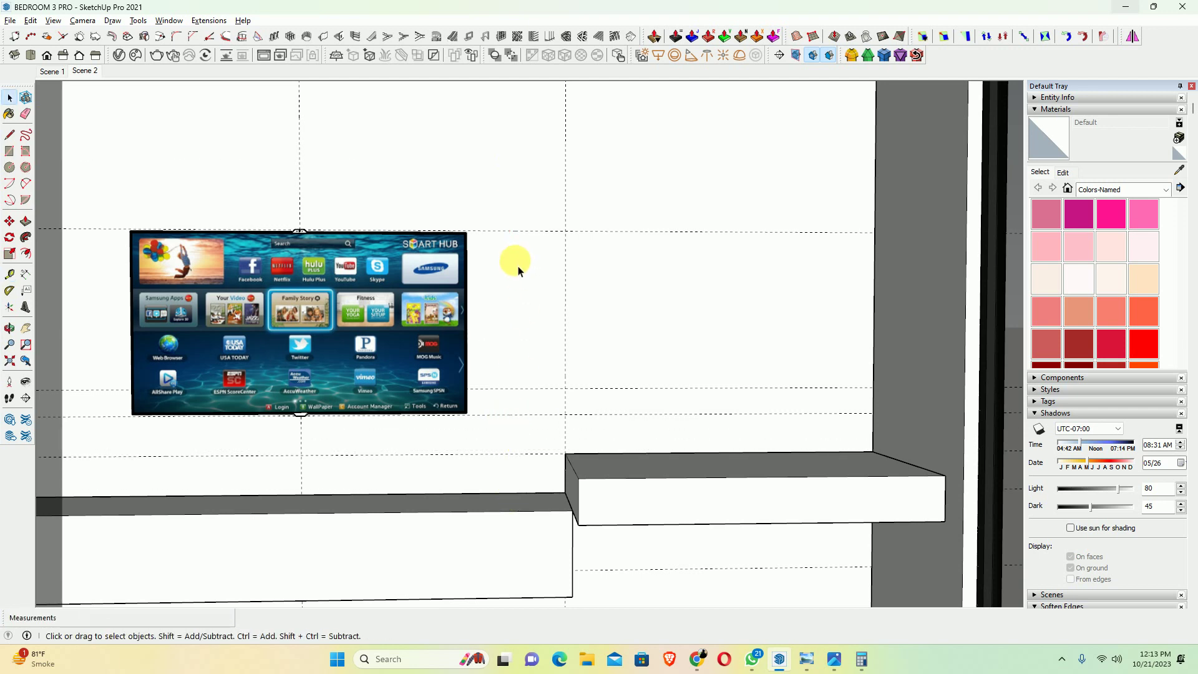
Place a guide 30 mm above the TV's top corner
key("t")
left_click(510, 230)
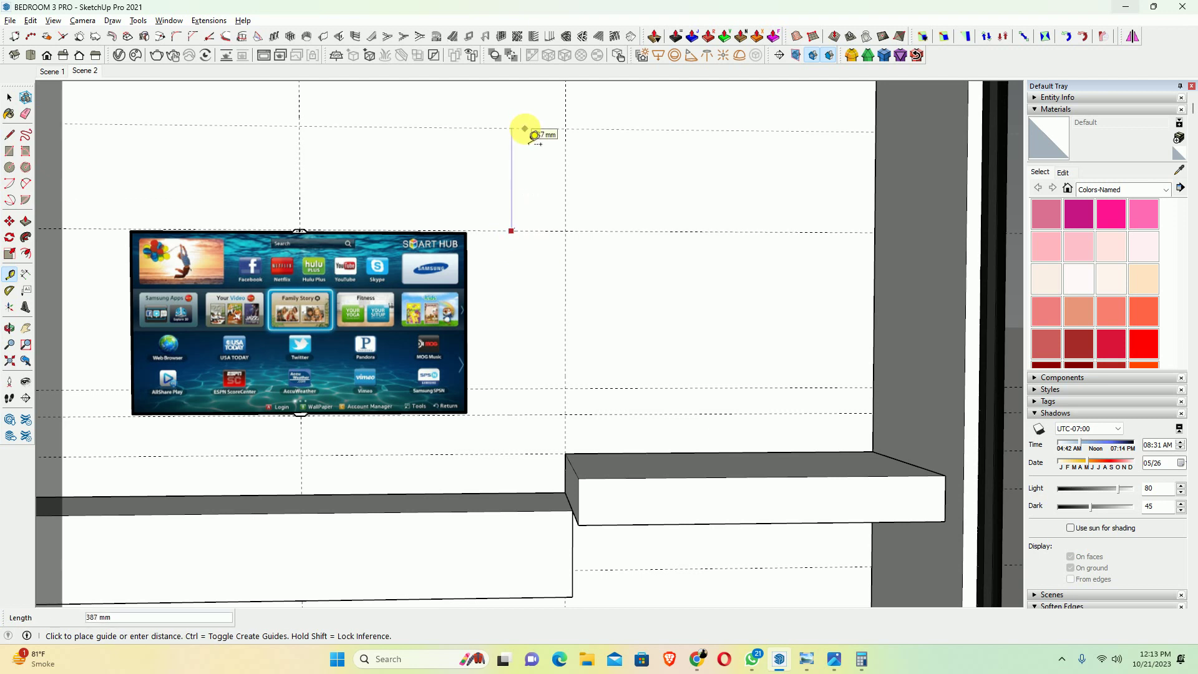
key("Return")
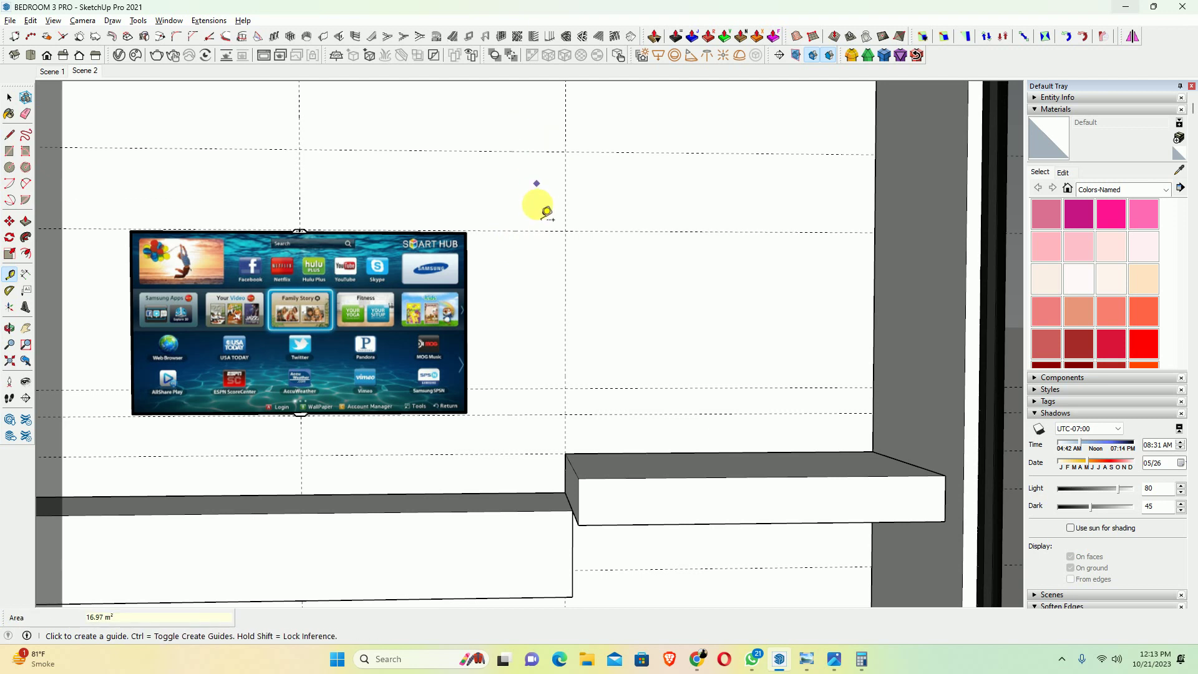
middle_click_drag(562, 231, 589, 271, "shift")
scroll(474, 203, "down", 2)
scroll(406, 212, "down", 2)
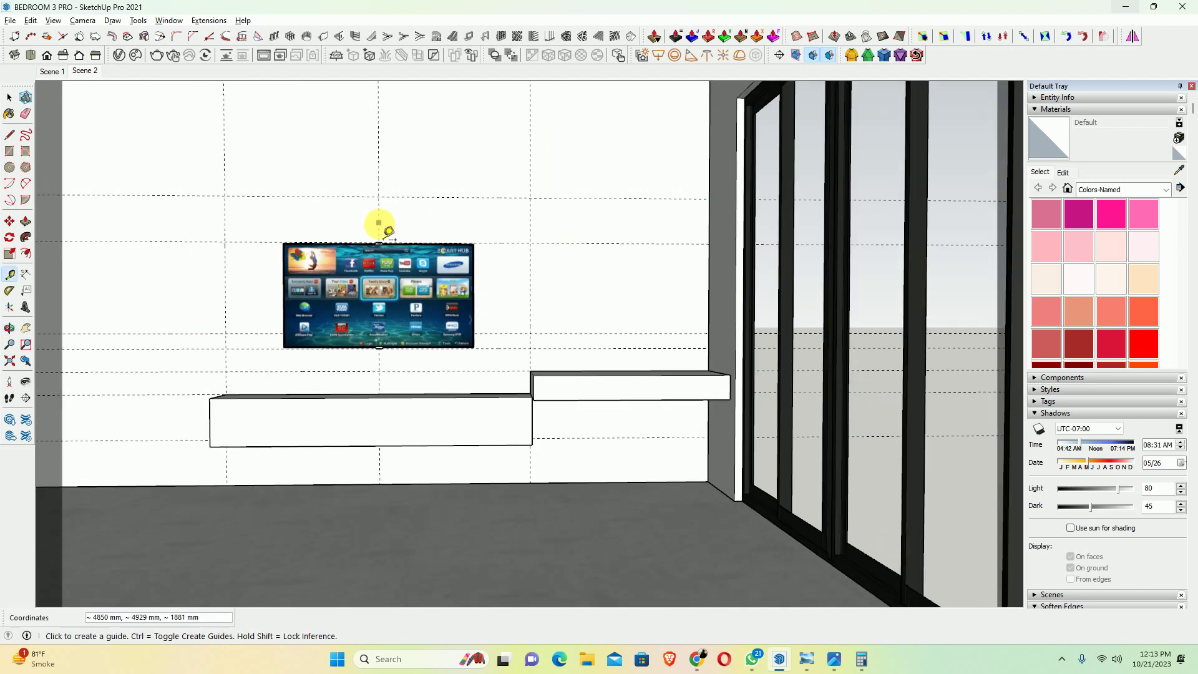
Check the reference bedroom photo again, then return to the TV wall view
left_click(832, 660)
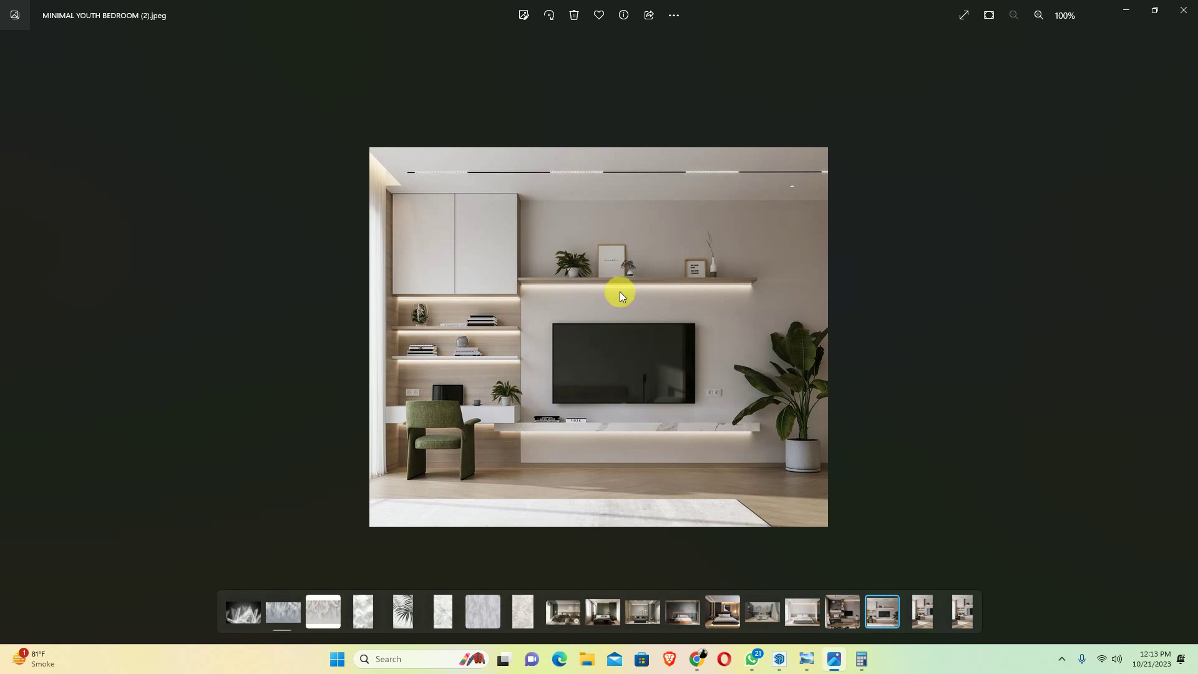
left_click(1125, 8)
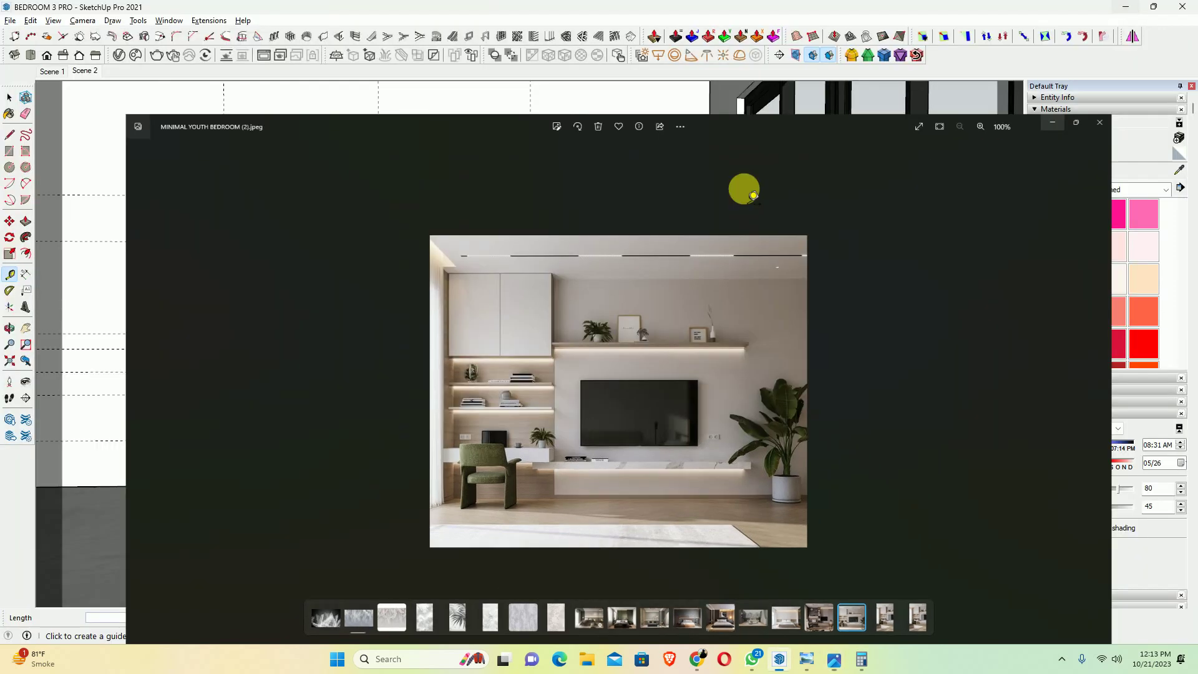
mouse_move(556, 283)
middle_mouse_down()
mouse_move(618, 326)
mouse_move(552, 329)
mouse_move(527, 308)
middle_mouse_up()
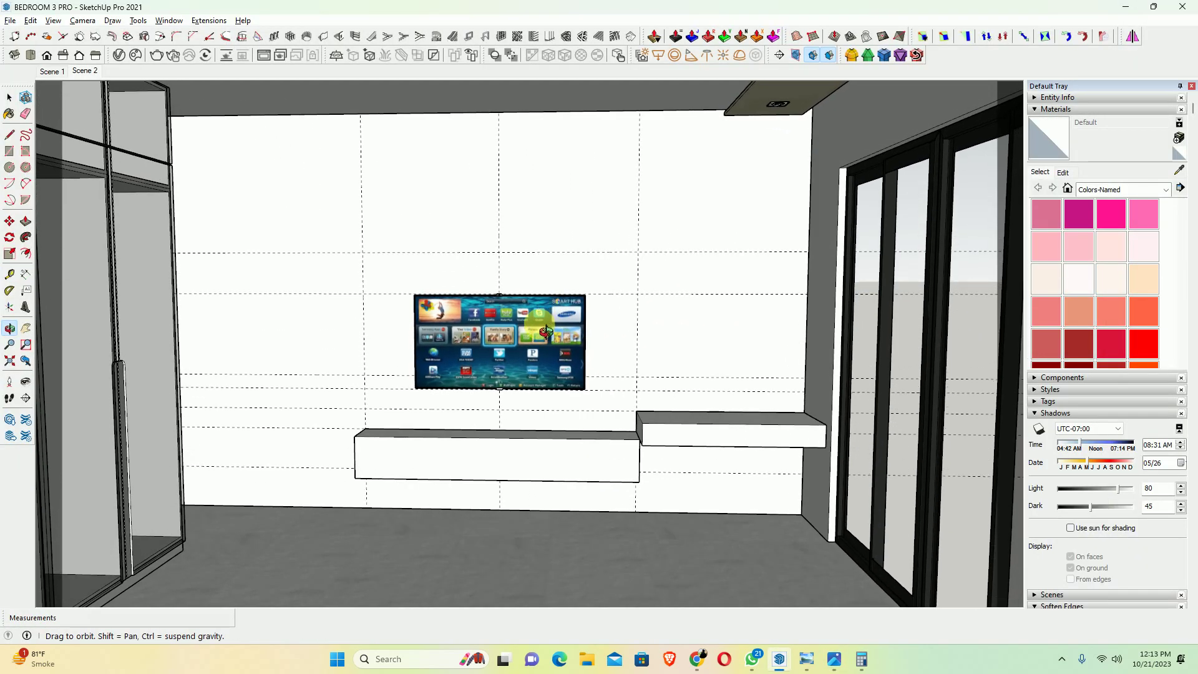
Place a second guide above the TV marking the 40 mm shelf thickness
key("r")
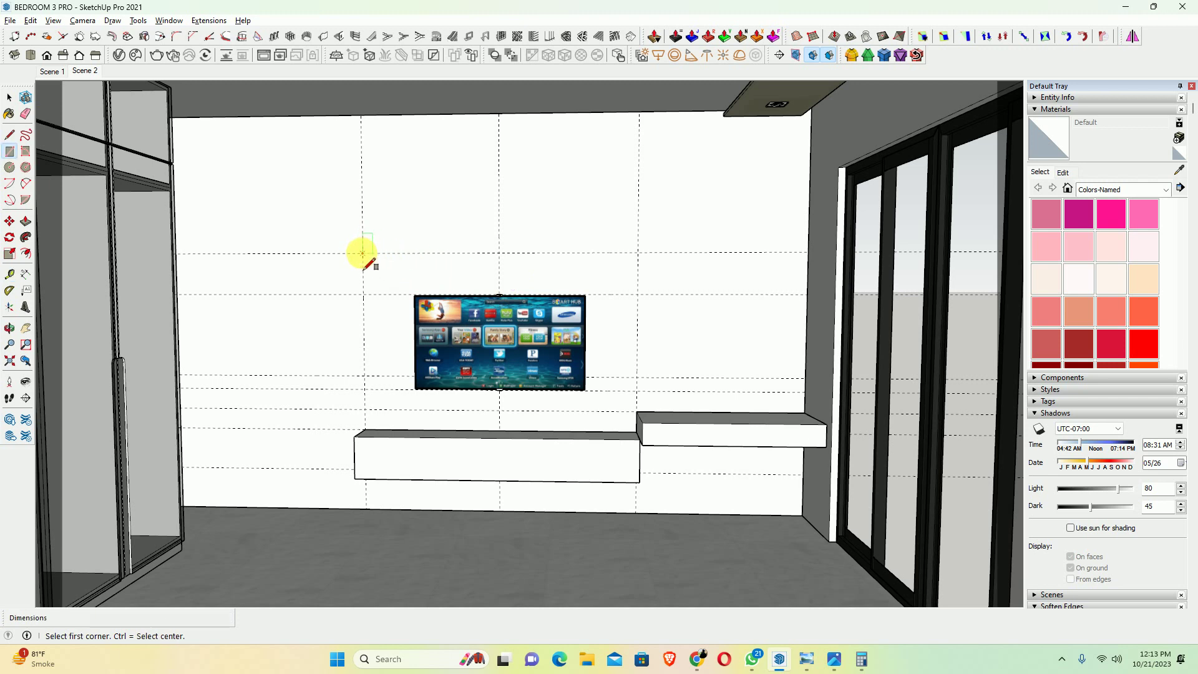
left_click(362, 253)
key("space")
key("t")
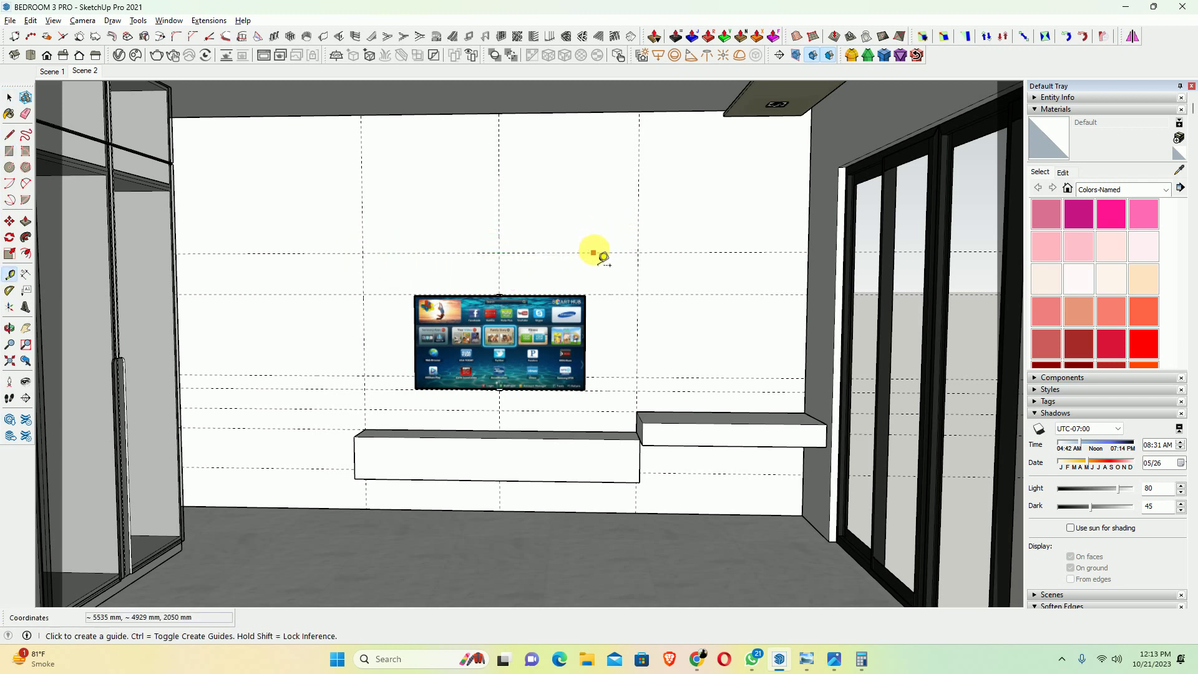
left_click_drag(593, 252, 595, 213)
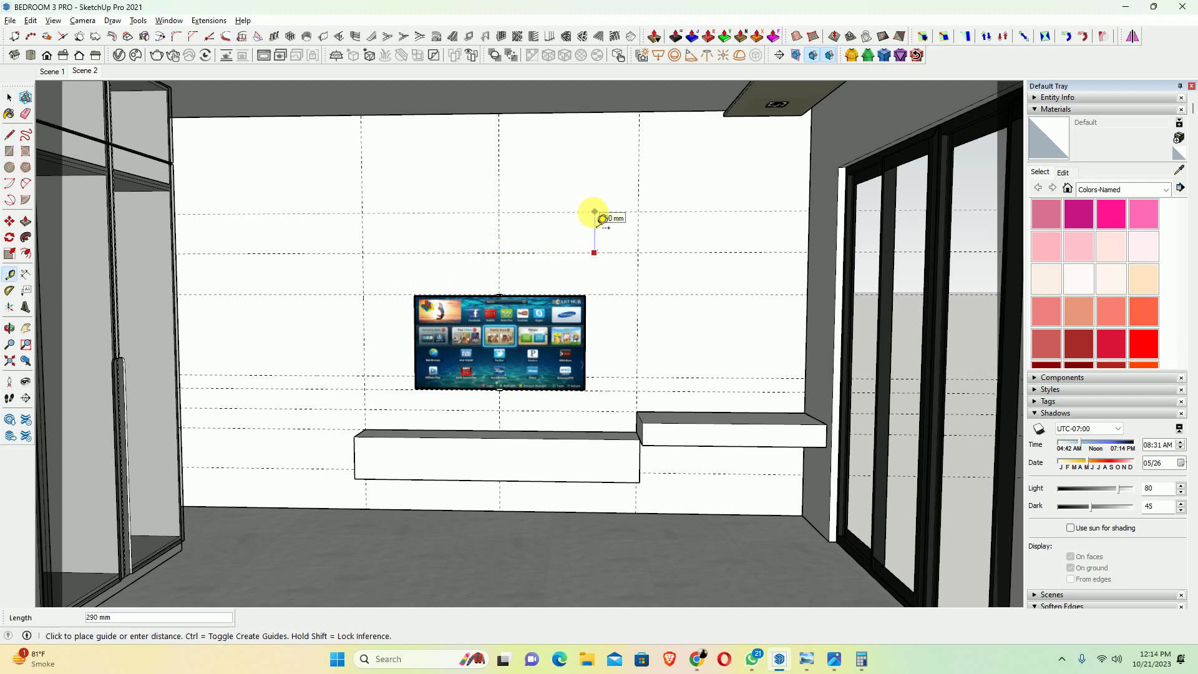
type("4")
key("Return")
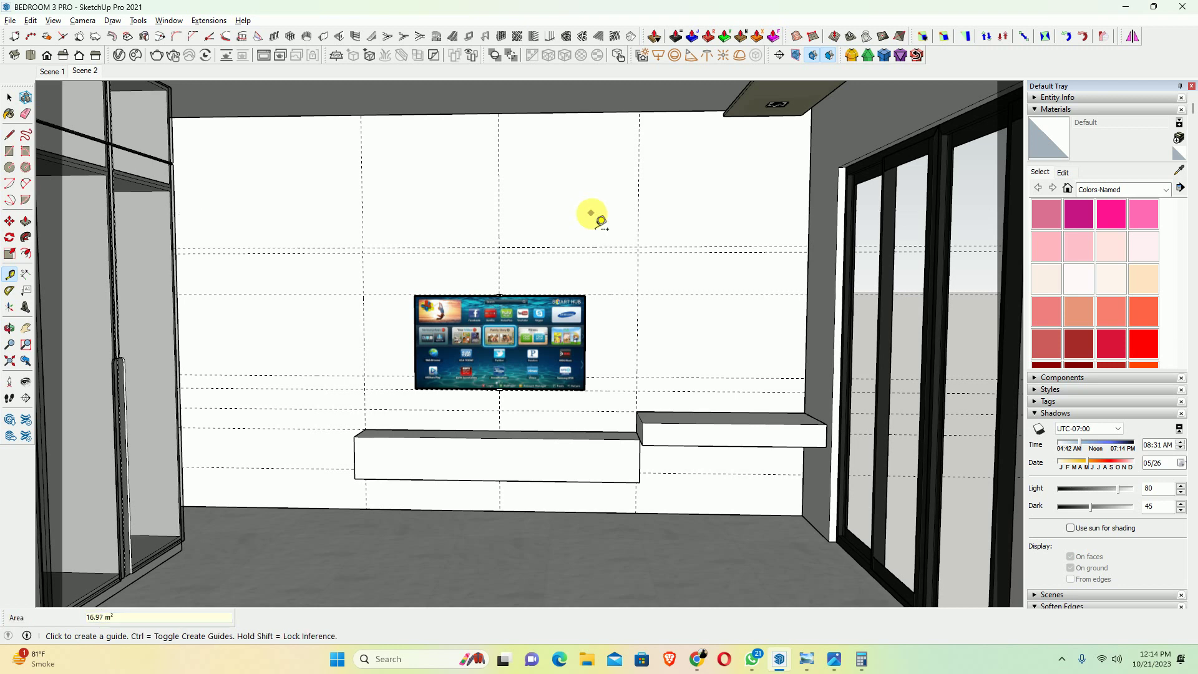
Draw the 2000 × 40 mm shelf rectangle between the guides and make it a group
key("r")
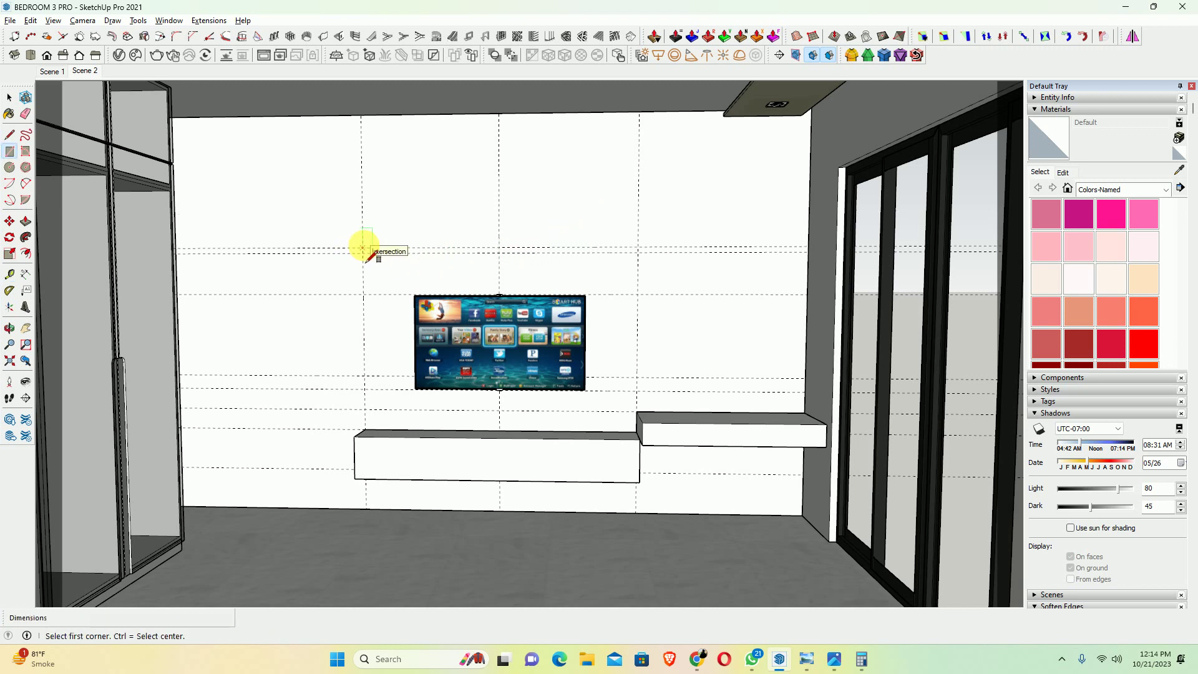
left_click(362, 249)
left_click(637, 251)
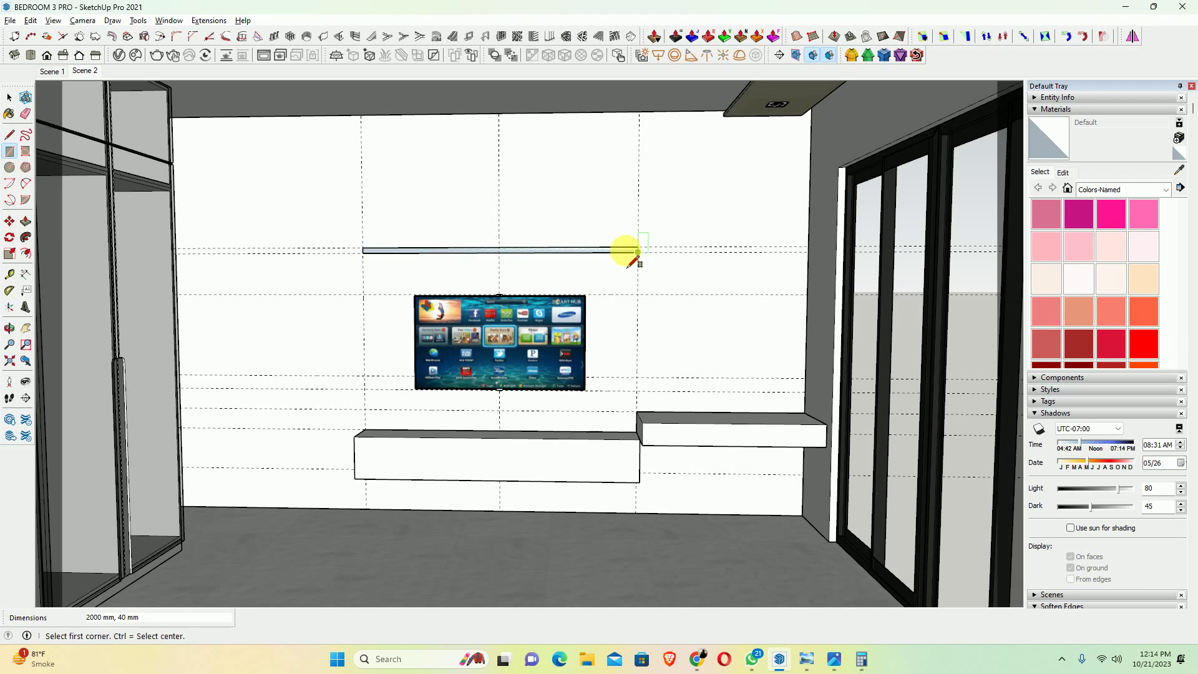
key("space")
left_click(583, 250)
right_click(583, 250)
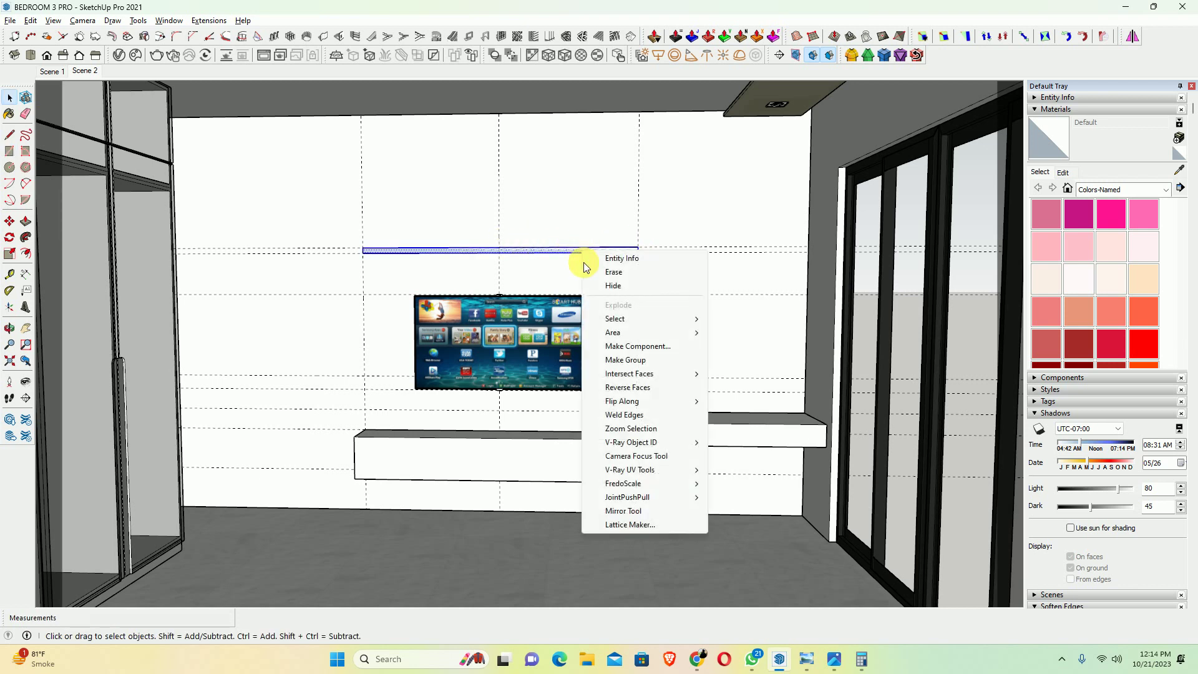
left_click(624, 357)
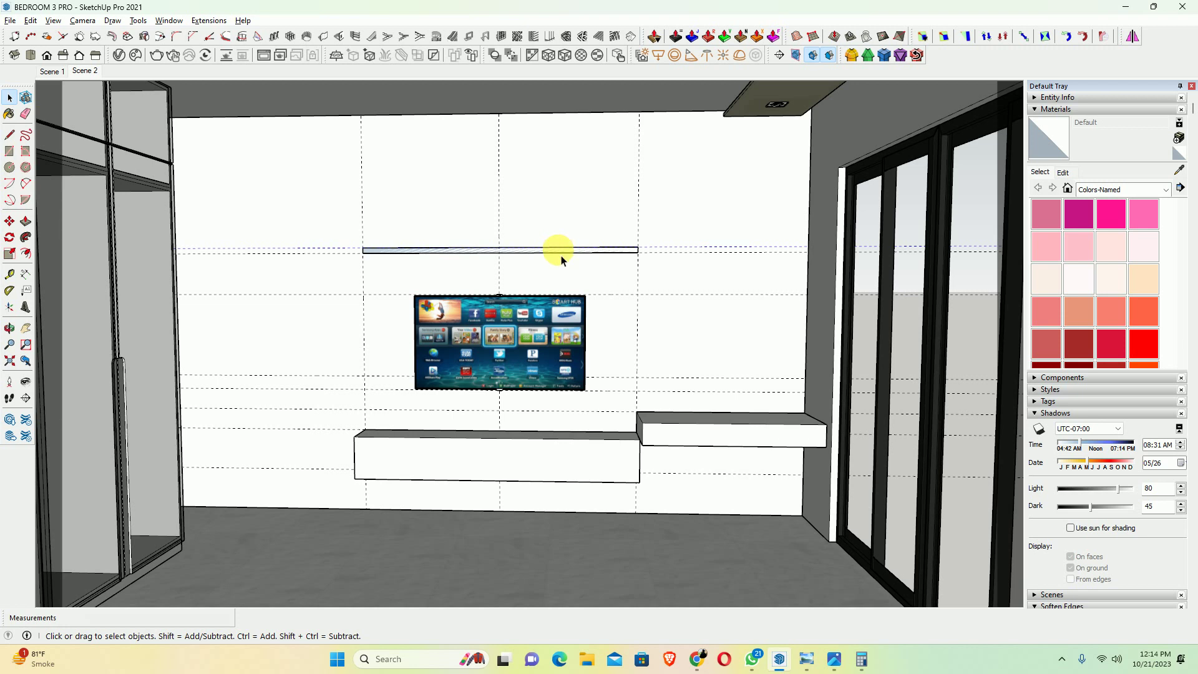
Inside the shelf group, push/pull the face out 300 mm to form the shelf
double_click(561, 256)
key("p")
left_click(559, 253)
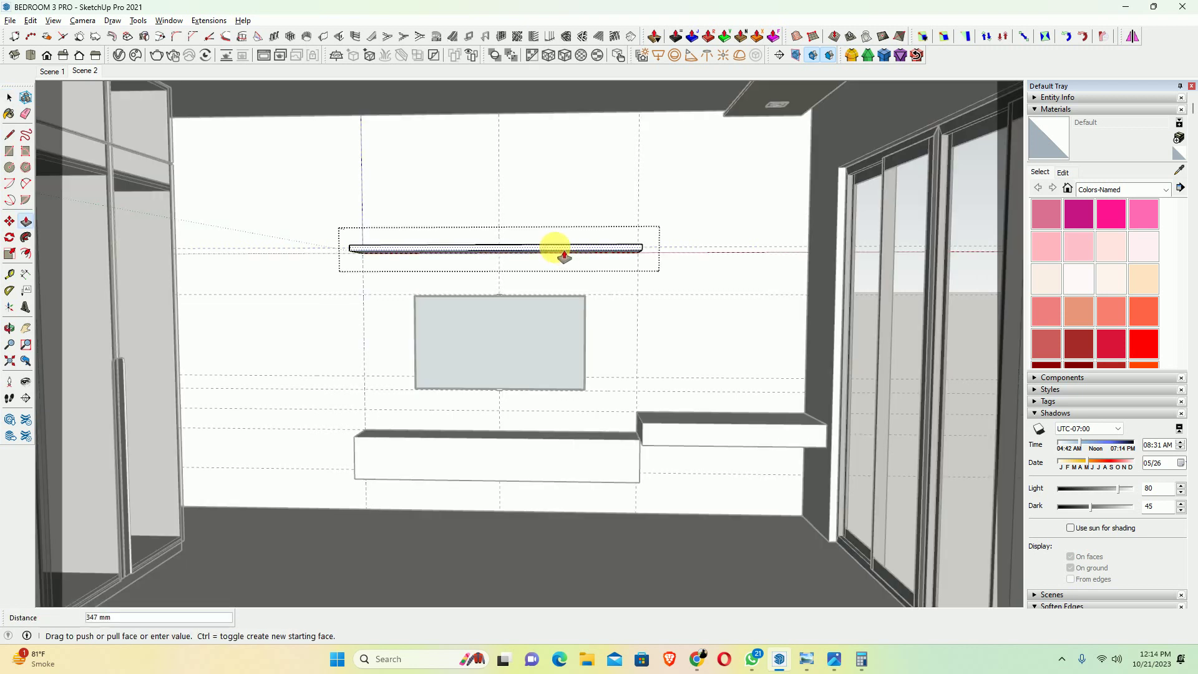
type("300")
key("Return")
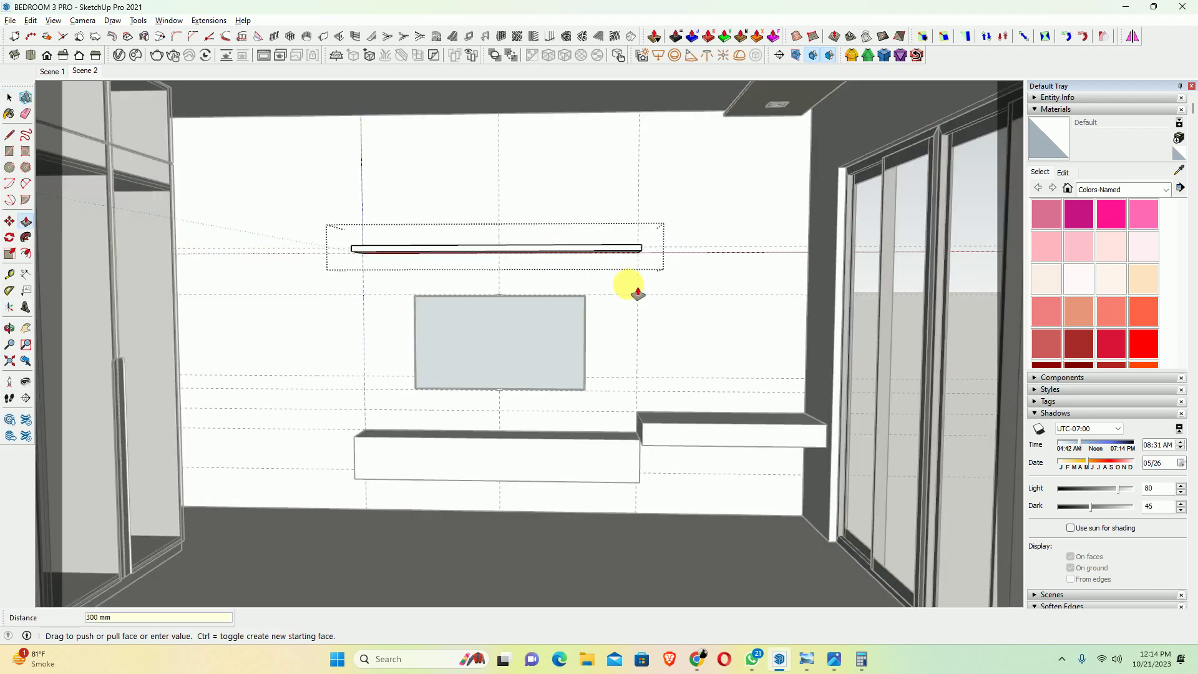
key("space")
mouse_move(601, 300)
middle_mouse_down()
mouse_move(690, 342)
mouse_move(610, 343)
mouse_move(655, 374)
middle_mouse_up()
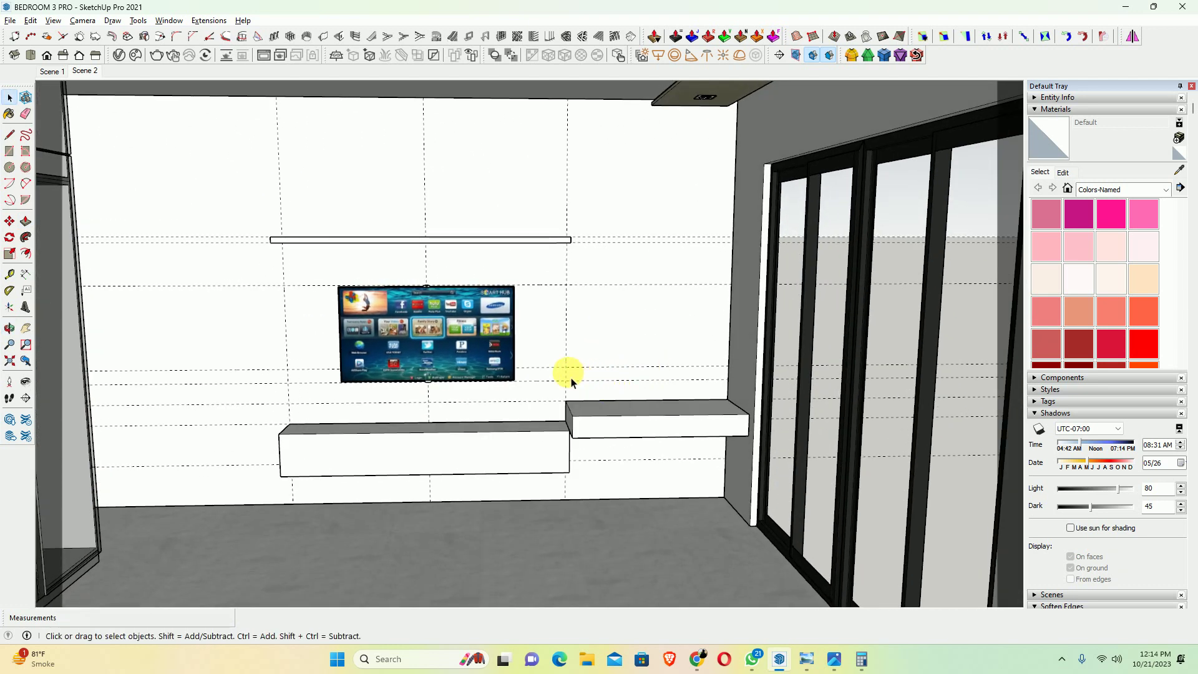
Clear the TV unit selection, erase the stray guide line, and orbit back toward the TV wall
key("e")
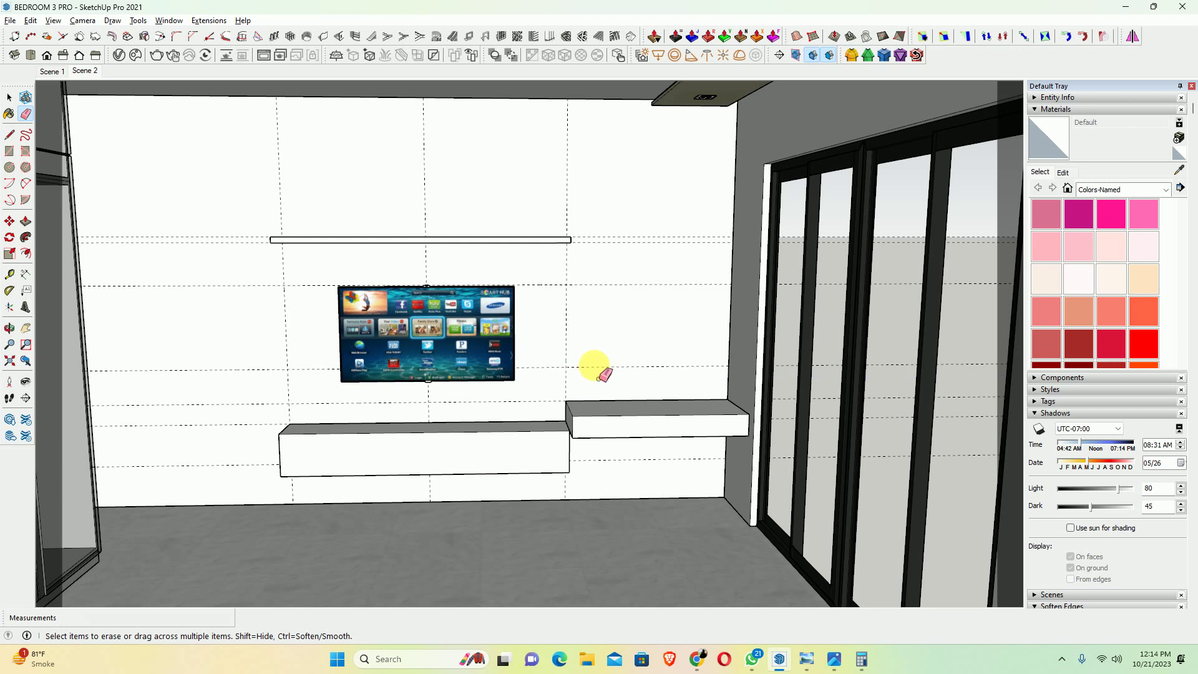
key("space")
left_click(577, 373)
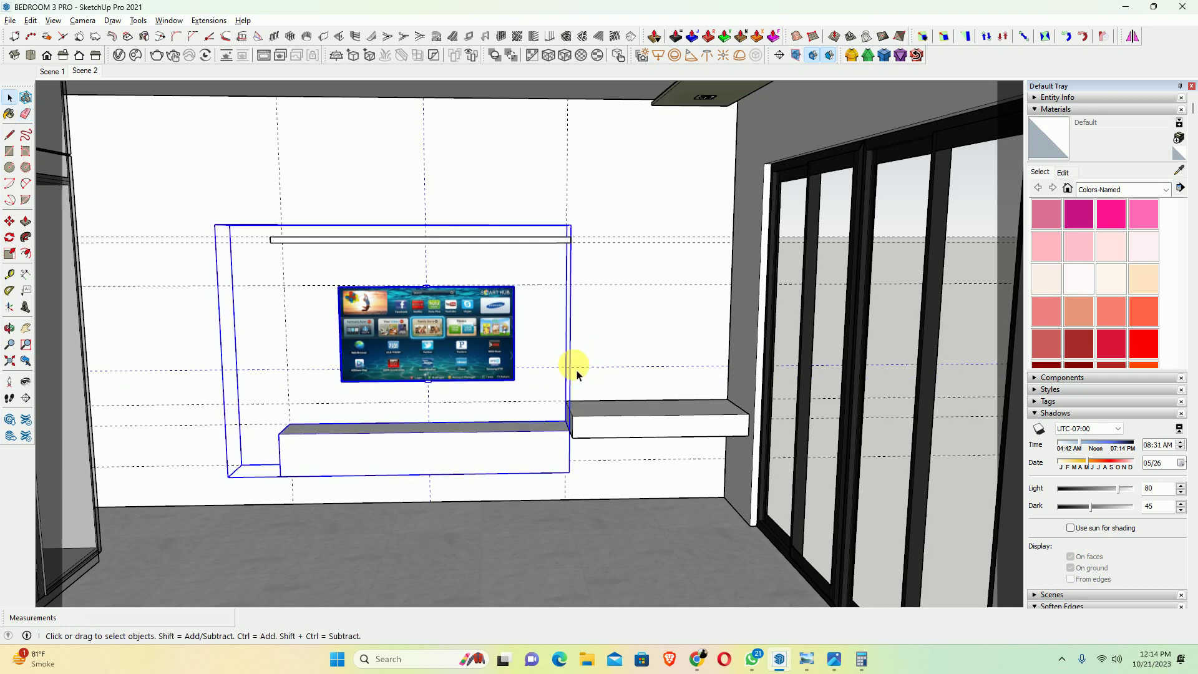
left_click(584, 375)
key("e")
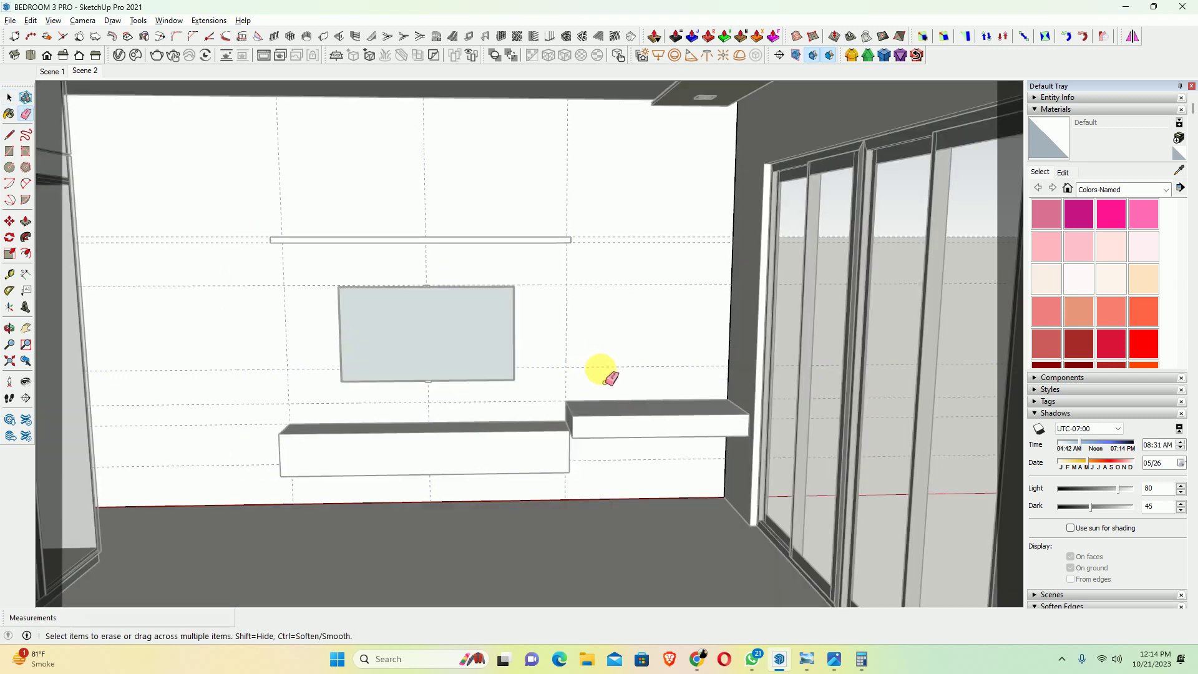
key("space")
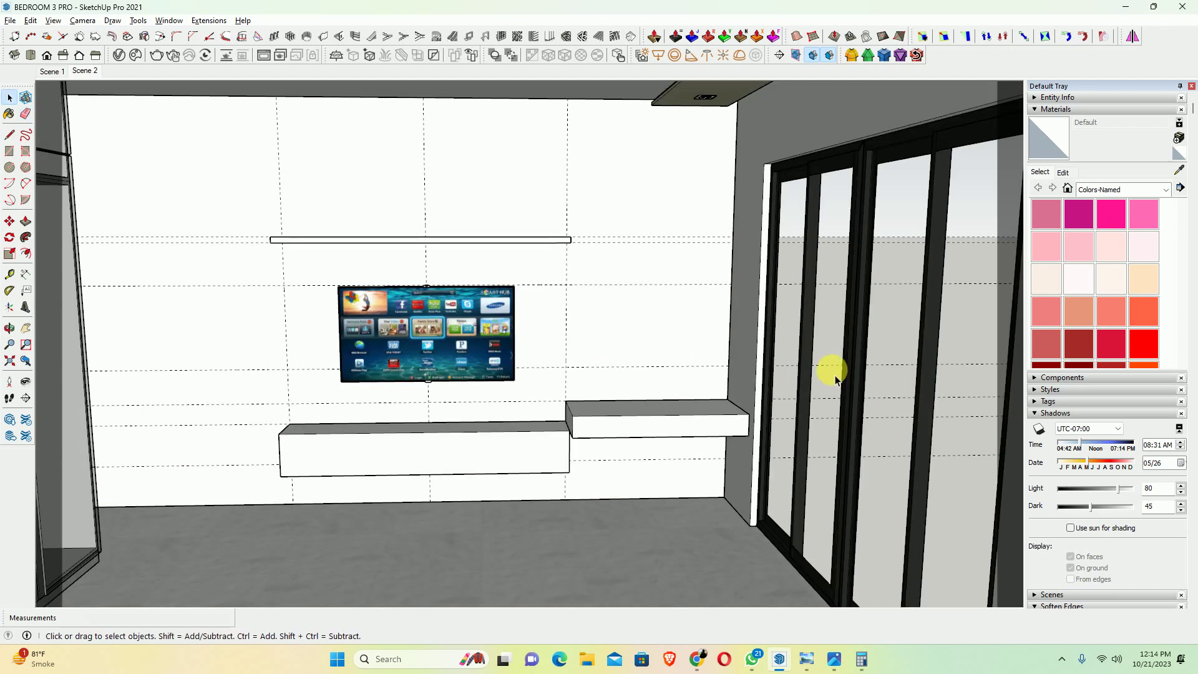
scroll(839, 377, "up", 5)
left_click(647, 330)
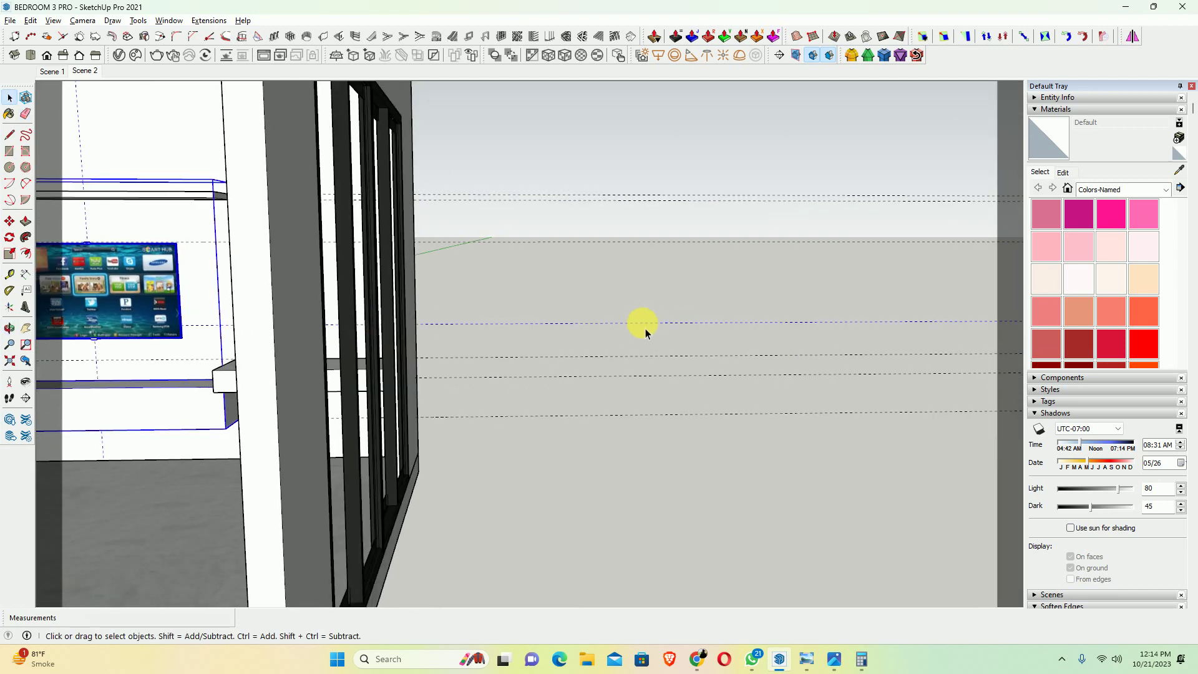
left_click(638, 334)
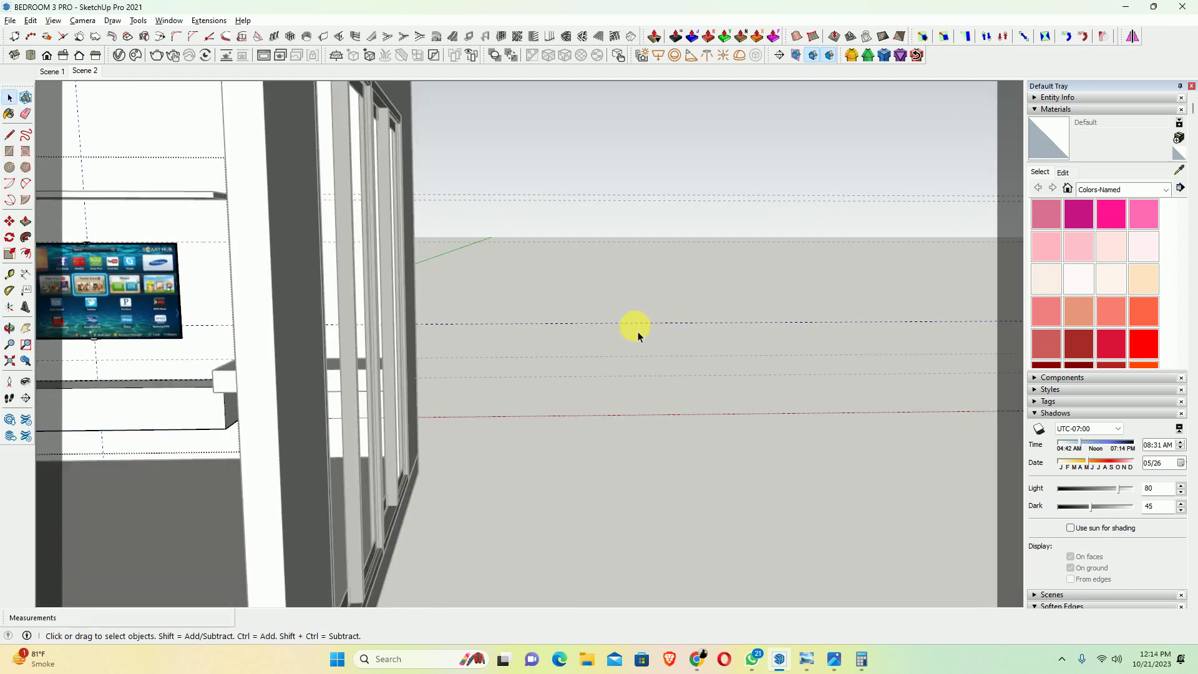
key("e")
left_click(623, 323)
key("space")
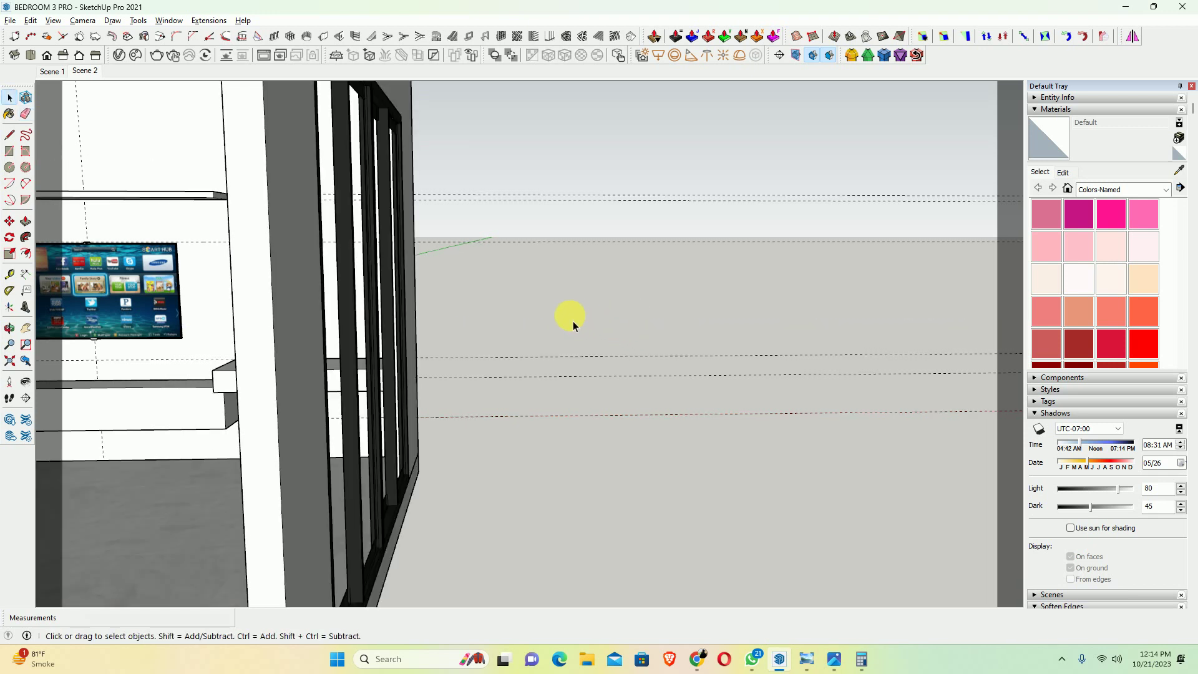
middle_click_drag(472, 296, 428, 342)
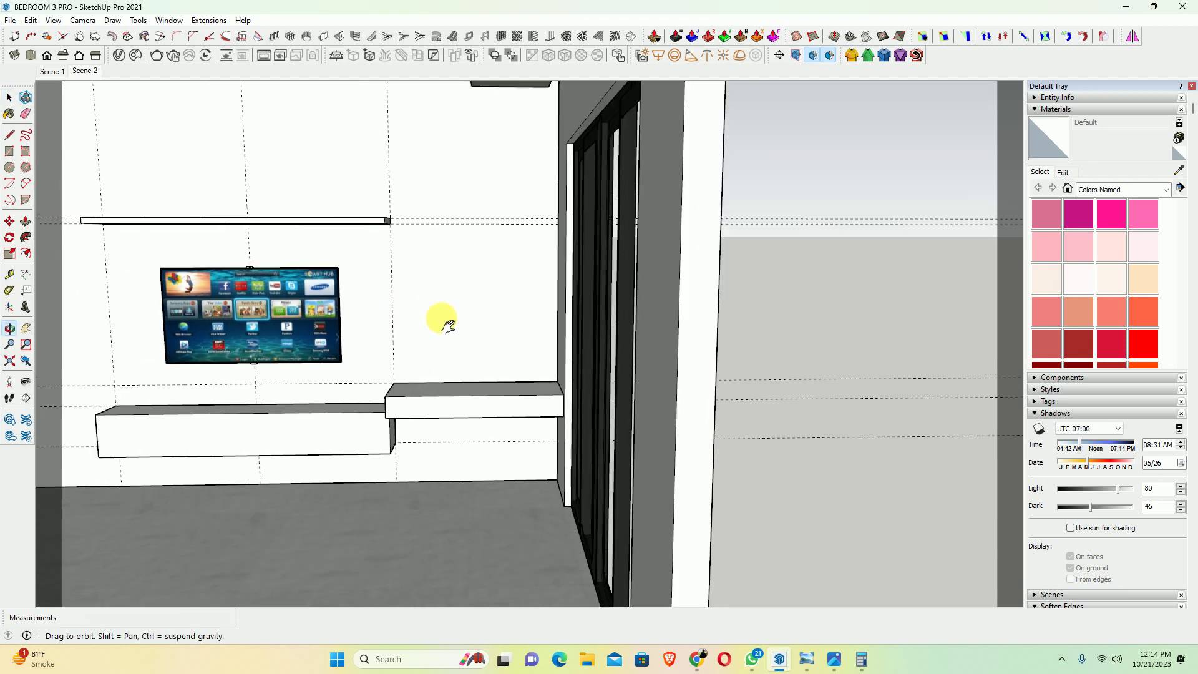
Place guides 600 mm above the right console and a further 20 mm for shelf thickness
middle_click_drag(349, 288, 526, 380)
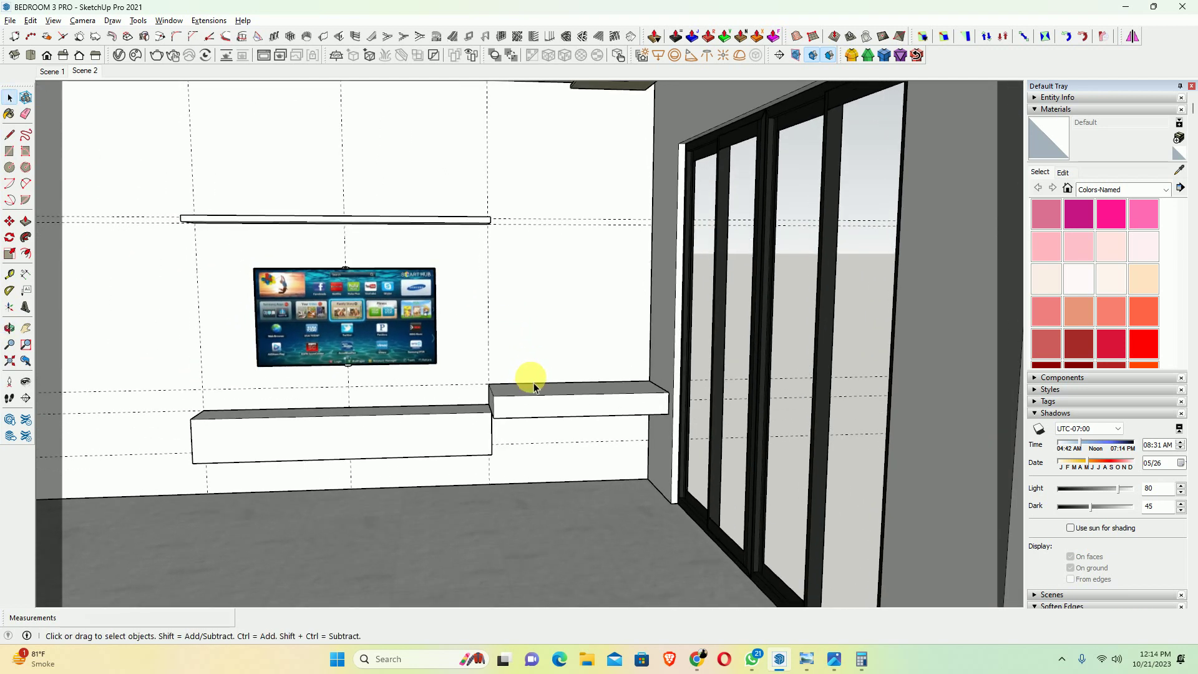
key("t")
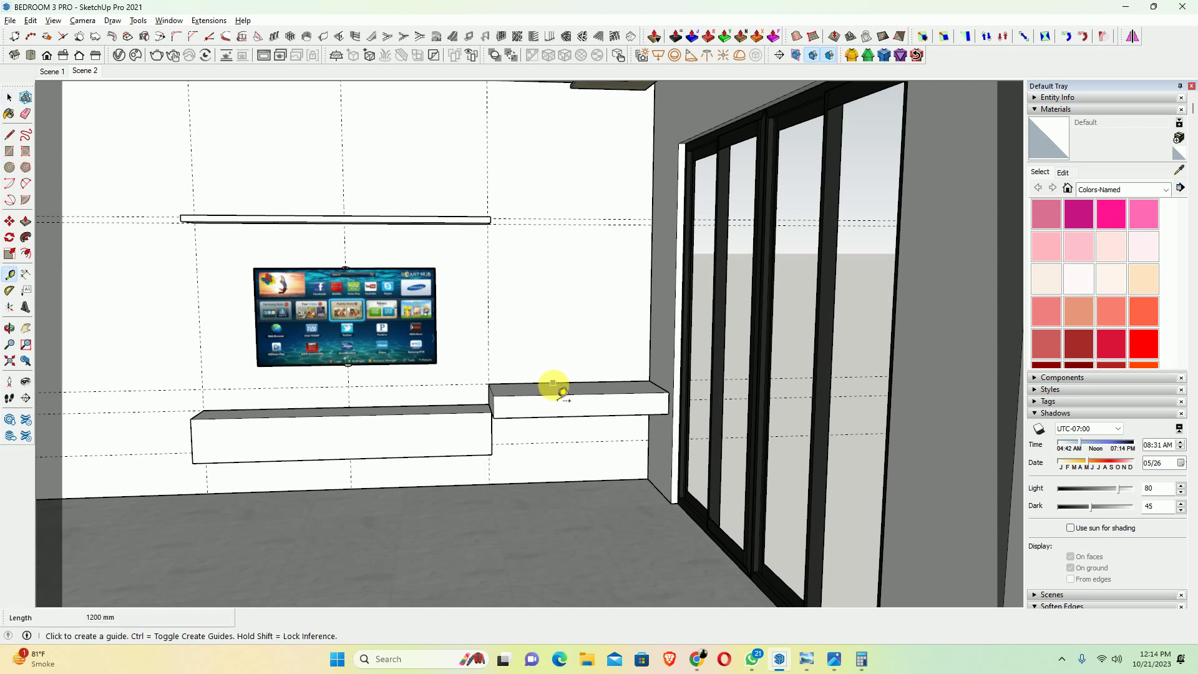
left_click(553, 382)
type("600")
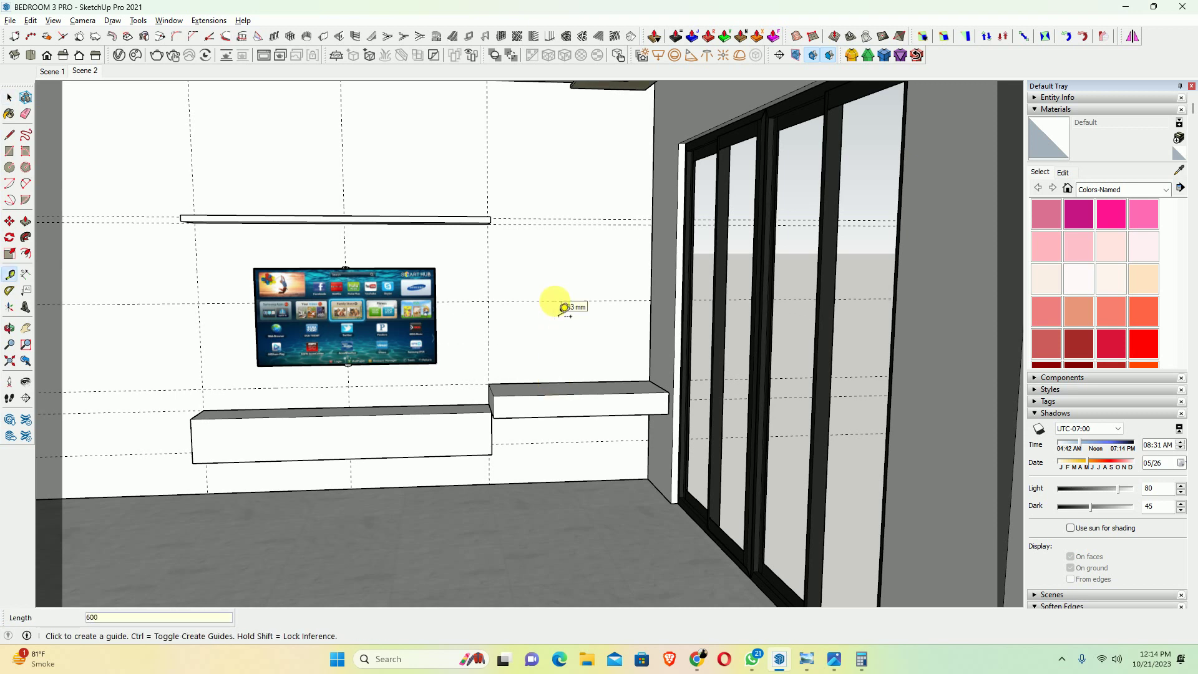
key("Return")
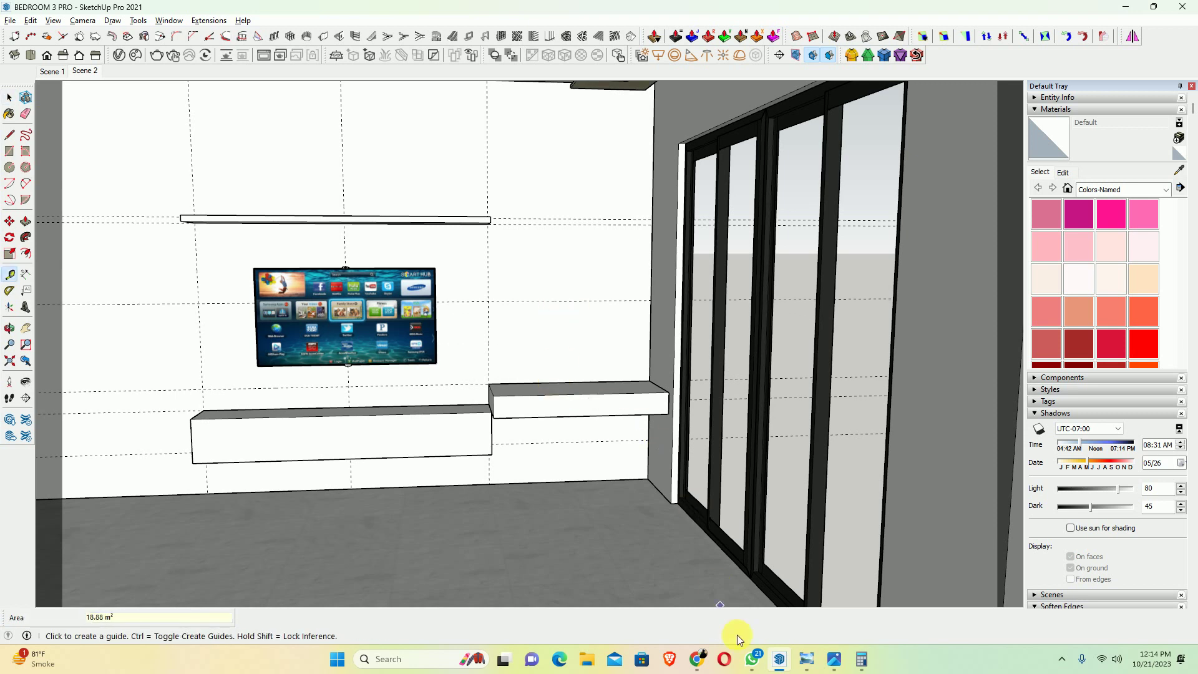
left_click(834, 661)
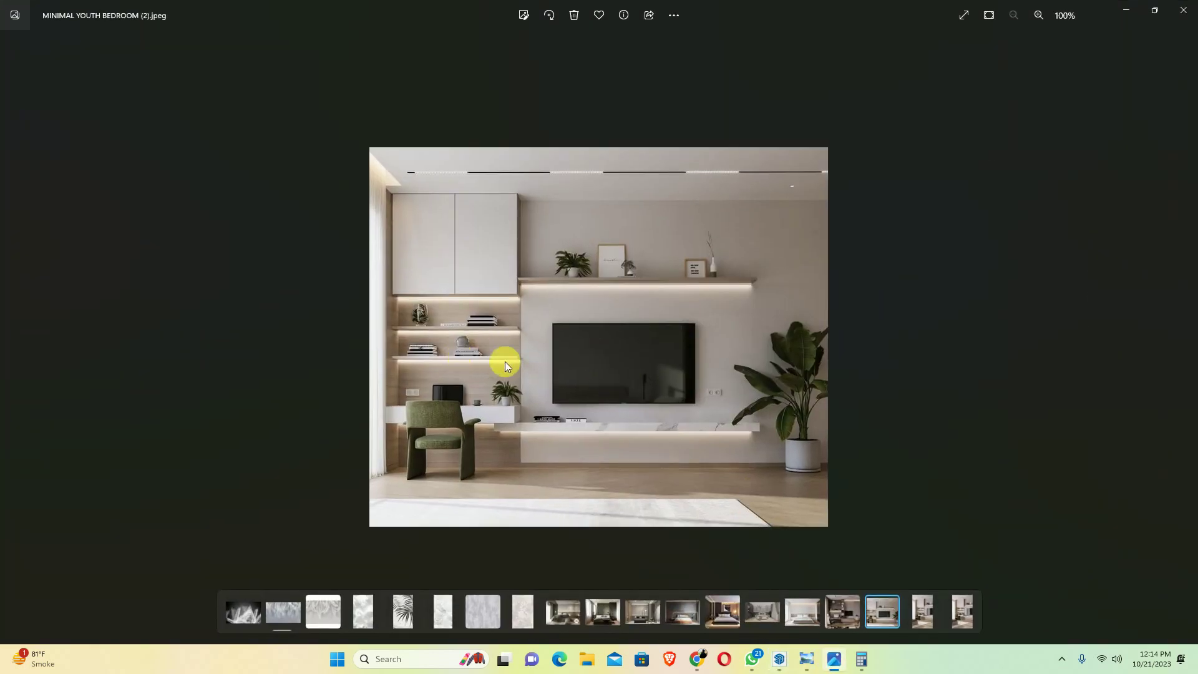
left_click(1126, 10)
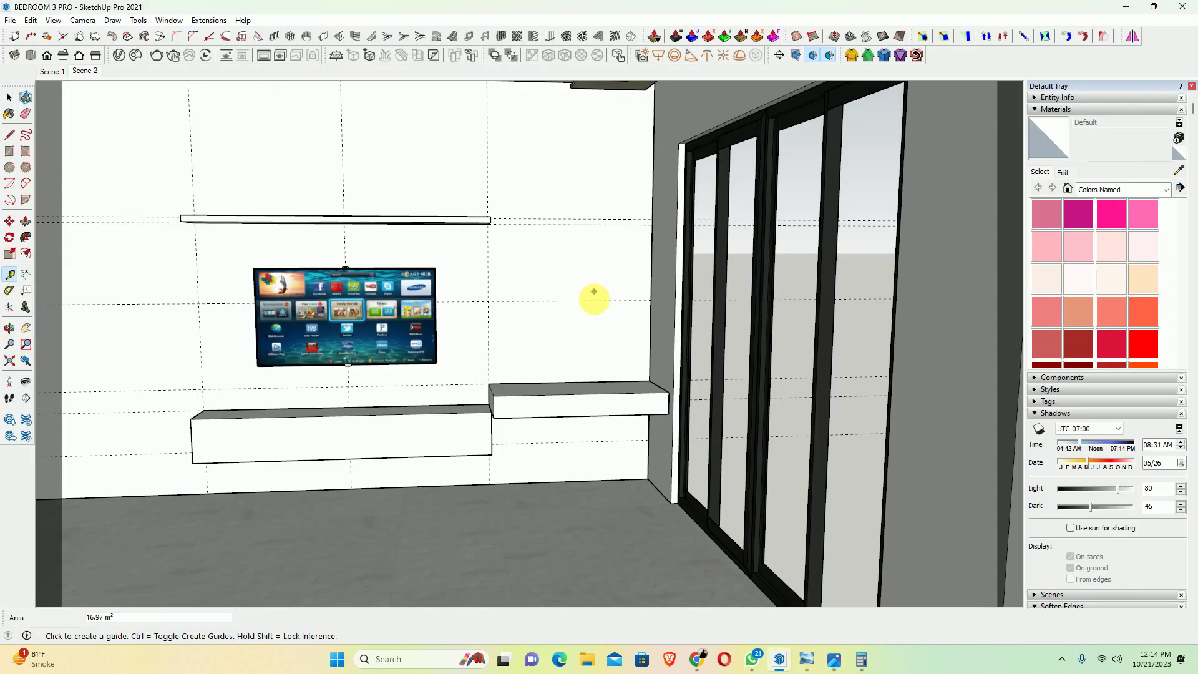
scroll(586, 298, "up", 3)
scroll(548, 301, "up", 3)
left_click(547, 298)
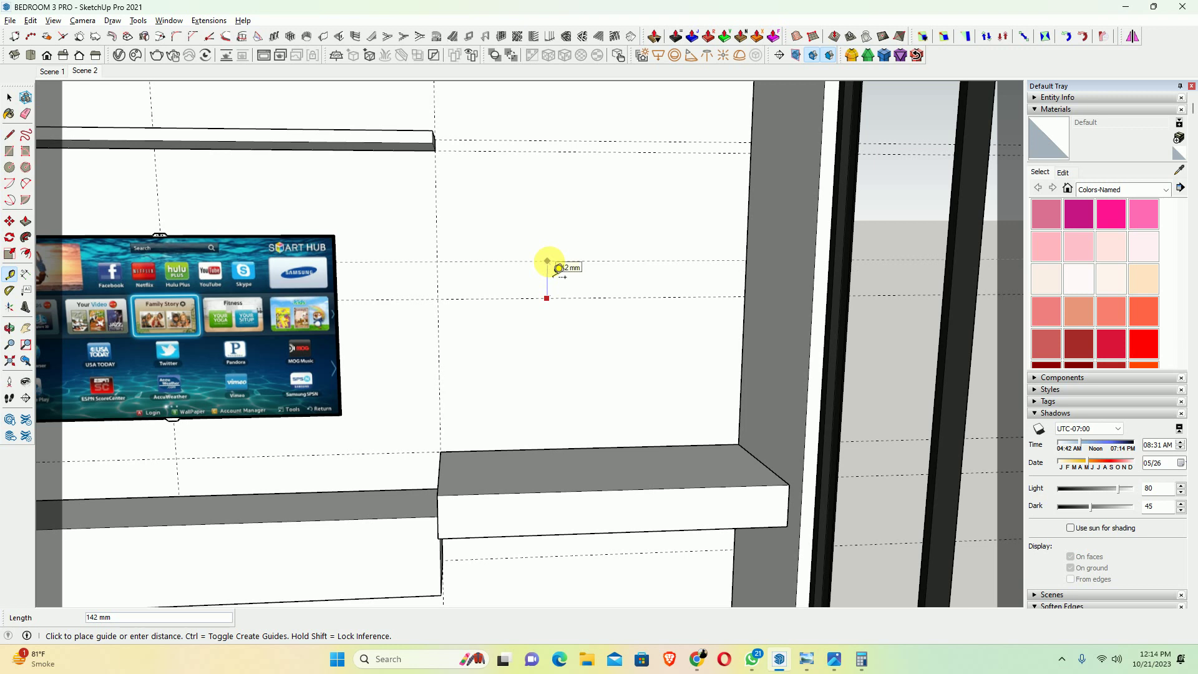
key("Return")
Draw the 1200 × 20 mm shelf profile between the guides and make it a group
key("r")
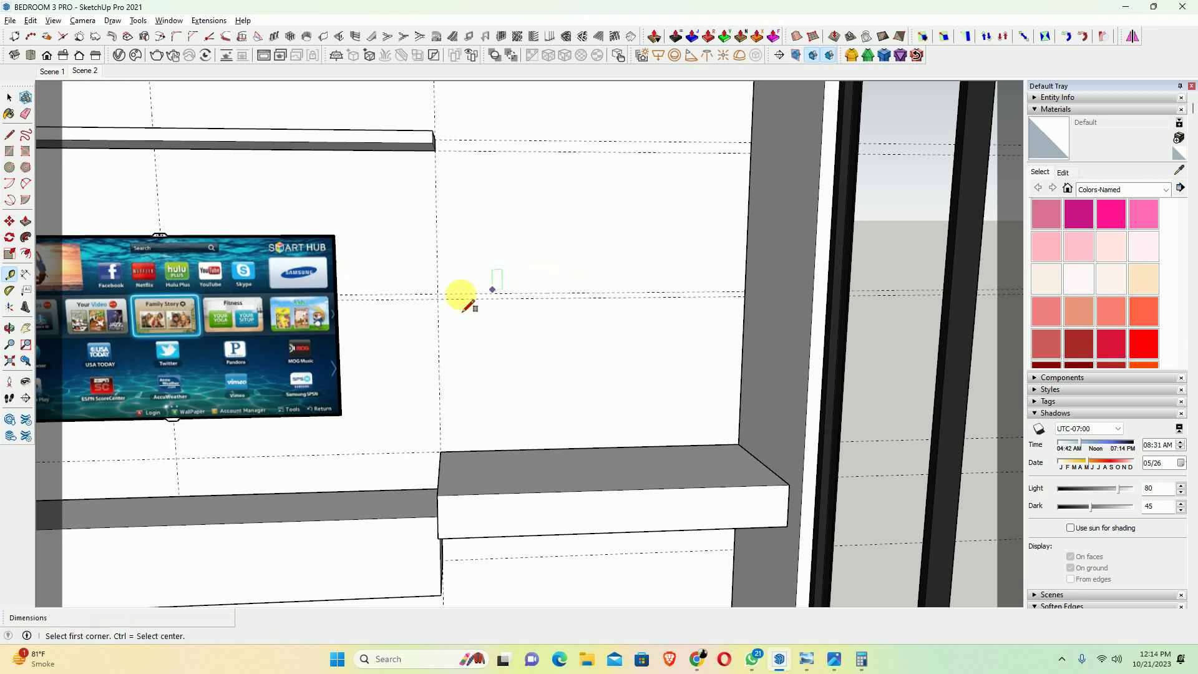
left_click(437, 294)
left_click(745, 301)
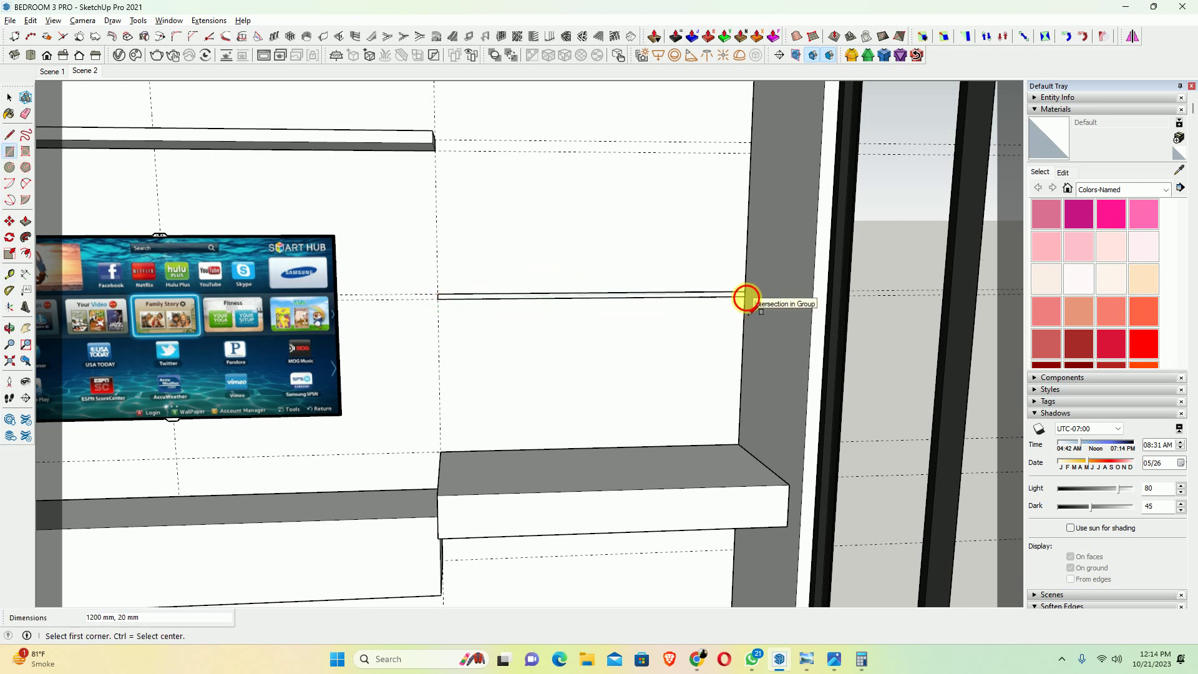
key("p")
scroll(480, 298, "up", 2)
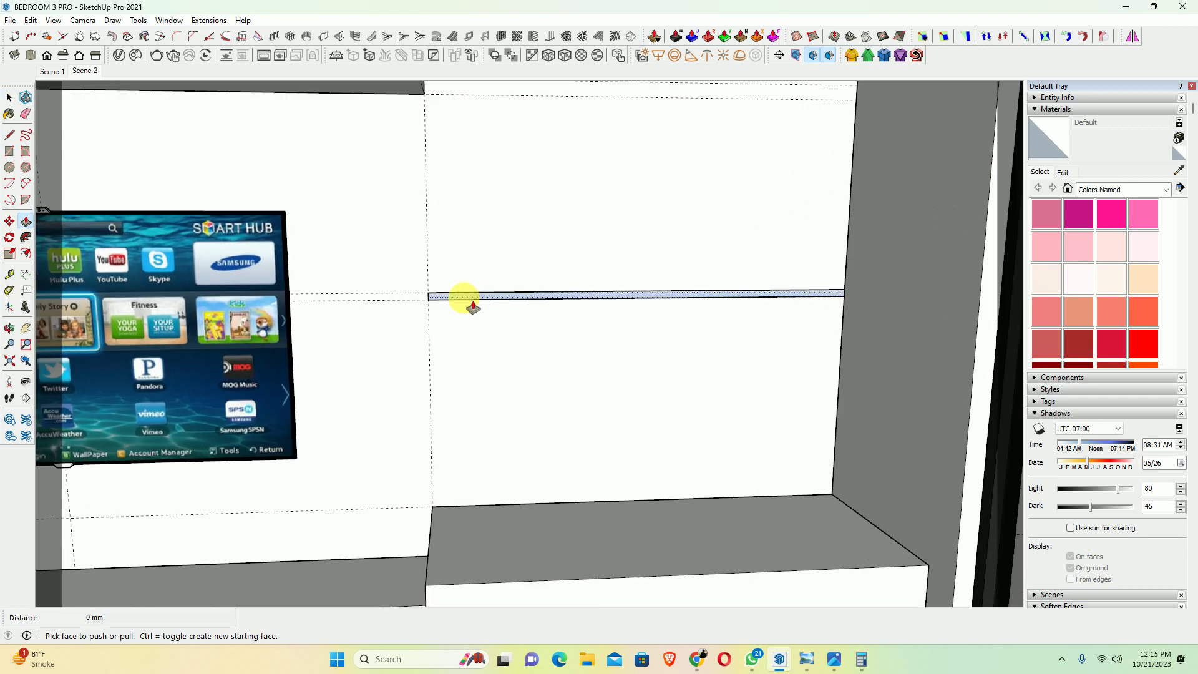
key("space")
right_click(462, 298)
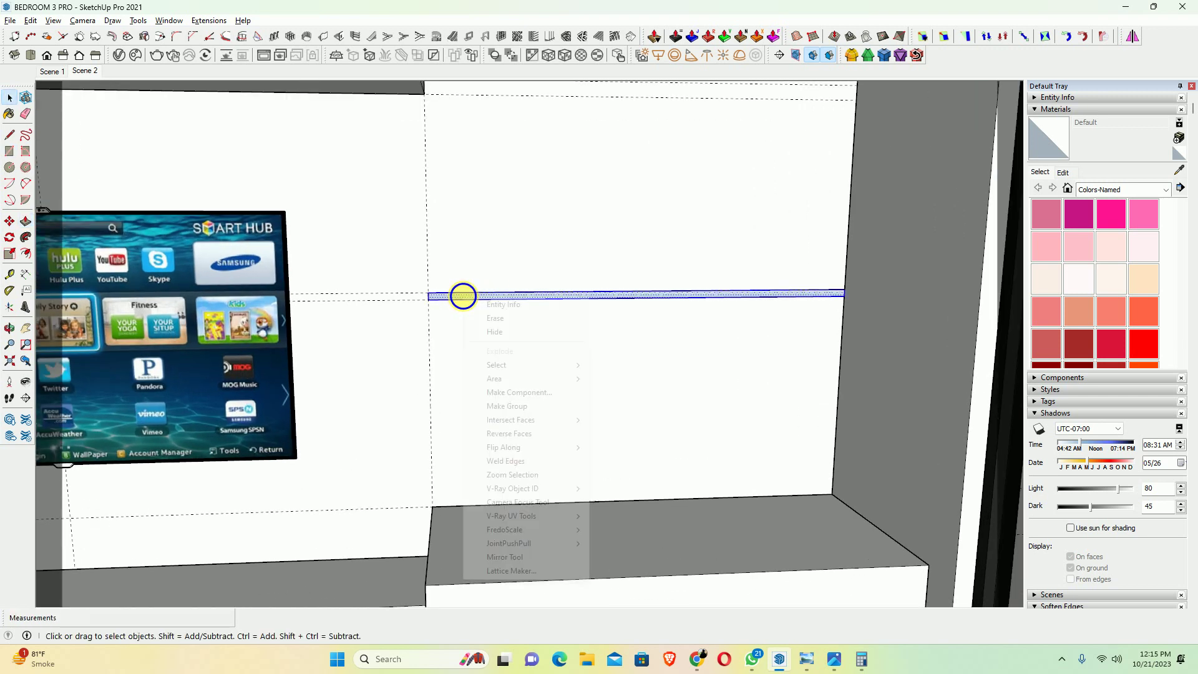
left_click(507, 405)
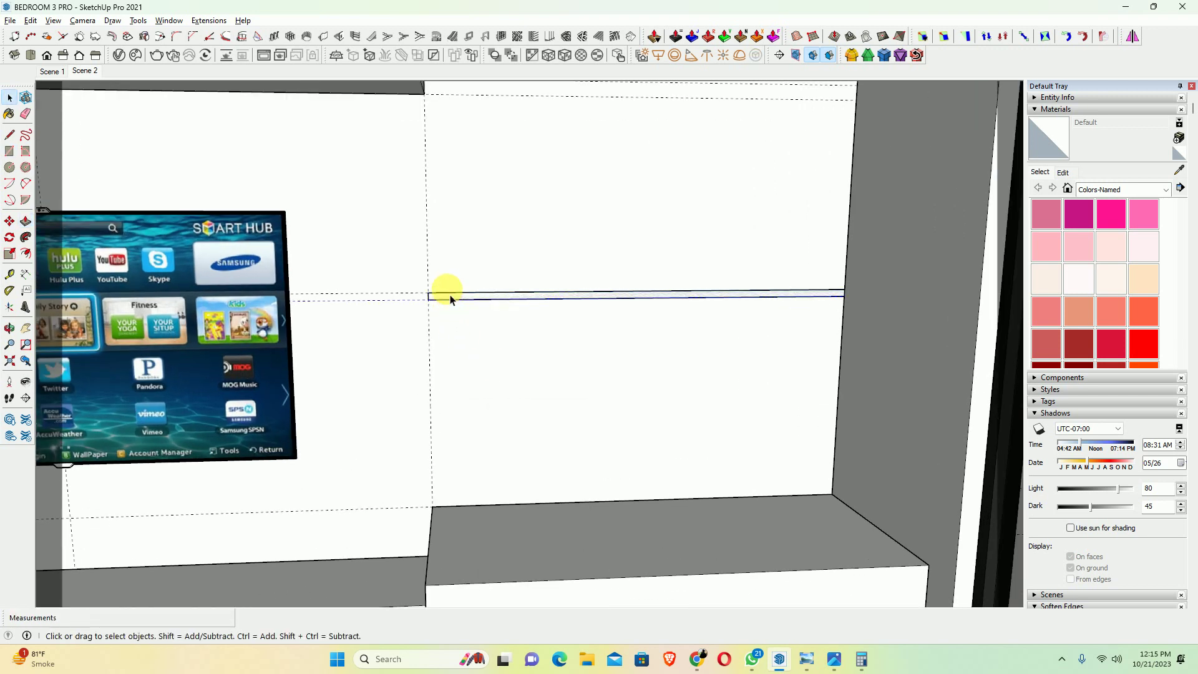
Inside the shelf group, push/pull the profile 150 mm out from the wall
double_click(451, 298)
left_click(451, 304)
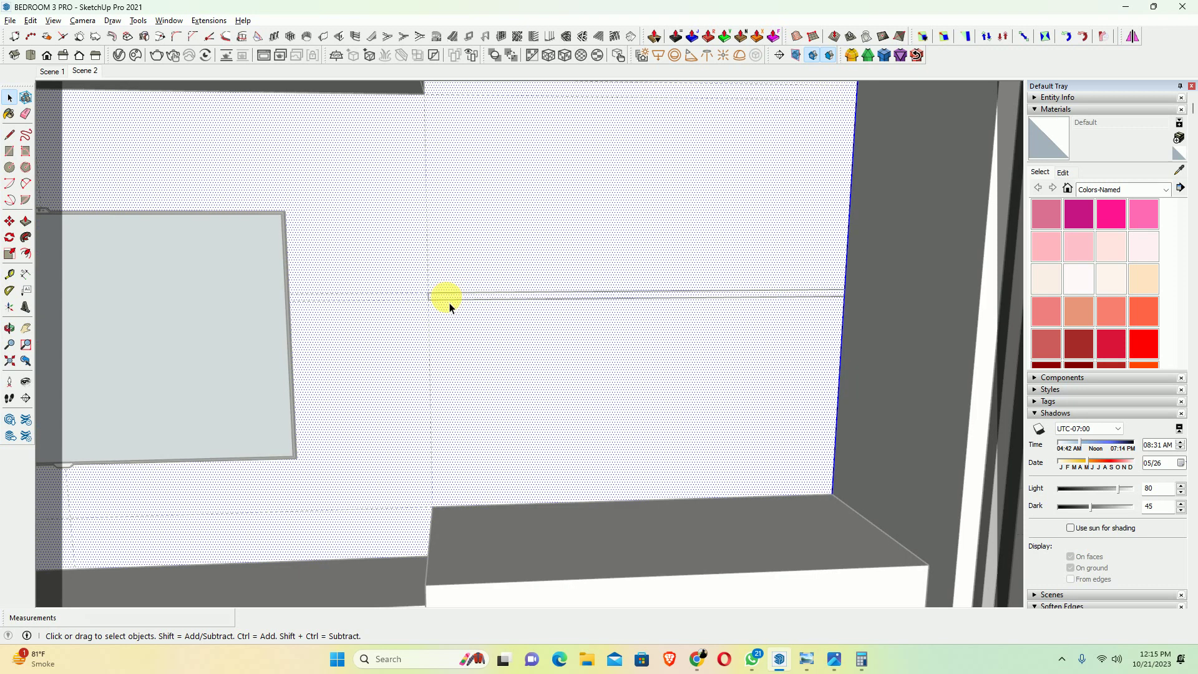
key("Escape")
double_click(451, 298)
key("p")
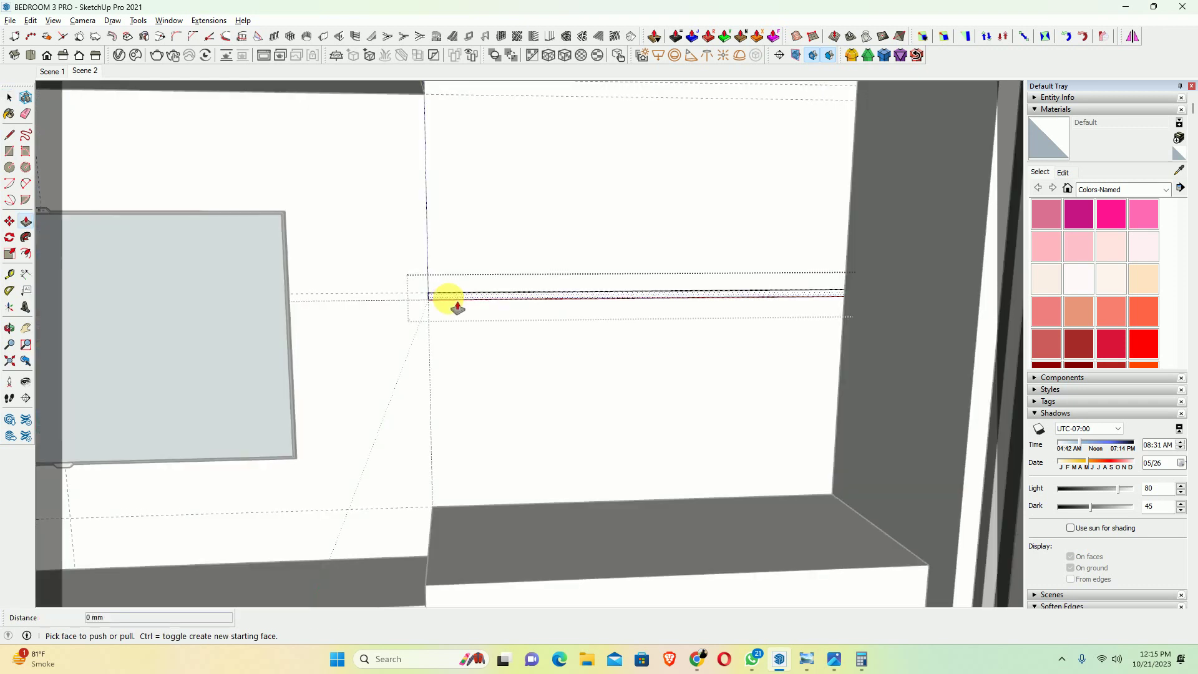
left_click_drag(454, 304, 459, 337)
type("150")
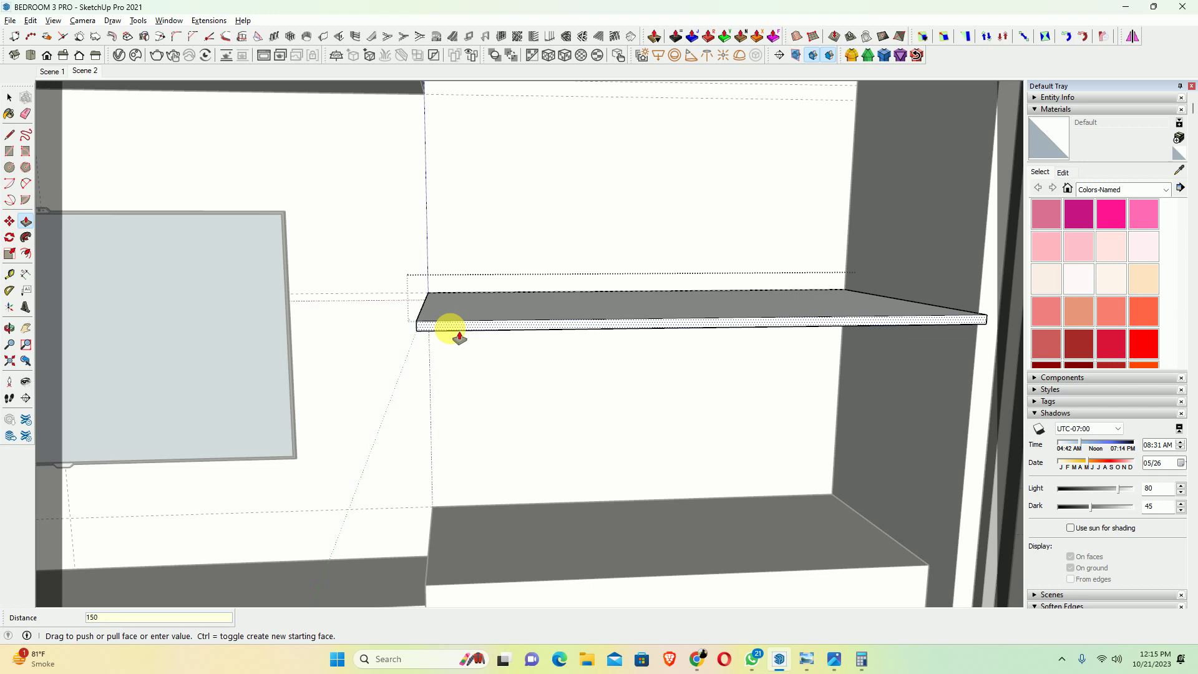
key("Return")
mouse_move(522, 323)
middle_mouse_down()
mouse_move(520, 292)
mouse_move(527, 401)
mouse_move(497, 331)
mouse_move(519, 376)
mouse_move(559, 329)
middle_mouse_up()
Copy the new shelf 470 mm straight up with Move and Ctrl
left_click(516, 315)
key("m")
scroll(503, 375, "up", 3)
scroll(528, 374, "up", 3)
key("ctrl")
left_click(496, 375)
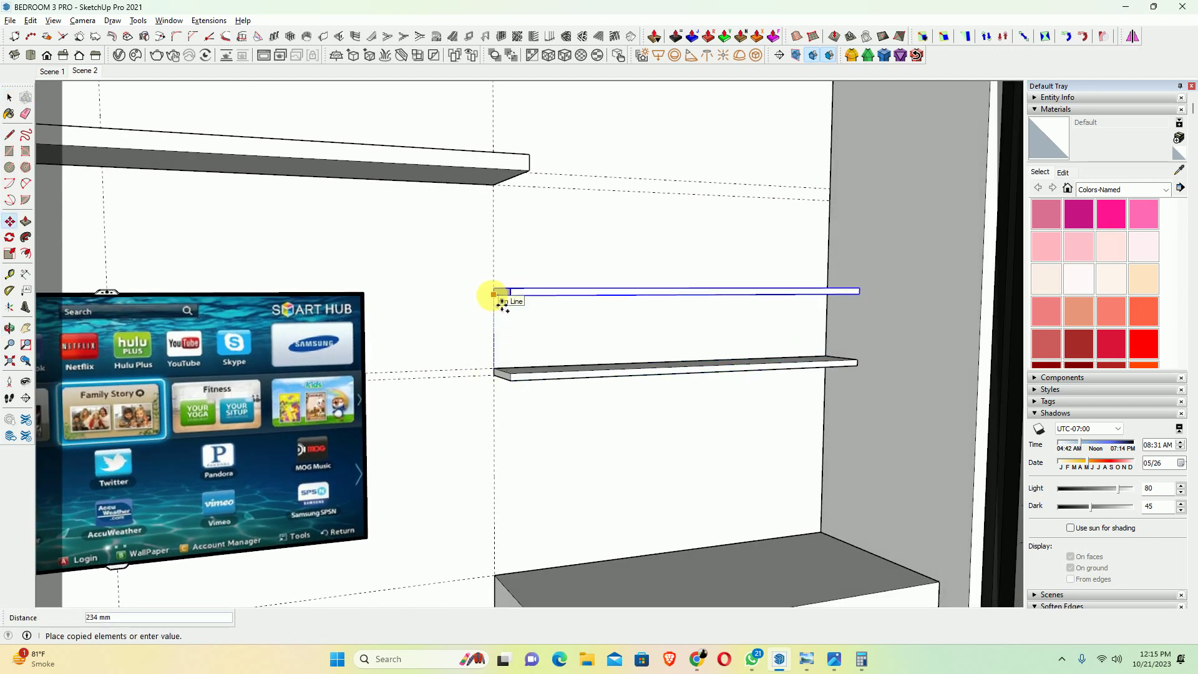
type("0")
key("Return")
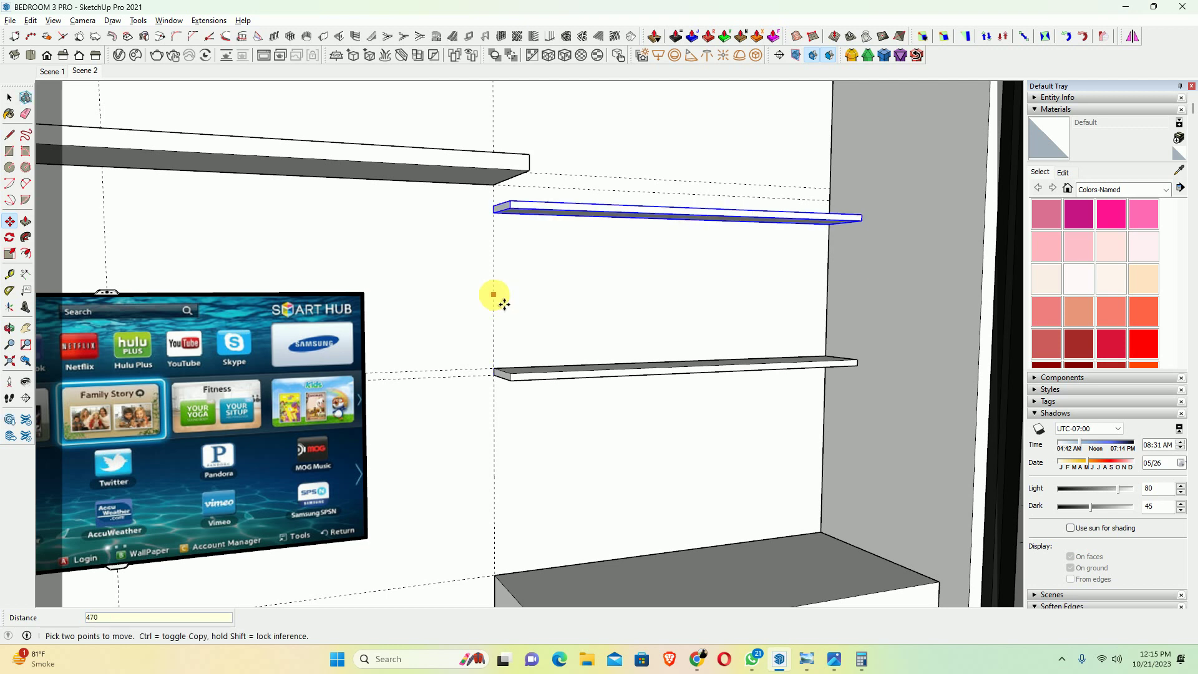
key("space")
Check the reference photo, delete the upper copy, and nudge the lower shelf into place
left_click(839, 649)
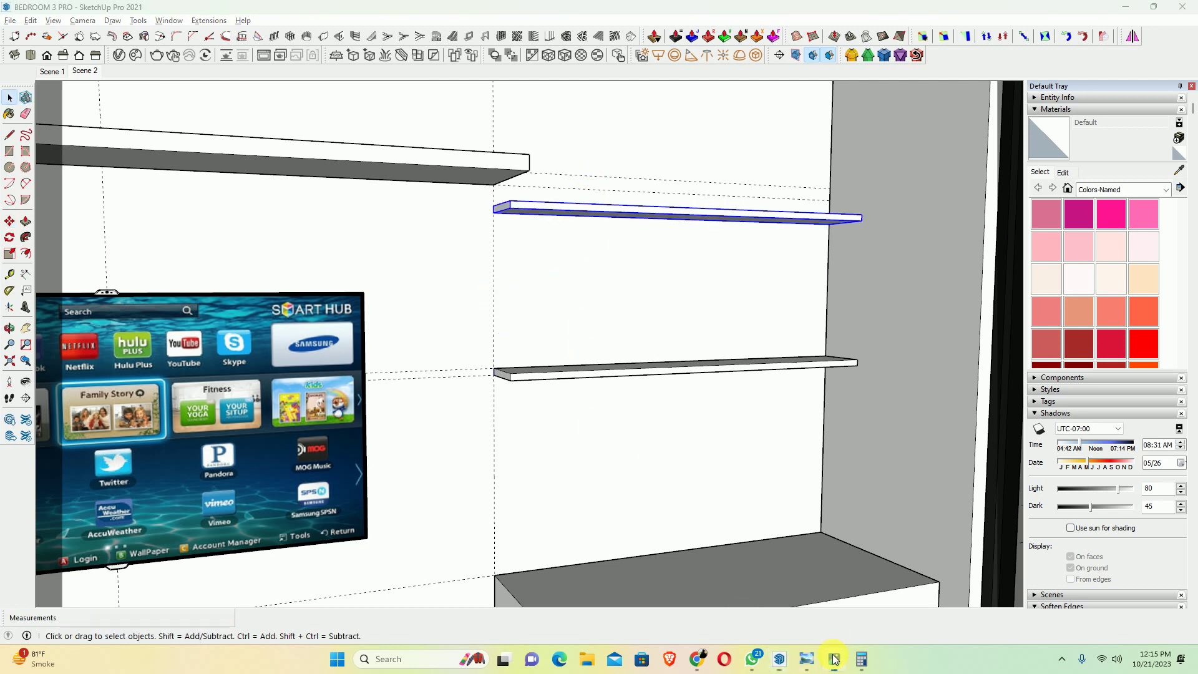
left_click(1126, 10)
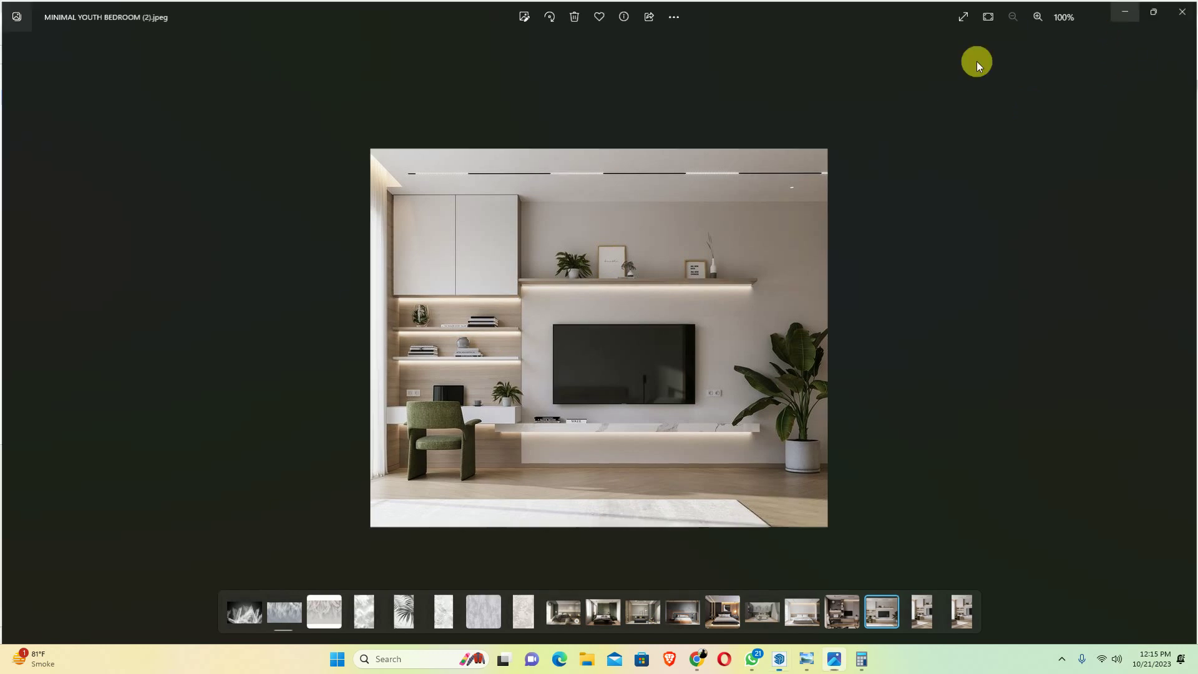
key("Delete")
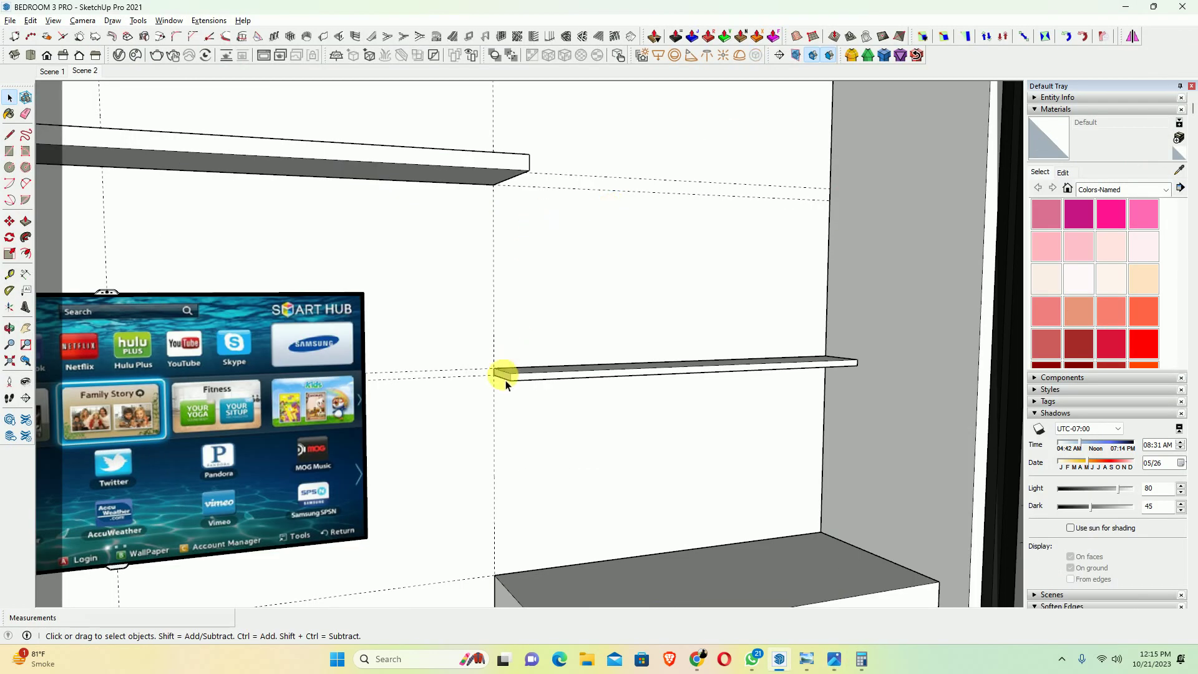
left_click(529, 390)
key("m")
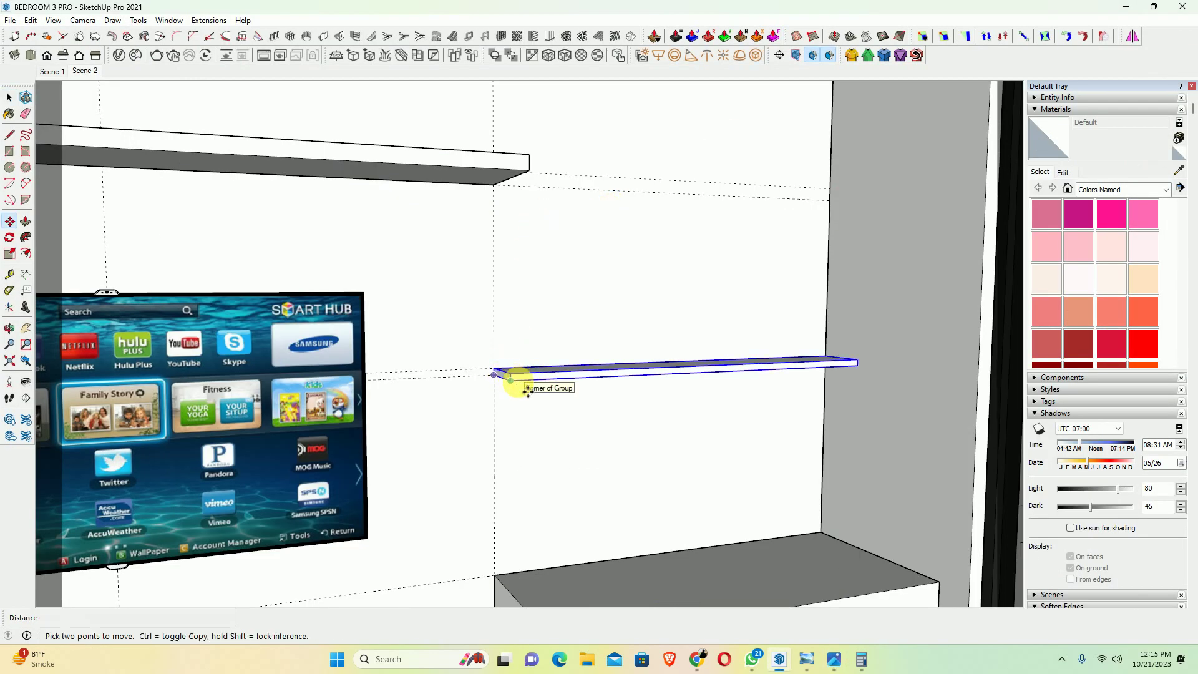
left_click(511, 378)
left_click(513, 378)
type("20")
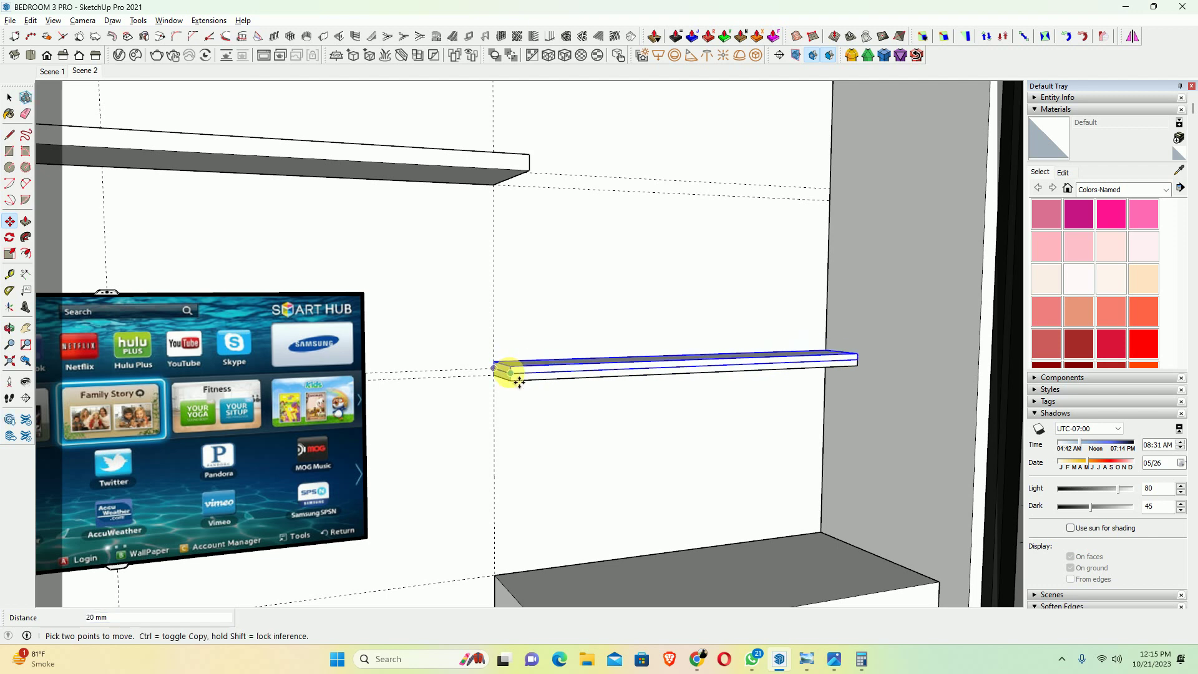
Copy the lower shelf 300 mm above it
scroll(519, 379, "up", 2)
left_click(519, 379)
key("ctrl")
type("300")
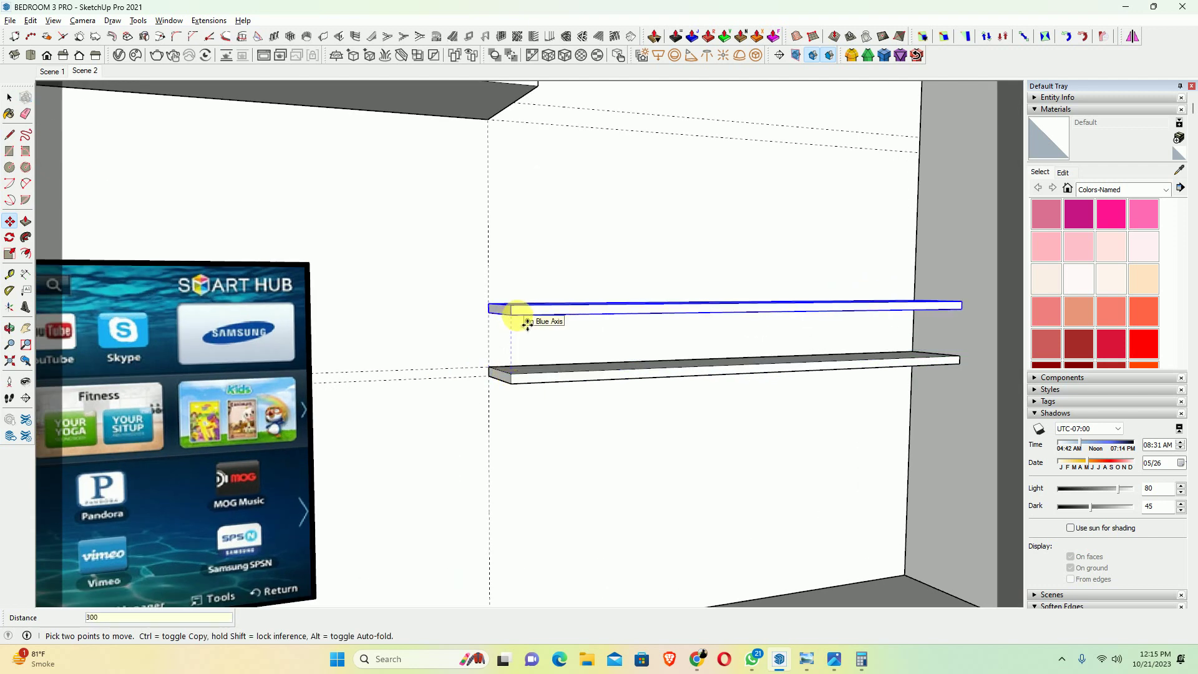
key("Return")
key("space")
Copy the middle right-hand shelf up to the top right position
scroll(549, 315, "down", 2)
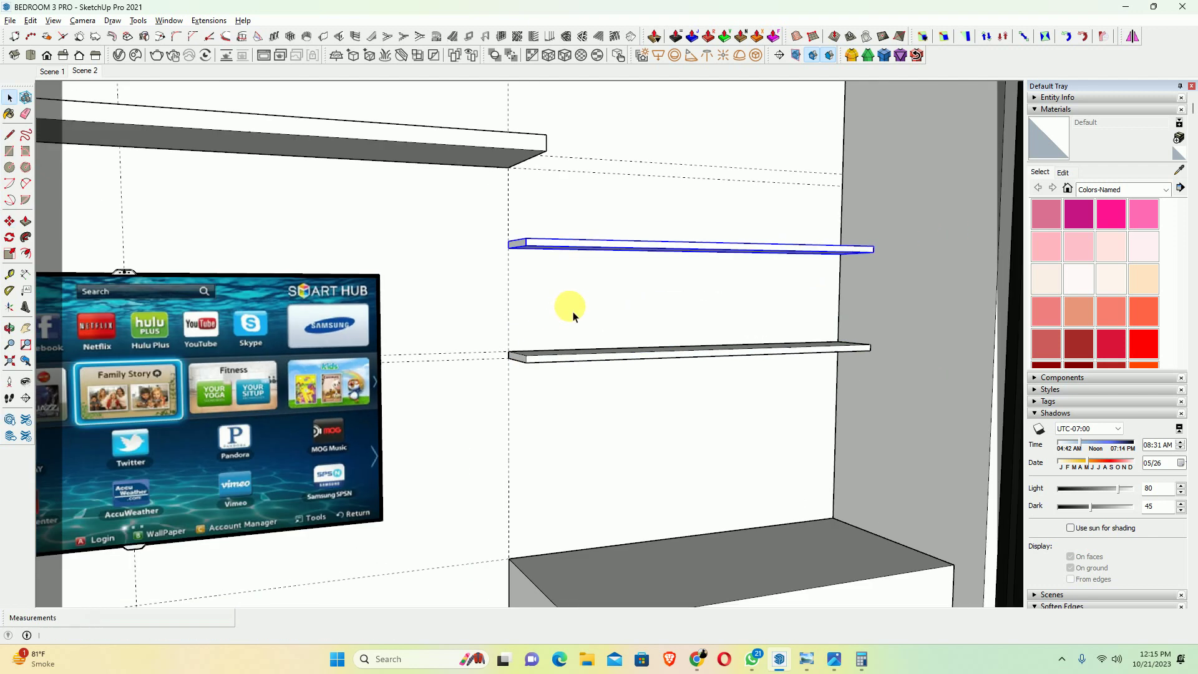
scroll(572, 309, "down", 2)
scroll(630, 321, "down", 2)
scroll(630, 322, "down", 3)
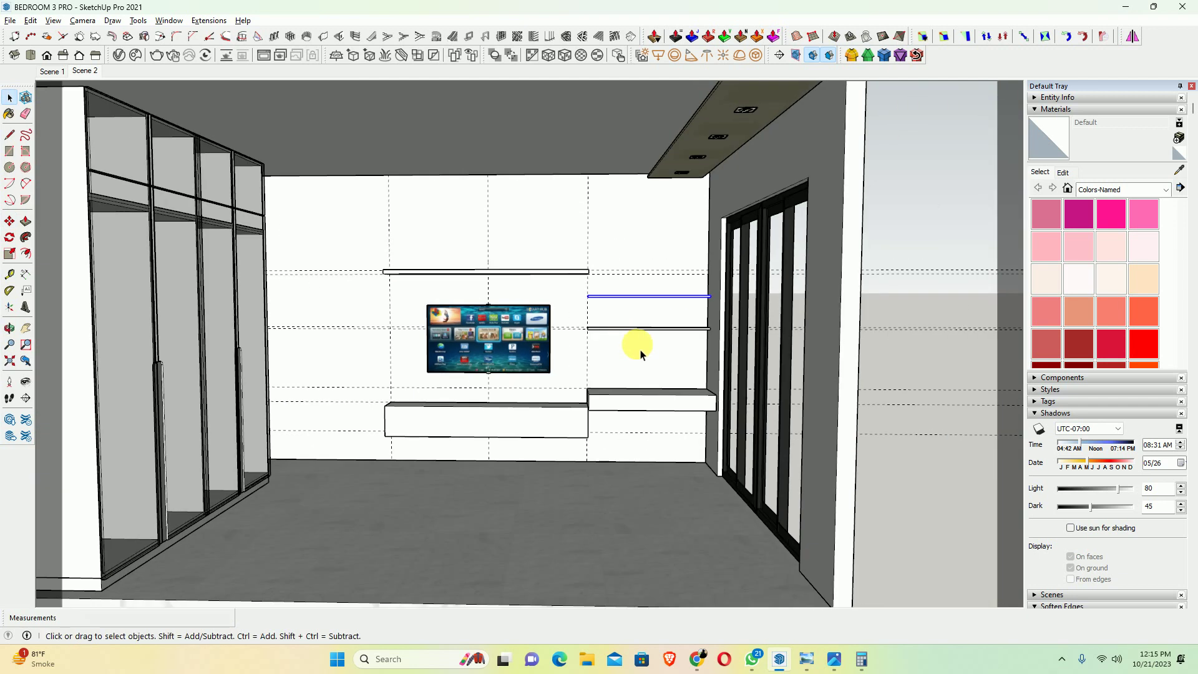
scroll(644, 289, "up", 1)
scroll(644, 289, "up", 3)
mouse_move(644, 289)
middle_mouse_down()
mouse_move(527, 342)
mouse_move(674, 396)
middle_mouse_up()
left_click(602, 380)
key("m")
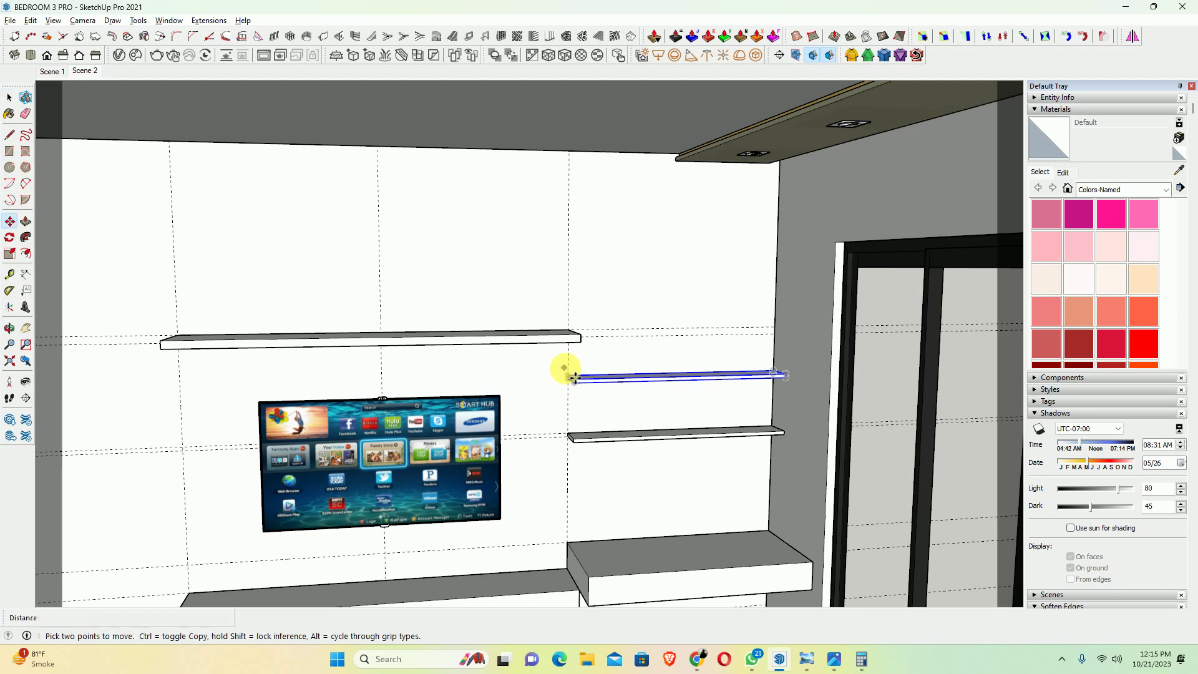
scroll(566, 383, "up", 2)
left_click(570, 463)
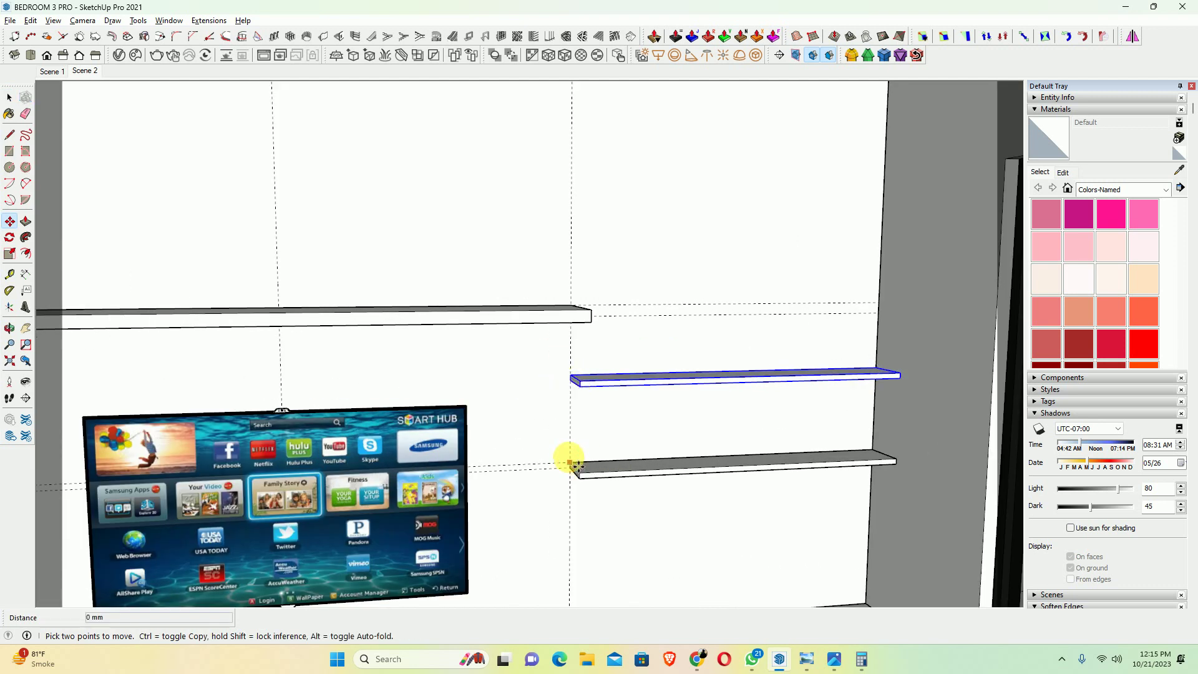
key("ctrl")
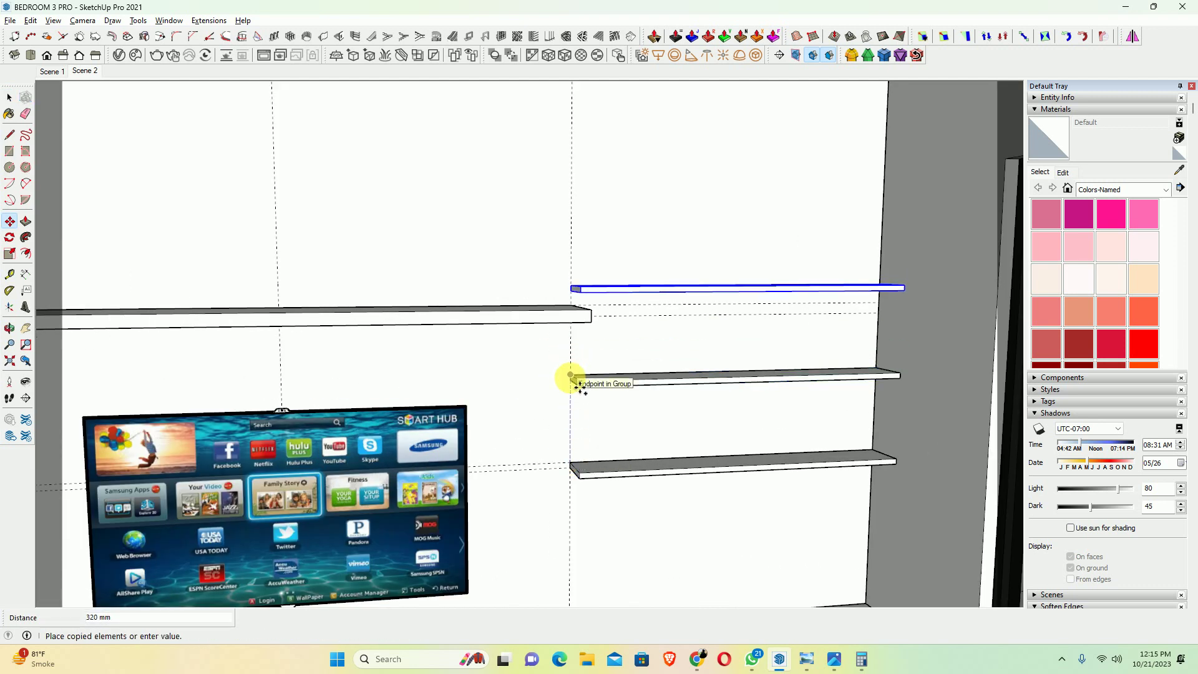
left_click(570, 377)
key("space")
Move the long left shelf so it sits level with the top right shelf
scroll(577, 356, "down", 3)
scroll(612, 288, "down", 2)
left_click(579, 312)
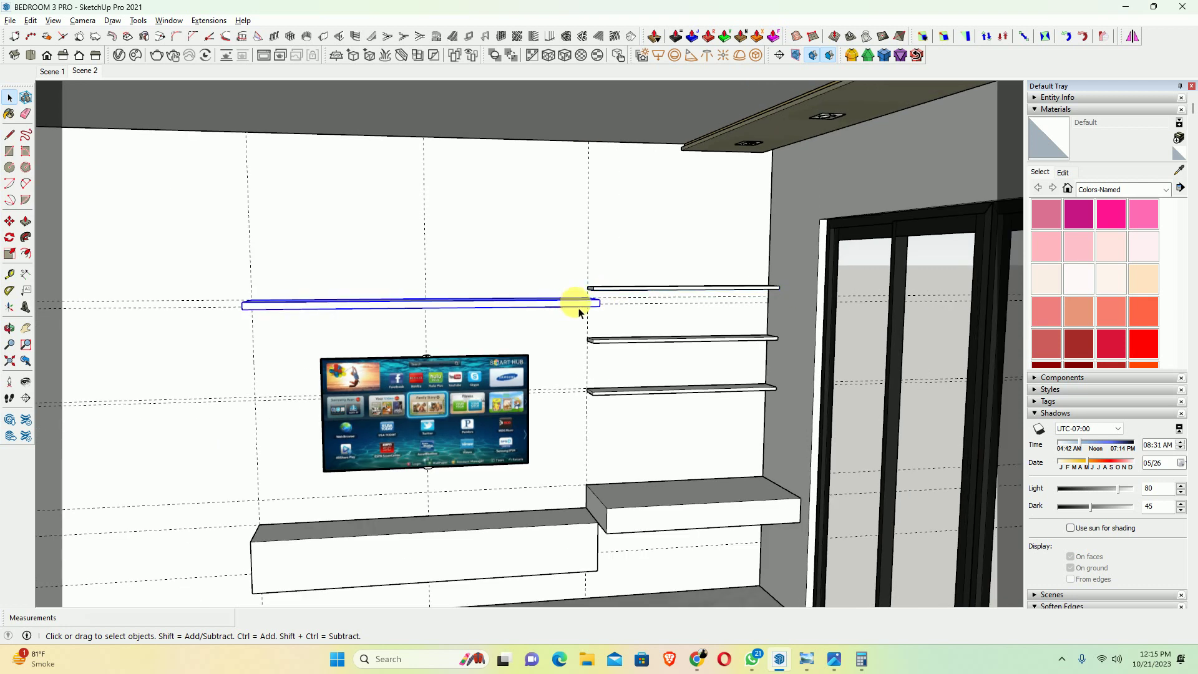
scroll(624, 317, "down", 1)
scroll(582, 302, "up", 2)
key("m")
scroll(584, 312, "up", 1)
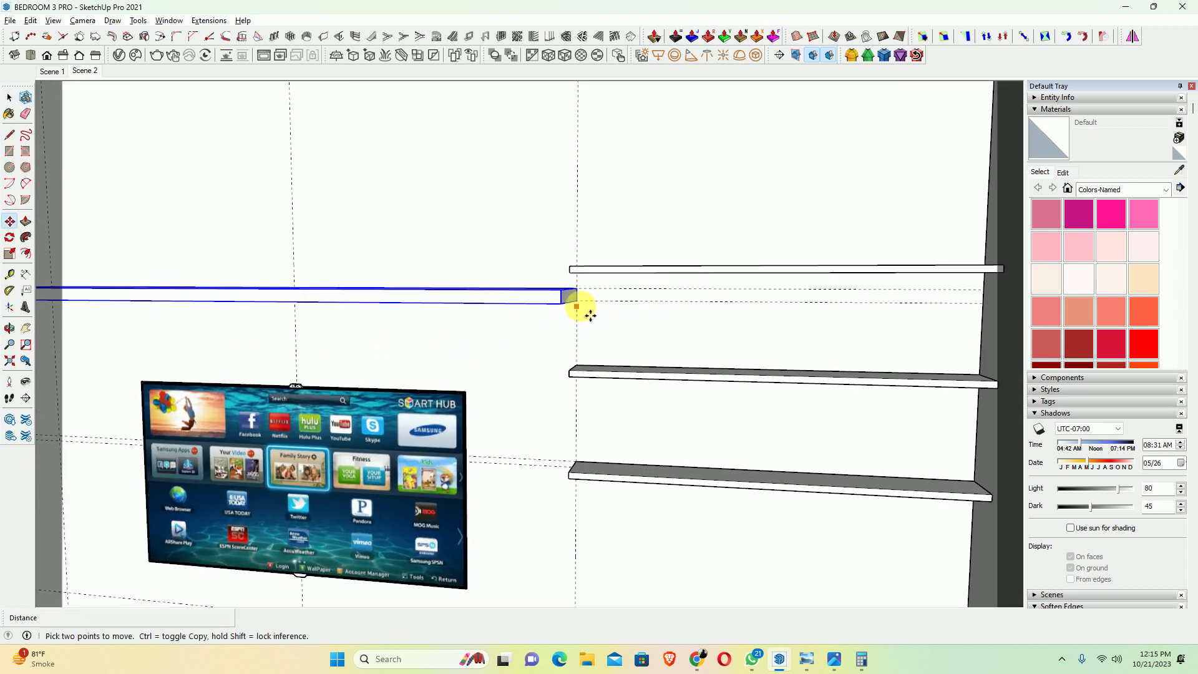
left_click(587, 310)
middle_click_drag(580, 275, 599, 219)
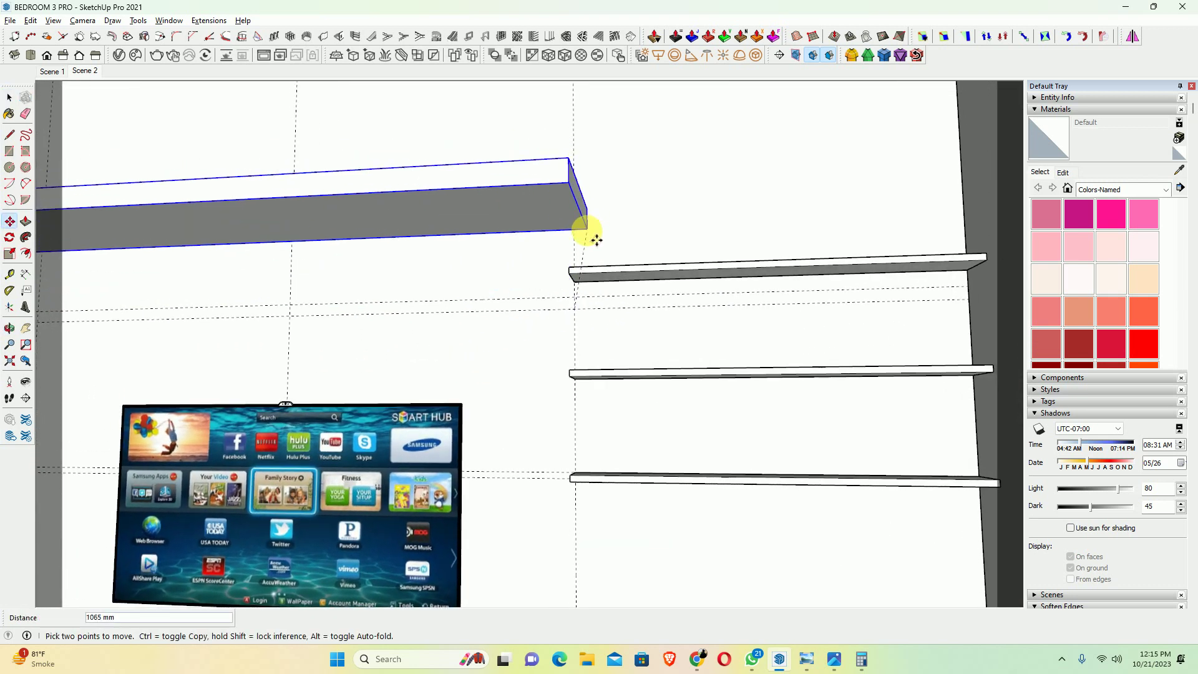
left_click(581, 283)
key("space")
scroll(586, 286, "down", 3)
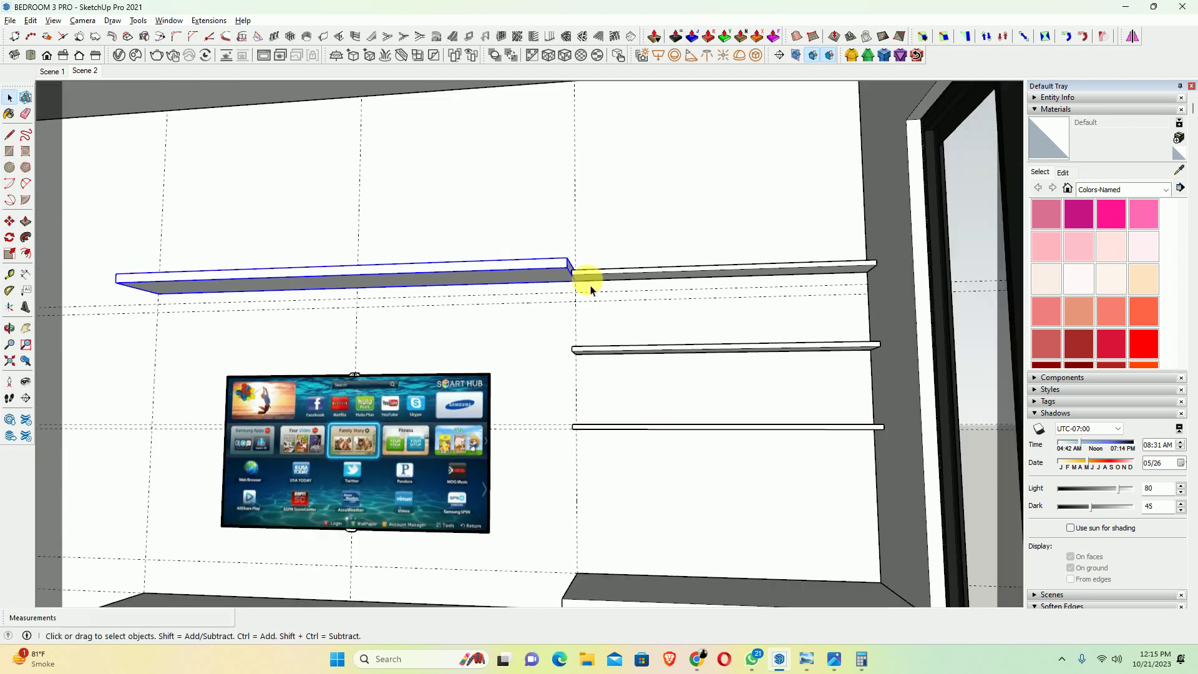
scroll(596, 299, "down", 2)
scroll(743, 350, "down", 2)
scroll(652, 342, "down", 2)
scroll(602, 366, "down", 2)
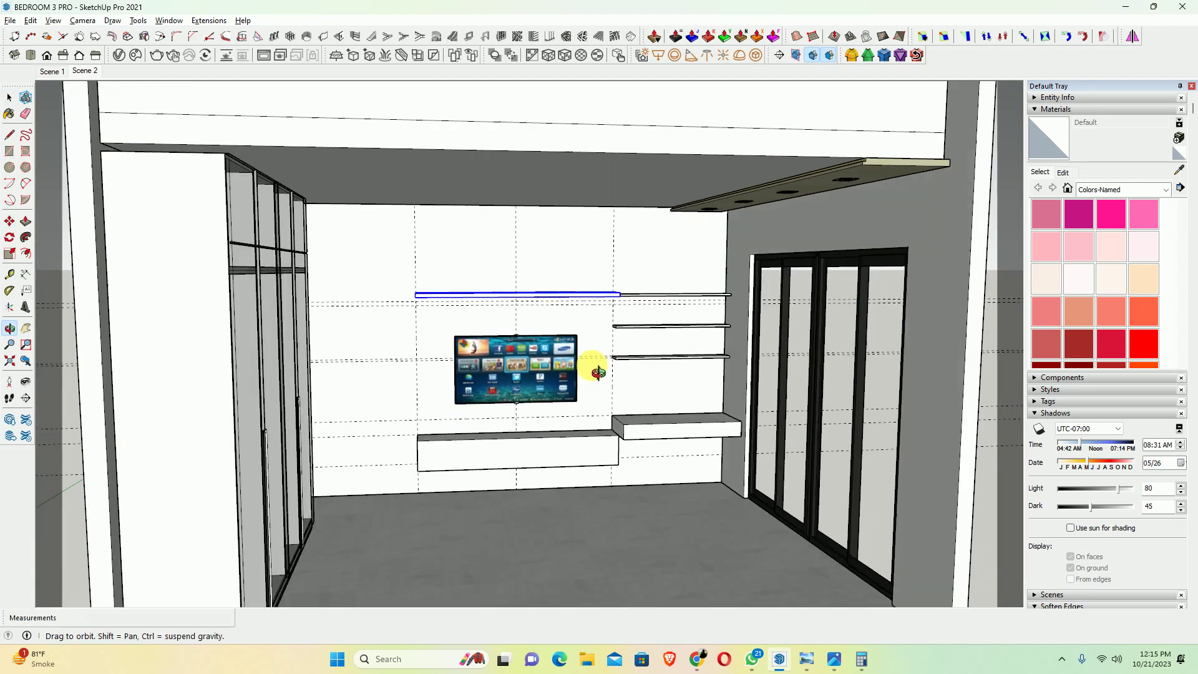
scroll(596, 340, "down", 1)
scroll(631, 300, "up", 2)
scroll(655, 340, "up", 1)
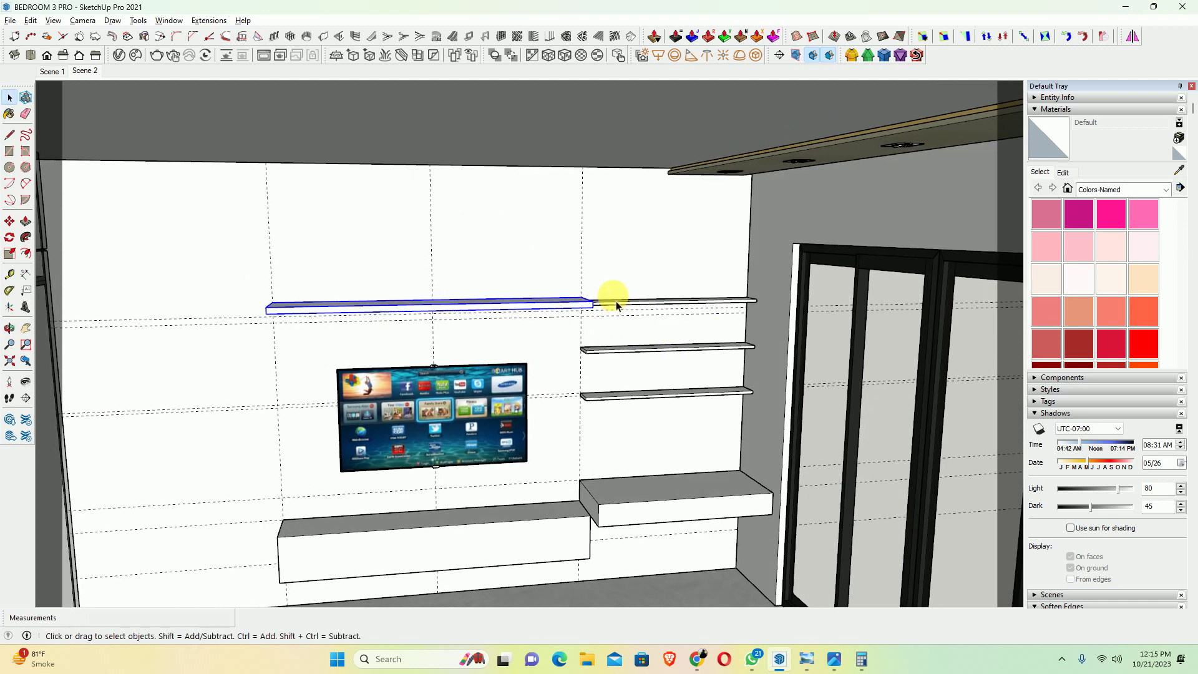
scroll(614, 331, "up", 3)
Inside the top right shelf group, push/pull its top face up to meet the ceiling
left_click(610, 310)
double_click(610, 310)
key("p")
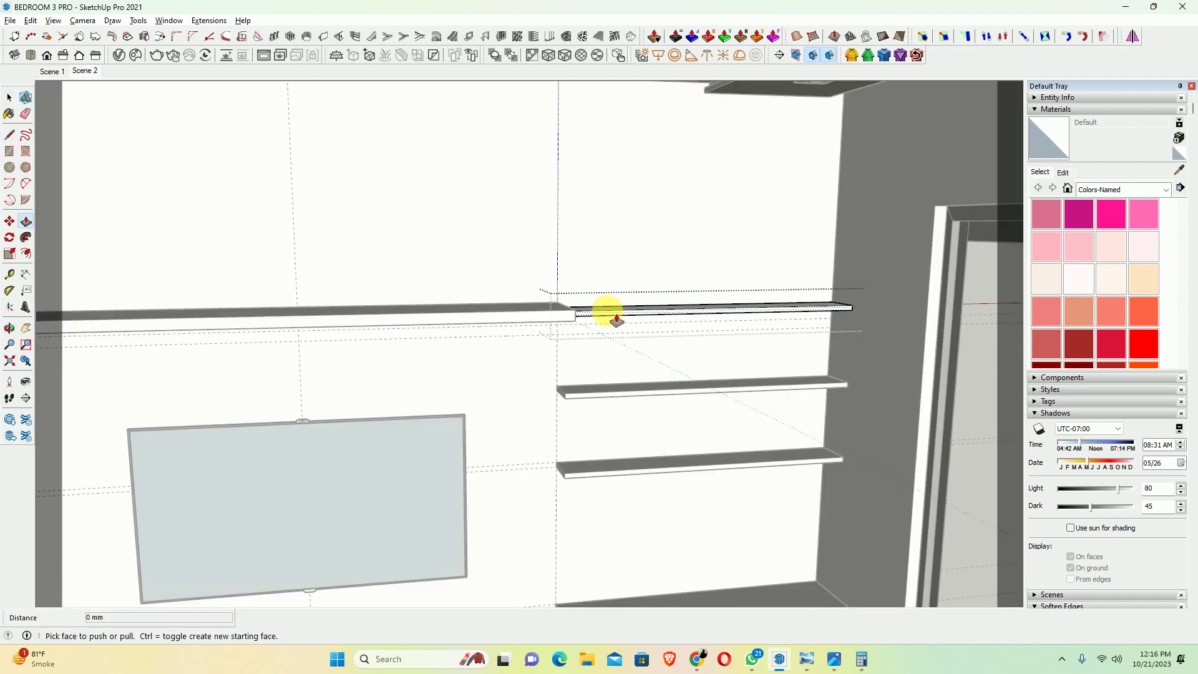
left_click_drag(624, 315, 738, 98)
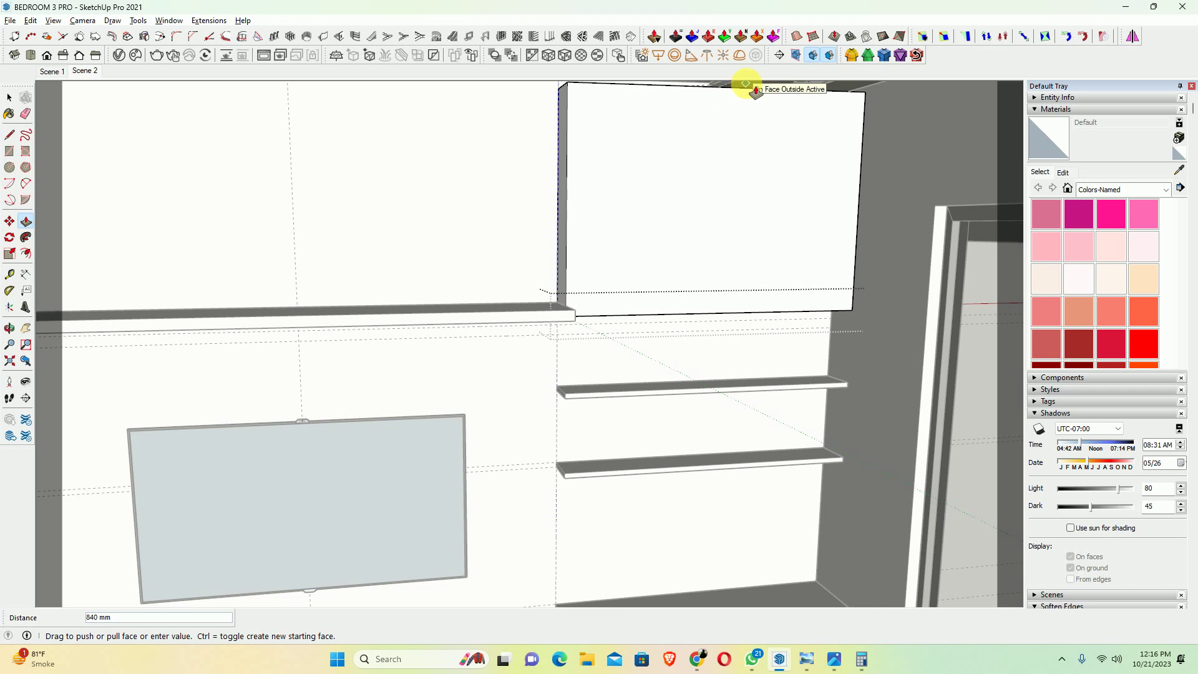
left_click_drag(754, 102, 754, 111)
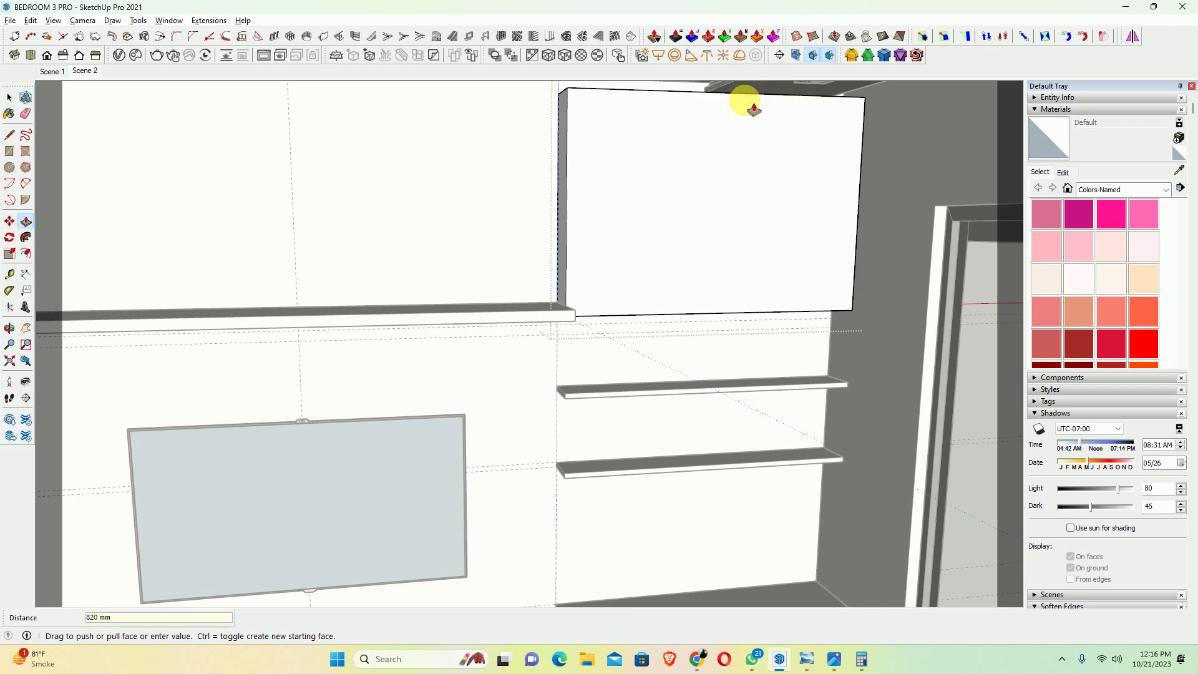
mouse_move(794, 235)
middle_mouse_down()
mouse_move(716, 214)
mouse_move(653, 332)
mouse_move(630, 297)
mouse_move(756, 331)
middle_mouse_up()
key("space")
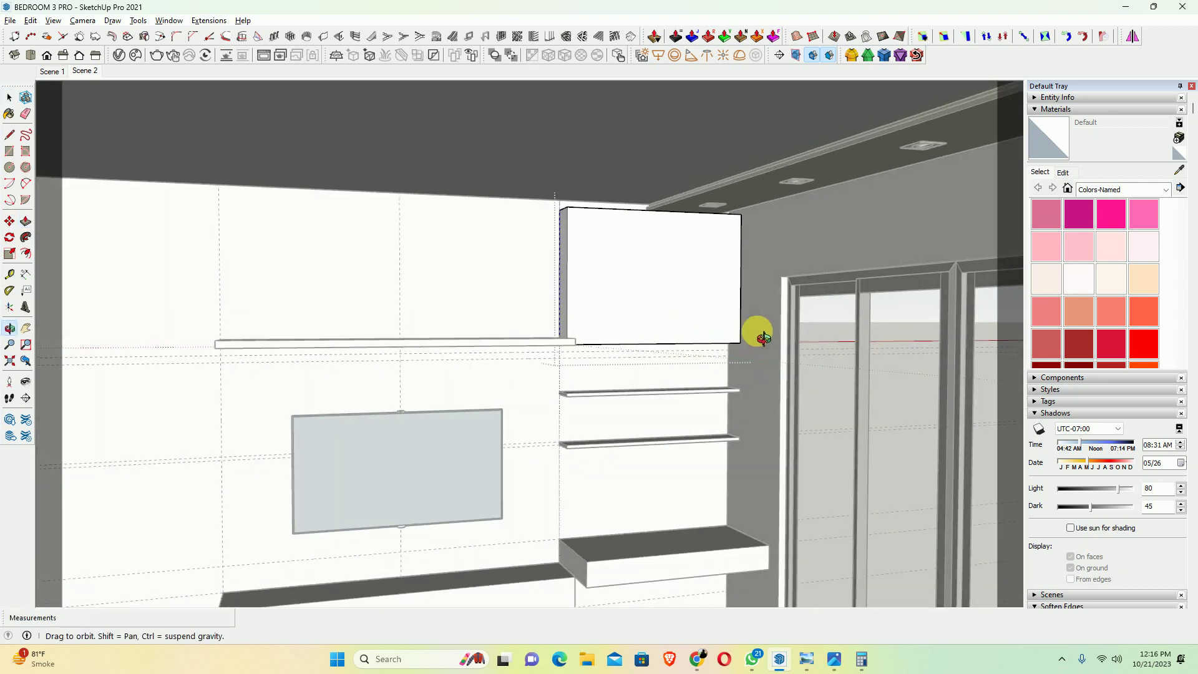
mouse_move(634, 350)
middle_mouse_down()
mouse_move(609, 284)
mouse_move(511, 350)
mouse_move(602, 308)
middle_mouse_up()
key("l")
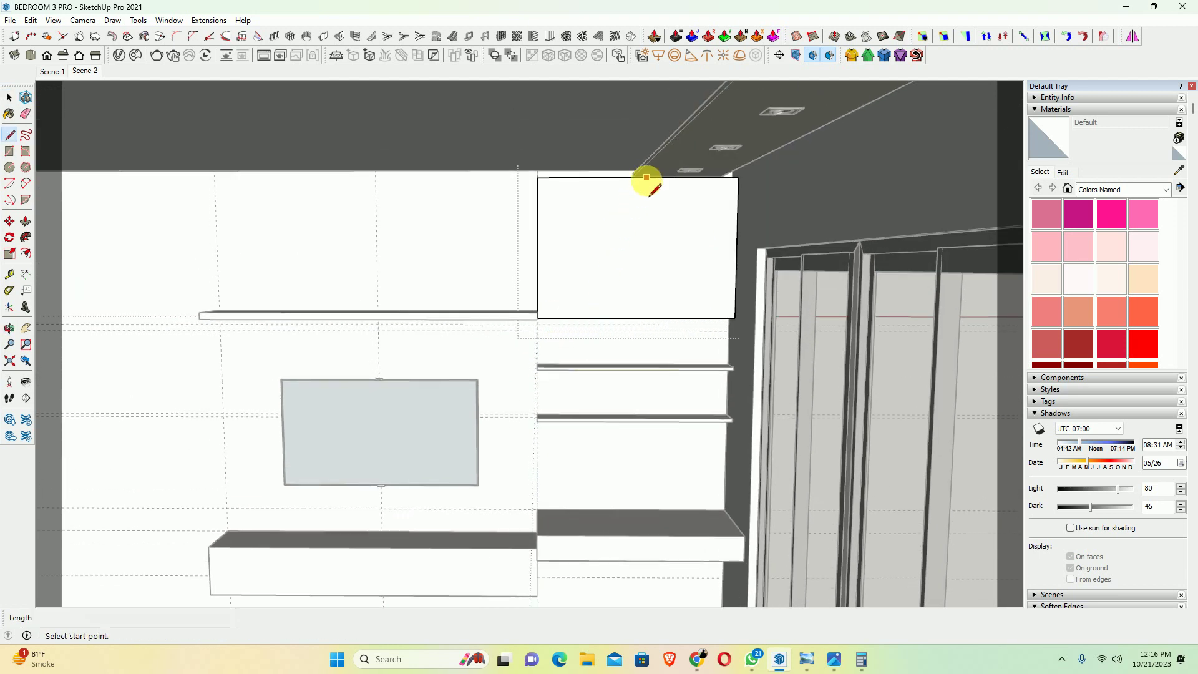
Split the upper cabinet front into two doors and inset the left door face by 10
left_click(635, 318)
key("space")
key("f")
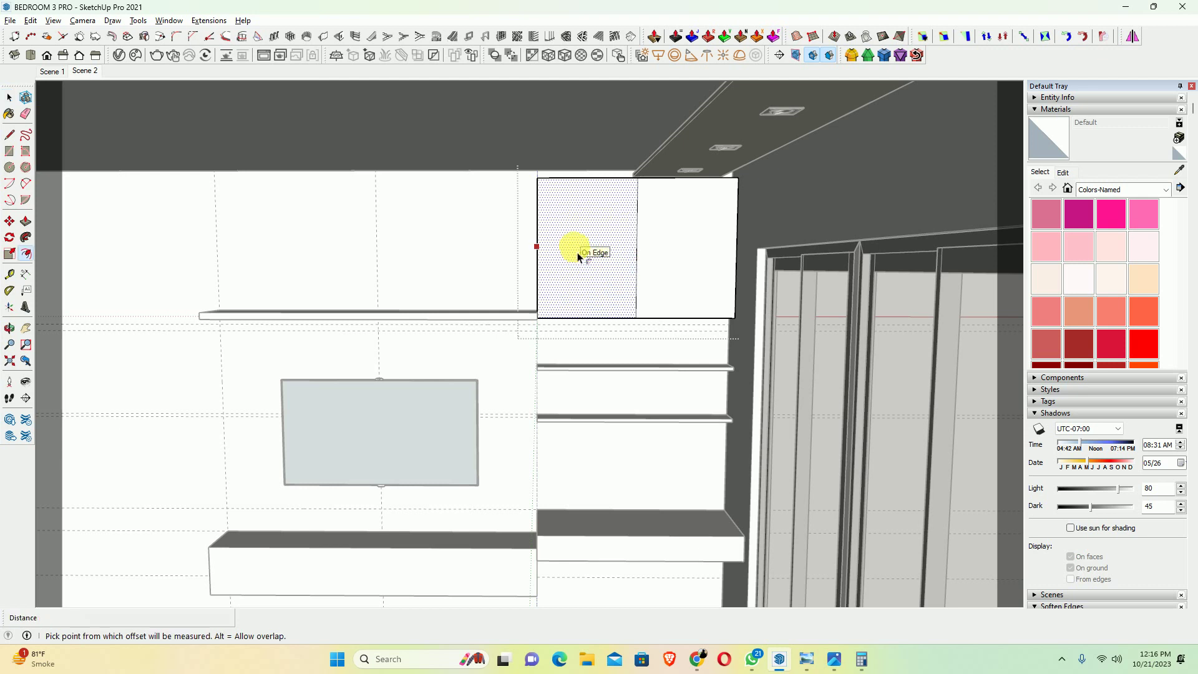
left_click(576, 258)
type("10")
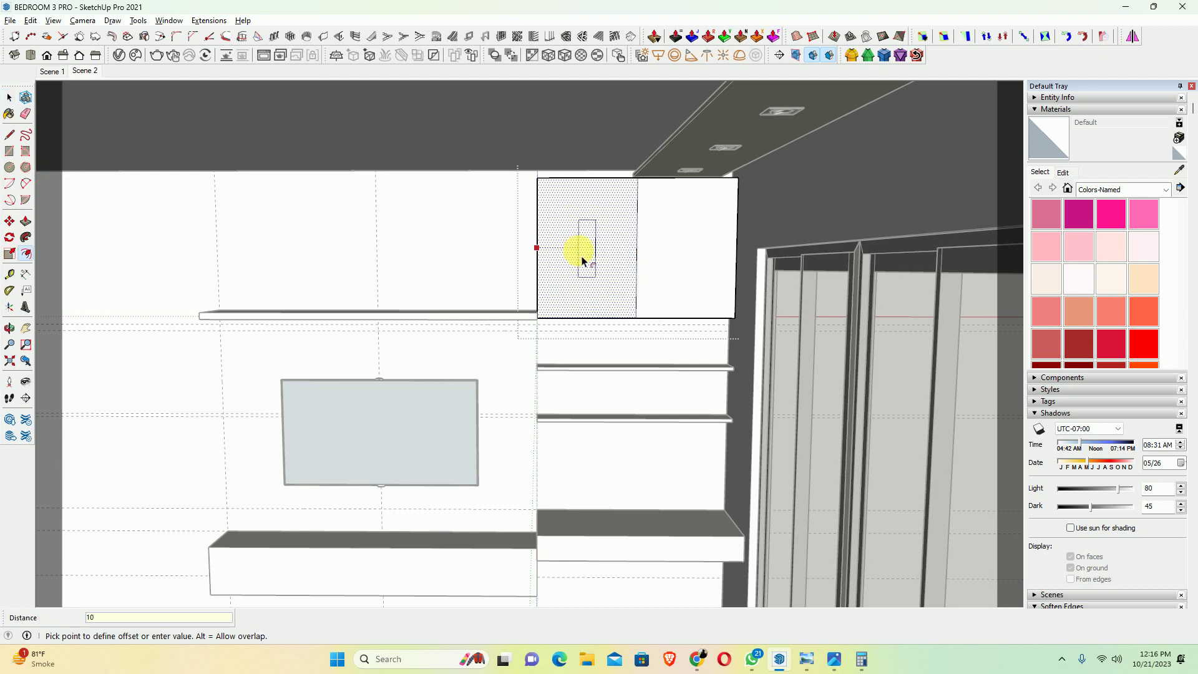
key("Return")
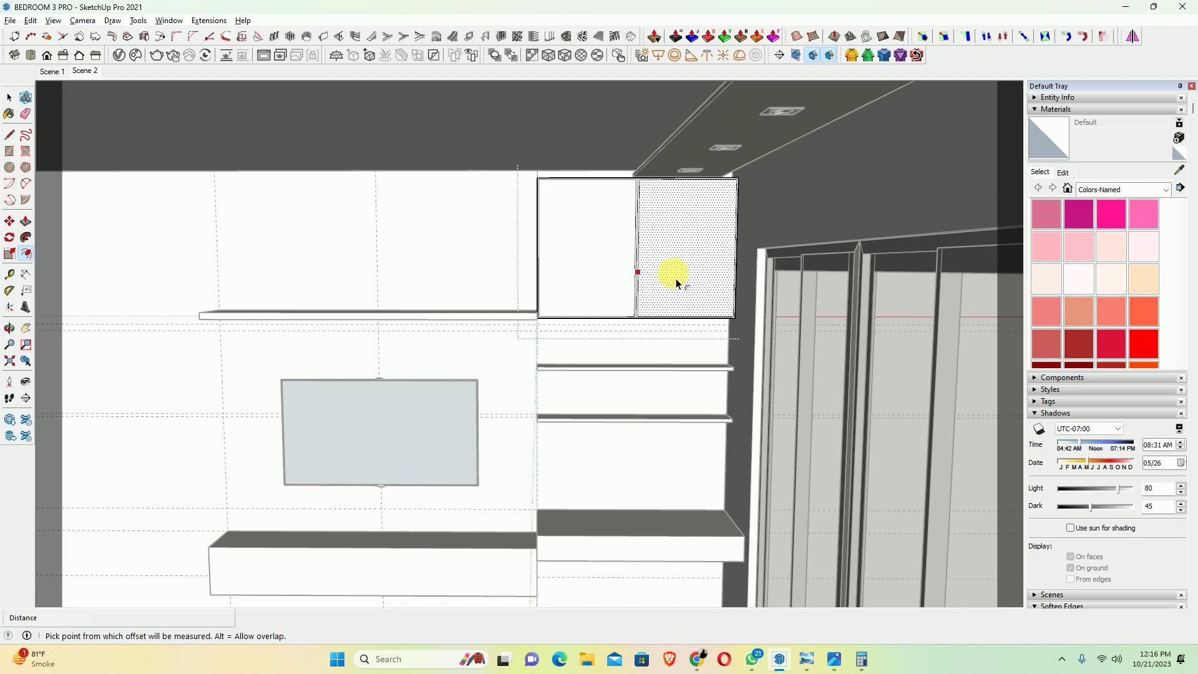
middle_click_drag(626, 284, 667, 314)
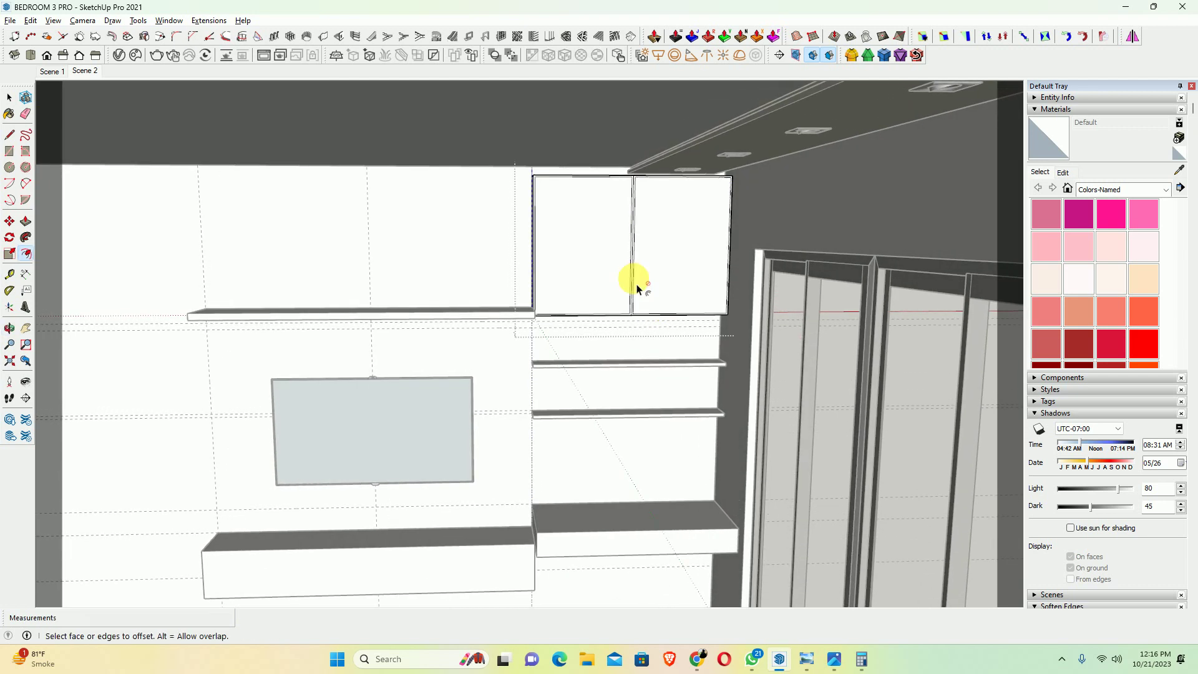
Push/Pull the door faces out 20 mm so they stand proud of the frame
key("p")
left_click_drag(597, 252, 601, 255)
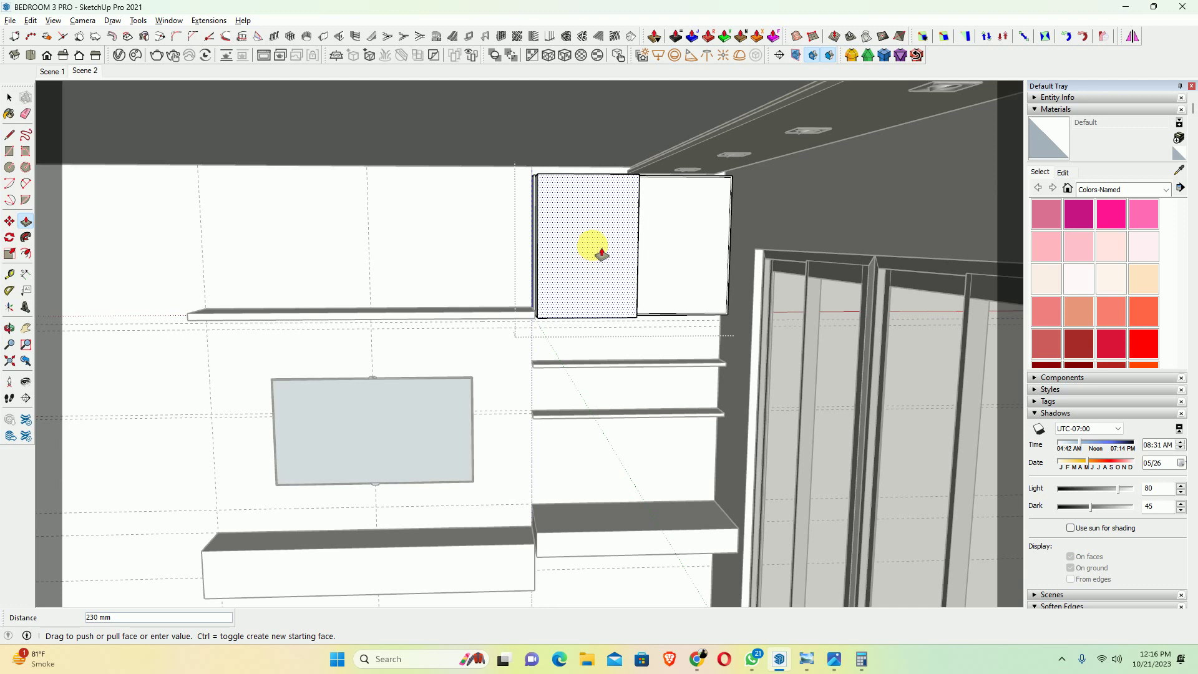
key("Return")
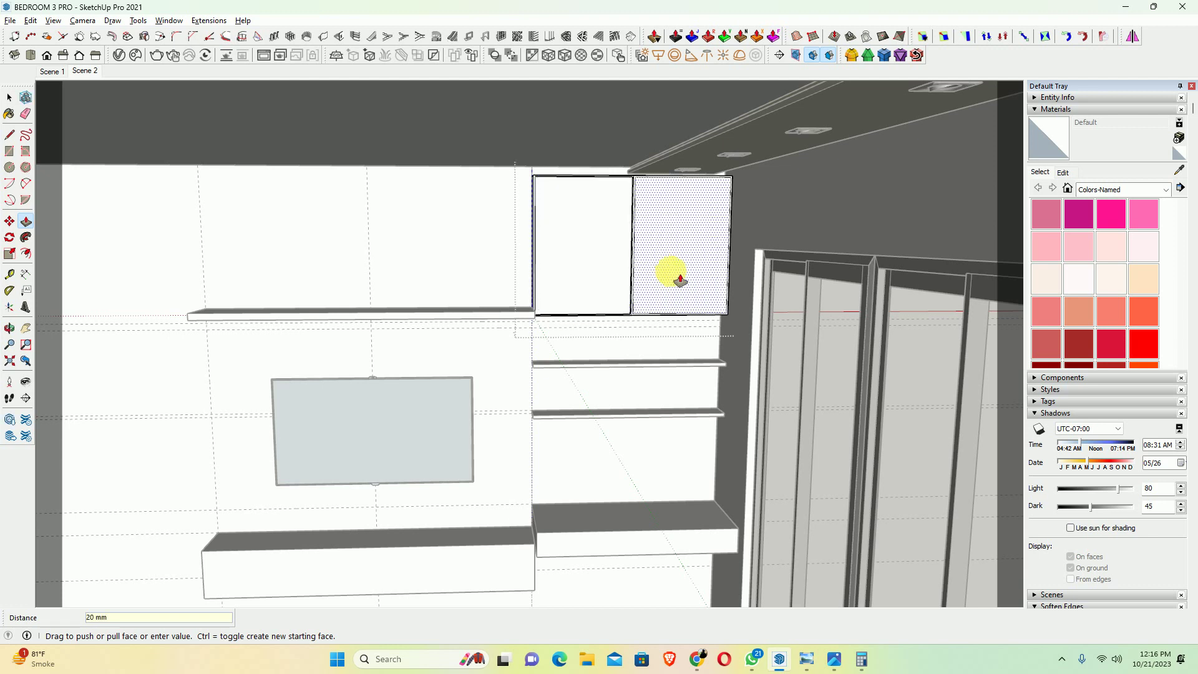
type("0")
mouse_move(601, 302)
middle_mouse_down()
mouse_move(689, 297)
mouse_move(561, 316)
middle_mouse_up()
scroll(534, 278, "up", 3)
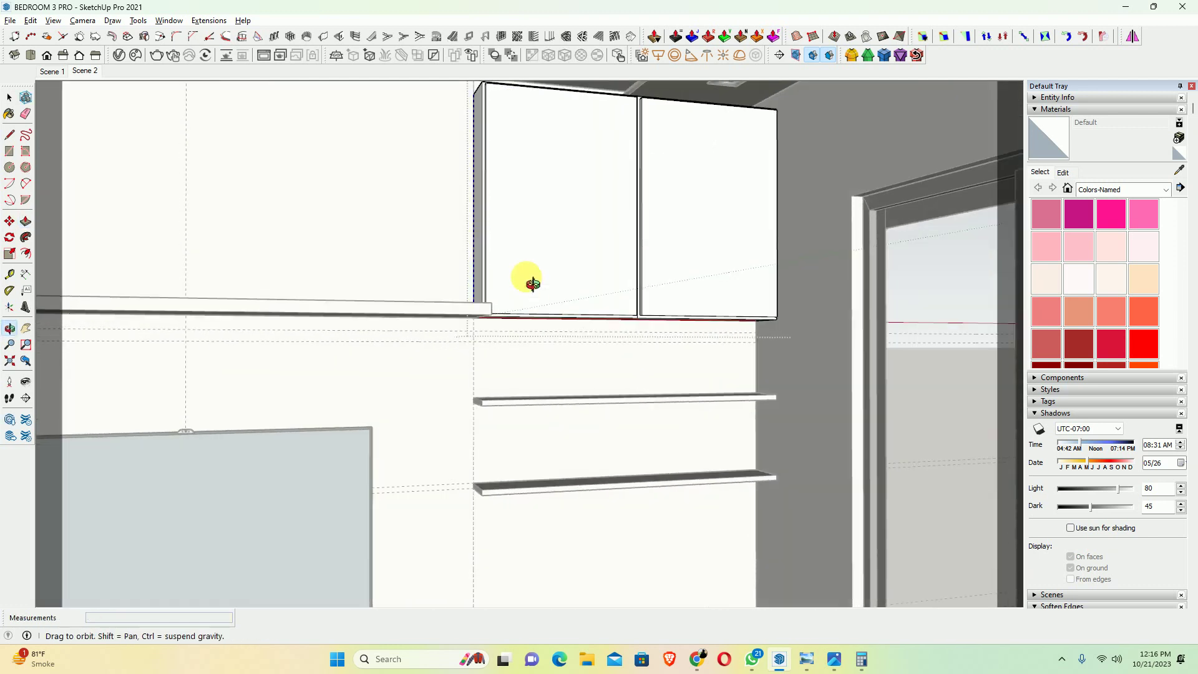
scroll(521, 300, "up", 2)
scroll(487, 312, "up", 4)
Extend the bottom strips of the left and right doors down by 10 mm
left_click(487, 315)
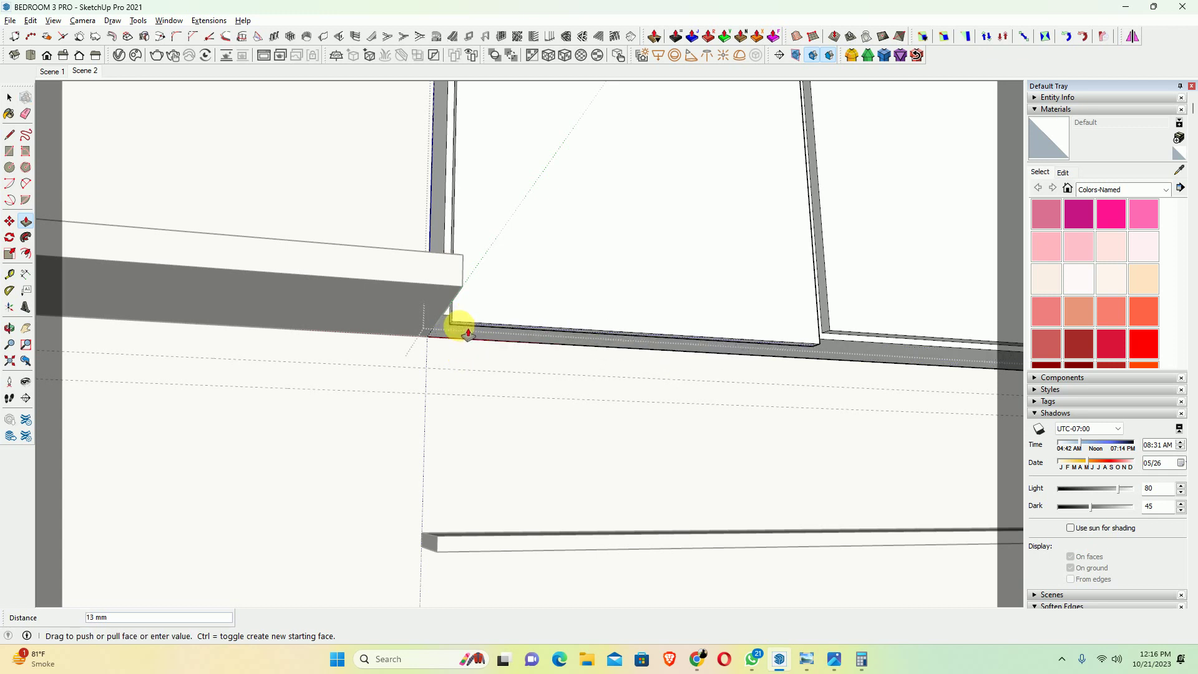
type("10")
key("Return")
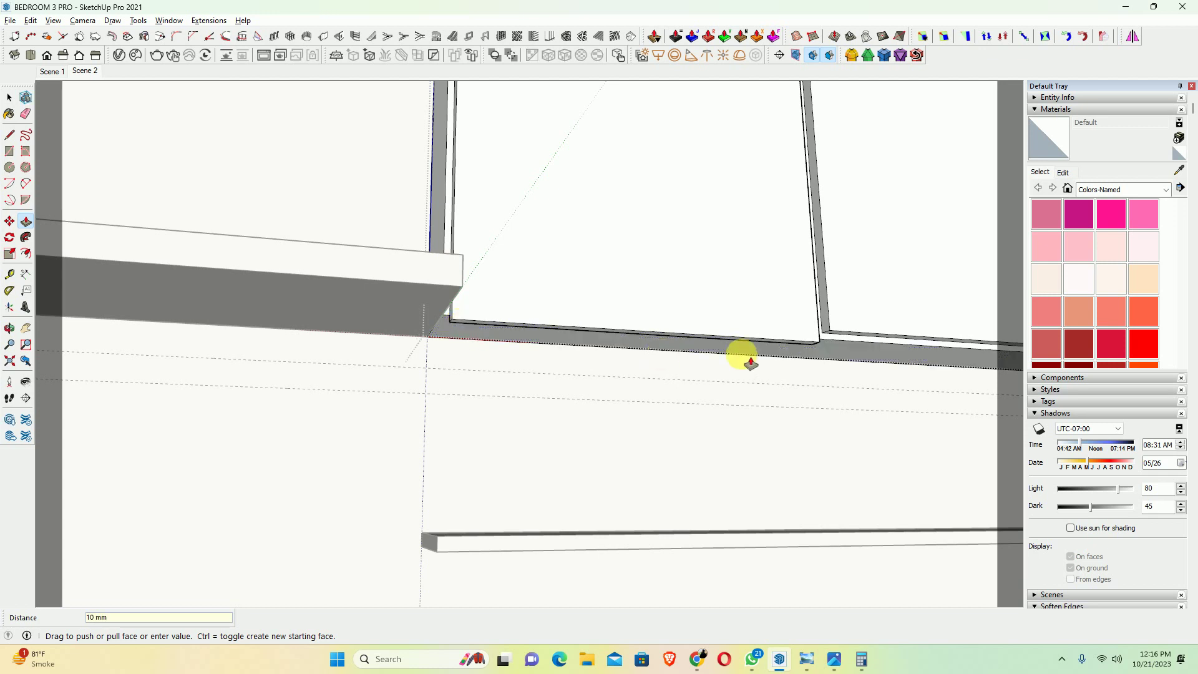
left_click(850, 327)
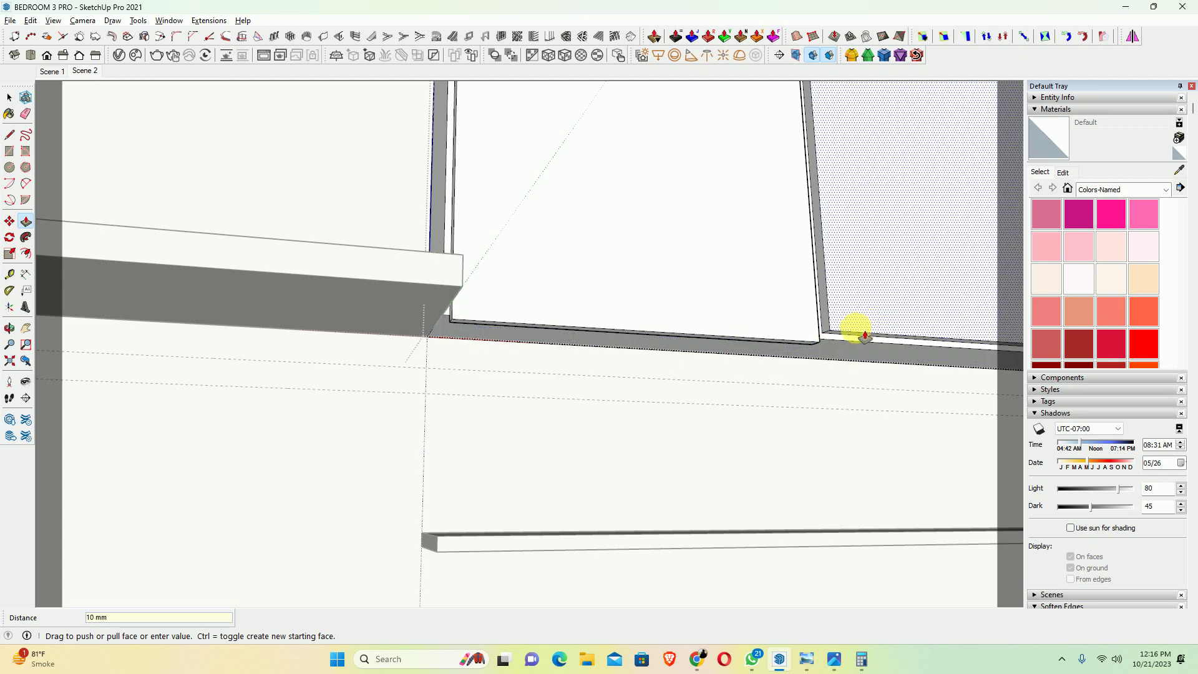
left_click(810, 353)
left_click(821, 349)
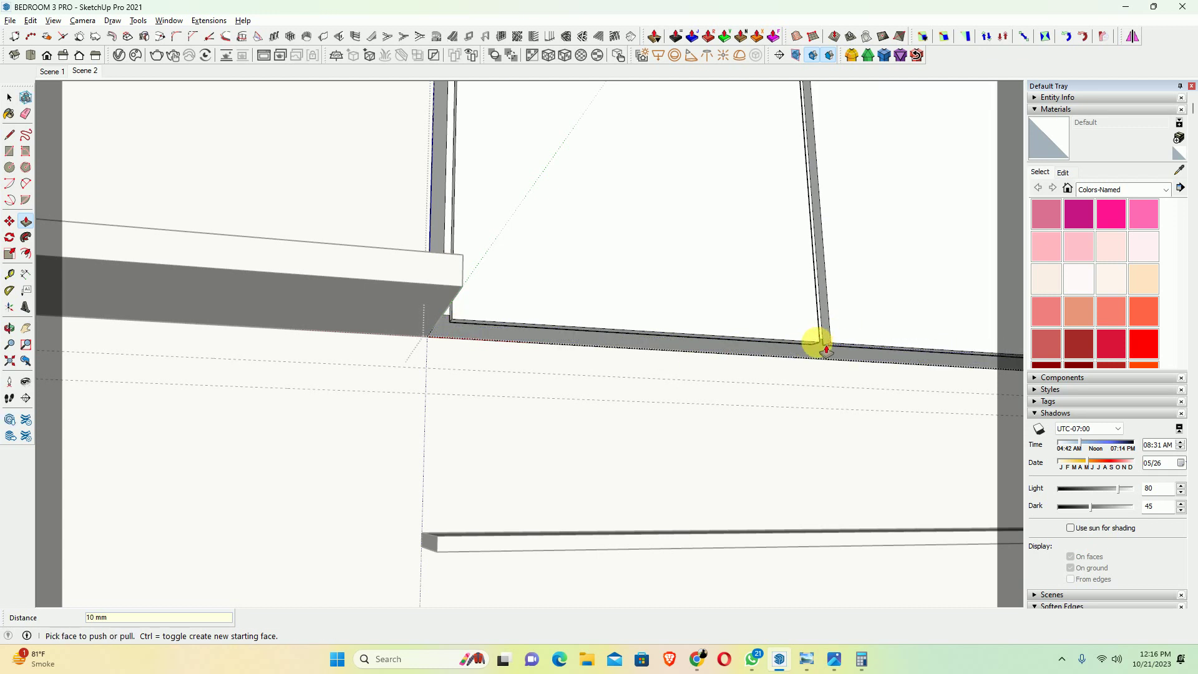
scroll(825, 350, "down", 3)
mouse_move(534, 320)
middle_mouse_down()
mouse_move(645, 457)
mouse_move(553, 319)
middle_mouse_up()
key("space")
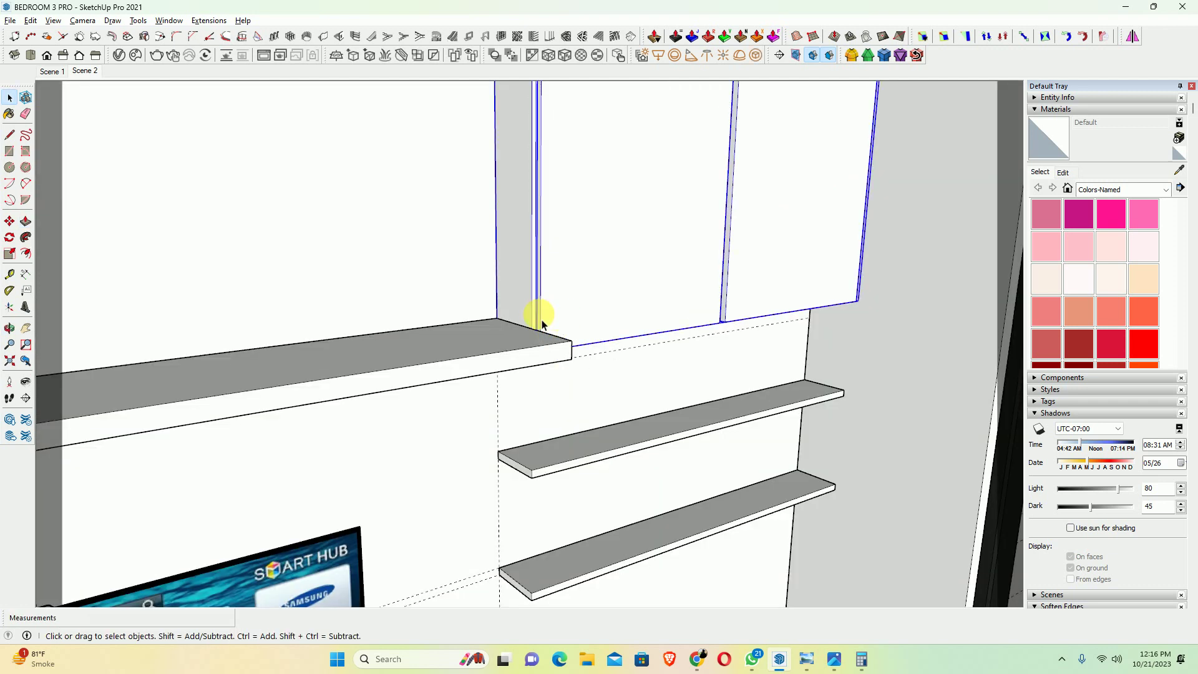
scroll(540, 325, "up", 2)
Move the cabinet side panel to the shelf's corner and extend its thin face left
key("m")
scroll(533, 331, "up", 2)
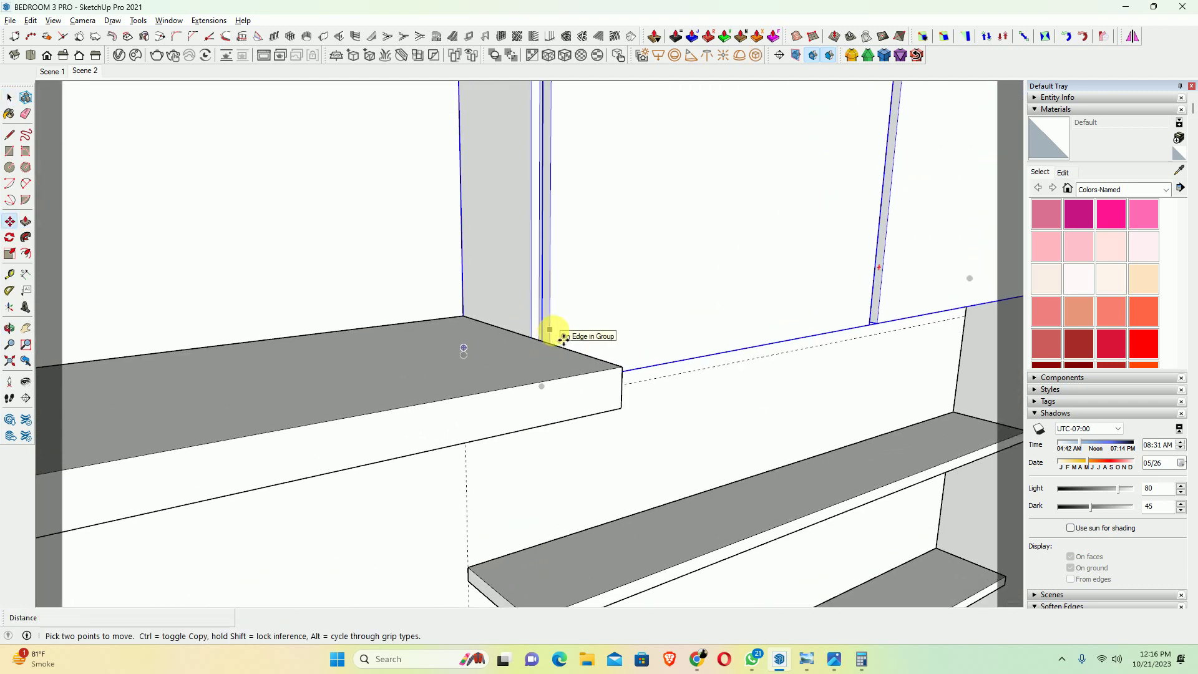
left_click(563, 339)
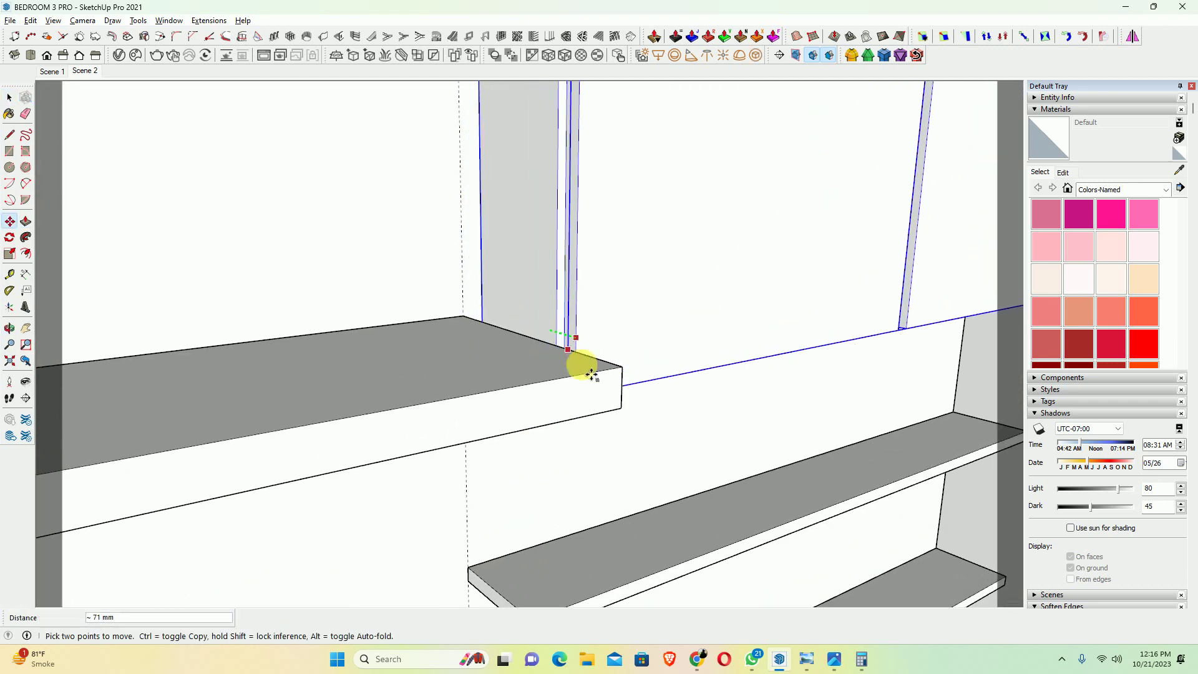
left_click(621, 368)
middle_click_drag(500, 343, 648, 361)
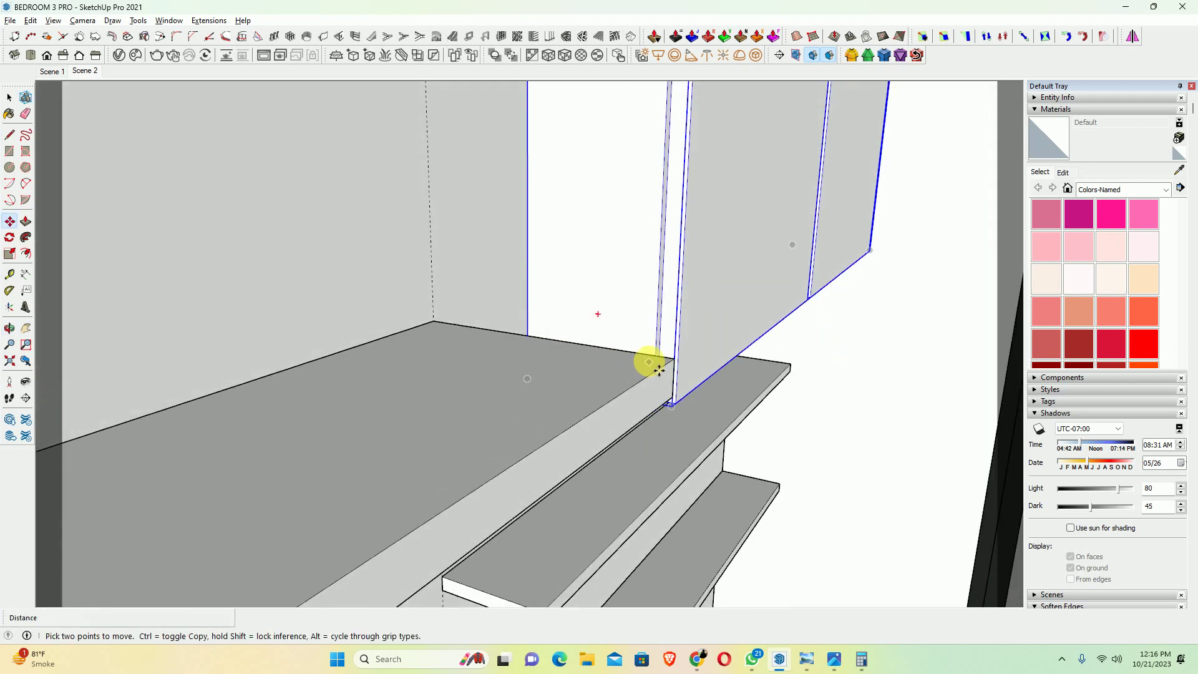
key("space")
scroll(619, 317, "up", 2)
middle_click_drag(619, 317, 762, 302)
key("p")
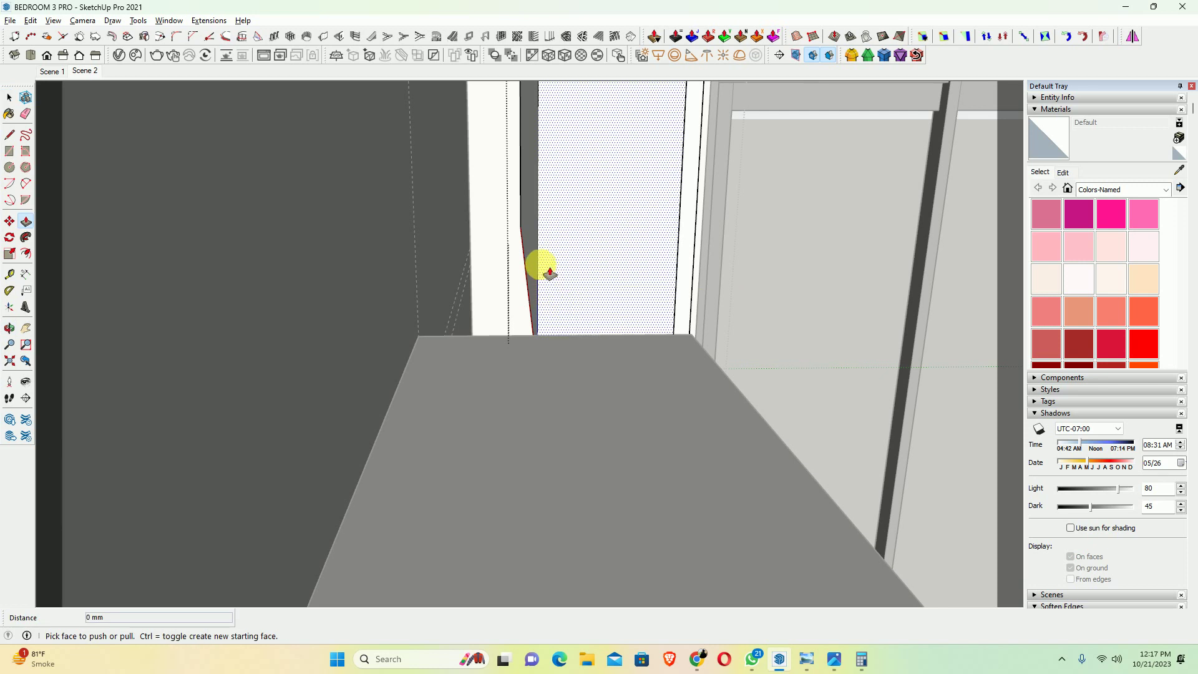
left_click_drag(535, 260, 432, 325)
mouse_move(418, 337)
middle_mouse_down()
mouse_move(461, 359)
mouse_move(682, 397)
mouse_move(541, 355)
mouse_move(642, 331)
mouse_move(562, 321)
mouse_move(622, 420)
mouse_move(466, 375)
middle_mouse_up()
Select the four recessed spotlights along the soffit
scroll(585, 282, "down", 3)
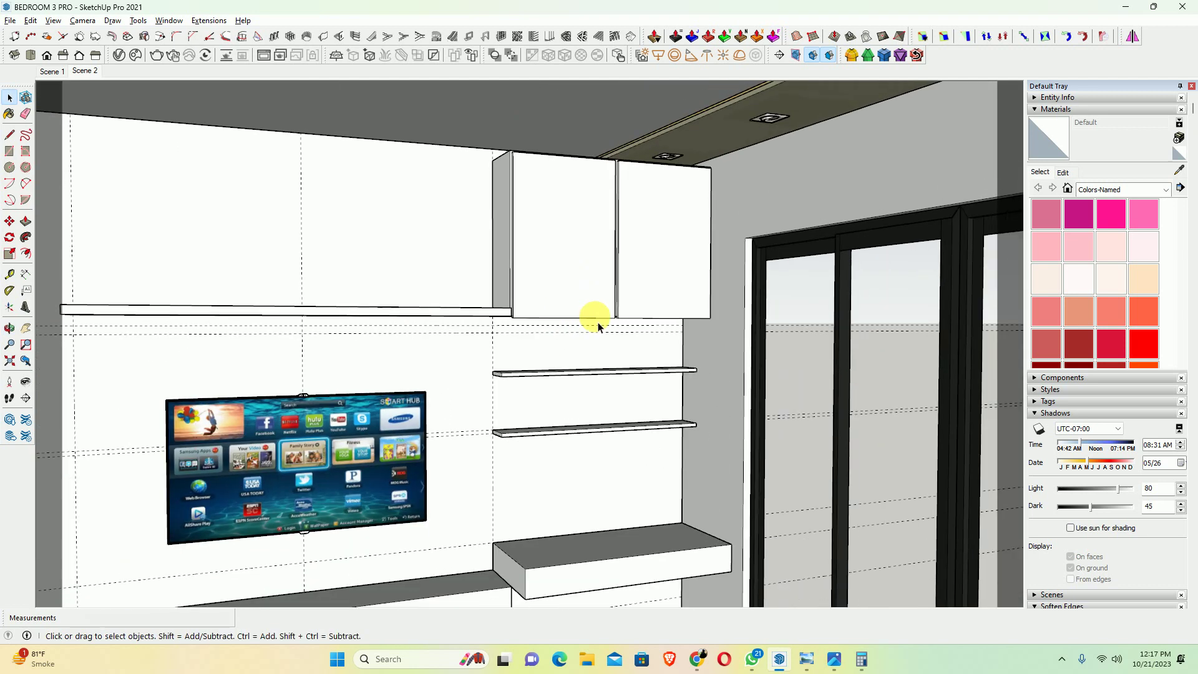
middle_click_drag(591, 313, 597, 359)
scroll(615, 187, "down", 1)
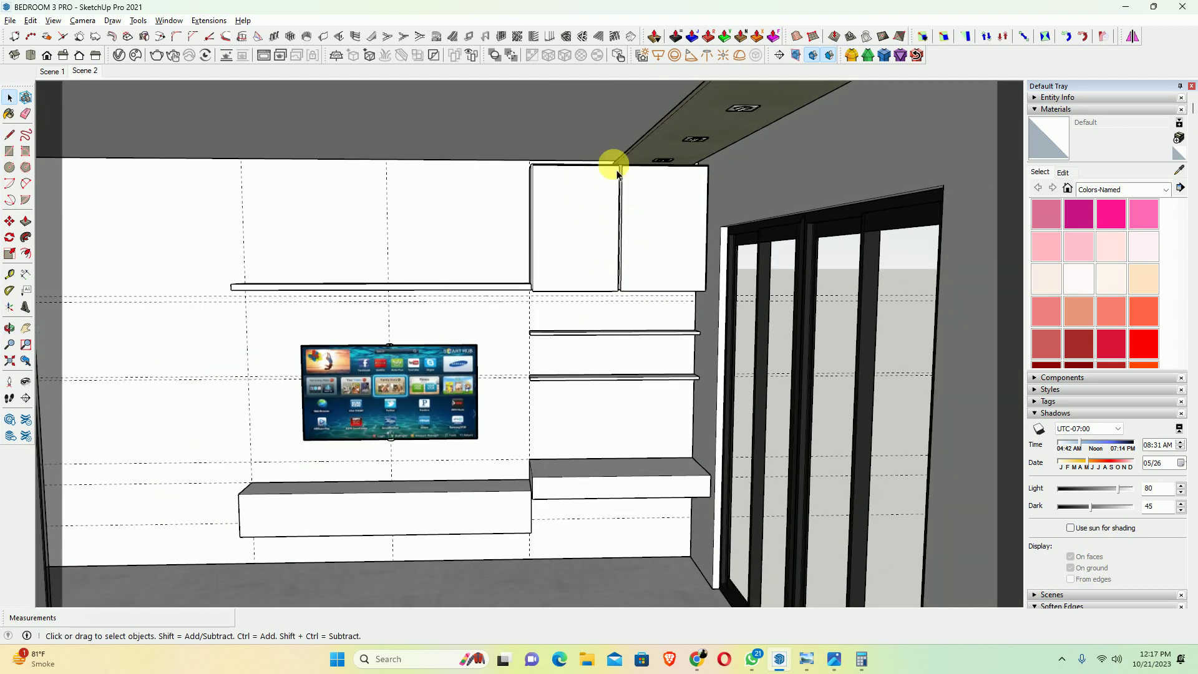
mouse_move(661, 232)
middle_mouse_down()
mouse_move(636, 201)
mouse_move(622, 147)
mouse_move(690, 193)
mouse_move(776, 177)
mouse_move(567, 315)
mouse_move(712, 268)
middle_mouse_up()
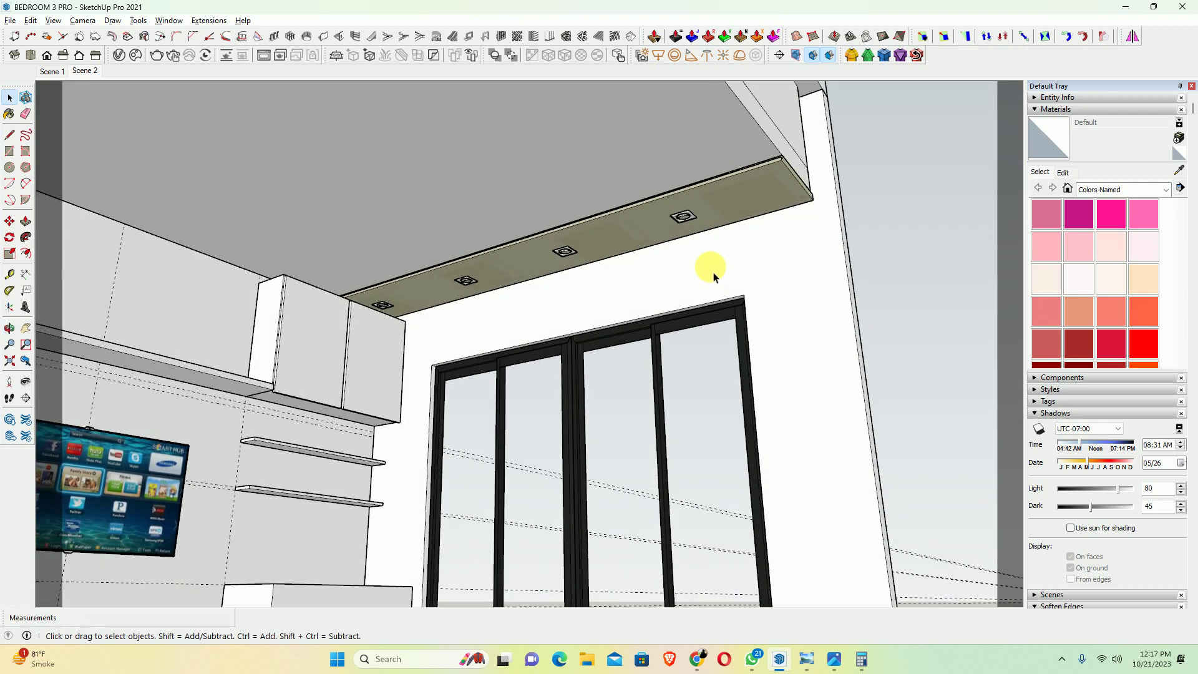
left_click(566, 255)
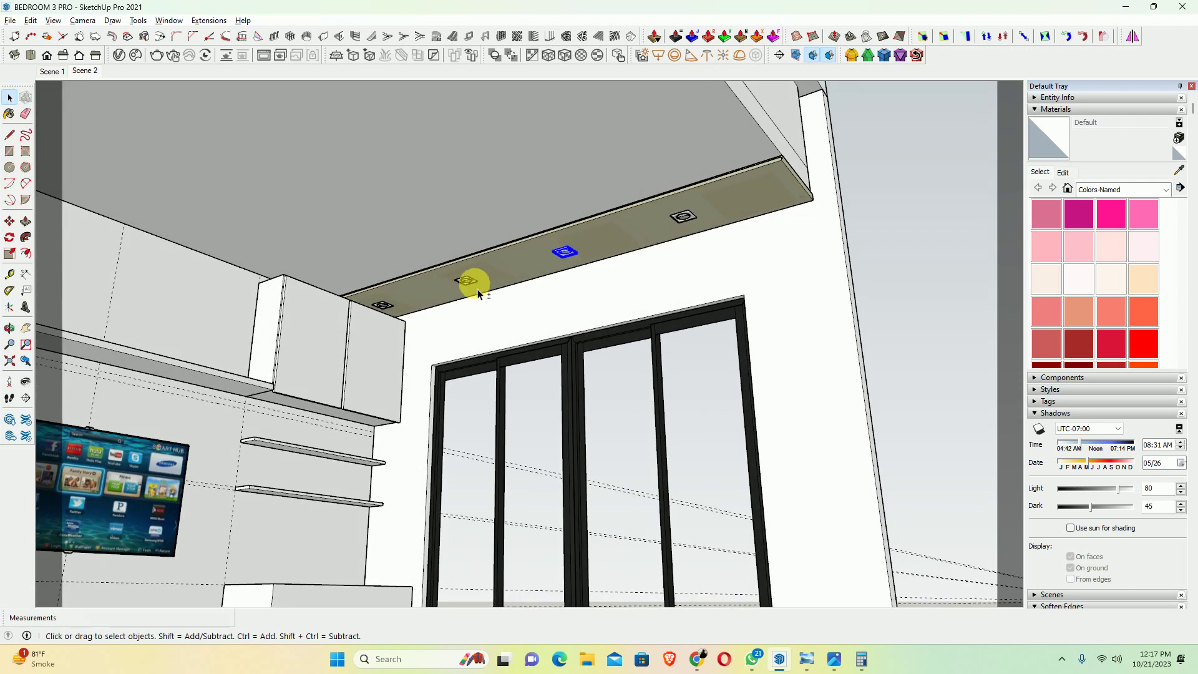
left_click(474, 287, "shift")
left_click(386, 316, "shift")
left_click(680, 220, "shift")
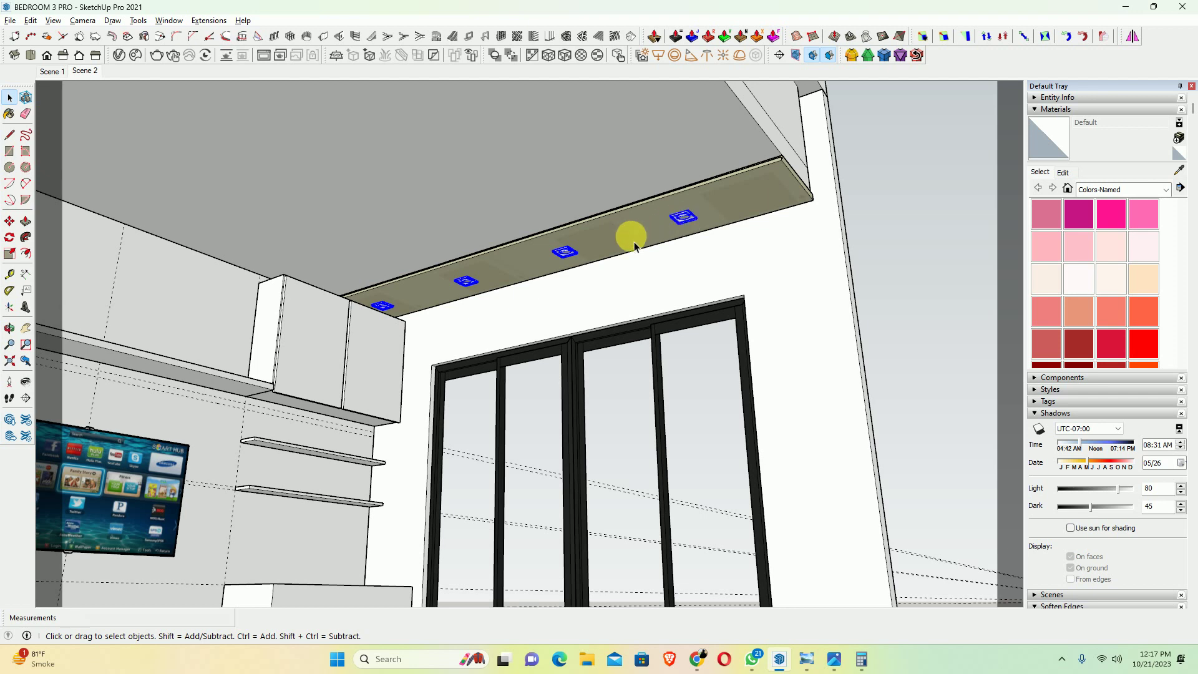
Move the selected spotlights 300 mm along the soffit toward the window
key("m")
left_click(628, 239)
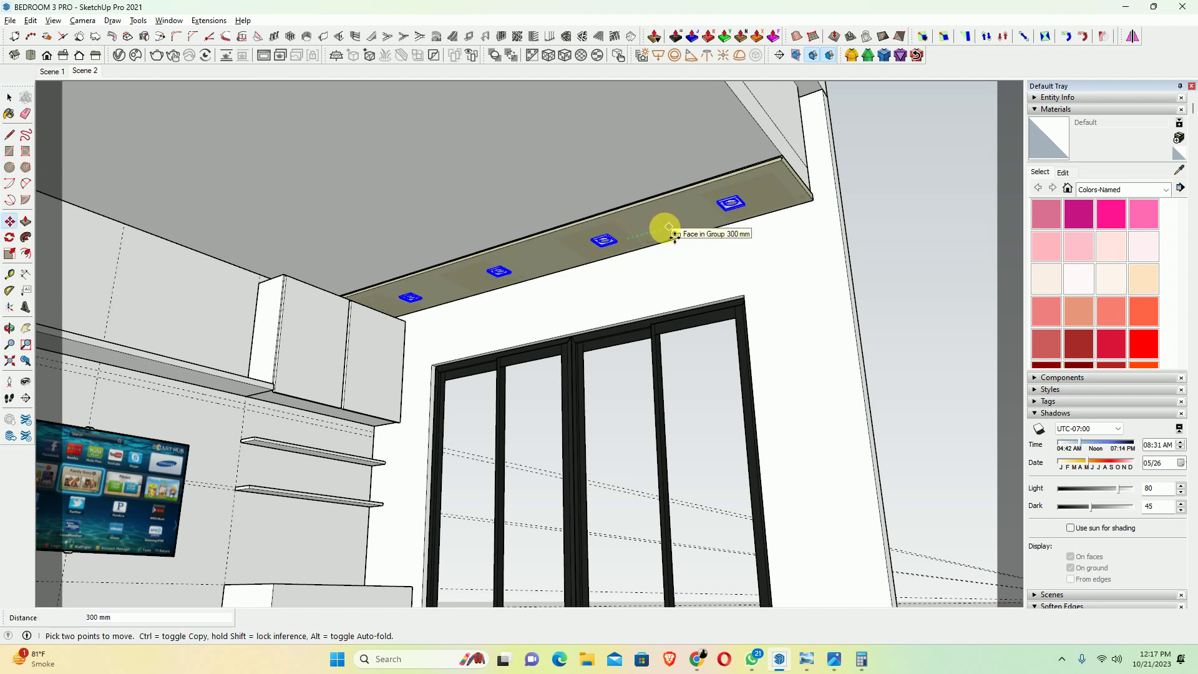
left_click(673, 235)
key("space")
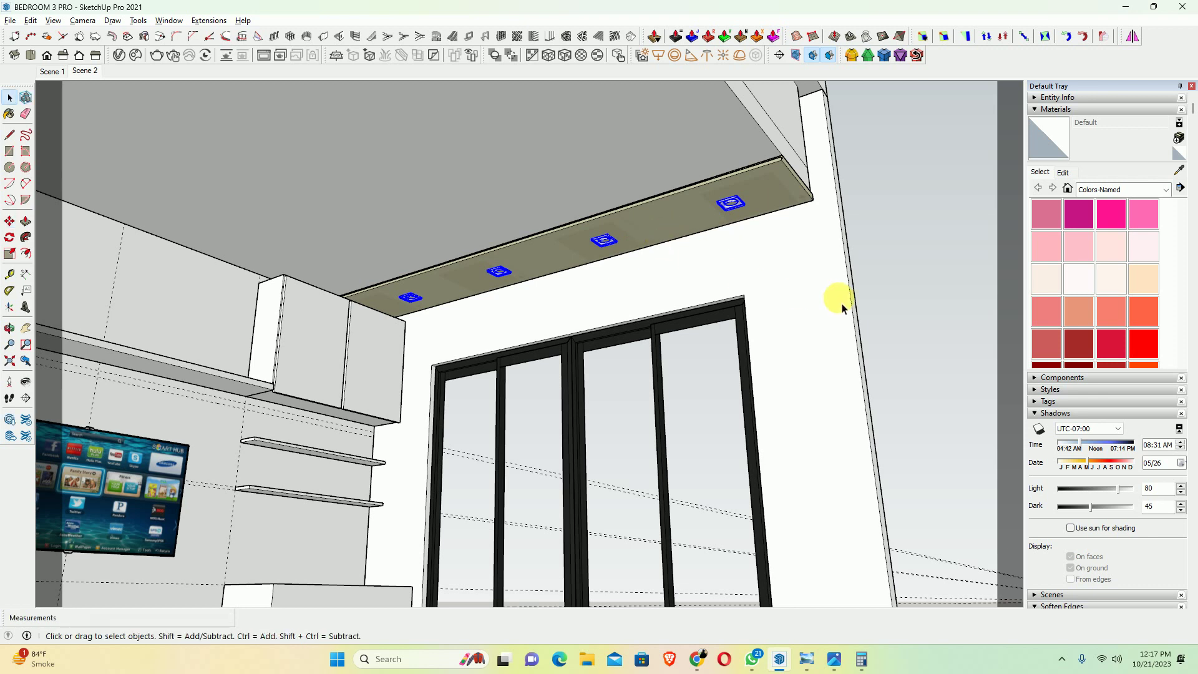
mouse_move(893, 282)
middle_mouse_down()
mouse_move(644, 342)
mouse_move(476, 428)
mouse_move(652, 369)
mouse_move(624, 331)
middle_mouse_up()
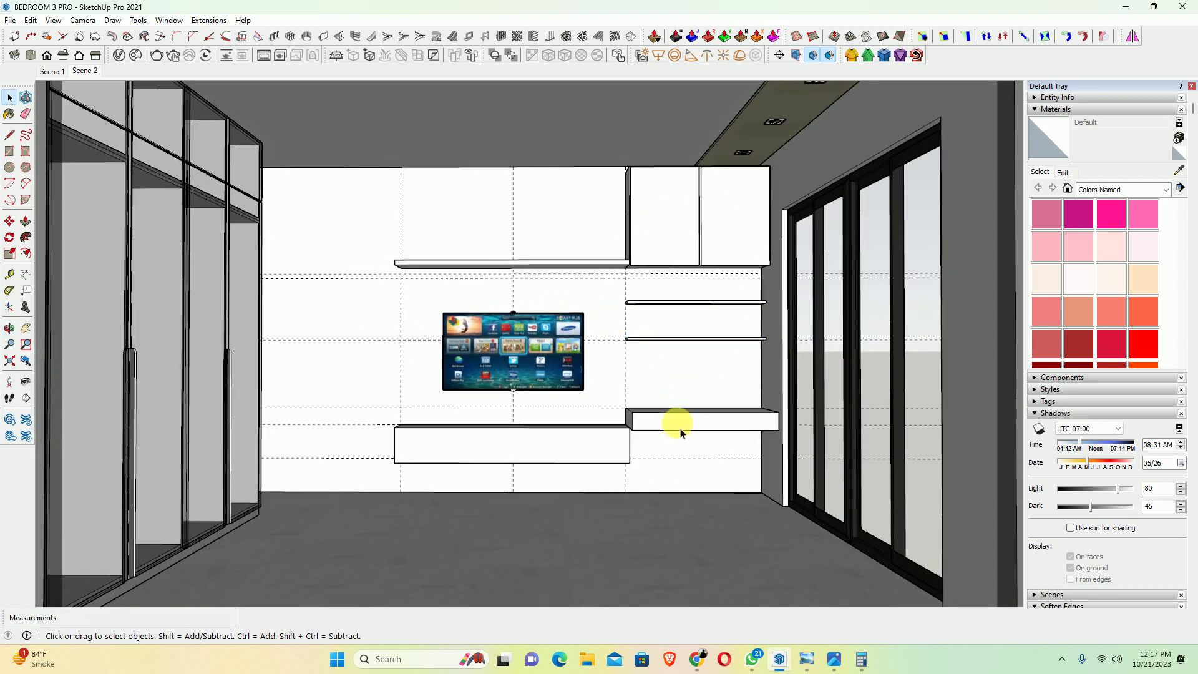
middle_click_drag(680, 432, 661, 435)
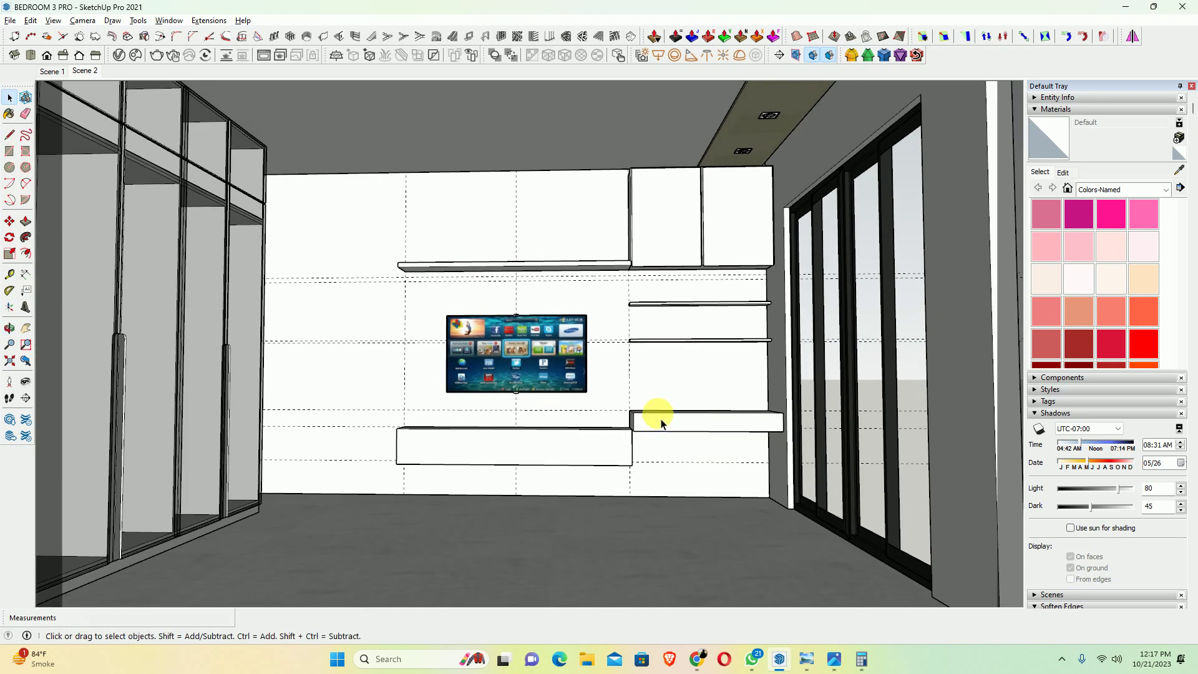
left_click(833, 658)
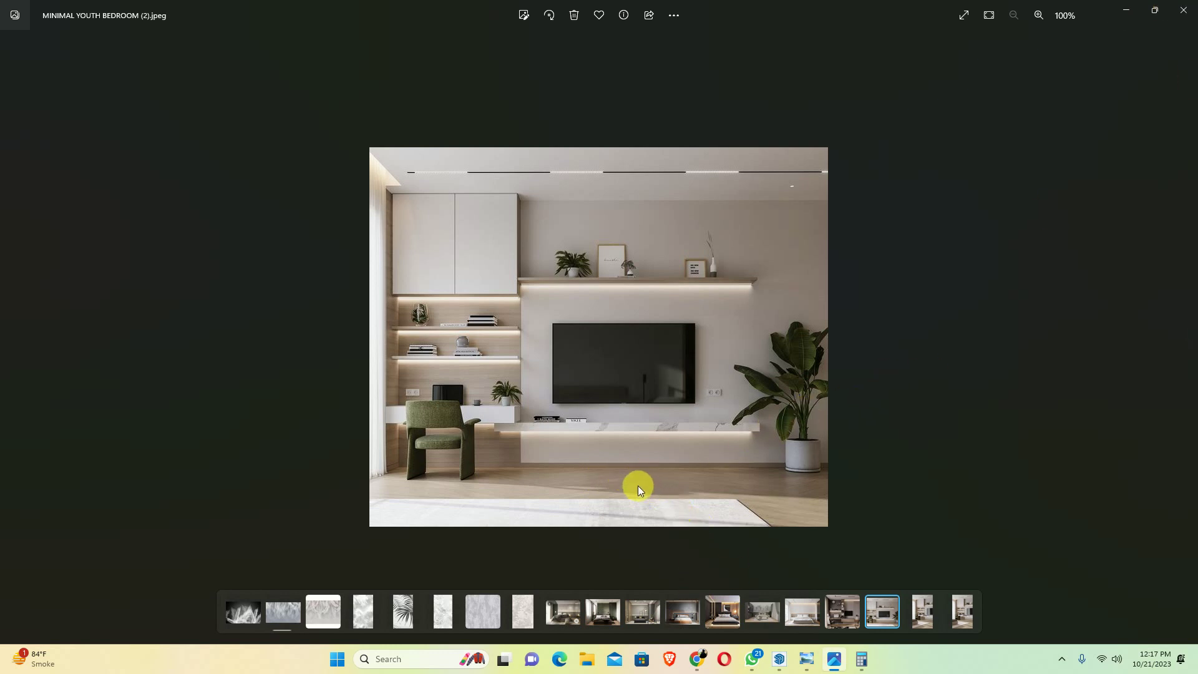
left_click(1192, 8)
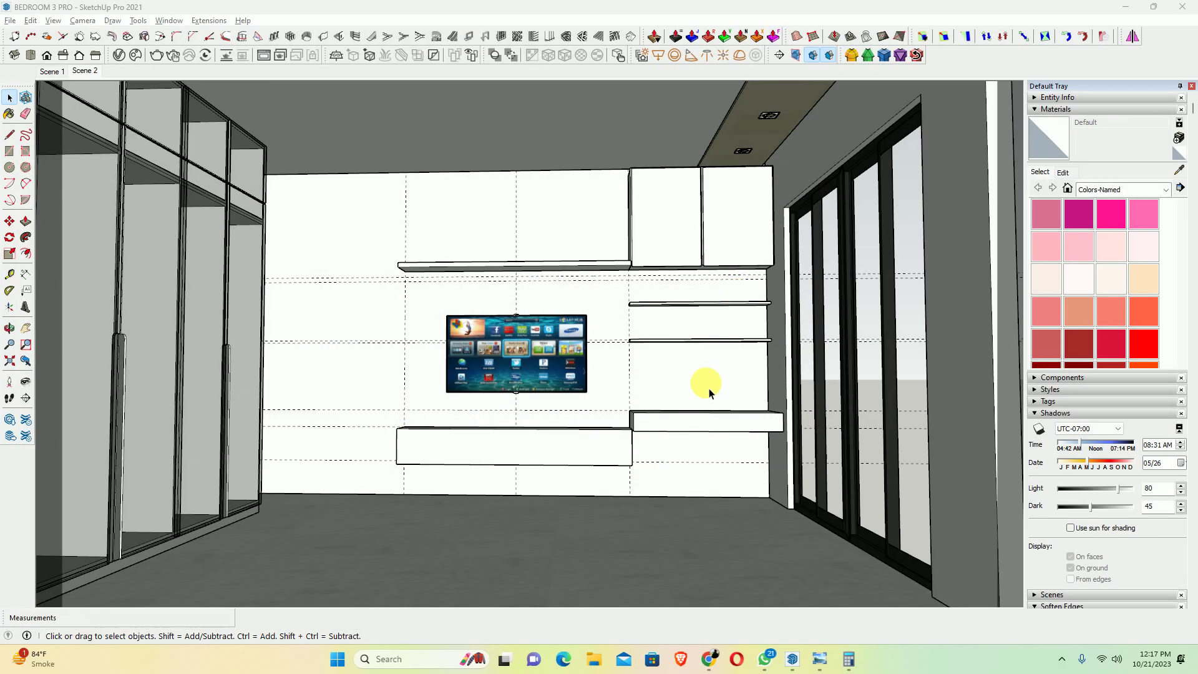
middle_click_drag(703, 382, 606, 502)
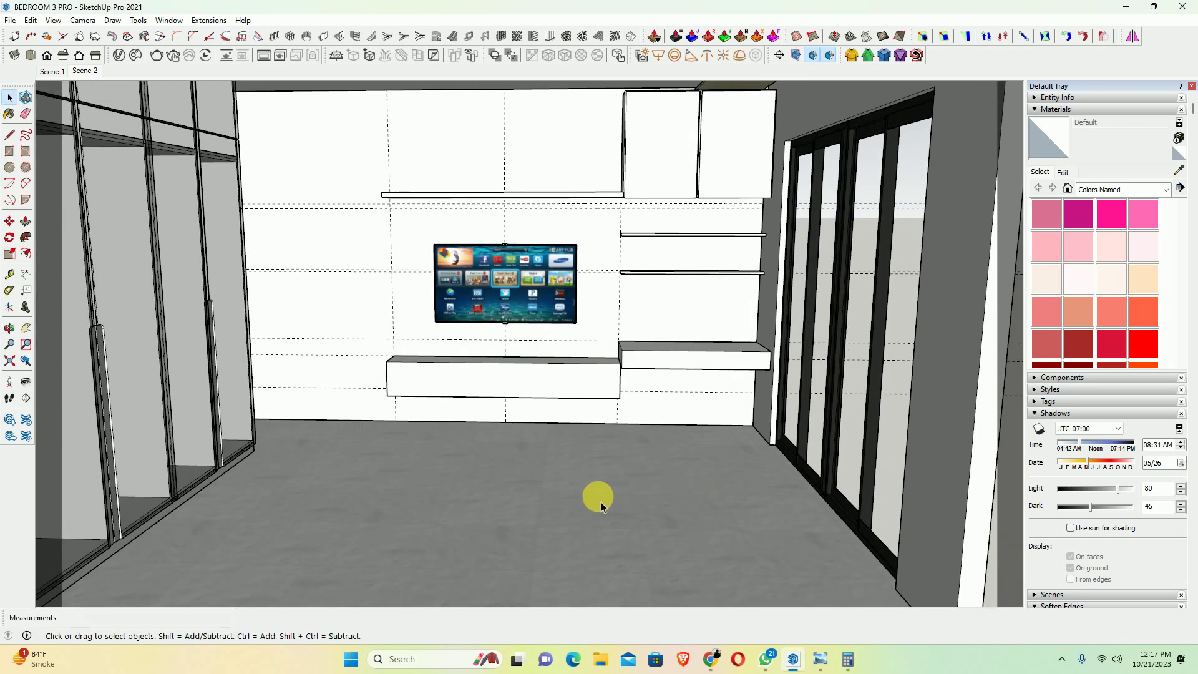
Copy the TV wall's bottom edge 75 mm up the blue axis
middle_click_drag(672, 429, 670, 433)
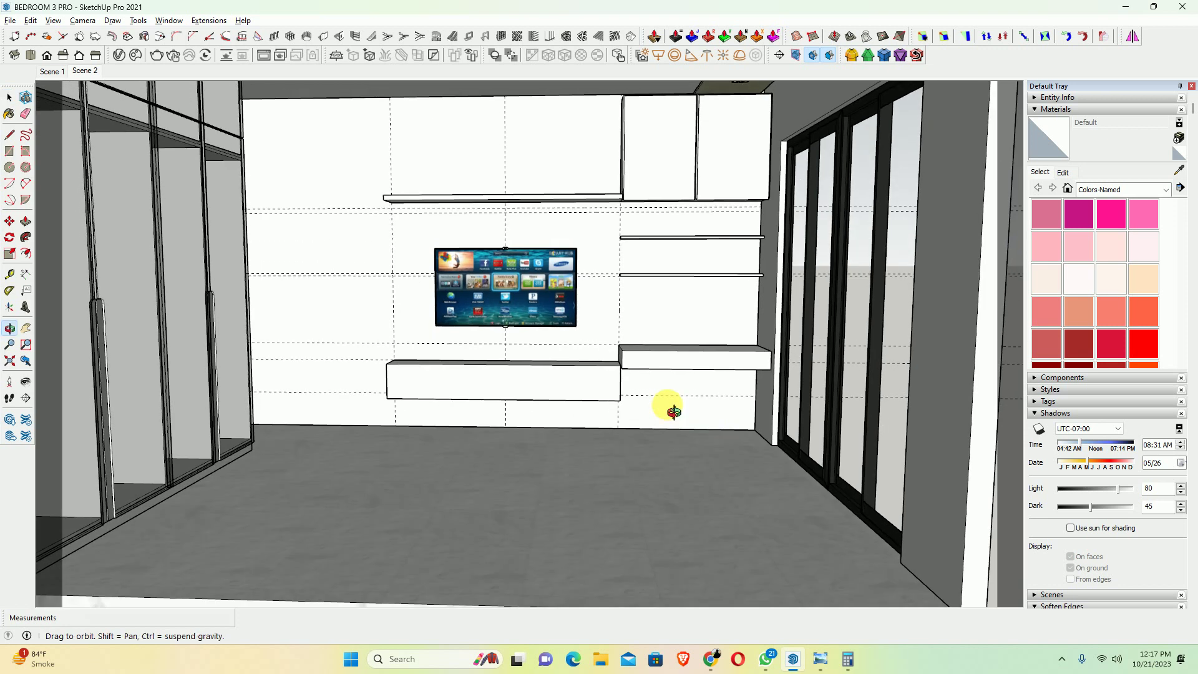
scroll(670, 433, "up", 2)
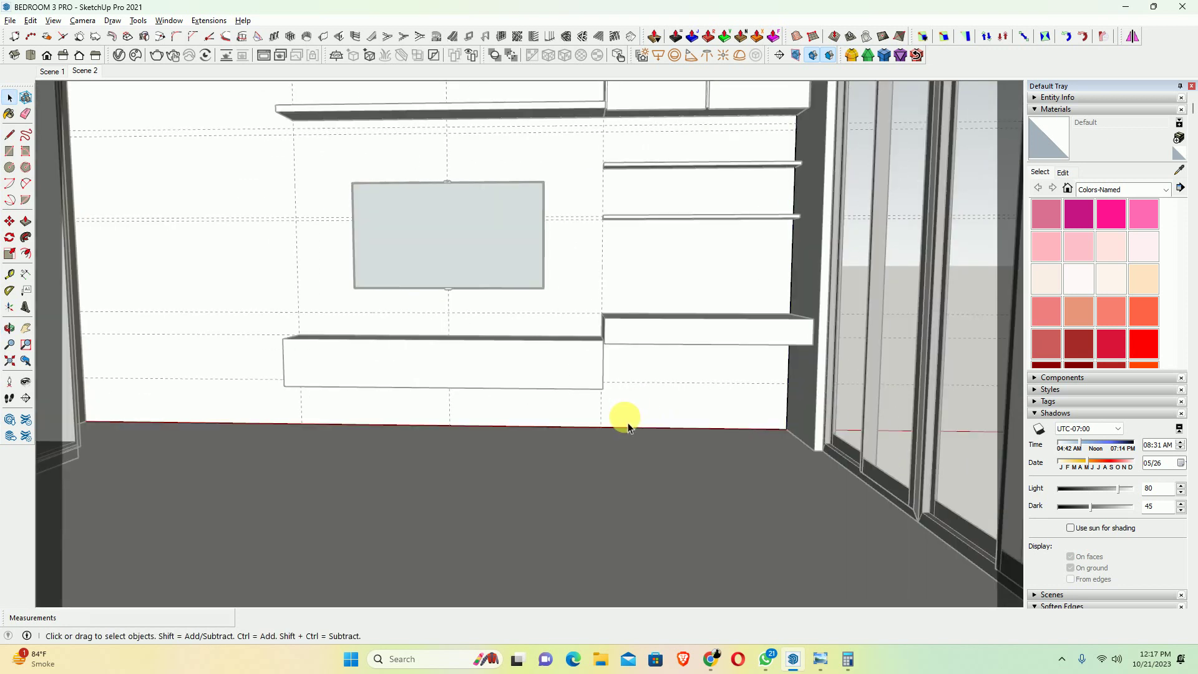
middle_click_drag(628, 428, 697, 457)
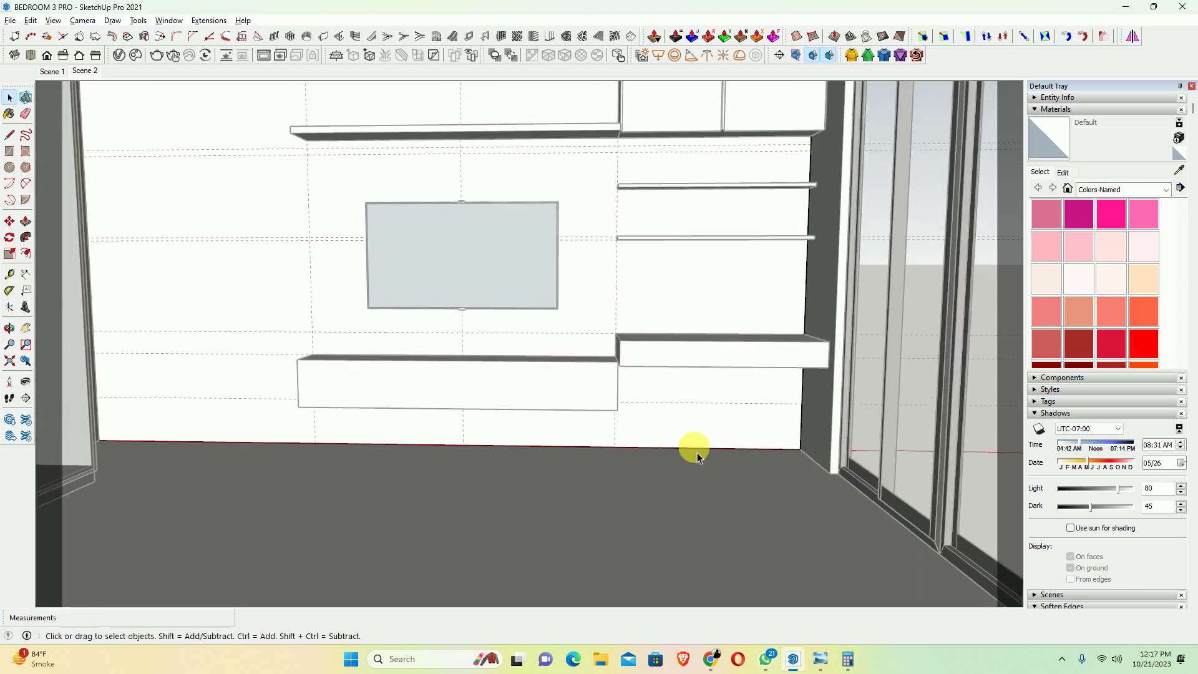
key("m")
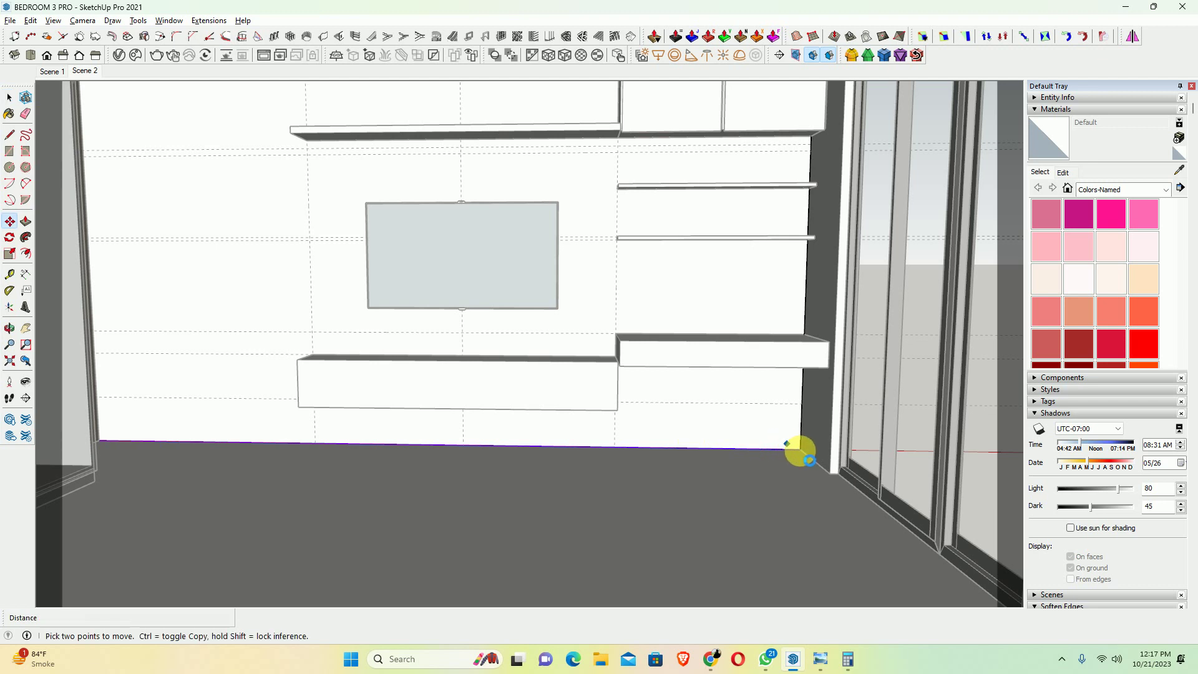
left_click(797, 446)
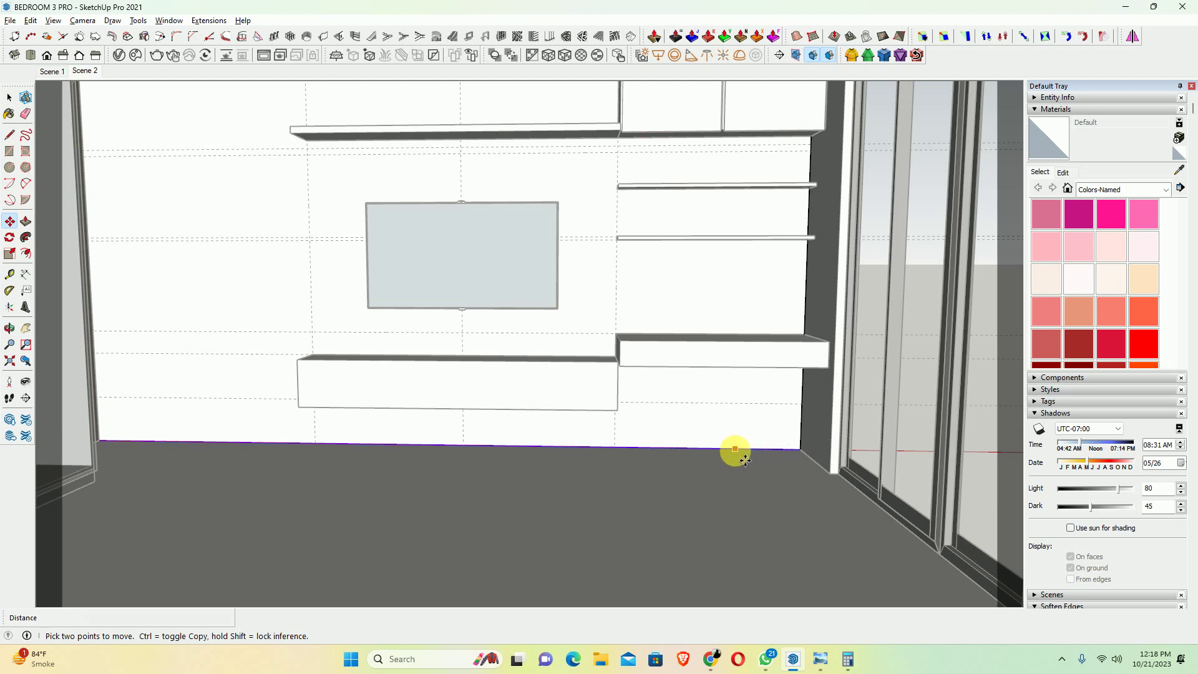
left_click(734, 449)
type("75")
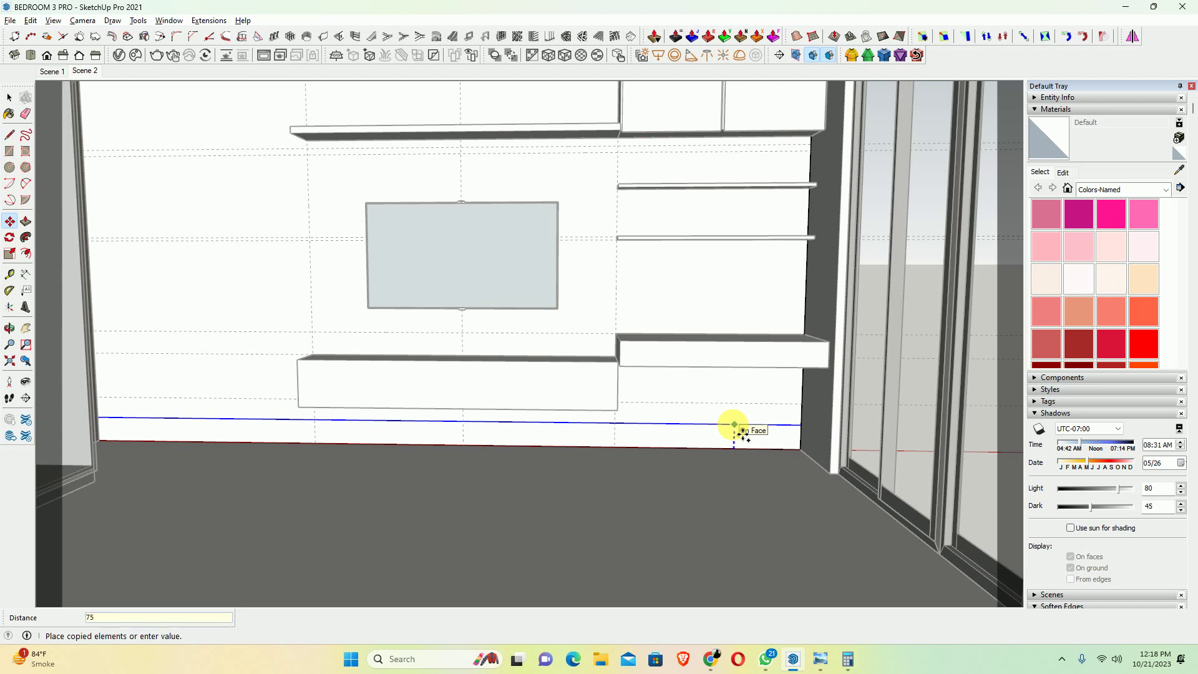
key("Return")
middle_click_drag(727, 422, 682, 399)
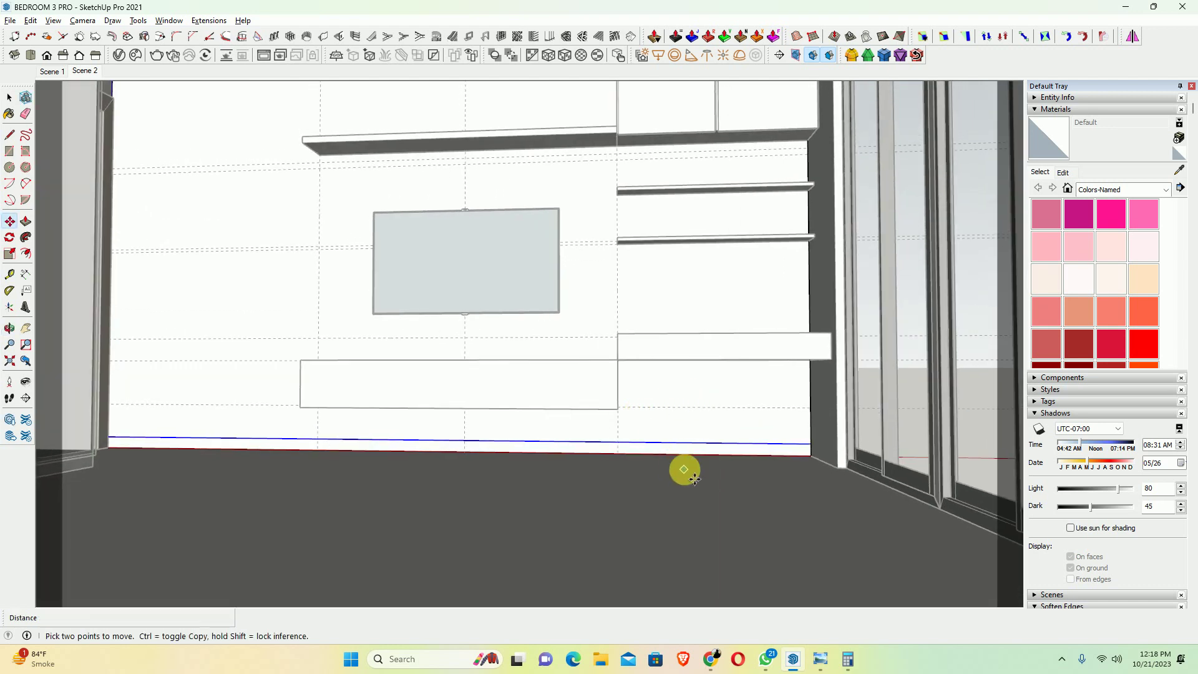
key("alt+Tab")
Open the MINIMAL YOUTH BEDROOM (1) reference image and zoom in on the skirting detail
key("alt+Tab")
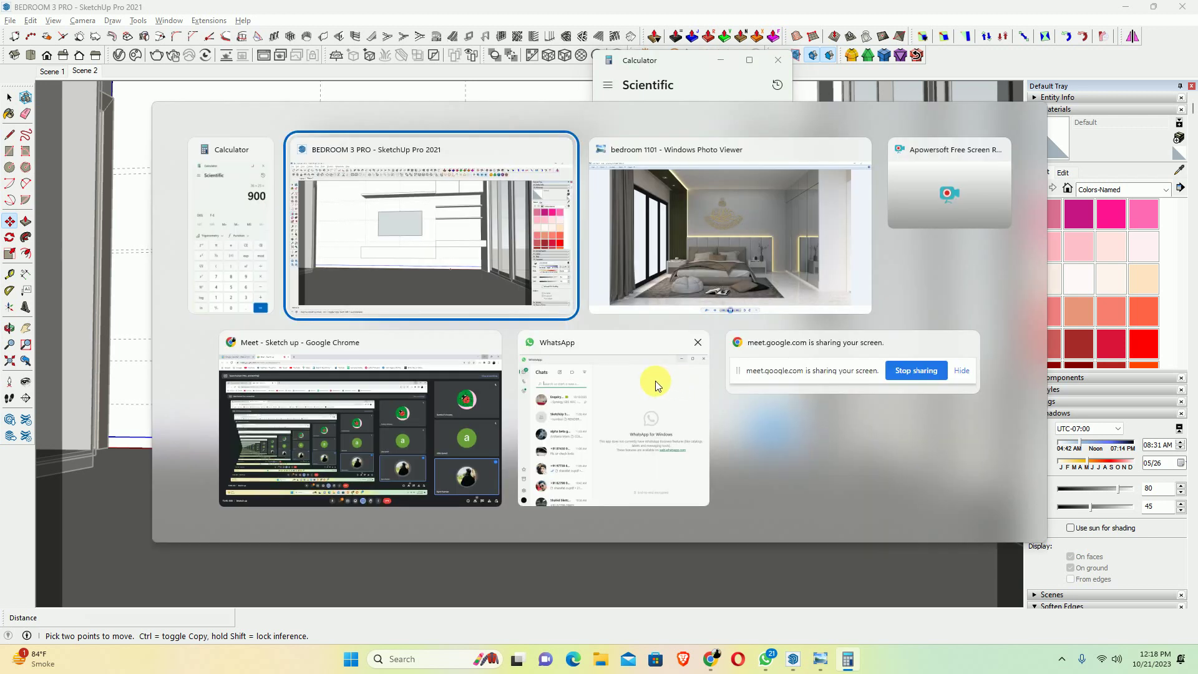
key("alt+Tab")
key("alt+Tab")
key("alt+Tab")
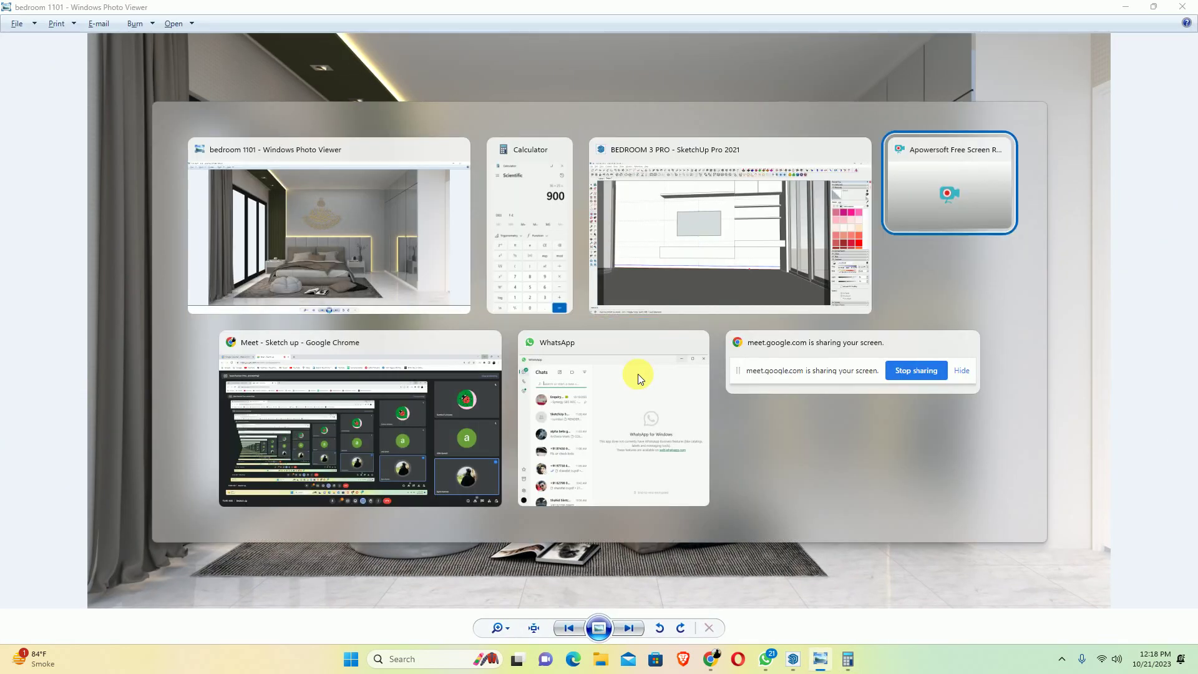
key("alt+Tab")
key("alt+Tab")
key("alt+Tab")
key("alt+Tab")
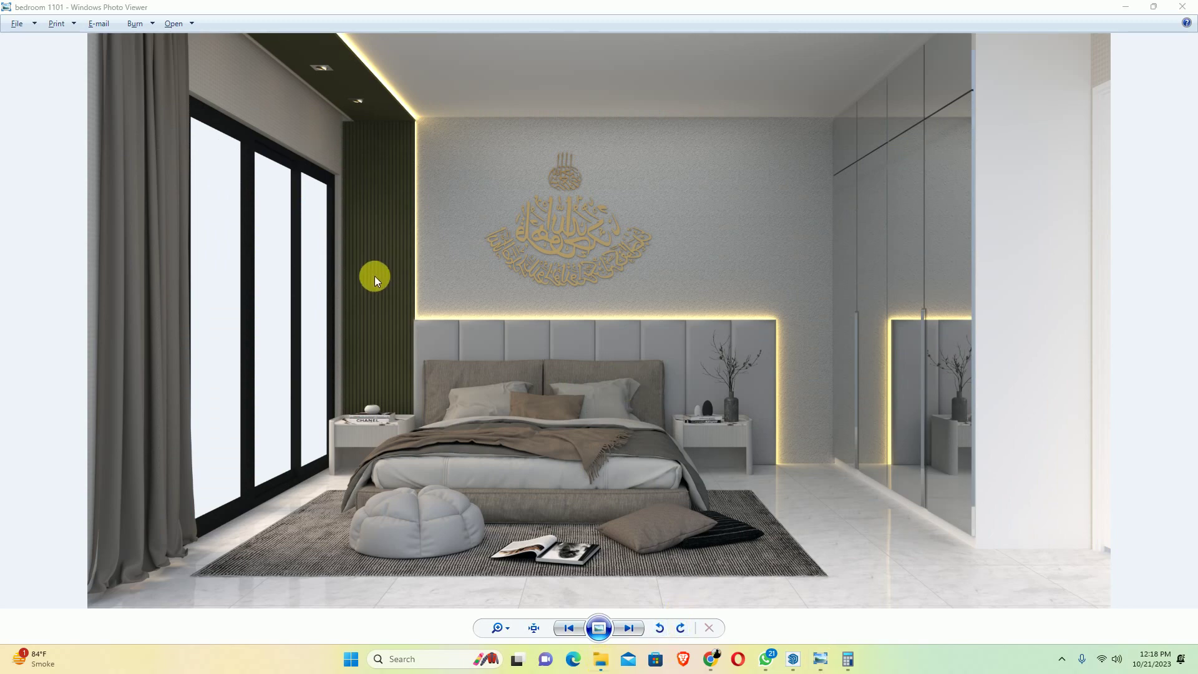
key("super+e")
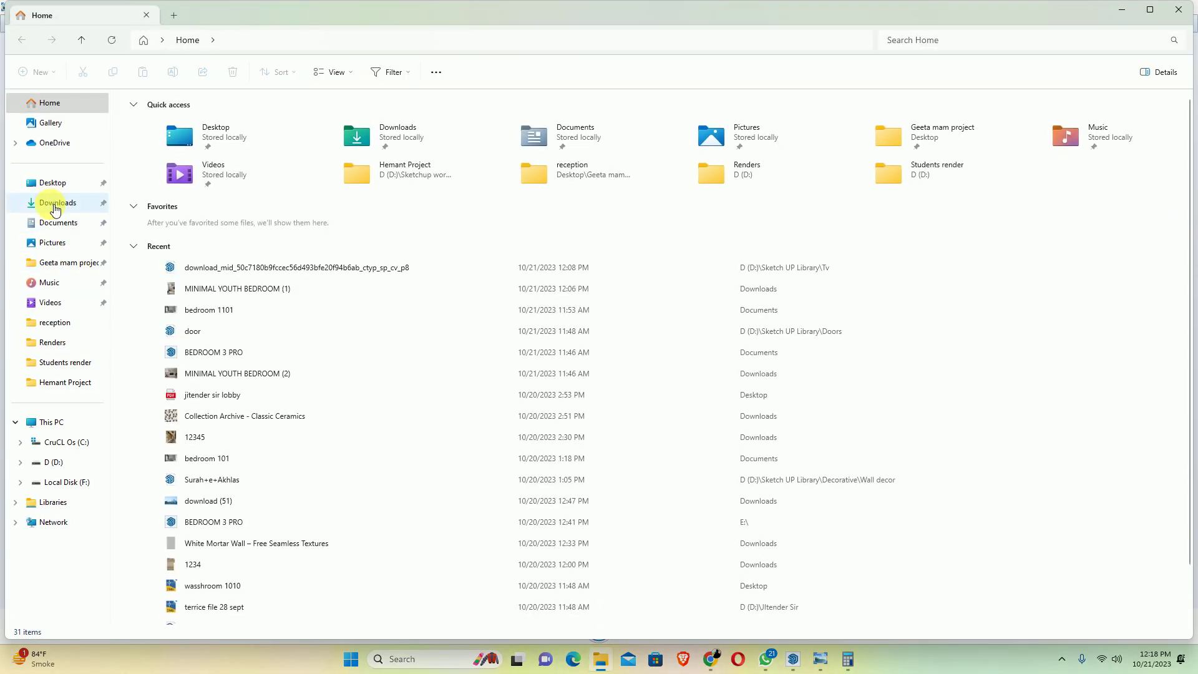
double_click(193, 289)
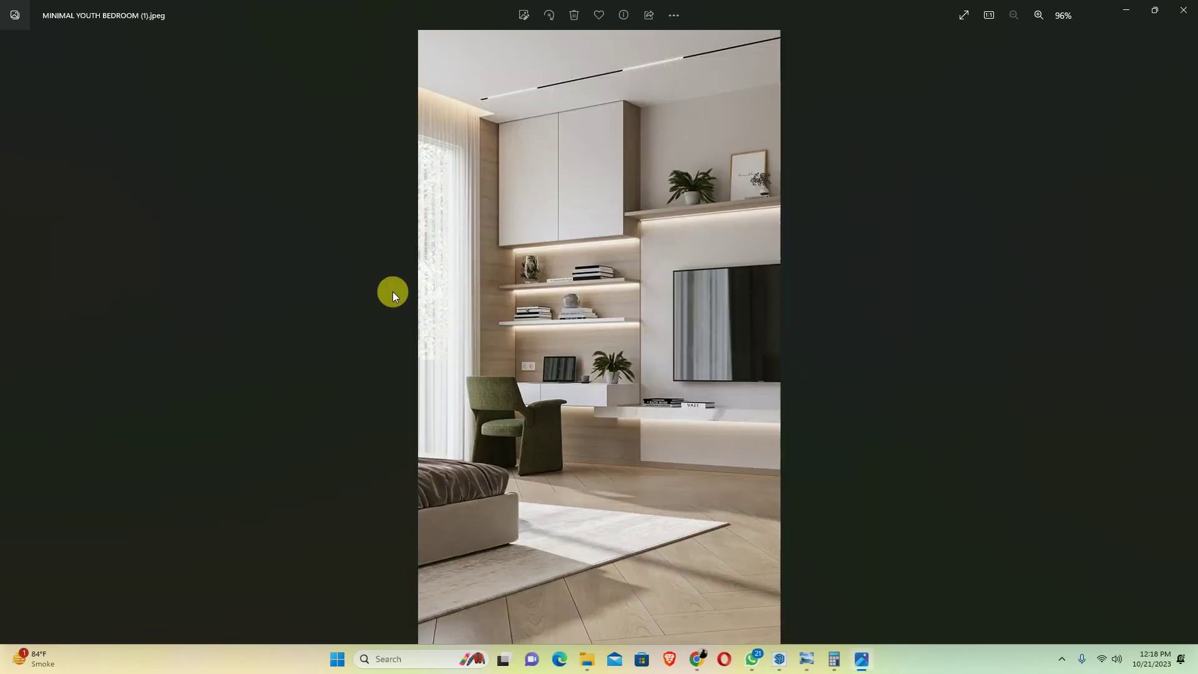
key("alt+Tab")
left_click(1179, 10)
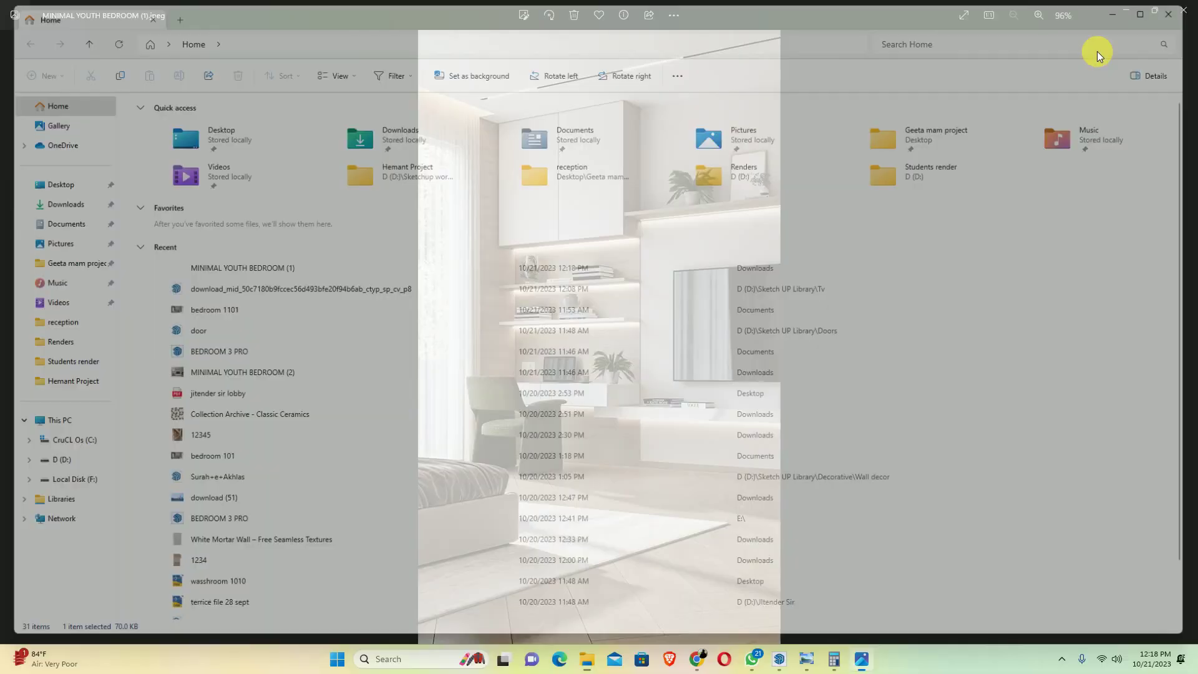
scroll(638, 458, "up", 2)
scroll(724, 473, "up", 2)
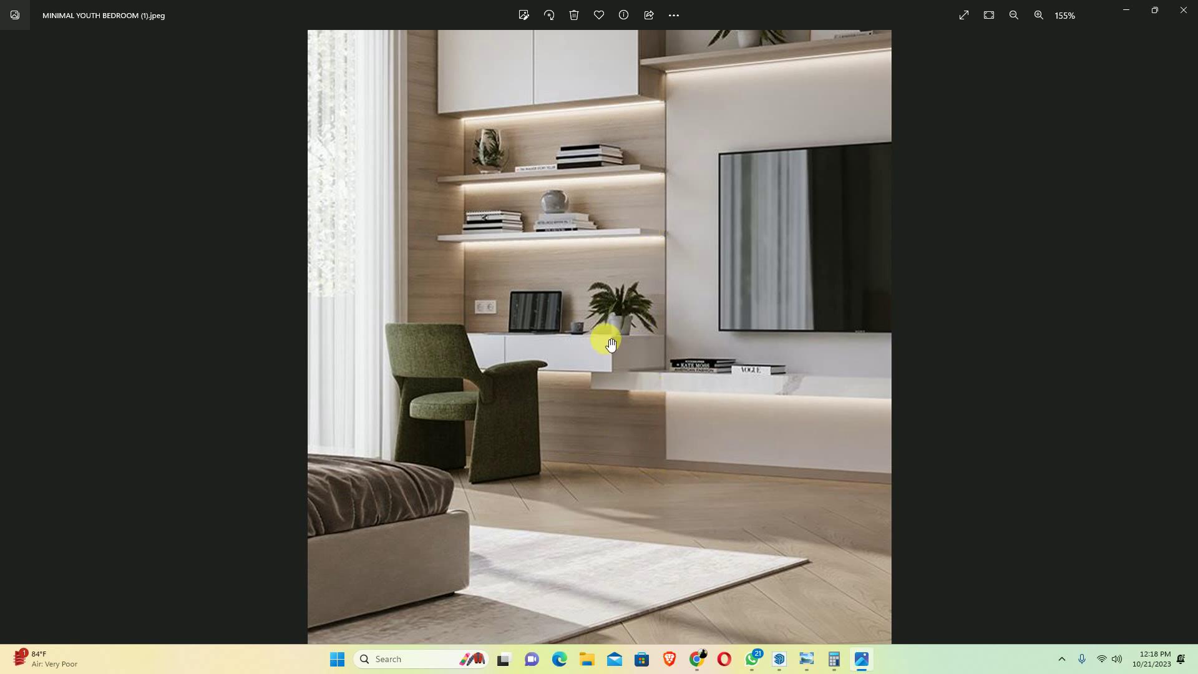
Minimise the reference photo and close the bedroom 1101 render viewer and calculator
left_click(1113, 8)
left_click(1182, 6)
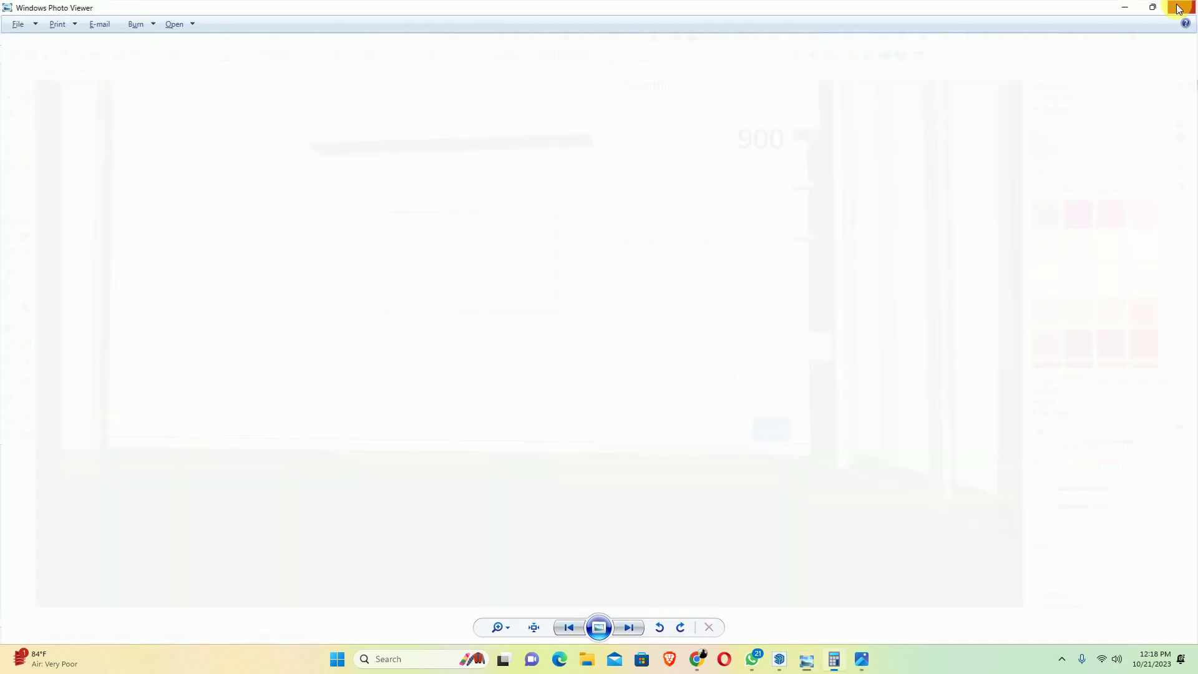
left_click(777, 60)
Draw lines outlining the lower wall panel from below the console to the wall's right corner
mouse_move(549, 326)
middle_mouse_down()
mouse_move(530, 412)
mouse_move(585, 449)
middle_mouse_up()
key("l")
scroll(630, 444, "up", 3)
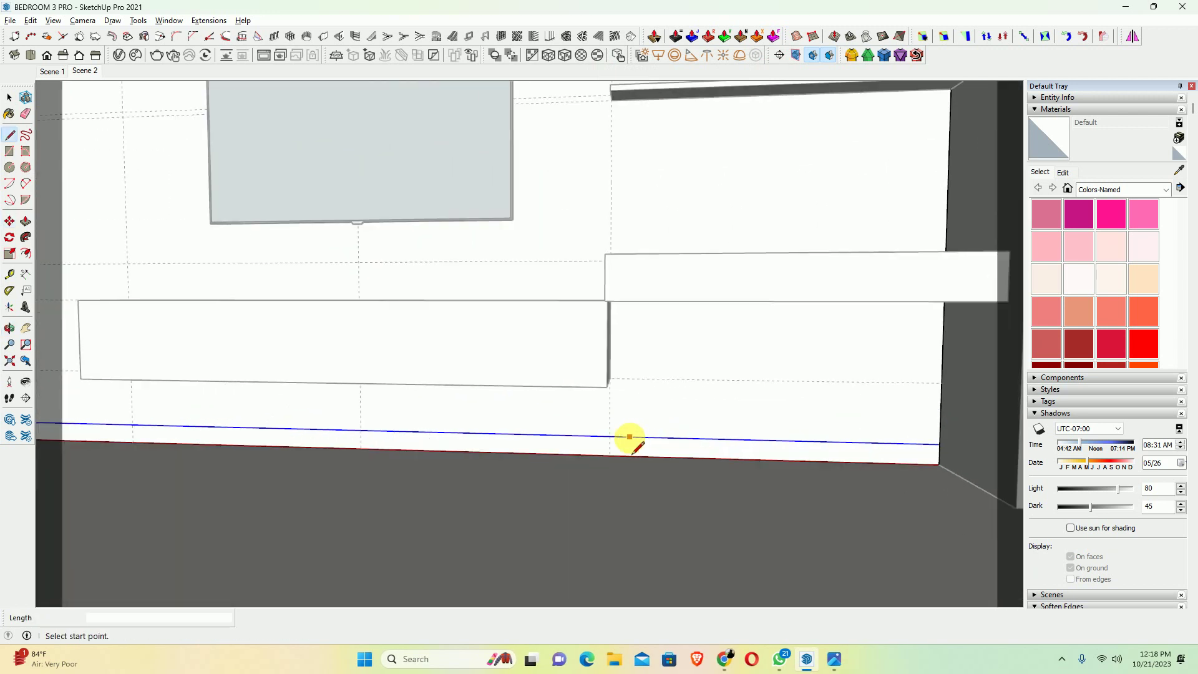
left_click(609, 436)
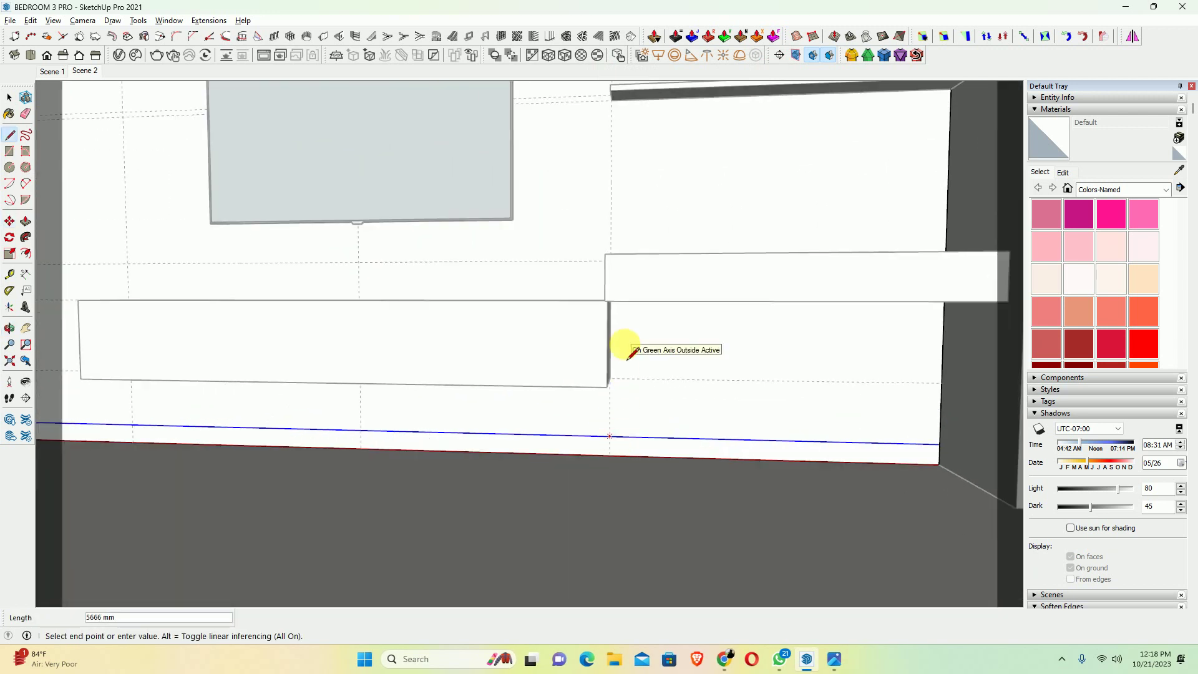
scroll(630, 353, "down", 3)
middle_click_drag(622, 187, 601, 335)
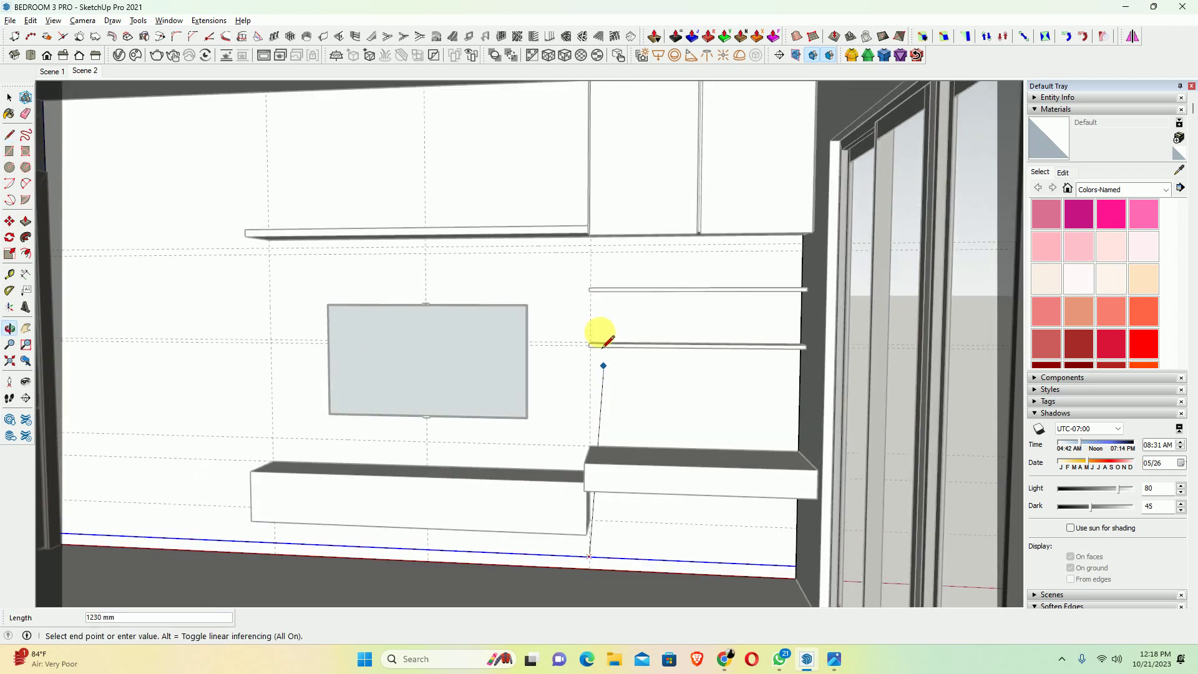
scroll(580, 249, "up", 2)
middle_click_drag(580, 248, 877, 246)
scroll(608, 243, "up", 2)
scroll(592, 243, "up", 1)
left_click(583, 239)
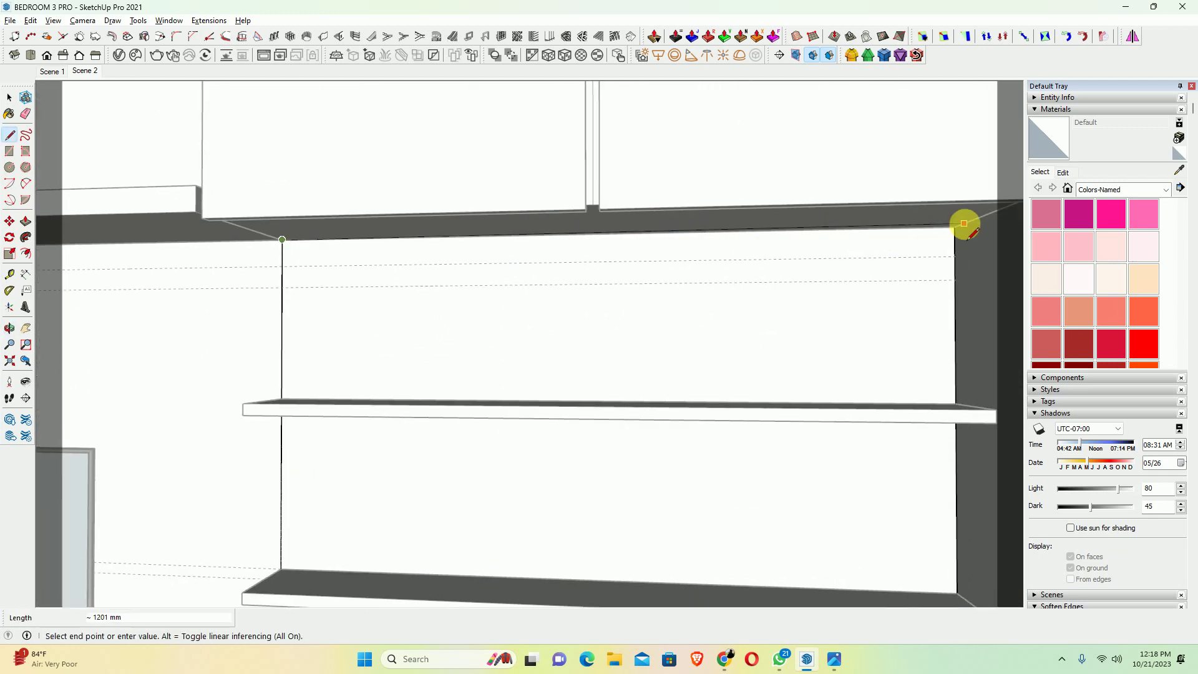
left_click(954, 227)
mouse_move(954, 235)
middle_mouse_down()
mouse_move(774, 94)
mouse_move(800, 437)
mouse_move(759, 305)
middle_mouse_up()
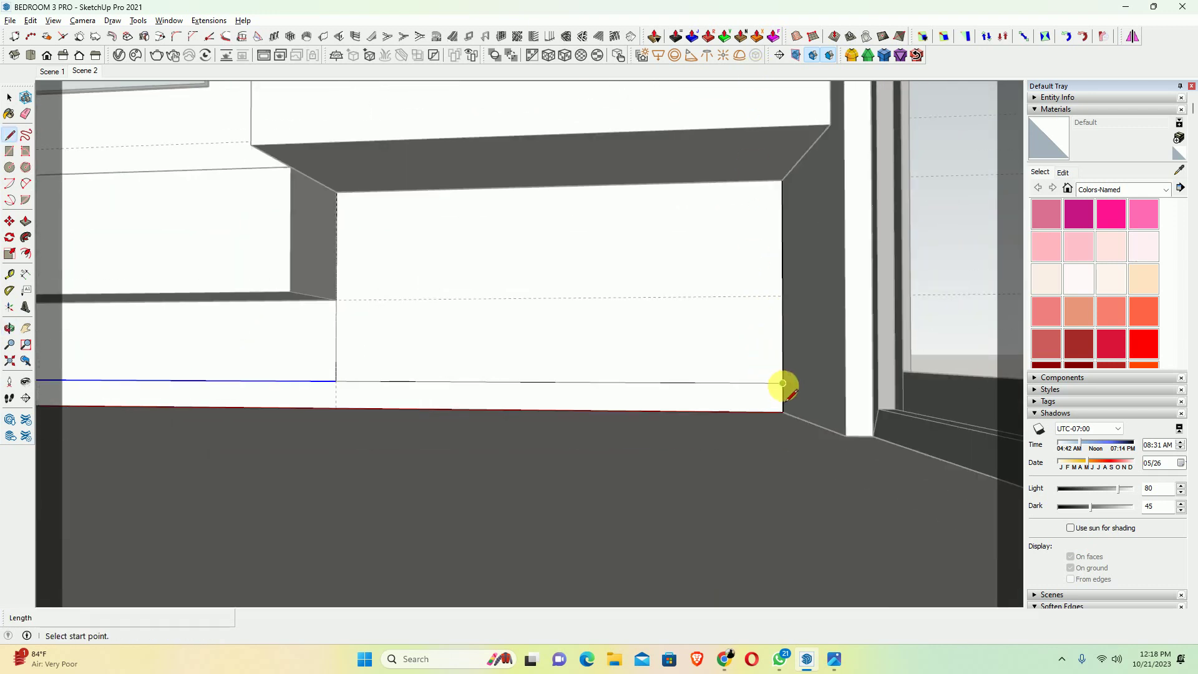
left_click(783, 383)
Erase the stray edges around the new panel
key("space")
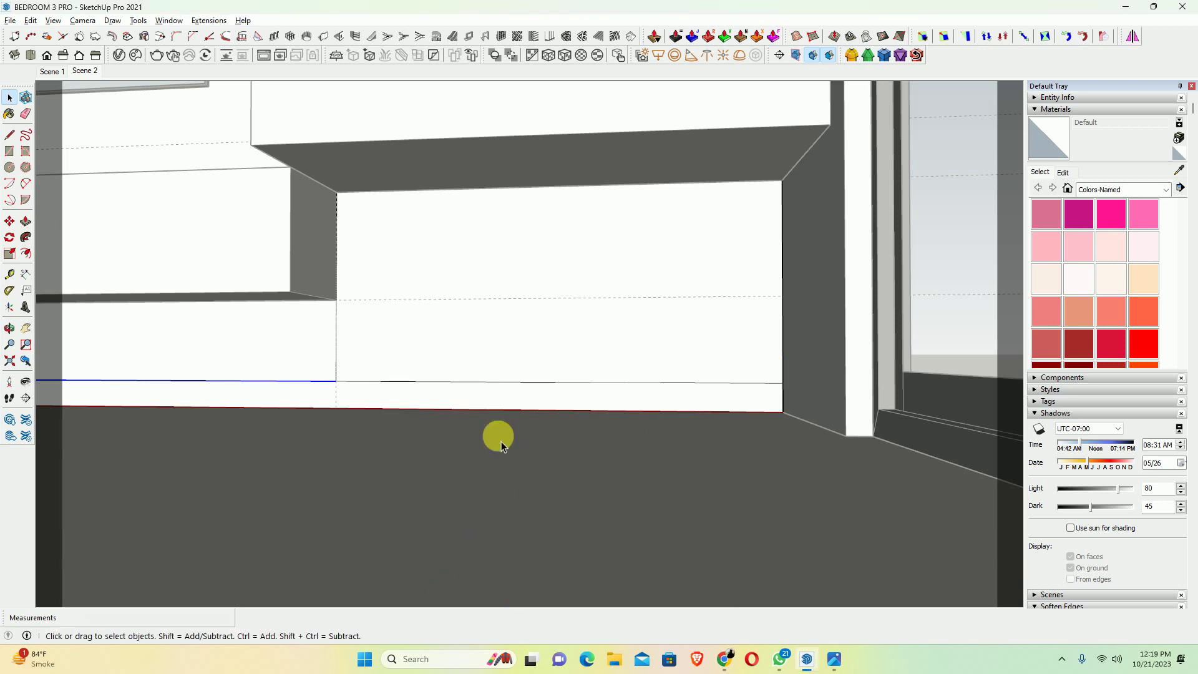
scroll(497, 412, "down", 3)
scroll(506, 437, "down", 2)
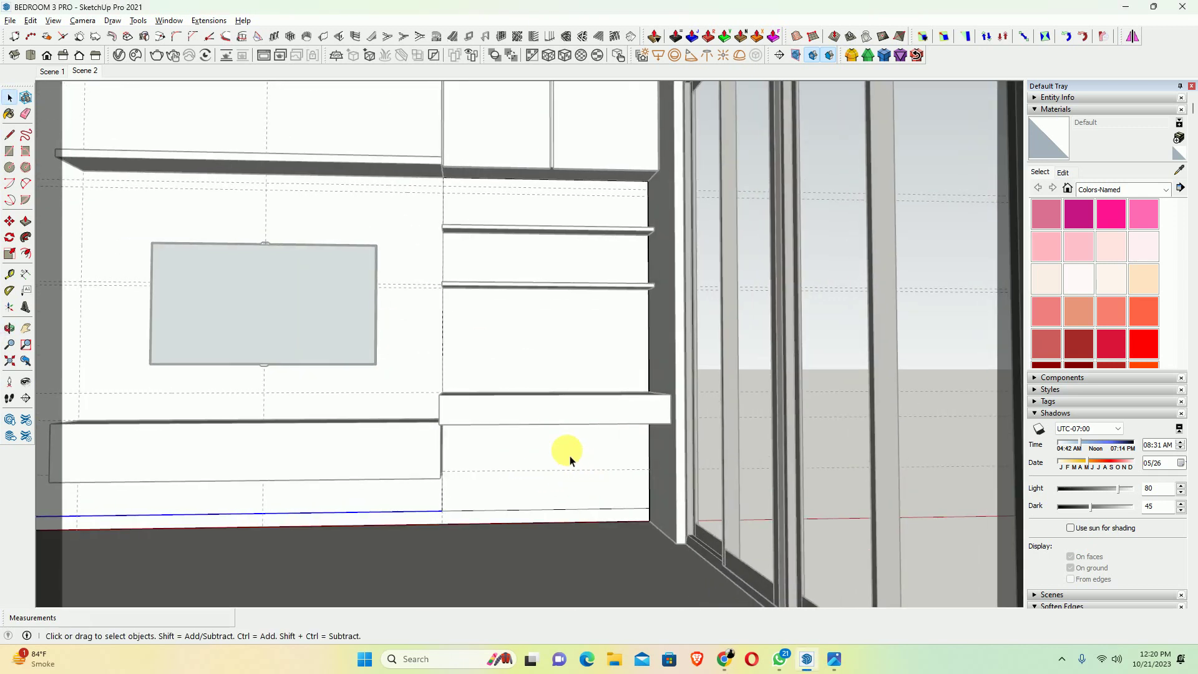
scroll(561, 436, "up", 5)
scroll(507, 423, "down", 1)
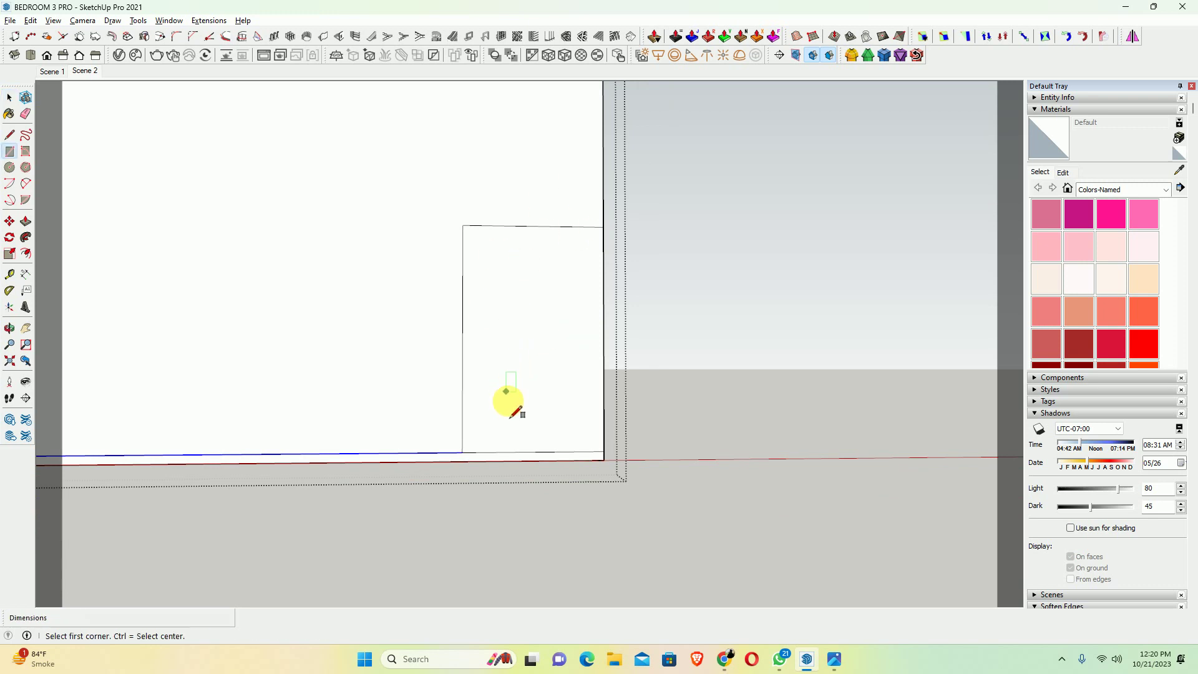
key("e")
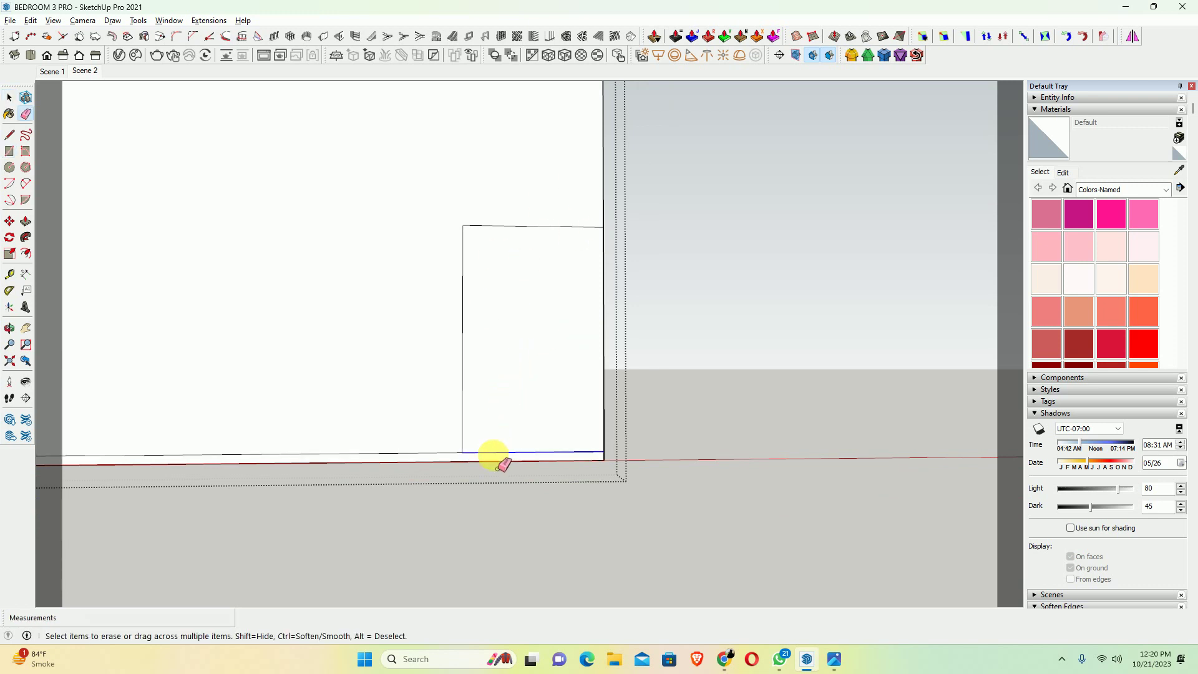
middle_click_drag(481, 401, 579, 431)
Push/Pull the lower wall panel out 10 mm from the wall
key("p")
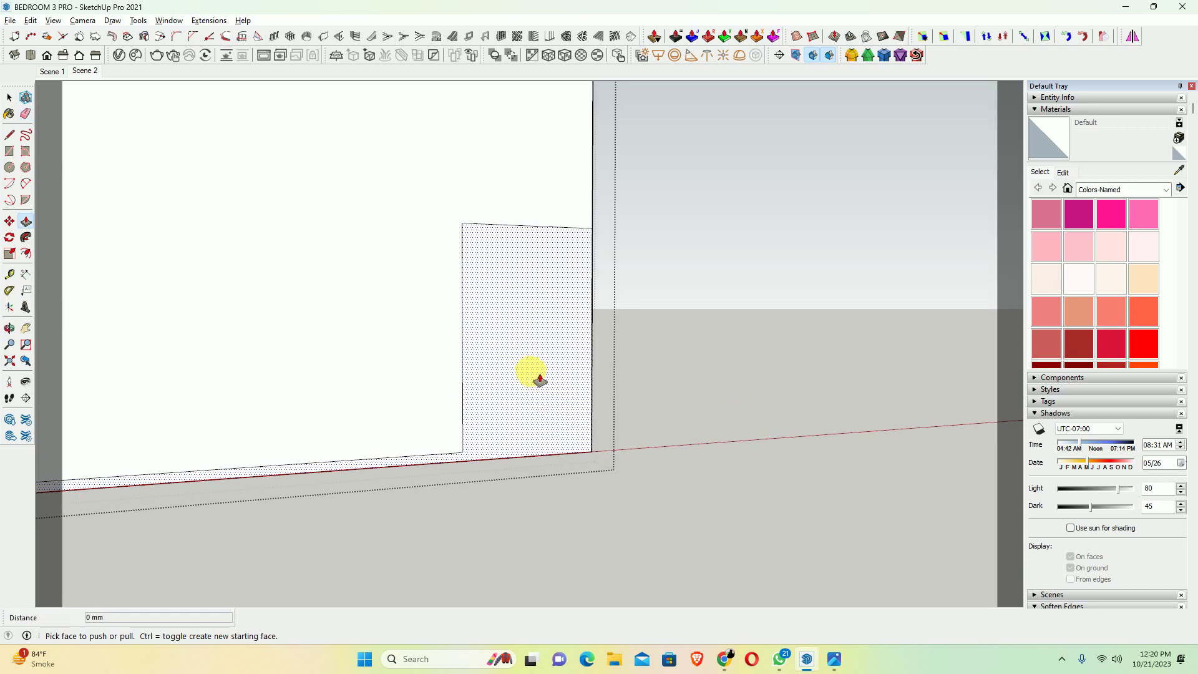
left_click(537, 379)
type("10")
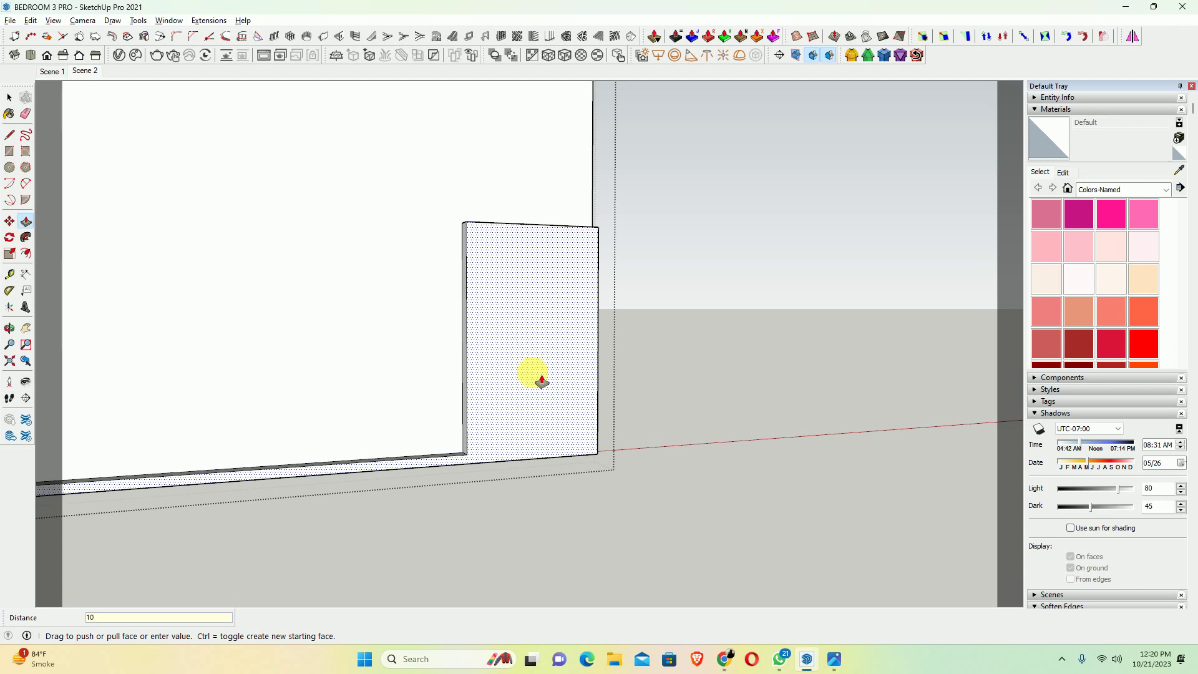
key("Return")
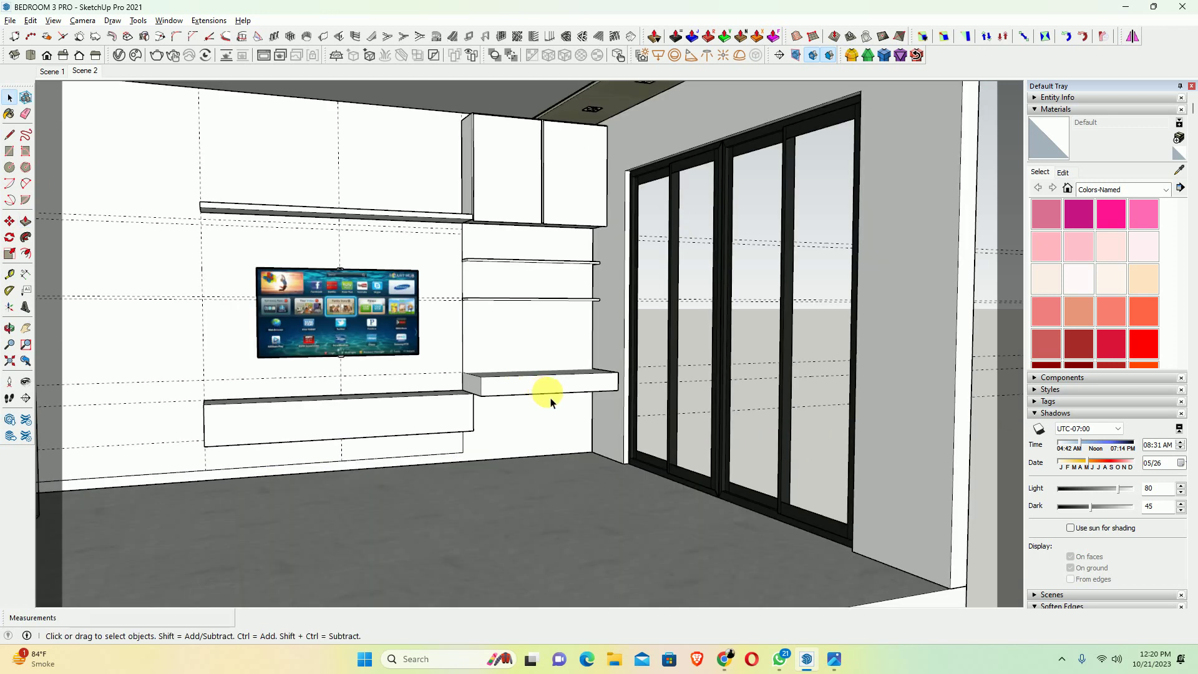
Zoom and orbit in close on the two floating shelves and desk box beside the TV
middle_click_drag(543, 395, 468, 347)
scroll(486, 195, "up", 3)
scroll(474, 249, "up", 3)
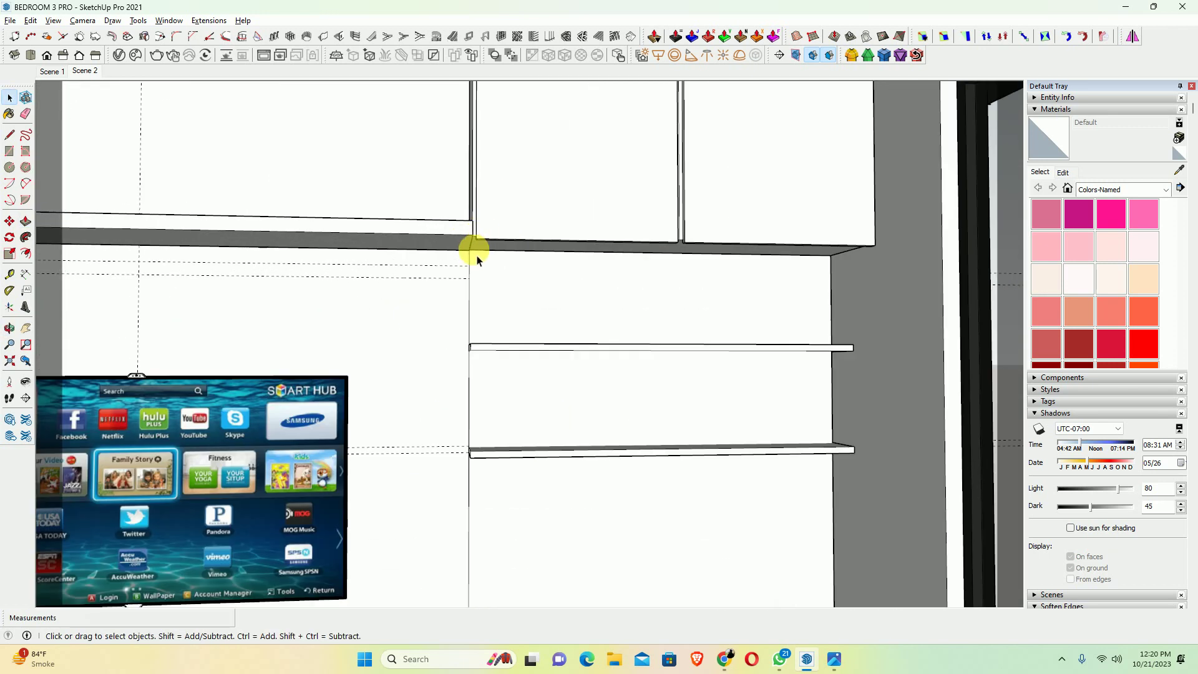
scroll(635, 272, "up", 2)
scroll(635, 273, "up", 2)
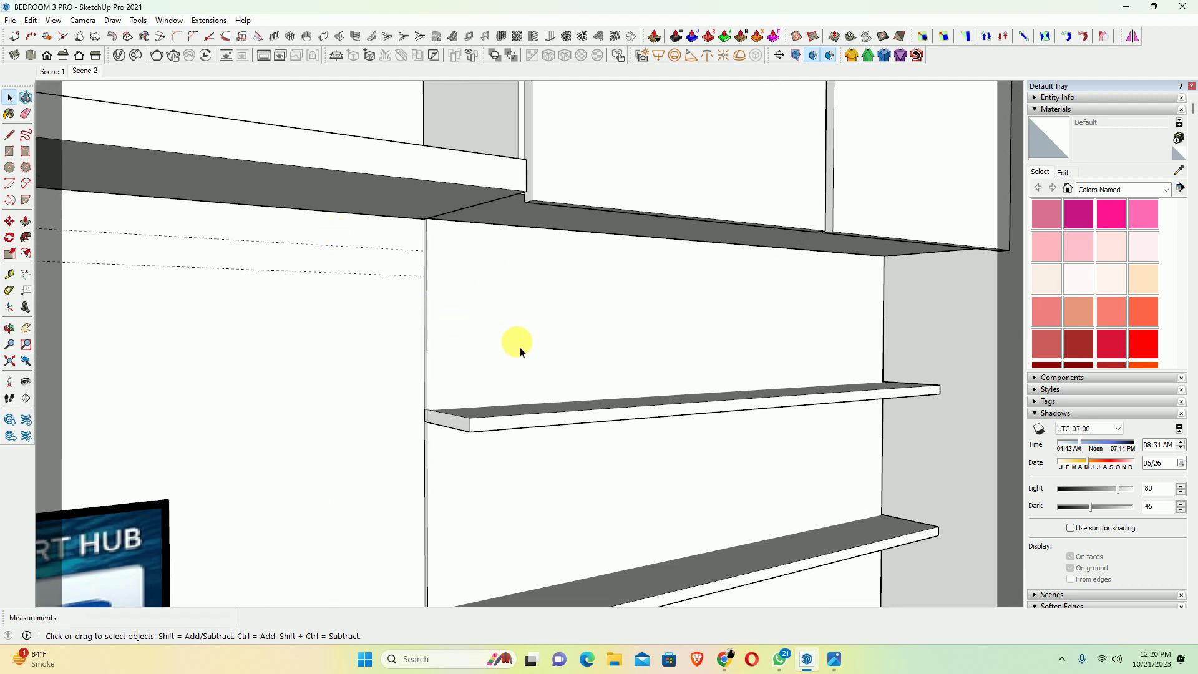
middle_click_drag(507, 340, 401, 254)
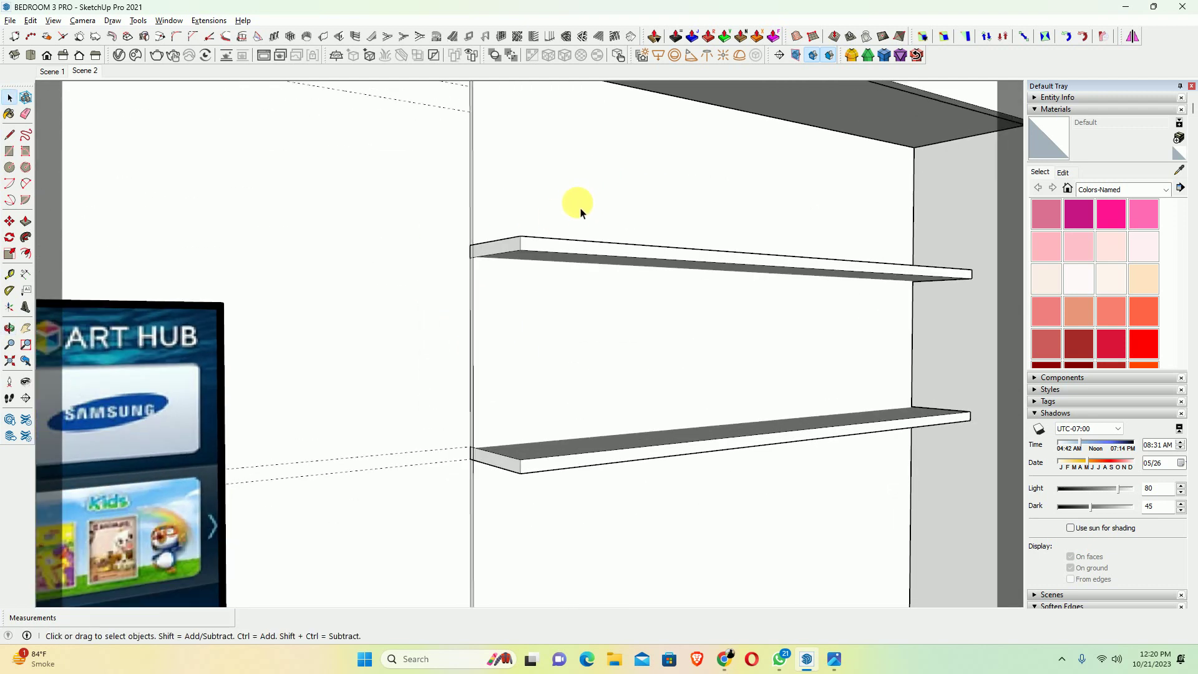
scroll(561, 212, "down", 3)
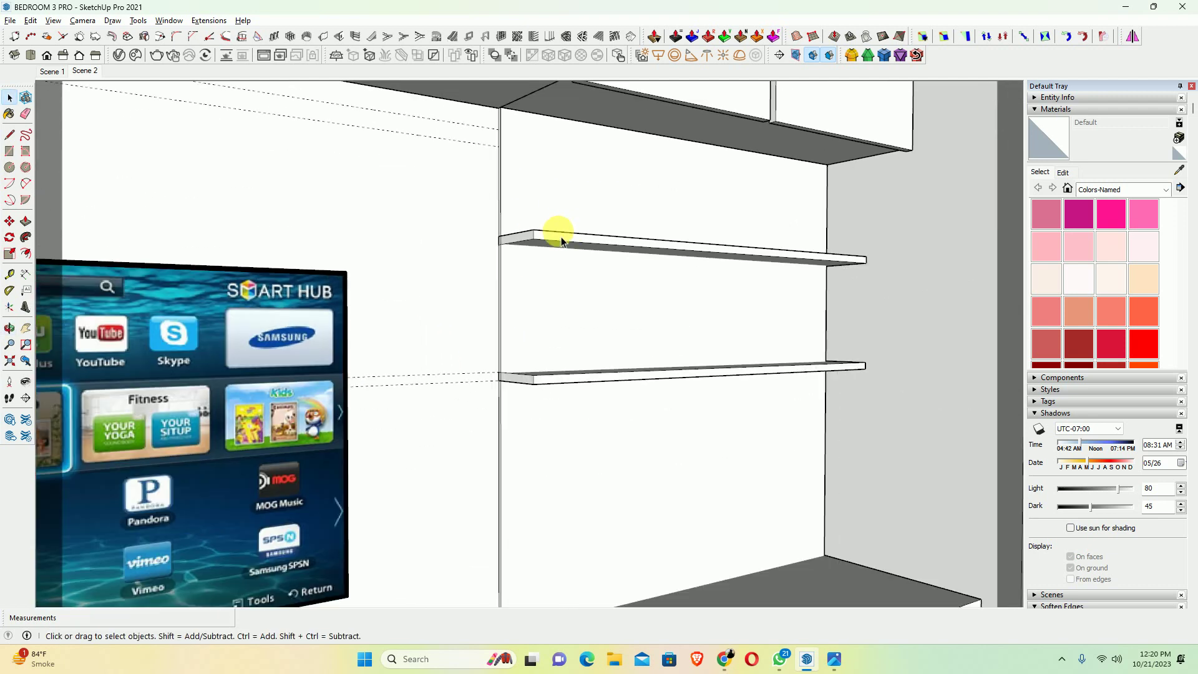
scroll(564, 240, "up", 2)
scroll(588, 340, "down", 2)
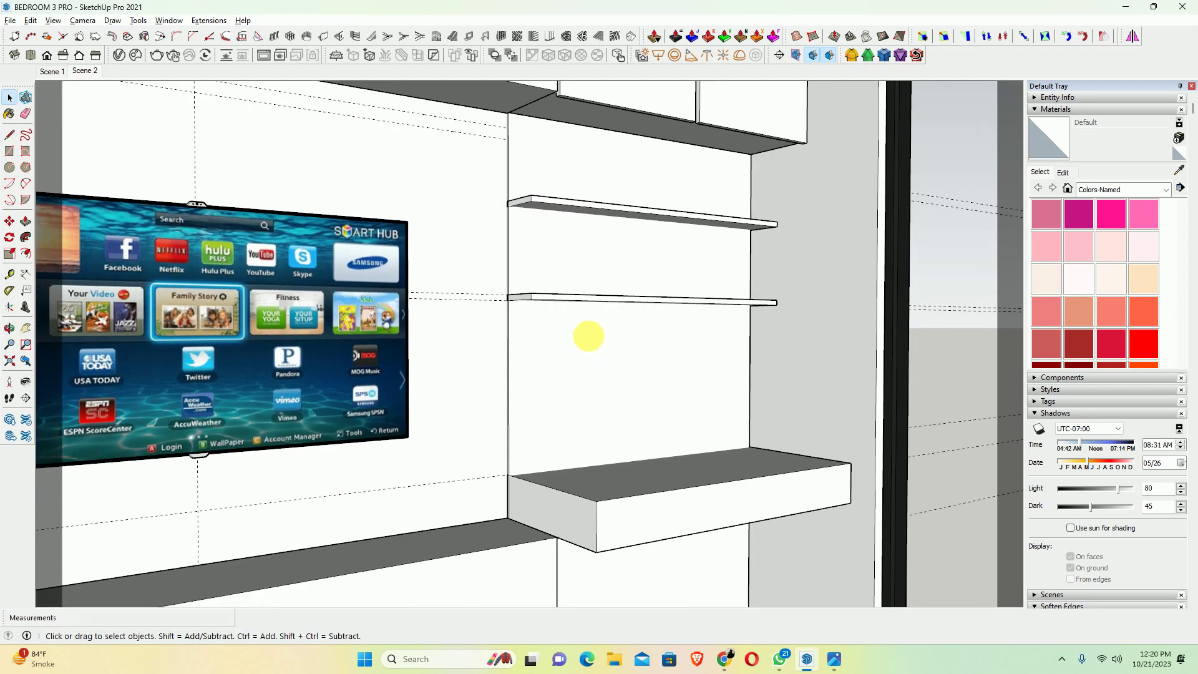
middle_click_drag(589, 335, 535, 209)
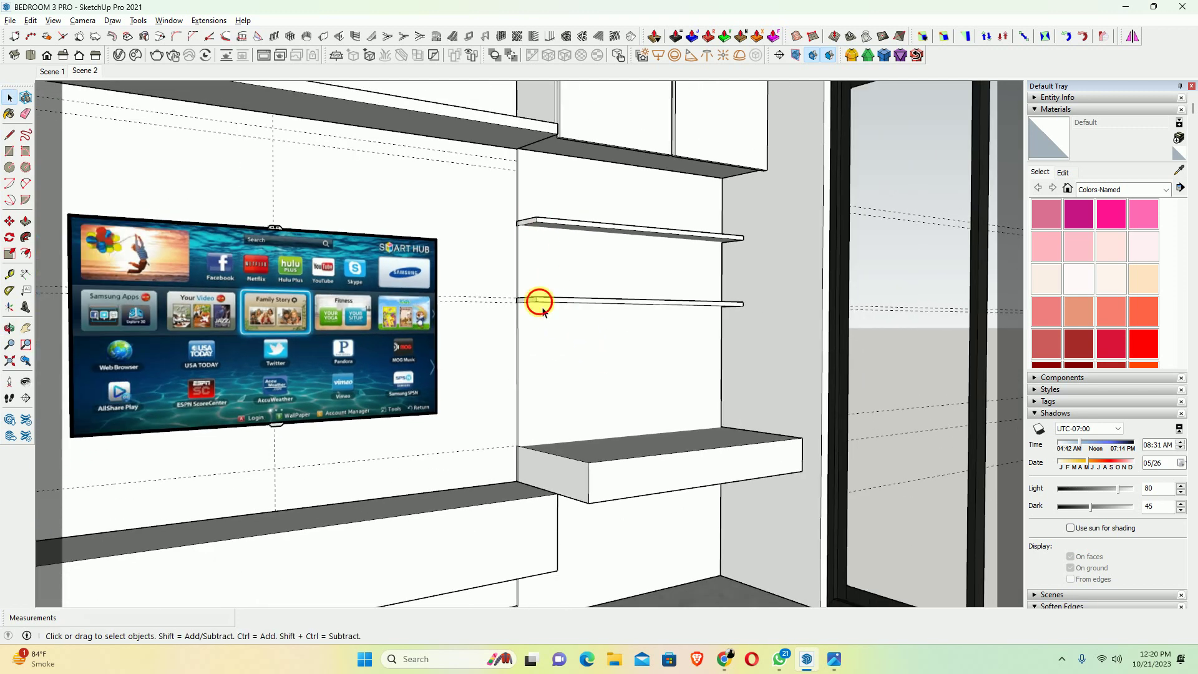
Move the middle and top floating shelves out 10 mm
left_click(540, 304)
left_click(537, 236, "shift")
scroll(510, 235, "up", 5)
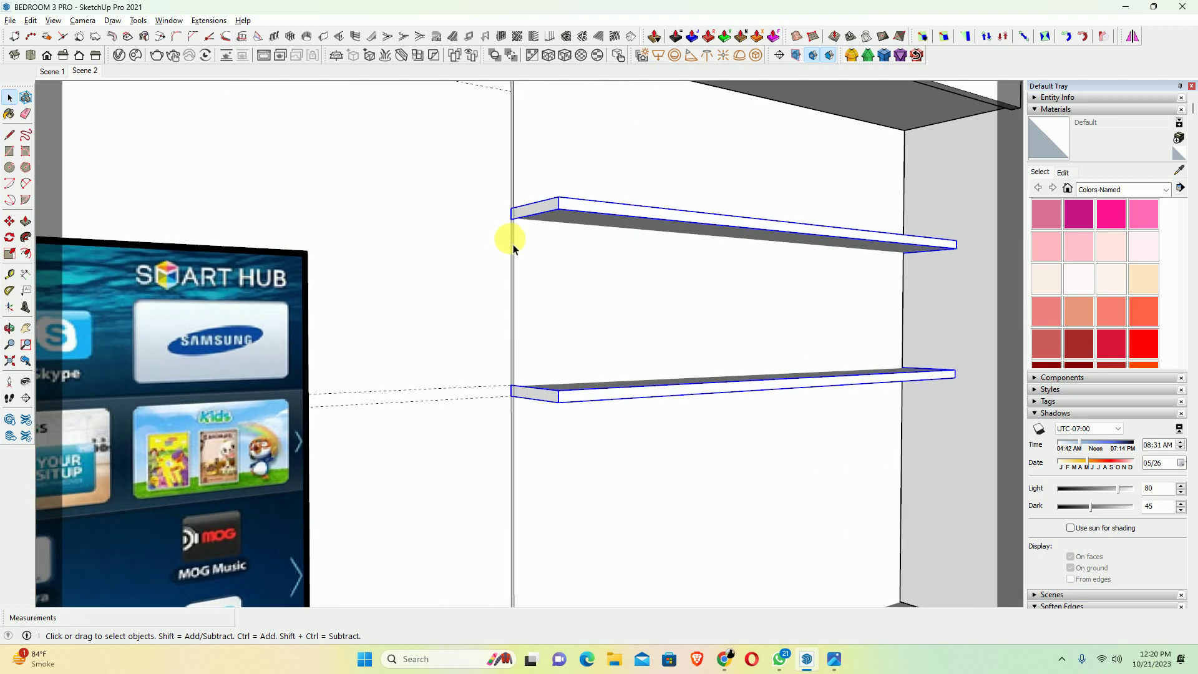
key("m")
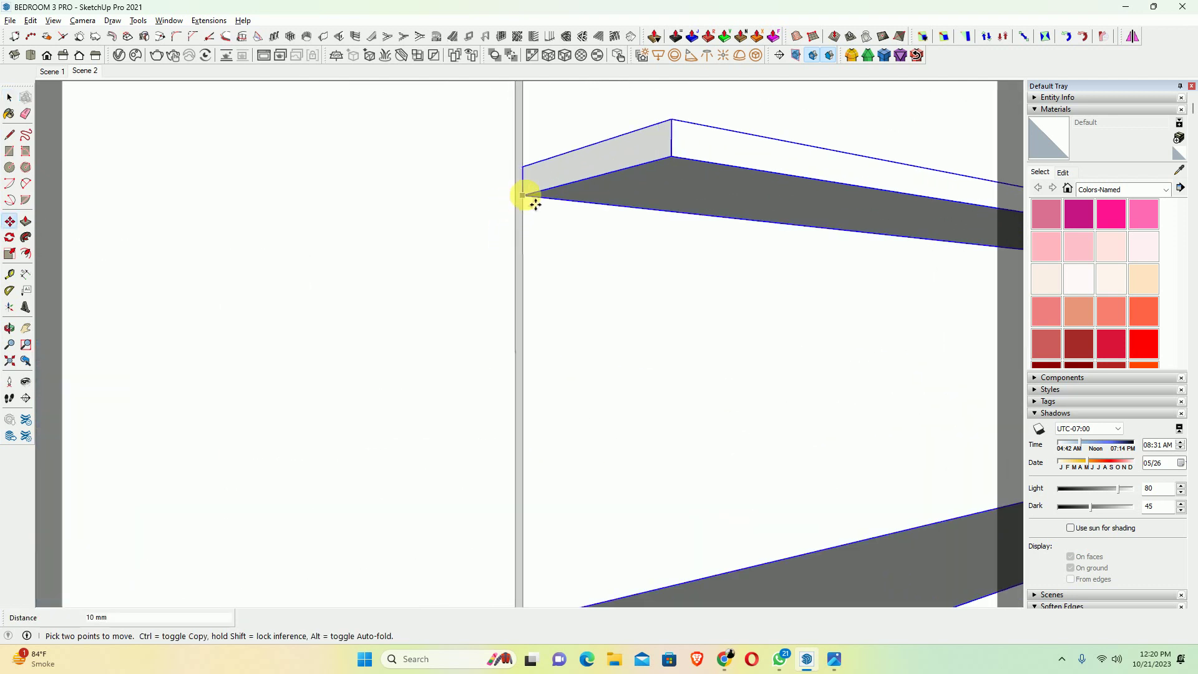
scroll(516, 195, "down", 4)
key("space")
scroll(527, 252, "down", 3)
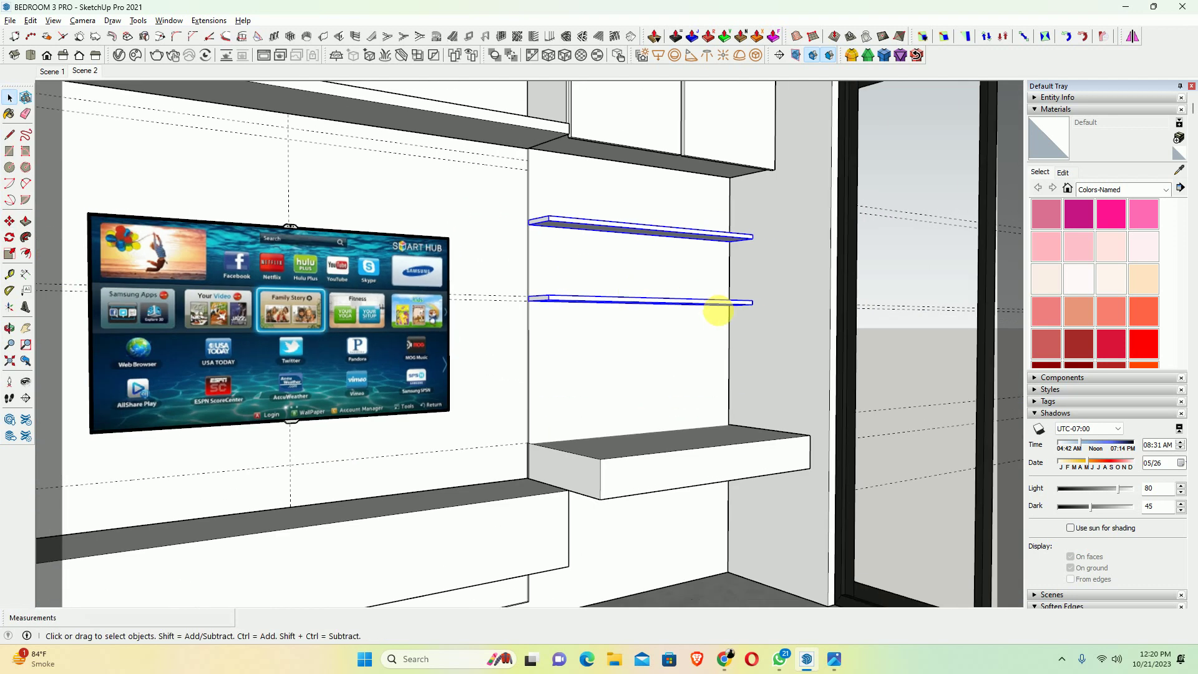
scroll(549, 323, "down", 2)
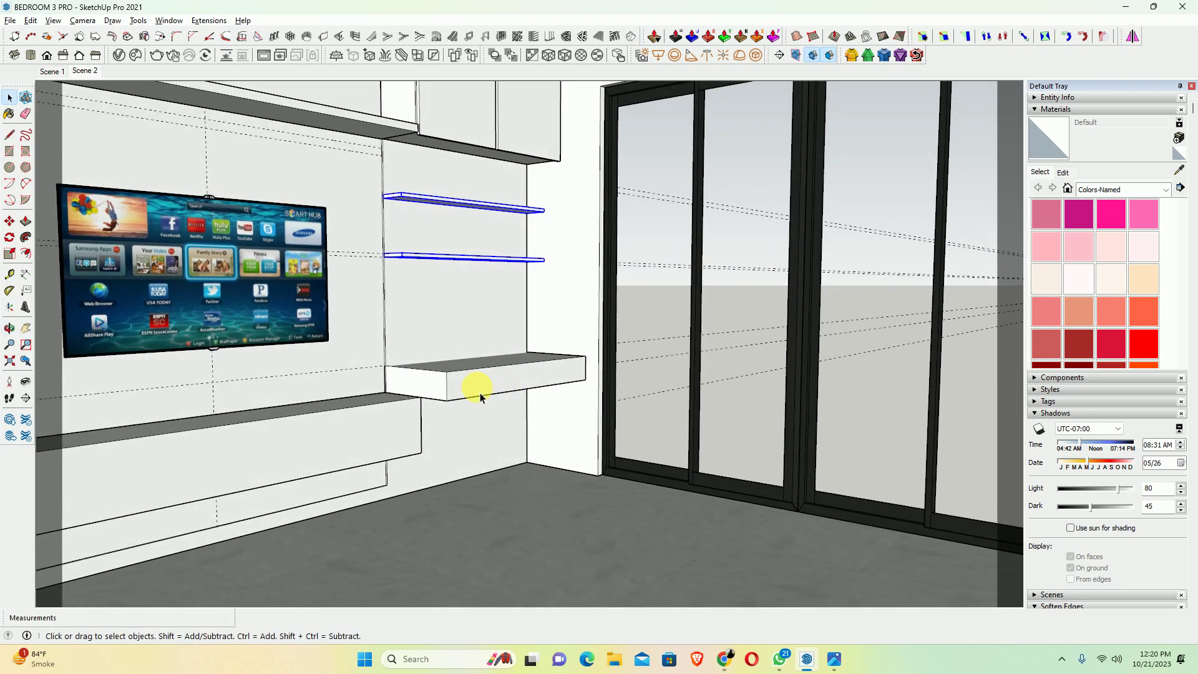
Move the desk box flush against the raised wall panel beside the TV
left_click(402, 382)
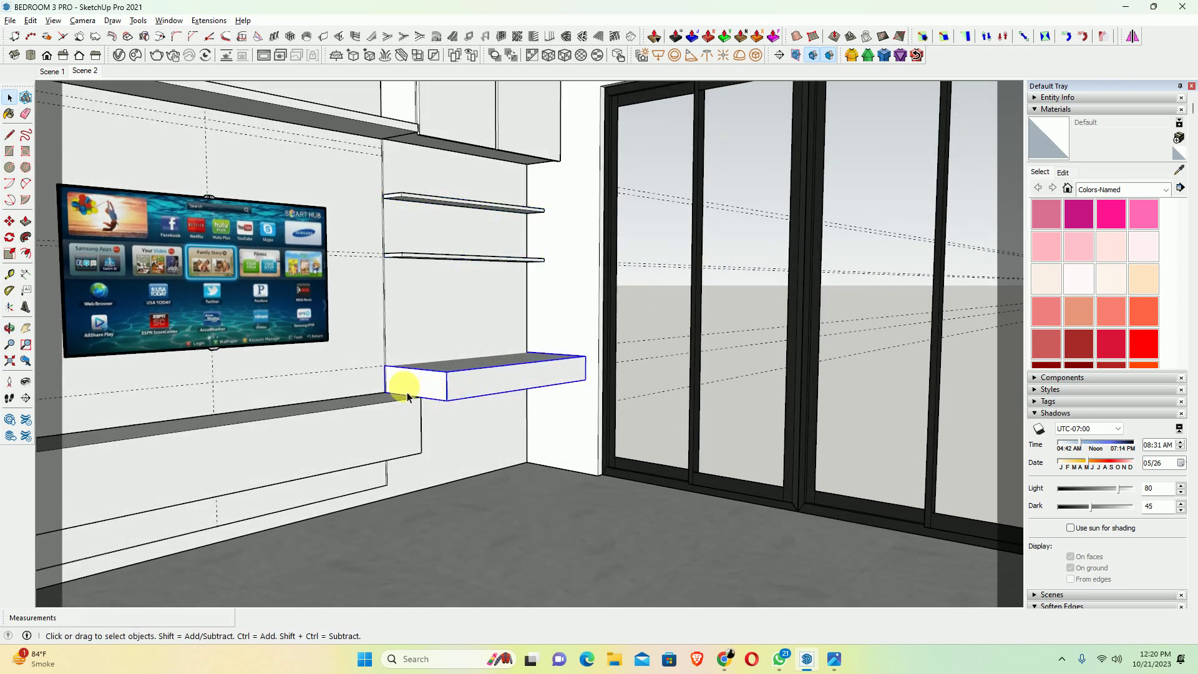
scroll(368, 346, "up", 4)
scroll(374, 343, "up", 2)
key("m")
scroll(377, 337, "up", 1)
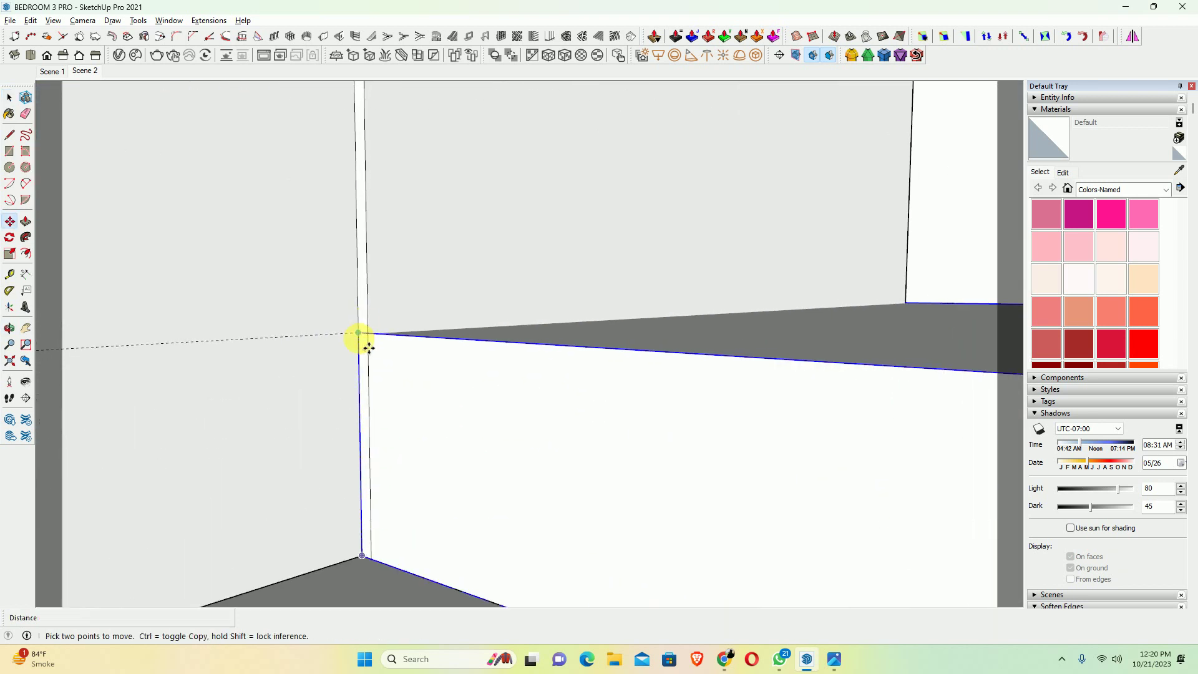
middle_click_drag(374, 339, 422, 344)
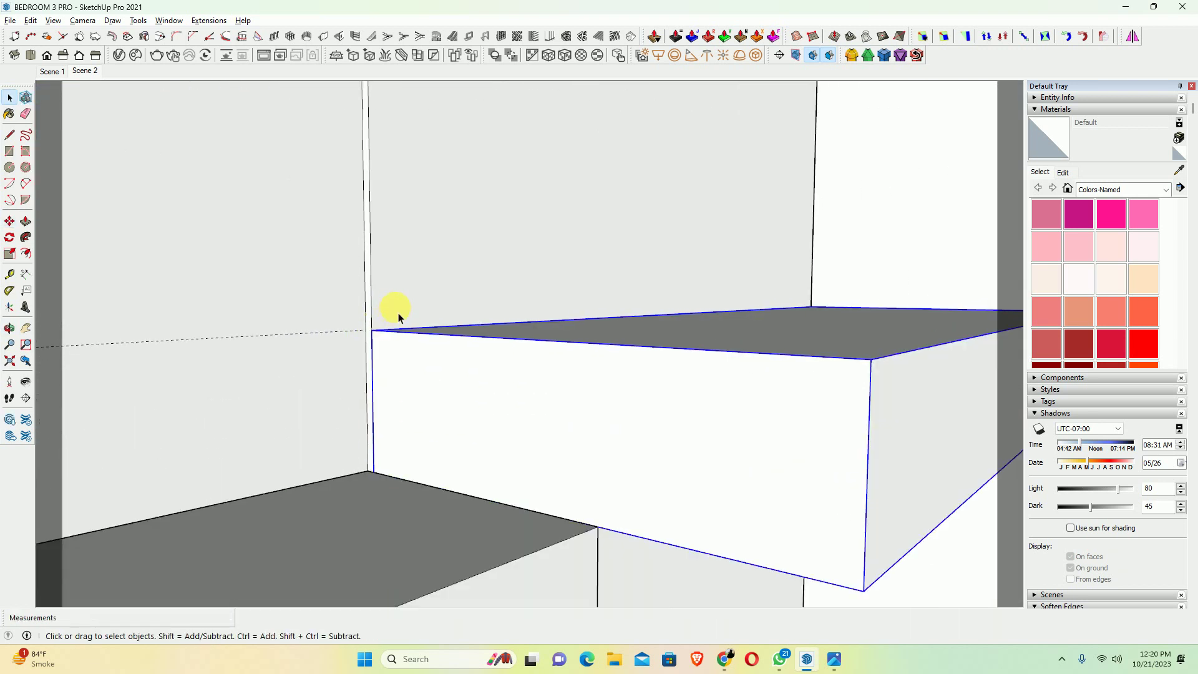
key("Page_Down")
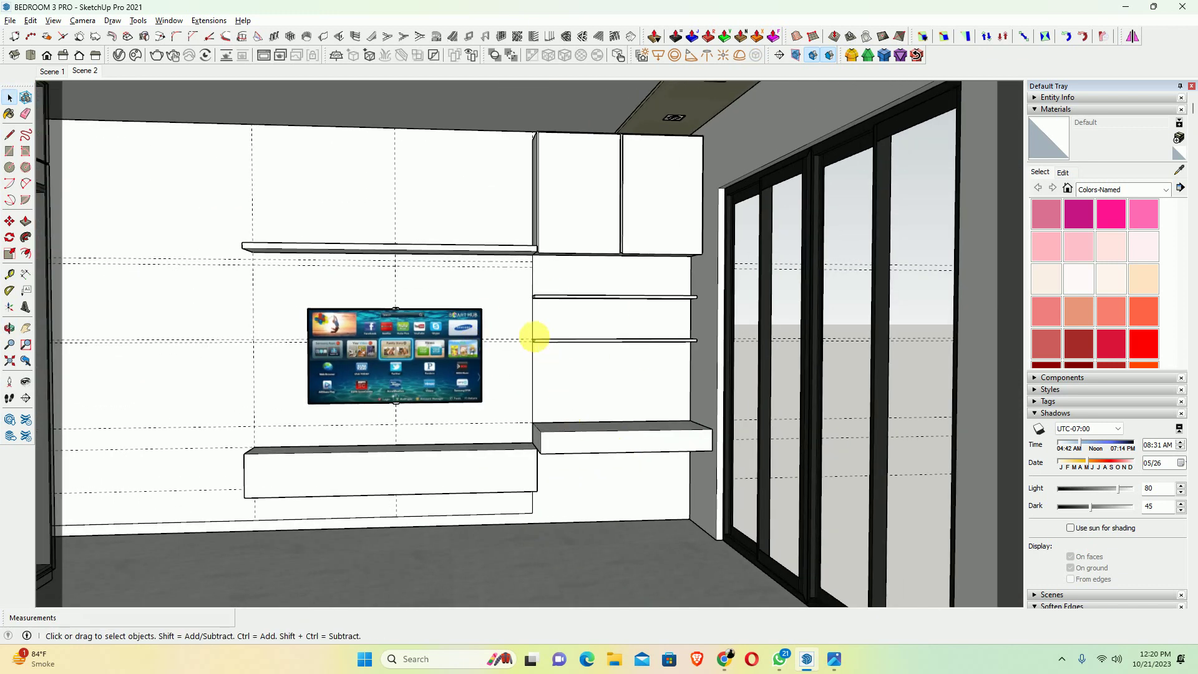
middle_click_drag(535, 334, 473, 335, "shift")
middle_click_drag(527, 393, 577, 357)
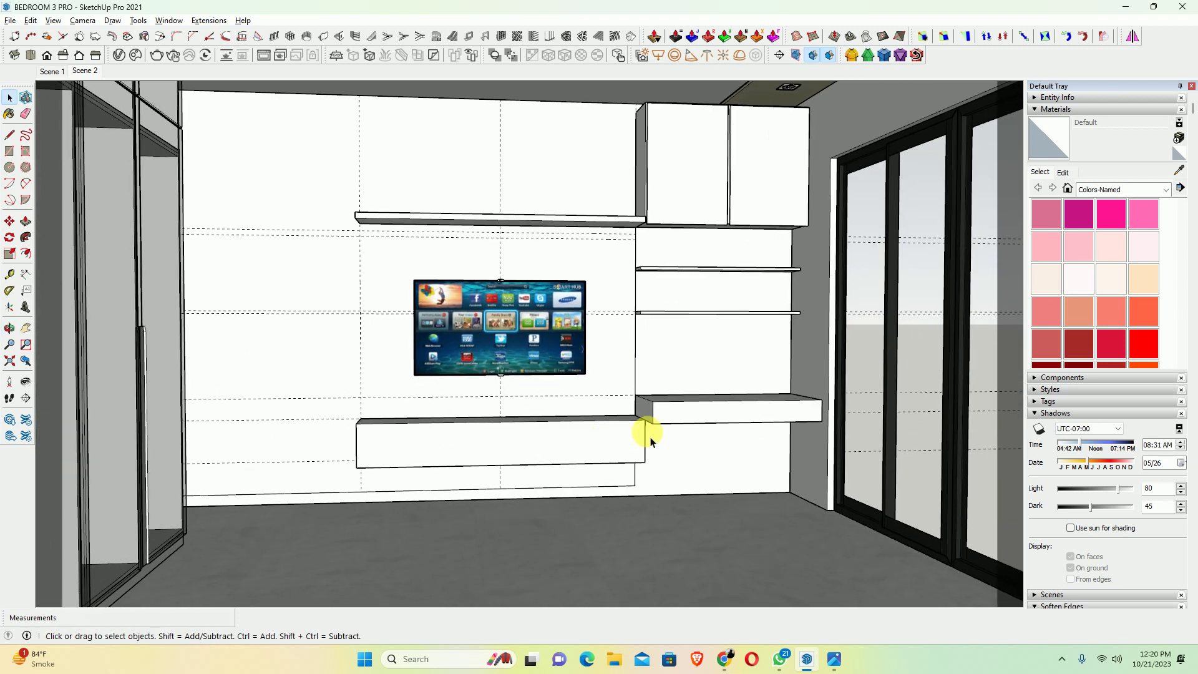
middle_click_drag(644, 428, 569, 433)
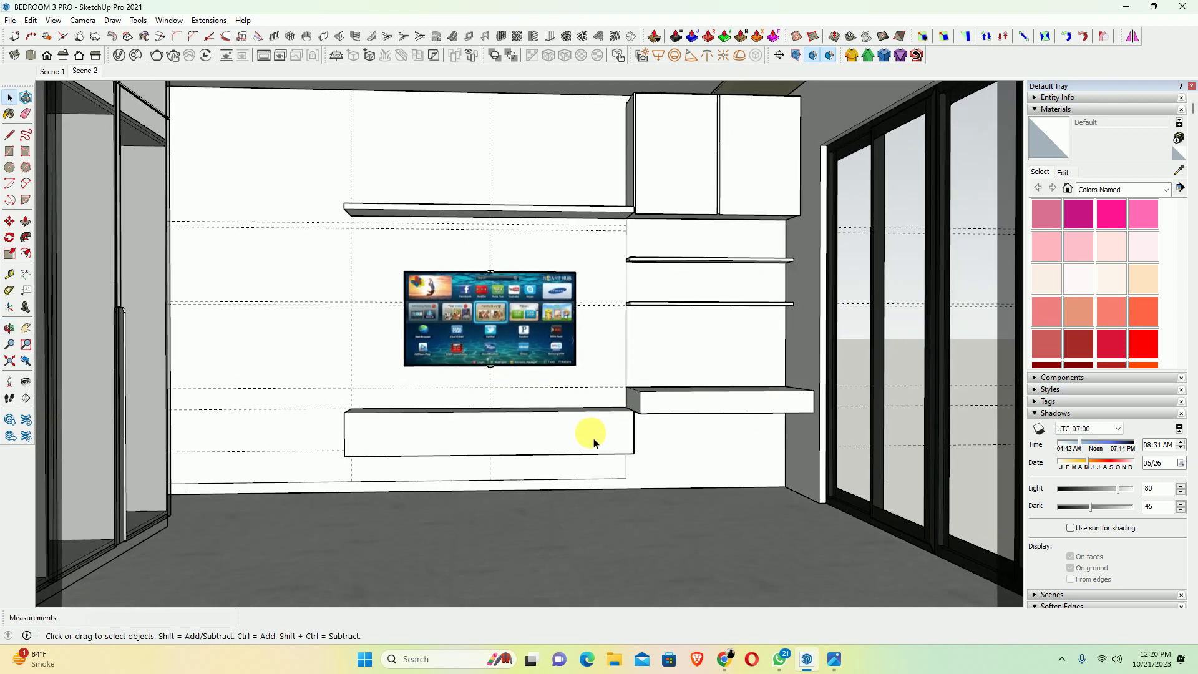
middle_click_drag(633, 381, 686, 545)
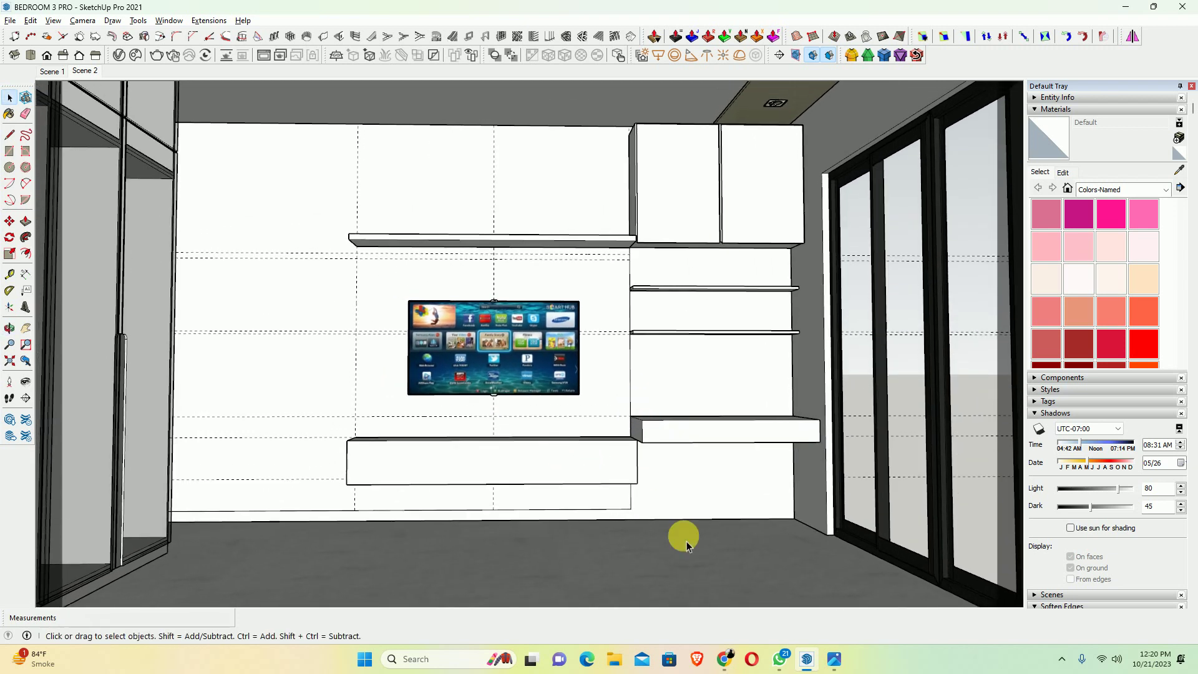
left_click(835, 659)
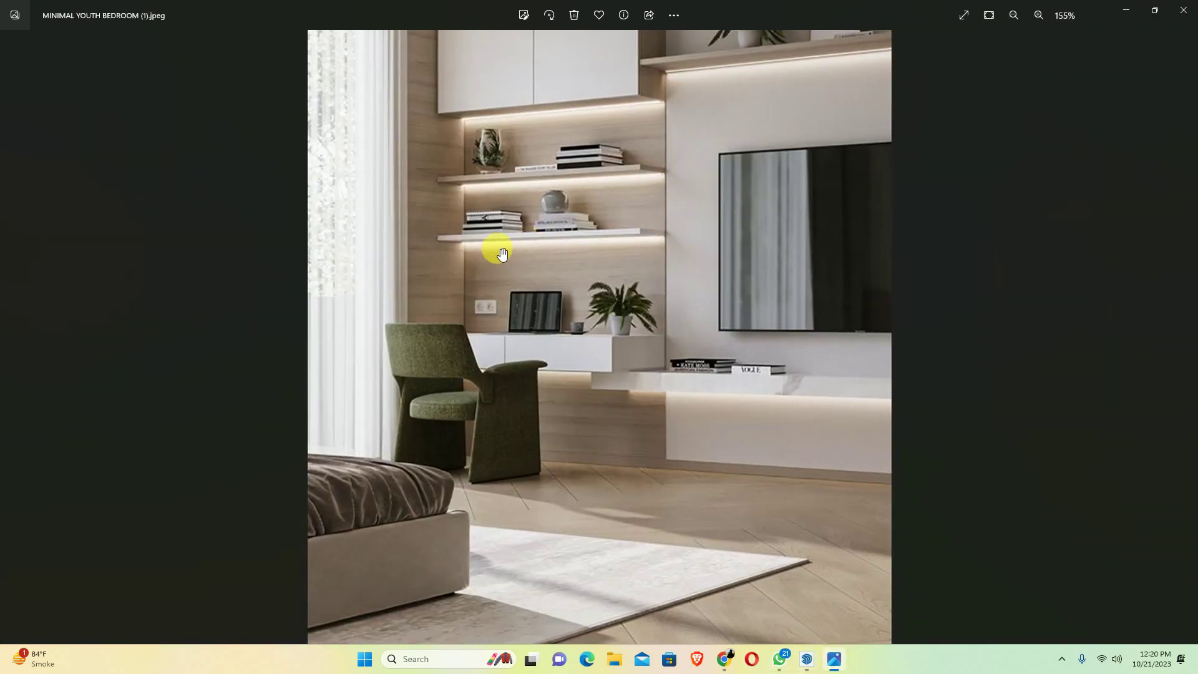
left_click(1127, 8)
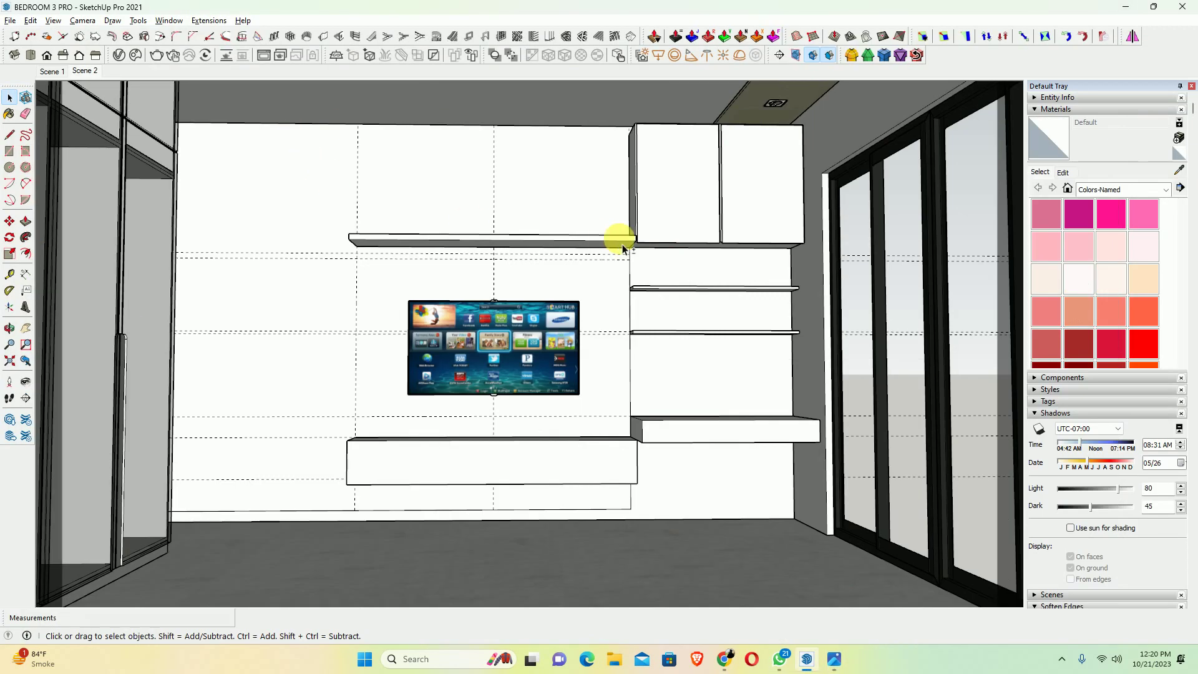
mouse_move(617, 235)
middle_mouse_down()
mouse_move(610, 268)
mouse_move(786, 320)
mouse_move(716, 308)
middle_mouse_up()
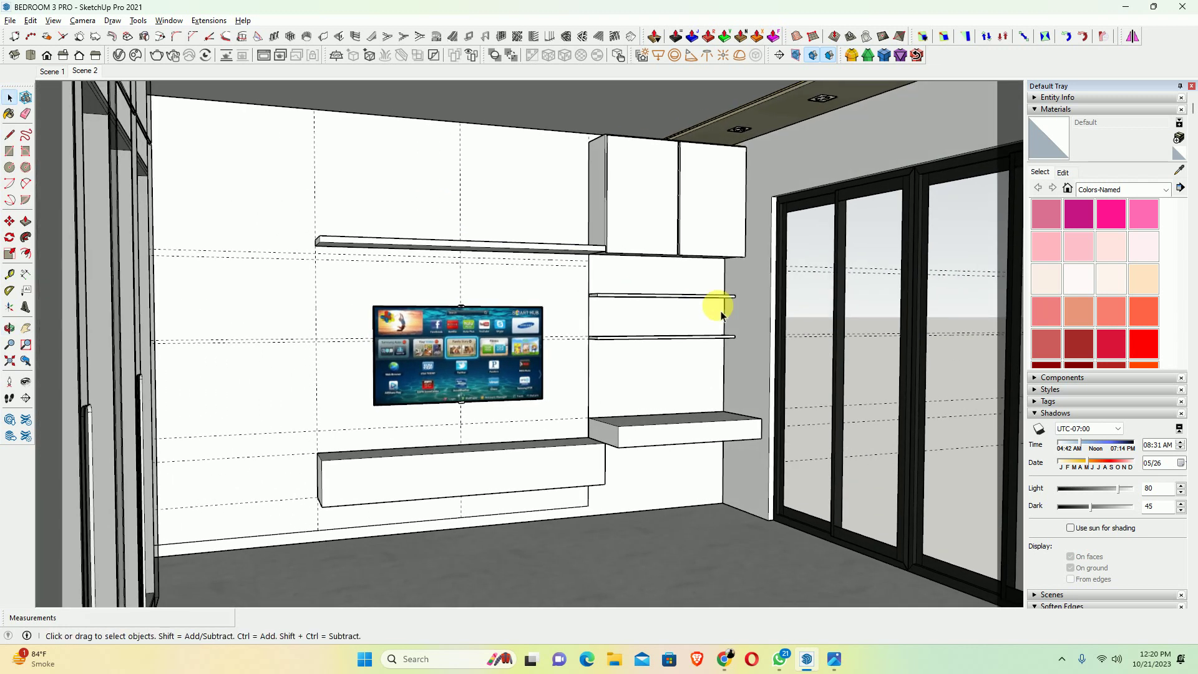
left_click(835, 660)
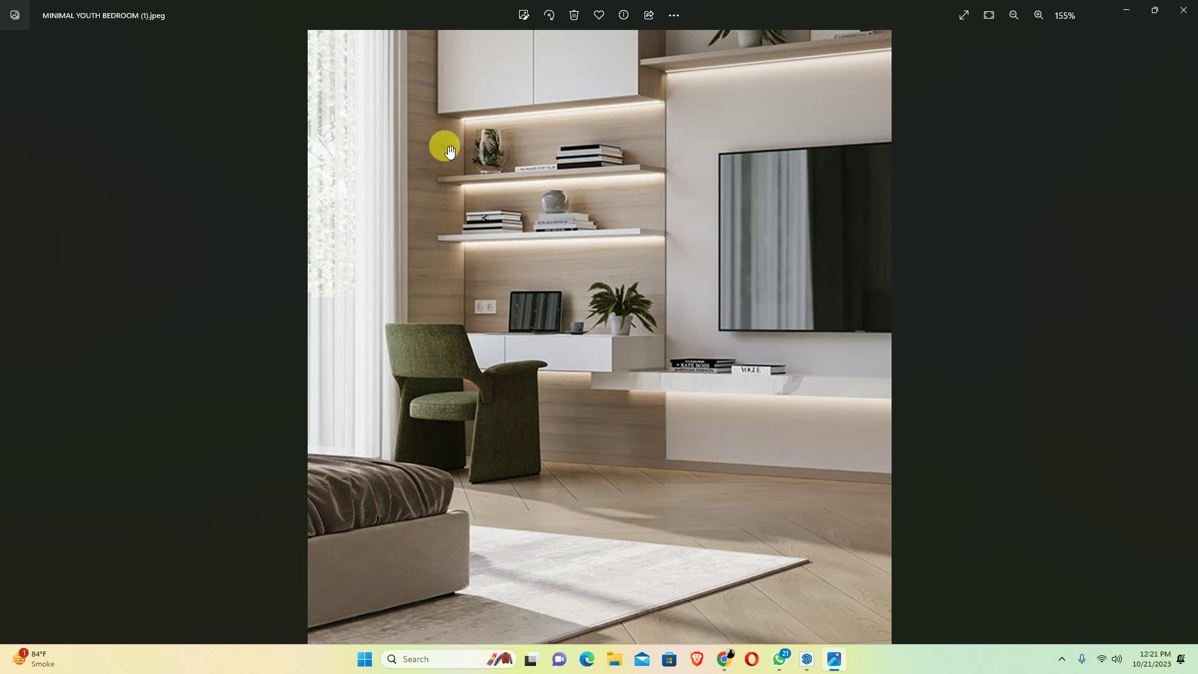
left_click(1125, 15)
Orbit to the door frame corner and push-pull its top face upward
middle_click_drag(776, 280, 717, 276)
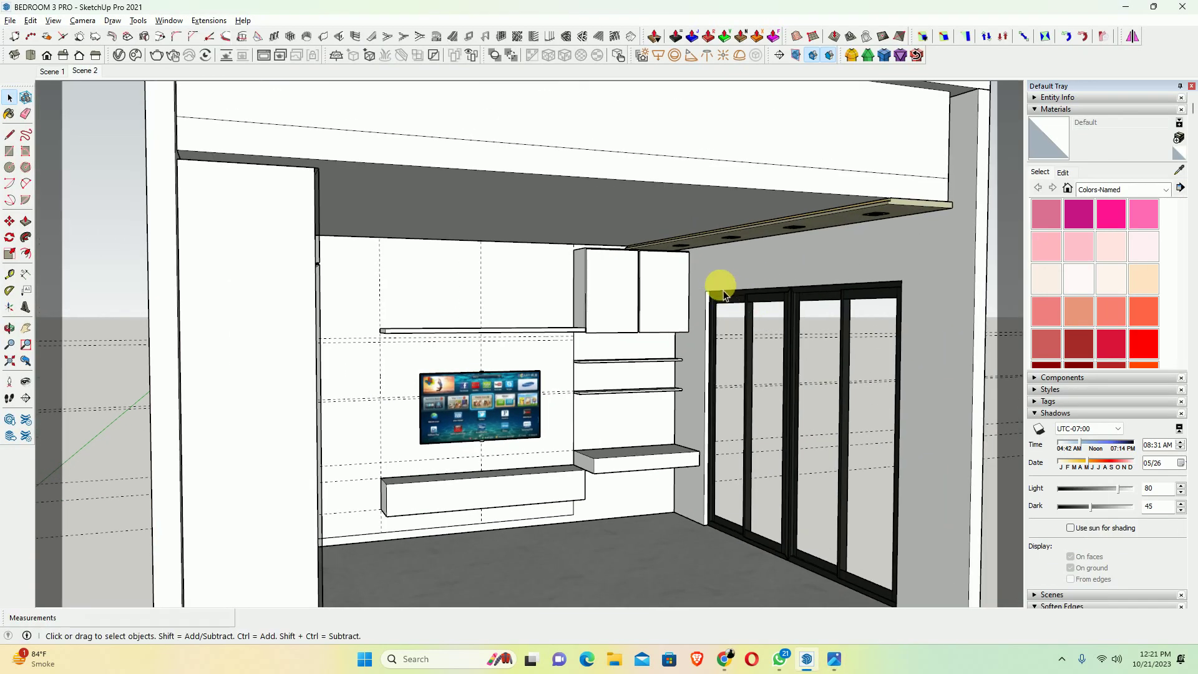
scroll(717, 278, "up", 2)
middle_click_drag(753, 320, 693, 307)
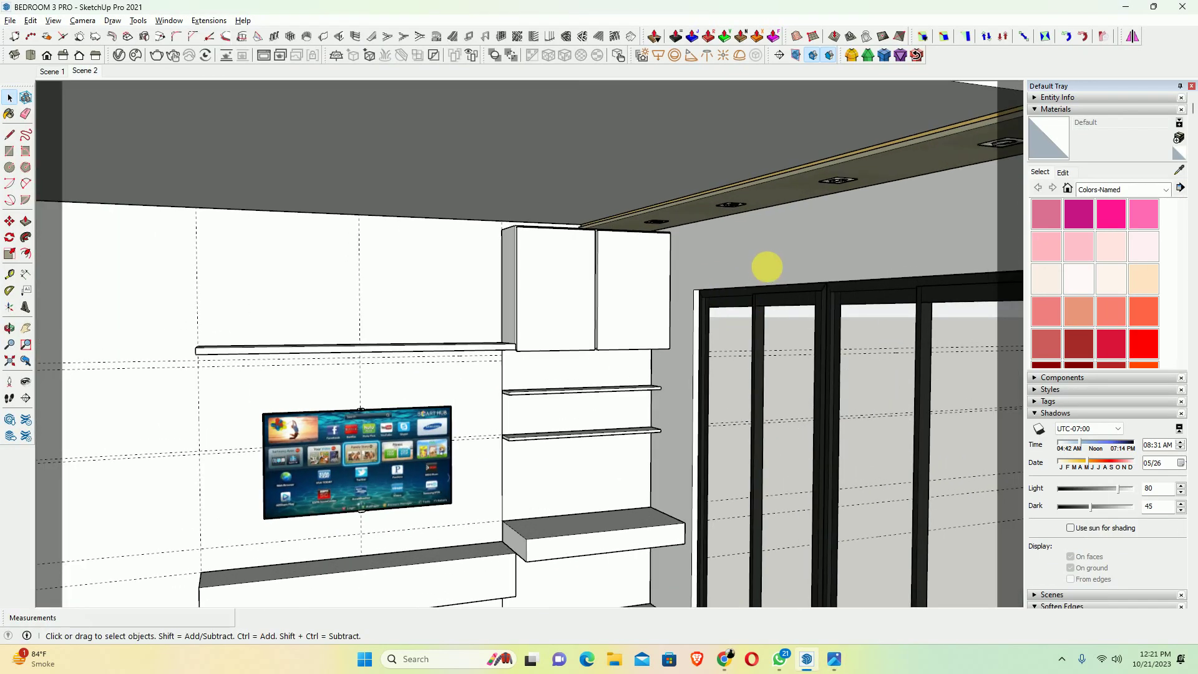
scroll(769, 276, "up", 3)
mouse_move(766, 265)
middle_mouse_down()
mouse_move(669, 305)
mouse_move(636, 270)
middle_mouse_up()
key("p")
mouse_move(679, 325)
left_mouse_down()
mouse_move(683, 223)
mouse_move(614, 314)
left_mouse_up()
scroll(682, 223, "down", 5)
Scale the window frame taller to 1.10 and look over the result
mouse_move(616, 316)
middle_mouse_down()
mouse_move(736, 396)
mouse_move(684, 361)
mouse_move(671, 368)
mouse_move(718, 360)
mouse_move(609, 364)
middle_mouse_up()
key("space")
left_click(684, 362)
key("s")
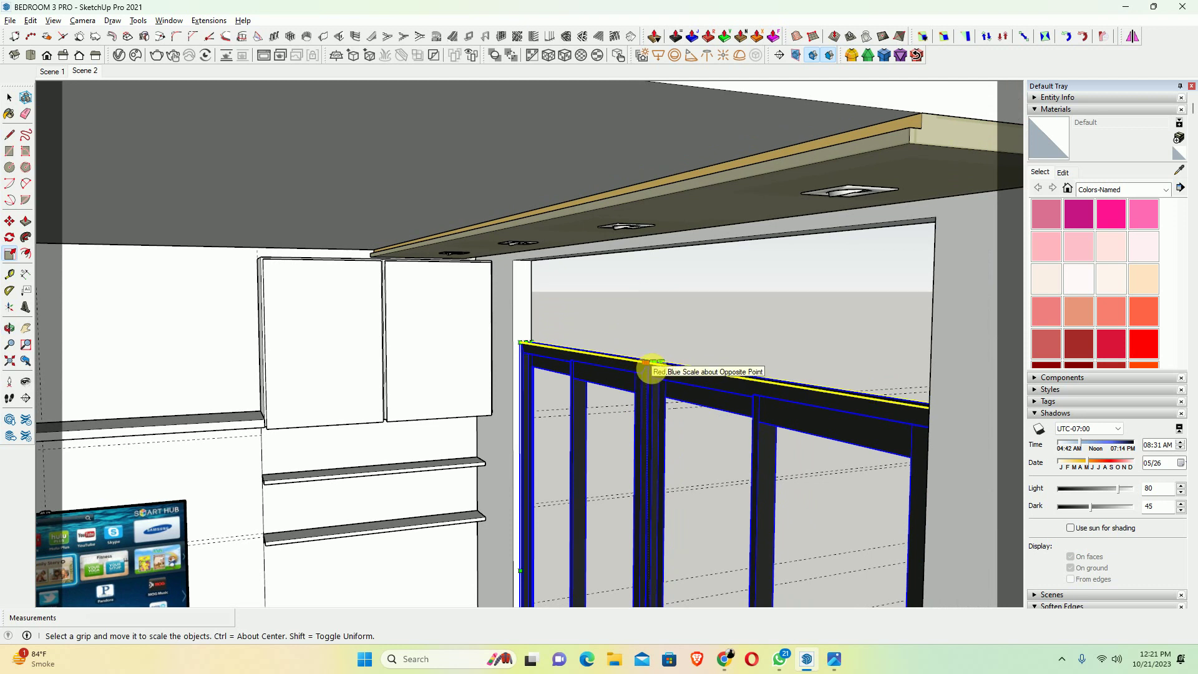
left_click_drag(651, 368, 512, 266)
mouse_move(548, 302)
middle_mouse_down()
mouse_move(564, 294)
mouse_move(882, 360)
mouse_move(759, 284)
mouse_move(714, 230)
mouse_move(652, 254)
mouse_move(671, 264)
mouse_move(744, 245)
mouse_move(727, 236)
mouse_move(701, 342)
mouse_move(757, 299)
middle_mouse_up()
scroll(777, 199, "up", 3)
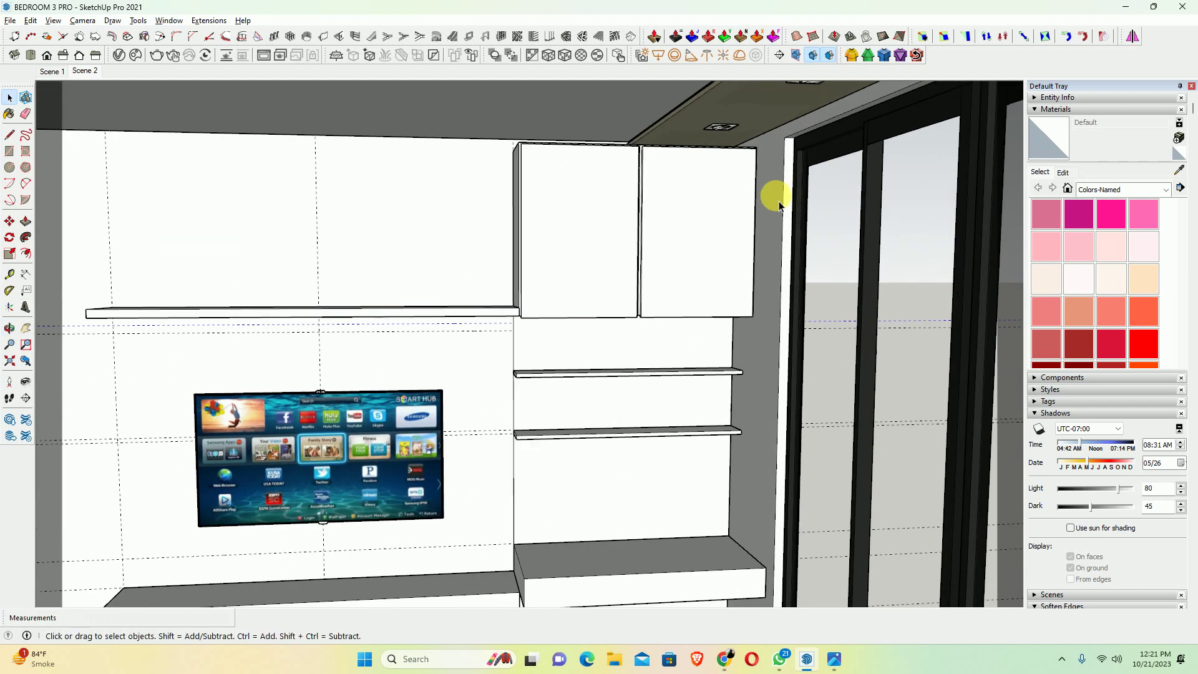
Orbit around the TV wall cabinets, starting and abandoning a line at the wall corner
mouse_move(776, 206)
middle_mouse_down()
mouse_move(762, 153)
mouse_move(779, 182)
mouse_move(832, 205)
mouse_move(716, 171)
mouse_move(679, 203)
mouse_move(644, 270)
mouse_move(722, 302)
middle_mouse_up()
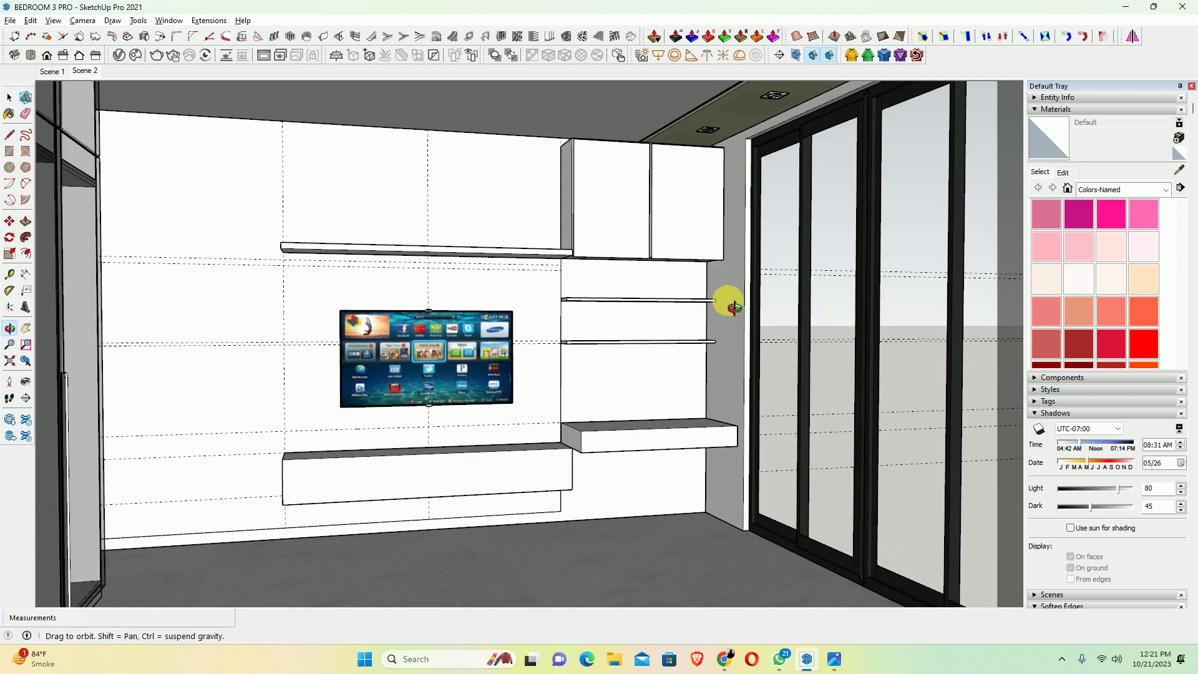
scroll(716, 433, "up", 3)
middle_click_drag(733, 223, 709, 226)
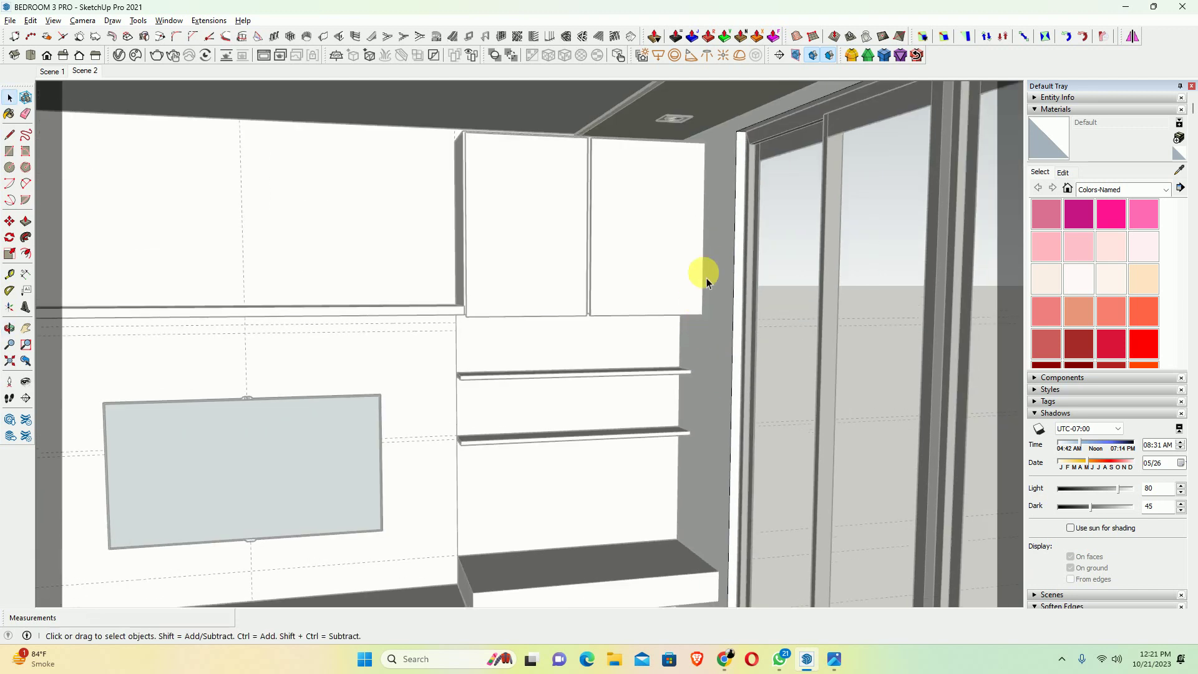
key("l")
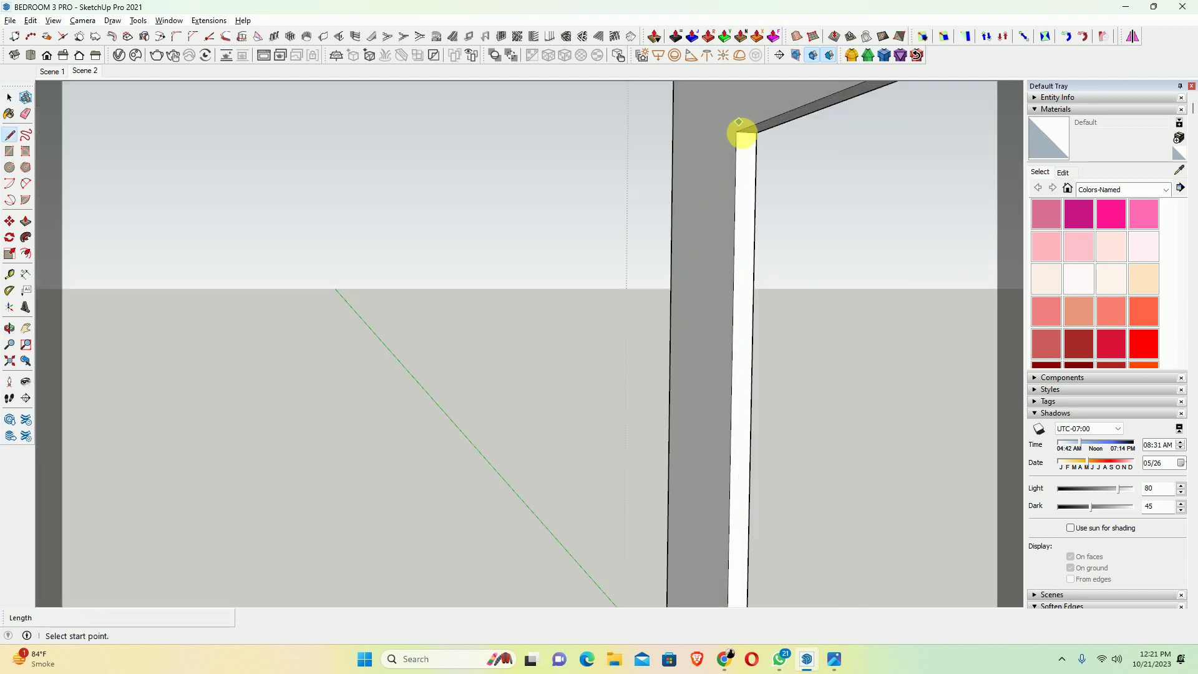
left_click(733, 243)
mouse_move(733, 243)
middle_mouse_down()
mouse_move(716, 235)
mouse_move(731, 202)
mouse_move(704, 340)
mouse_move(658, 152)
middle_mouse_up()
key("space")
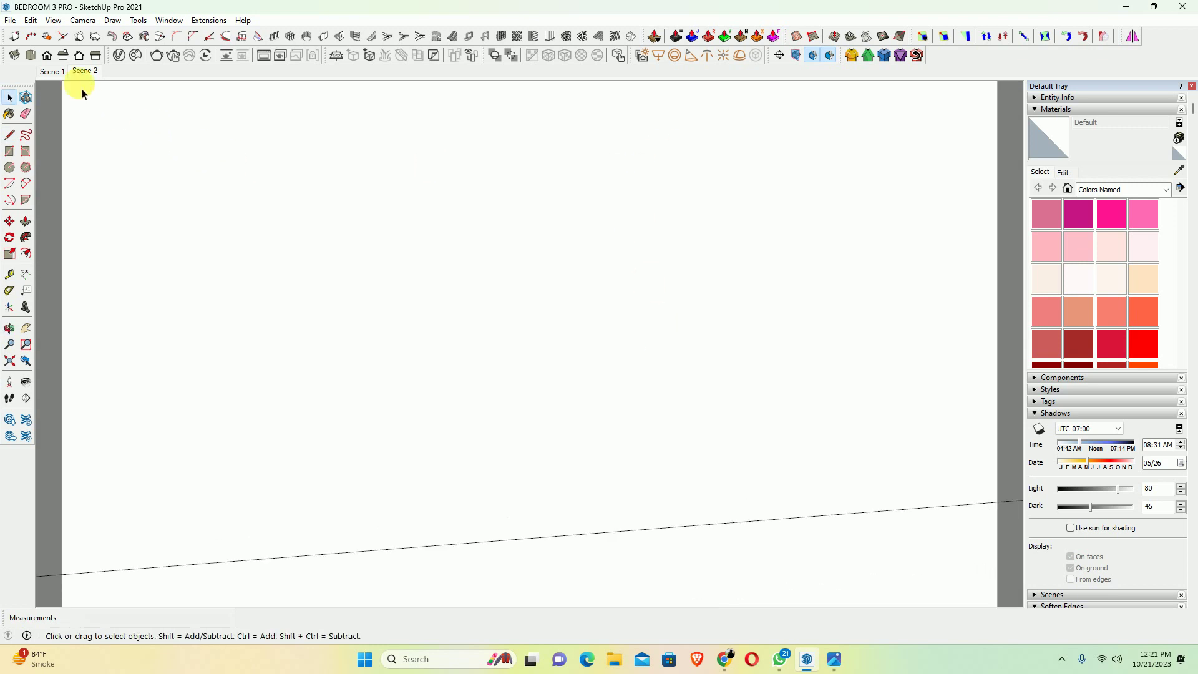
Switch to Scene 2 and widen into a perspective showing the left wall and floor
left_click(52, 71)
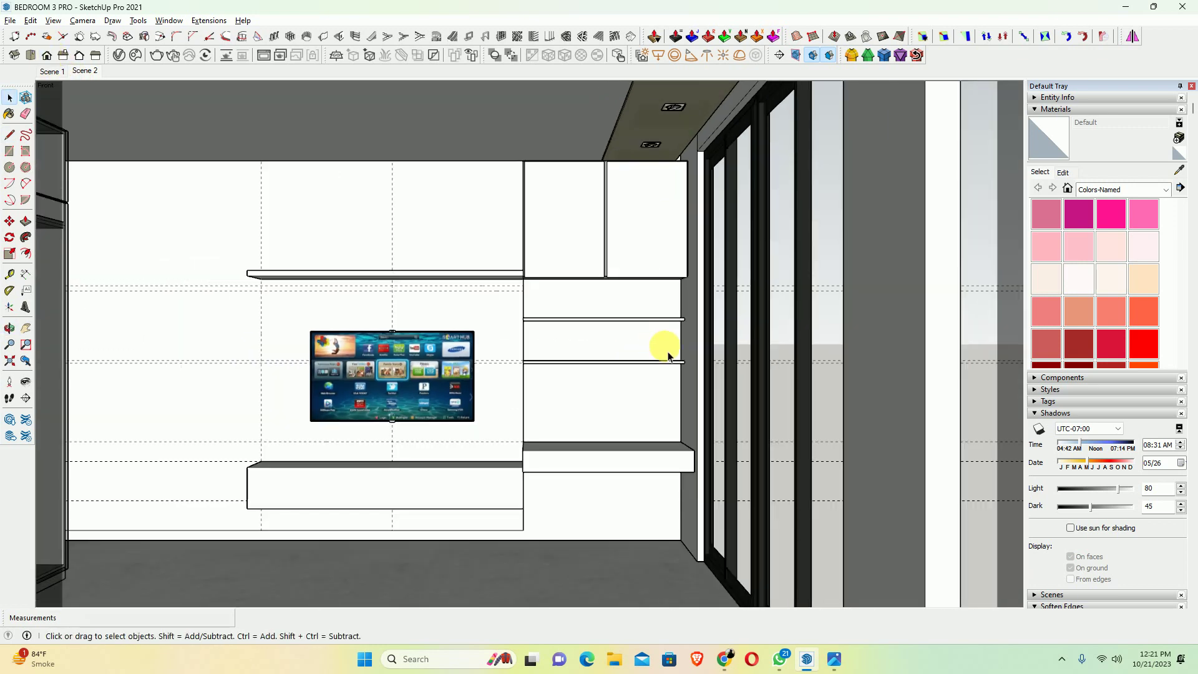
middle_click_drag(667, 355, 717, 409)
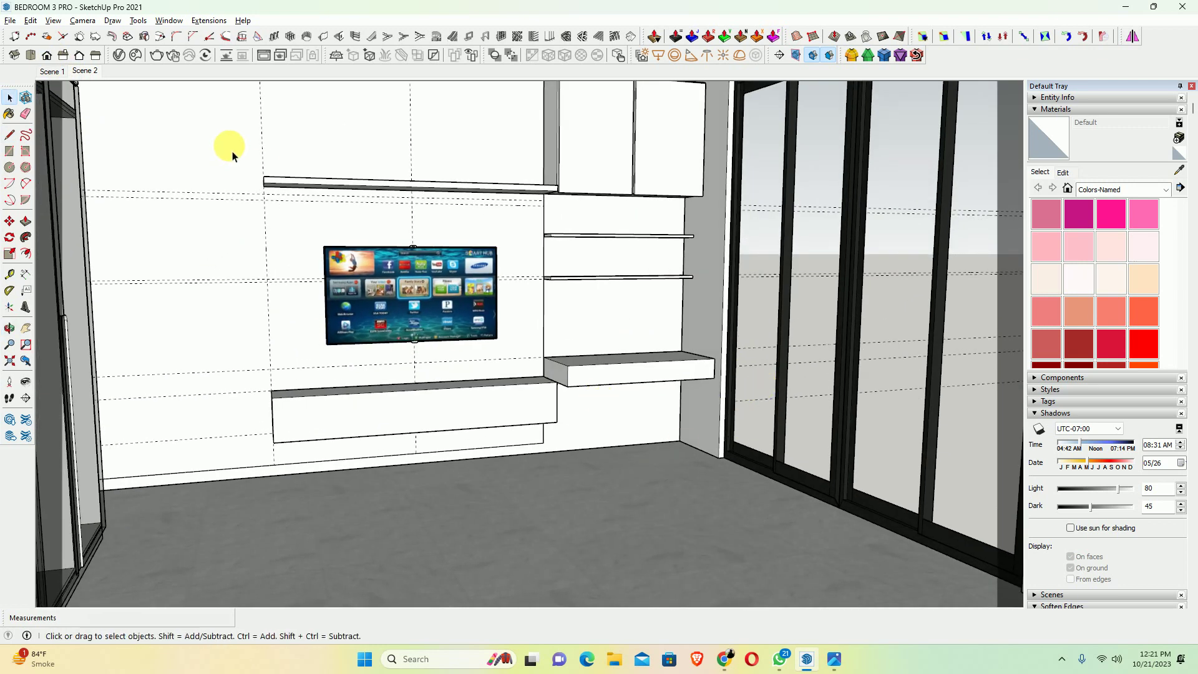
mouse_move(315, 167)
middle_mouse_down()
mouse_move(615, 193)
mouse_move(656, 223)
middle_mouse_up()
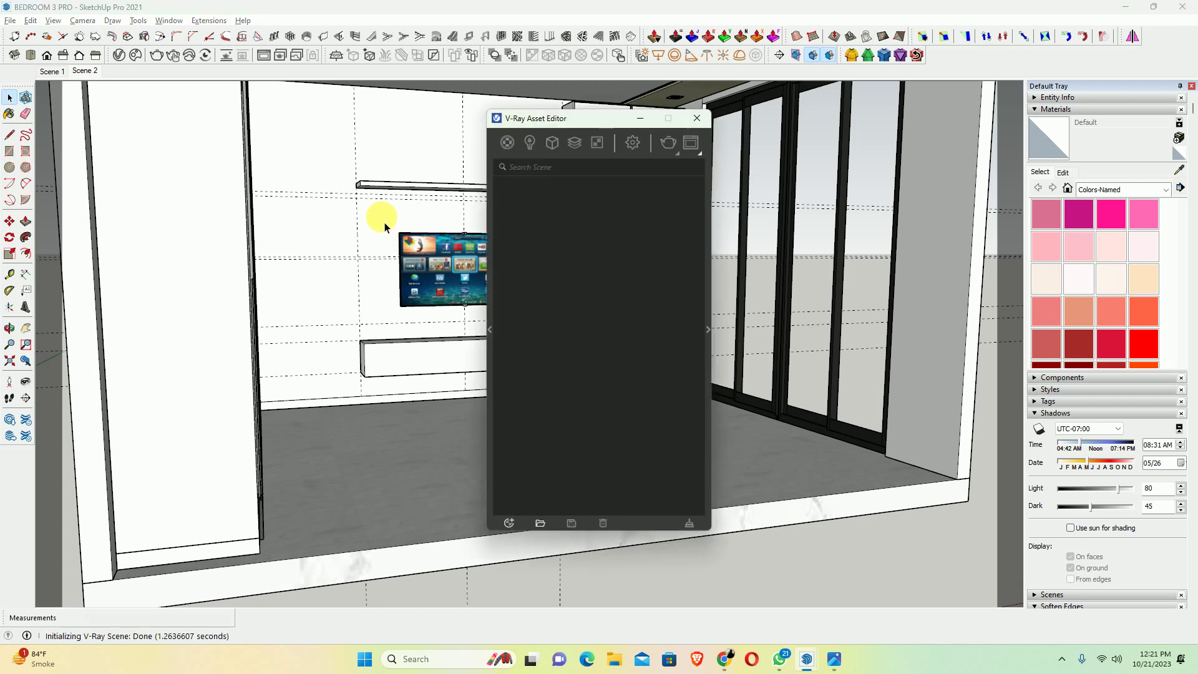
Browse the V-Ray library's Wood & Laminate category for a laminate material
left_click(488, 329)
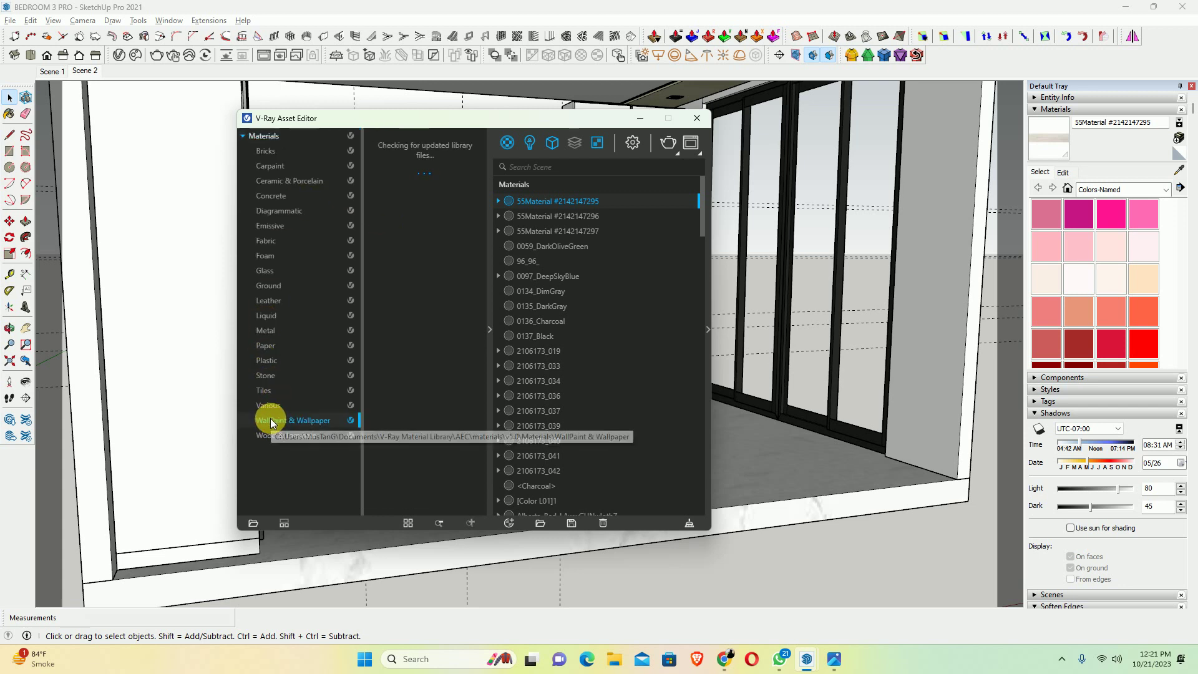
left_click(267, 436)
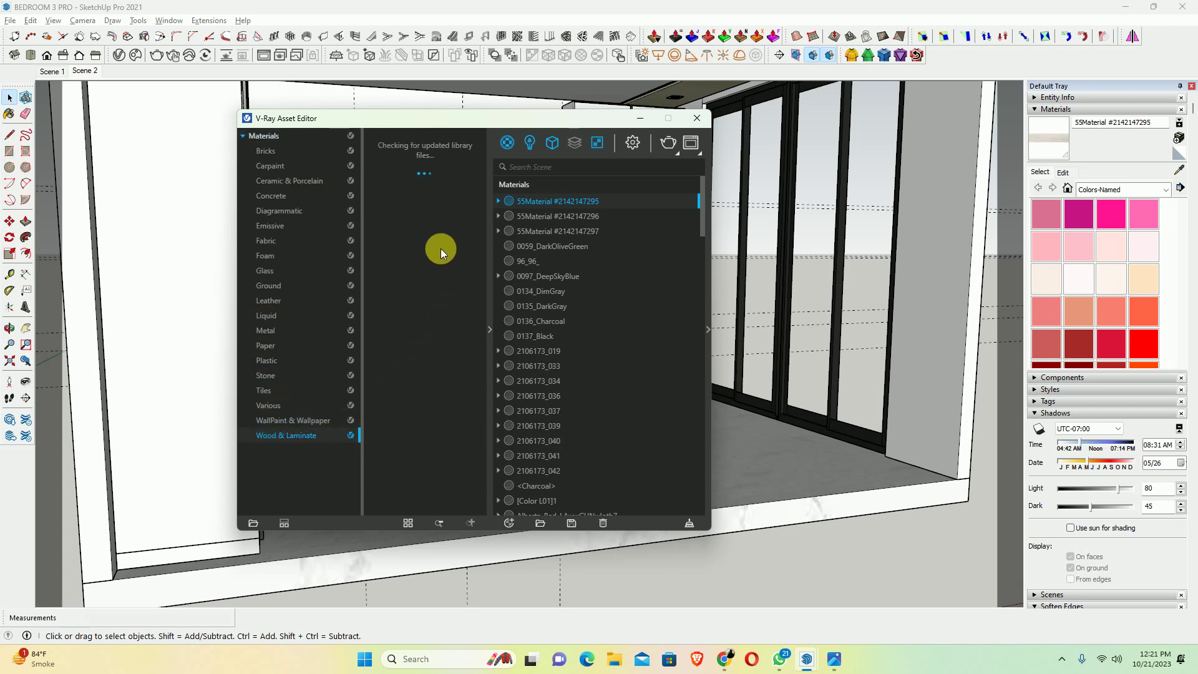
scroll(433, 257, "down", 2)
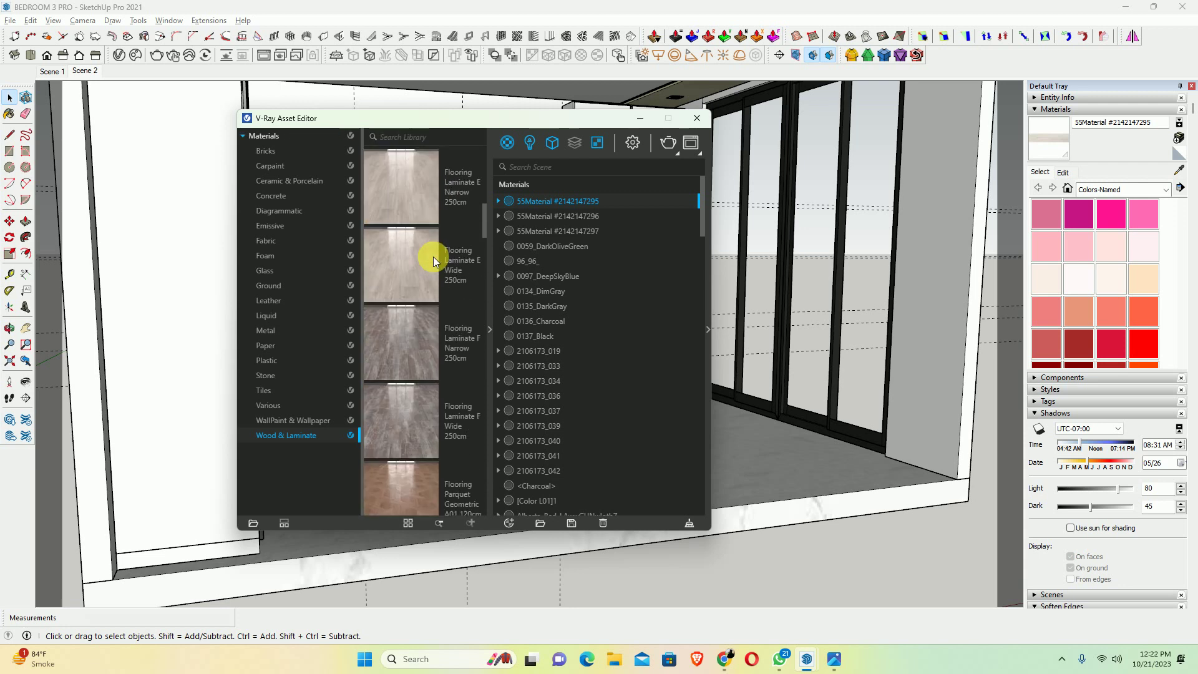
scroll(433, 257, "down", 3)
scroll(421, 274, "up", 3)
scroll(421, 275, "up", 3)
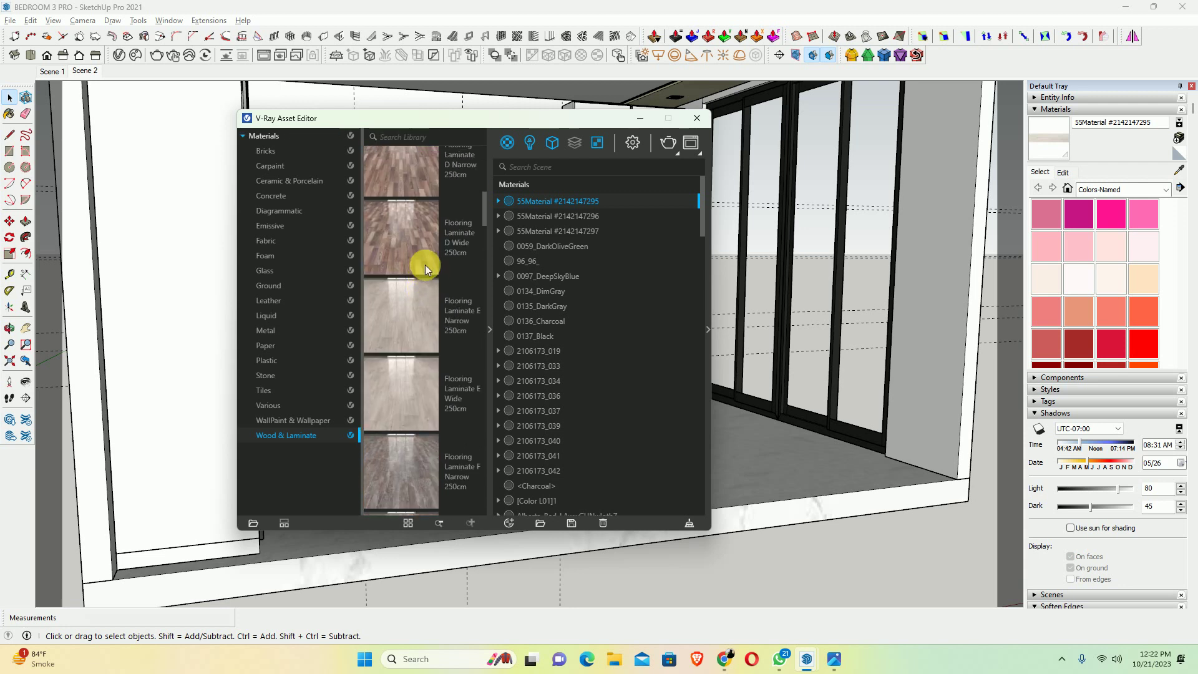
scroll(424, 264, "down", 3)
scroll(403, 233, "down", 2)
scroll(399, 219, "up", 4)
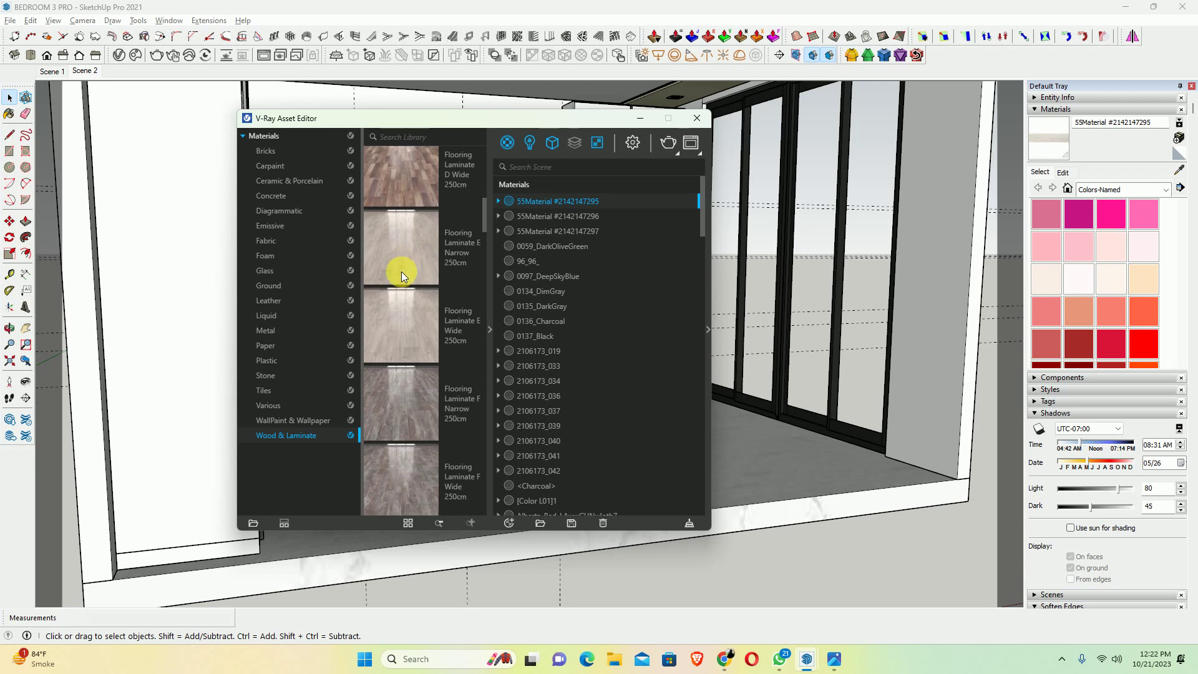
scroll(400, 281, "down", 2)
scroll(399, 287, "down", 2)
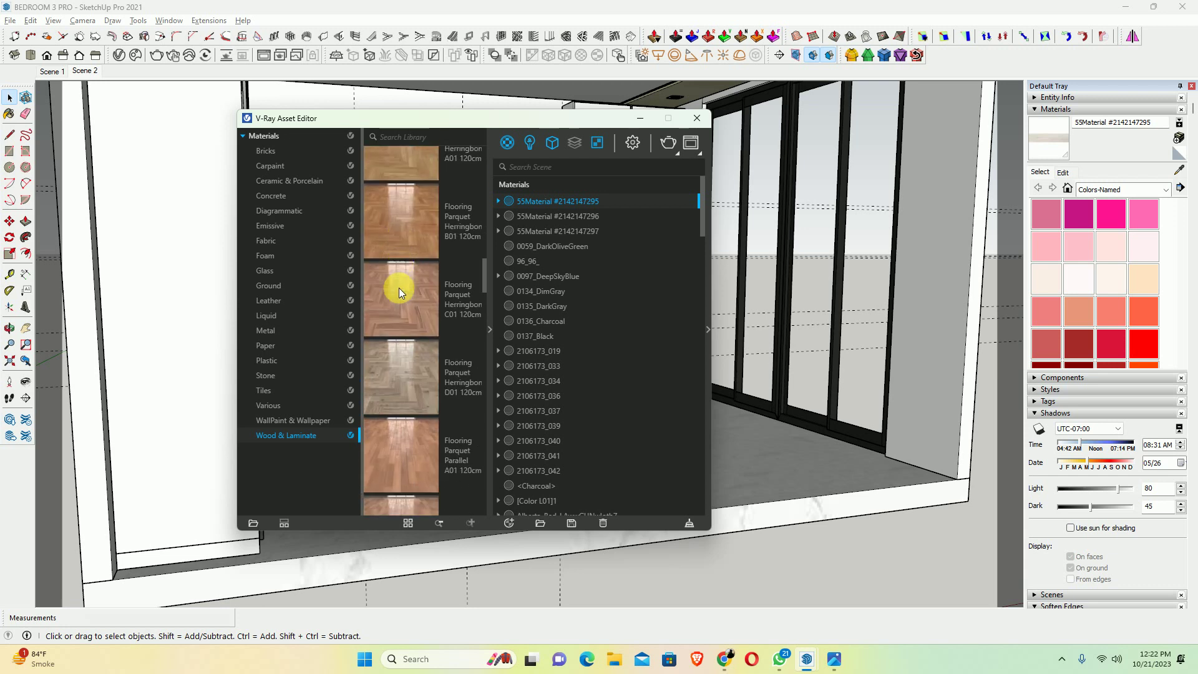
scroll(399, 287, "down", 1)
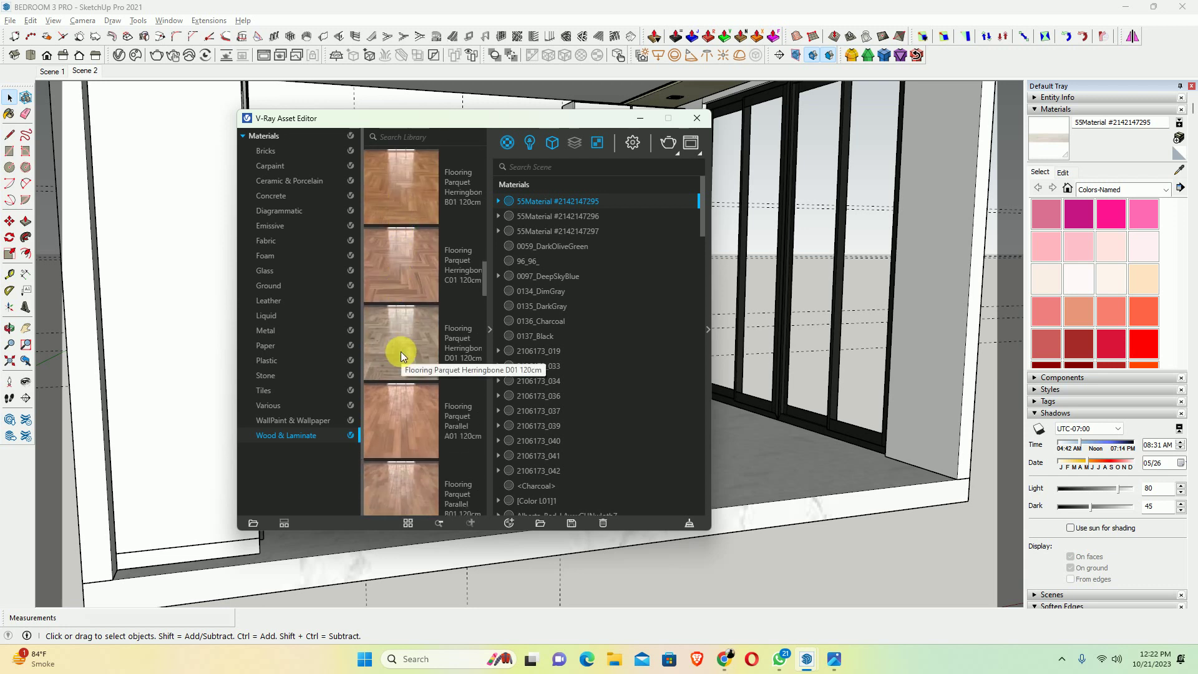
scroll(401, 349, "down", 3)
scroll(399, 343, "down", 3)
scroll(396, 323, "down", 2)
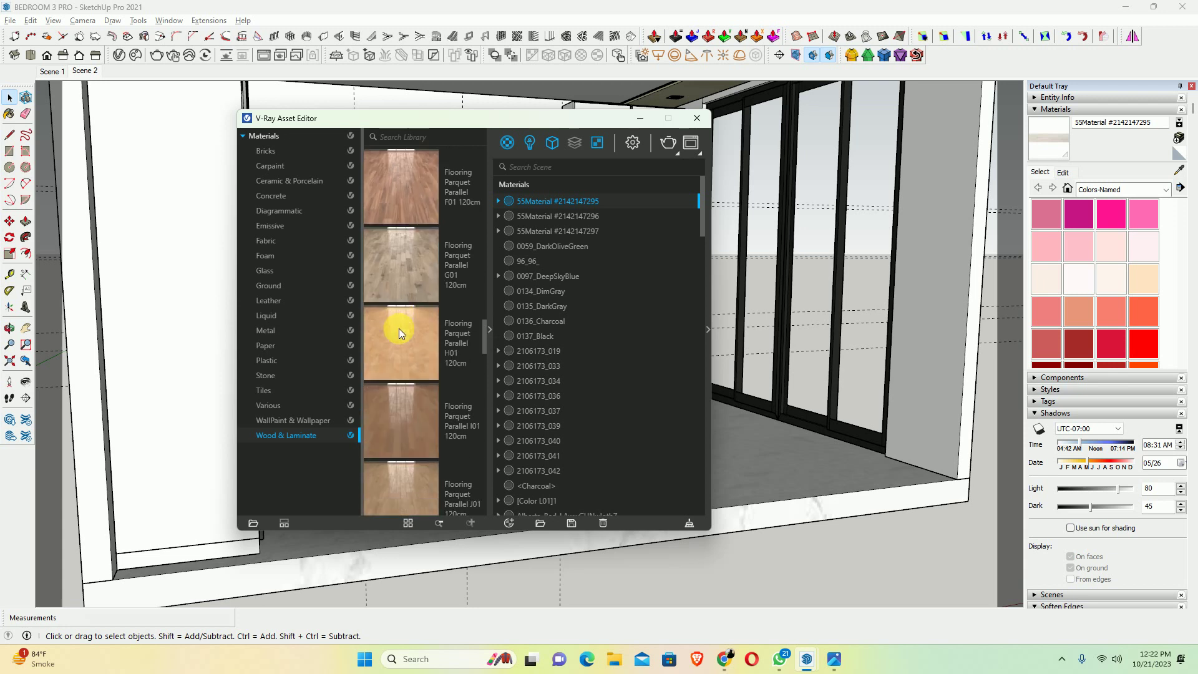
scroll(398, 328, "down", 3)
scroll(399, 327, "down", 3)
scroll(403, 326, "down", 2)
scroll(416, 323, "down", 2)
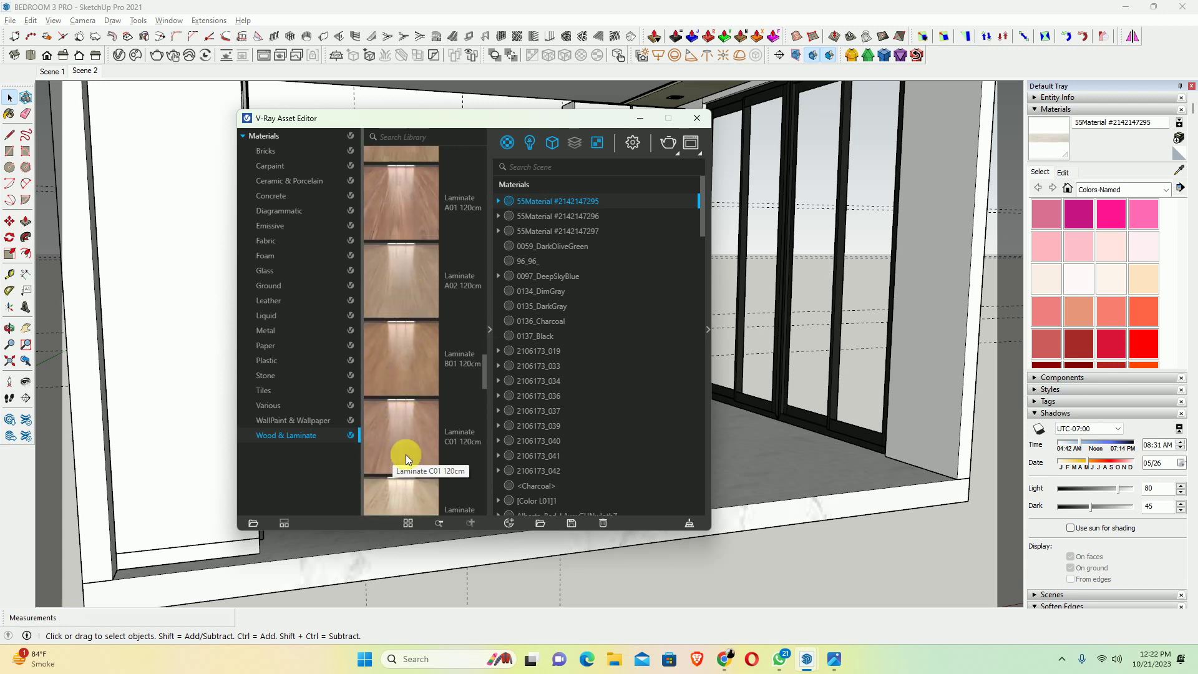
Compare against the bedroom reference photo, add Laminate A02 120cm to scene materials, close the editor
left_click(833, 659)
left_click(817, 664)
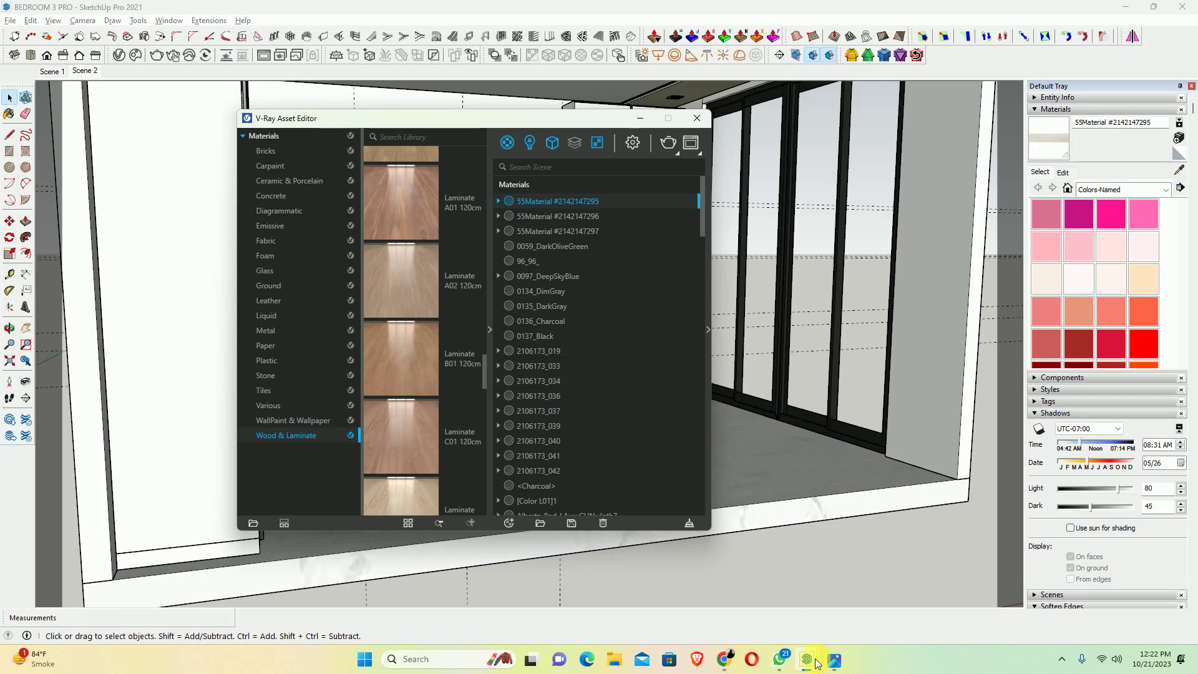
left_click_drag(431, 312, 582, 305)
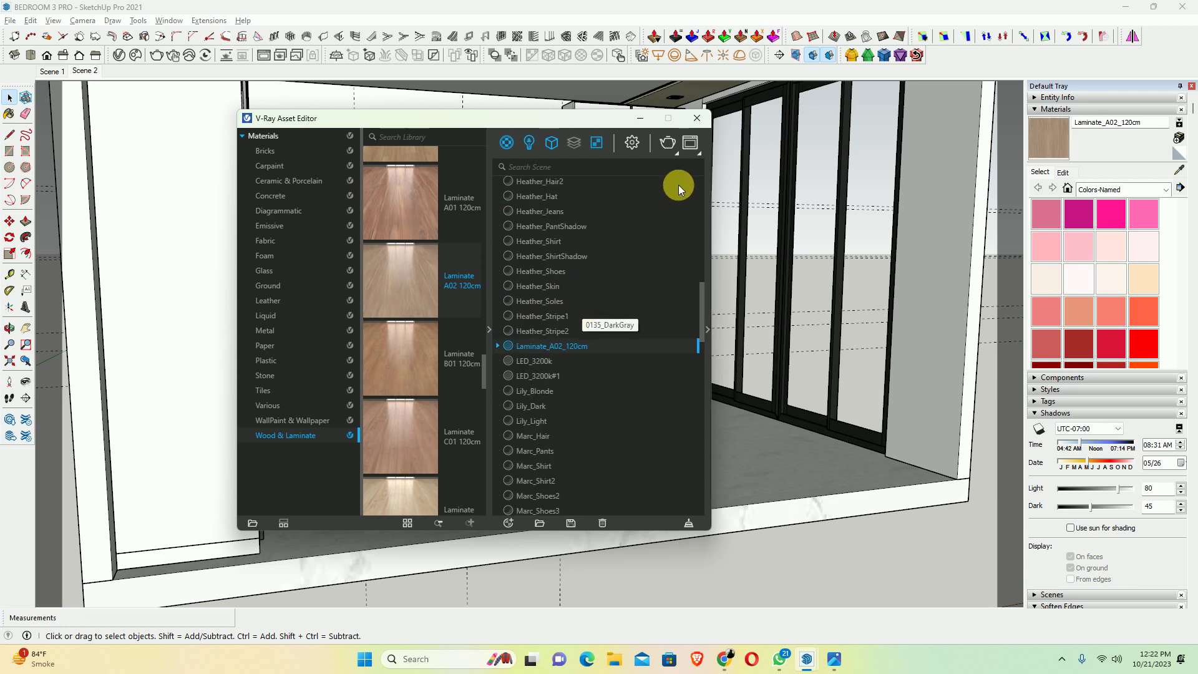
left_click(696, 118)
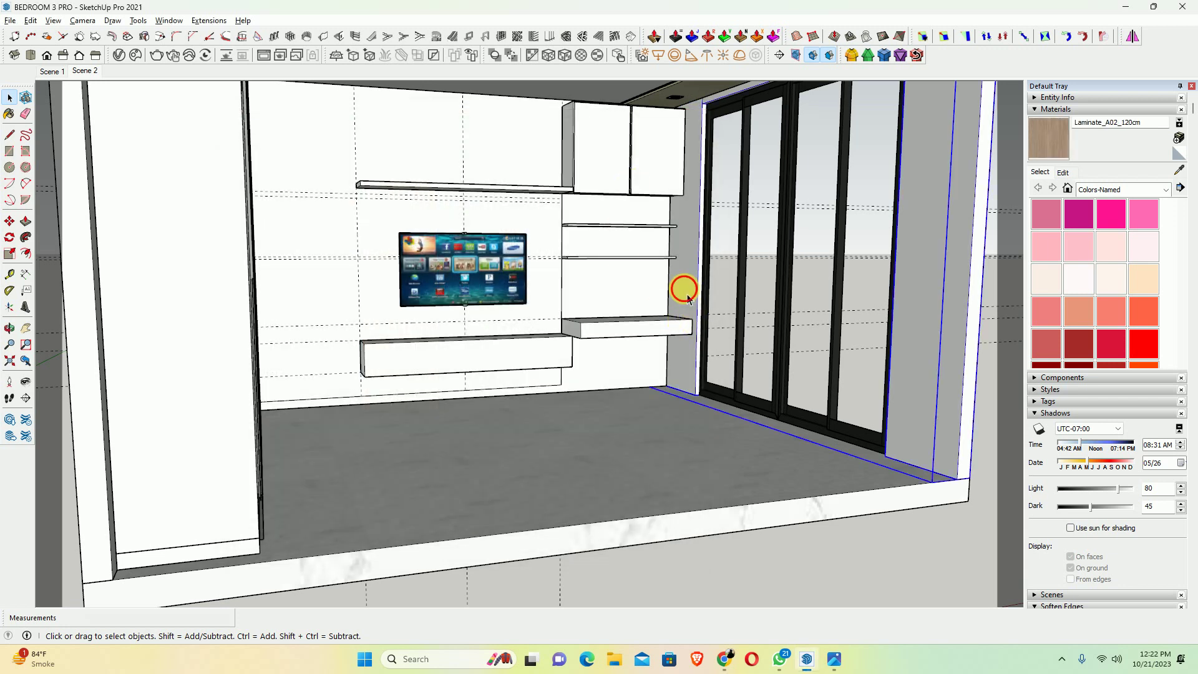
Paint the wall strip with Laminate A02 and check it against the reference photo
scroll(685, 286, "up", 5)
left_click(1038, 126)
left_click(687, 196)
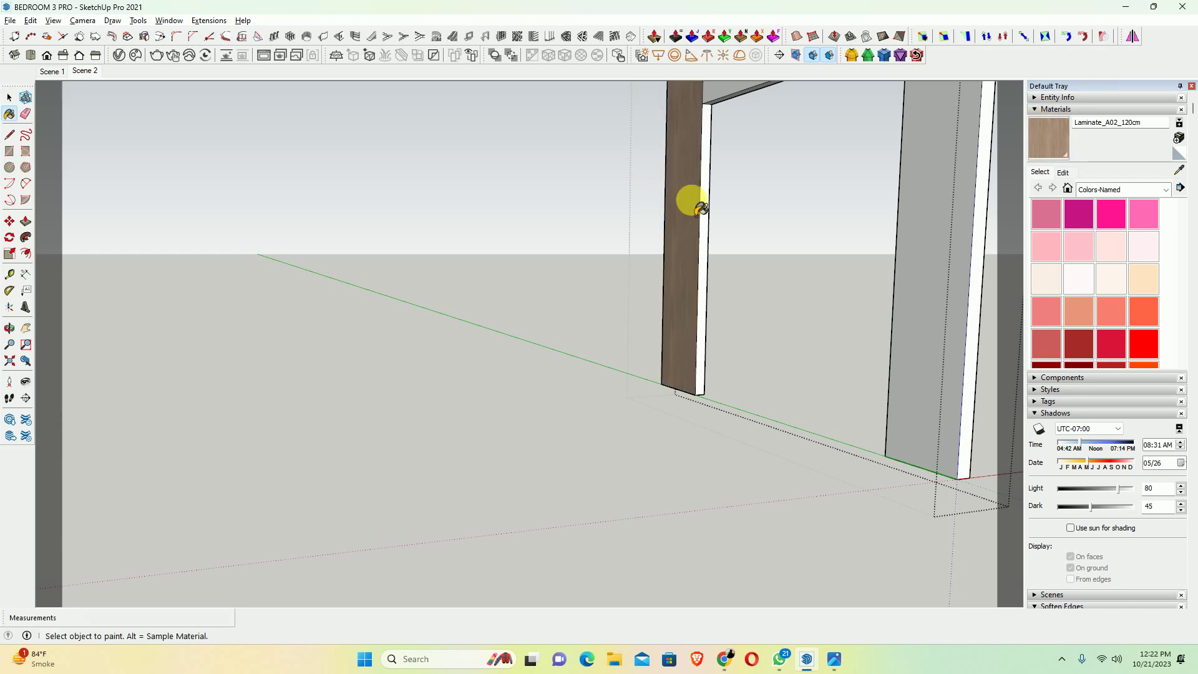
scroll(684, 231, "up", 3)
mouse_move(684, 230)
middle_mouse_down()
mouse_move(987, 251)
mouse_move(721, 369)
middle_mouse_up()
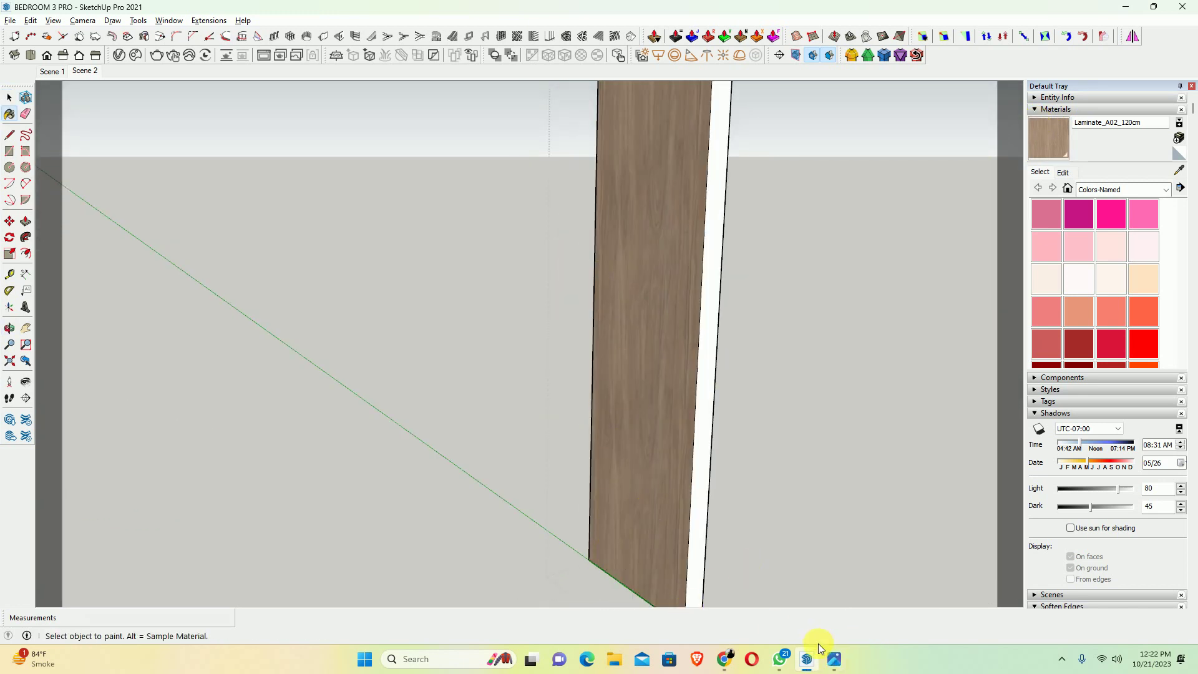
left_click(831, 658)
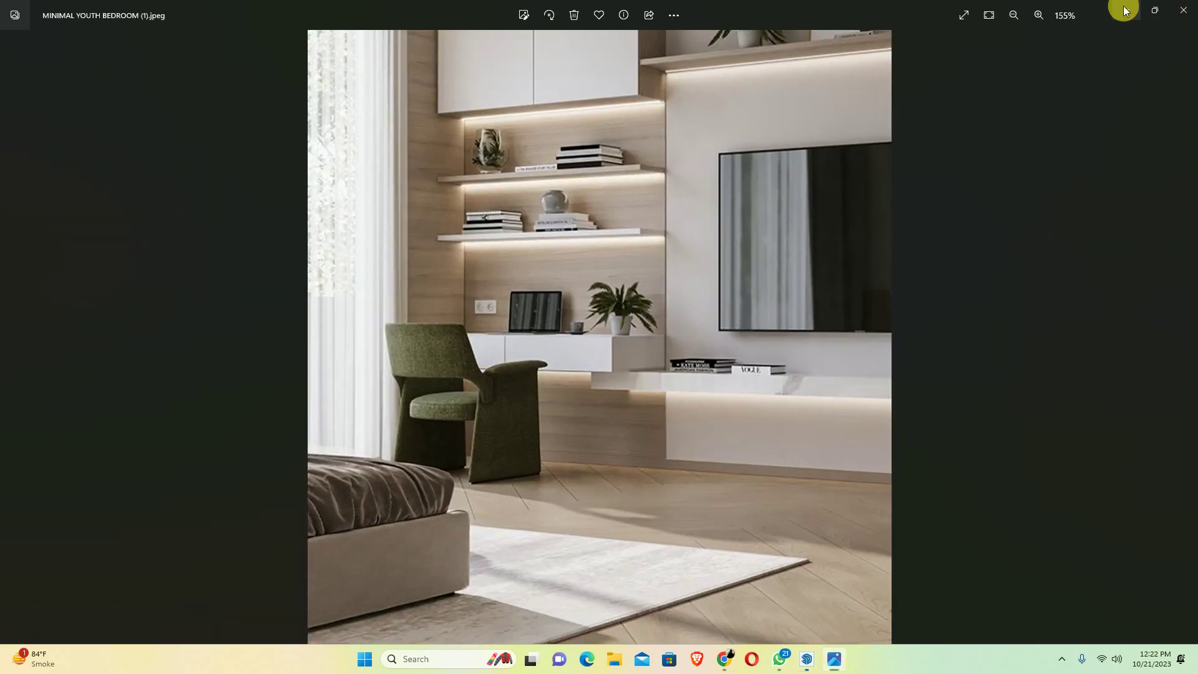
left_click(1173, 12)
Rotate the strip's wood texture 90°, slide it down along the strip, and confirm positioning
right_click(664, 312)
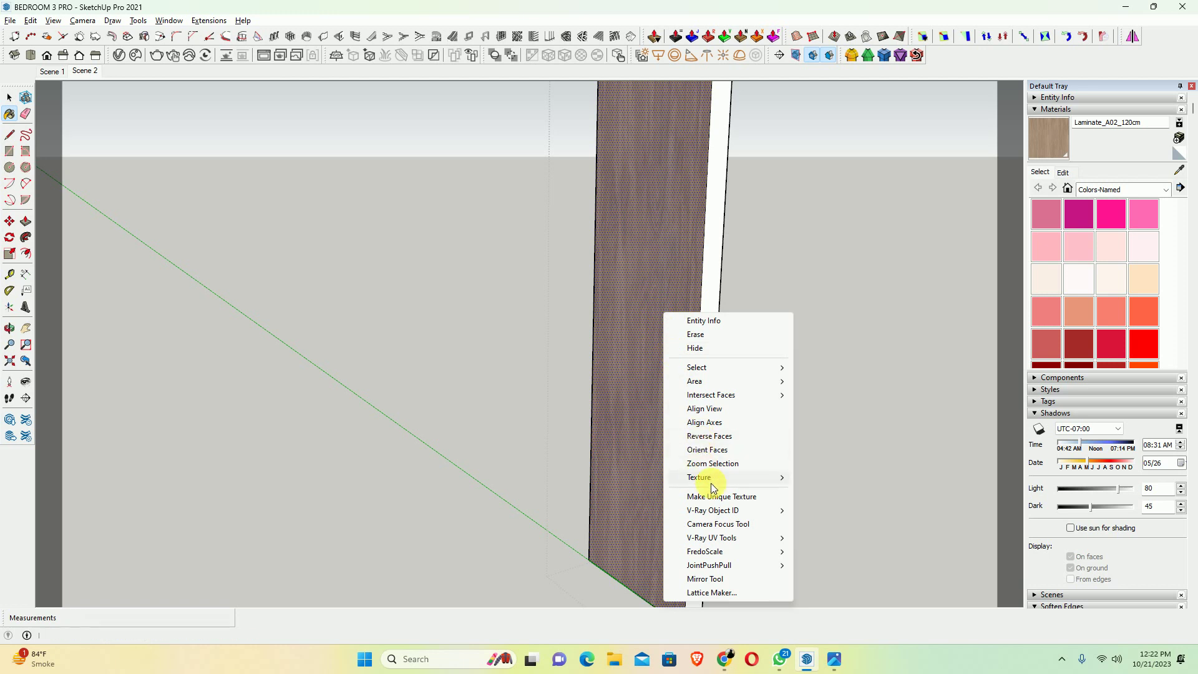
left_click(863, 481)
scroll(639, 373, "down", 2)
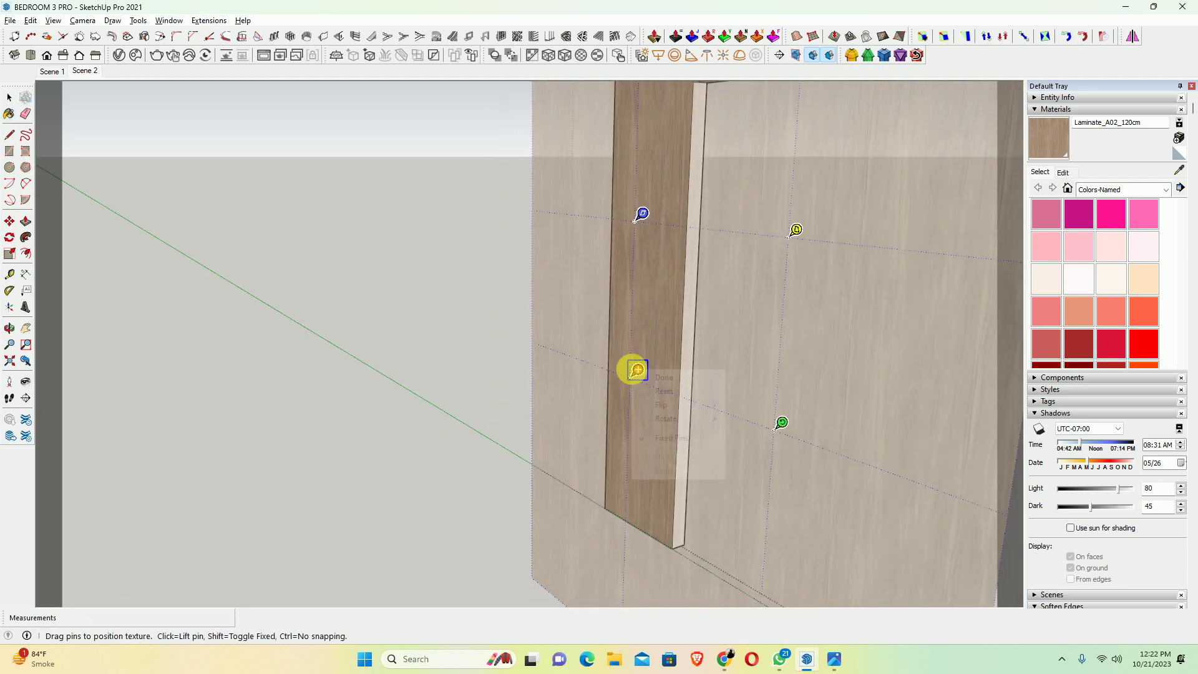
right_click(637, 371)
mouse_move(665, 418)
left_click(769, 417)
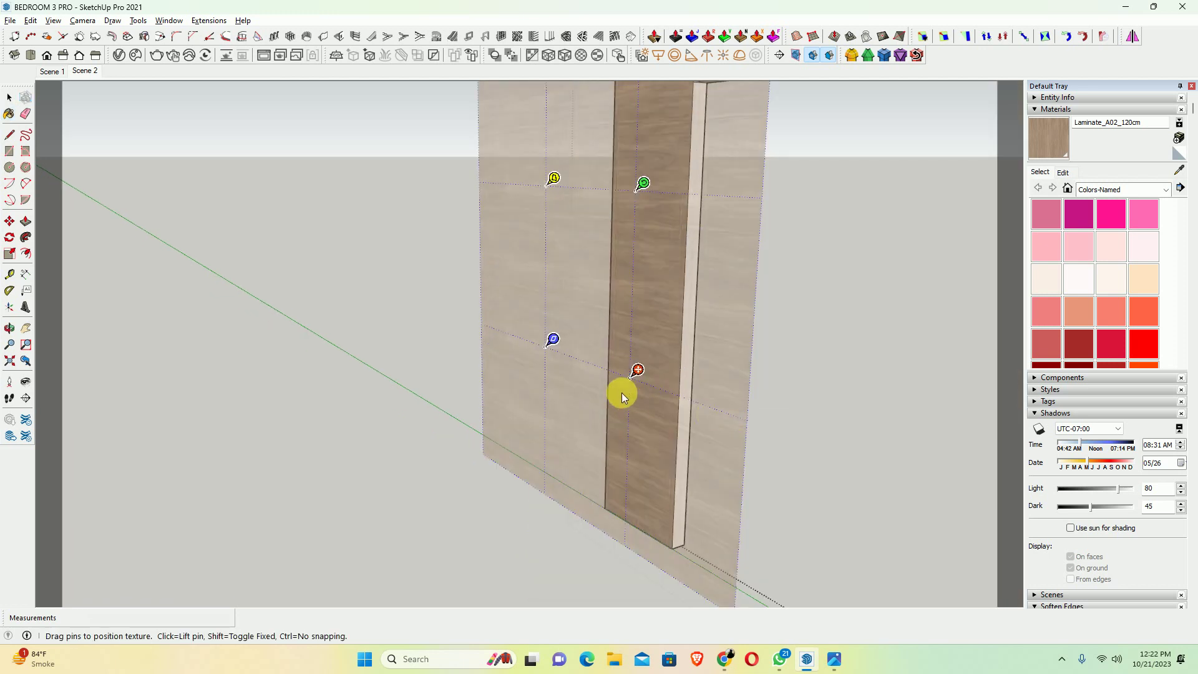
left_click_drag(642, 384, 680, 549)
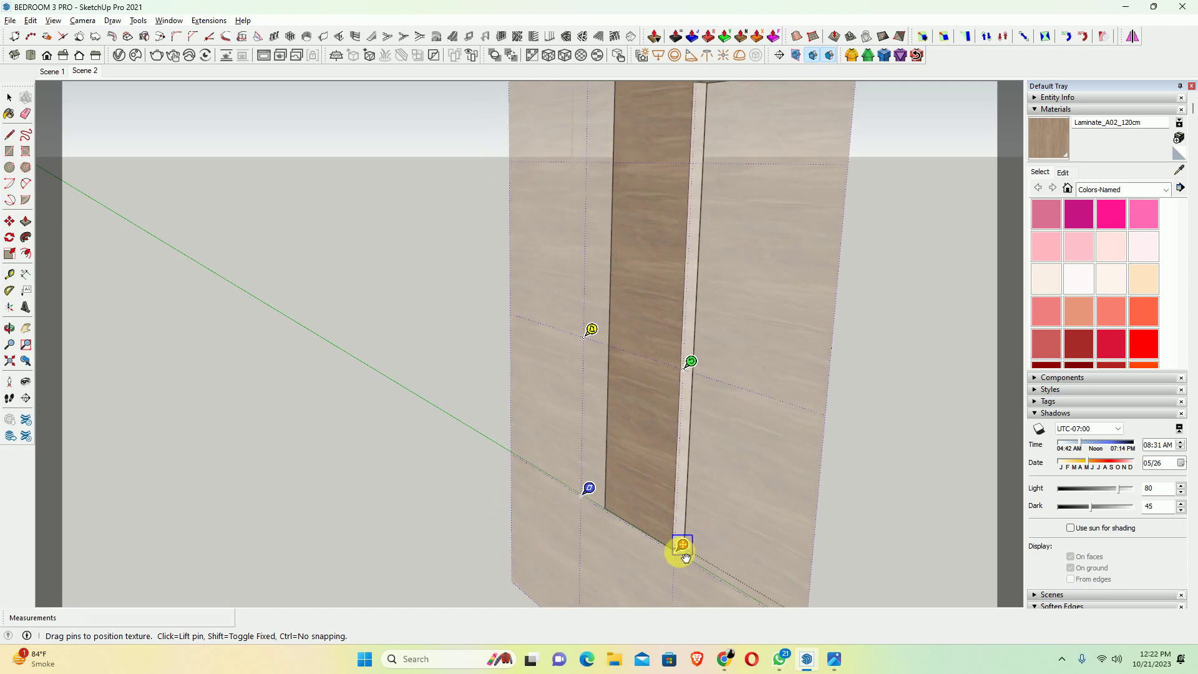
right_click(660, 433)
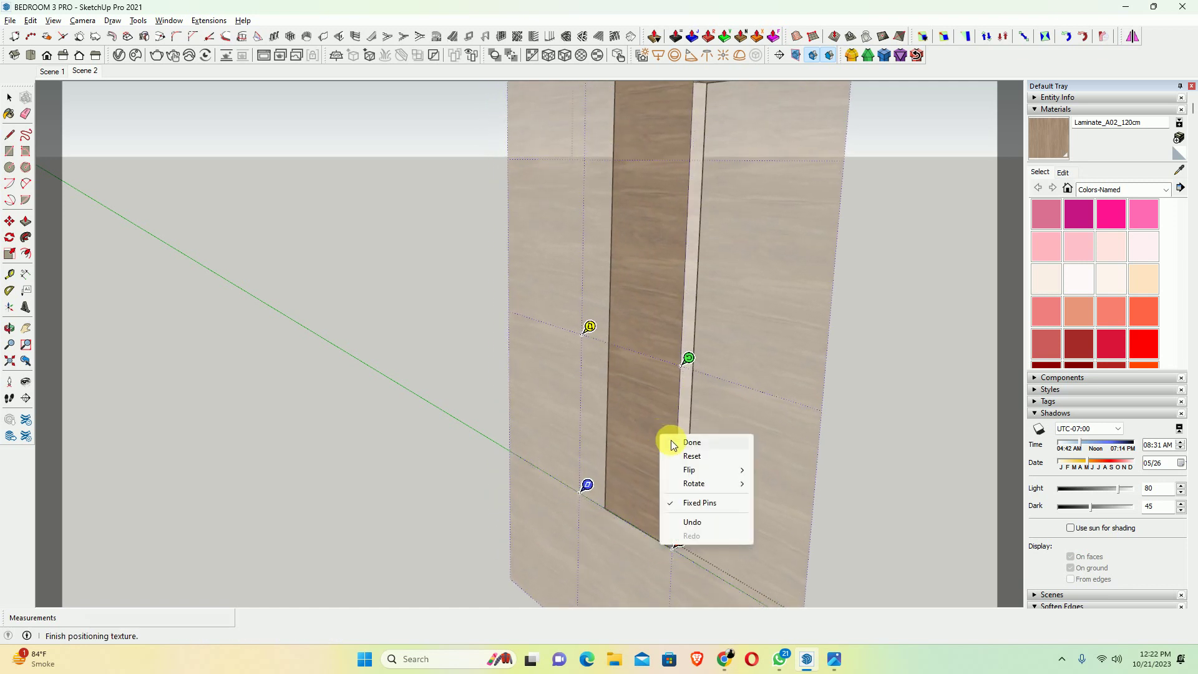
left_click(670, 441)
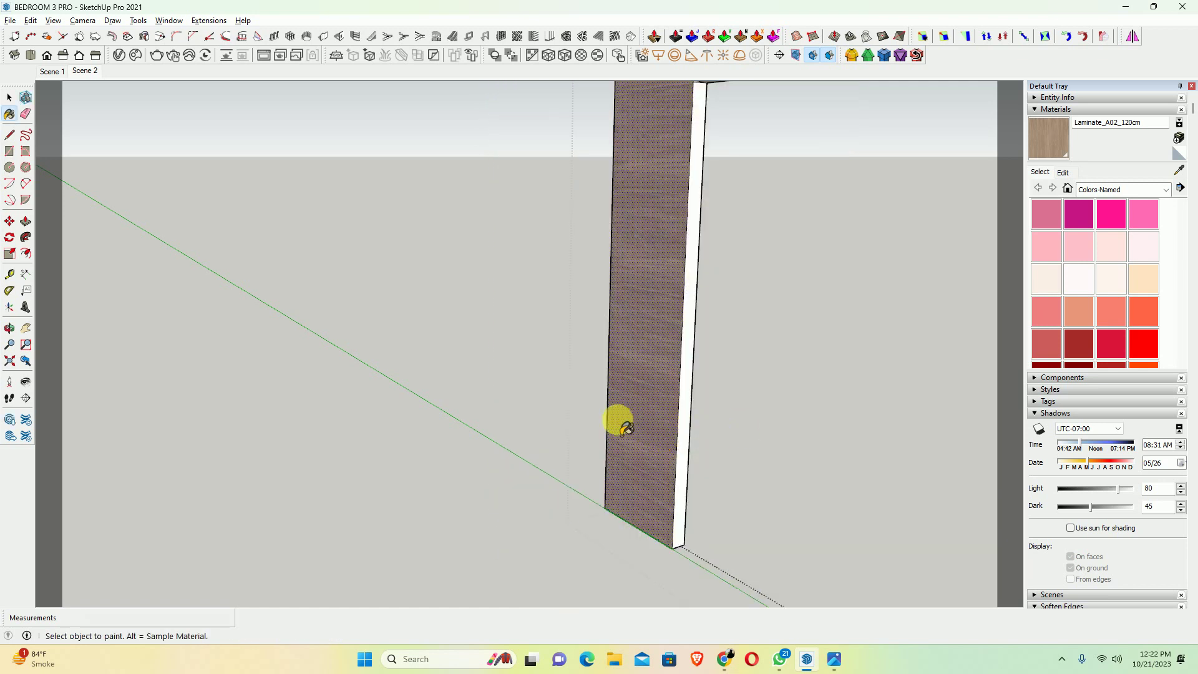
key("space")
key("b")
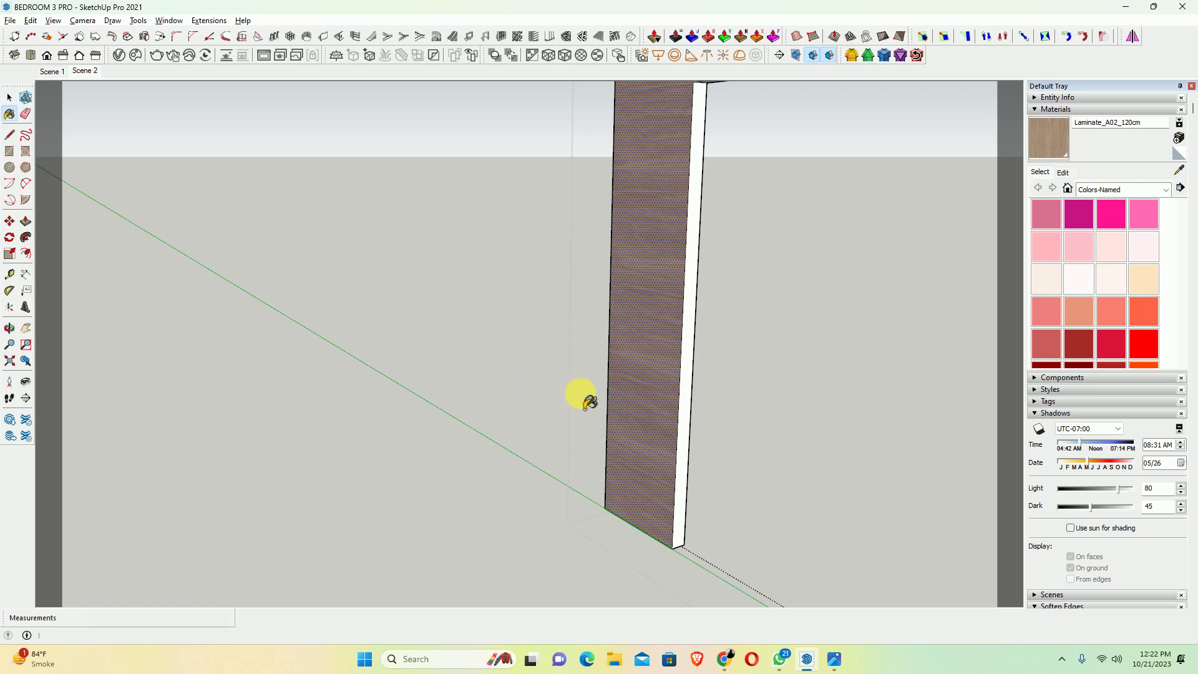
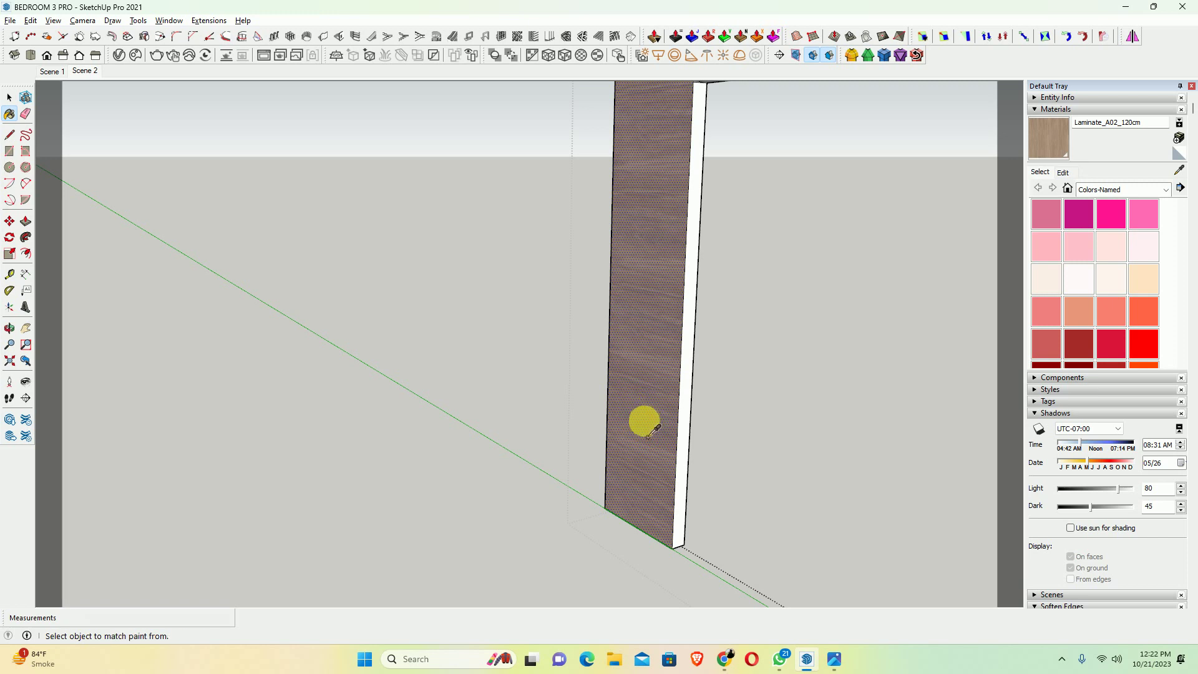
Paint the panel's side edge with the Laminate_A02_120cm wood
left_click(691, 459)
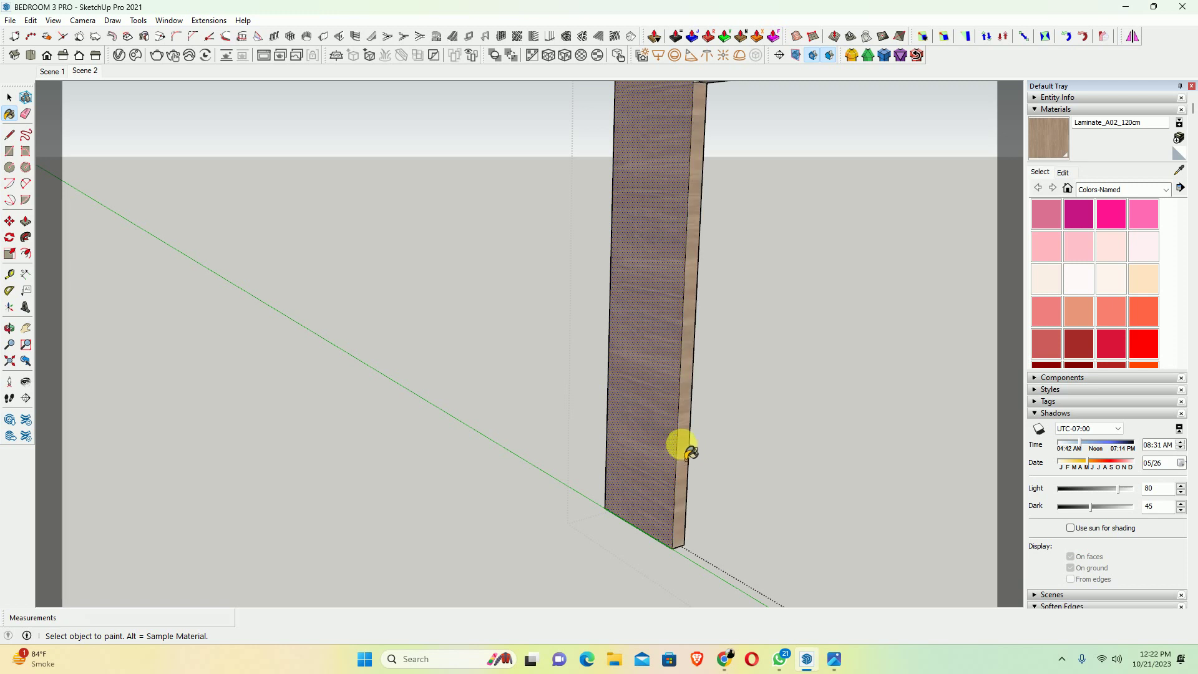
key("space")
mouse_move(647, 355)
middle_mouse_down()
mouse_move(672, 420)
mouse_move(702, 331)
middle_mouse_up()
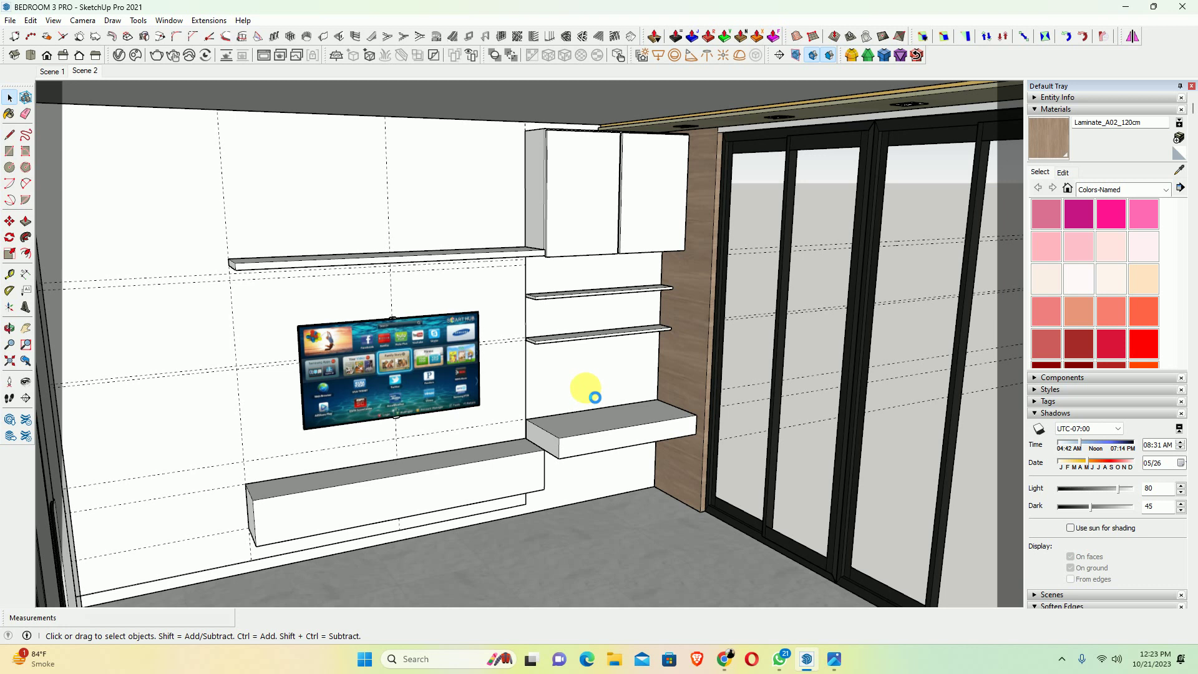
scroll(585, 395, "up", 5)
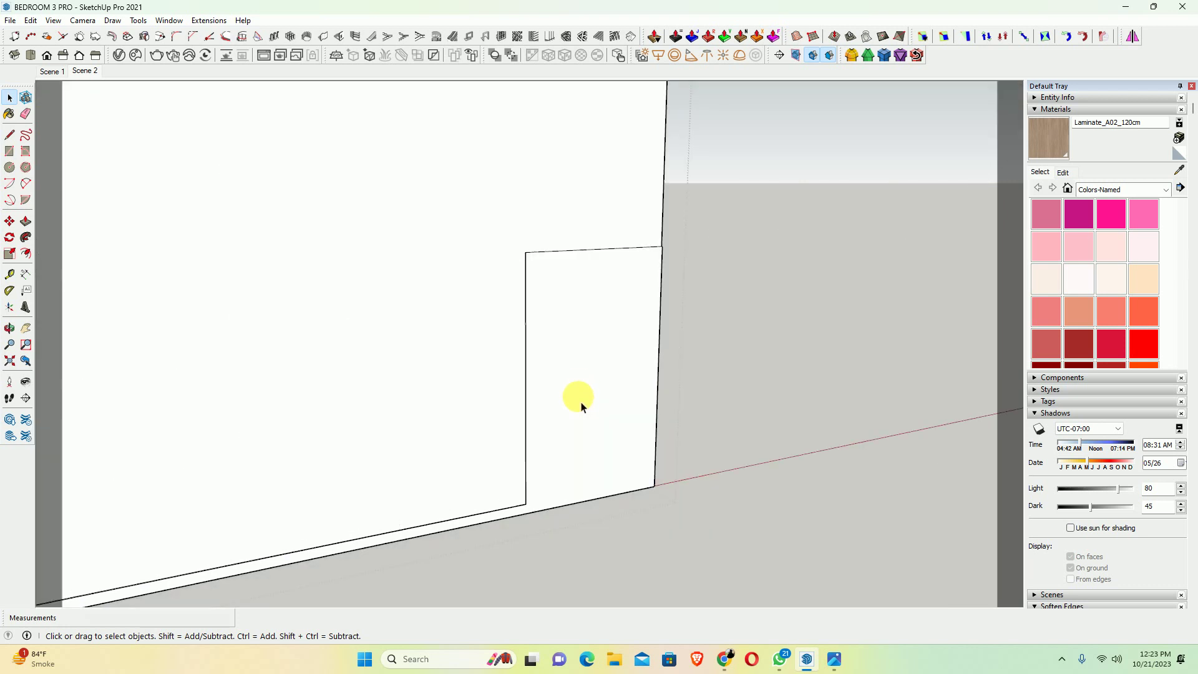
Paint the back panel face with the laminate and compare it with the reference bedroom photo
key("b")
left_click(581, 405)
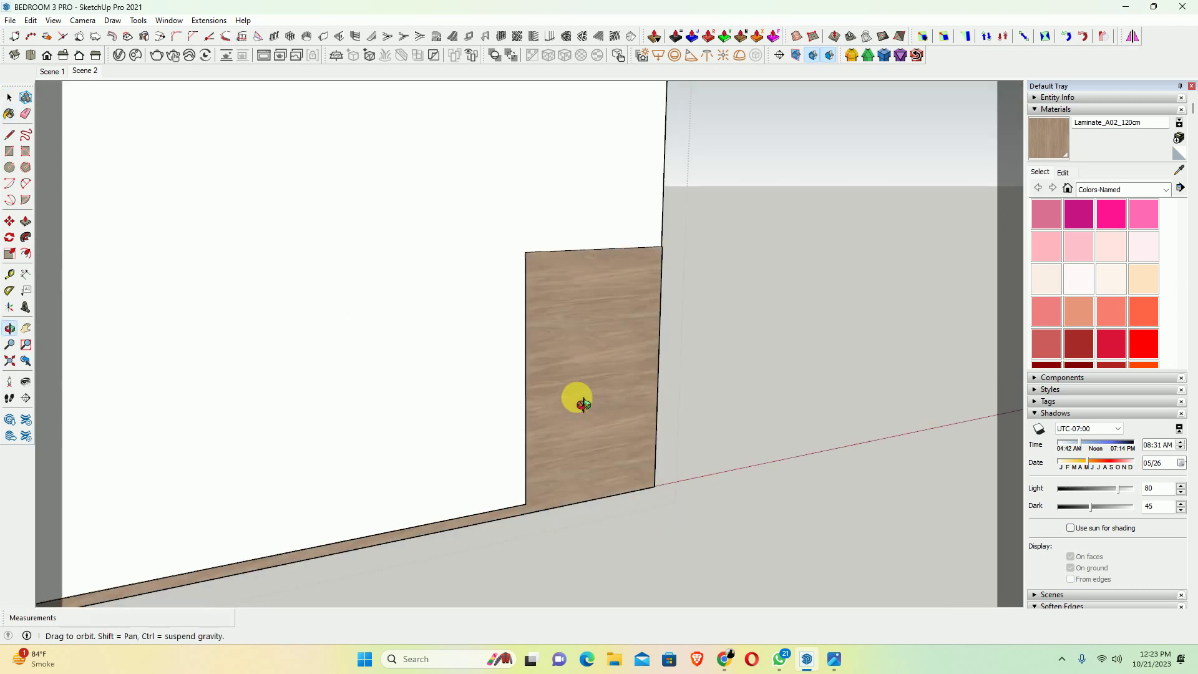
middle_click_drag(575, 396, 465, 353)
key("alt+Tab")
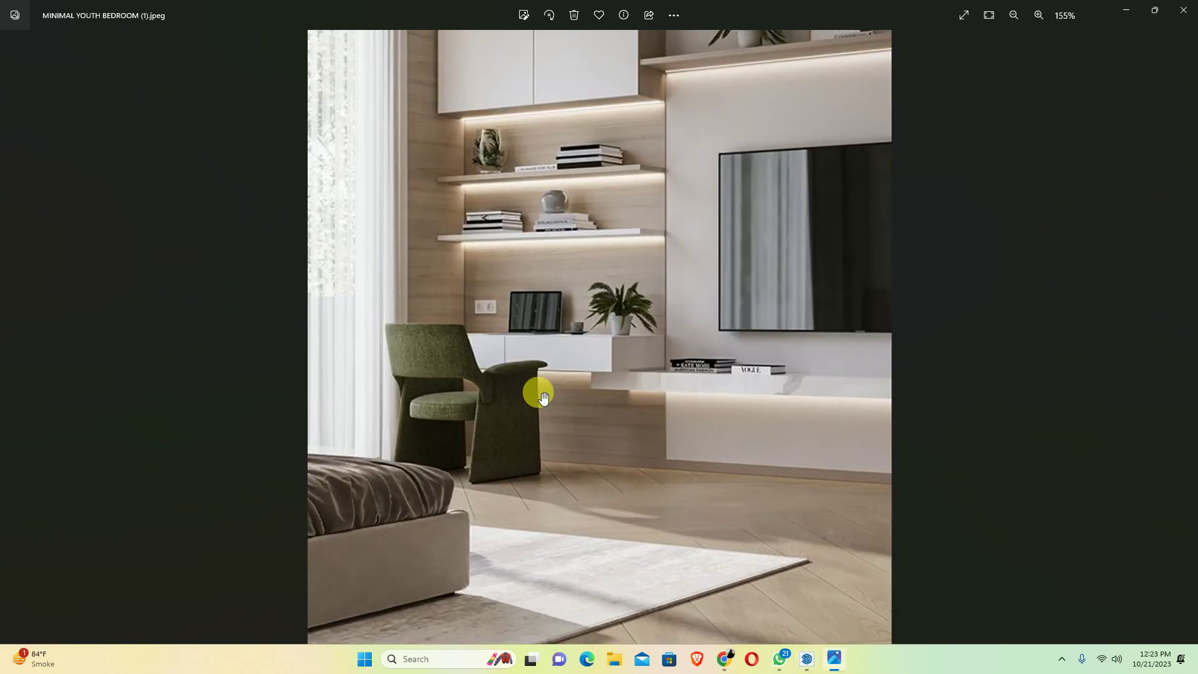
key("alt+Tab")
Return to the model, orbit to the whole TV wall and select the upper side shelf
left_click(537, 243)
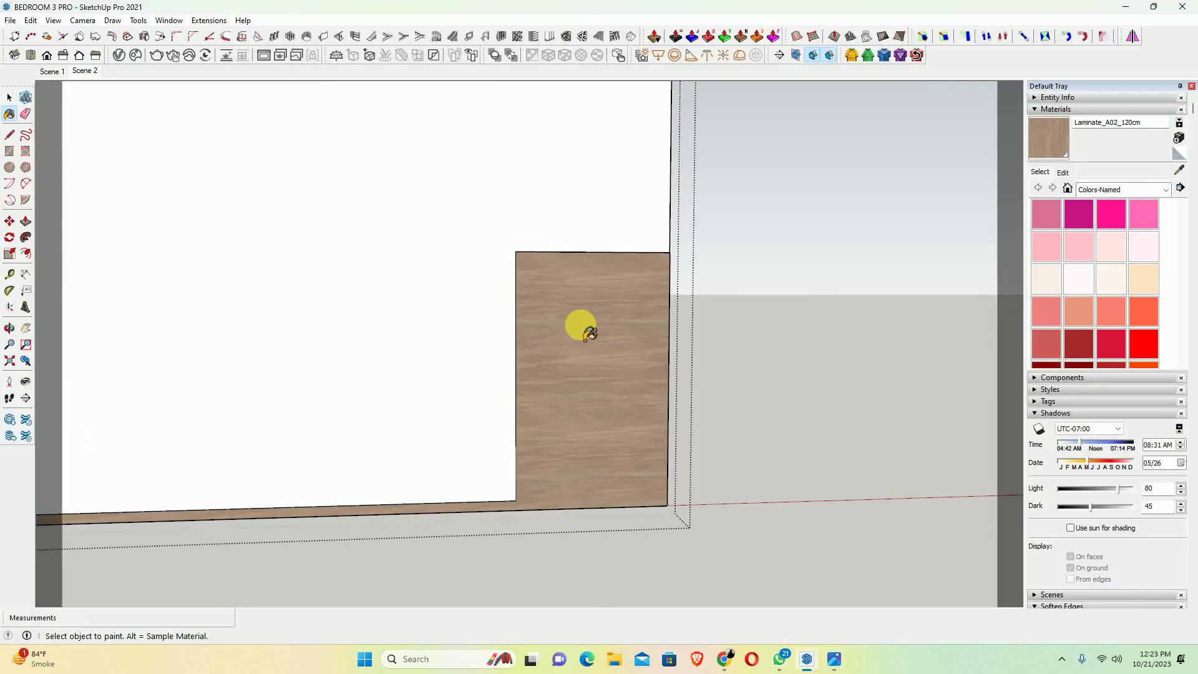
key("space")
middle_click_drag(558, 362, 528, 308)
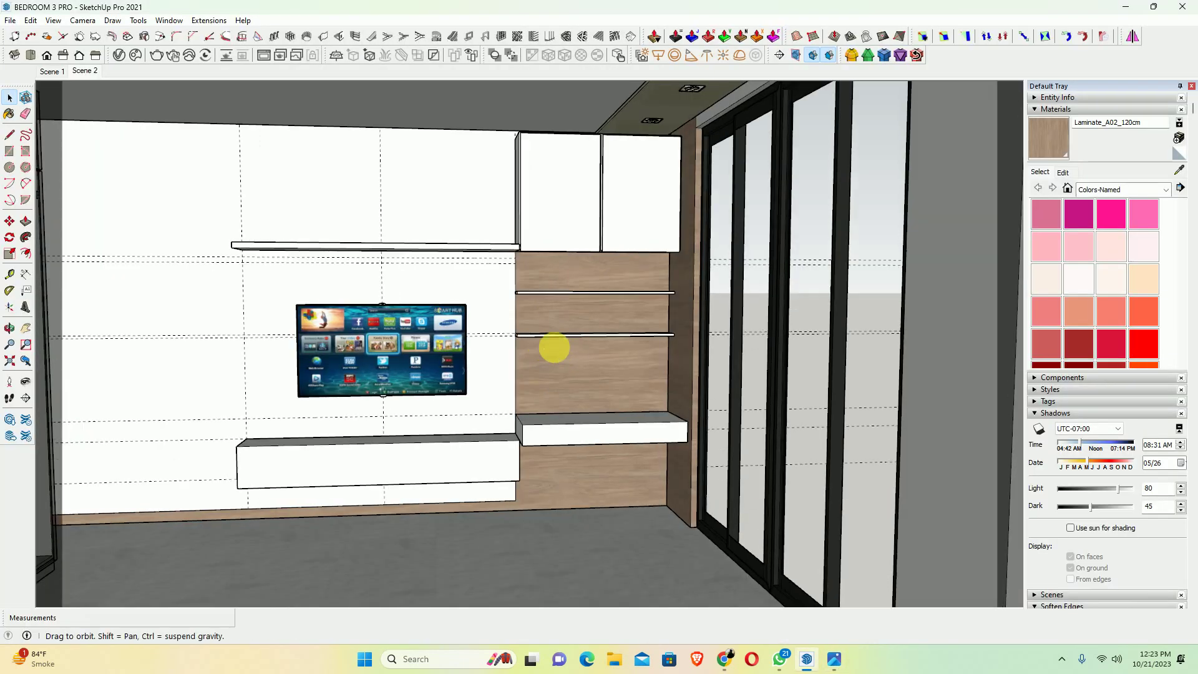
left_click(525, 298)
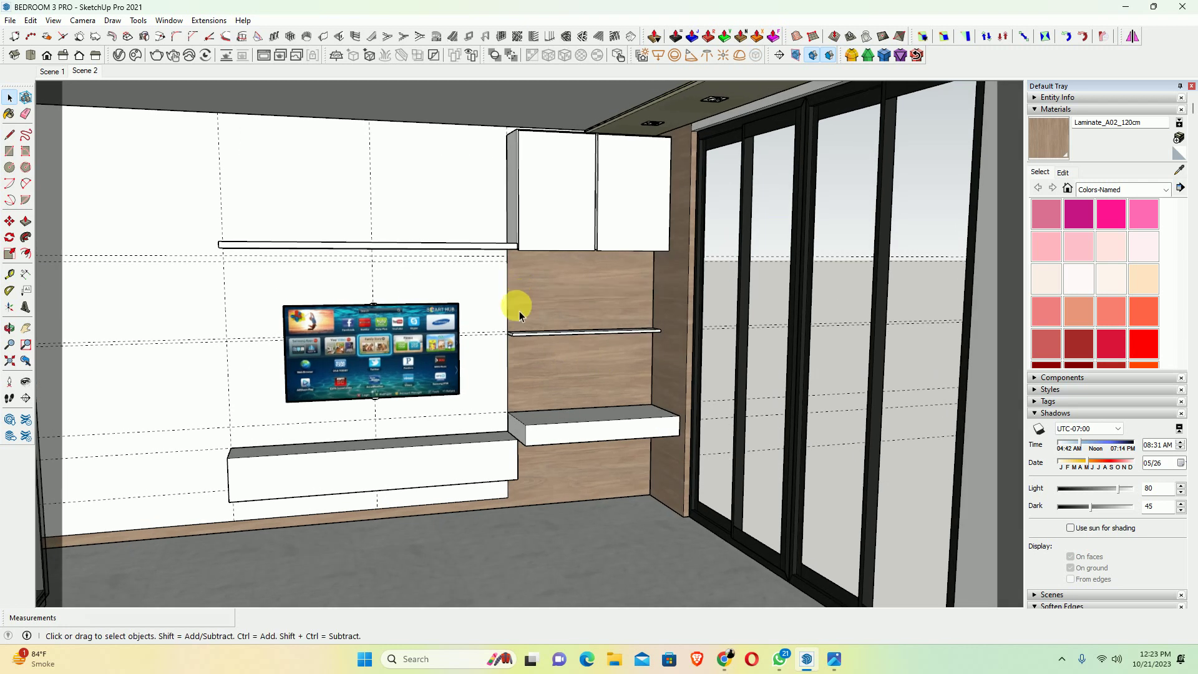
scroll(518, 312, "up", 3)
Explode the side shelf group and remake it as a component
left_click(518, 331)
right_click(515, 329)
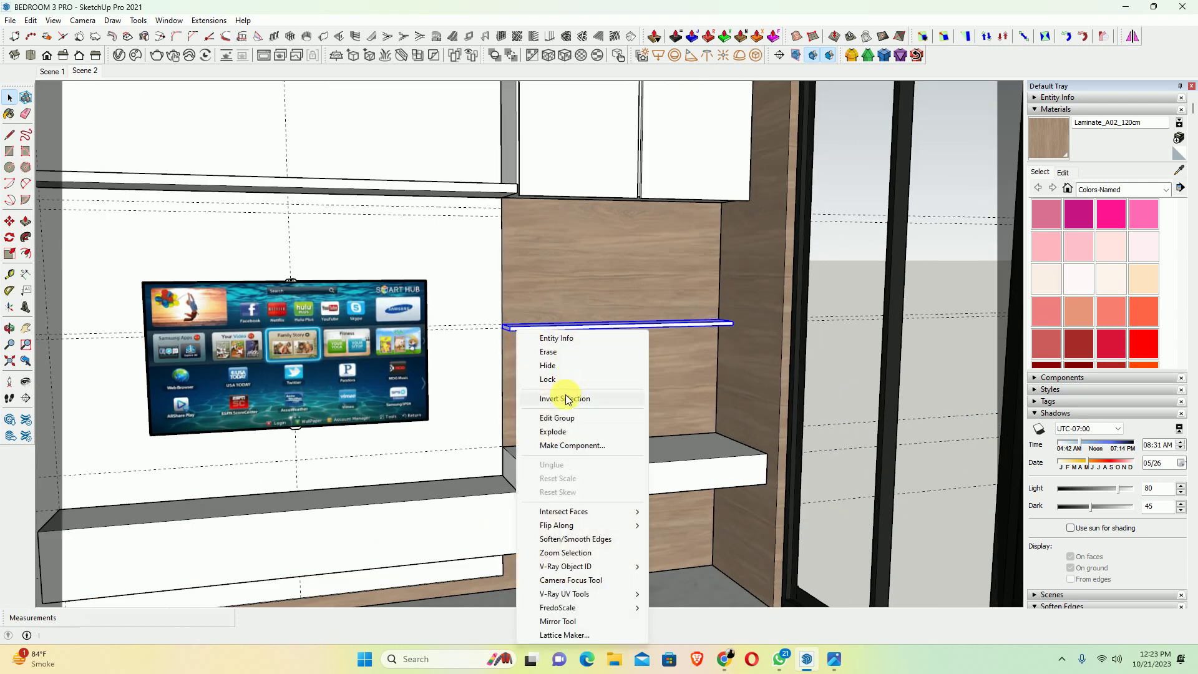
left_click(561, 431)
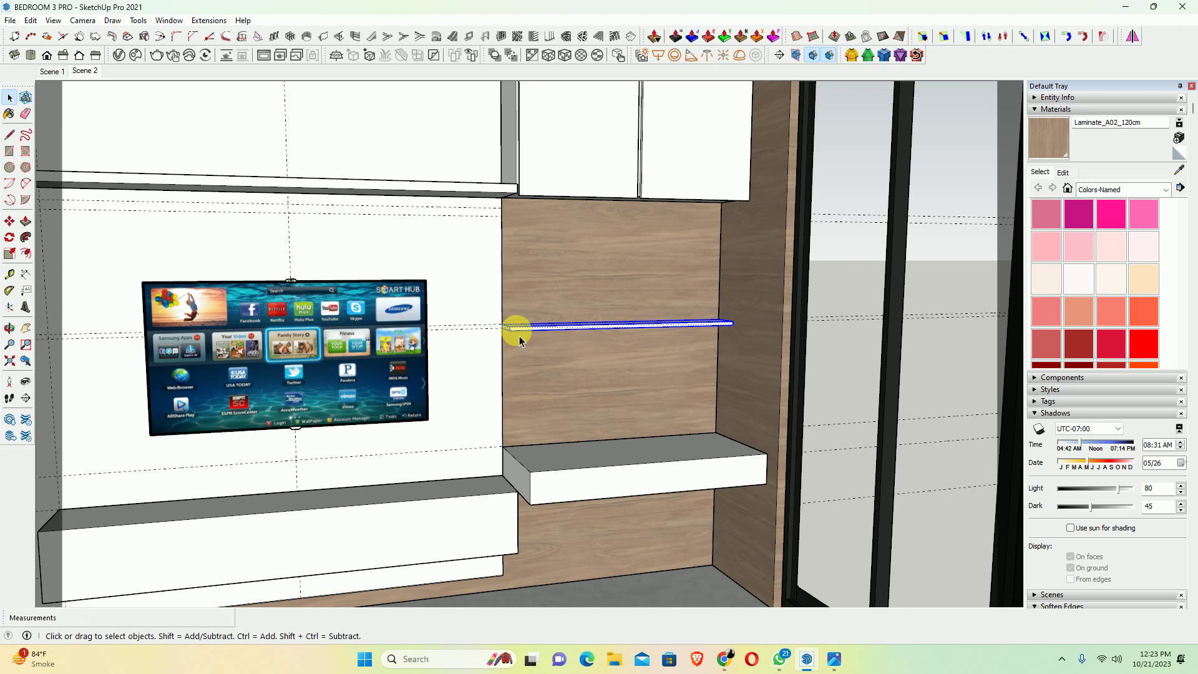
scroll(512, 328, "up", 2)
scroll(511, 328, "up", 2)
right_click(515, 323)
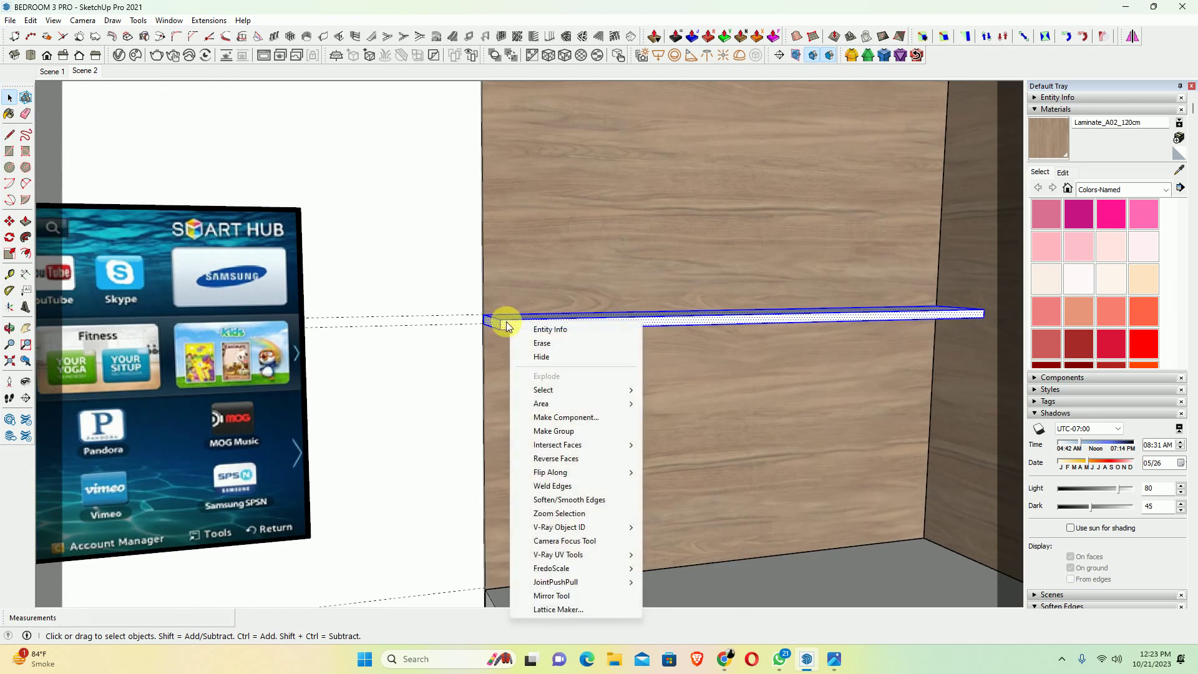
left_click(552, 417)
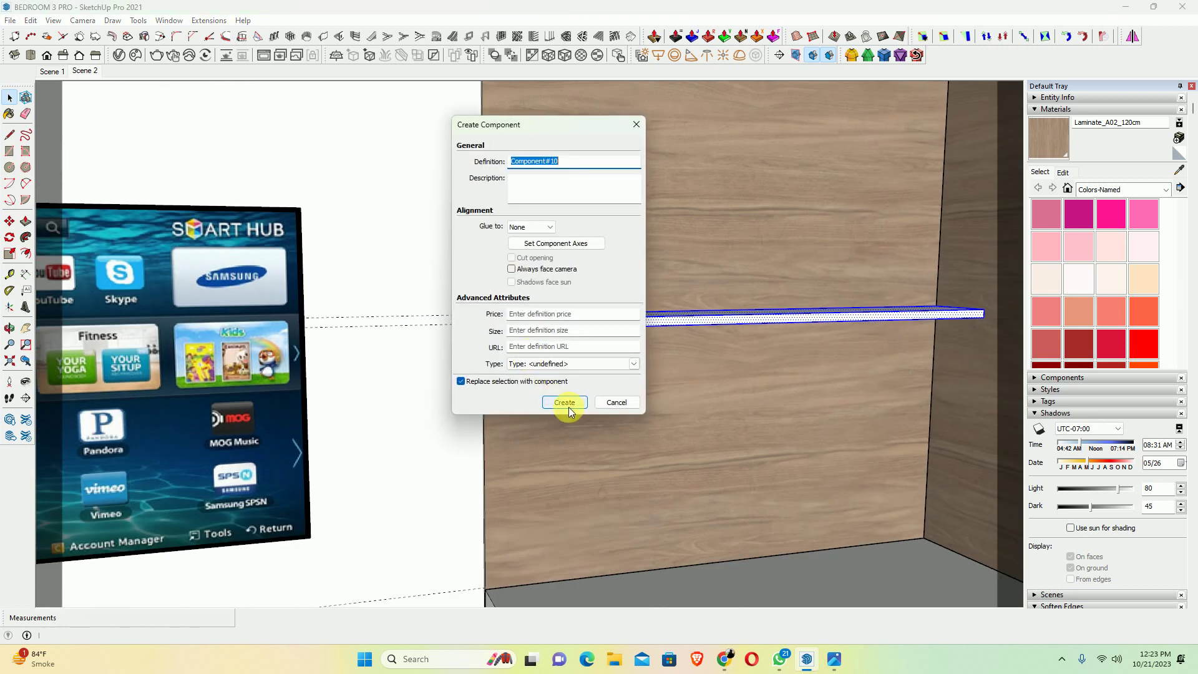
left_click(564, 402)
scroll(552, 368, "down", 3)
Nudge the shelf component slightly upward with Move
key("m")
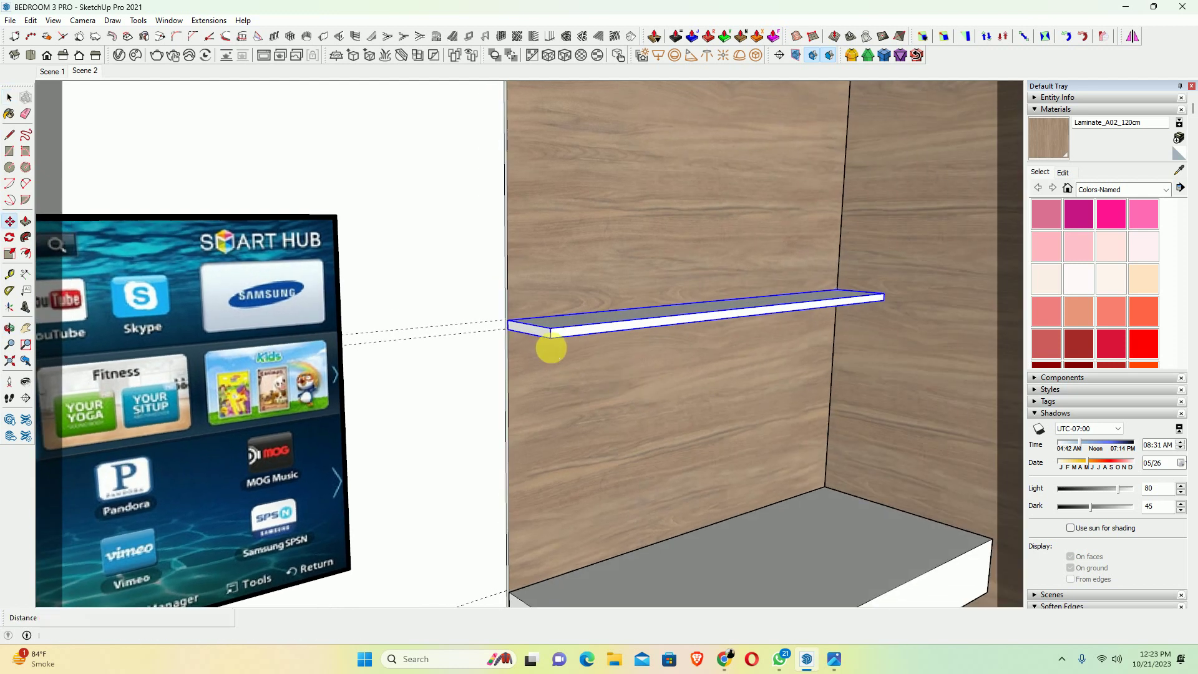
left_click(549, 342)
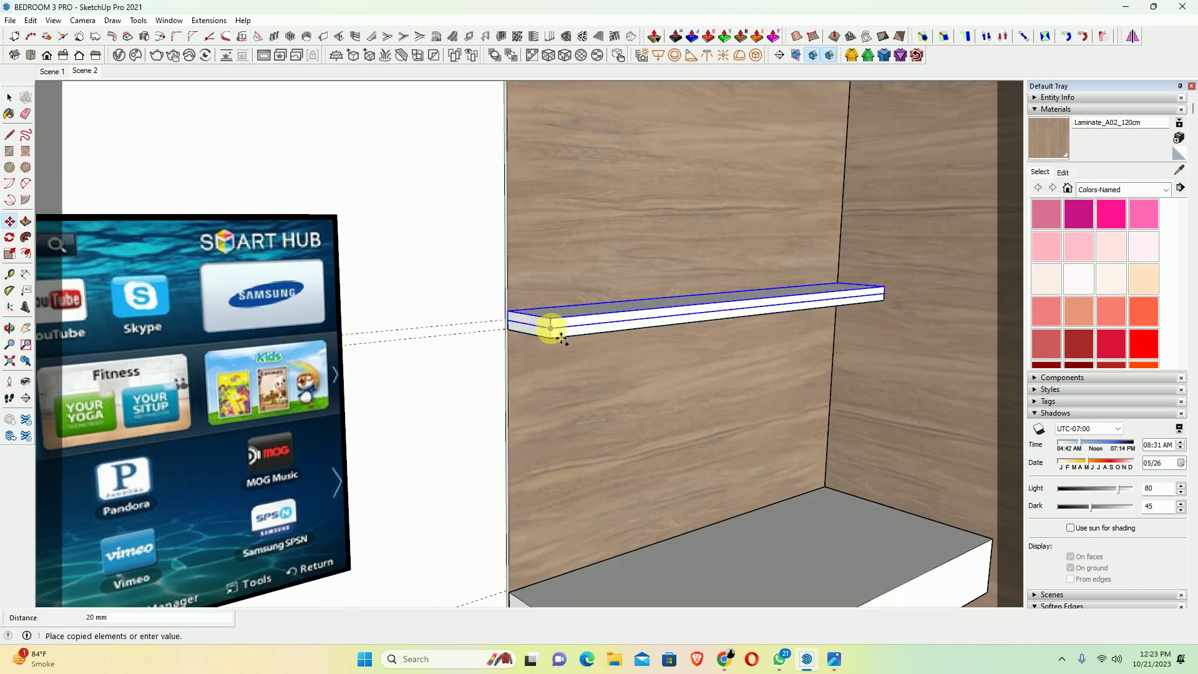
left_click(548, 326)
key("q")
key("space")
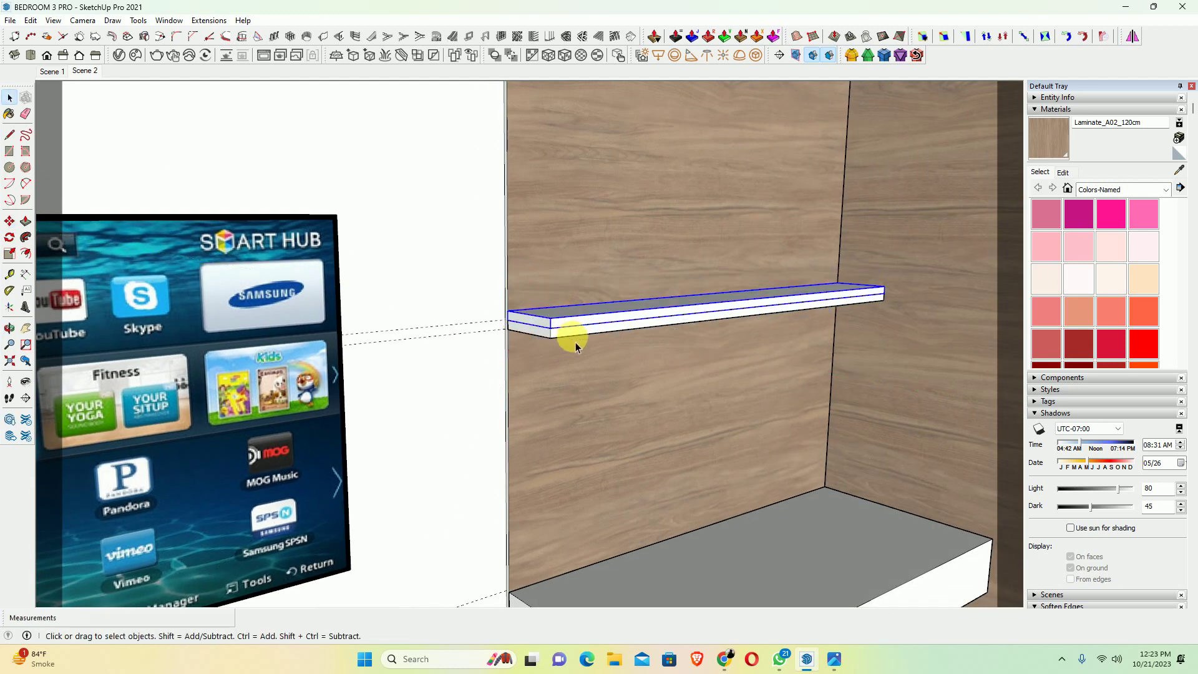
Copy the shelf exactly 300 mm higher on the wood panel
key("m")
left_click(562, 333)
key("ctrl")
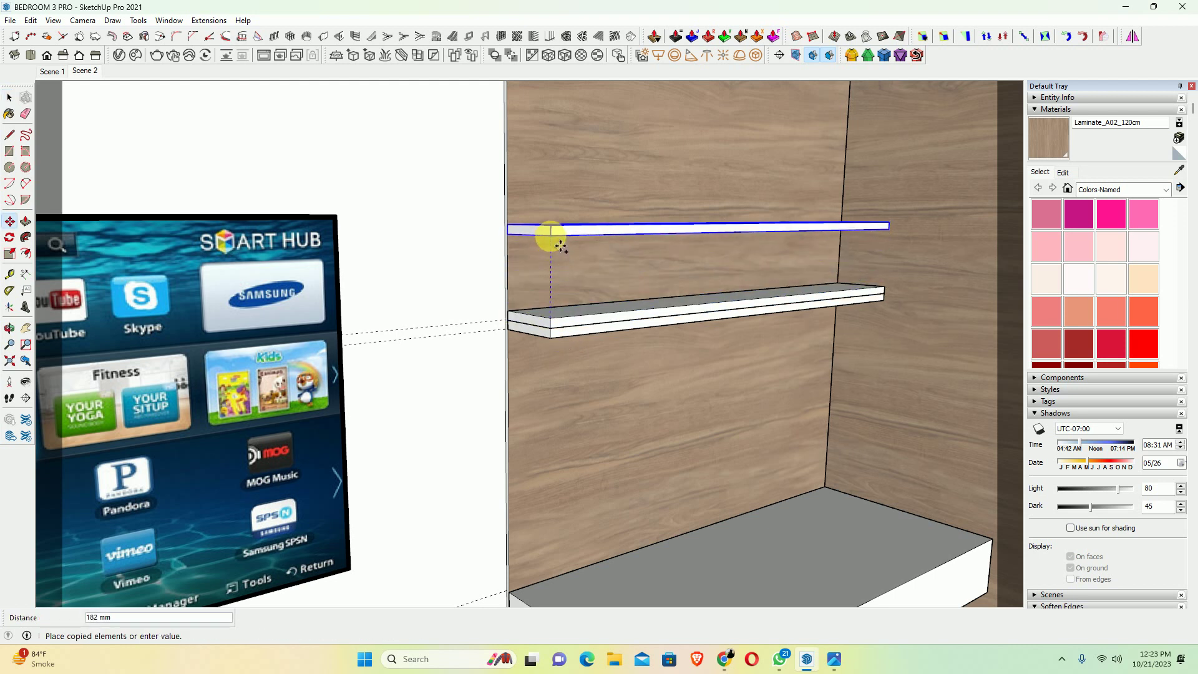
key("ctrl")
type("300")
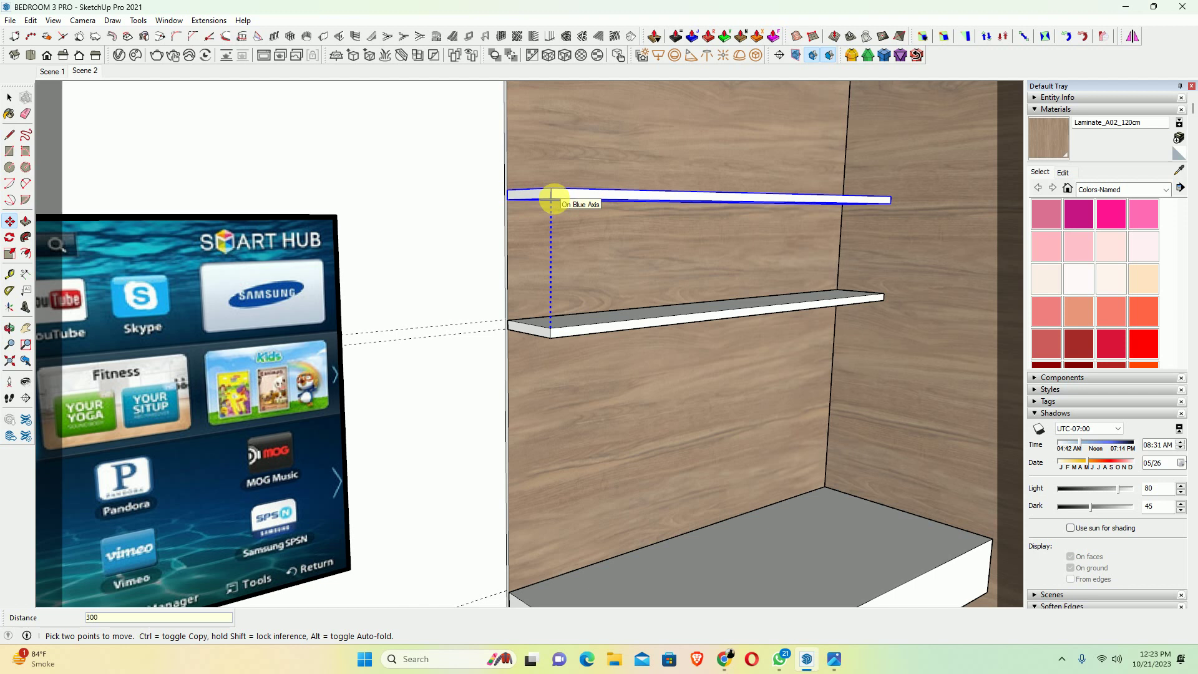
key("Return")
scroll(549, 193, "down", 3)
middle_click_drag(594, 240, 631, 315, "shift")
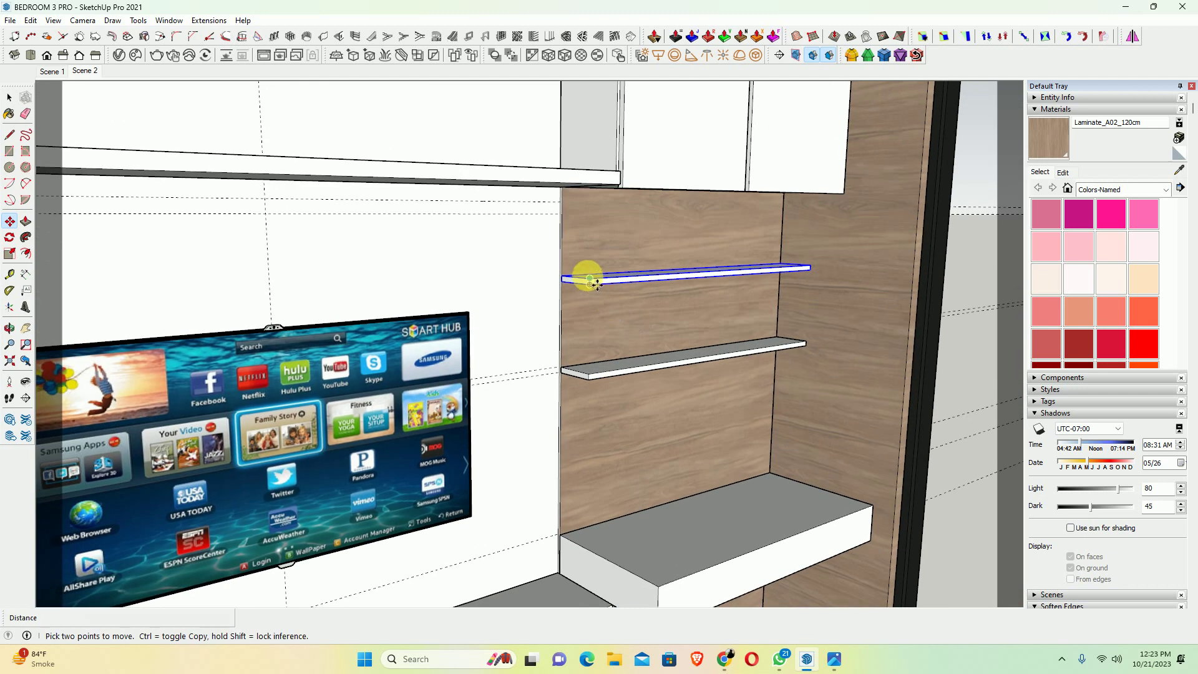
scroll(596, 284, "up", 2)
Measure the 175 mm spacing above the shelf and orbit out to the whole wall
key("t")
left_click(617, 273)
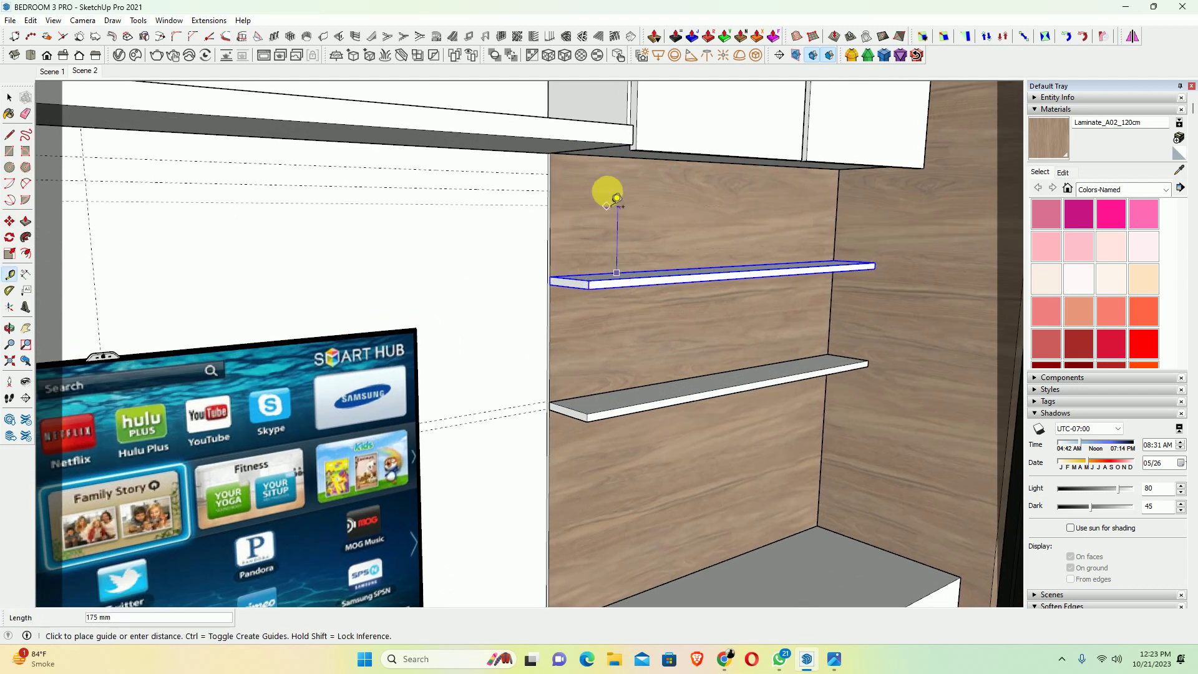
left_click(618, 166)
scroll(661, 225, "down", 3)
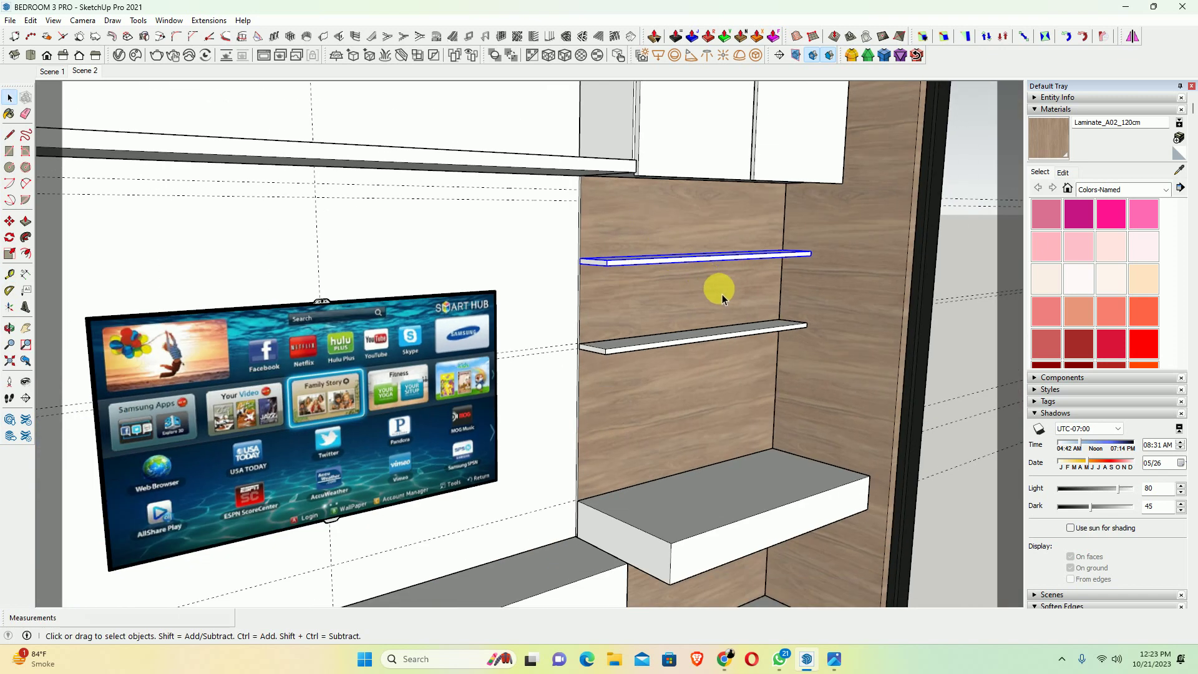
mouse_move(718, 287)
middle_mouse_down()
mouse_move(673, 246)
mouse_move(735, 324)
mouse_move(650, 350)
mouse_move(607, 384)
mouse_move(620, 468)
mouse_move(561, 437)
middle_mouse_up()
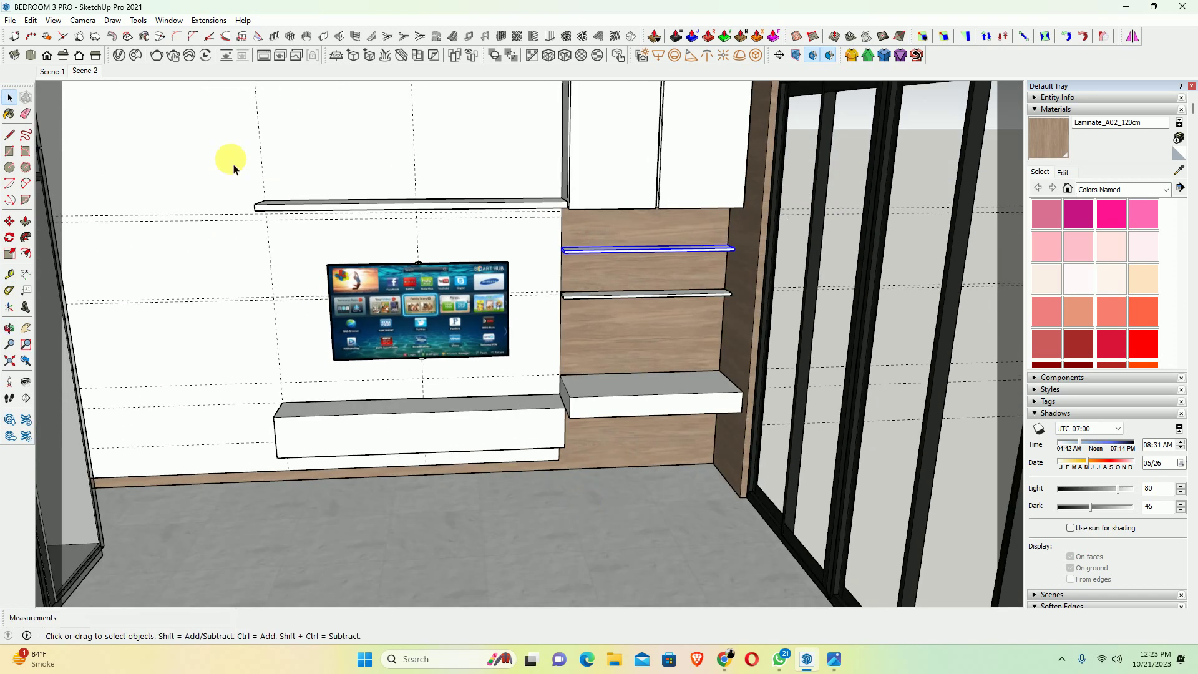
Open the V-Ray material library and browse through the material list
left_click(121, 59)
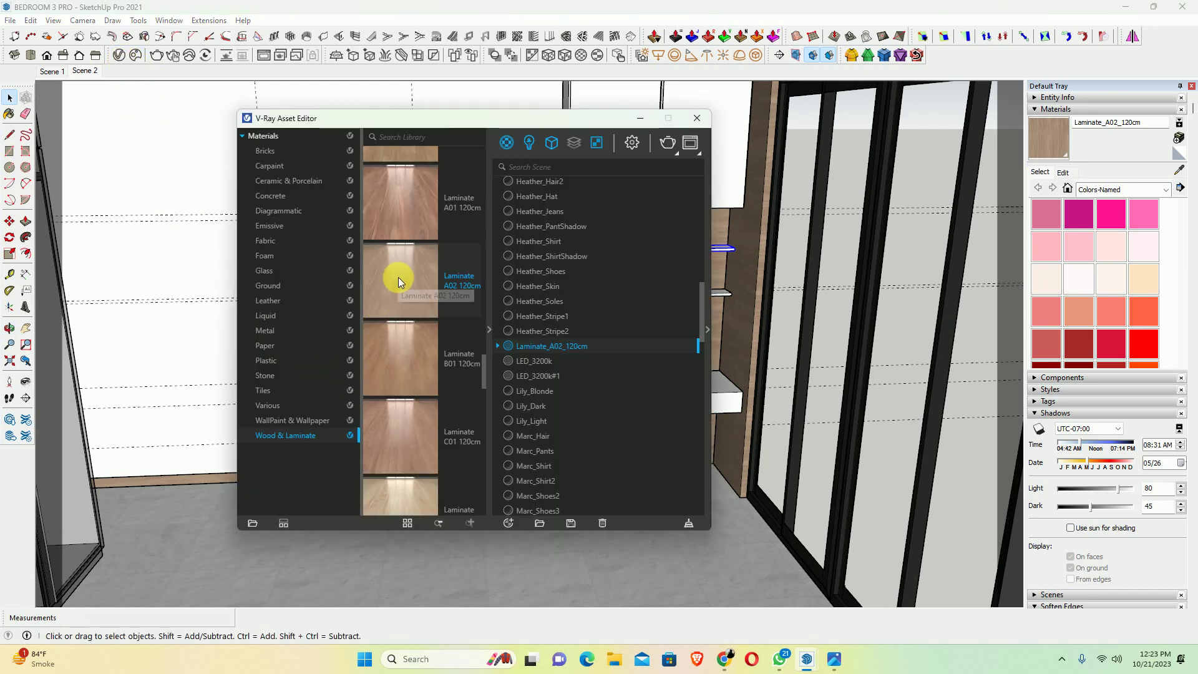
scroll(398, 327, "up", 2)
scroll(406, 346, "up", 2)
scroll(405, 347, "up", 1)
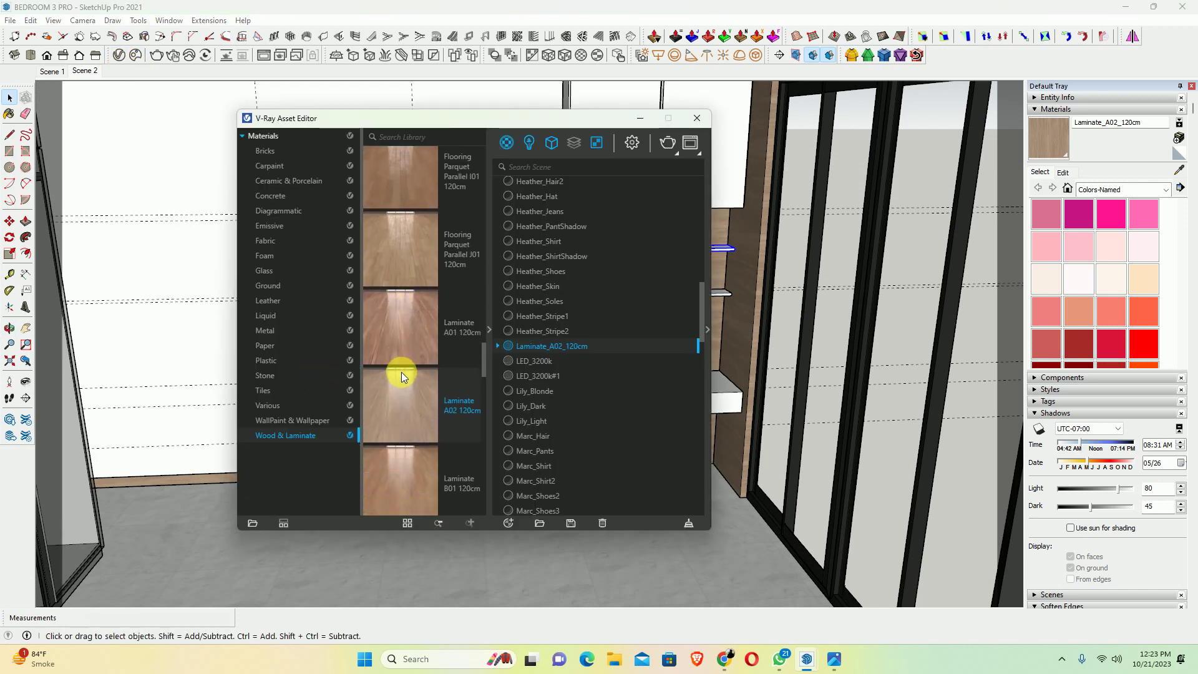
scroll(401, 371, "up", 1)
scroll(406, 367, "up", 2)
scroll(405, 366, "up", 1)
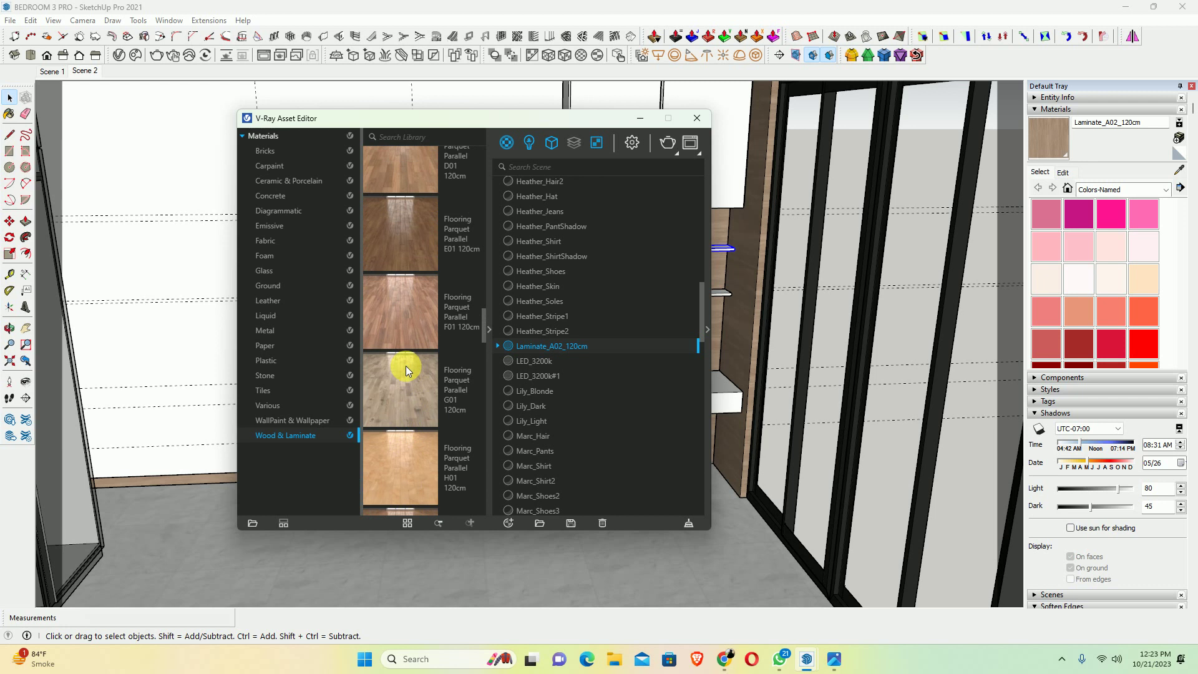
scroll(405, 365, "up", 2)
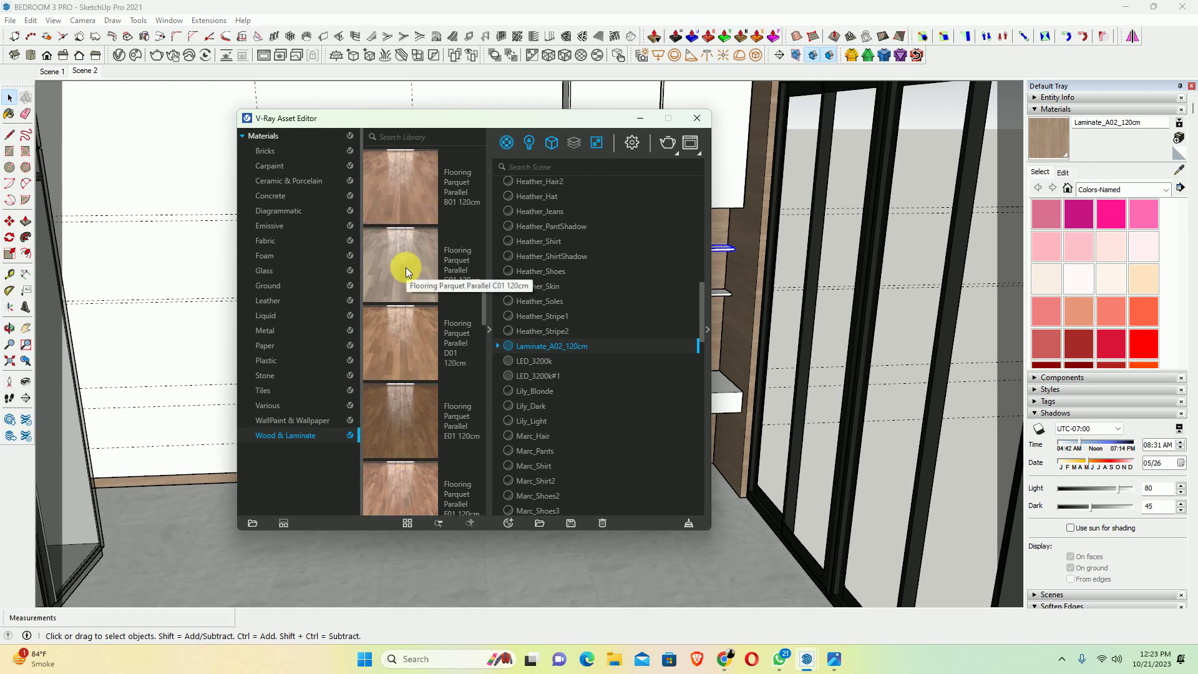
scroll(406, 278, "up", 1)
scroll(407, 282, "up", 1)
scroll(407, 285, "up", 1)
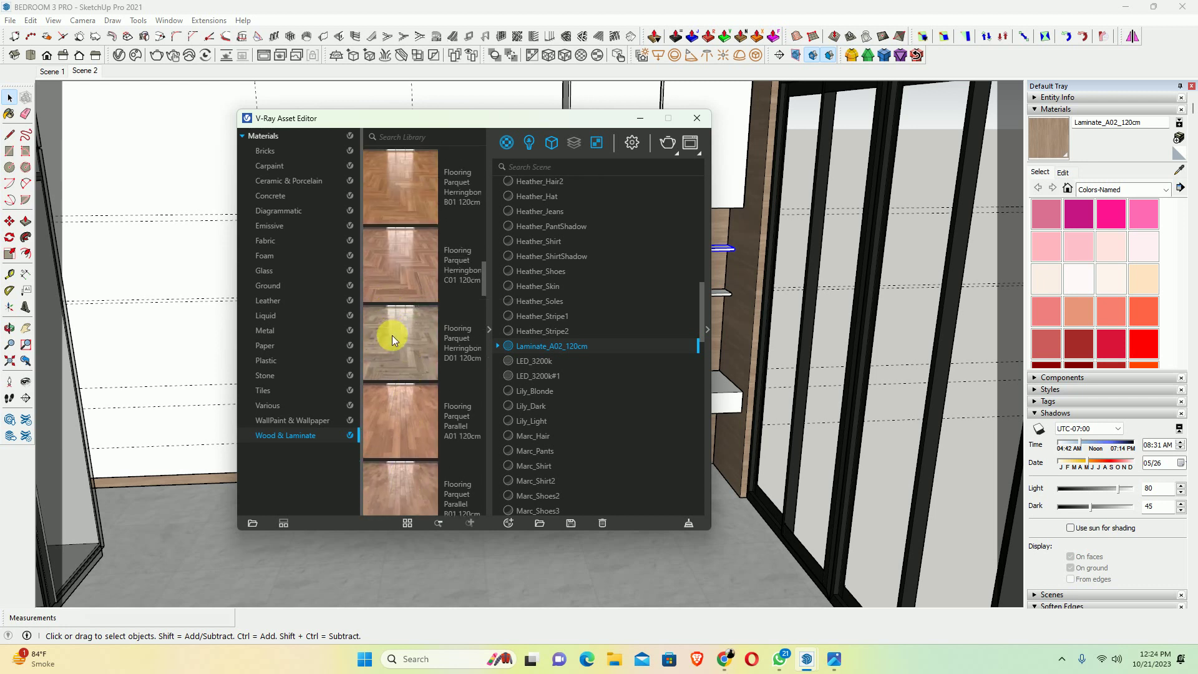
scroll(391, 335, "up", 1)
scroll(392, 335, "up", 2)
scroll(393, 332, "up", 2)
scroll(395, 312, "up", 2)
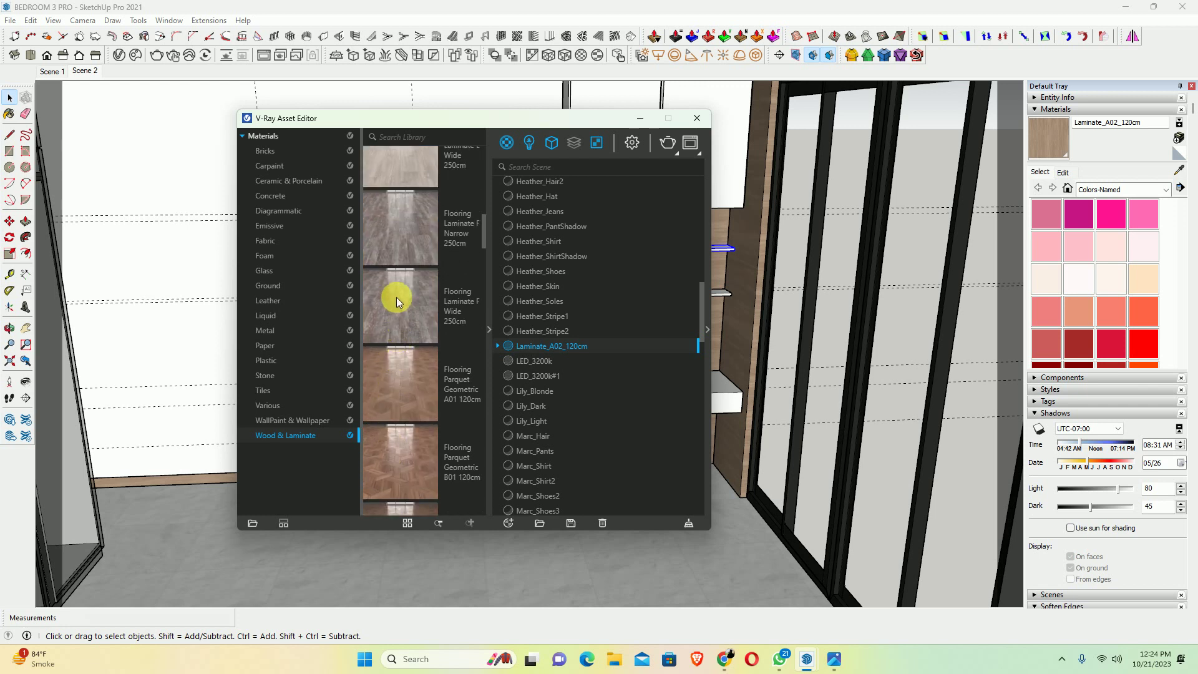
scroll(406, 278, "up", 2)
scroll(411, 289, "up", 1)
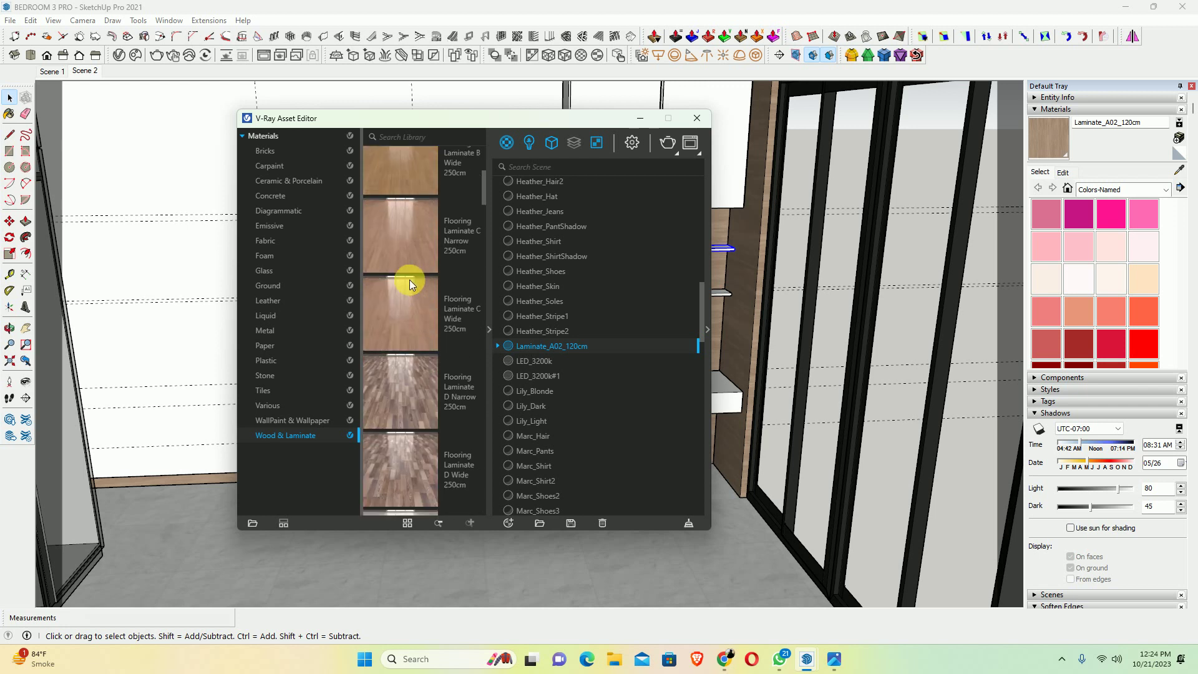
scroll(410, 271, "up", 1)
Pick Flooring_Parquet_Parallel_C01_120cm from Wood & Laminate and close the Asset Editor
scroll(409, 271, "down", 3)
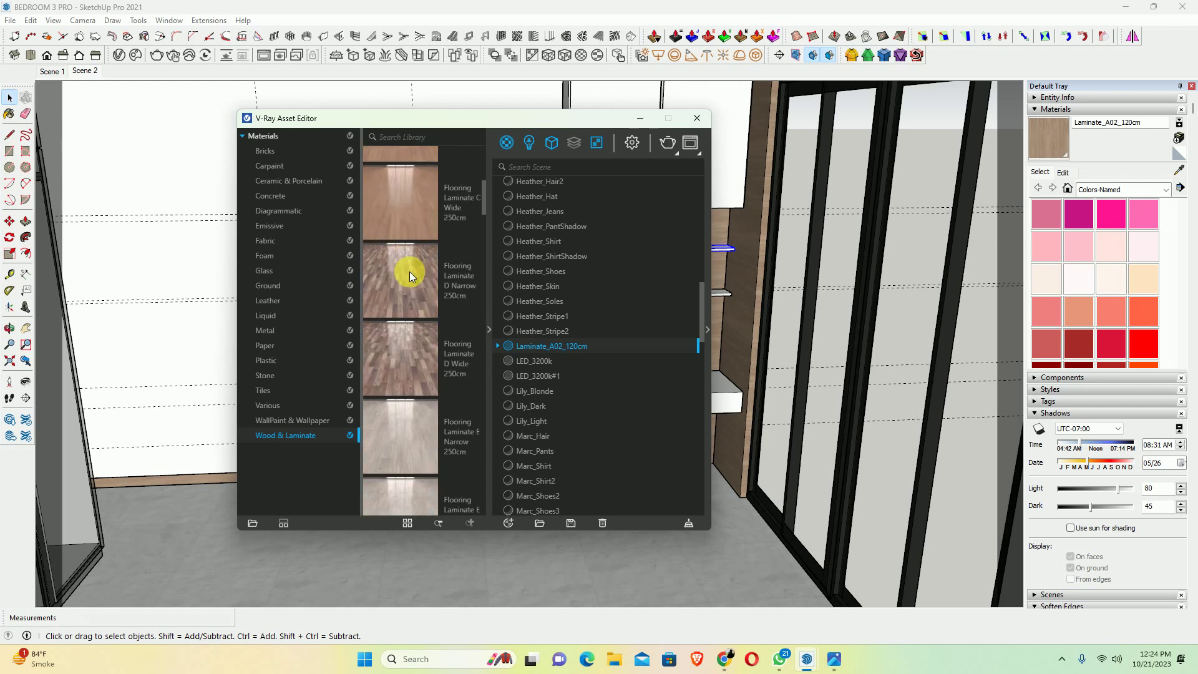
scroll(409, 272, "down", 4)
scroll(409, 272, "down", 4)
scroll(407, 276, "down", 3)
scroll(406, 276, "down", 2)
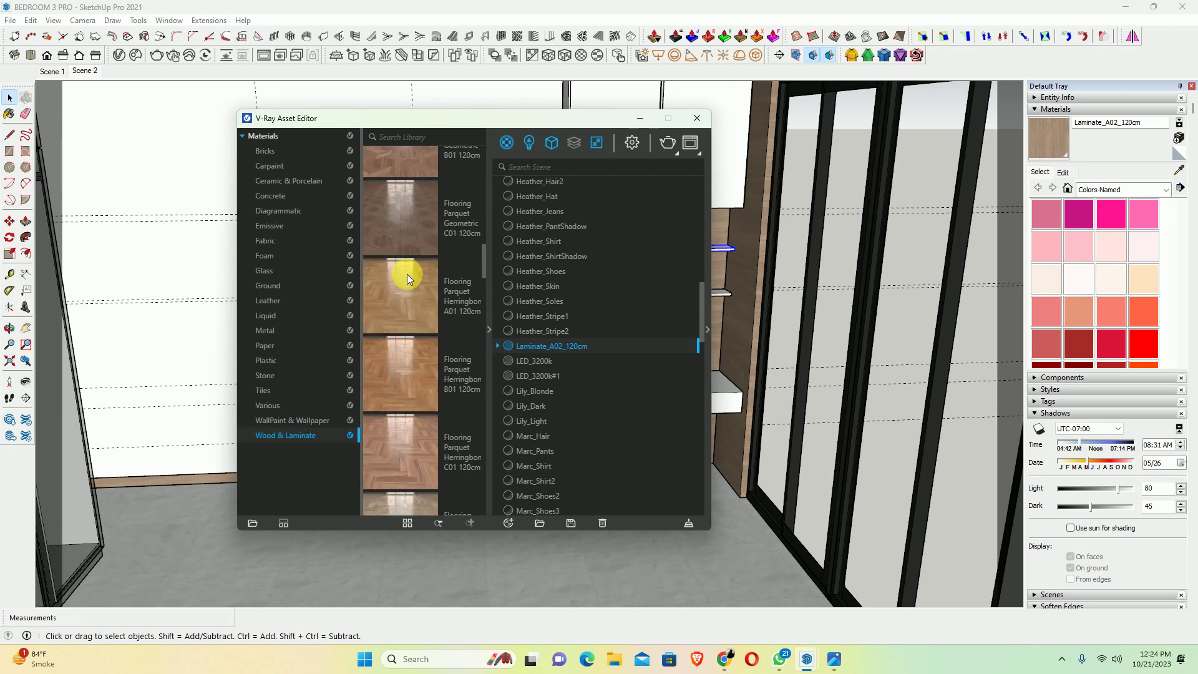
scroll(407, 274, "down", 2)
scroll(407, 273, "down", 2)
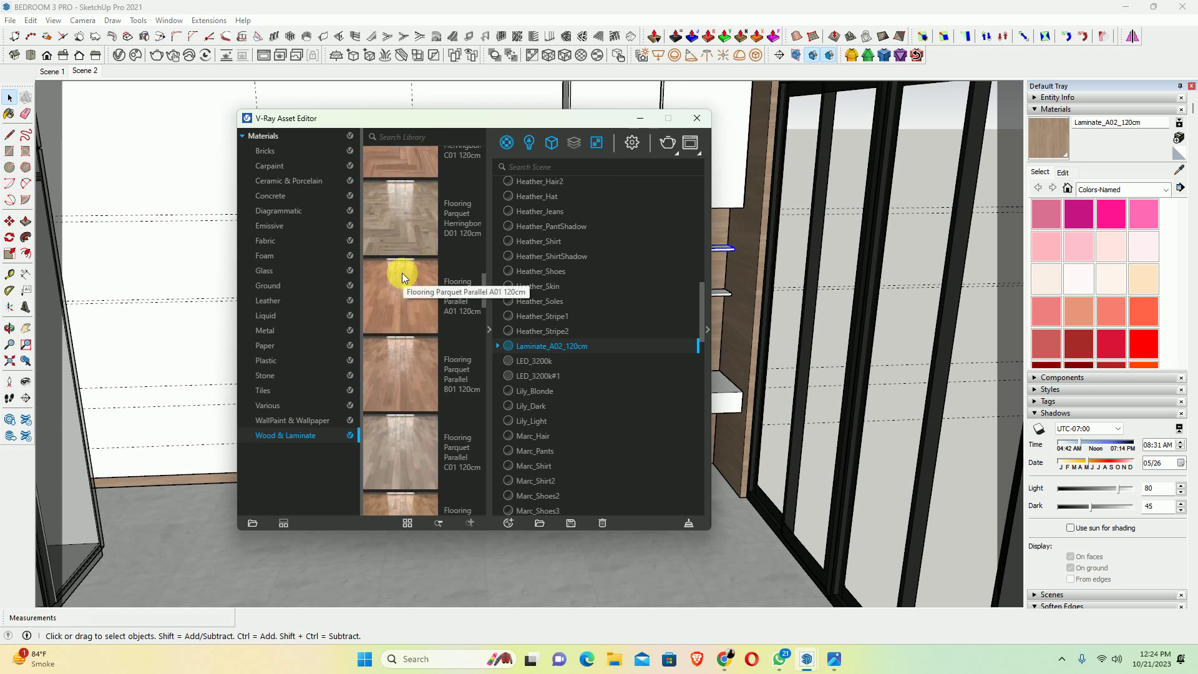
scroll(402, 440, "down", 1)
left_click_drag(390, 391, 611, 330)
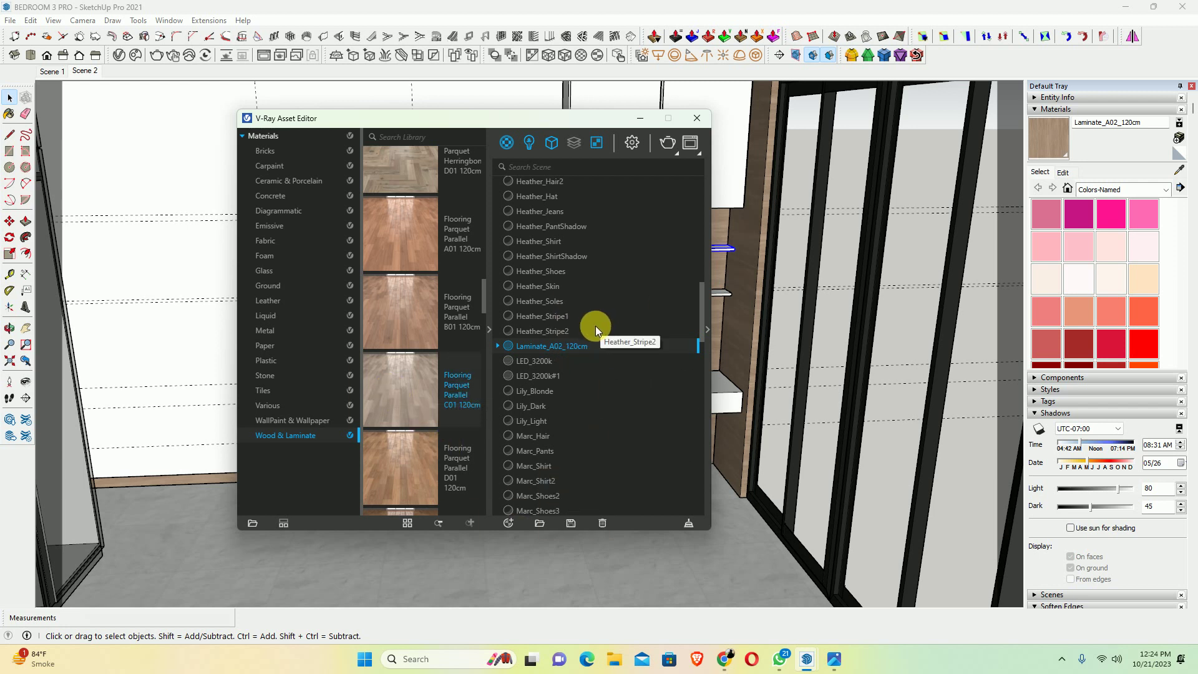
left_click(691, 117)
scroll(543, 512, "up", 5)
Paint the floor face with the parquet material
scroll(565, 449, "up", 2)
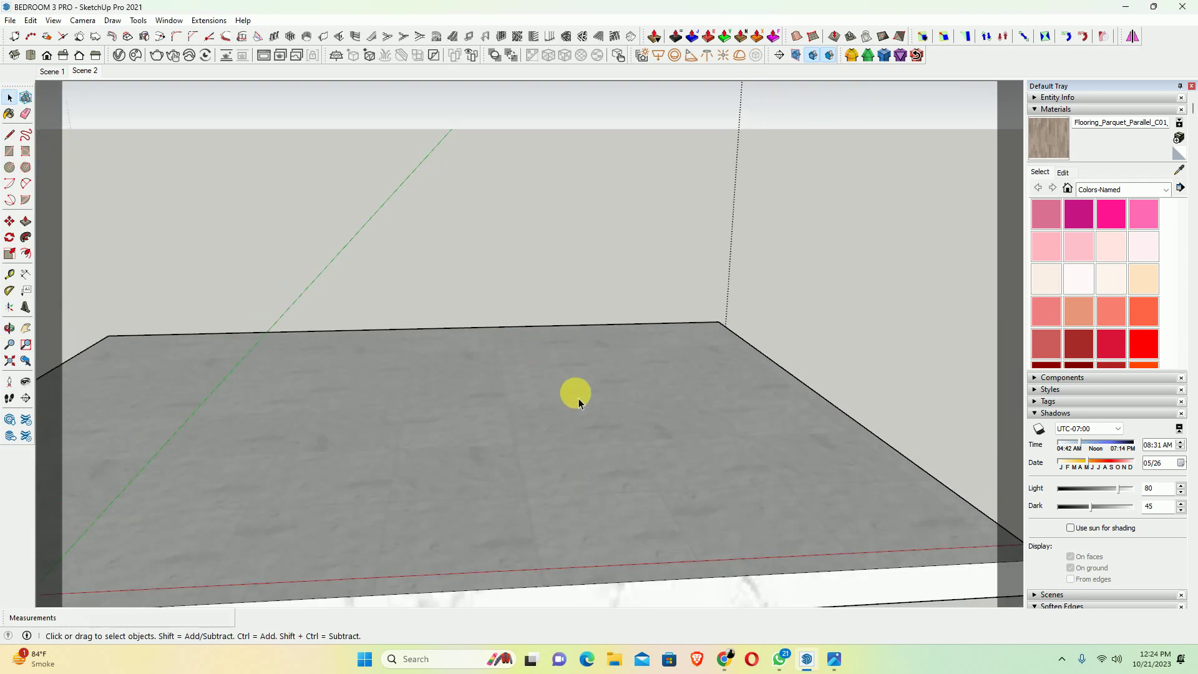
scroll(578, 402, "down", 3)
left_click(1048, 139)
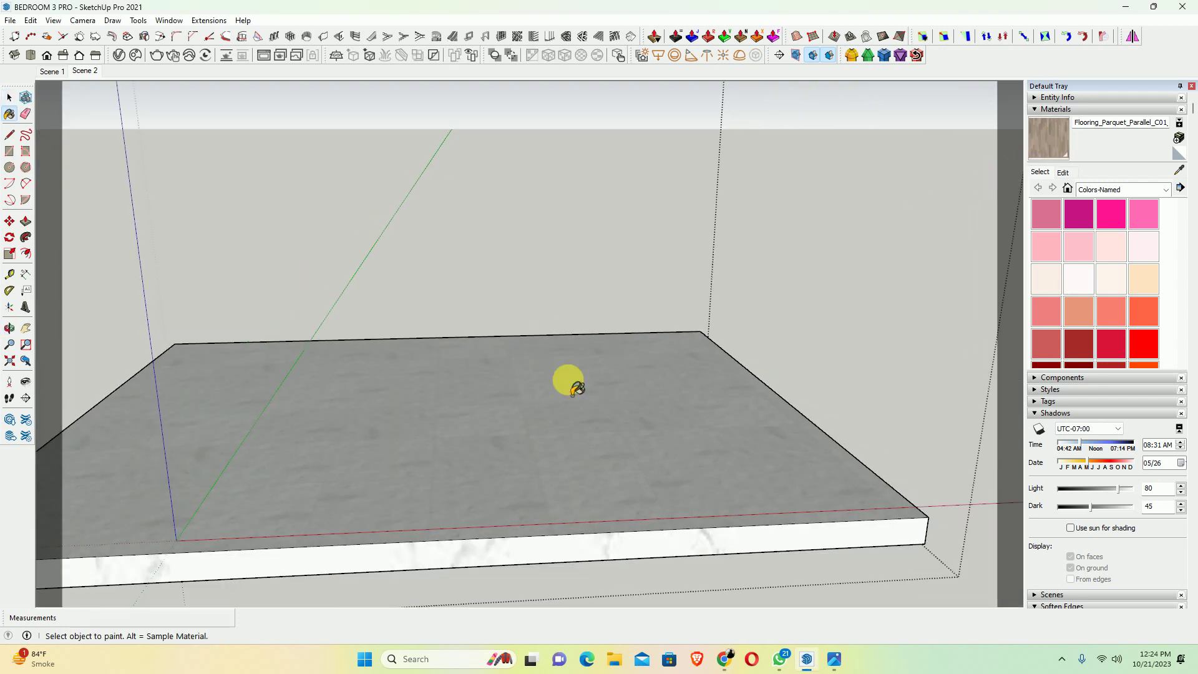
scroll(575, 391, "up", 3)
key("space")
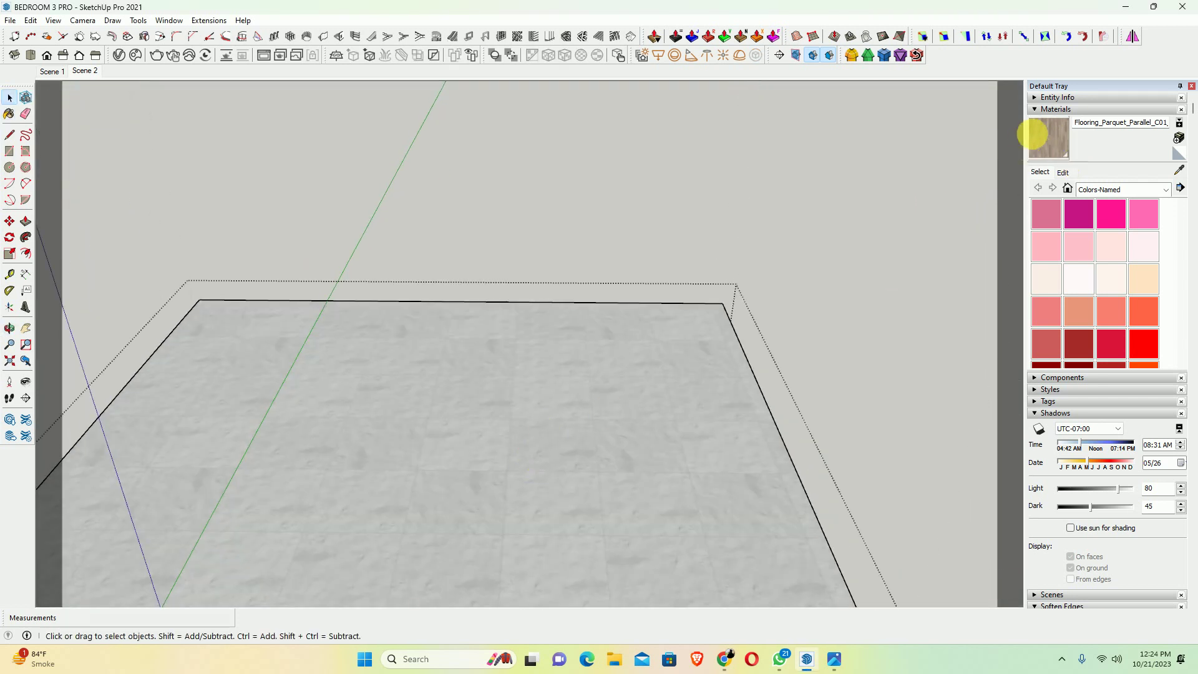
left_click(1033, 134)
left_click(602, 418)
middle_click_drag(602, 418, 599, 340)
Rotate the floor texture 90° and slide it to the slab's far edge
right_click(621, 354)
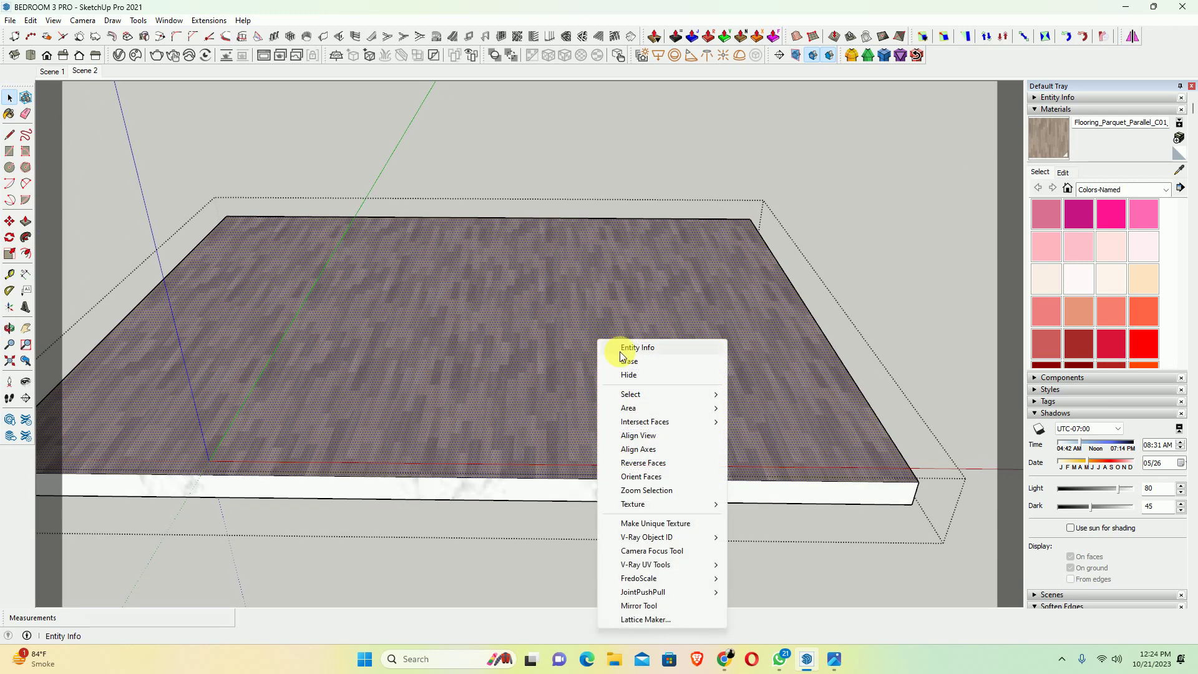
left_click(755, 500)
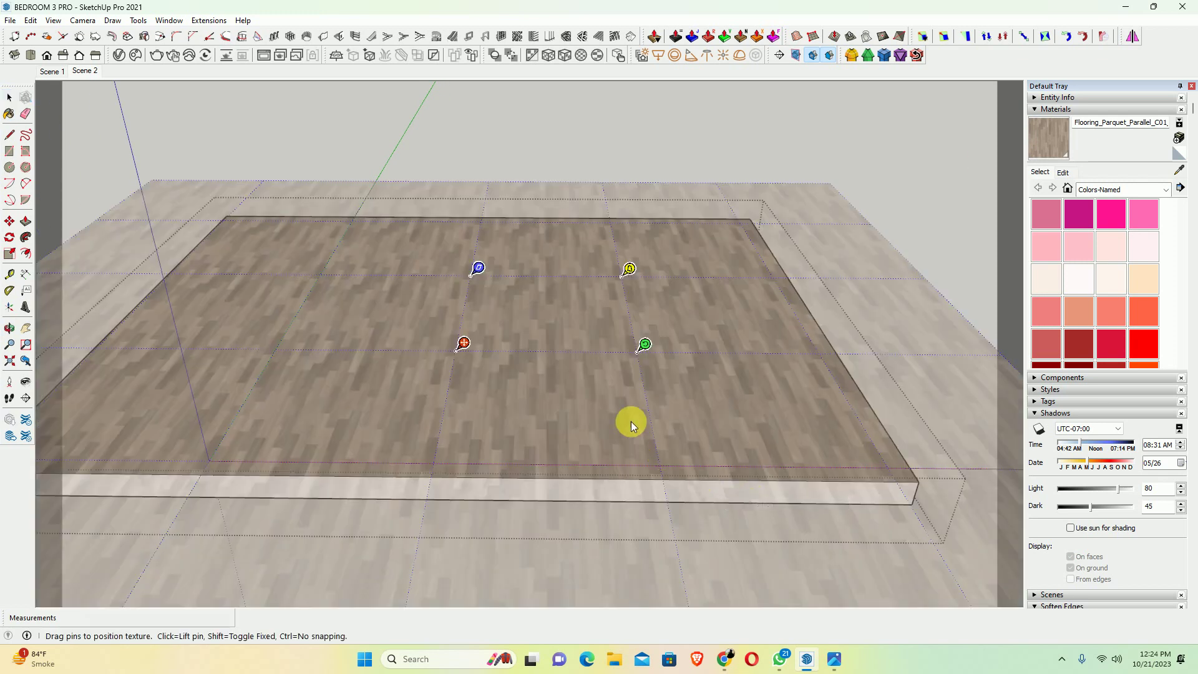
right_click(473, 345)
left_click(584, 394)
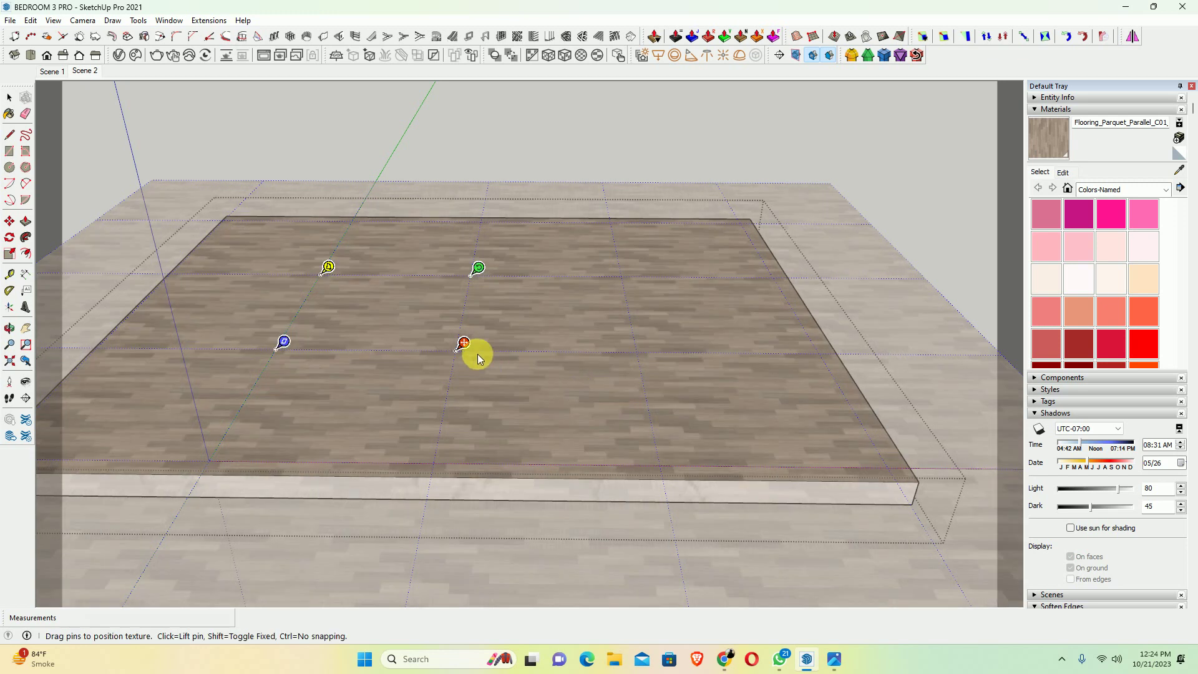
left_click_drag(462, 345, 758, 212)
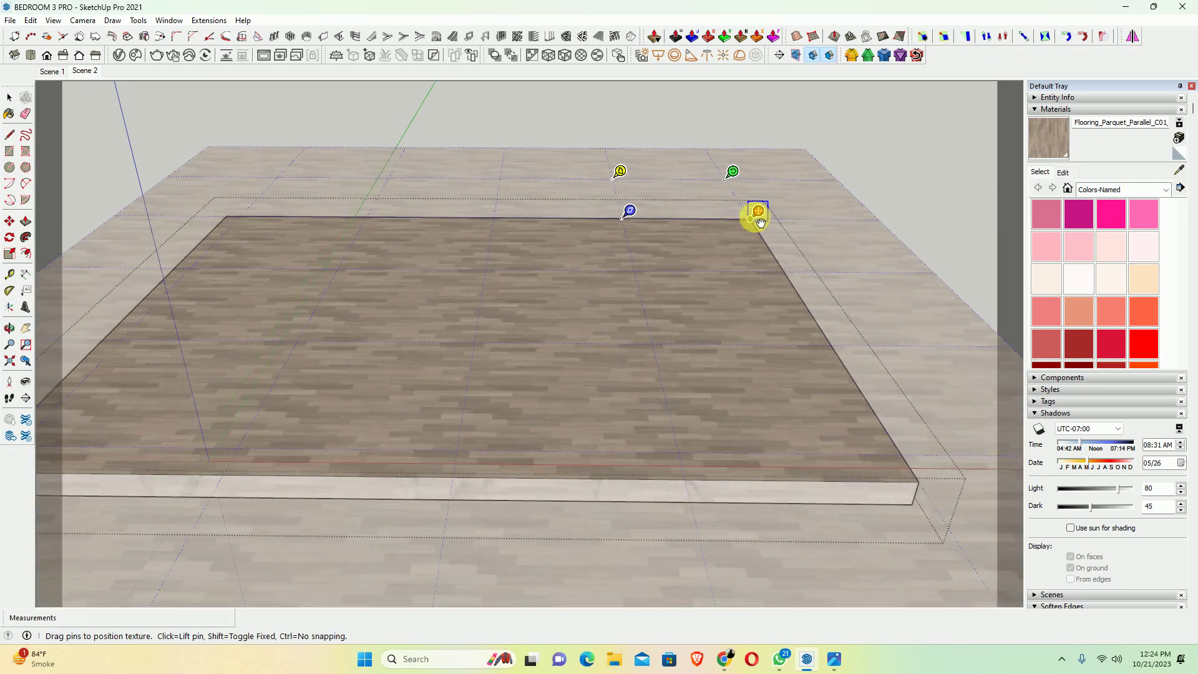
Flip the parquet texture left/right twice and upside down, then scale it larger
right_click(752, 213)
mouse_move(795, 242)
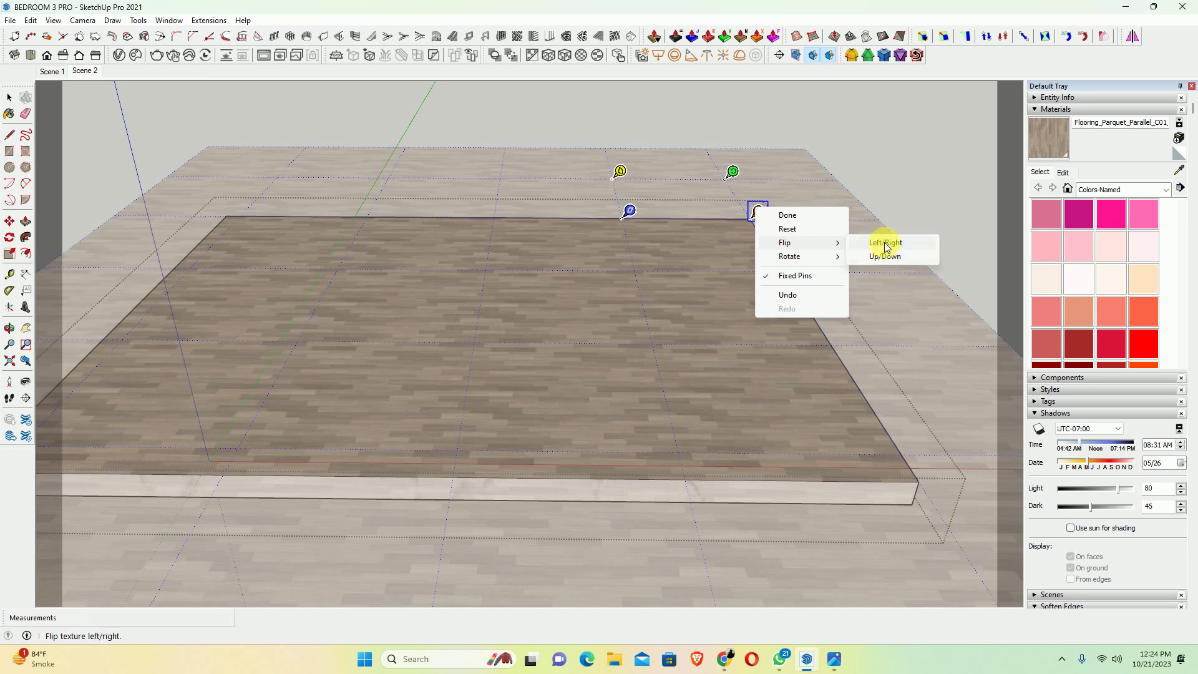
left_click(886, 244)
right_click(762, 214)
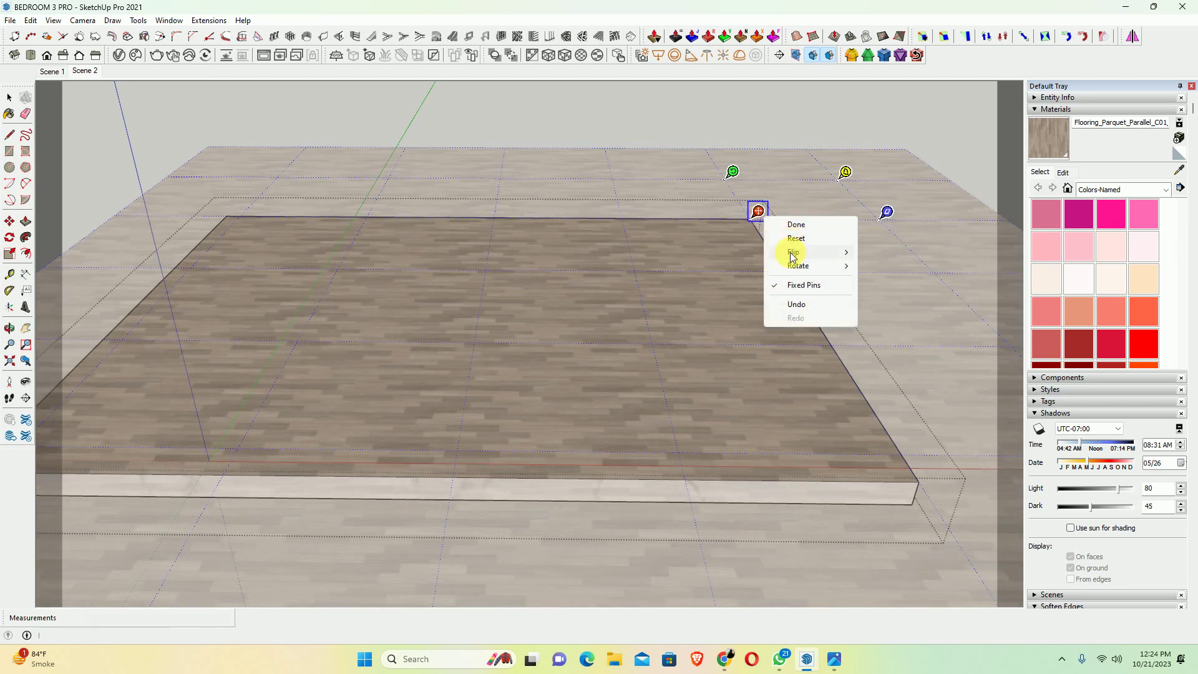
left_click(884, 252)
right_click(756, 215)
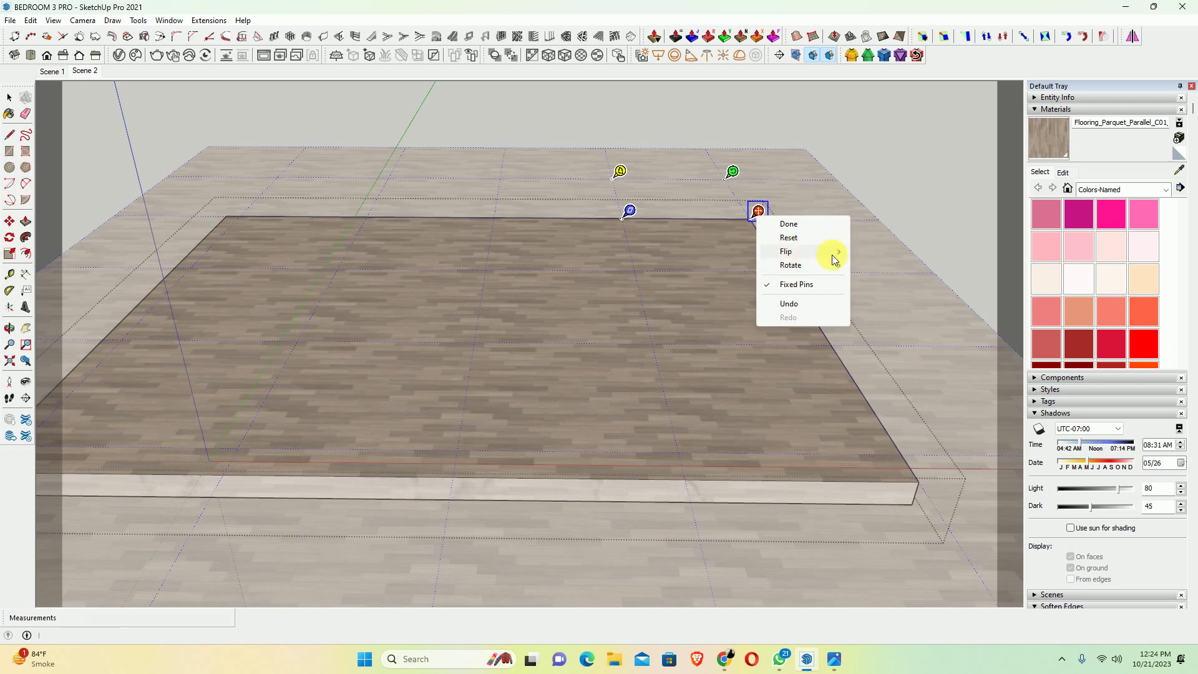
left_click(902, 262)
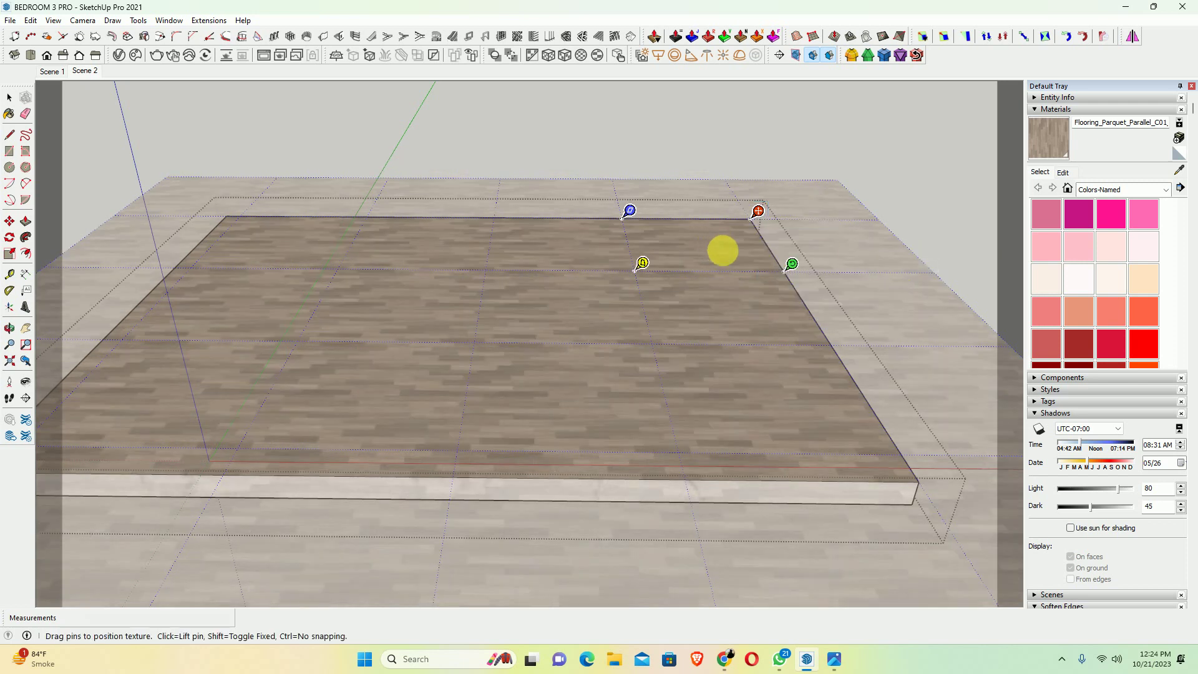
middle_click_drag(722, 249, 668, 377)
scroll(773, 316, "down", 3)
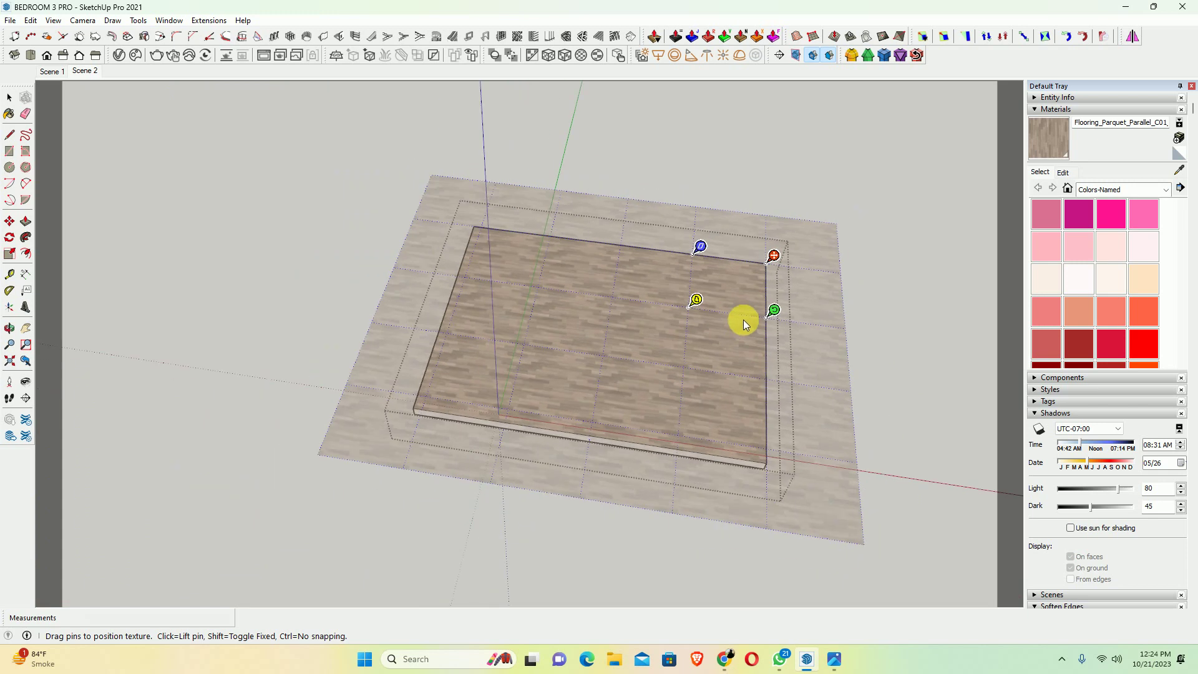
left_click_drag(783, 321, 777, 386)
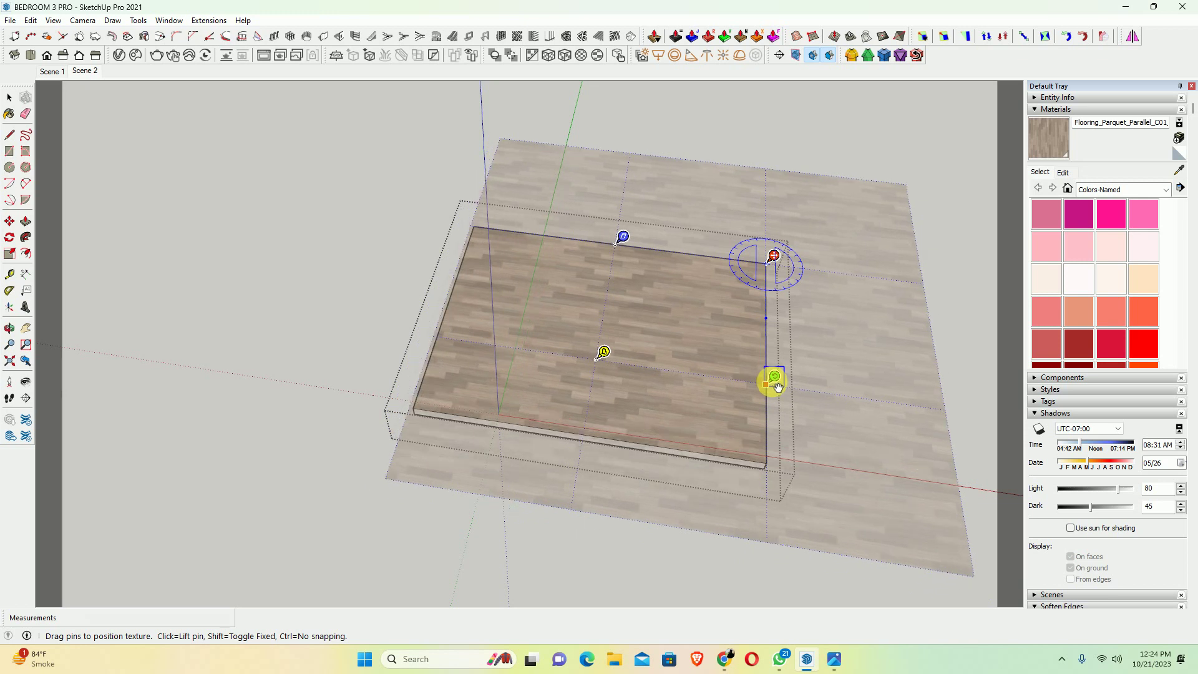
right_click(711, 361)
Finish positioning the floor texture and orbit to frame the TV wall and right console
left_click(734, 366)
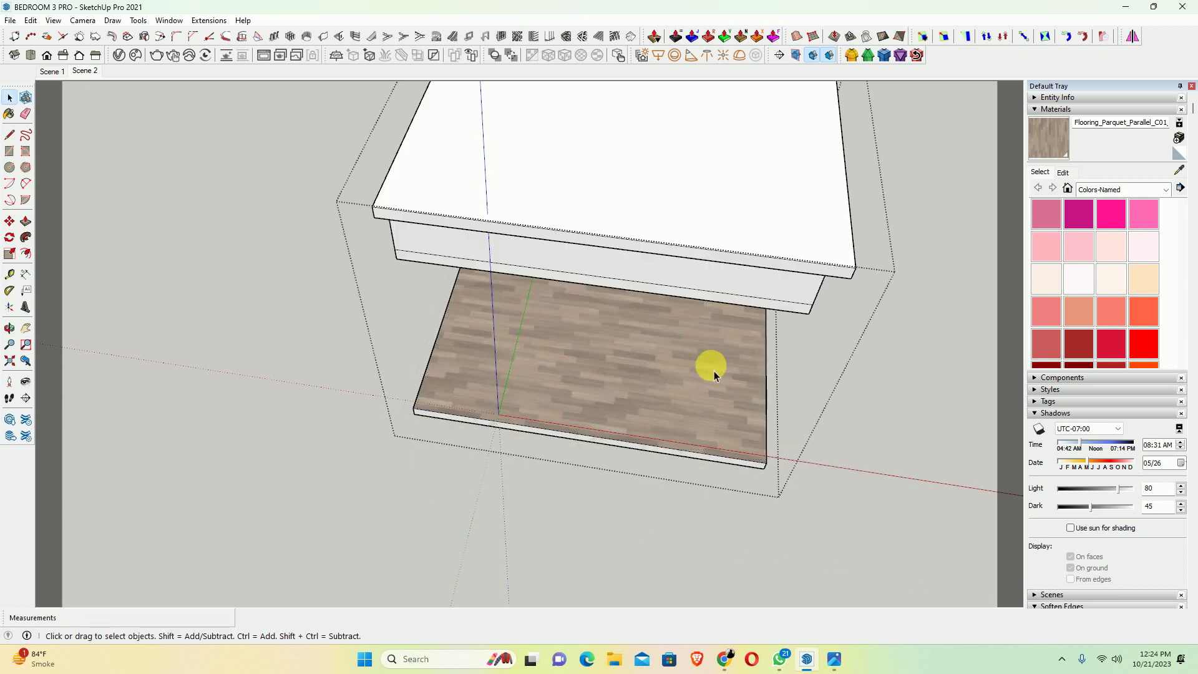
mouse_move(711, 367)
middle_mouse_down()
mouse_move(724, 270)
mouse_move(700, 297)
mouse_move(712, 234)
middle_mouse_up()
scroll(686, 268, "up", 5)
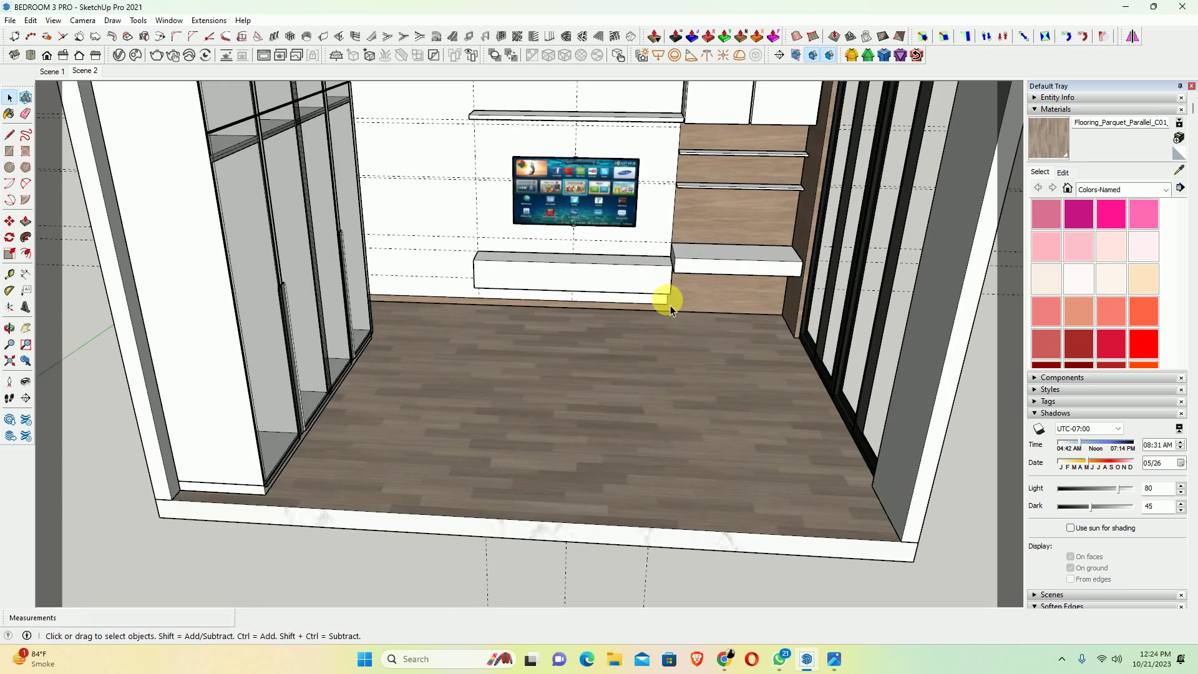
scroll(649, 372, "up", 3)
middle_click_drag(669, 321, 652, 360)
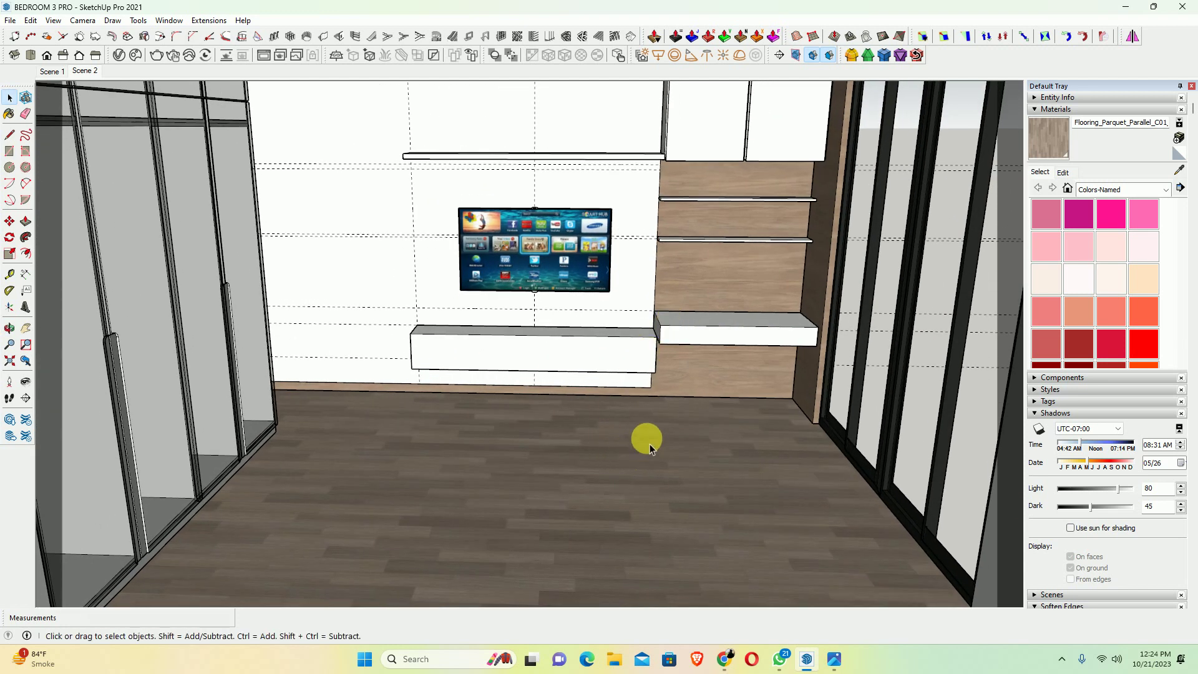
middle_click_drag(727, 454, 722, 388)
scroll(701, 436, "up", 2)
middle_click_drag(701, 436, 677, 535)
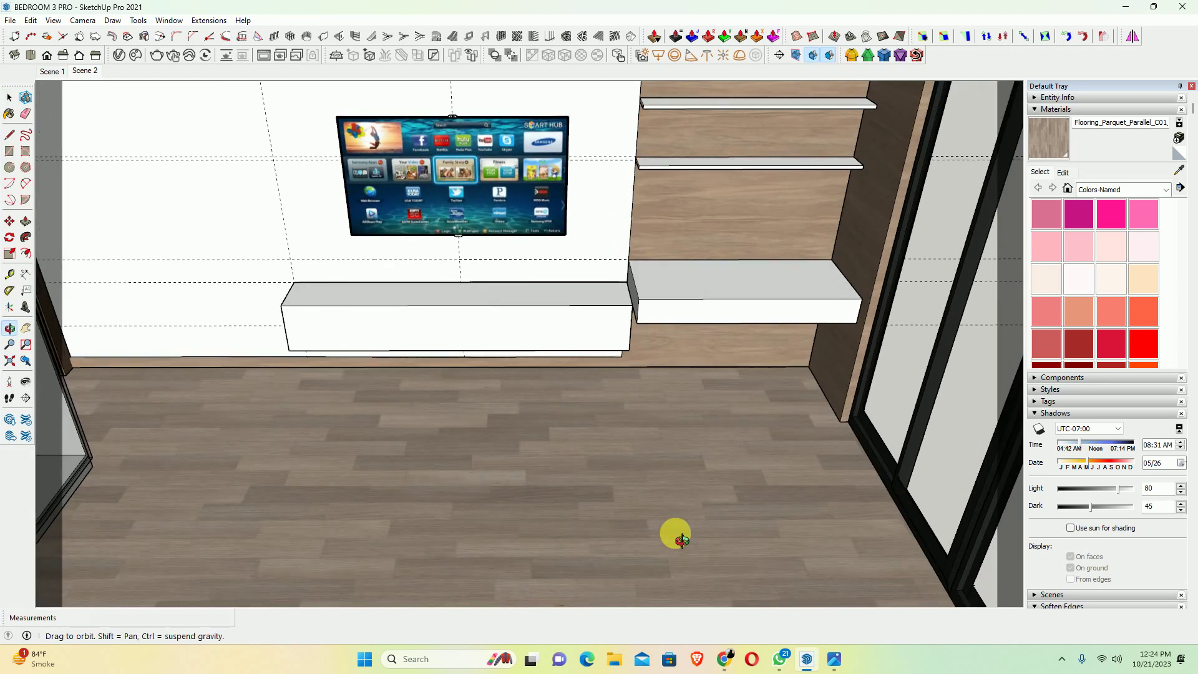
scroll(739, 376, "up", 3)
scroll(710, 409, "up", 3)
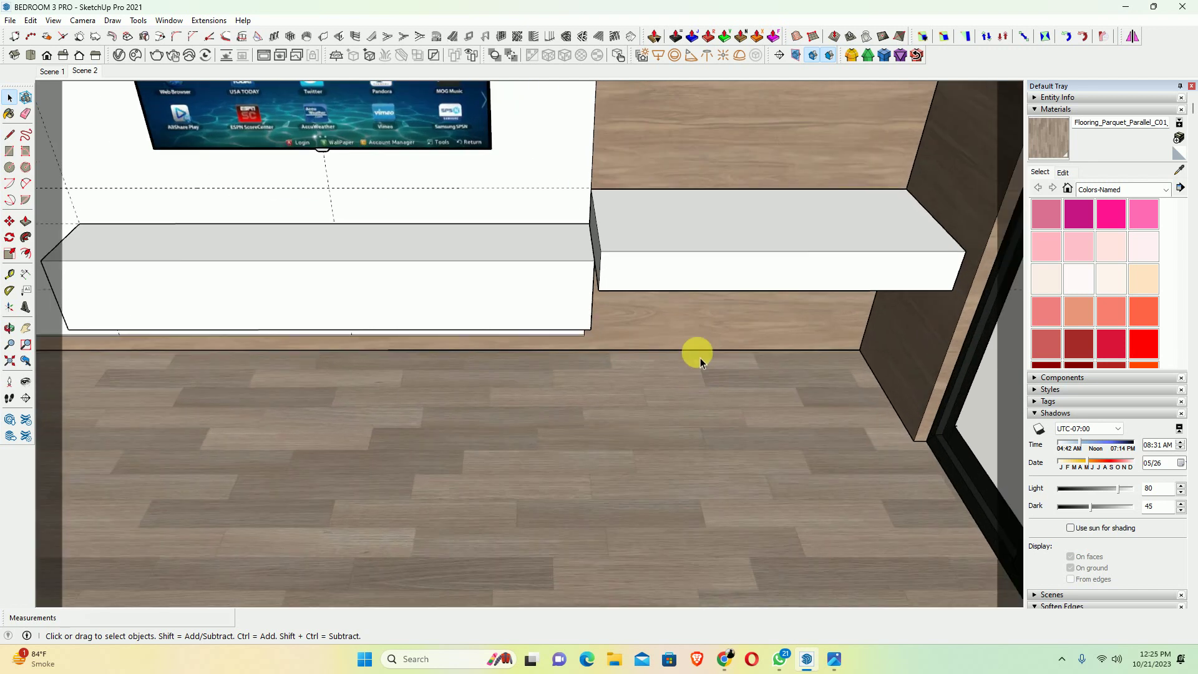
scroll(693, 374, "up", 3)
middle_click_drag(669, 391, 942, 299)
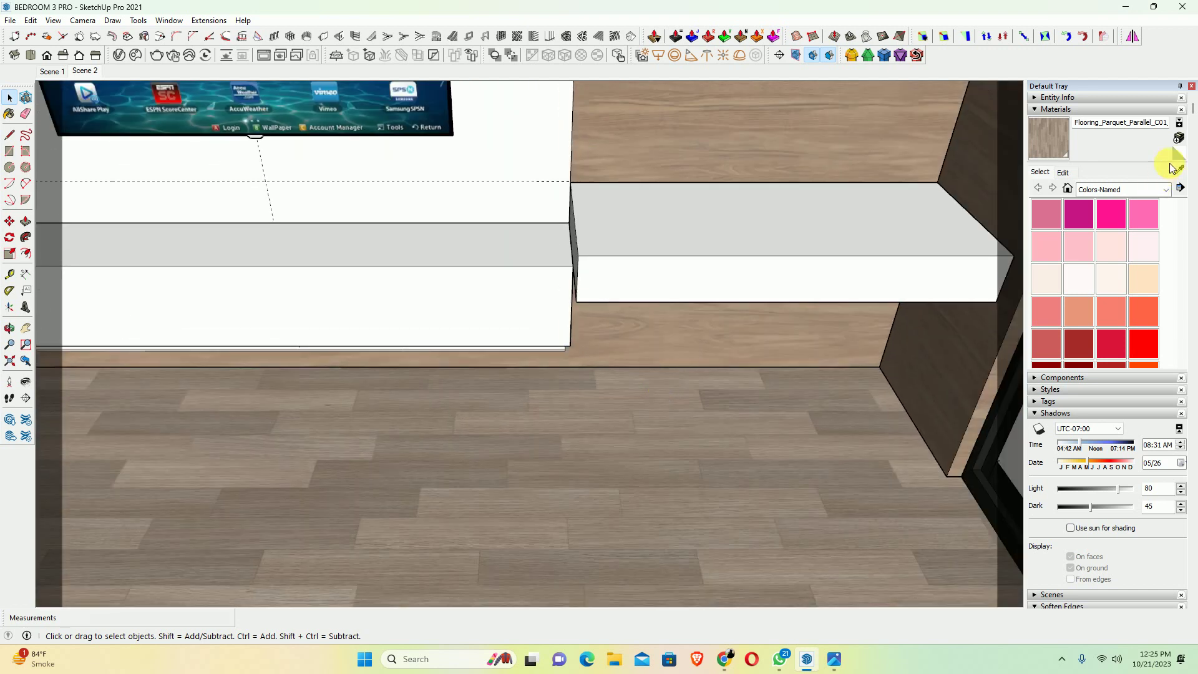
Sample Laminate_A02_120cm from the wall and open its colour settings in the Edit tab
key("b")
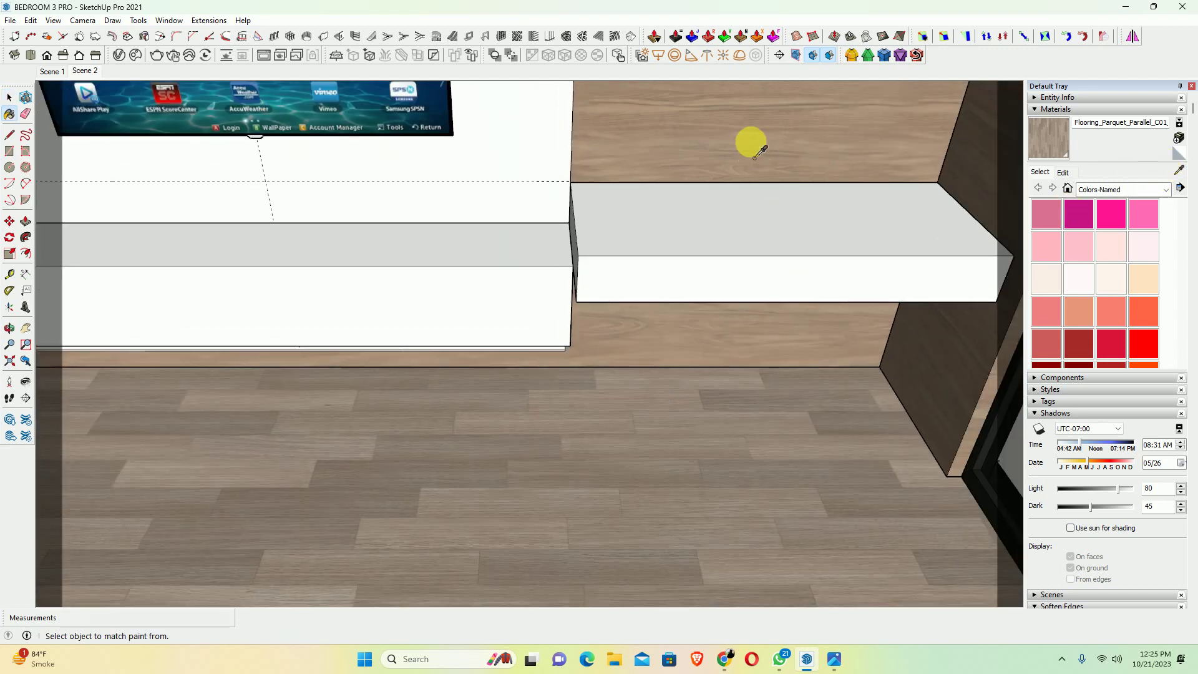
left_click(745, 149, "alt")
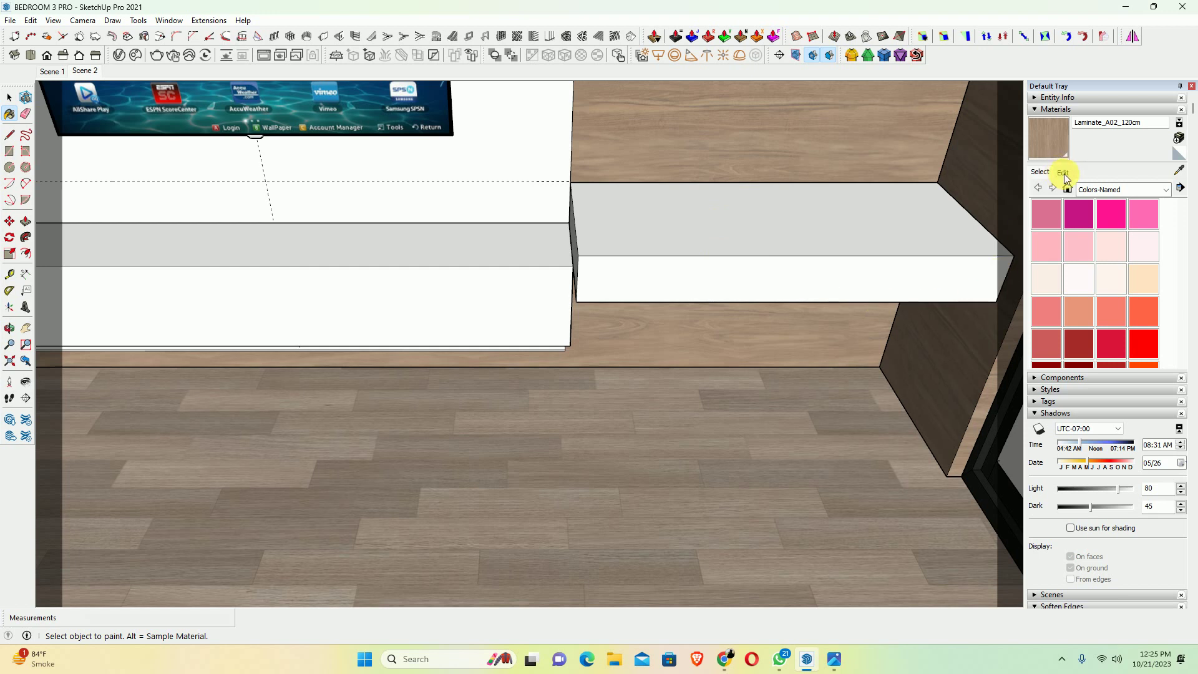
left_click(1063, 173)
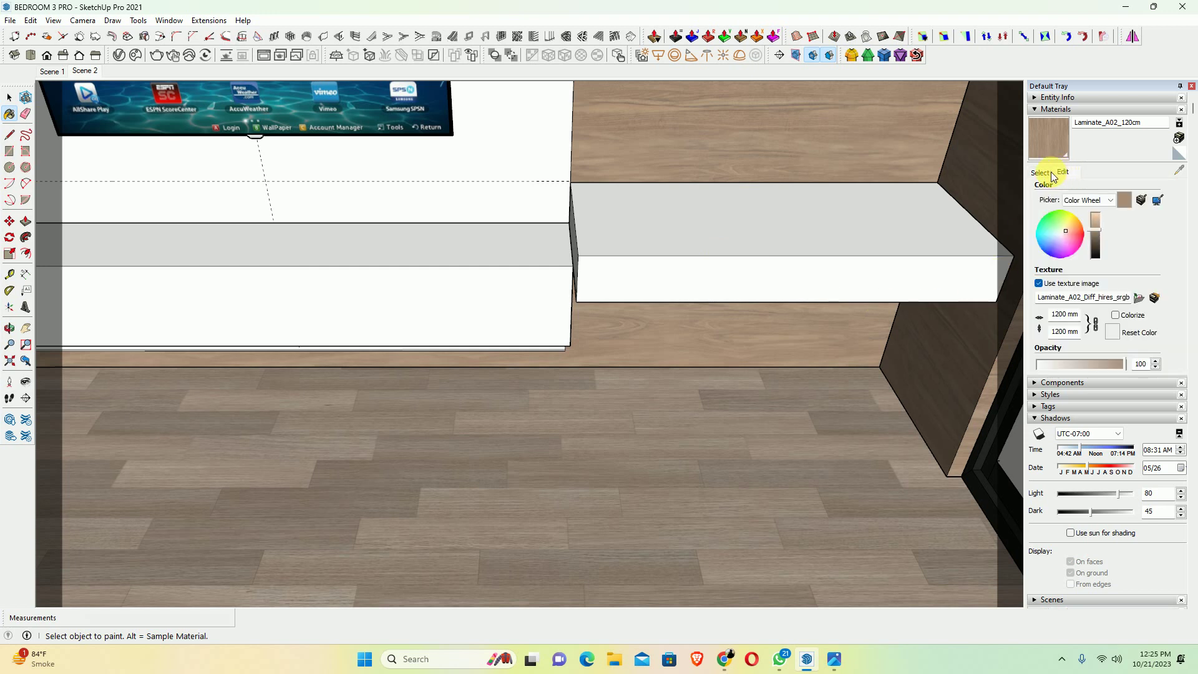
left_click(1158, 200)
mouse_move(689, 404)
middle_mouse_down()
mouse_move(707, 380)
mouse_move(688, 257)
mouse_move(793, 457)
mouse_move(687, 279)
middle_mouse_up()
scroll(663, 313, "down", 3)
scroll(650, 323, "down", 3)
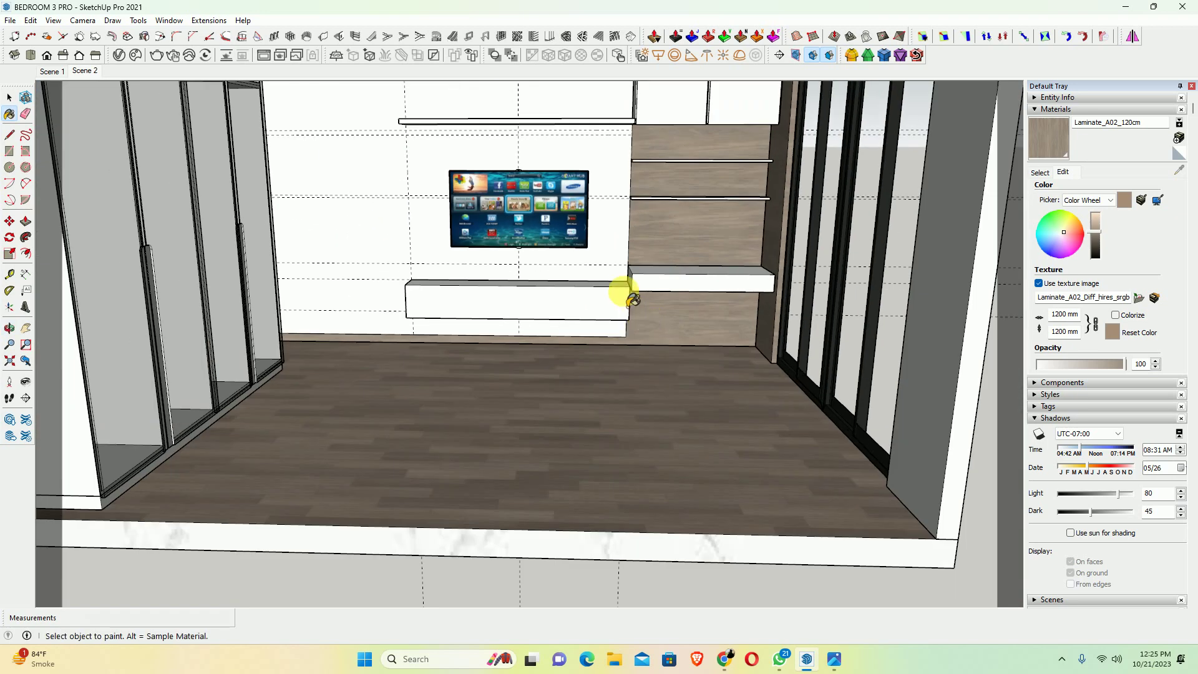
scroll(642, 313, "up", 2)
Return to Select and go back to the material swatch list
key("space")
scroll(663, 334, "up", 3)
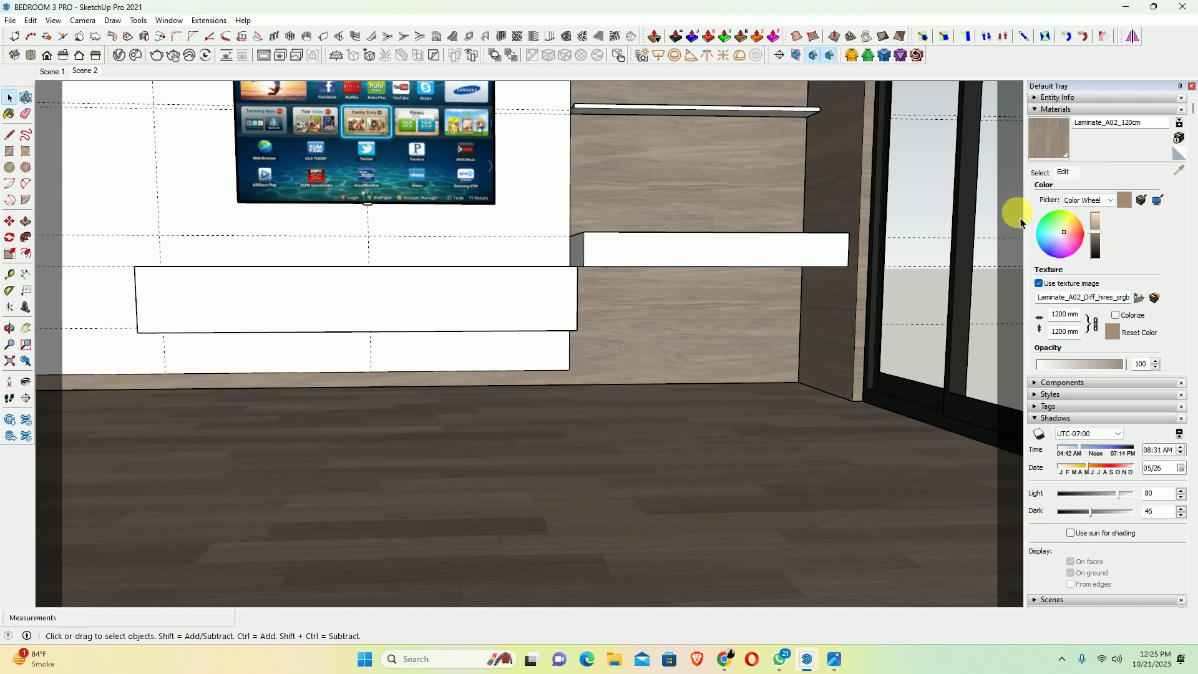
left_click(1033, 170)
scroll(473, 476, "down", 3)
scroll(473, 414, "down", 2)
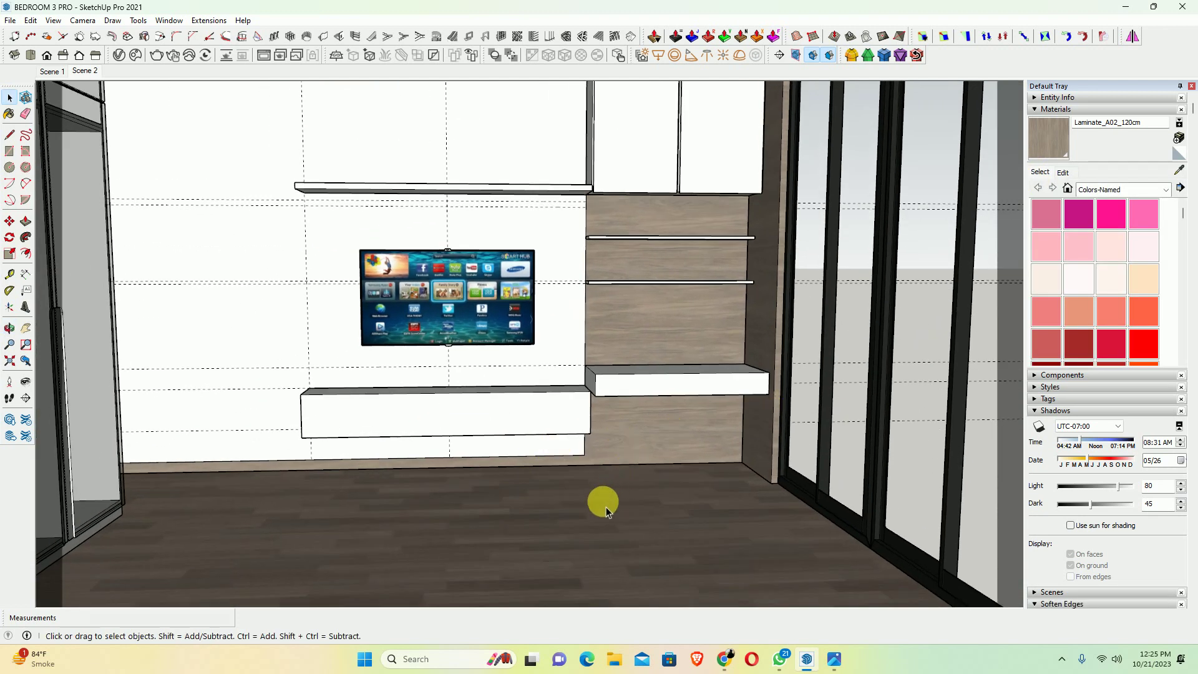
Orbit from the TV wall around to the wardrobe door
middle_click_drag(606, 511, 792, 473)
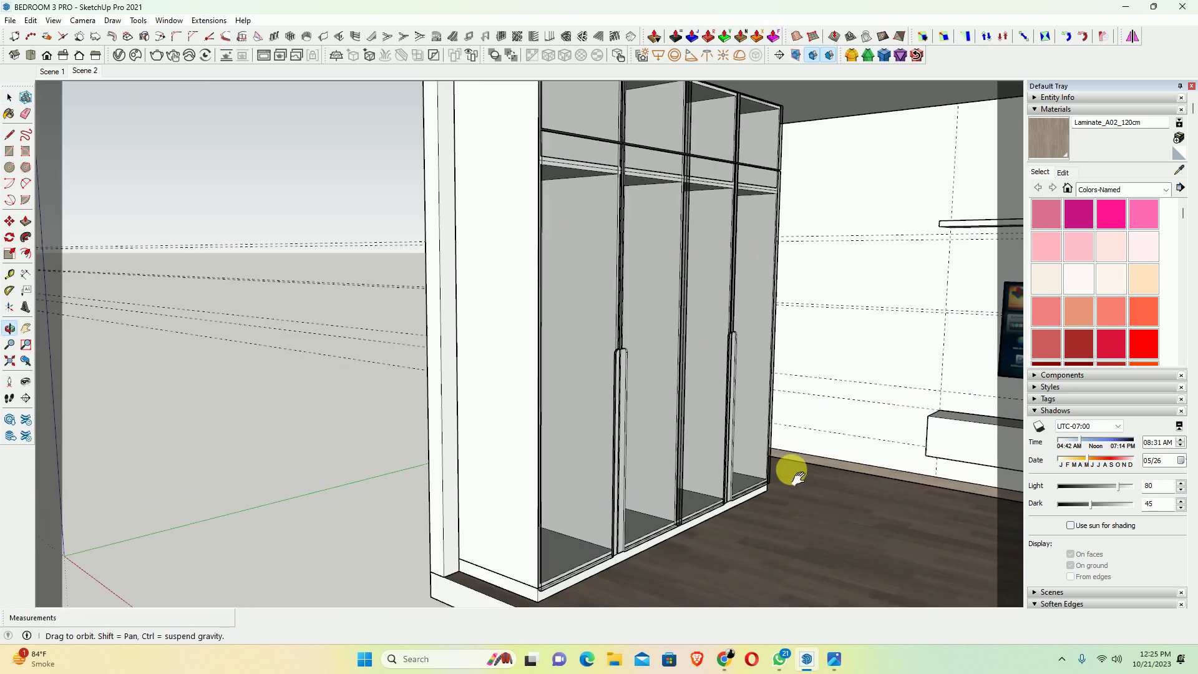
scroll(789, 437, "up", 3)
scroll(724, 449, "up", 2)
scroll(740, 484, "up", 1)
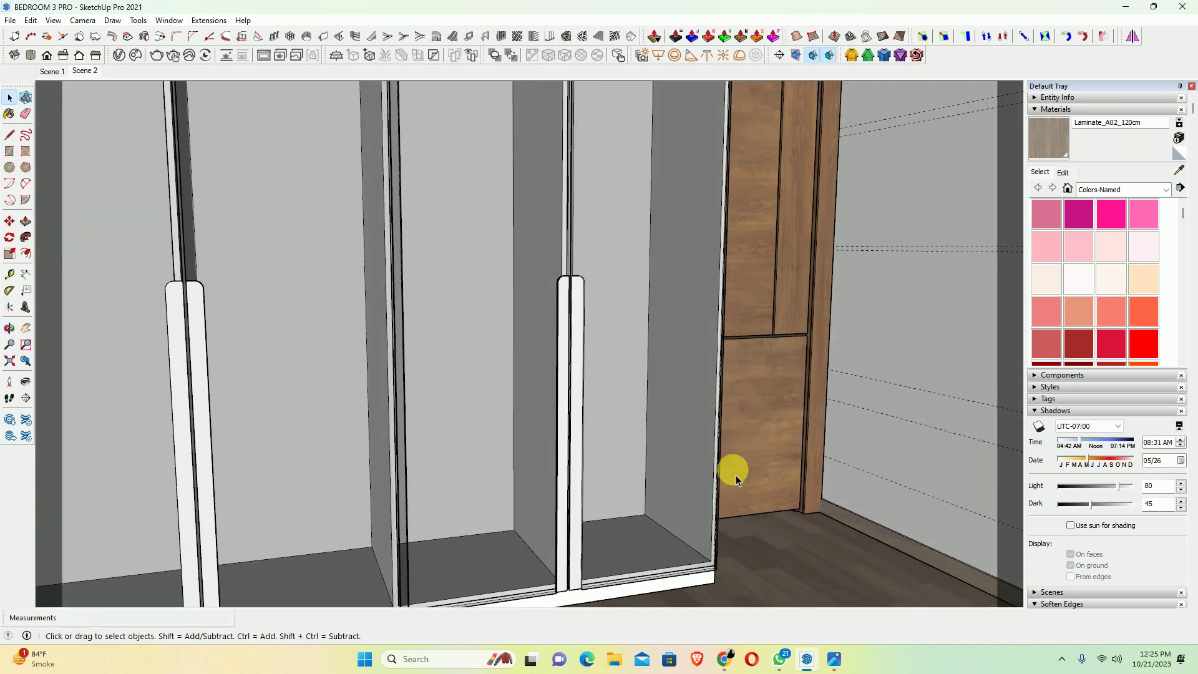
scroll(737, 479, "down", 3)
mouse_move(728, 495)
middle_mouse_down()
mouse_move(571, 467)
mouse_move(861, 433)
middle_mouse_up()
middle_click_drag(336, 449, 623, 409)
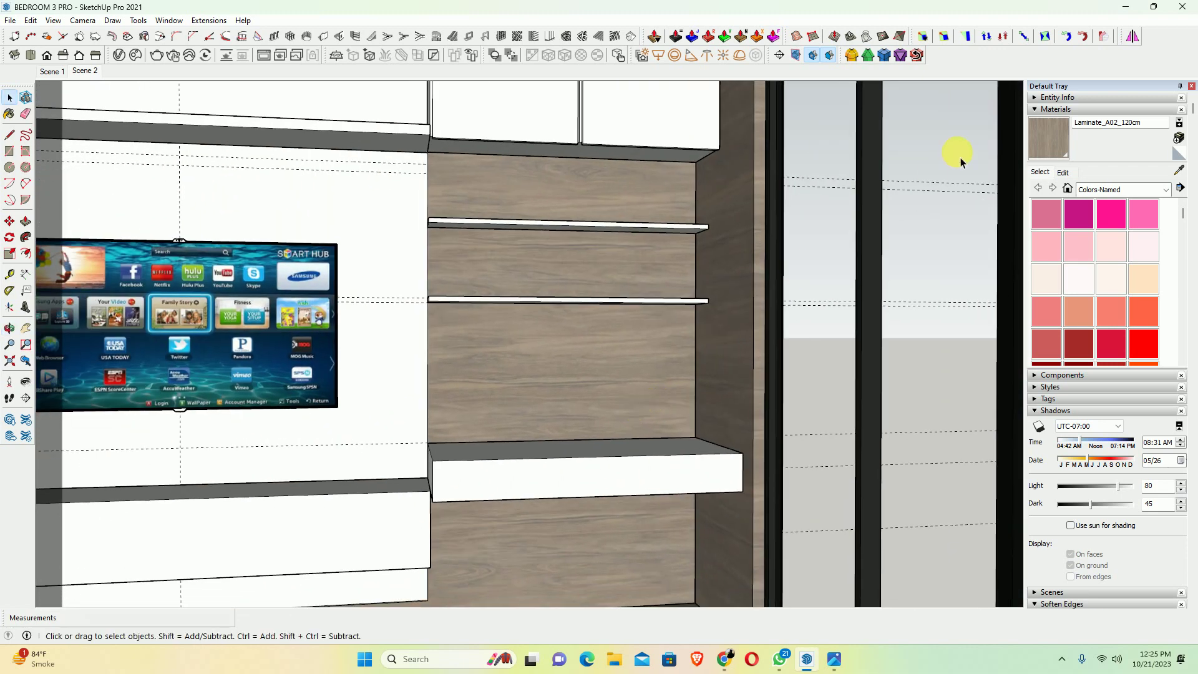
scroll(457, 440, "down", 3)
middle_click_drag(260, 460, 673, 446)
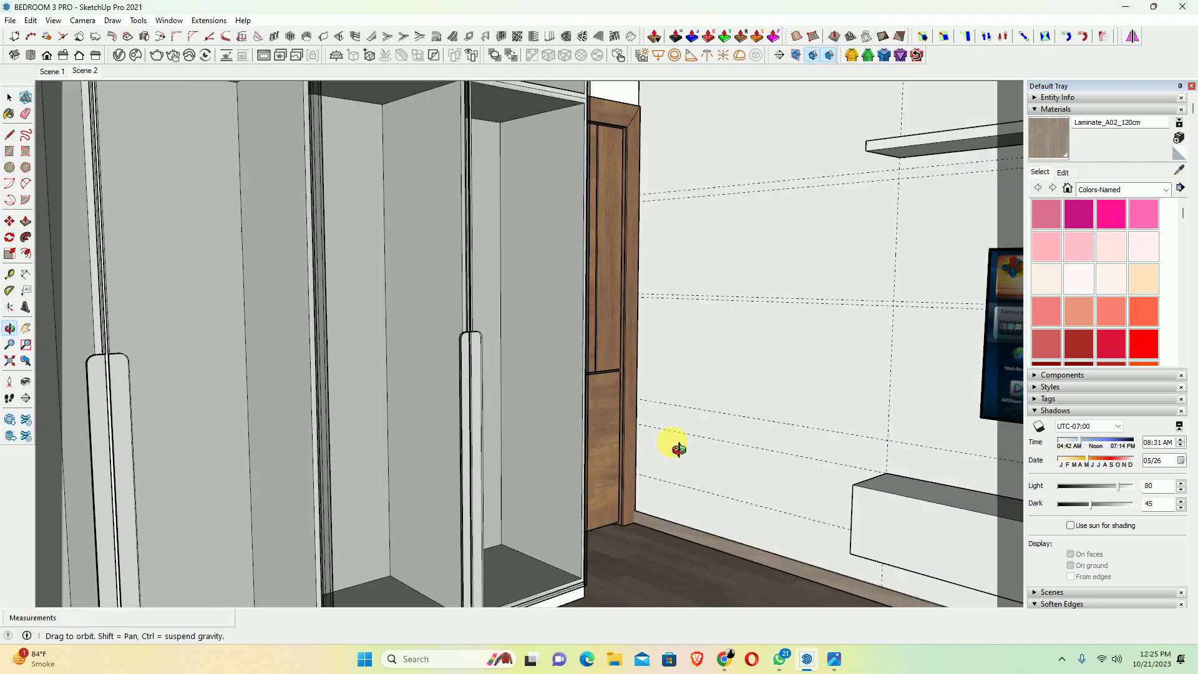
scroll(626, 443, "up", 3)
scroll(627, 443, "down", 2)
scroll(524, 450, "down", 1)
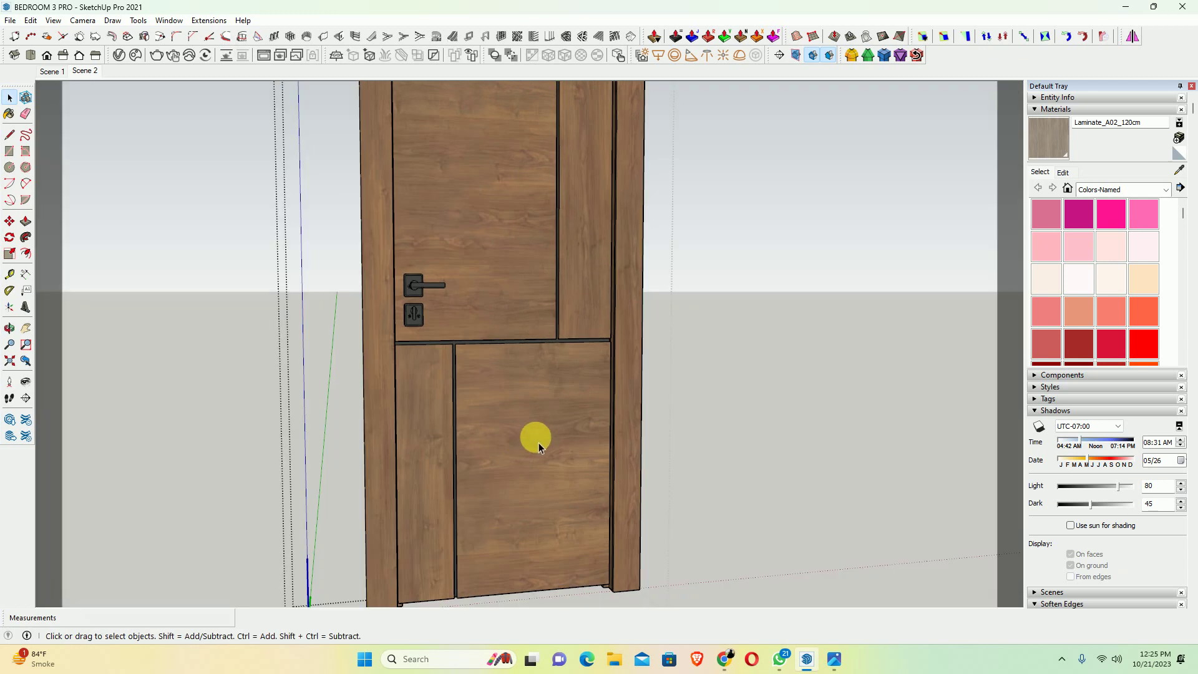
scroll(559, 493, "down", 2)
scroll(564, 527, "down", 1)
Paint the upper, narrow right and lower door panels with Laminate_A02_120cm, then open the door group
left_click(1048, 139)
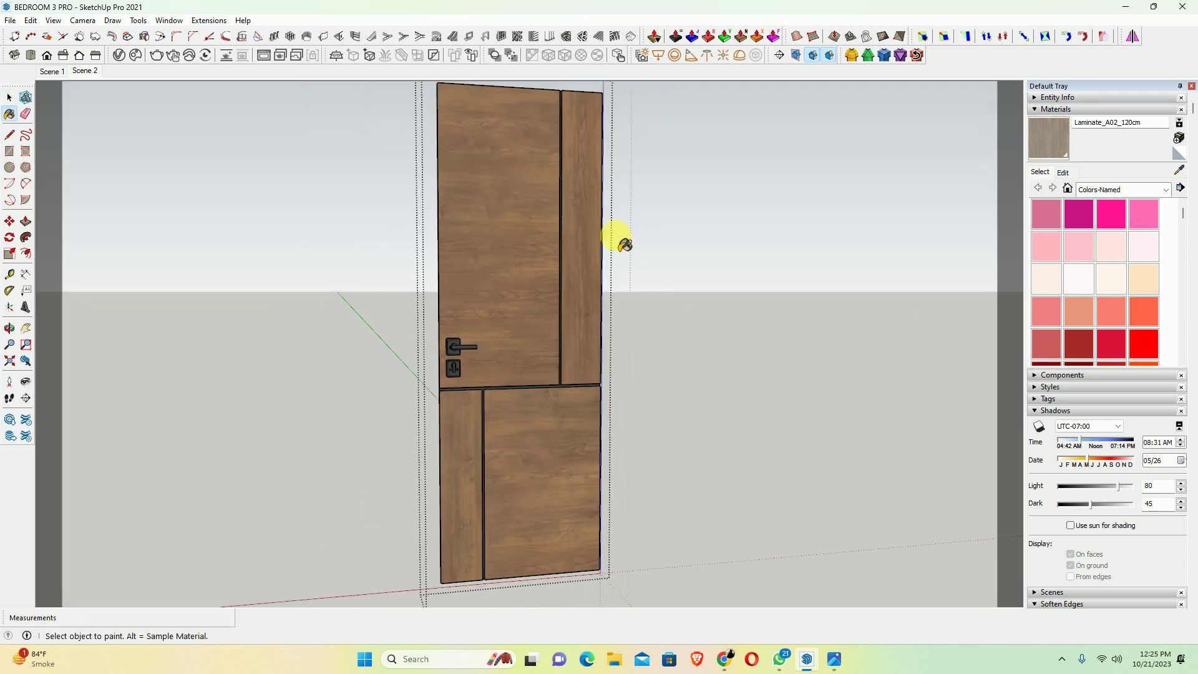
left_click(476, 277)
left_click(576, 344)
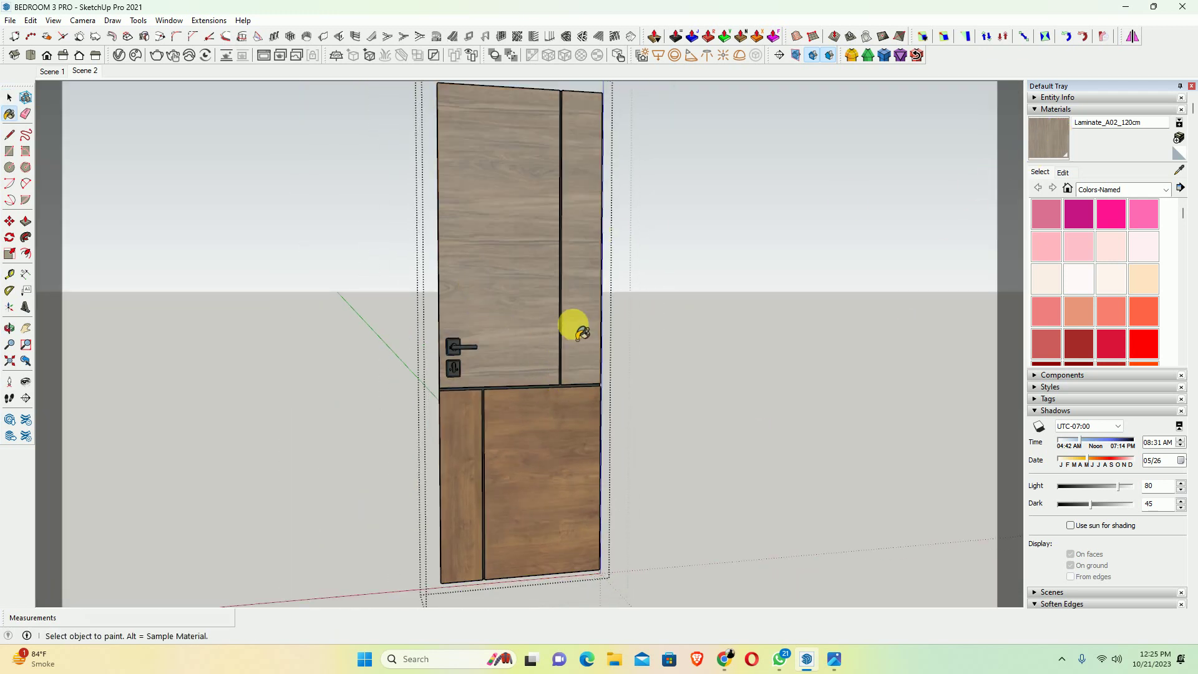
left_click(459, 474, "shift")
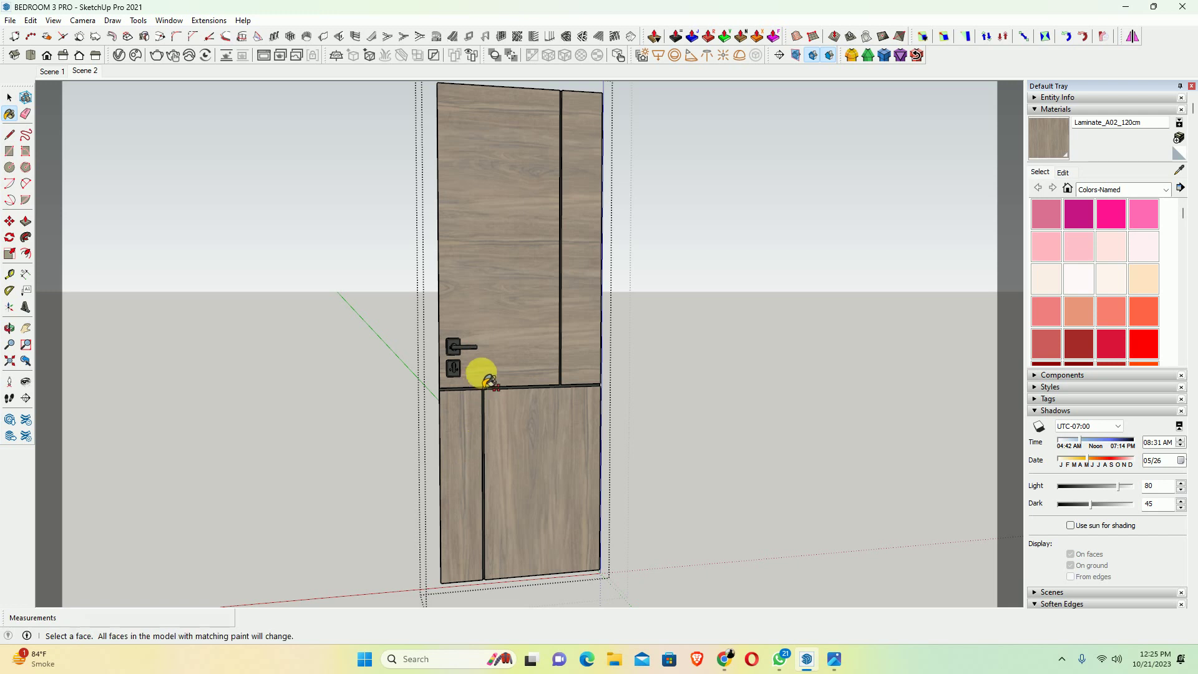
mouse_move(526, 401)
middle_mouse_down()
mouse_move(427, 445)
mouse_move(526, 485)
middle_mouse_up()
right_click(533, 484)
double_click(522, 490)
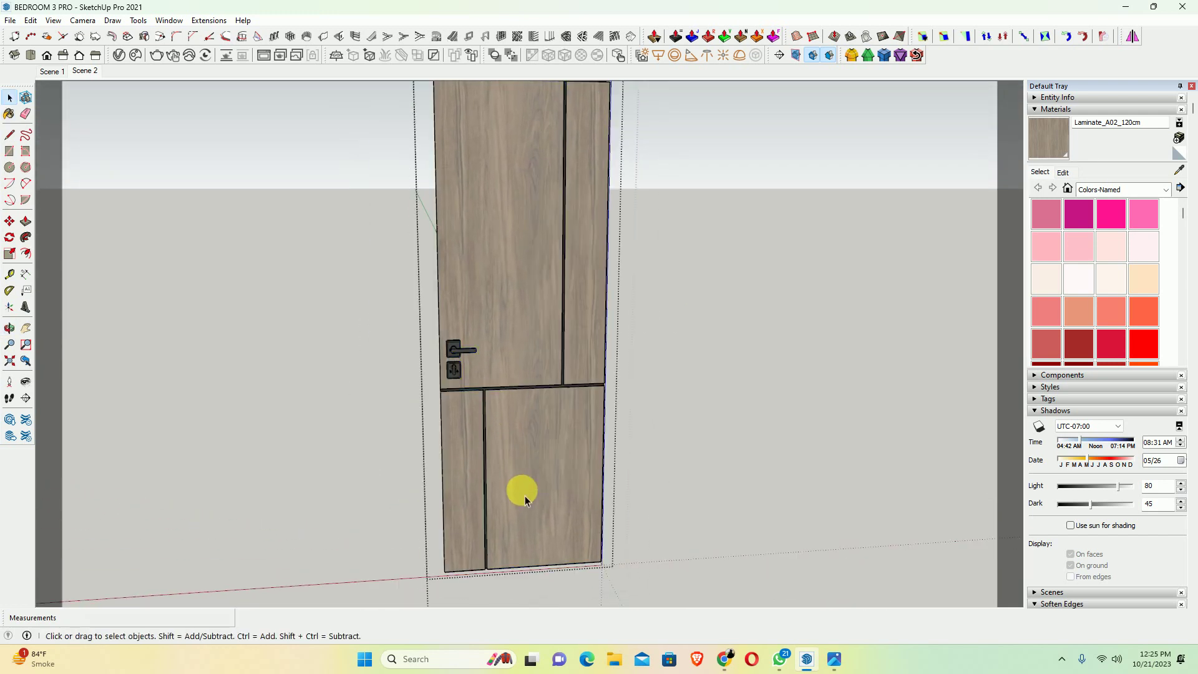
right_click(521, 489)
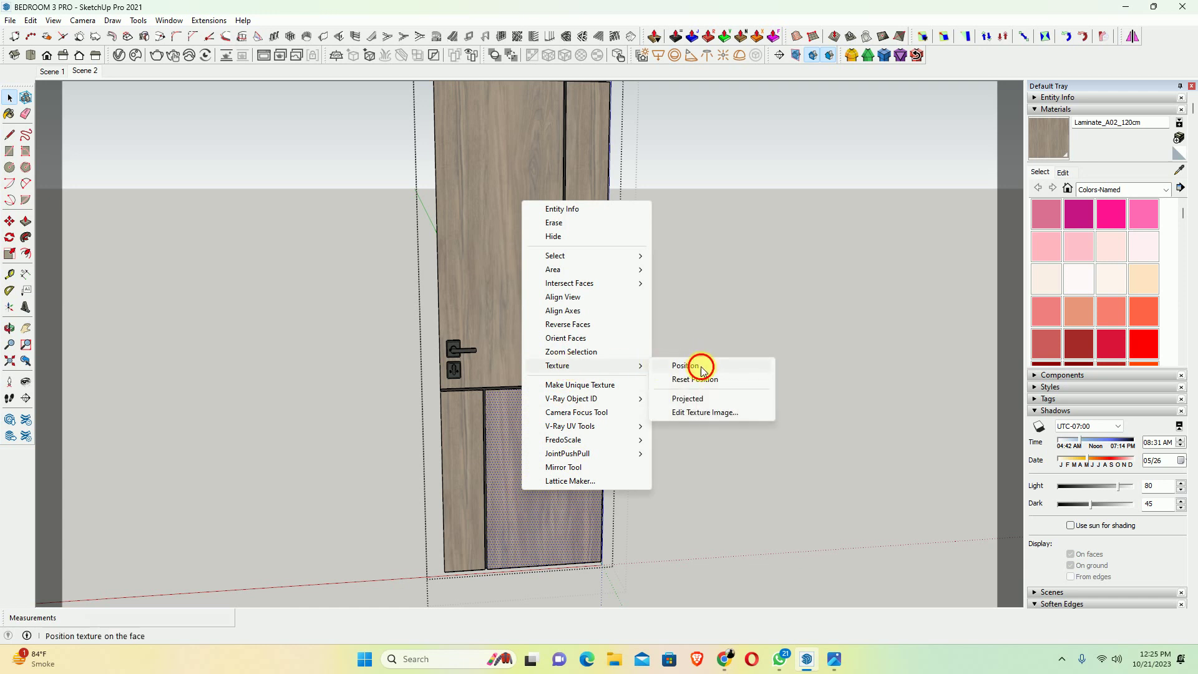
Shift and shrink the Laminate_A02_120cm texture on the lower door panel to fit it
left_click(701, 368)
mouse_move(428, 486)
left_mouse_down()
mouse_move(545, 532)
mouse_move(508, 540)
left_mouse_up()
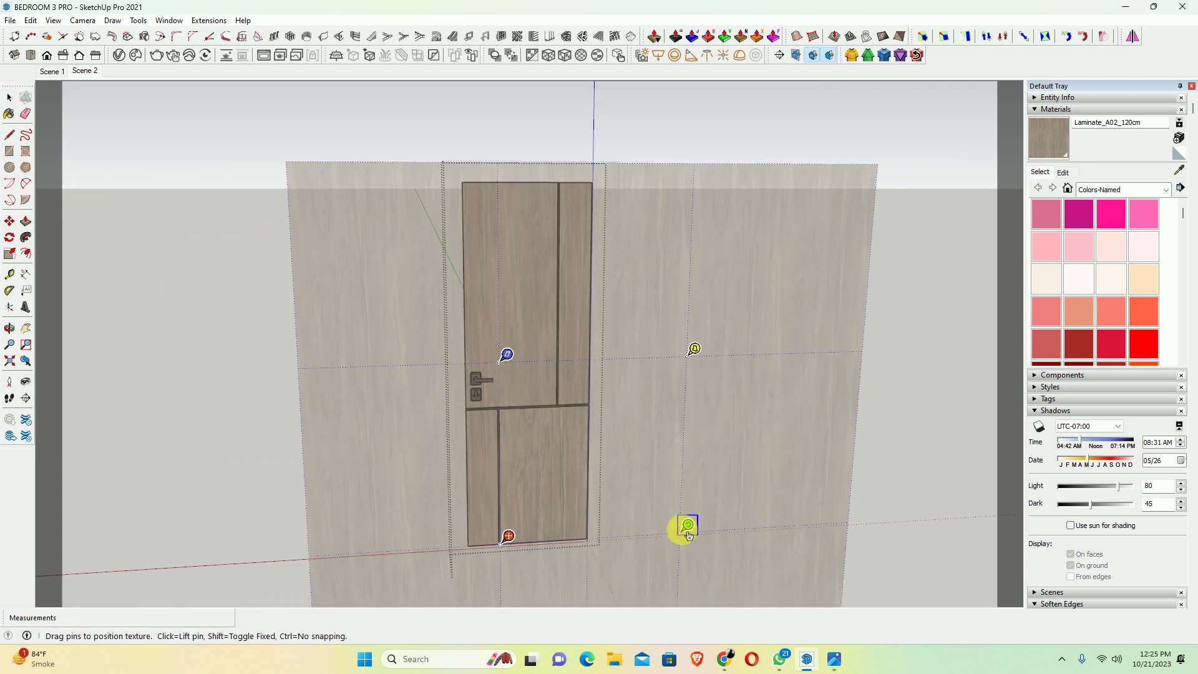
left_click_drag(686, 530, 593, 535)
scroll(545, 448, "up", 2)
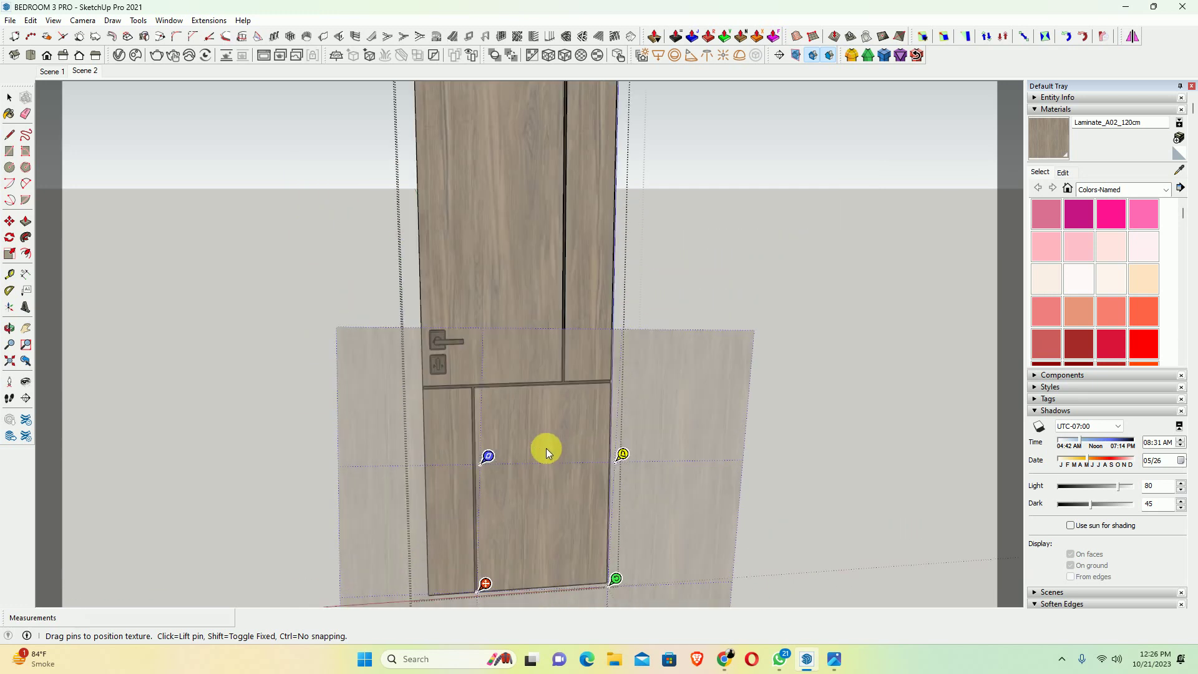
scroll(545, 447, "up", 2)
mouse_move(572, 440)
middle_mouse_down()
mouse_move(572, 472)
mouse_move(555, 340)
middle_mouse_up()
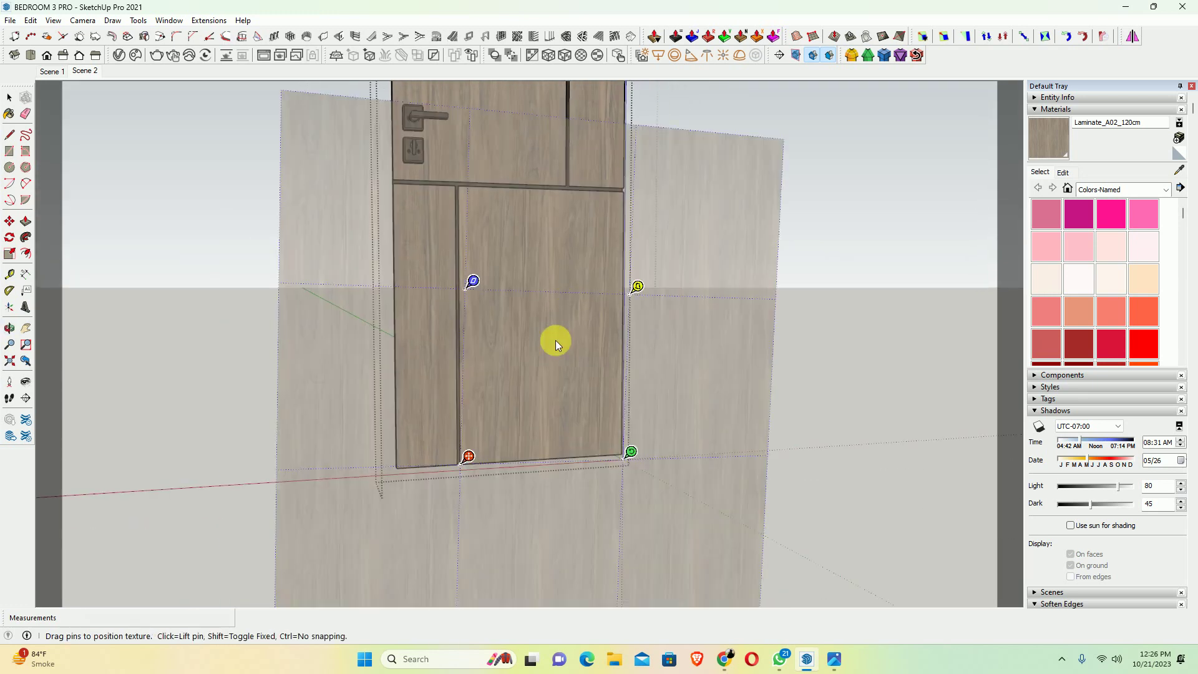
Confirm the new texture placement so the grain runs vertically, and orbit toward the door jambs
right_click(510, 390)
left_click(544, 395)
middle_click_drag(521, 348, 517, 439)
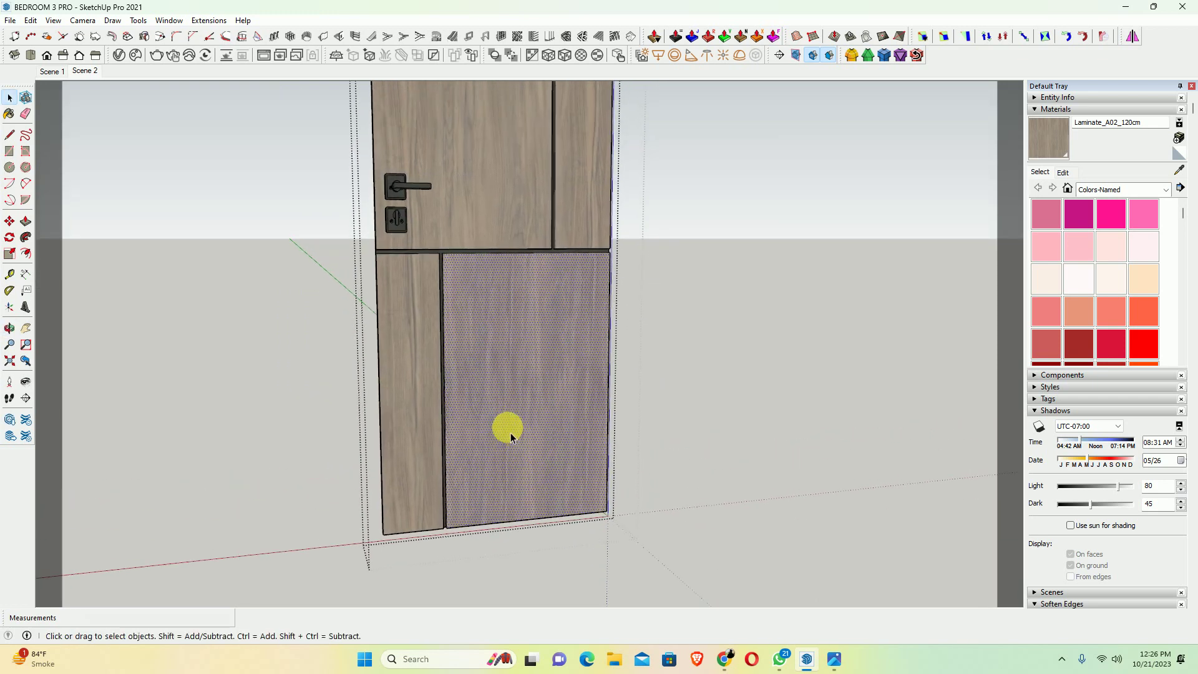
key("b")
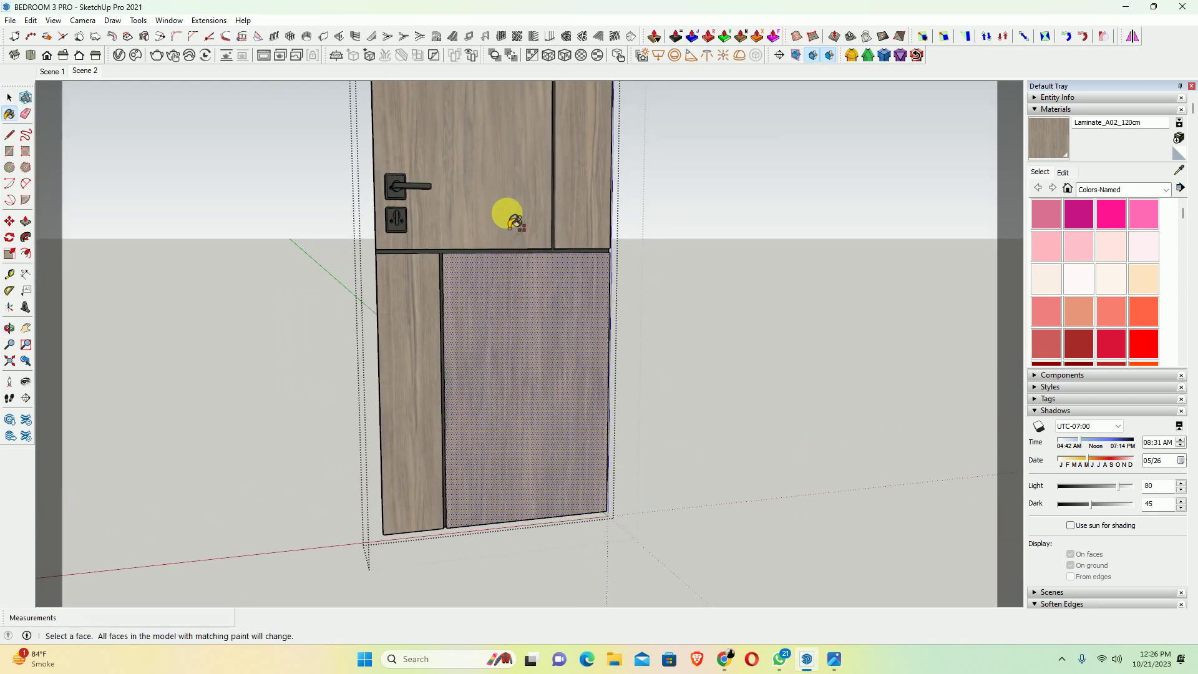
key("space")
middle_click_drag(500, 208, 460, 241)
Hide the door leaf and paint the right and left jambs with Laminate_A02_120cm
left_click(592, 303)
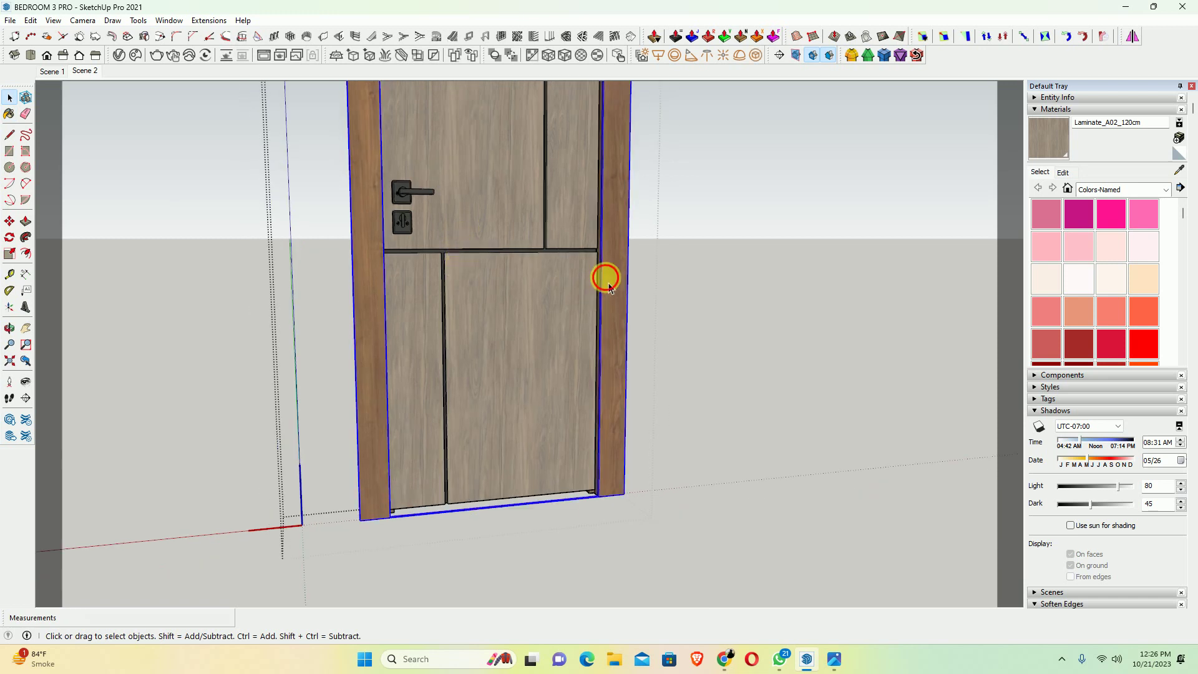
key("Delete")
key("b")
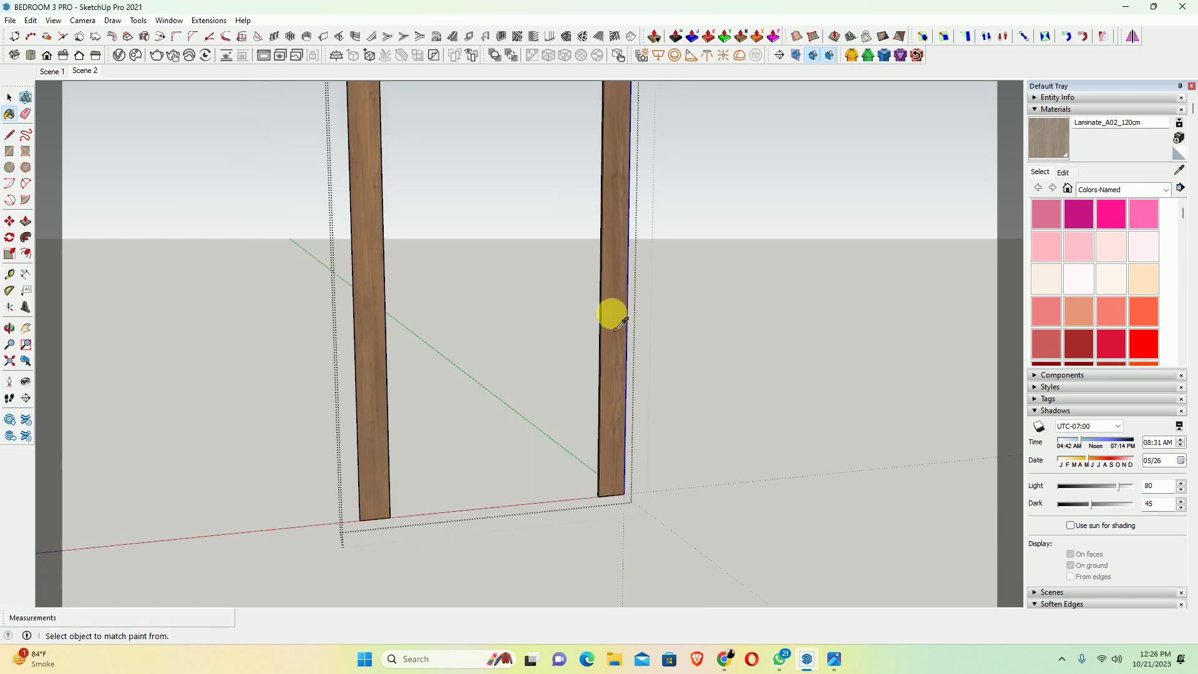
left_click(618, 326)
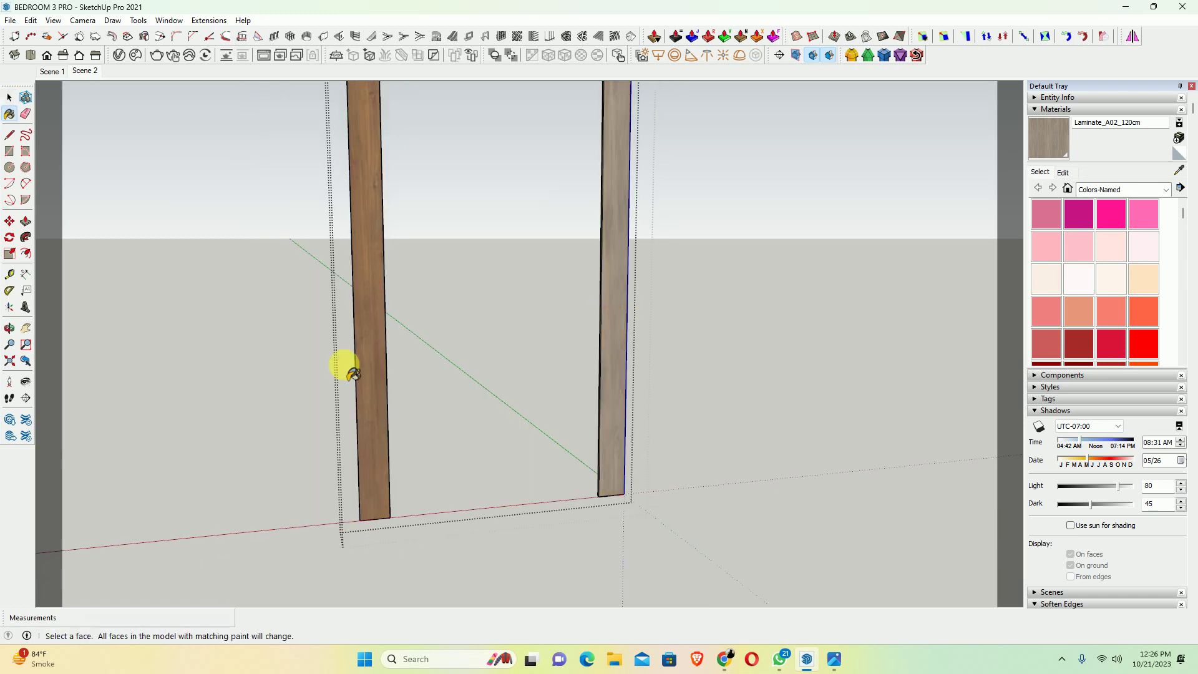
left_click(374, 368, "shift")
key("space")
key("Escape")
Paint the remaining door jamb with Laminate_A02_120cm
mouse_move(395, 366)
middle_mouse_down()
mouse_move(543, 393)
mouse_move(541, 365)
middle_mouse_up()
scroll(541, 365, "up", 5)
left_click(525, 355)
scroll(525, 355, "up", 3)
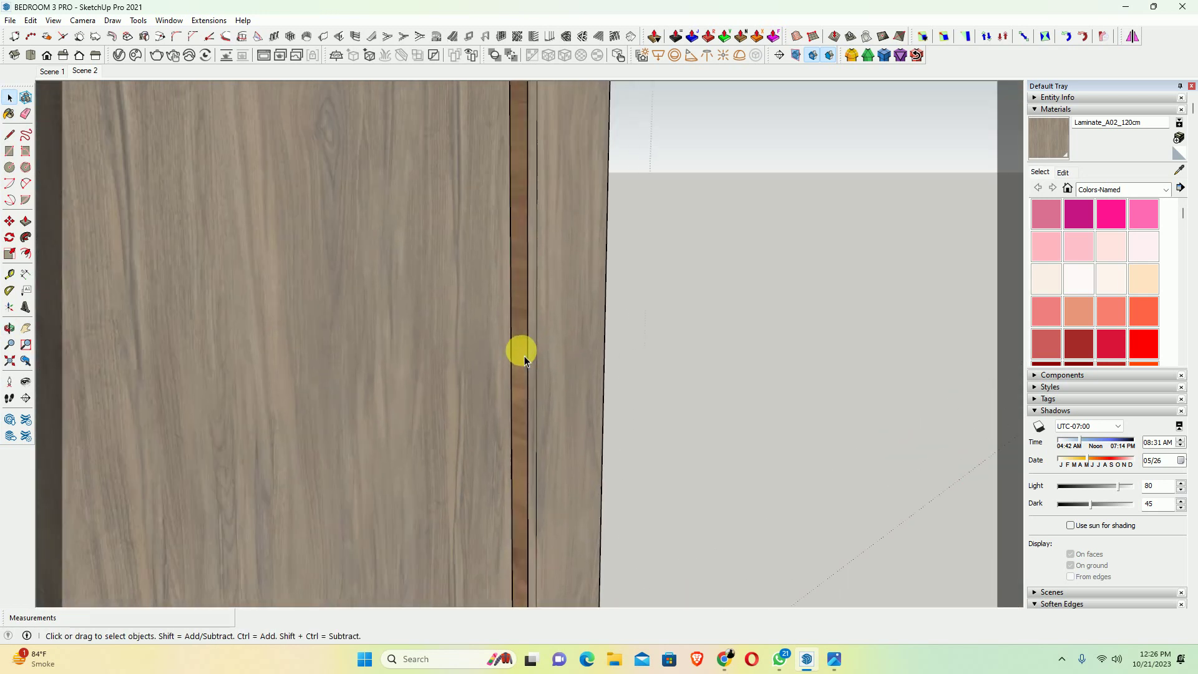
key("b")
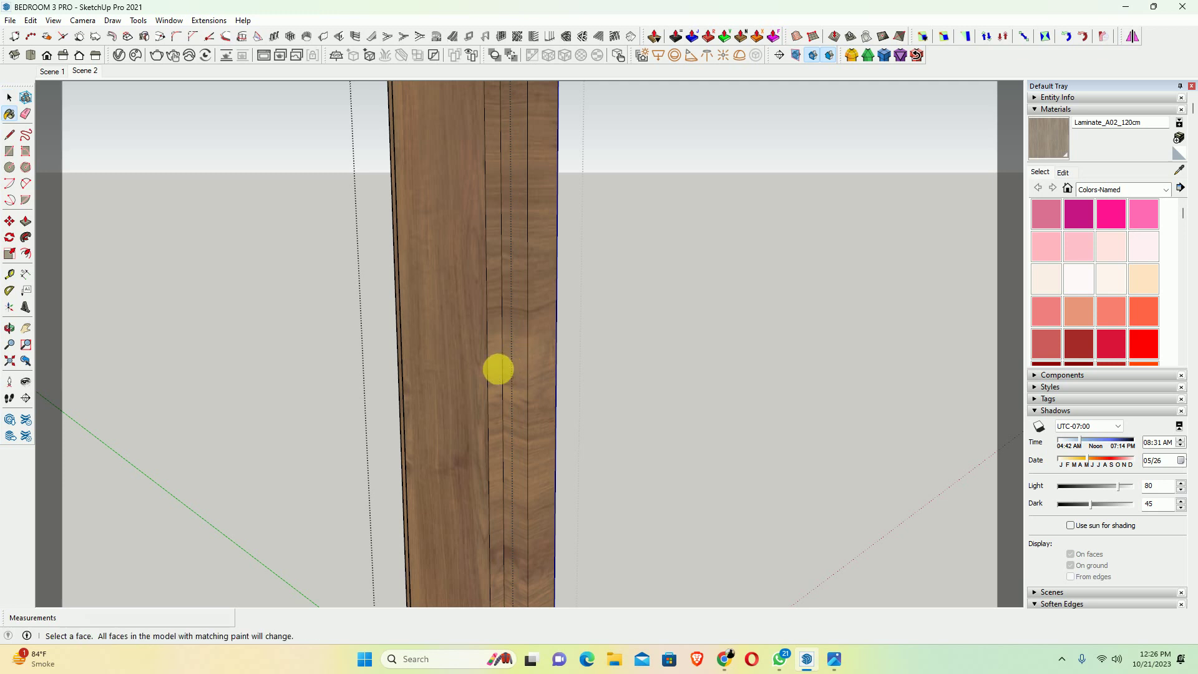
left_click(437, 368, "shift")
key("space")
Orbit and zoom around the door to bring the top of the frame into view
middle_click_drag(436, 368, 449, 350)
scroll(489, 395, "down", 2)
middle_click_drag(489, 395, 286, 393)
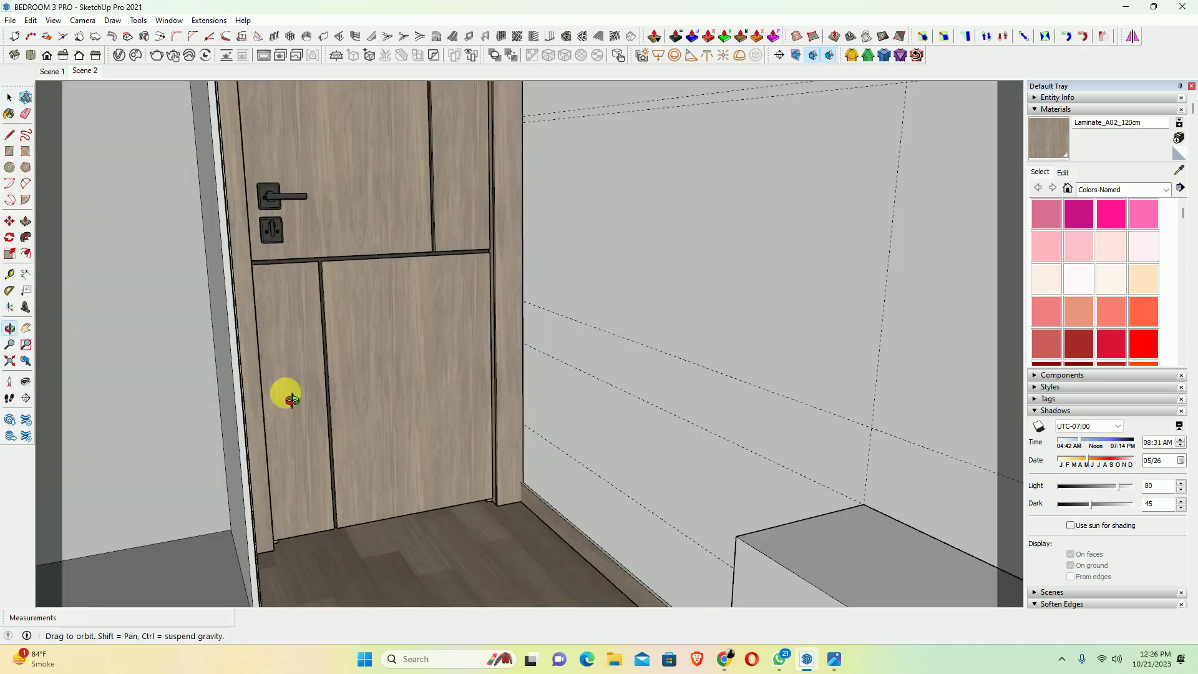
scroll(187, 407, "up", 4)
scroll(273, 382, "down", 4)
scroll(303, 454, "up", 4)
scroll(182, 455, "down", 2)
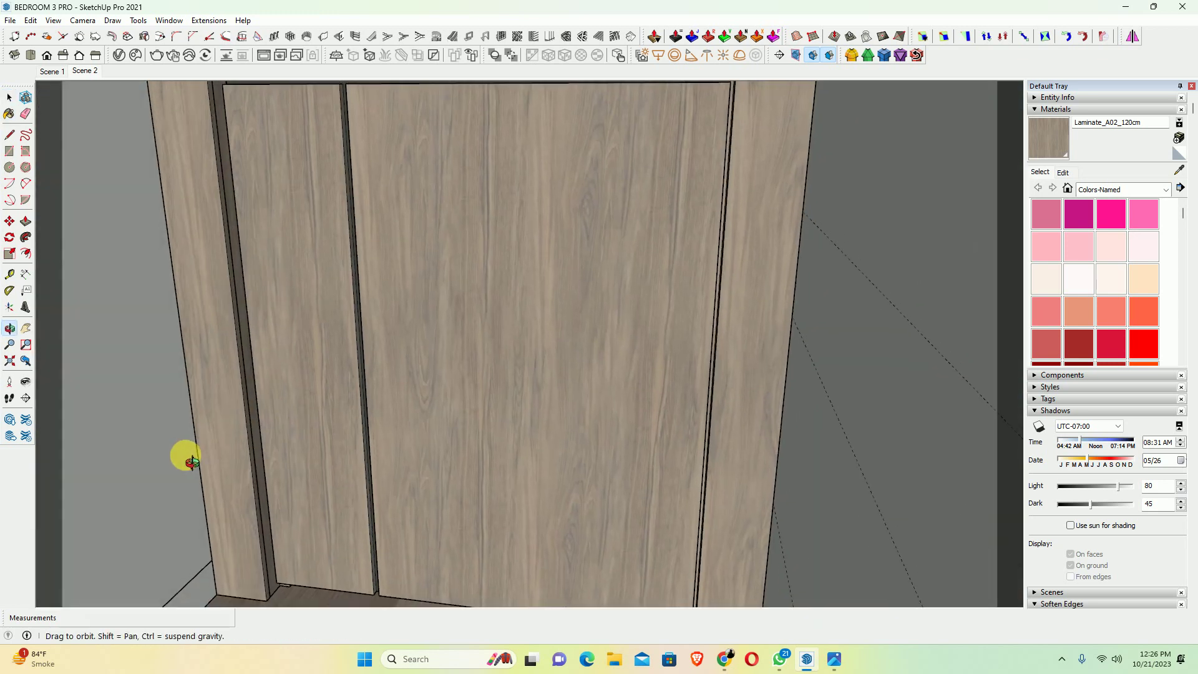
scroll(356, 409, "down", 1)
scroll(396, 280, "down", 2)
scroll(474, 293, "up", 2)
middle_click_drag(474, 293, 495, 476)
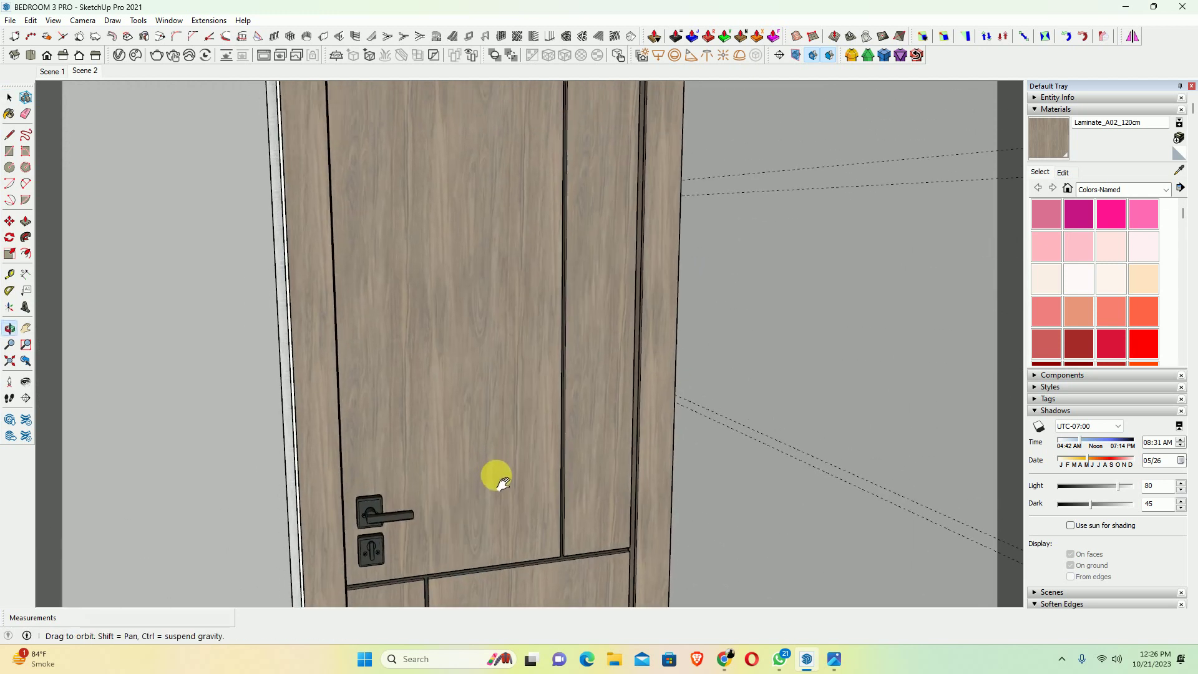
middle_click_drag(516, 343, 522, 413)
scroll(444, 181, "up", 3)
scroll(293, 163, "up", 3)
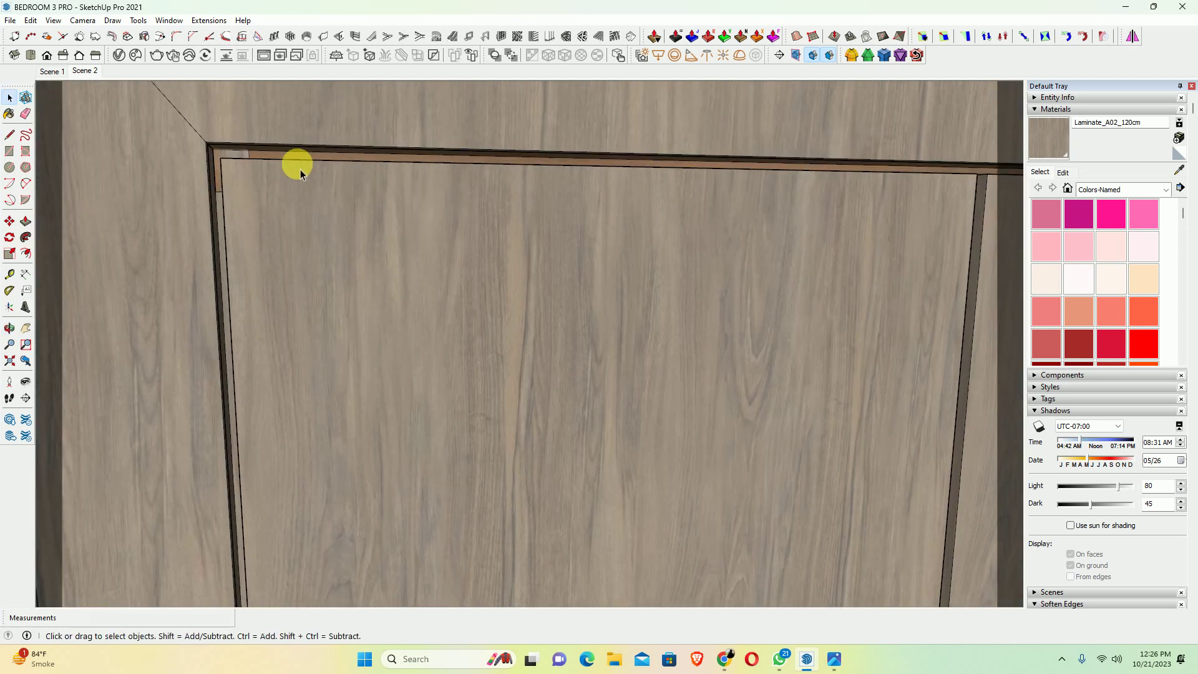
Paint the top frame piece with Laminate_A02_120cm
left_click(290, 161)
scroll(290, 161, "down", 3)
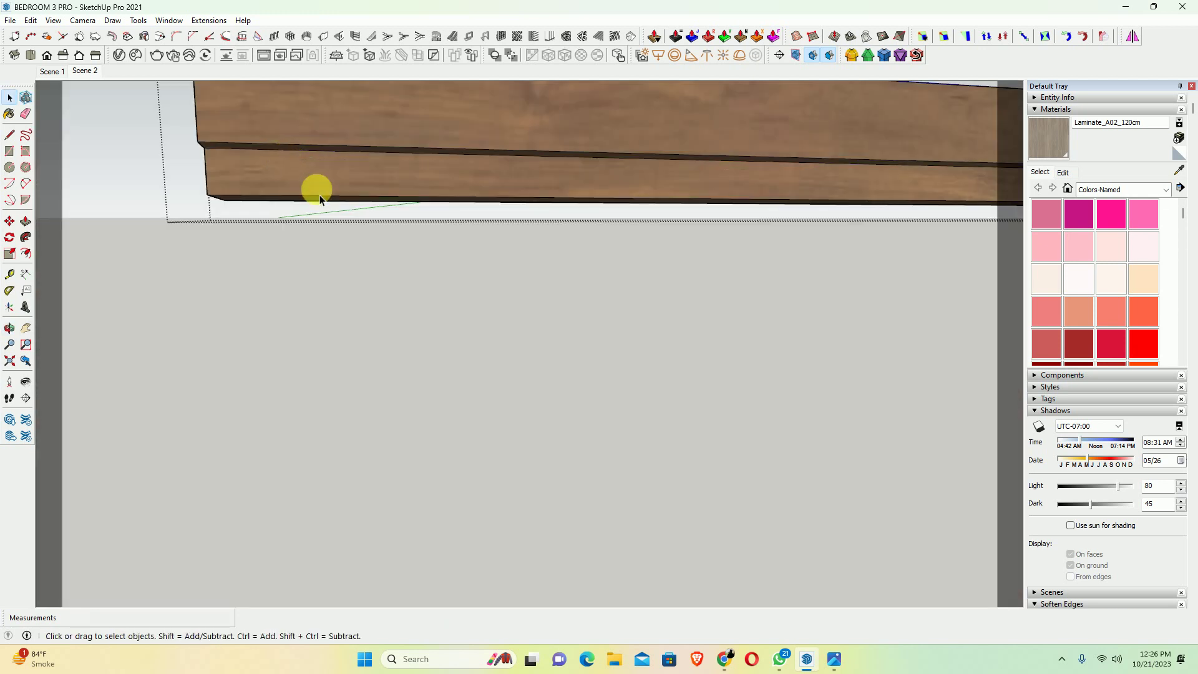
scroll(337, 212, "down", 2)
key("b")
left_click(401, 187)
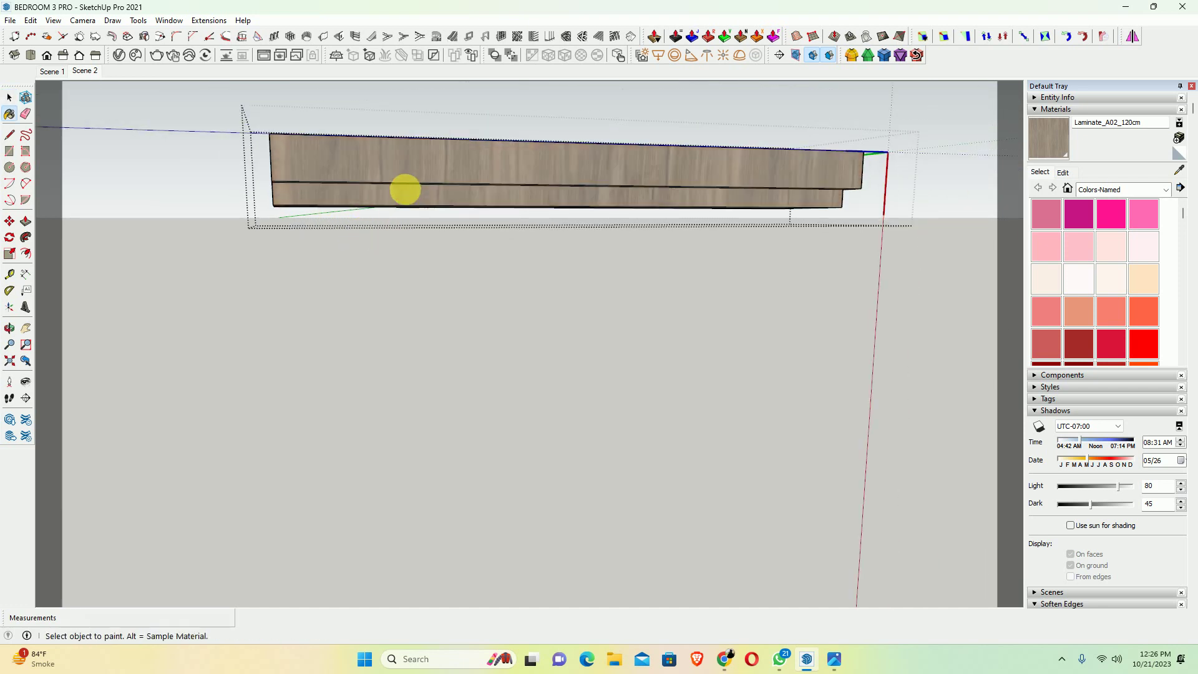
key("space")
Orbit back toward the door face and switch to the bedroom reference photo
scroll(411, 212, "up", 3)
mouse_move(414, 214)
middle_mouse_down()
mouse_move(591, 312)
mouse_move(555, 307)
mouse_move(770, 320)
mouse_move(631, 396)
mouse_move(511, 268)
mouse_move(718, 300)
middle_mouse_up()
scroll(510, 268, "down", 3)
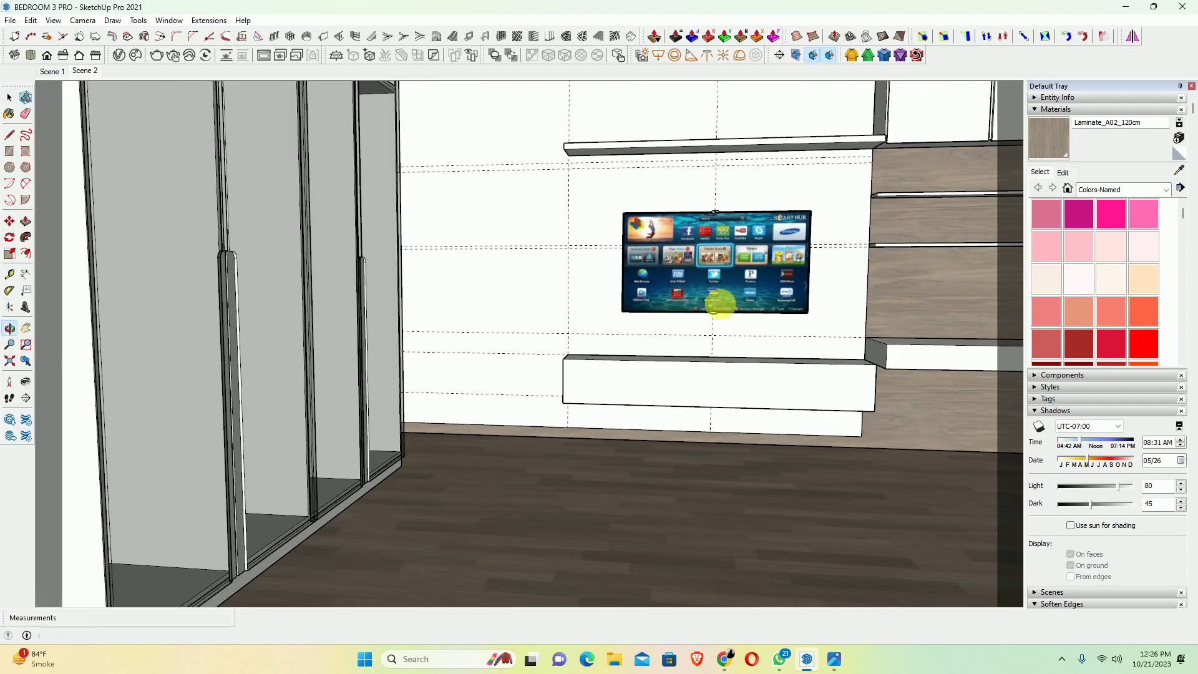
scroll(748, 315, "up", 1)
scroll(764, 330, "up", 1)
key("alt+Tab")
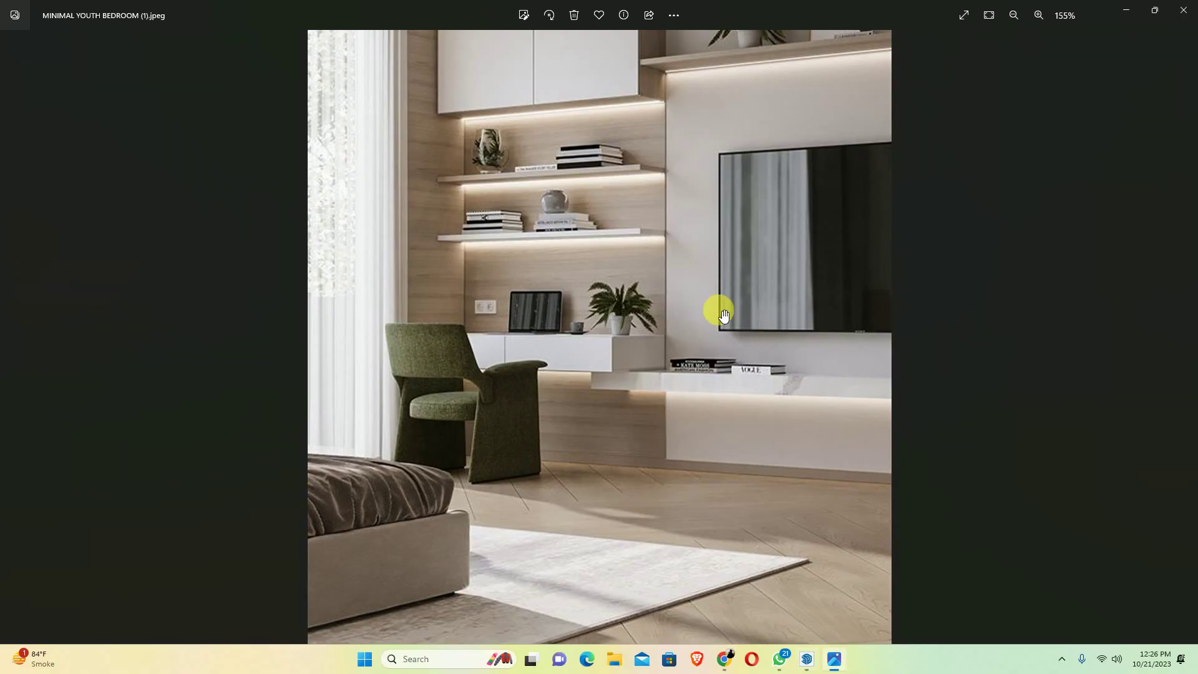
Paint the long shelf beside the TV with Laminate_A02_120cm
key("alt+Tab")
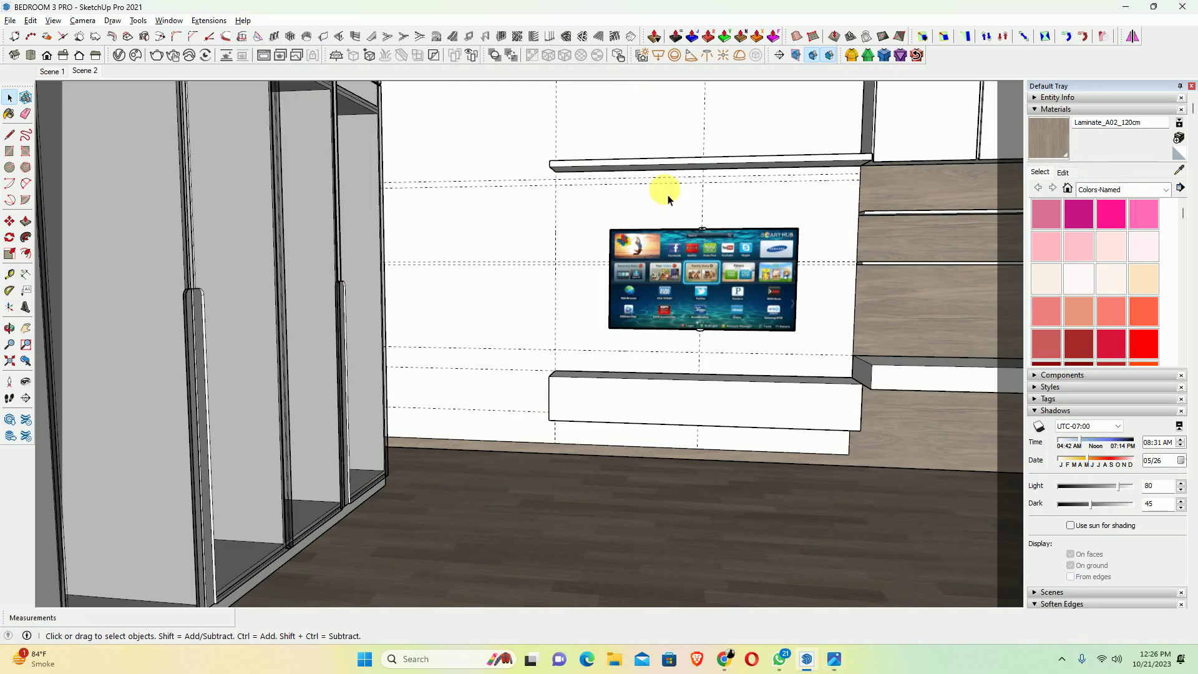
mouse_move(655, 187)
middle_mouse_down()
mouse_move(655, 254)
mouse_move(786, 308)
middle_mouse_up()
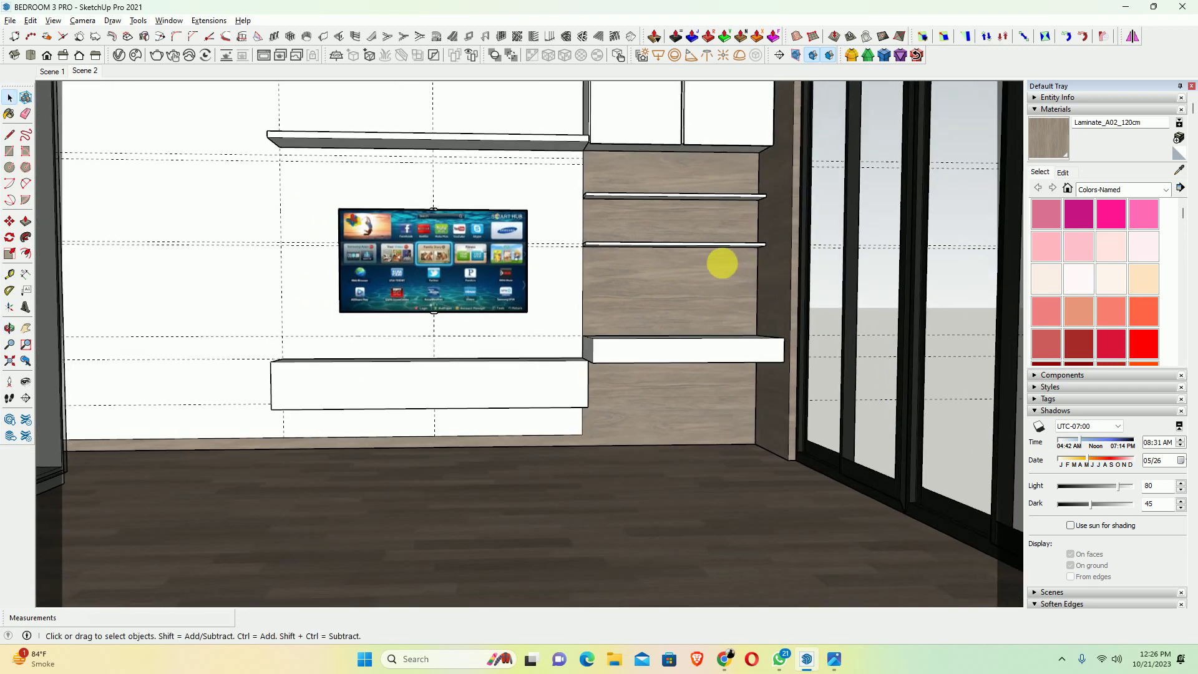
mouse_move(722, 262)
middle_mouse_down()
mouse_move(584, 233)
mouse_move(468, 258)
middle_mouse_up()
double_click(580, 216)
left_click(1048, 133)
scroll(522, 214, "up", 3)
left_click(466, 200)
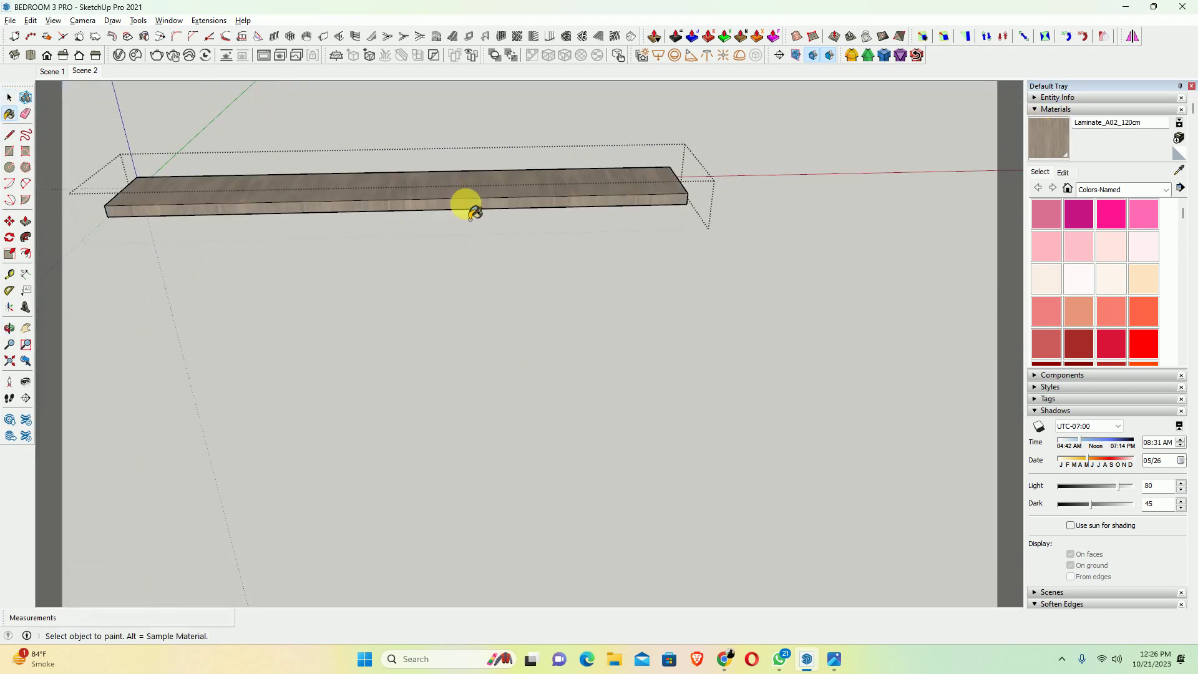
middle_click_drag(472, 212, 641, 324)
mouse_move(385, 354)
middle_mouse_down()
mouse_move(388, 281)
mouse_move(356, 249)
mouse_move(342, 198)
mouse_move(440, 197)
mouse_move(395, 181)
mouse_move(428, 193)
mouse_move(415, 246)
mouse_move(481, 303)
mouse_move(467, 173)
middle_mouse_up()
scroll(399, 197, "up", 2)
key("space")
Paint the top and lower niche shelves with Laminate_A02_120cm, then switch to the reference photo
scroll(481, 303, "down", 5)
scroll(569, 246, "up", 3)
scroll(388, 243, "up", 2)
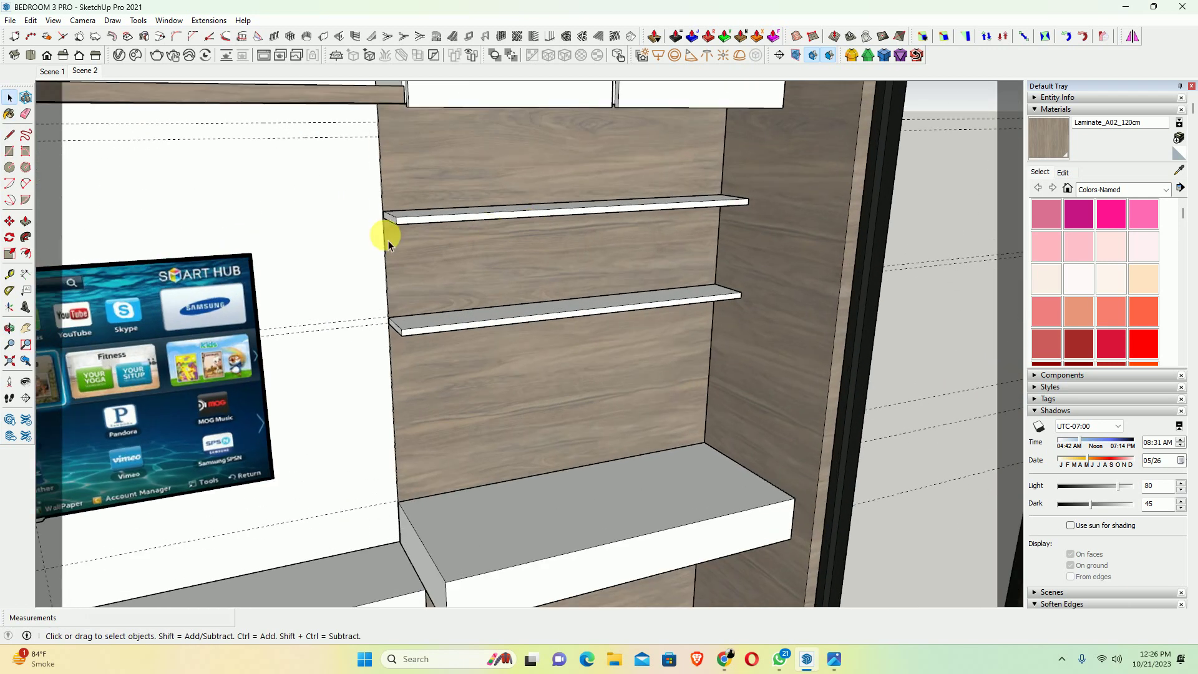
double_click(417, 230)
middle_click_drag(388, 228, 679, 282)
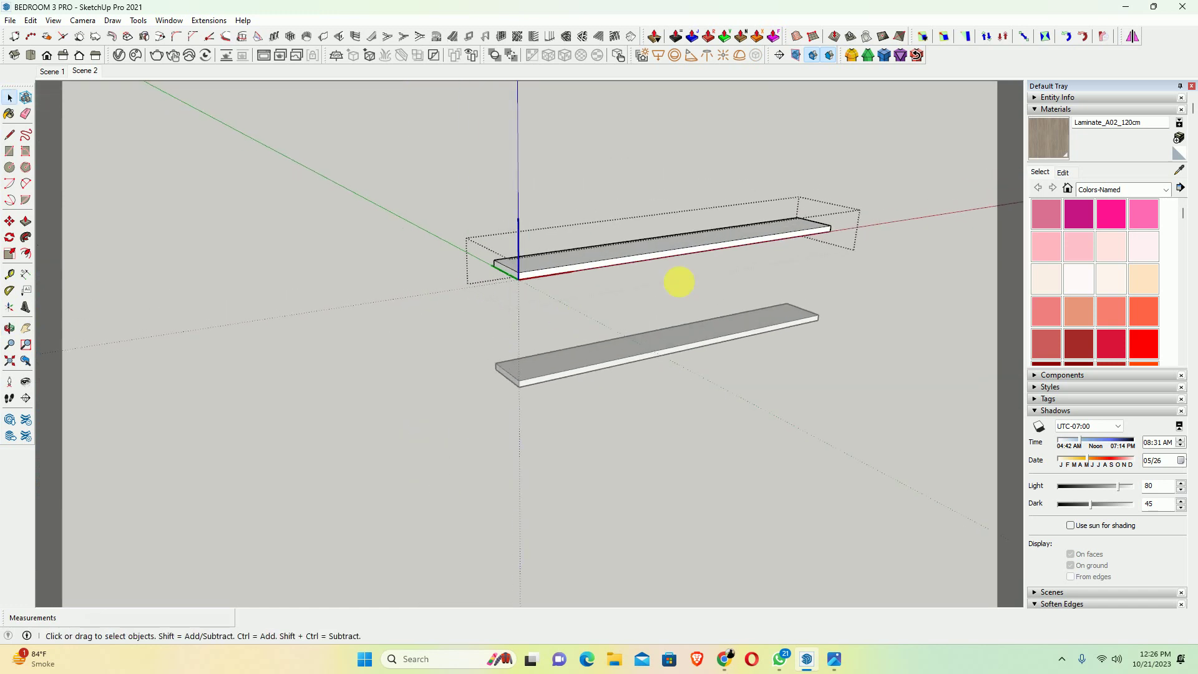
left_click(1052, 139)
left_click(508, 262)
mouse_move(574, 393)
middle_mouse_down()
mouse_move(618, 504)
mouse_move(508, 246)
middle_mouse_up()
left_click(508, 246)
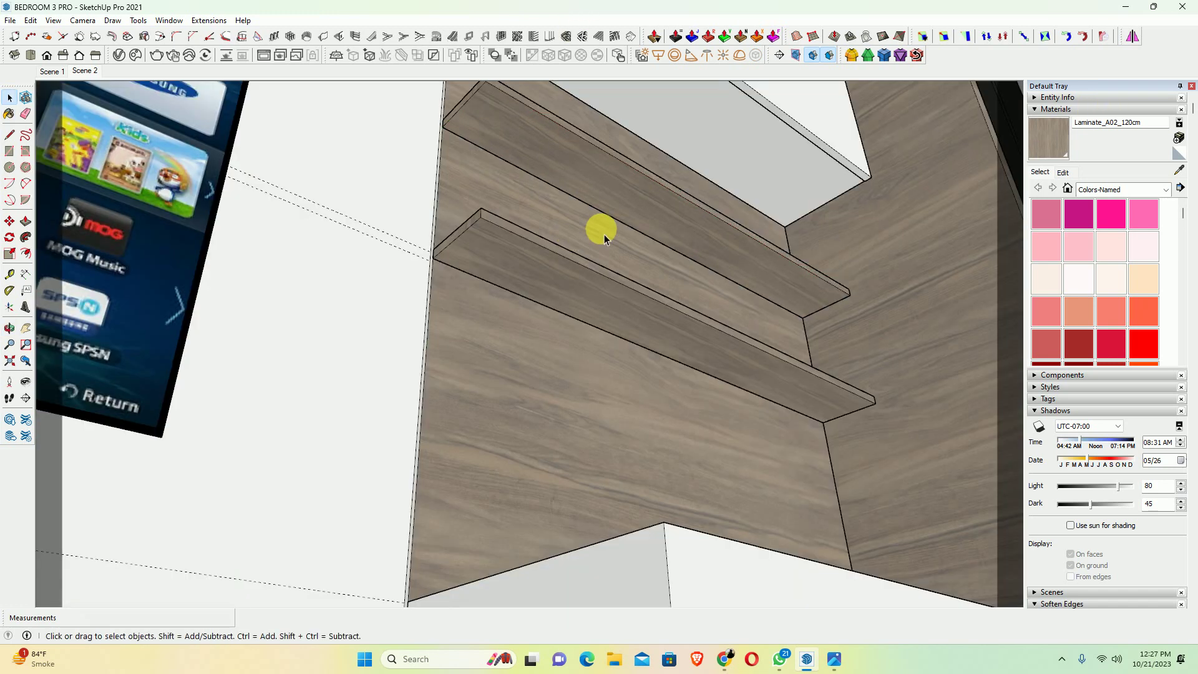
mouse_move(604, 237)
middle_mouse_down()
mouse_move(575, 339)
mouse_move(570, 275)
middle_mouse_up()
key("alt+Tab")
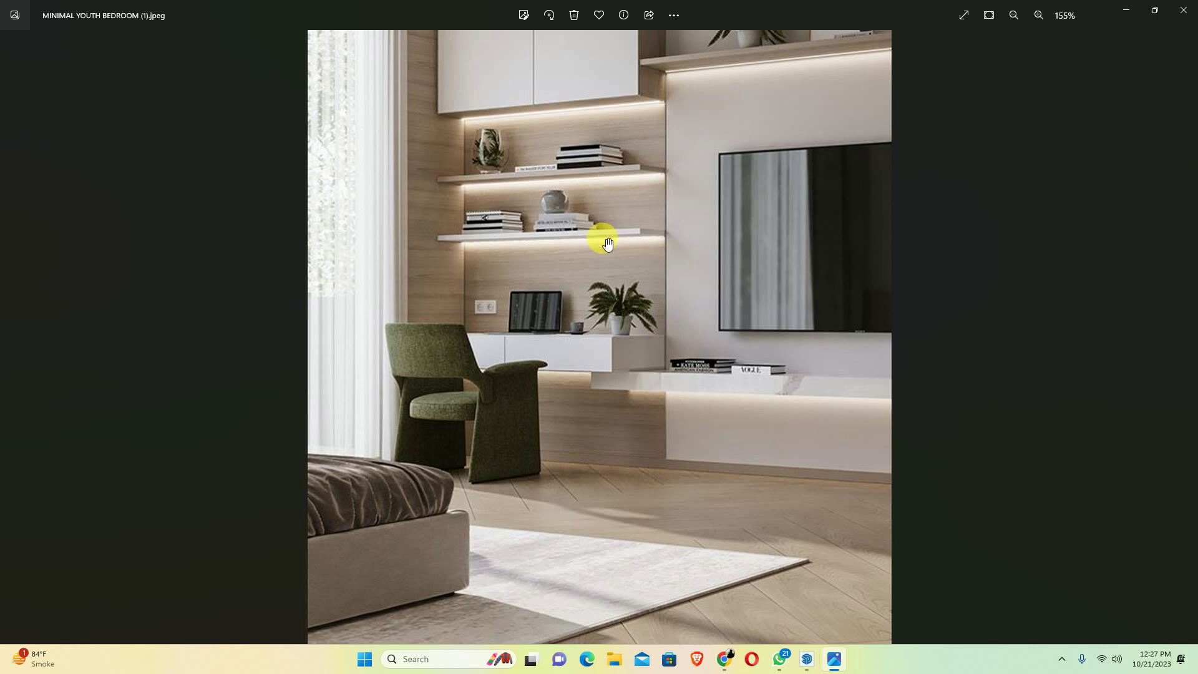
Compare a frontal view of the TV wall with the reference photo, then minimise Photos
key("alt+Tab")
mouse_move(578, 220)
middle_mouse_down()
mouse_move(604, 200)
mouse_move(776, 348)
middle_mouse_up()
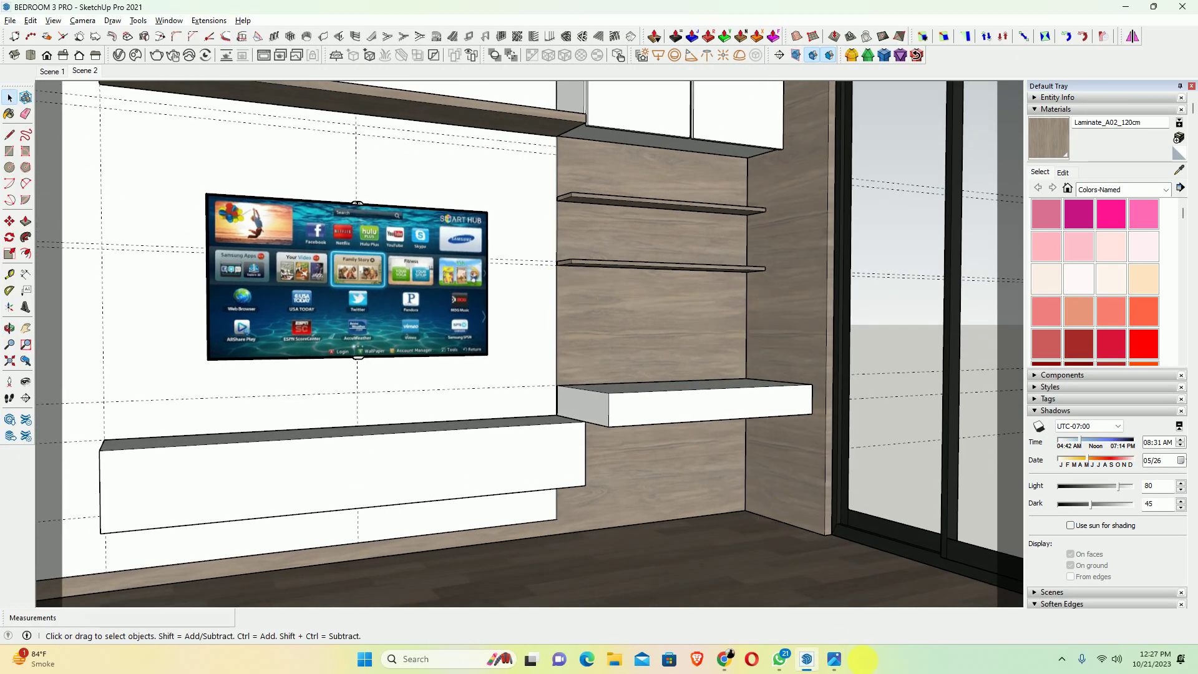
left_click(836, 665)
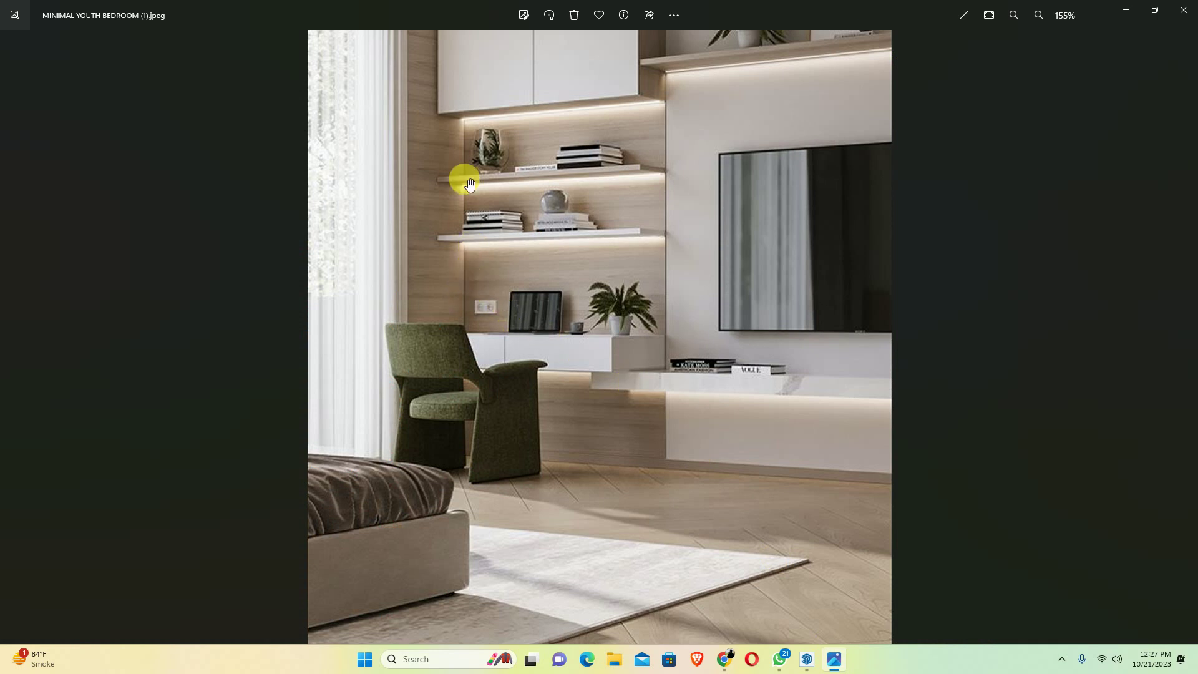
left_click(1147, 9)
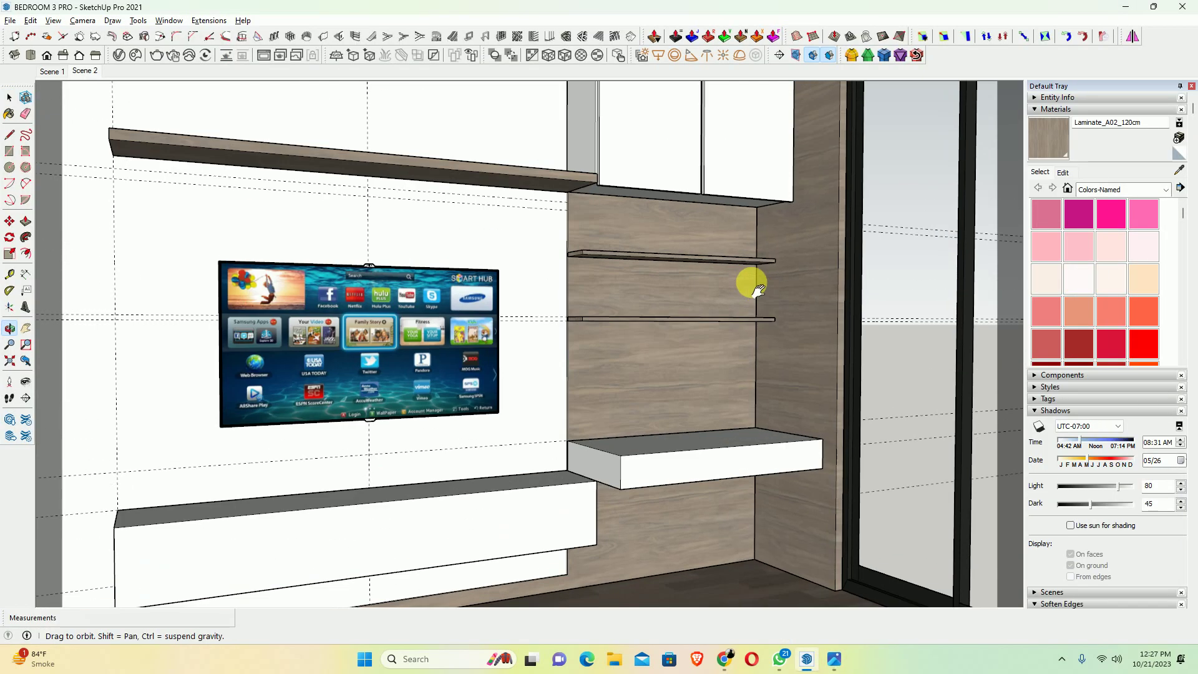
Draw a line down the wood panel's edge from top to bottom corner
scroll(732, 372, "up", 5)
middle_click_drag(728, 364, 307, 412)
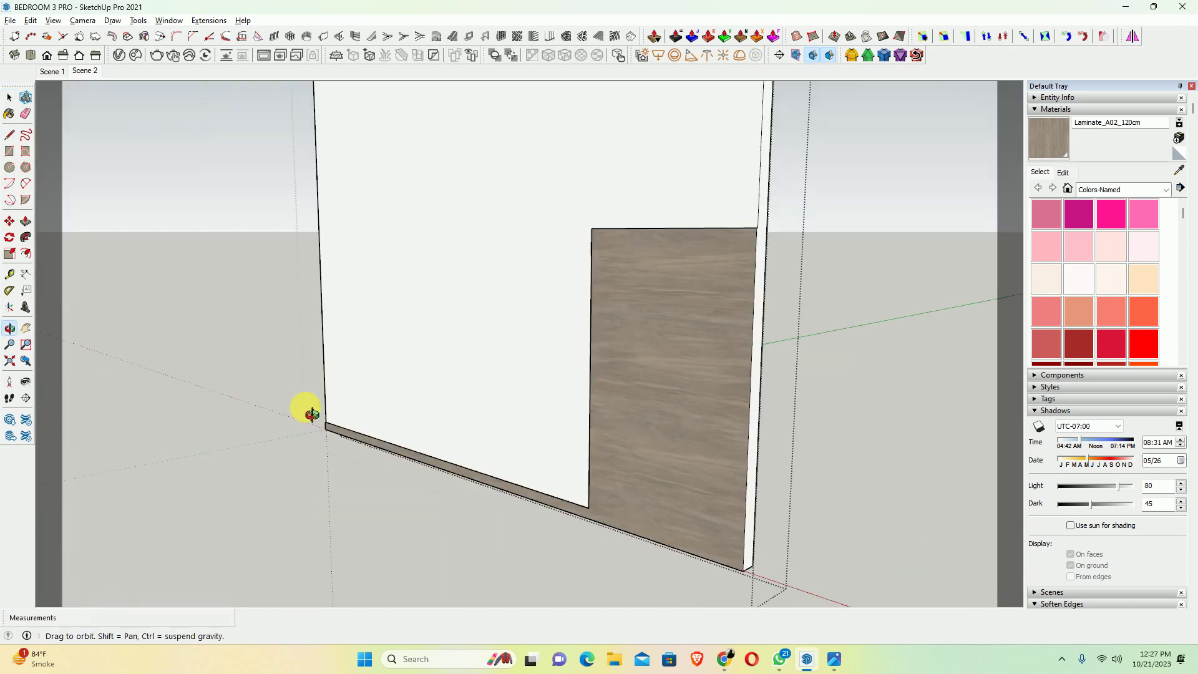
scroll(727, 249, "up", 3)
middle_click_drag(747, 268, 655, 276)
key("l")
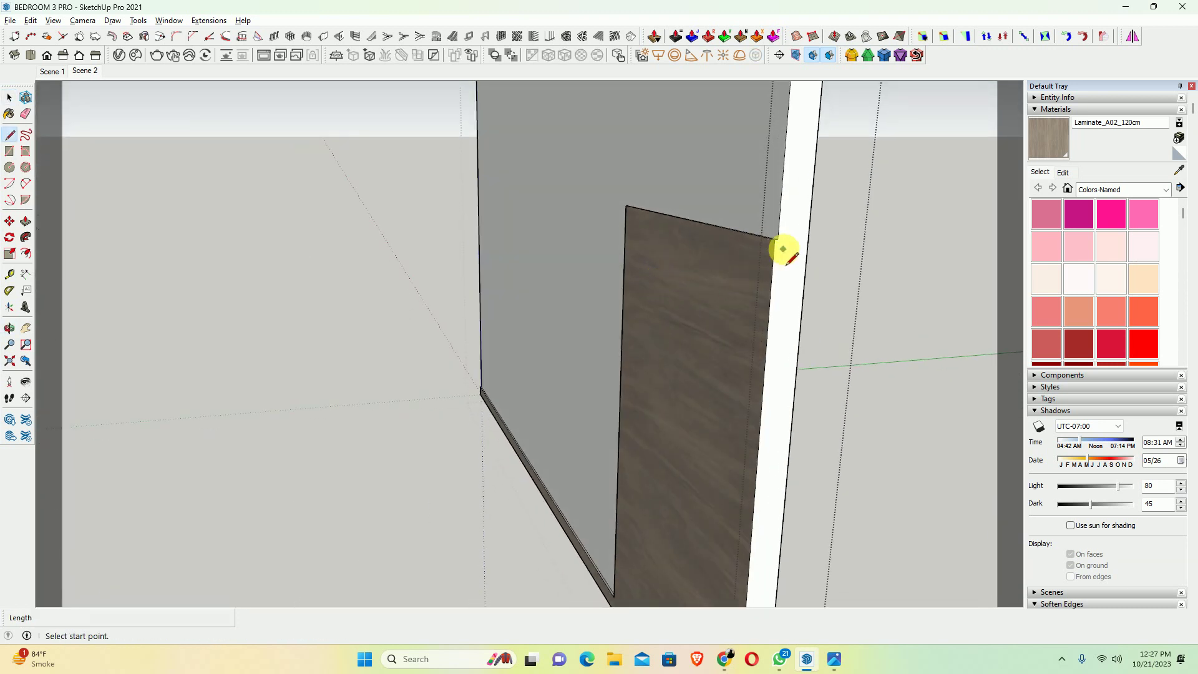
left_click(777, 239)
mouse_move(802, 474)
middle_mouse_down()
mouse_move(703, 289)
mouse_move(687, 582)
middle_mouse_up()
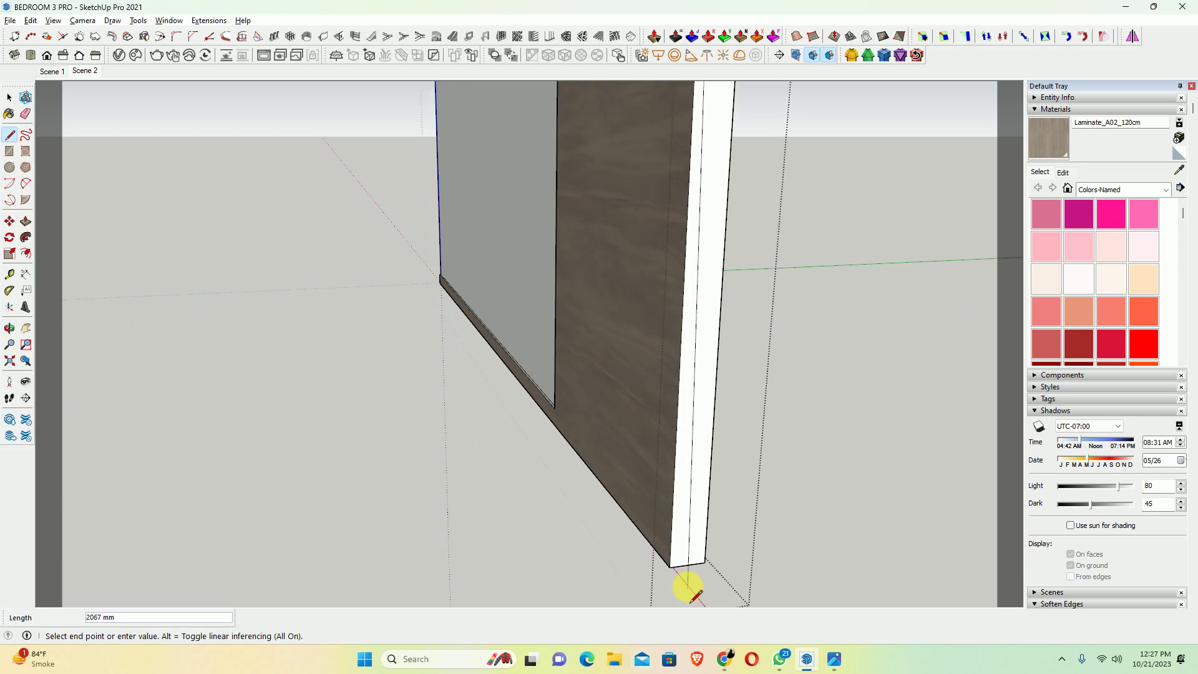
left_click(673, 568)
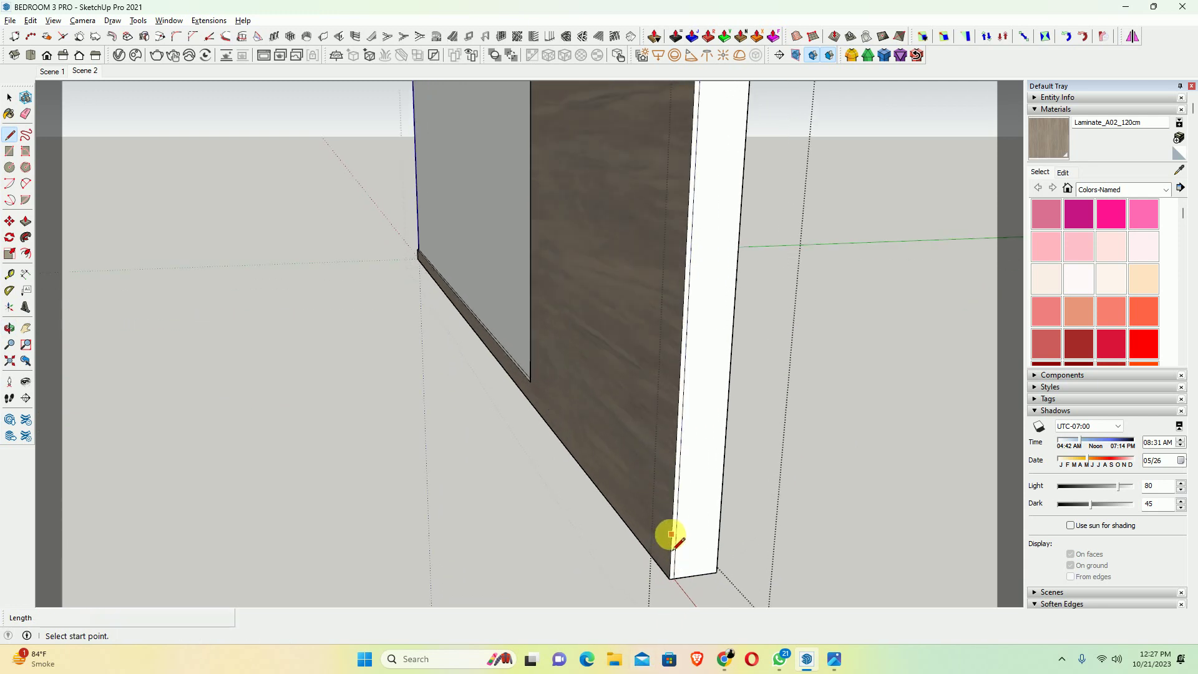
Push the narrow edge strip 5 mm into the panel
scroll(674, 571, "up", 2)
key("p")
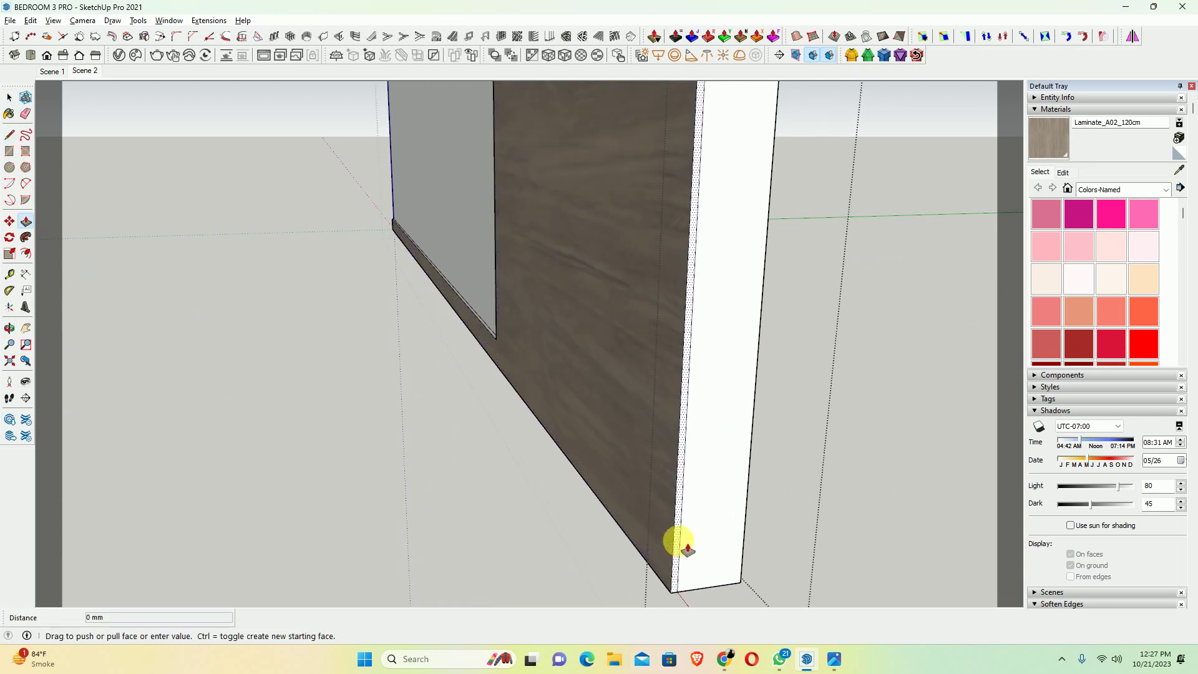
left_click_drag(687, 549, 680, 543)
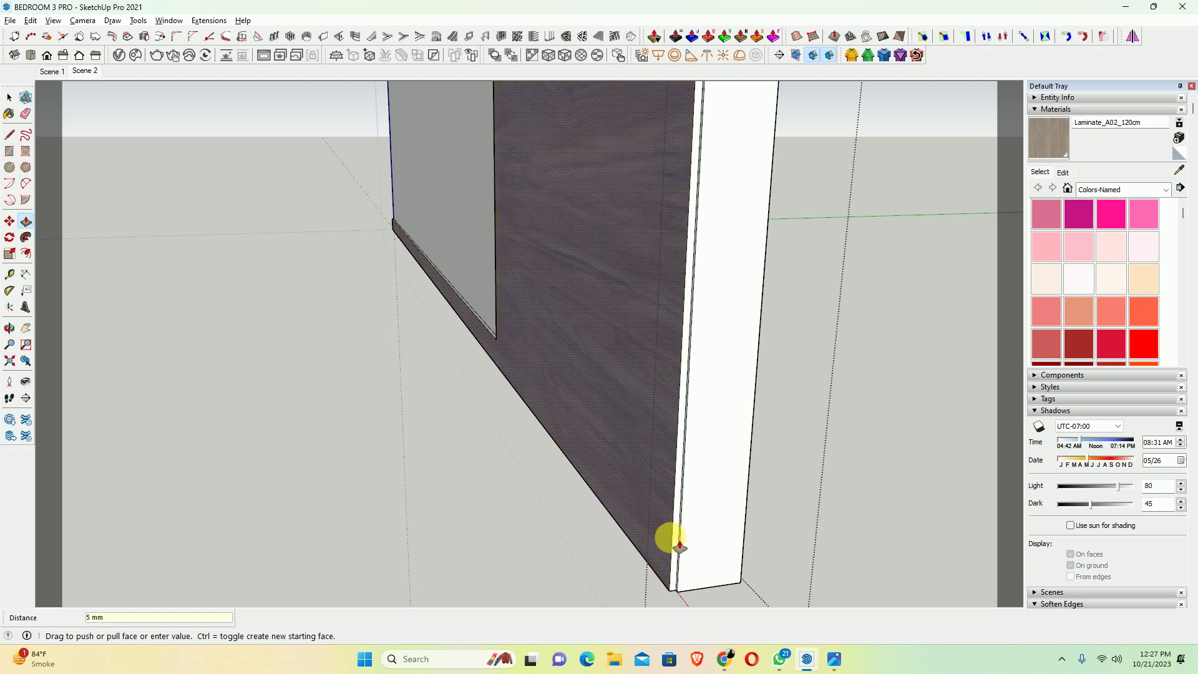
middle_click_drag(685, 528, 963, 545)
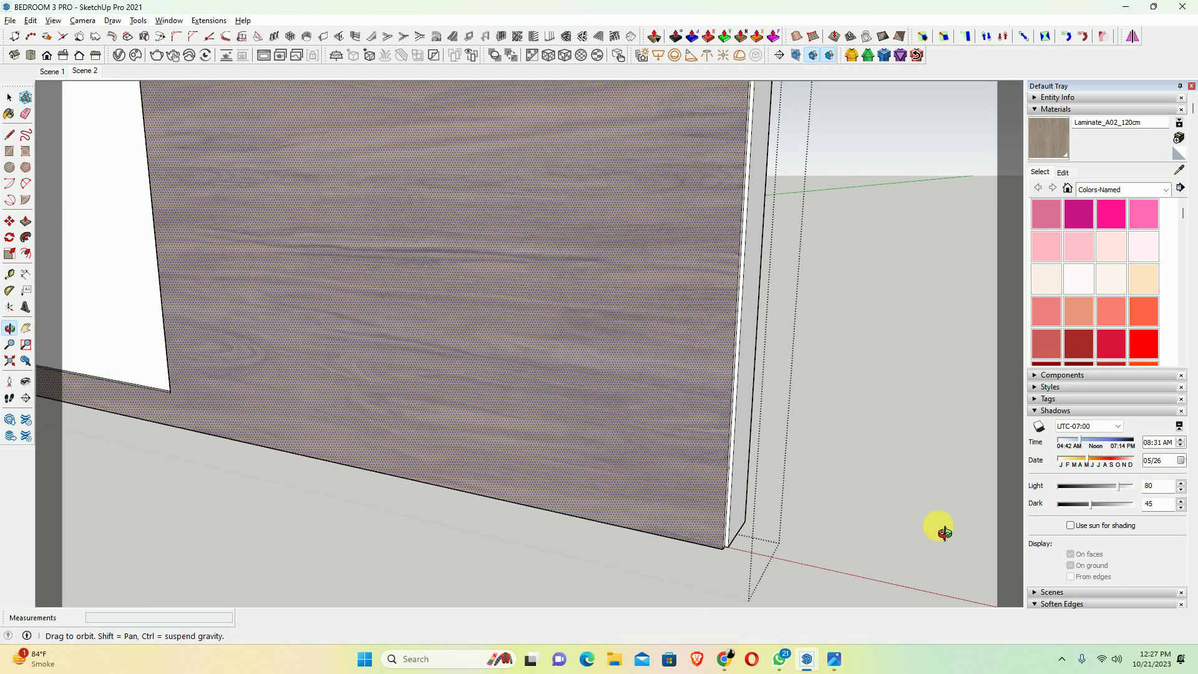
type("-5")
key("Return")
Paint the recessed edge strip with Laminate_A02_120cm
left_click(1042, 136)
scroll(685, 334, "up", 2)
scroll(650, 377, "up", 3)
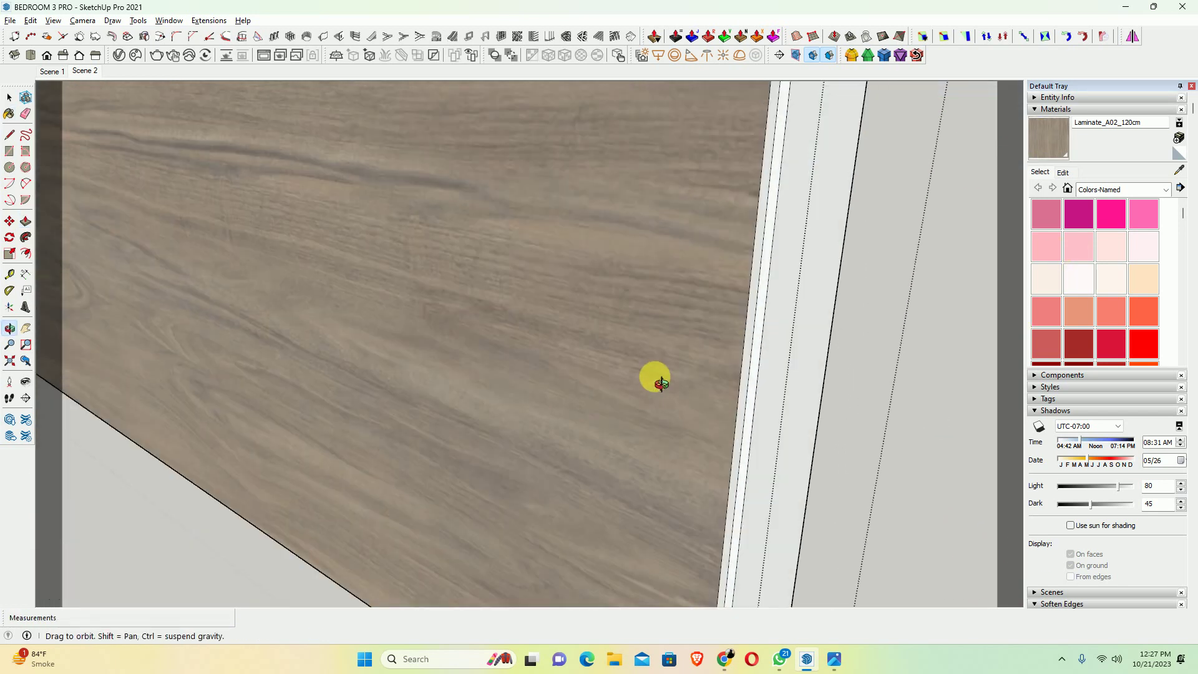
scroll(745, 353, "up", 3)
left_click(764, 342)
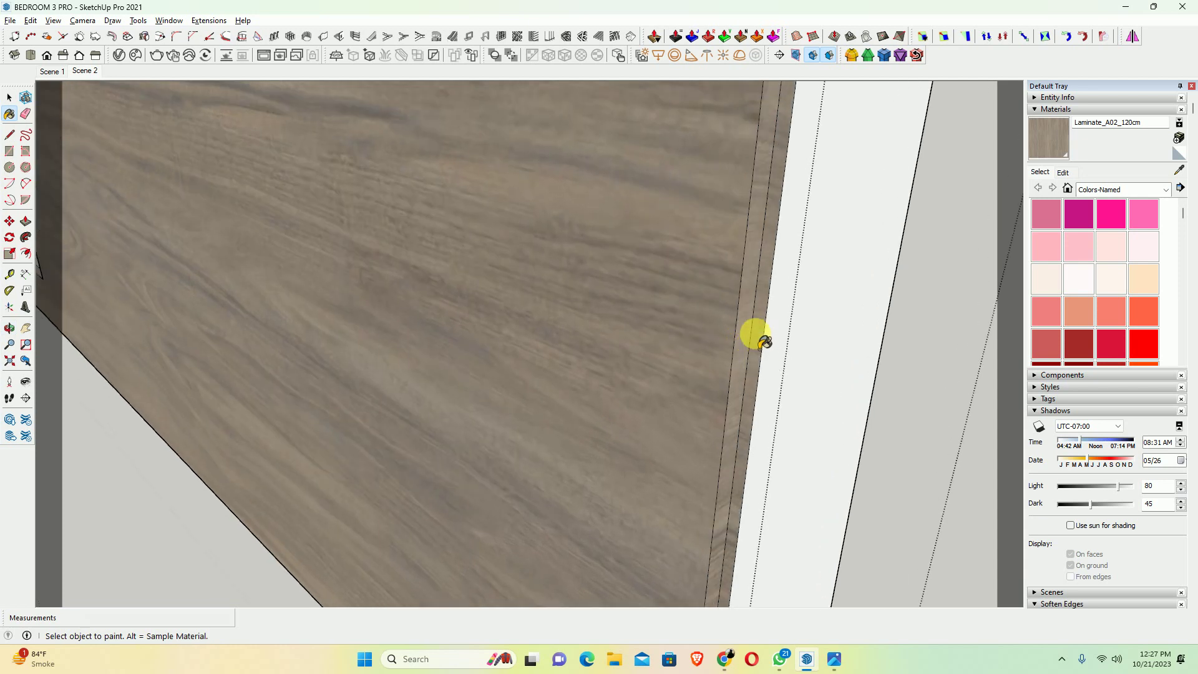
Push the painted edge strip further inward
key("space")
key("p")
left_click(743, 334)
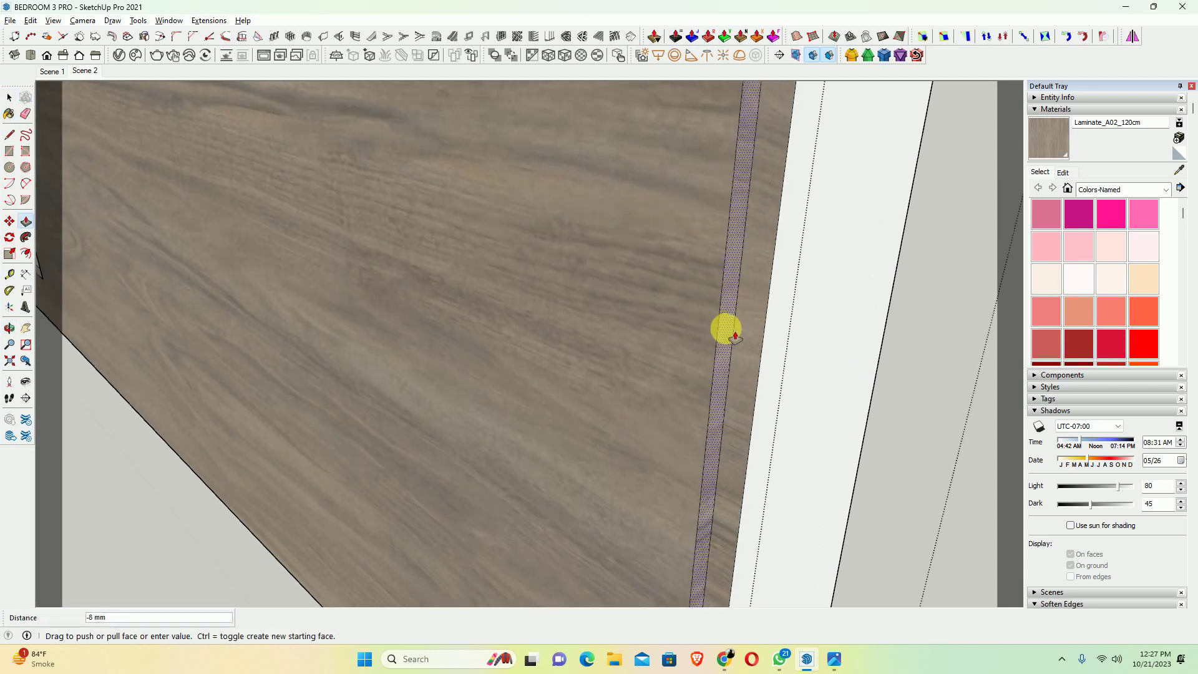
left_click(721, 349)
key("space")
mouse_move(717, 374)
middle_mouse_down()
mouse_move(845, 302)
mouse_move(667, 332)
mouse_move(1045, 313)
mouse_move(313, 337)
mouse_move(690, 300)
mouse_move(597, 343)
mouse_move(393, 321)
mouse_move(522, 307)
mouse_move(689, 368)
middle_mouse_up()
Paint the upper cabinet's left side and underside with Laminate_A02_120cm
scroll(684, 320, "down", 3)
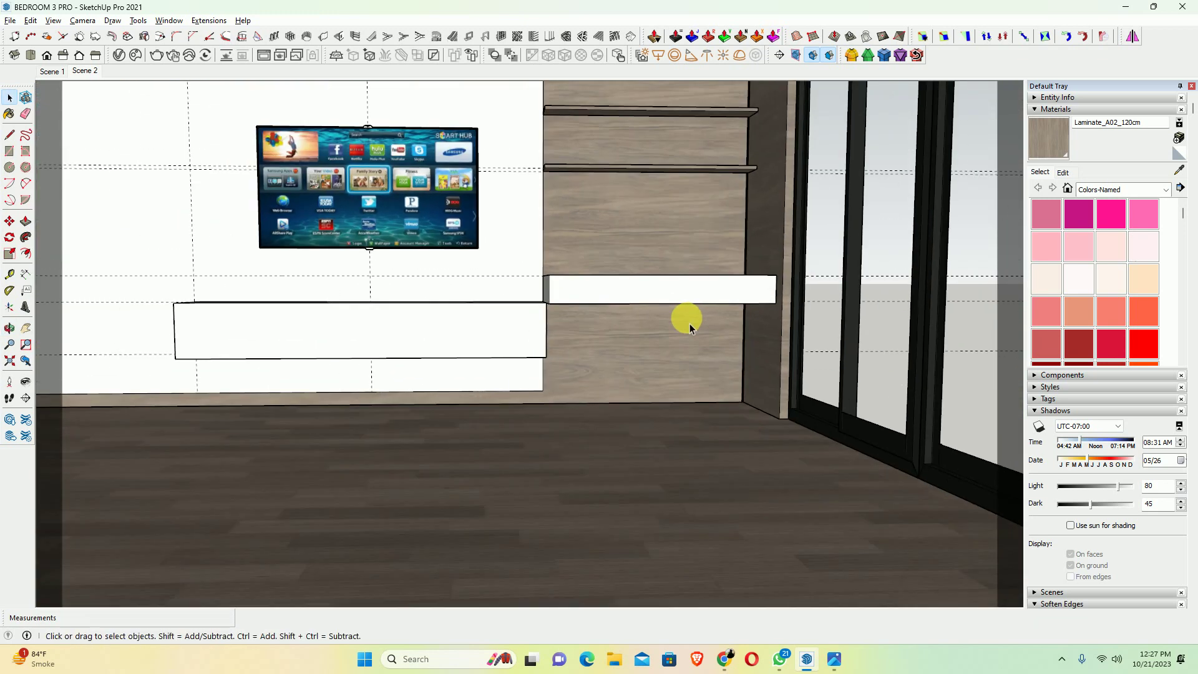
mouse_move(684, 321)
middle_mouse_down()
mouse_move(690, 430)
mouse_move(802, 422)
middle_mouse_up()
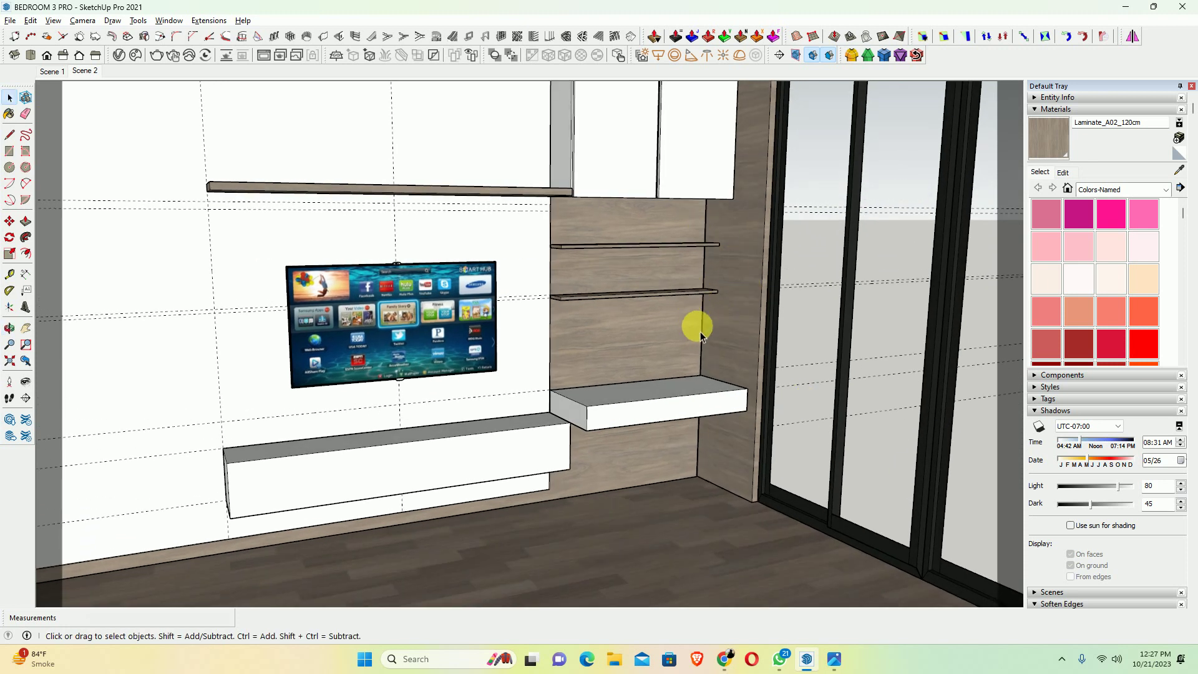
mouse_move(700, 337)
middle_mouse_down()
mouse_move(620, 307)
mouse_move(640, 361)
middle_mouse_up()
mouse_move(587, 290)
middle_mouse_down()
mouse_move(568, 242)
mouse_move(580, 195)
mouse_move(549, 303)
mouse_move(558, 254)
middle_mouse_up()
double_click(580, 196)
key("b")
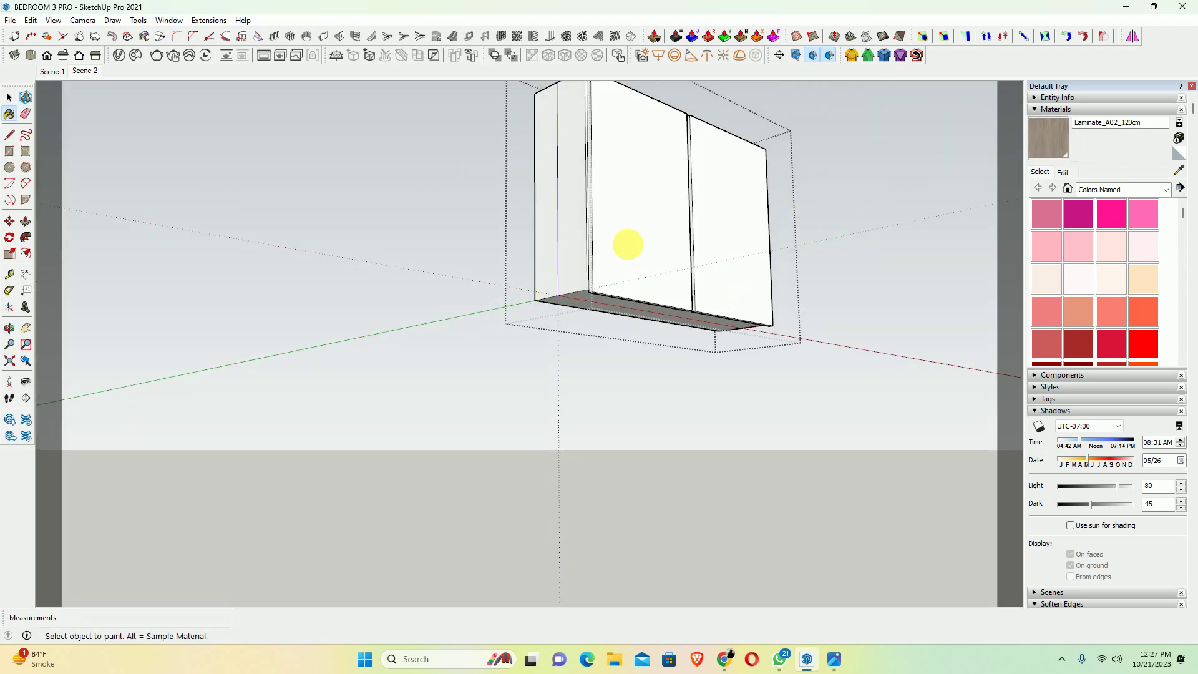
left_click(557, 286)
scroll(574, 302, "up", 2)
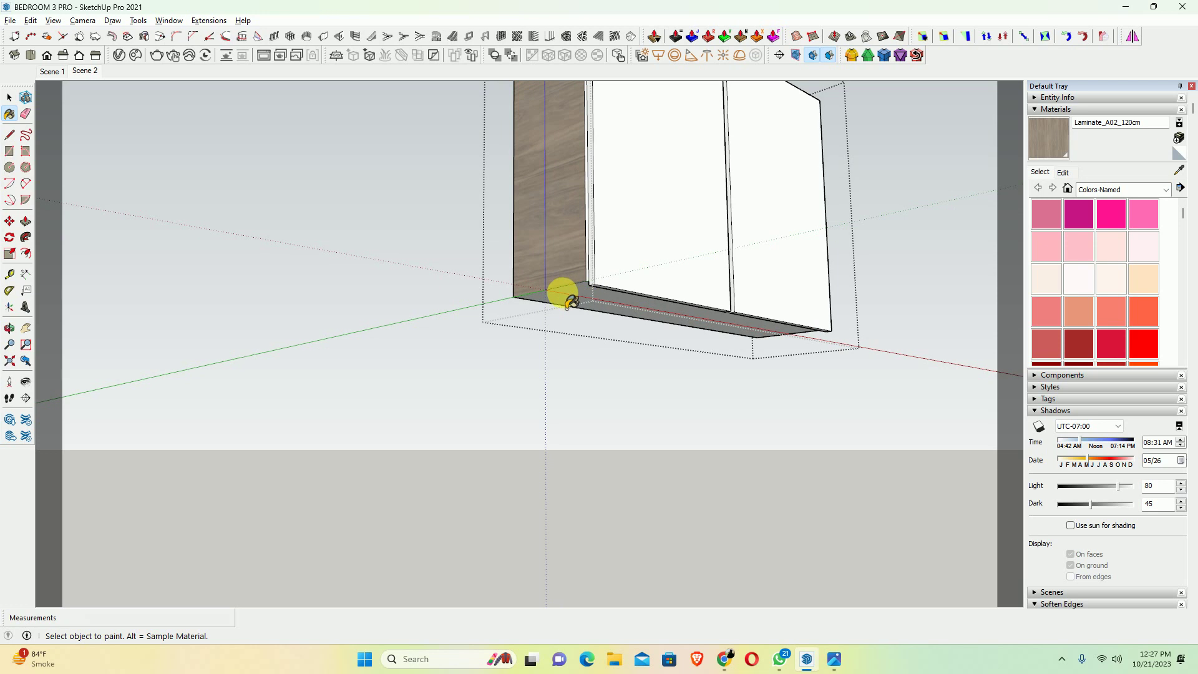
left_click(569, 303)
Paint the cabinet's top with the laminate and bring up the bedroom reference photo
mouse_move(569, 302)
middle_mouse_down()
mouse_move(516, 161)
mouse_move(554, 265)
mouse_move(548, 187)
mouse_move(585, 232)
mouse_move(577, 361)
middle_mouse_up()
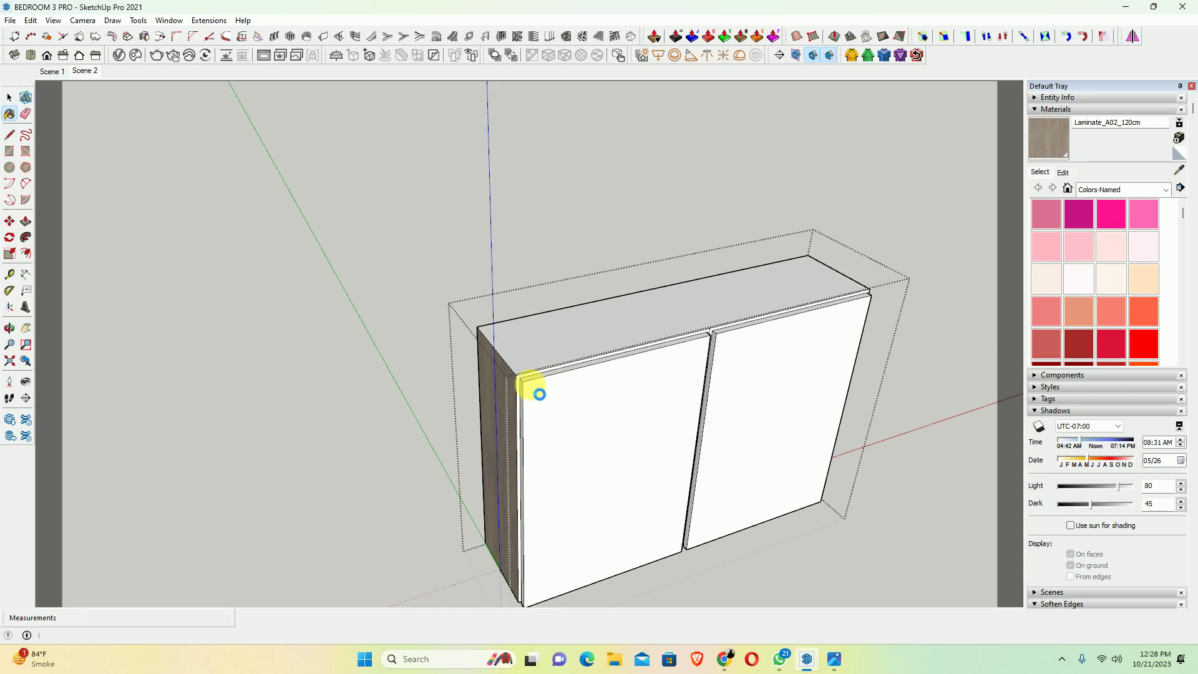
left_click(539, 393)
middle_click_drag(692, 384, 295, 262)
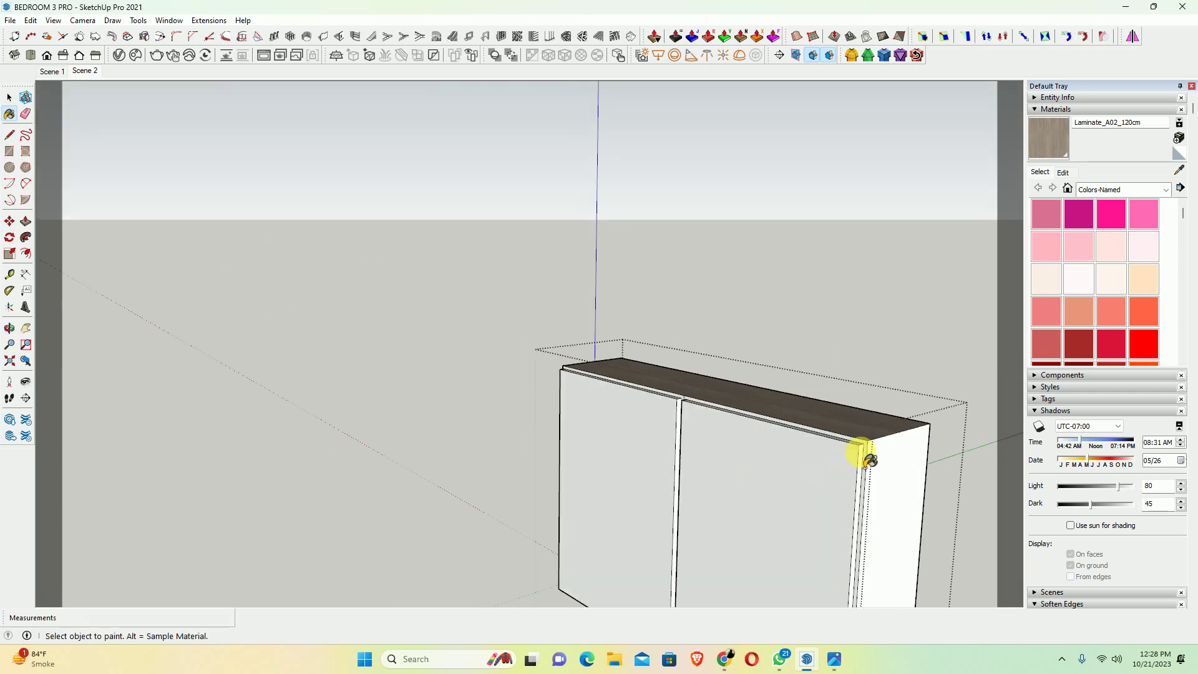
scroll(861, 452, "up", 2)
scroll(867, 450, "up", 2)
left_click(834, 658)
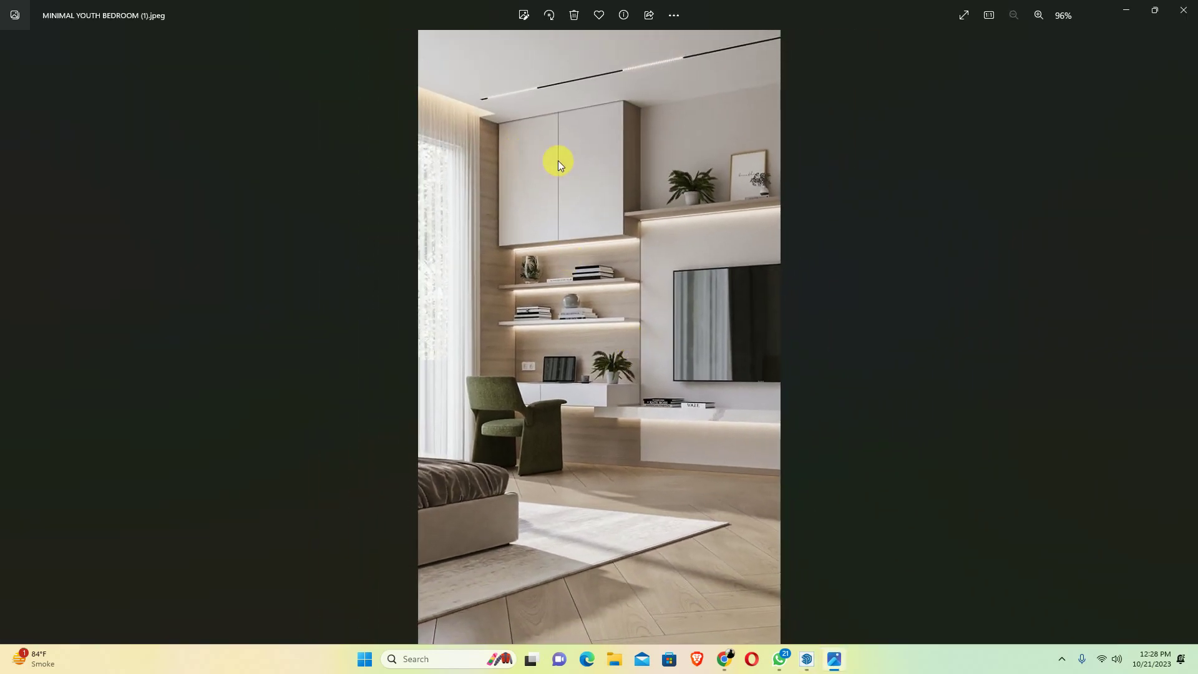
Undo the wood paint on the left door and pull it forward flush with the top's front edge
key("alt+Tab")
scroll(677, 318, "up", 3)
scroll(542, 421, "up", 2)
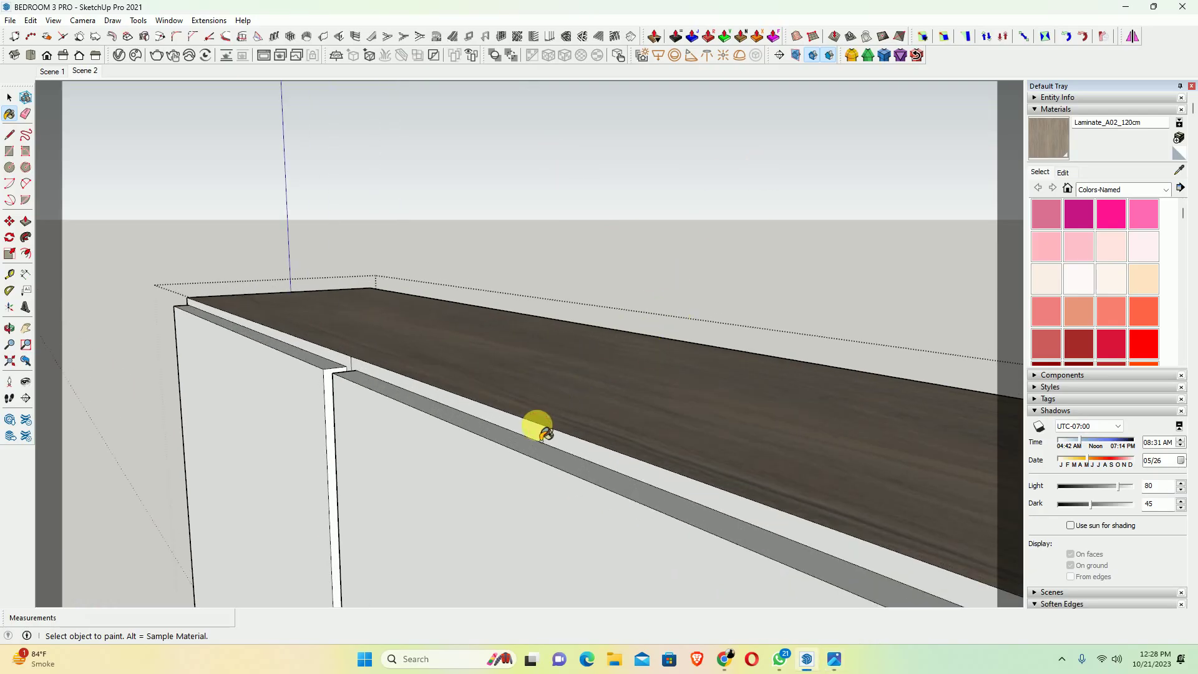
mouse_move(512, 430)
middle_mouse_down()
mouse_move(499, 320)
mouse_move(497, 364)
mouse_move(553, 374)
mouse_move(559, 436)
middle_mouse_up()
left_click(506, 348)
key("ctrl+z")
key("p")
scroll(559, 436, "up", 2)
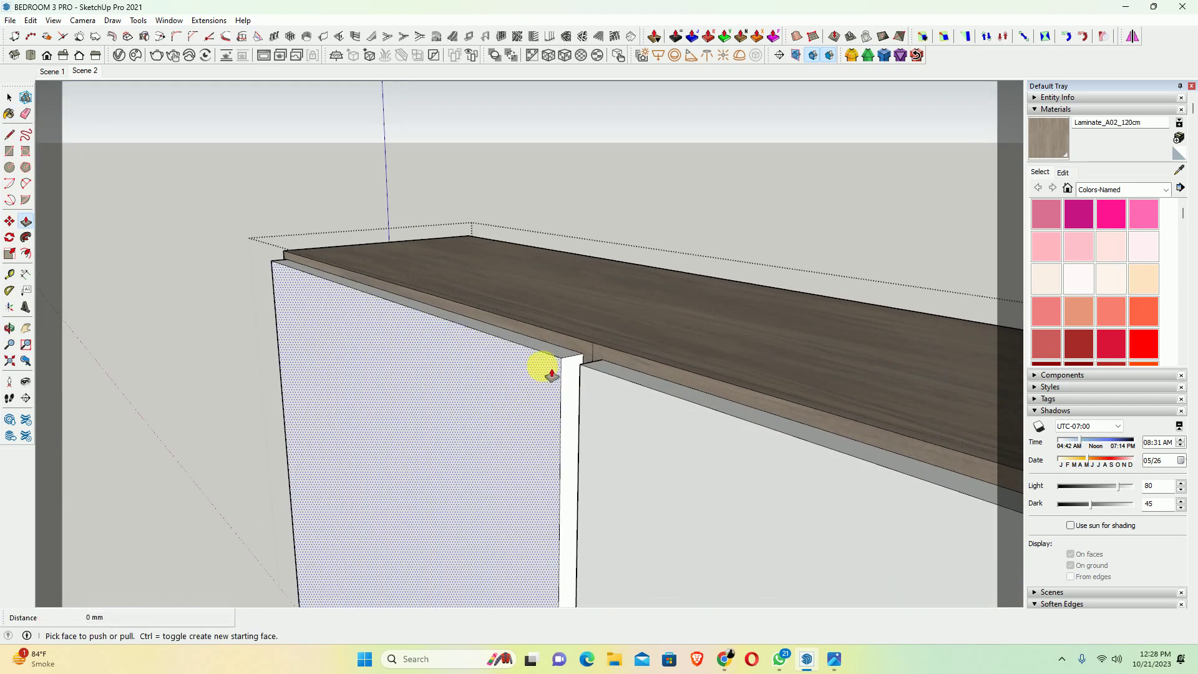
left_click(557, 377)
left_click(603, 343)
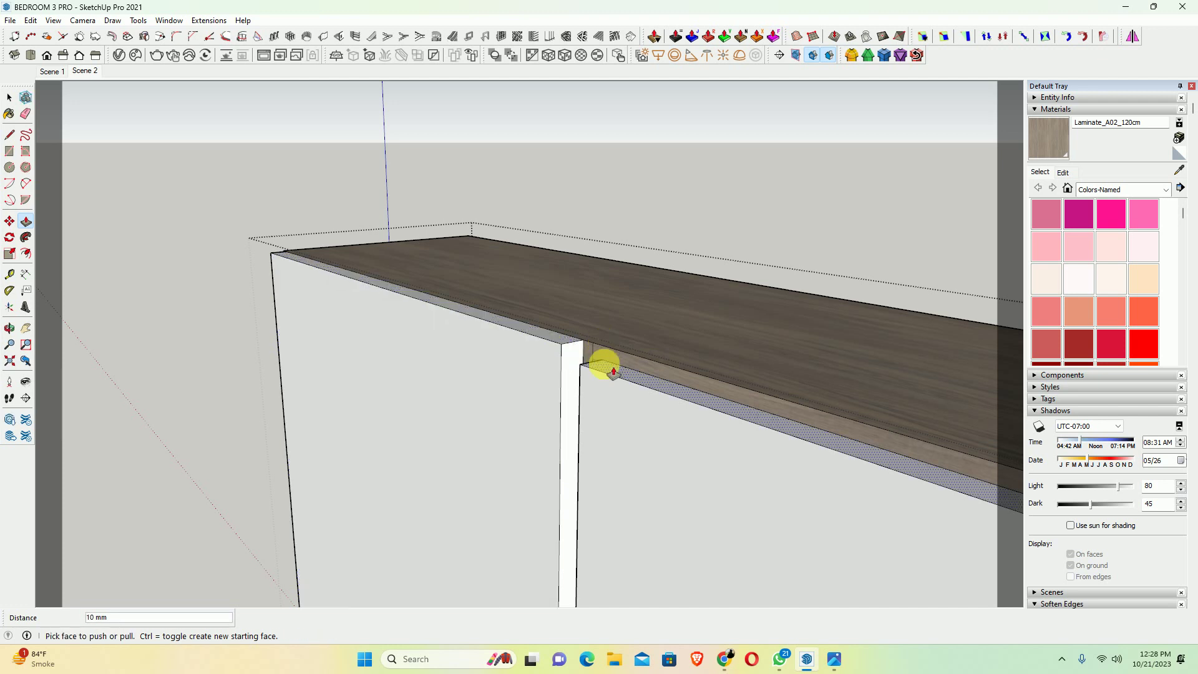
key("space")
Push the narrow strip between the two white doors back 4 mm so it sits recessed
mouse_move(623, 377)
middle_mouse_down()
mouse_move(569, 388)
mouse_move(697, 360)
middle_mouse_up()
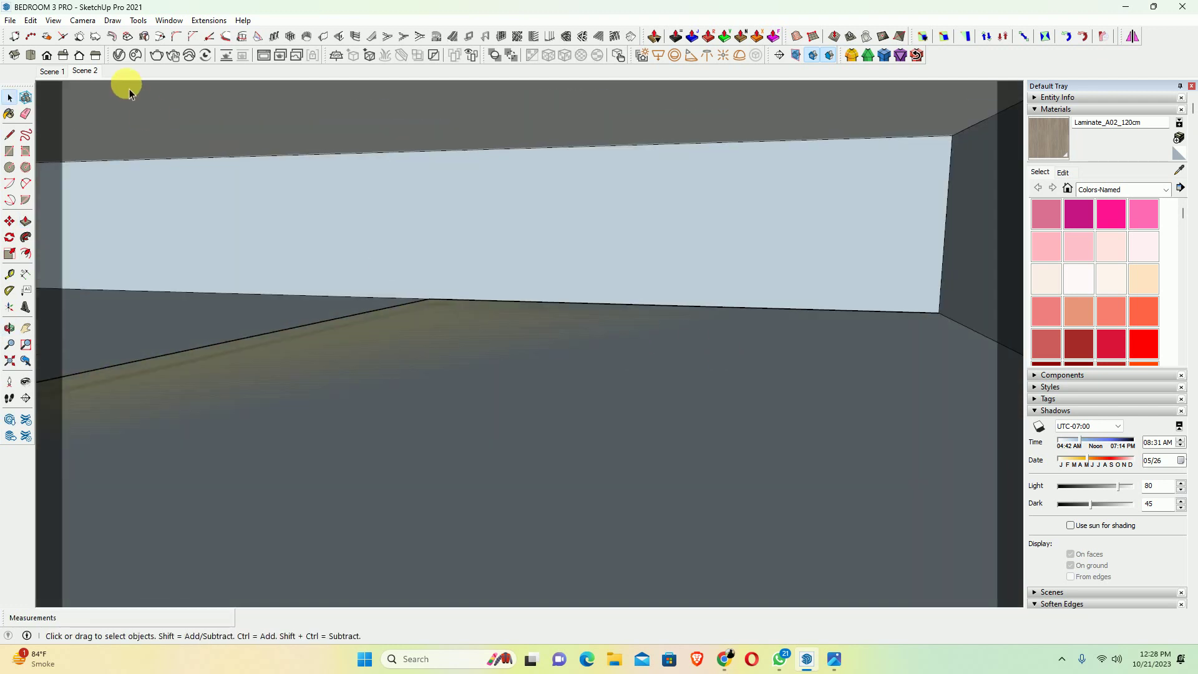
left_click(46, 56)
middle_click_drag(519, 263, 534, 195)
scroll(621, 369, "up", 5)
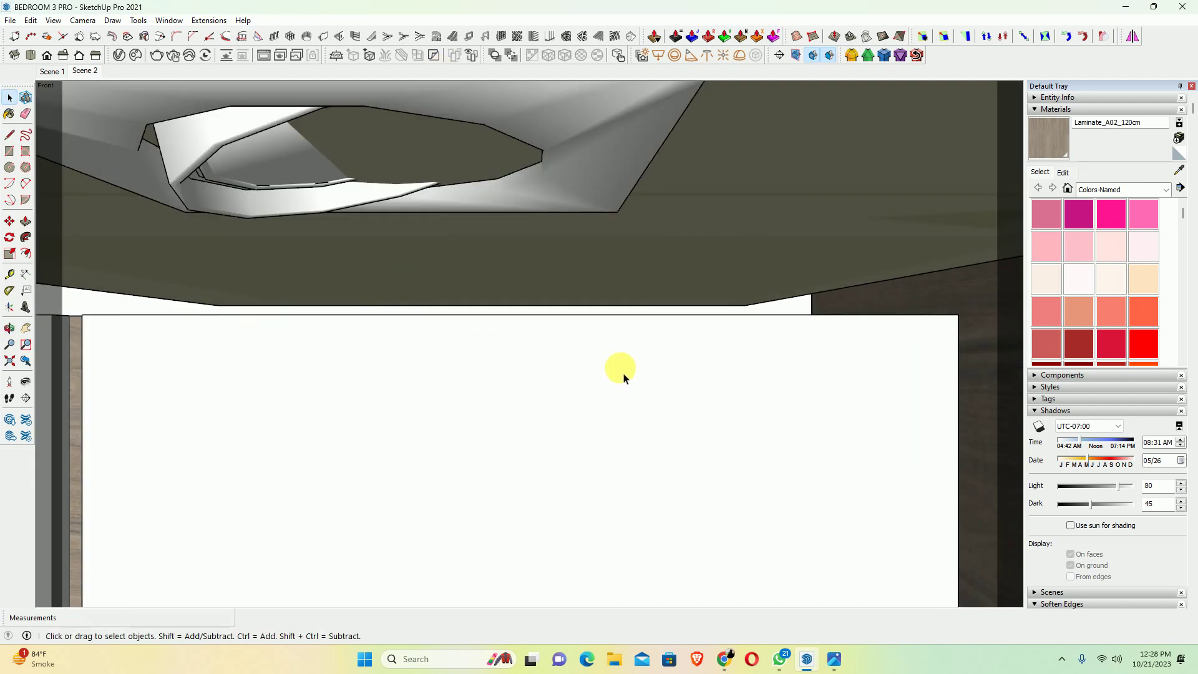
scroll(558, 170, "up", 3)
scroll(557, 170, "down", 5)
scroll(604, 262, "down", 3)
mouse_move(575, 300)
middle_mouse_down()
mouse_move(507, 339)
mouse_move(663, 398)
mouse_move(655, 406)
middle_mouse_up()
scroll(663, 398, "up", 3)
scroll(655, 412, "up", 2)
scroll(642, 408, "up", 2)
scroll(637, 407, "up", 2)
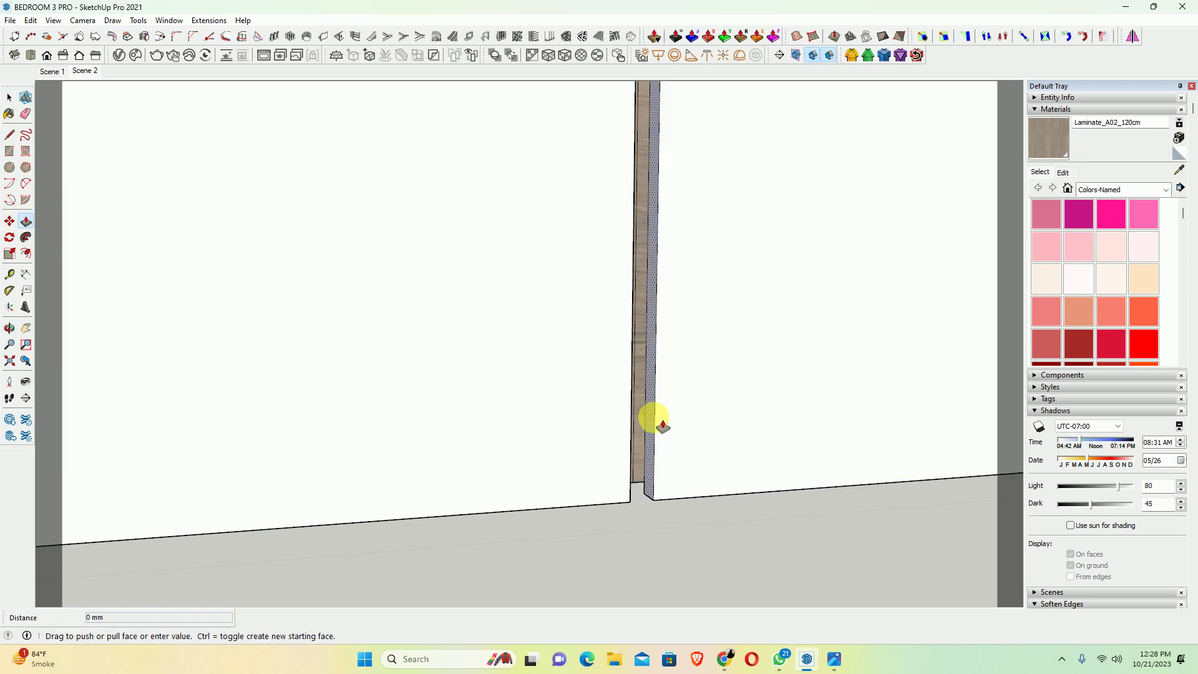
left_click_drag(662, 427, 658, 427)
left_click(658, 430)
Orbit and zoom out to check the doors and view the whole TV wall
mouse_move(658, 429)
middle_mouse_down()
mouse_move(562, 415)
mouse_move(636, 424)
mouse_move(611, 421)
mouse_move(730, 414)
mouse_move(636, 380)
middle_mouse_up()
key("space")
scroll(636, 380, "down", 3)
scroll(647, 342, "down", 3)
mouse_move(583, 342)
middle_mouse_down()
mouse_move(689, 267)
mouse_move(810, 249)
middle_mouse_up()
scroll(680, 241, "down", 3)
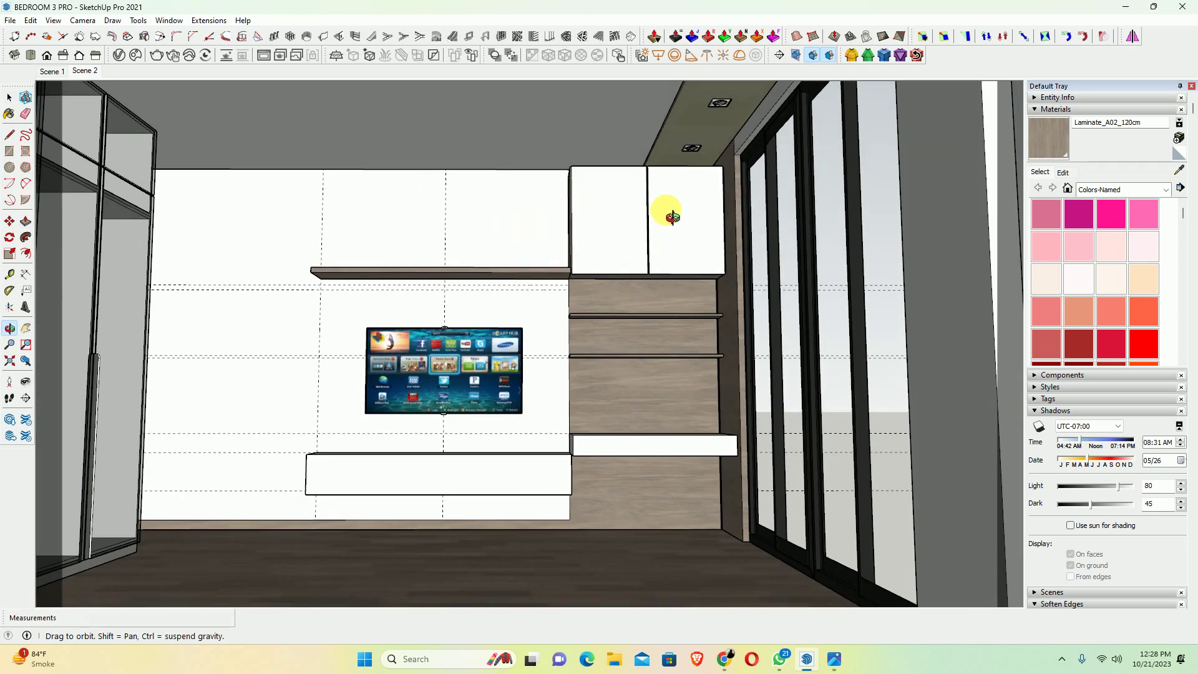
Delete every dashed guide line on the TV wall using Edit > Delete Guides
mouse_move(668, 209)
middle_mouse_down()
mouse_move(722, 259)
mouse_move(752, 256)
mouse_move(609, 259)
mouse_move(605, 278)
mouse_move(626, 297)
mouse_move(674, 282)
mouse_move(498, 265)
mouse_move(653, 275)
mouse_move(599, 246)
middle_mouse_up()
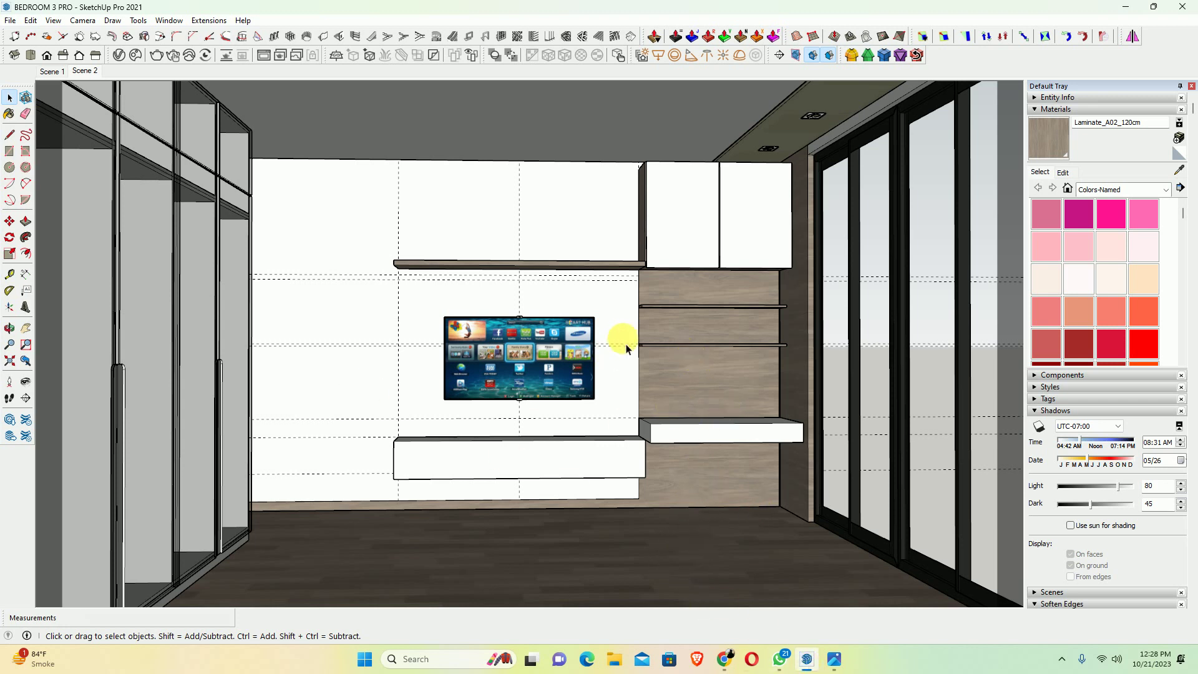
left_click(27, 22)
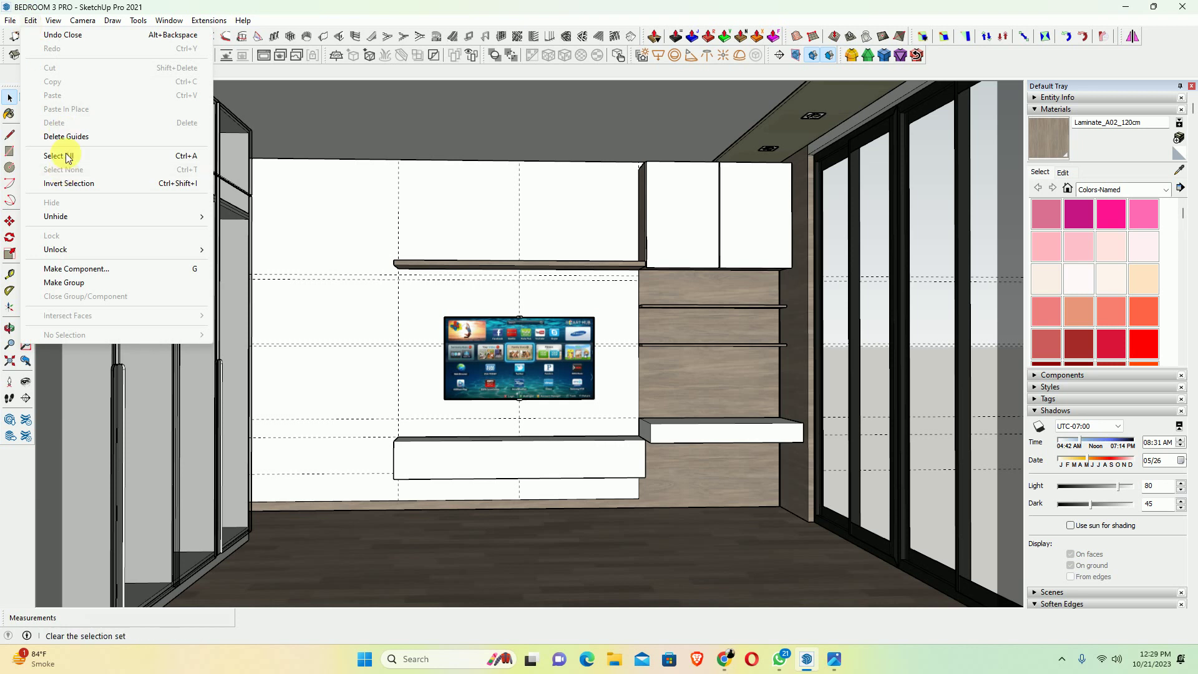
left_click(54, 134)
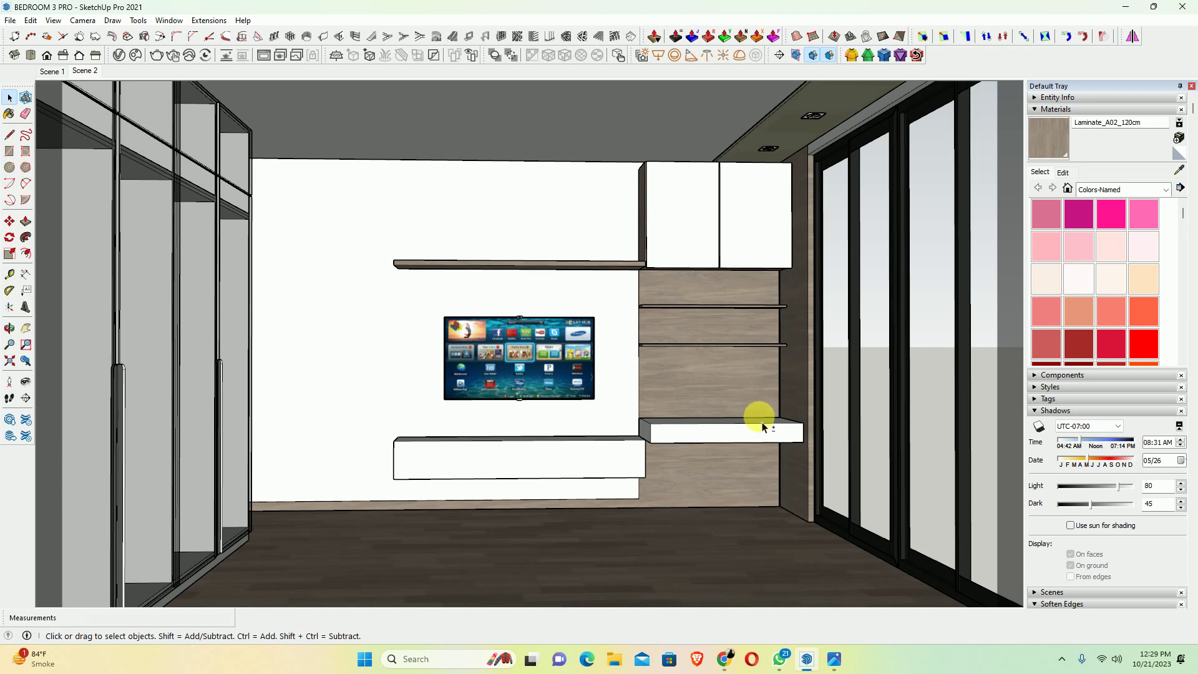
scroll(414, 499, "up", 3)
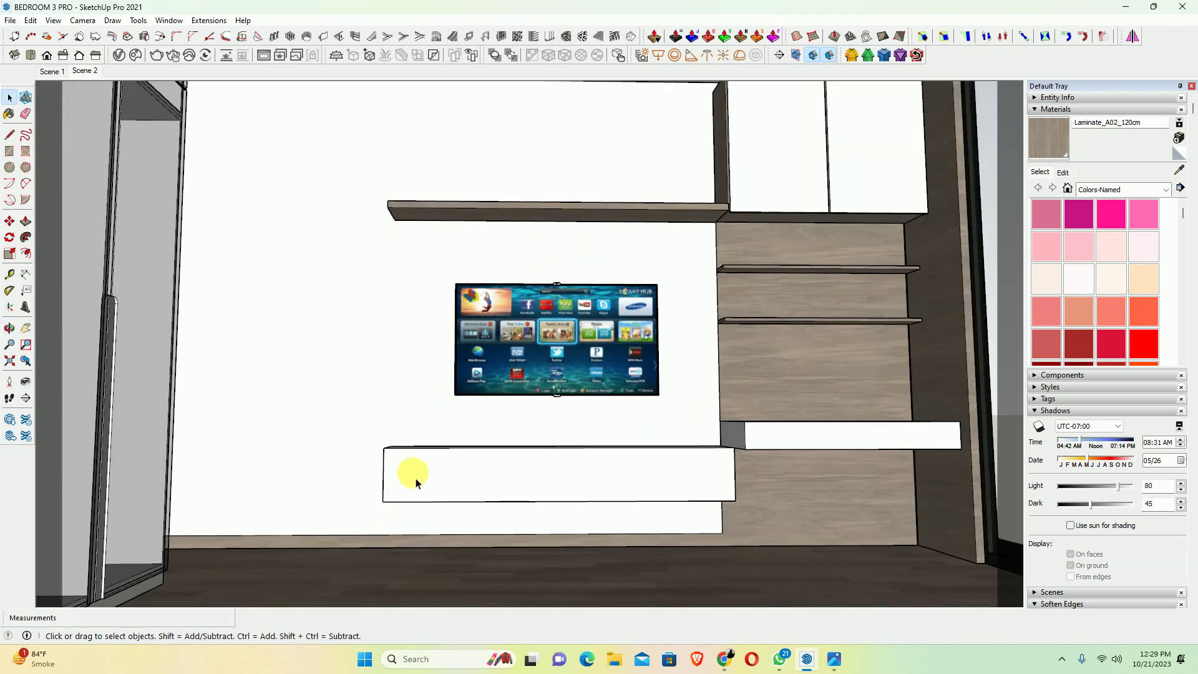
Review the white four-door console under the TV, then bring up the MINIMAL YOUTH BEDROOM (1) photo
scroll(417, 484, "down", 5)
middle_click_drag(420, 480, 388, 496)
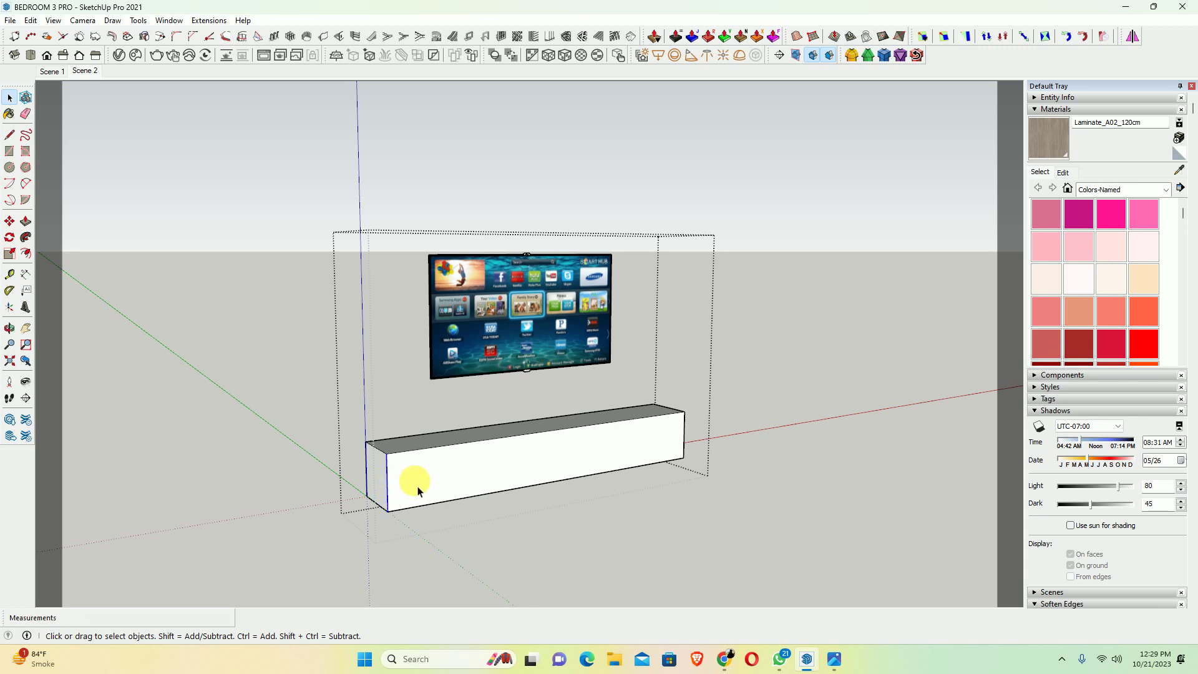
key("m")
type("/4")
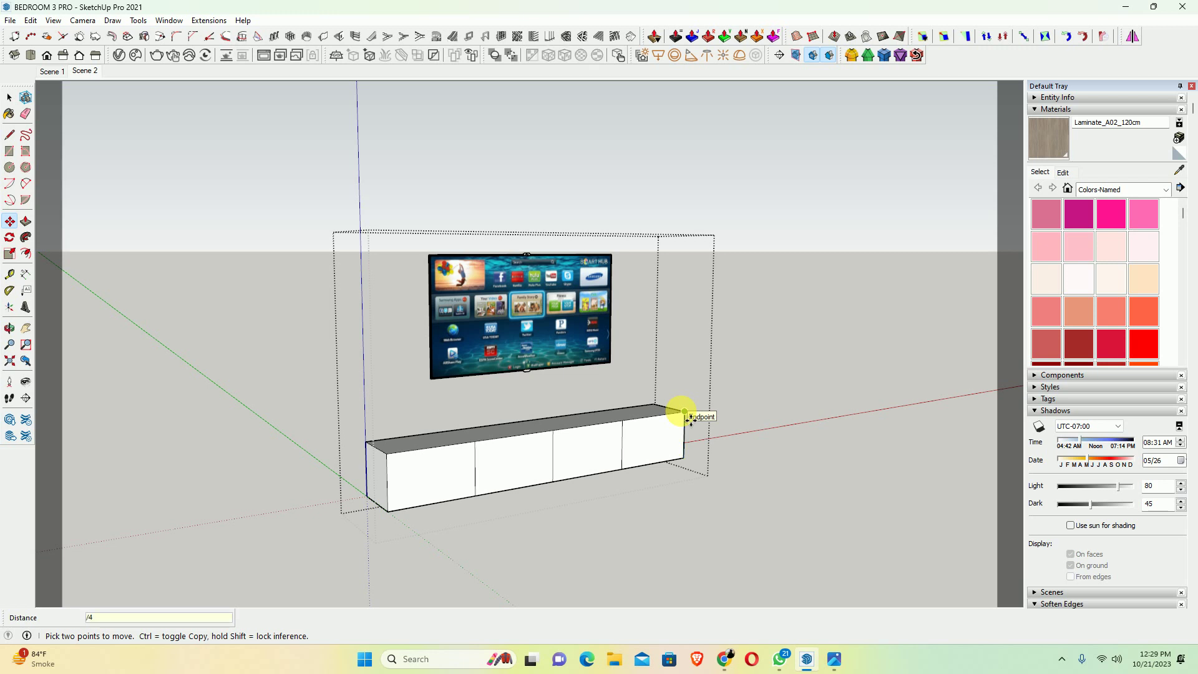
middle_click_drag(684, 413, 531, 486)
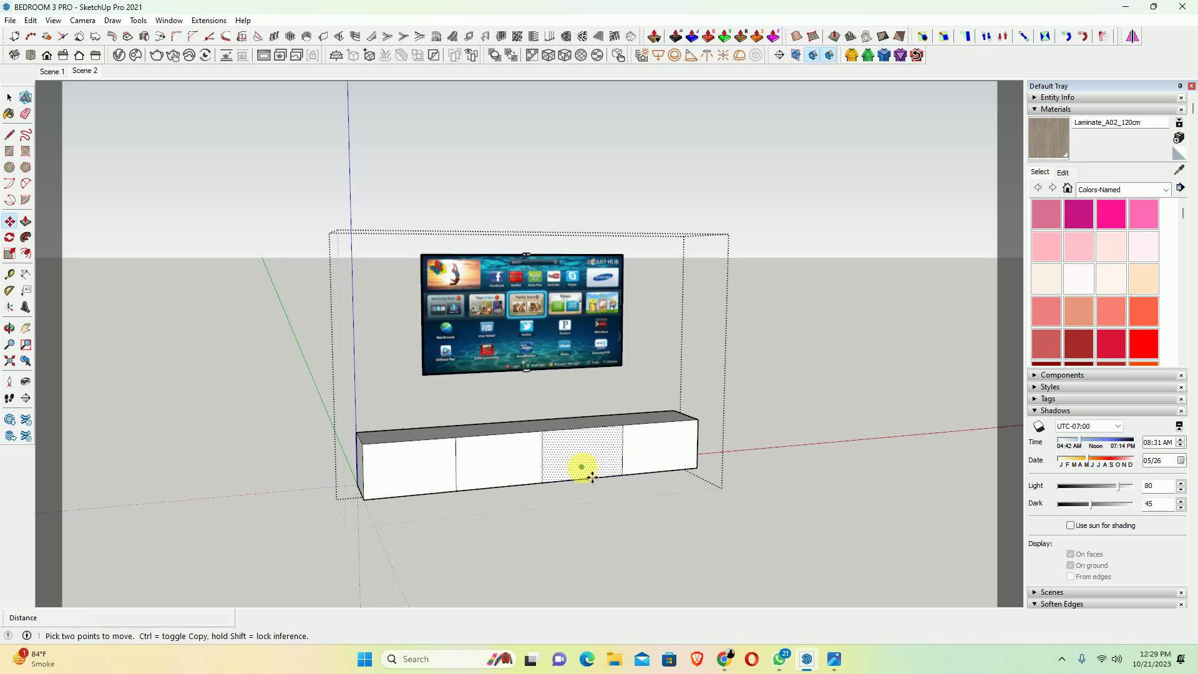
key("space")
middle_click_drag(529, 476, 401, 447)
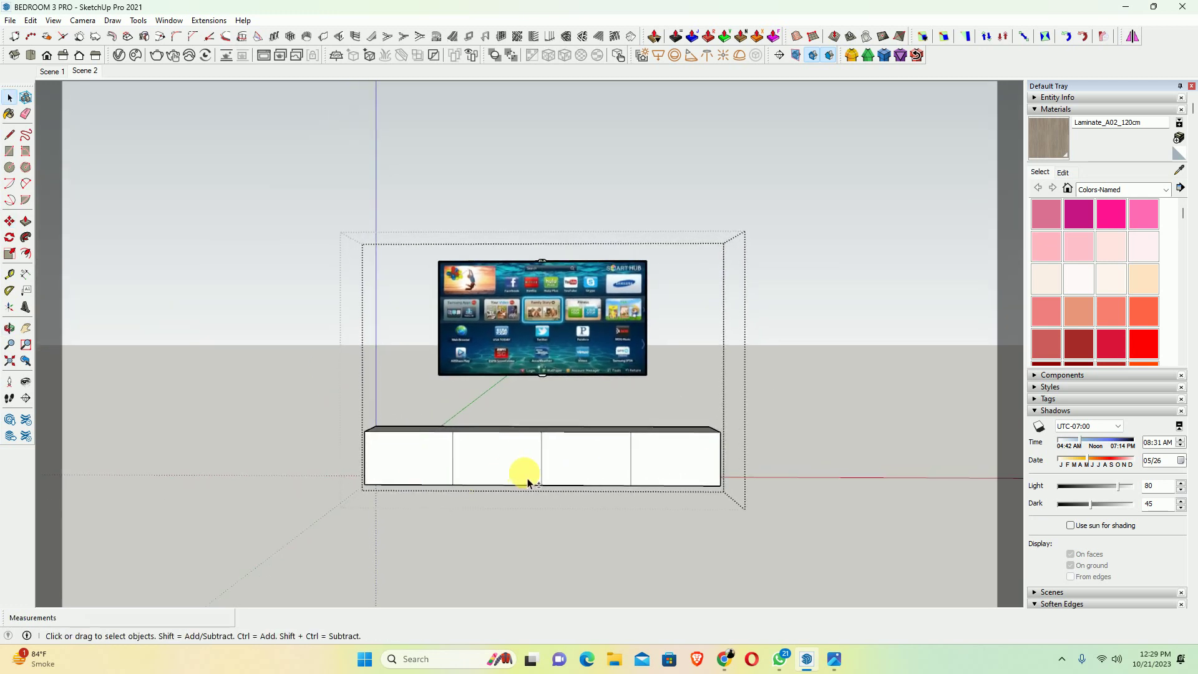
scroll(527, 482, "up", 1)
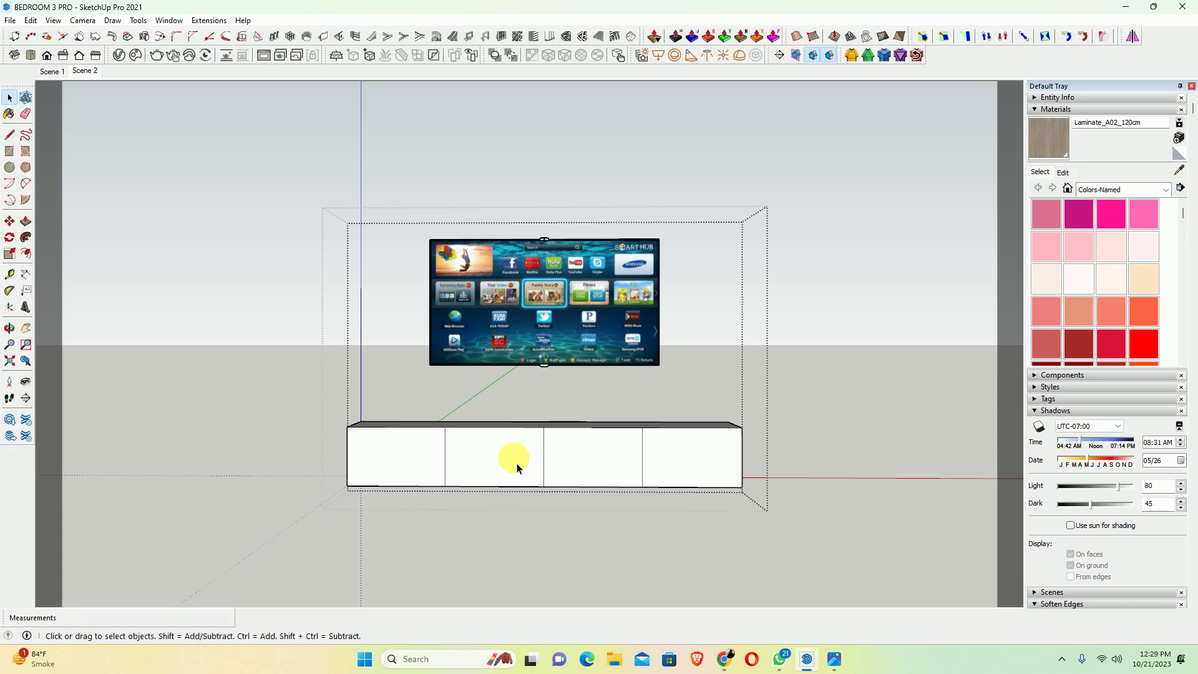
left_click(833, 665)
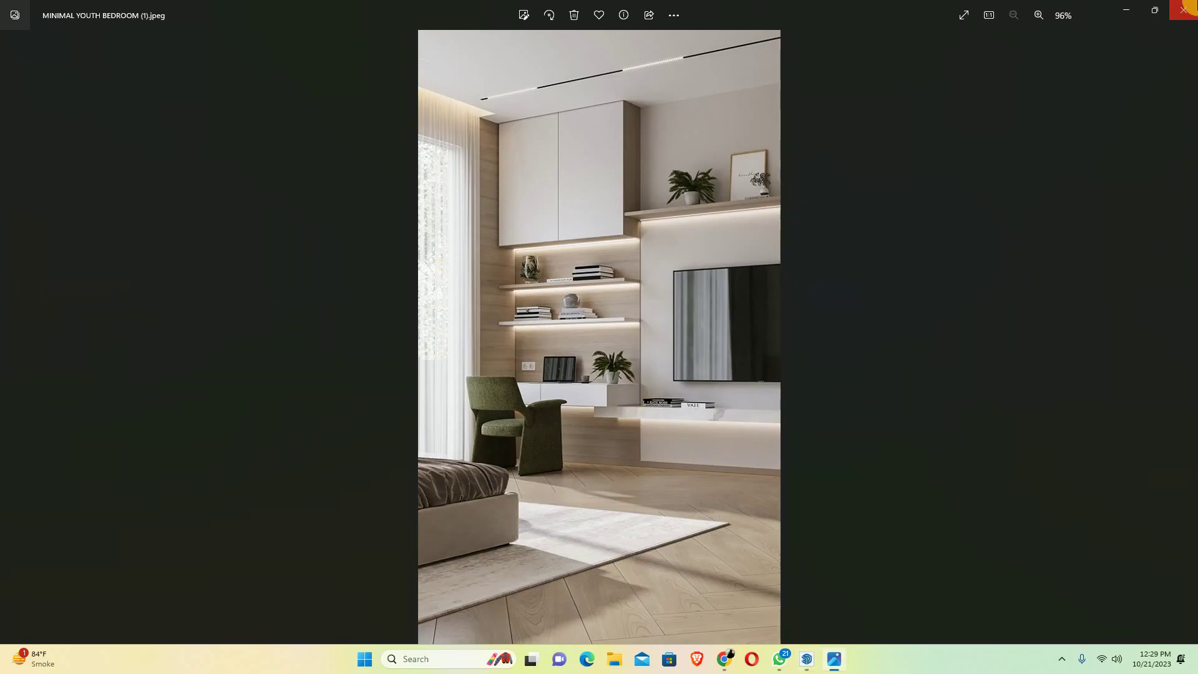
Close the photo viewer and browse the Downloads folder down to the bedroom reference images
left_click(1183, 9)
left_click(628, 659)
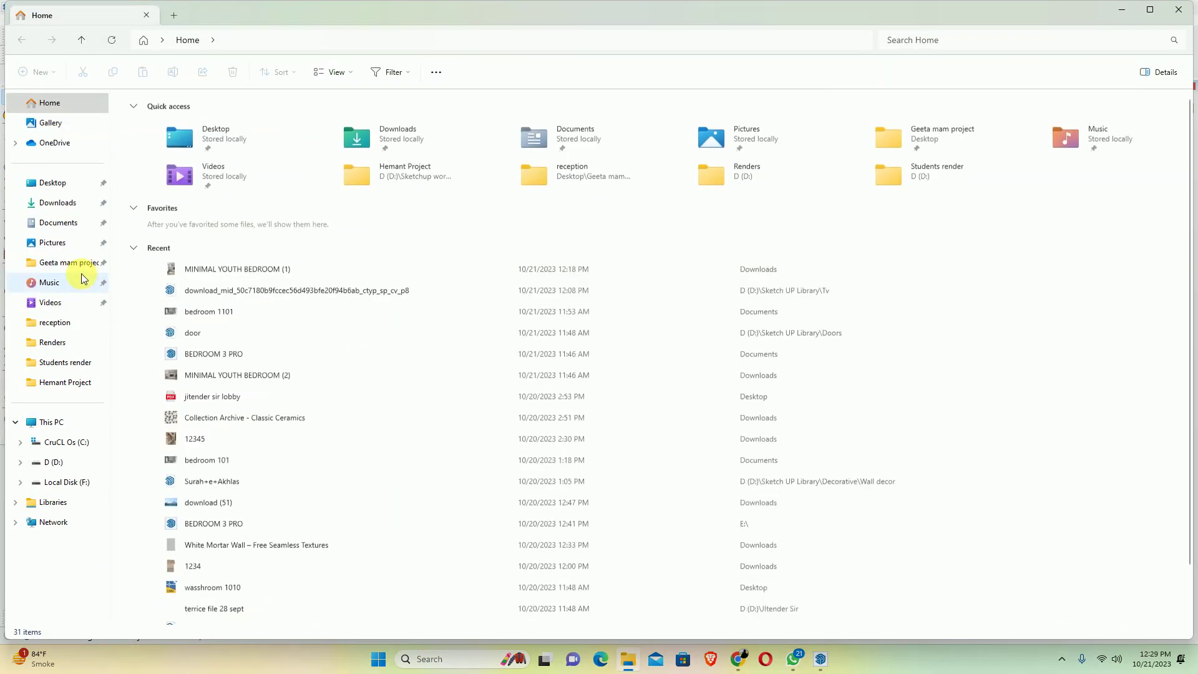
left_click(58, 202)
scroll(660, 316, "down", 6)
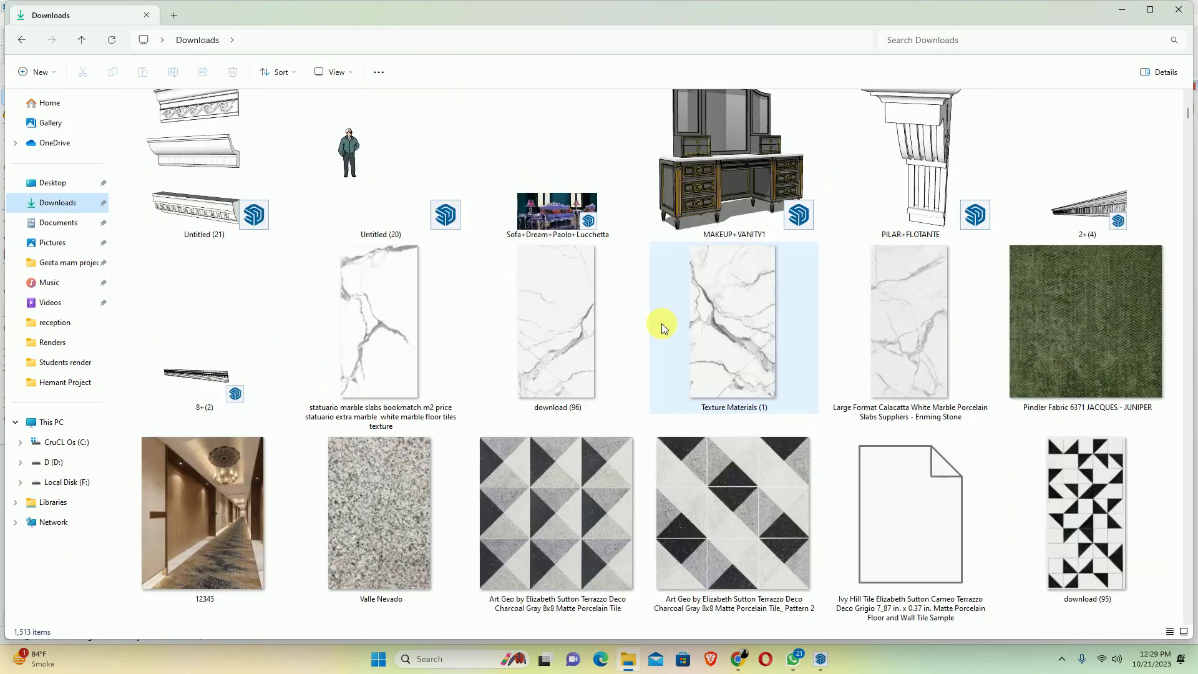
scroll(661, 323, "down", 2)
scroll(648, 333, "down", 5)
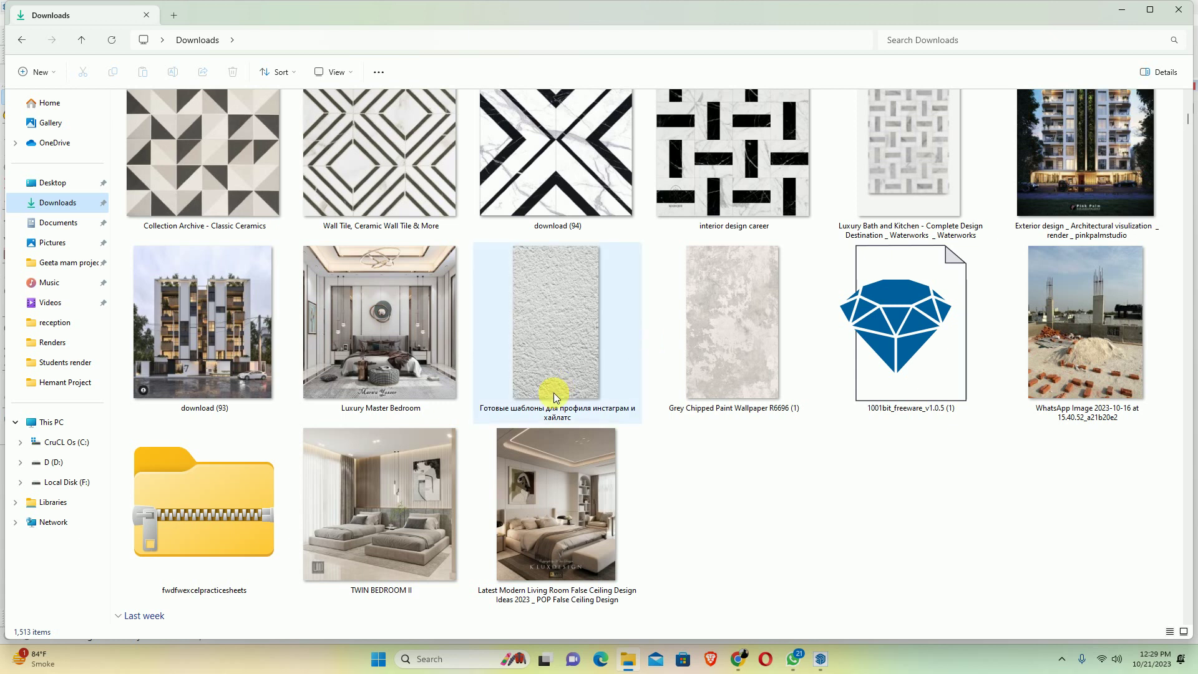
scroll(529, 499, "down", 5)
scroll(528, 424, "down", 3)
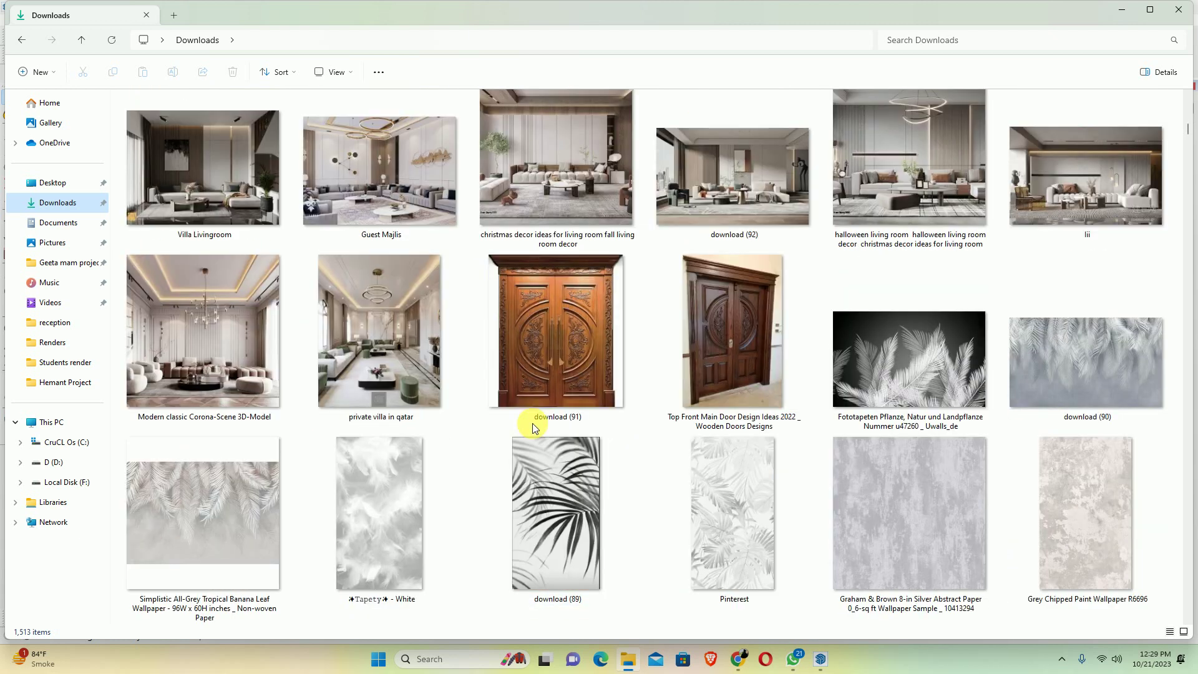
scroll(424, 376, "down", 3)
scroll(406, 424, "down", 3)
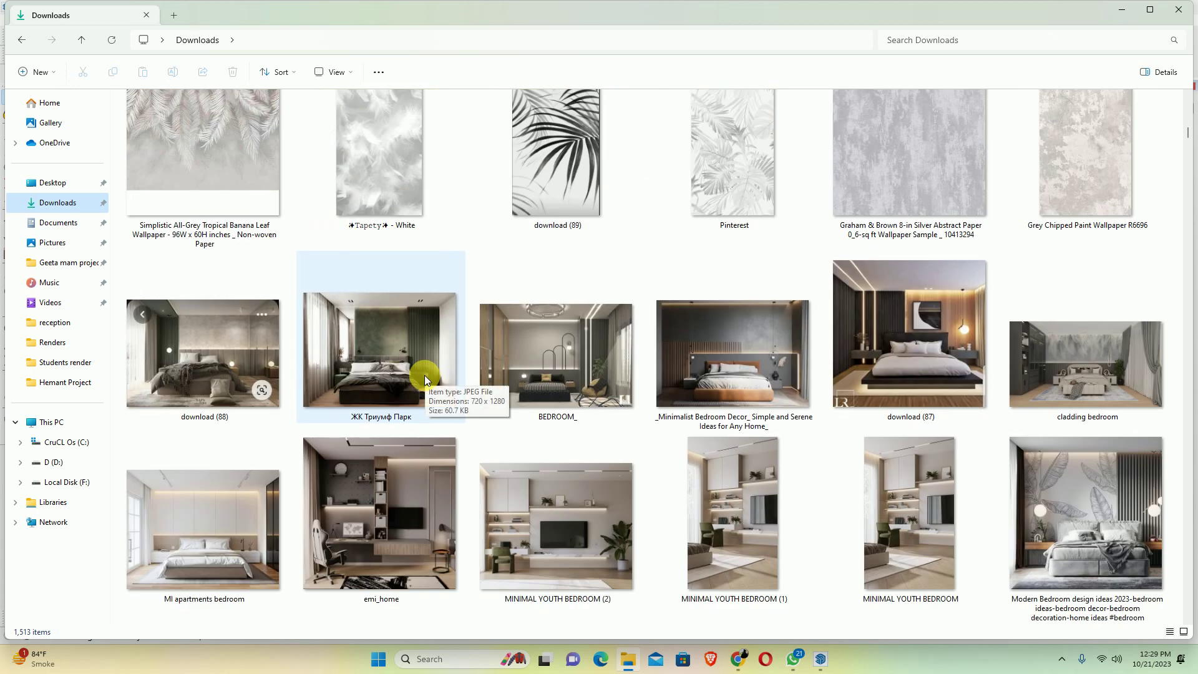
Open a bedroom reference photo full-size and page through Downloads images to CGI - Living Room.jpeg
double_click(410, 486)
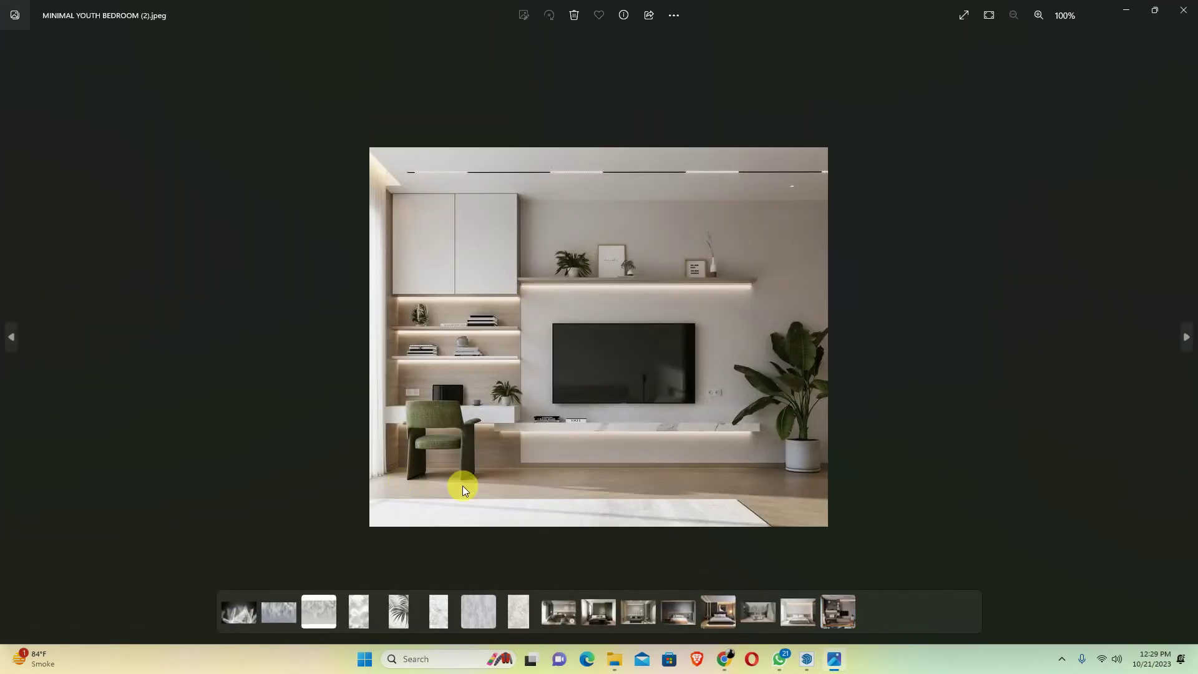
scroll(717, 444, "down", 1)
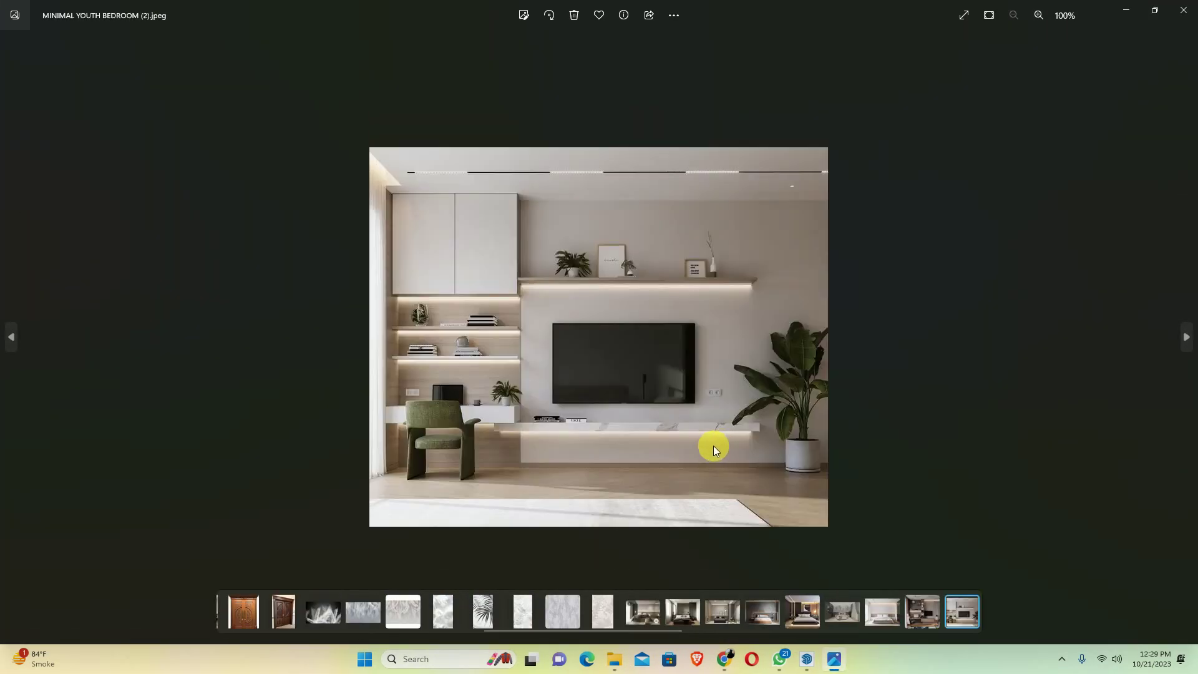
scroll(713, 445, "down", 1)
scroll(708, 446, "down", 1)
scroll(708, 447, "down", 1)
scroll(707, 446, "down", 1)
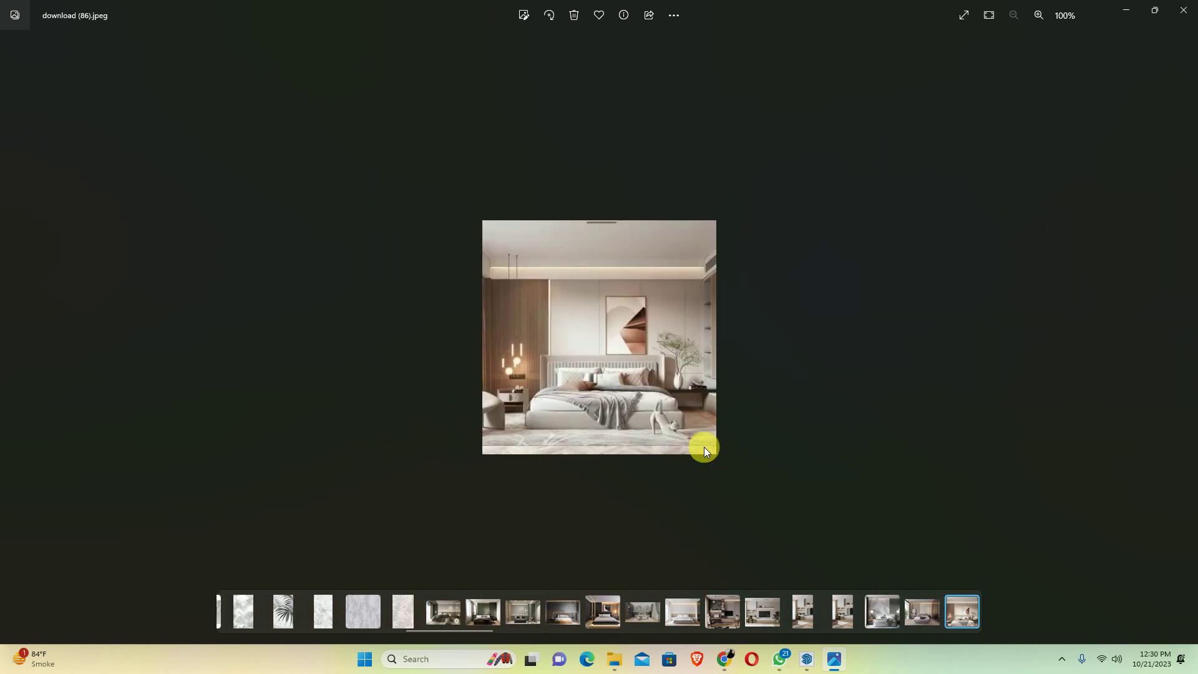
scroll(703, 447, "down", 1)
scroll(702, 447, "down", 1)
scroll(702, 447, "down", 1)
scroll(702, 447, "down", 1)
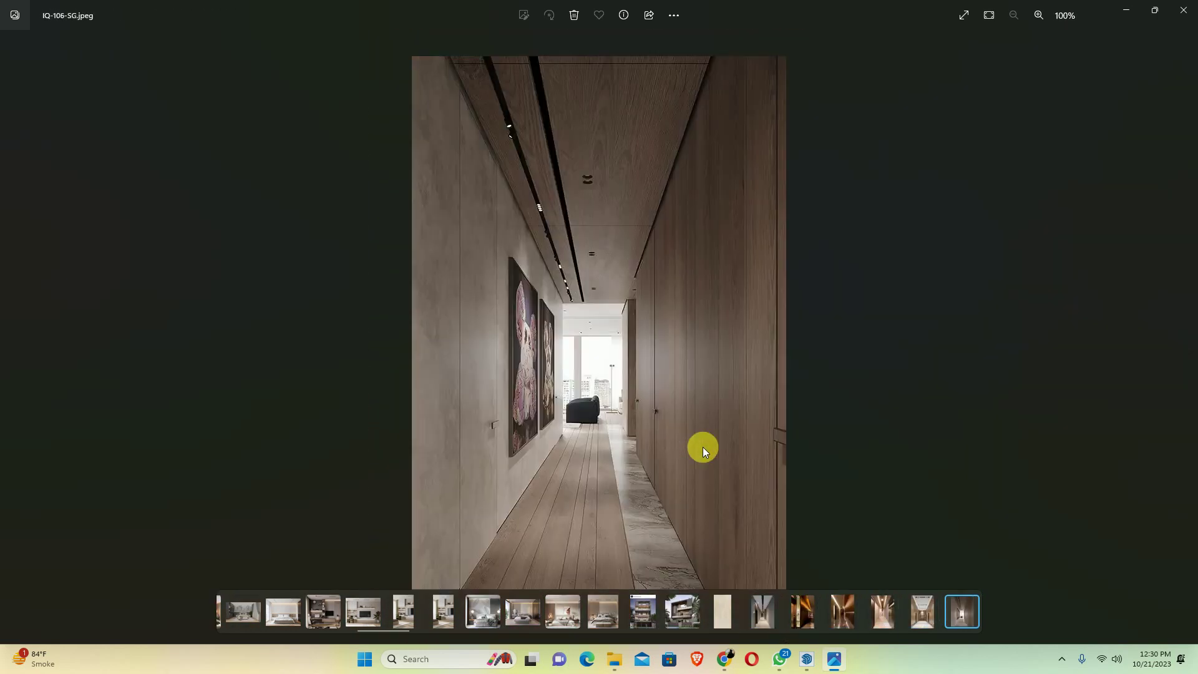
scroll(702, 446, "down", 1)
scroll(701, 447, "down", 1)
scroll(701, 446, "down", 2)
scroll(702, 447, "down", 2)
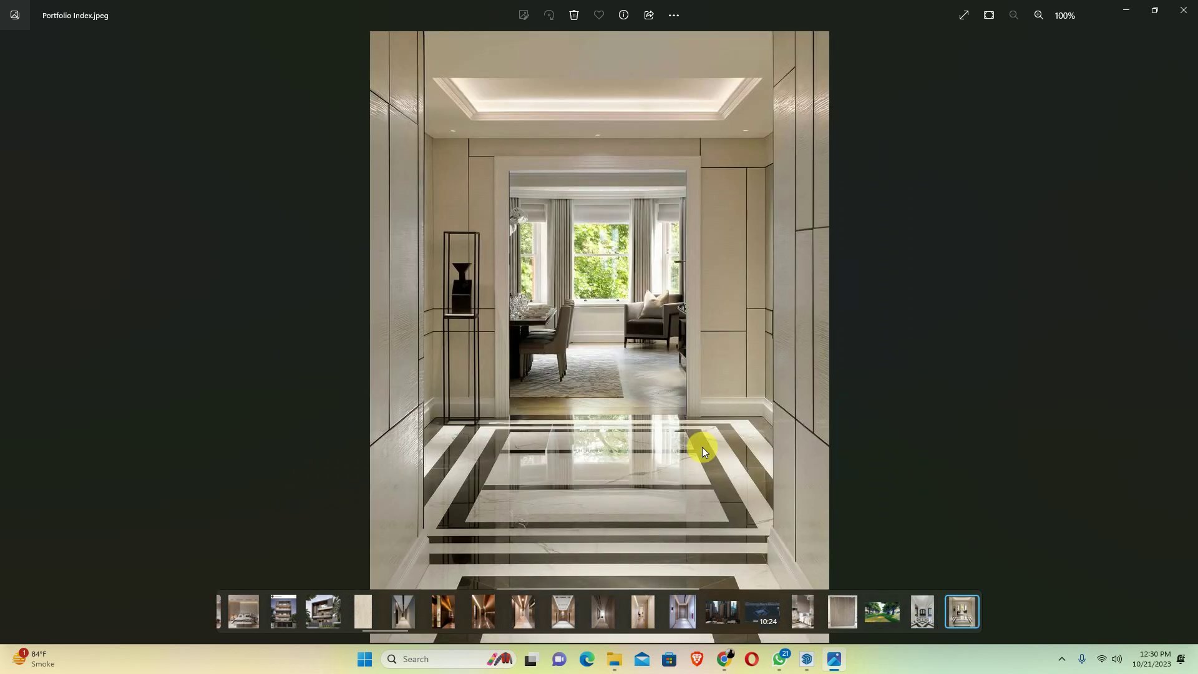
scroll(702, 447, "down", 2)
scroll(701, 447, "down", 2)
scroll(701, 447, "down", 3)
scroll(701, 446, "down", 3)
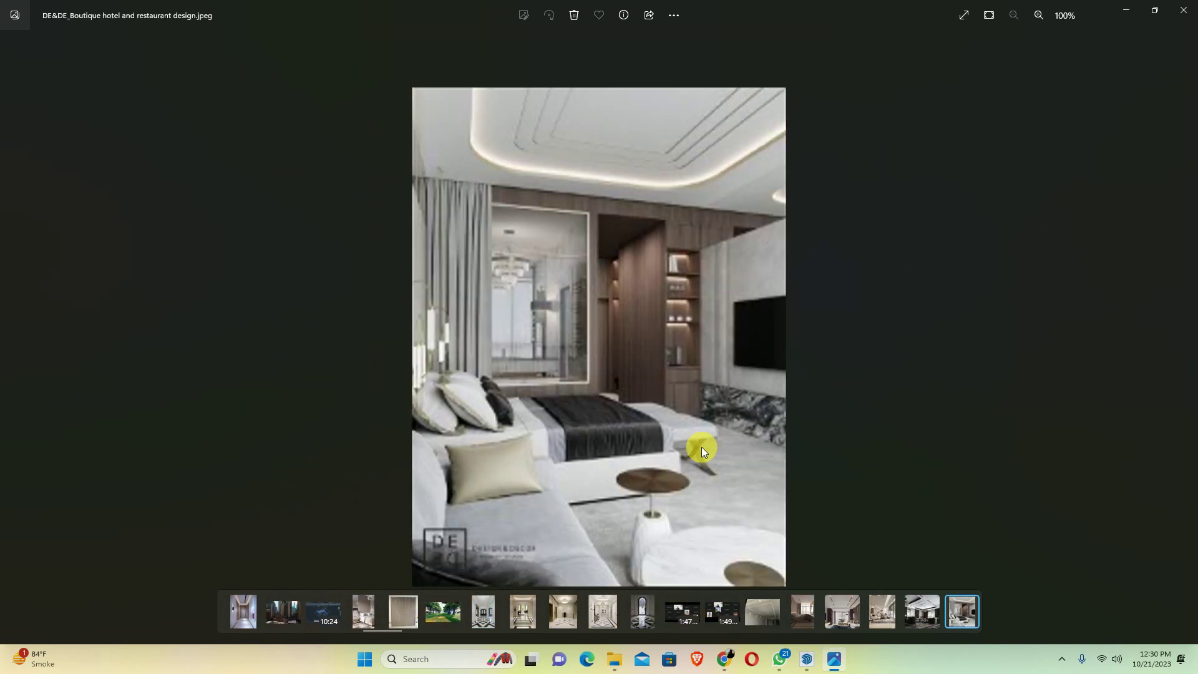
scroll(701, 447, "down", 3)
scroll(701, 447, "down", 2)
scroll(701, 447, "down", 2)
scroll(701, 447, "down", 2)
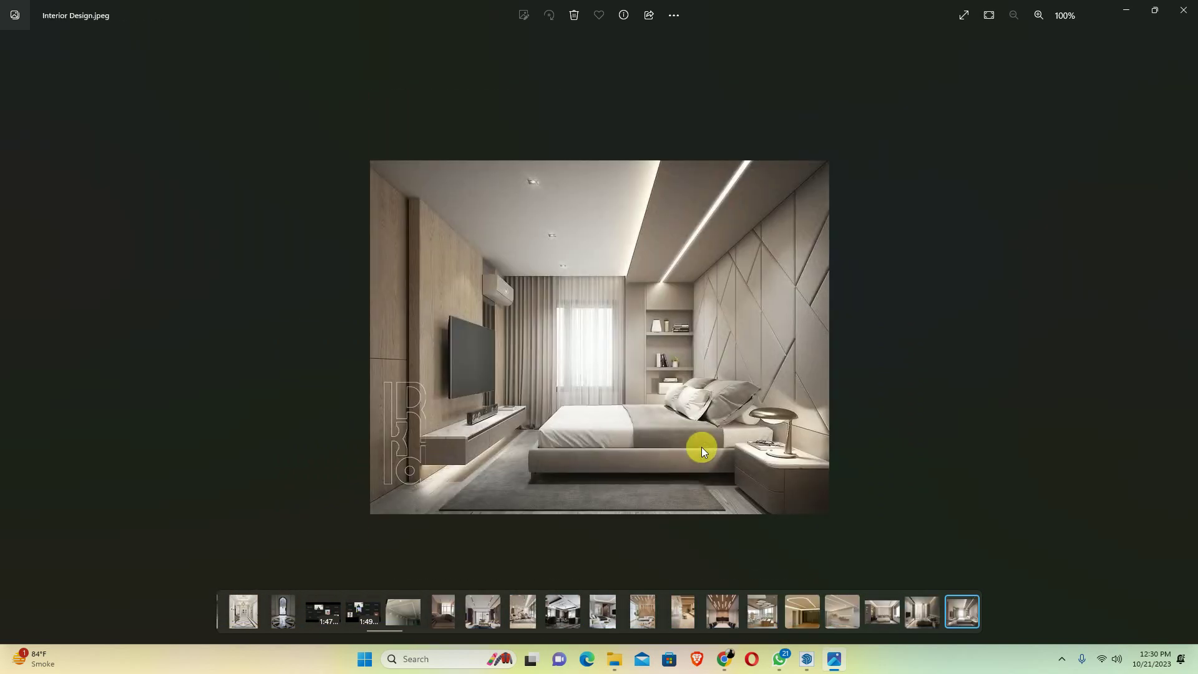
scroll(701, 447, "down", 3)
scroll(701, 447, "down", 2)
scroll(702, 447, "down", 2)
scroll(701, 447, "down", 2)
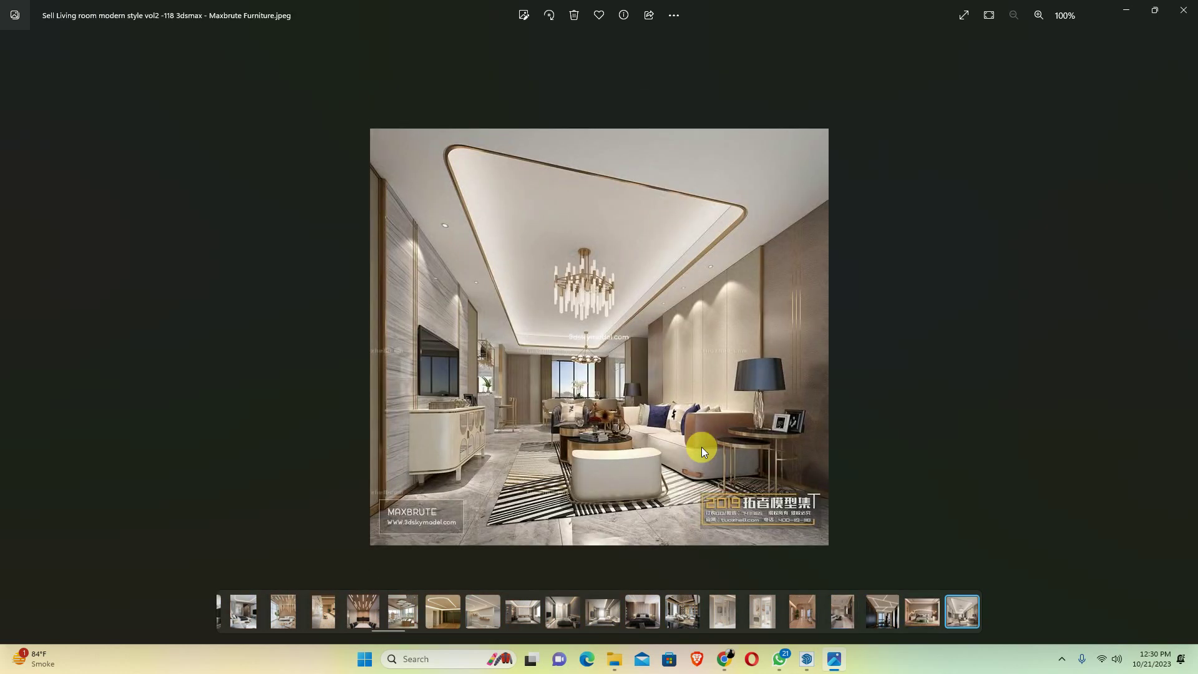
scroll(702, 447, "down", 2)
scroll(701, 447, "down", 2)
scroll(702, 446, "down", 2)
scroll(701, 447, "down", 2)
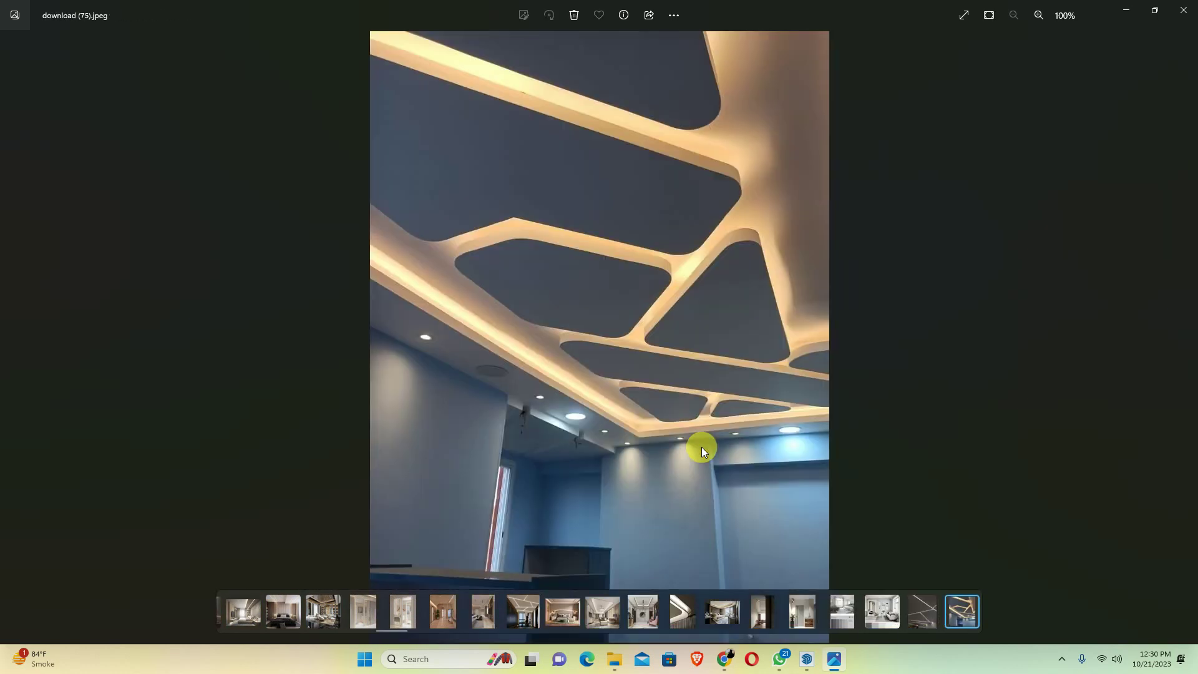
scroll(701, 446, "down", 2)
scroll(701, 446, "down", 2)
scroll(701, 446, "down", 2)
scroll(701, 446, "down", 2)
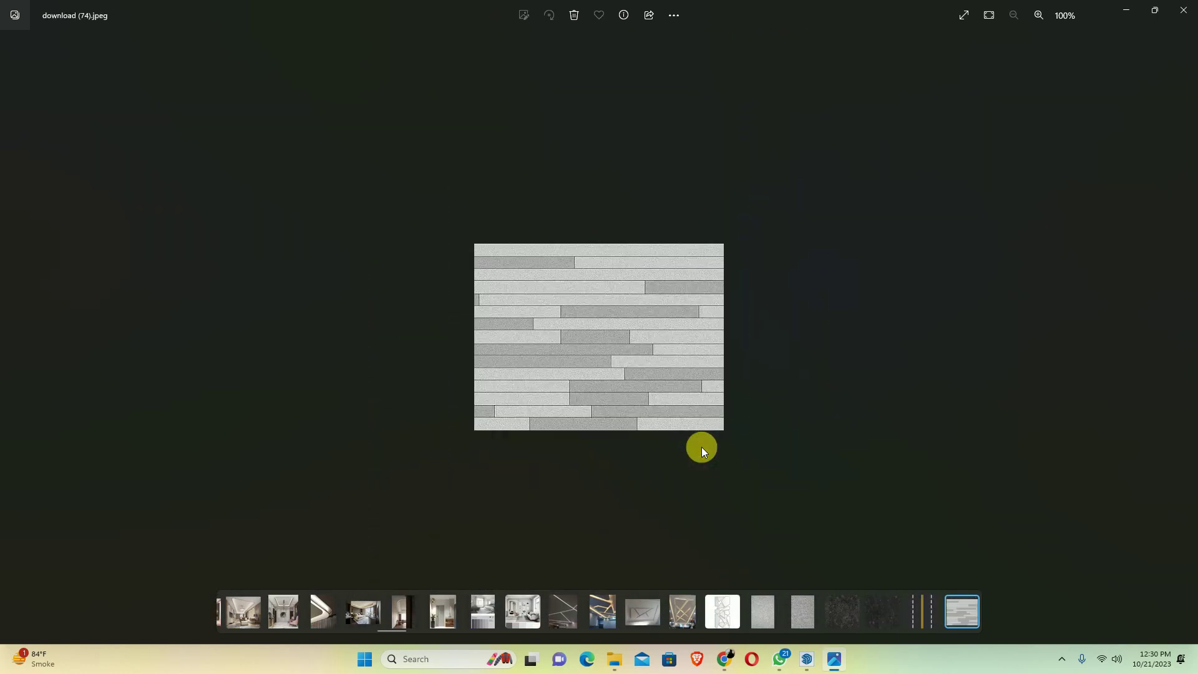
scroll(701, 446, "down", 2)
scroll(701, 446, "down", 2)
scroll(701, 447, "down", 2)
scroll(701, 447, "down", 2)
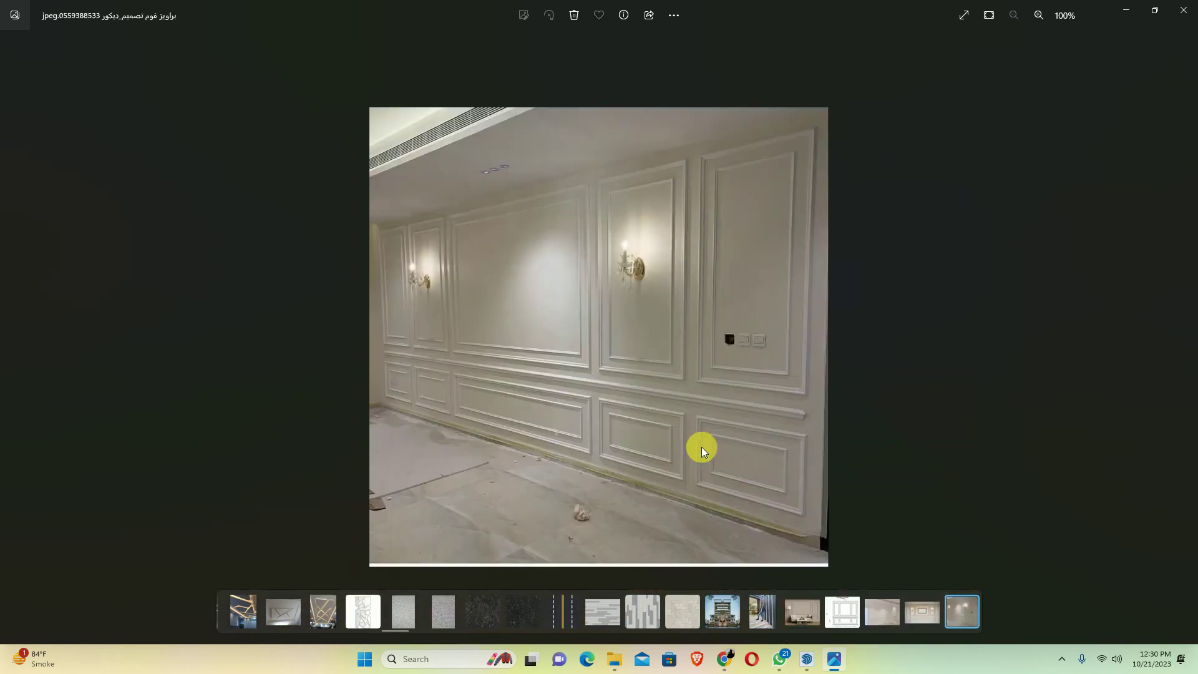
scroll(702, 447, "down", 2)
scroll(698, 447, "down", 2)
scroll(699, 447, "down", 2)
scroll(699, 447, "down", 2)
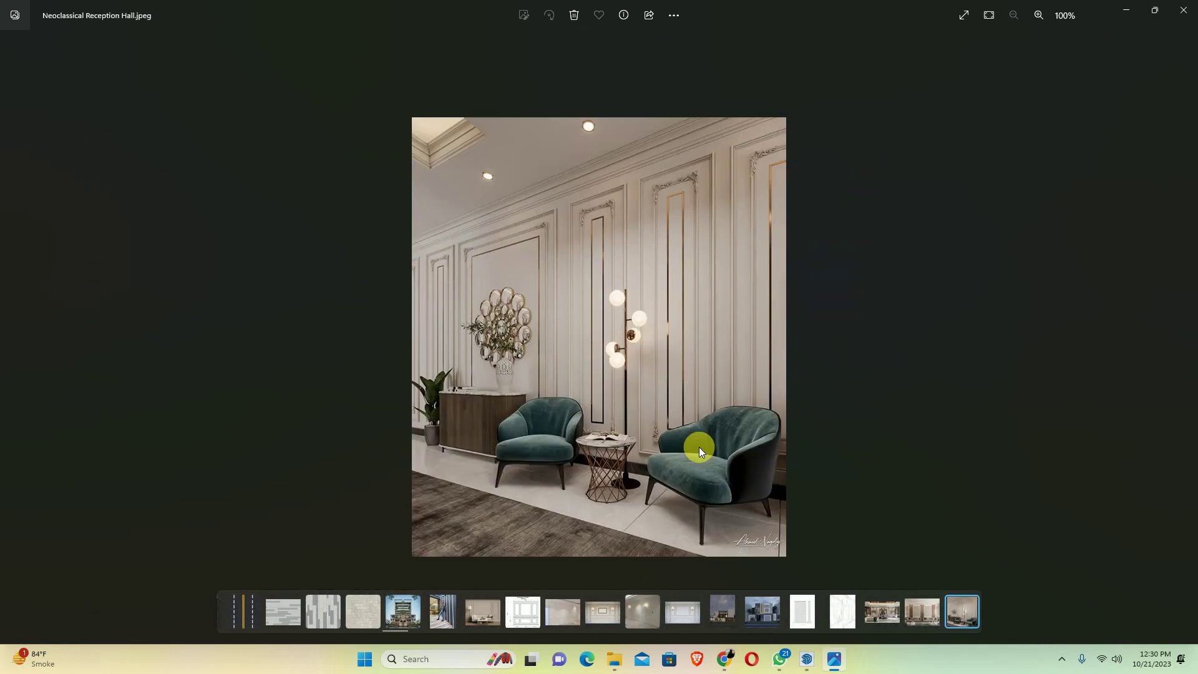
scroll(698, 447, "down", 2)
scroll(698, 447, "down", 2)
scroll(698, 447, "down", 2)
scroll(698, 447, "down", 2)
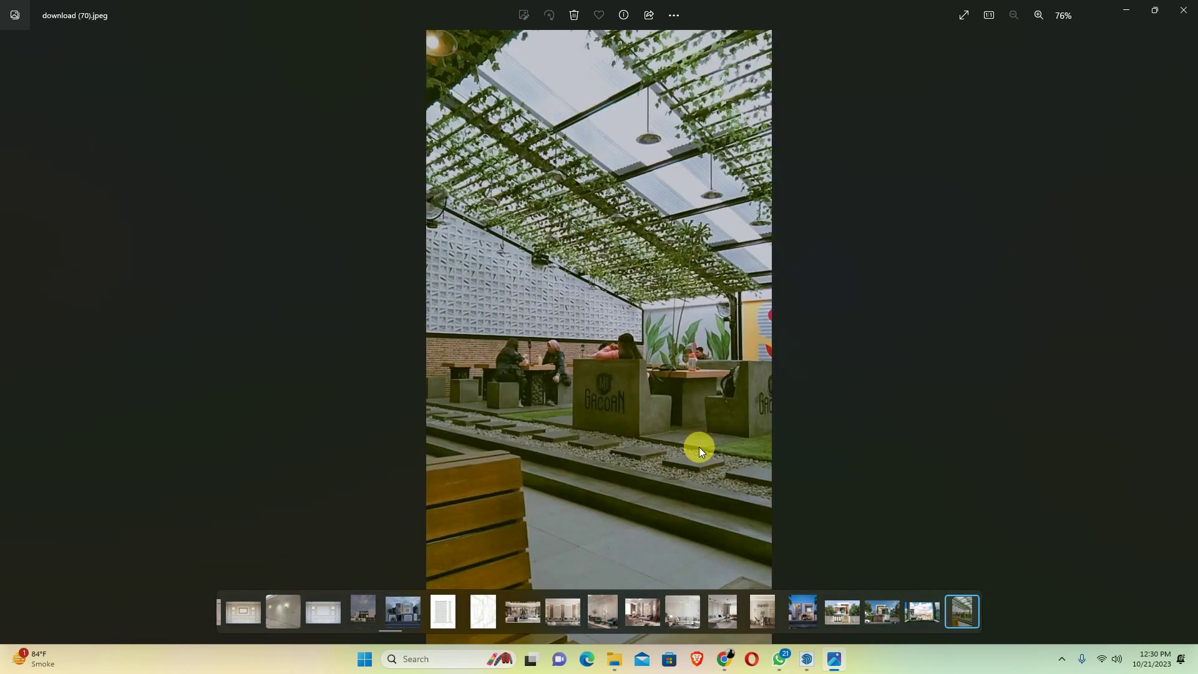
scroll(699, 447, "down", 2)
scroll(699, 447, "down", 2)
scroll(698, 447, "down", 2)
scroll(698, 447, "down", 2)
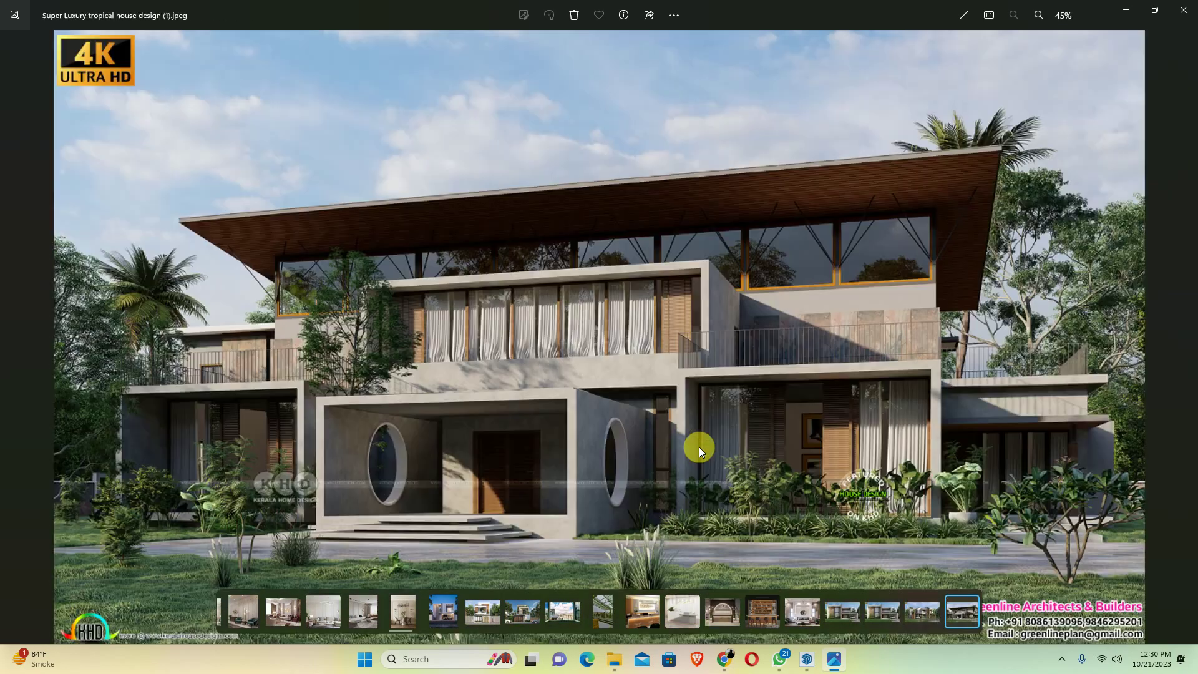
scroll(698, 446, "down", 2)
scroll(698, 446, "down", 2)
scroll(699, 447, "down", 2)
scroll(698, 446, "down", 2)
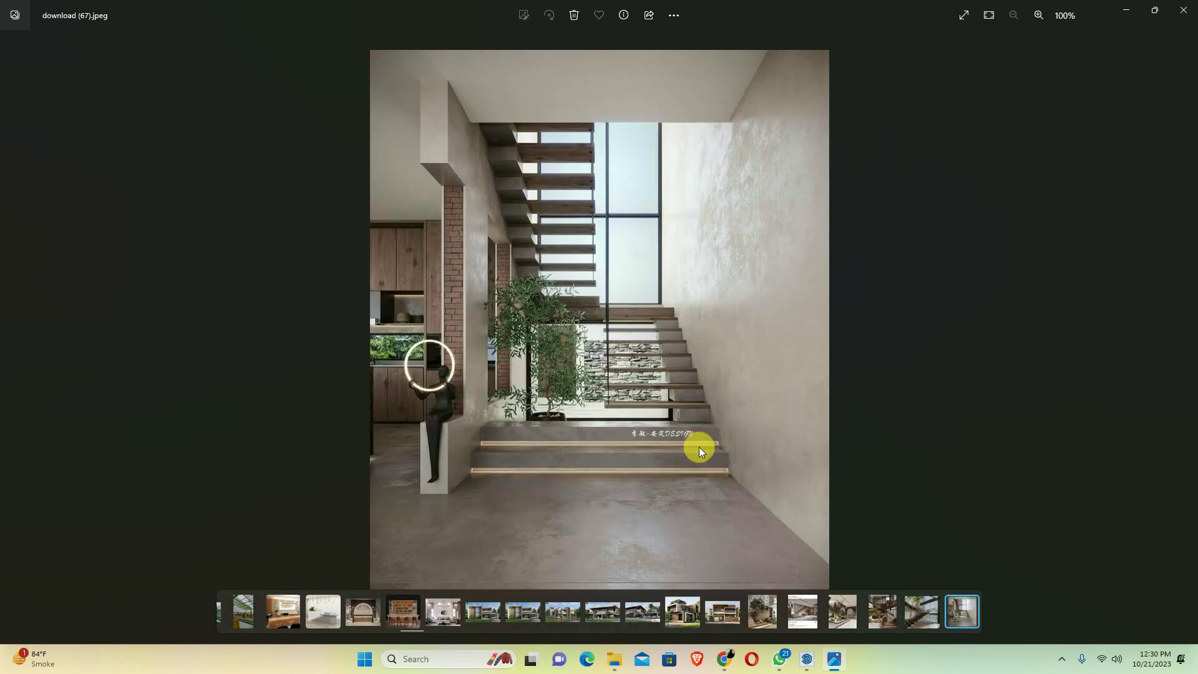
scroll(698, 447, "down", 2)
scroll(699, 447, "down", 2)
scroll(699, 446, "down", 2)
scroll(699, 447, "down", 2)
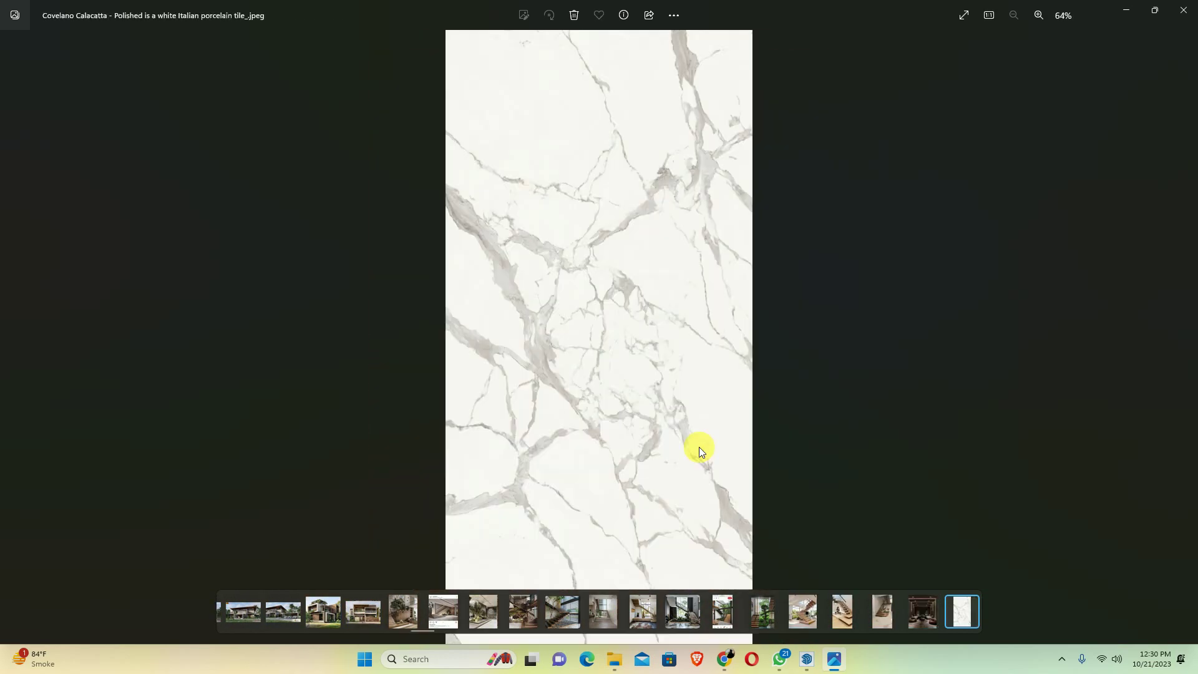
scroll(698, 447, "down", 2)
scroll(699, 446, "down", 2)
scroll(698, 446, "down", 2)
scroll(698, 447, "down", 2)
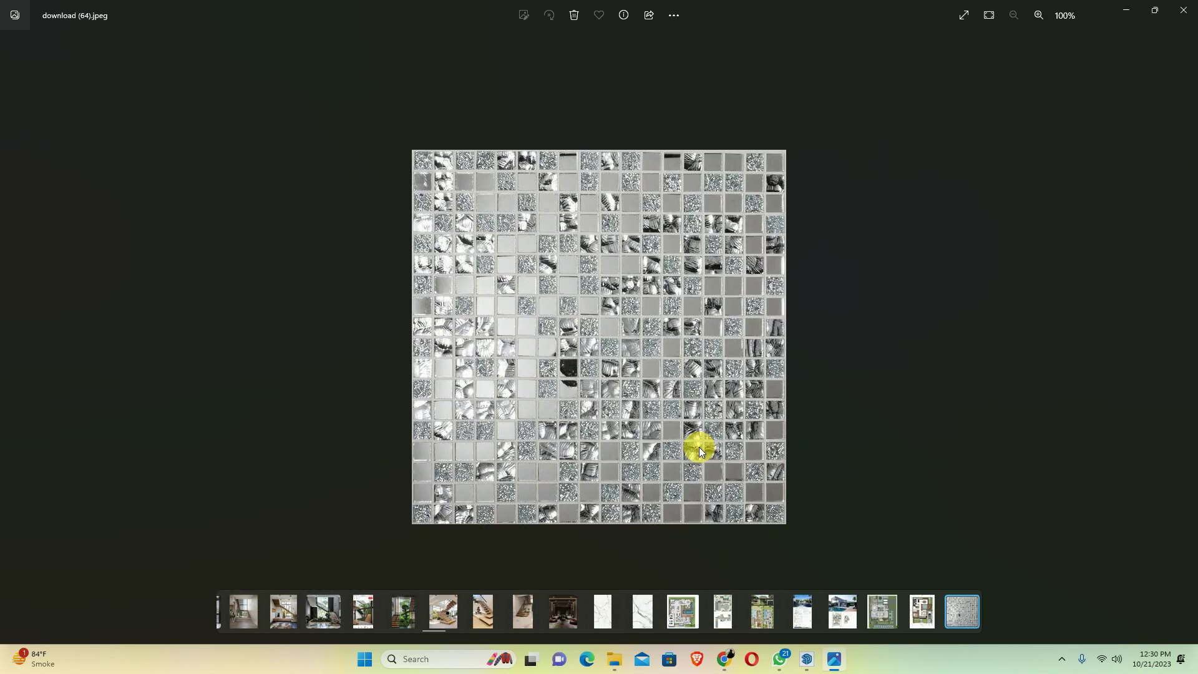
scroll(698, 447, "down", 2)
scroll(699, 447, "down", 2)
scroll(698, 447, "down", 2)
scroll(698, 446, "down", 2)
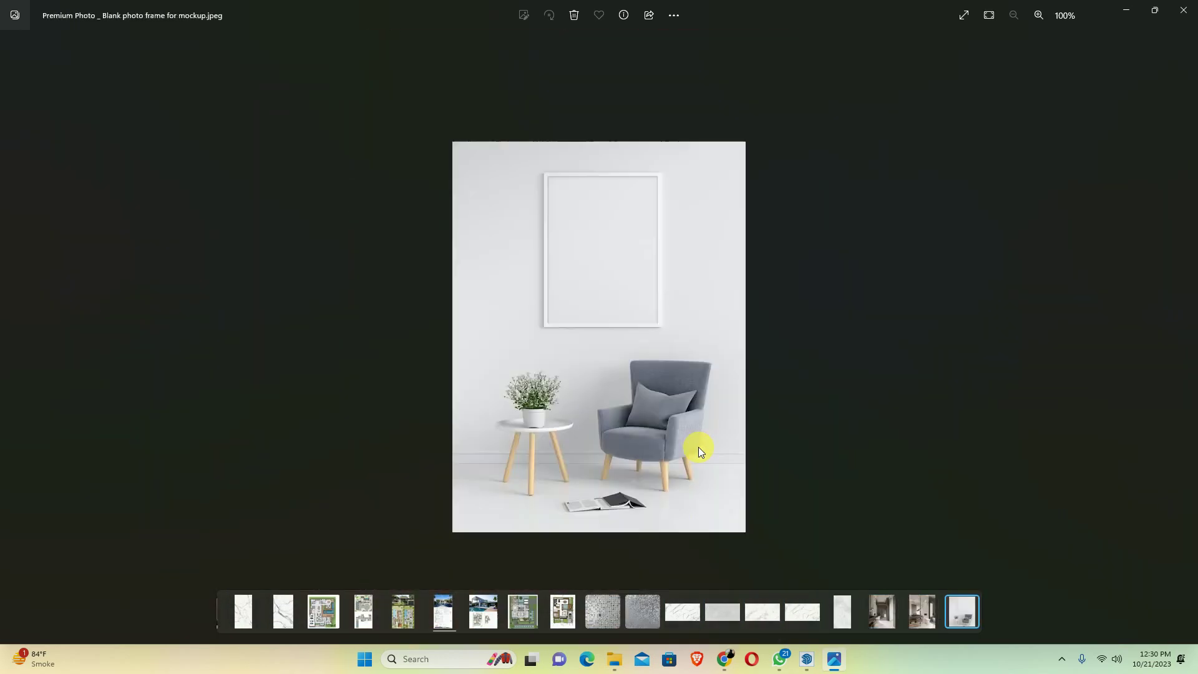
scroll(698, 447, "down", 2)
scroll(698, 447, "down", 2)
scroll(698, 447, "down", 2)
scroll(698, 447, "down", 2)
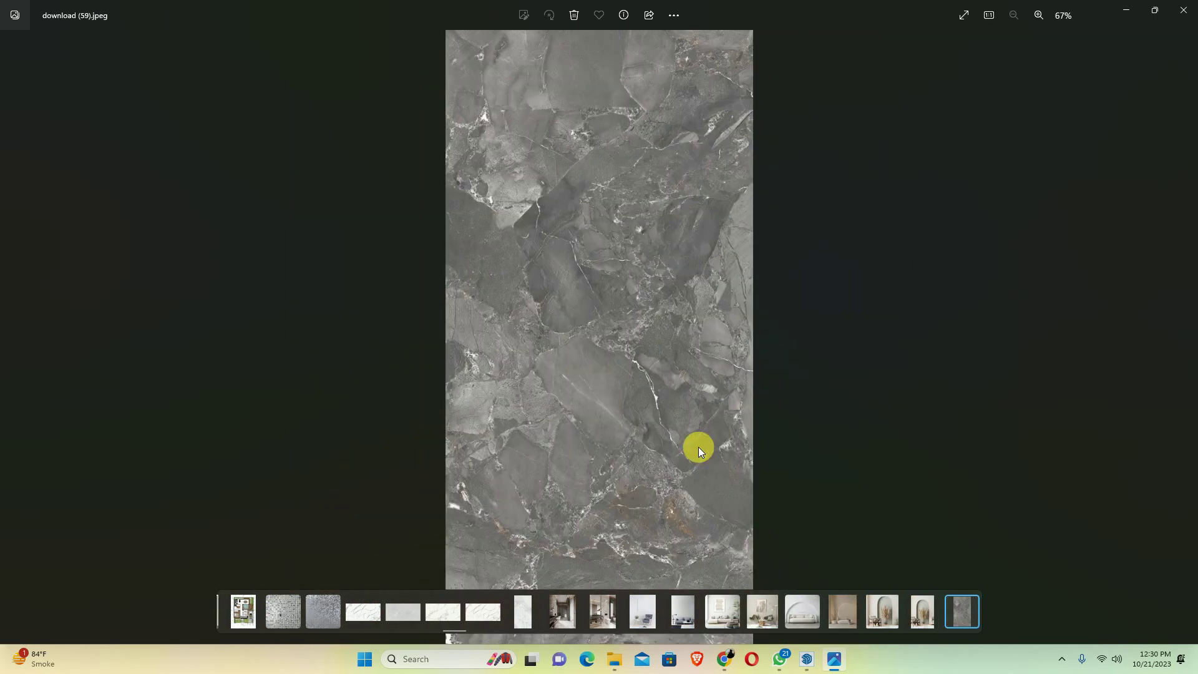
scroll(698, 447, "down", 2)
scroll(698, 446, "down", 2)
scroll(698, 447, "down", 2)
scroll(698, 447, "down", 2)
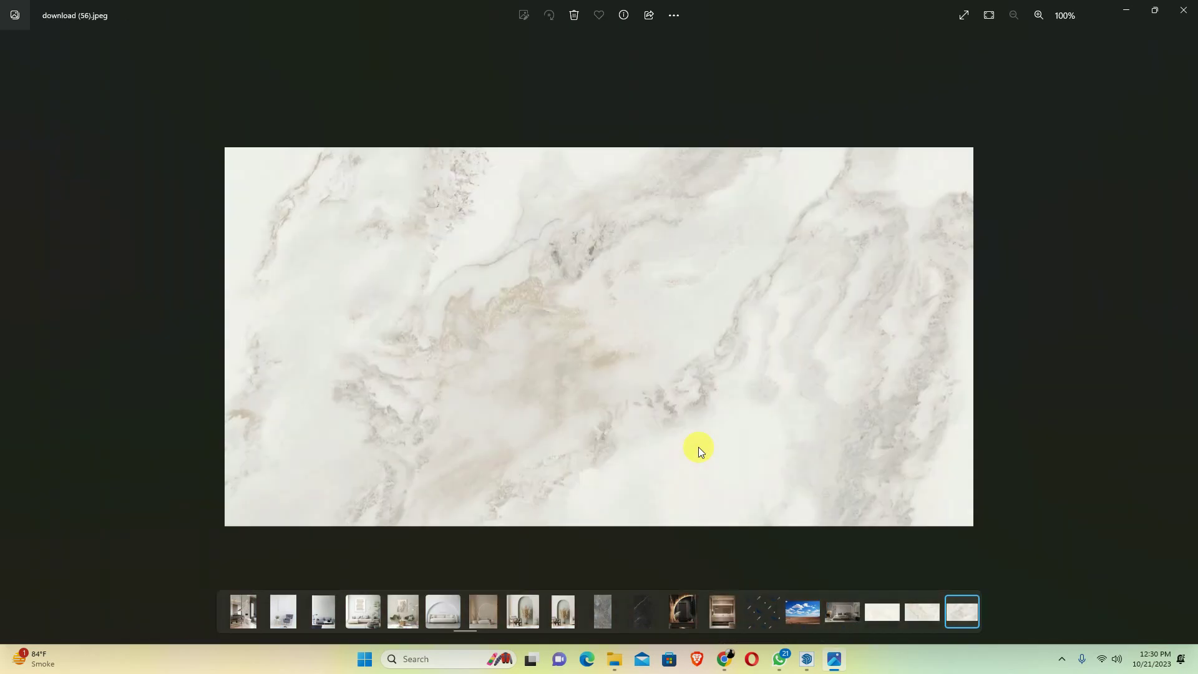
scroll(698, 447, "down", 2)
scroll(698, 446, "down", 2)
scroll(698, 447, "down", 2)
scroll(698, 447, "down", 2)
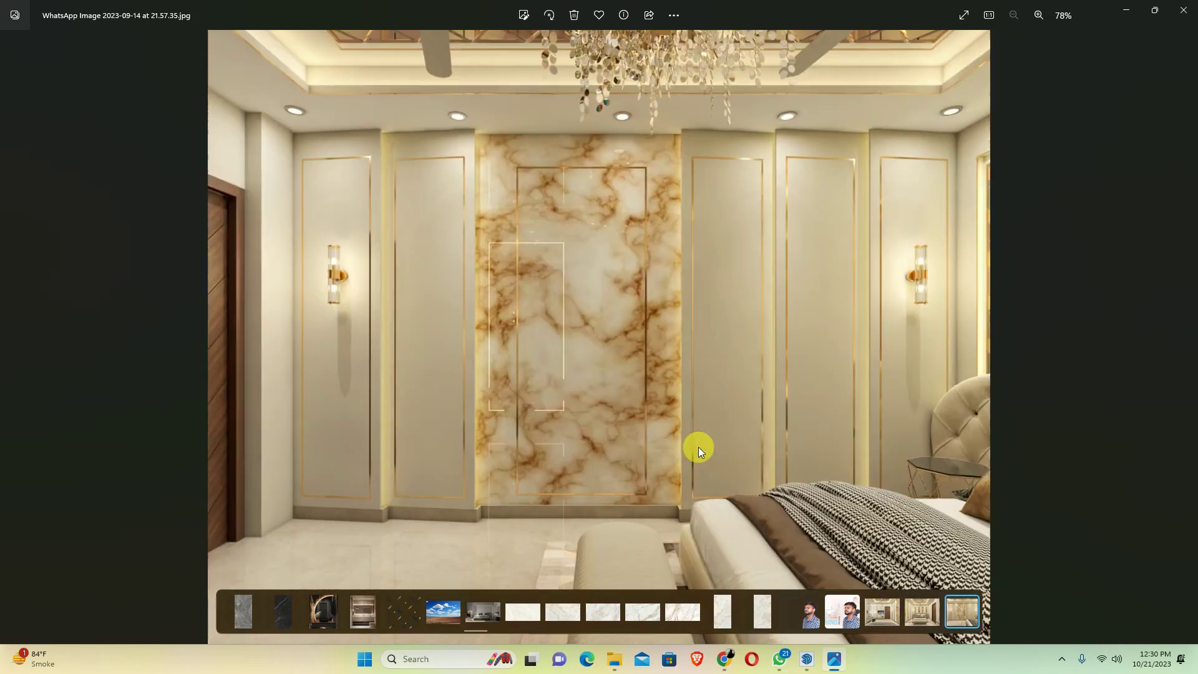
scroll(698, 447, "down", 2)
scroll(698, 446, "down", 2)
scroll(698, 446, "down", 2)
scroll(698, 447, "down", 2)
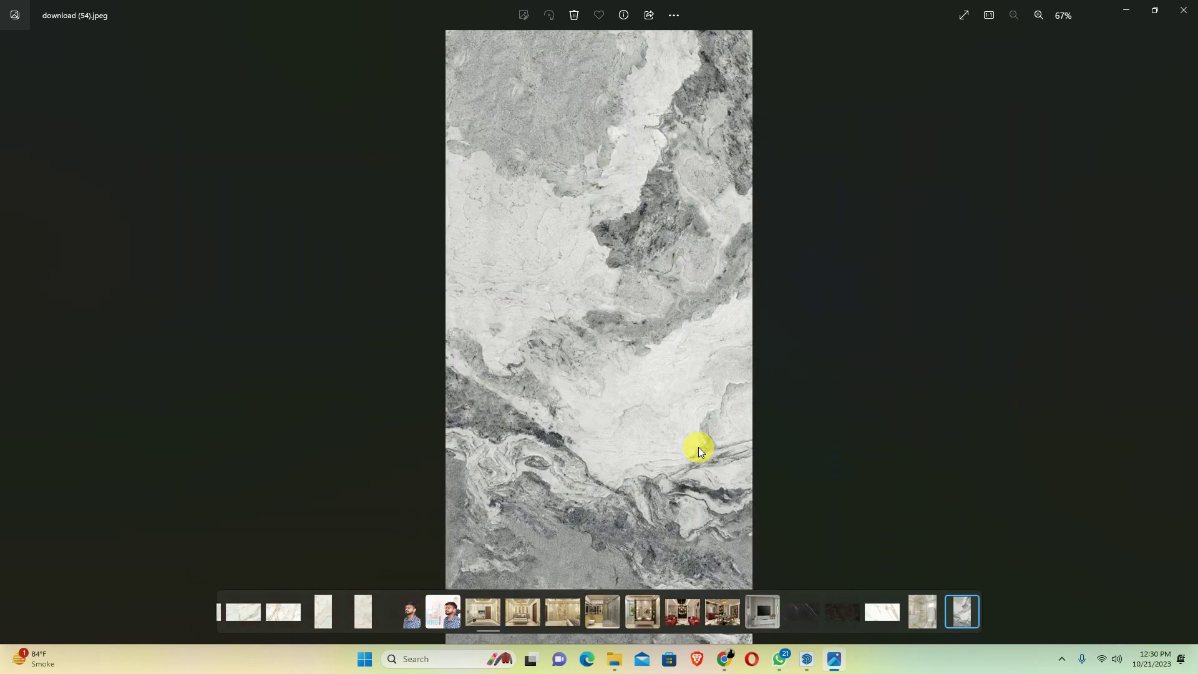
scroll(698, 446, "down", 2)
scroll(698, 447, "down", 2)
scroll(698, 446, "down", 2)
scroll(698, 447, "down", 2)
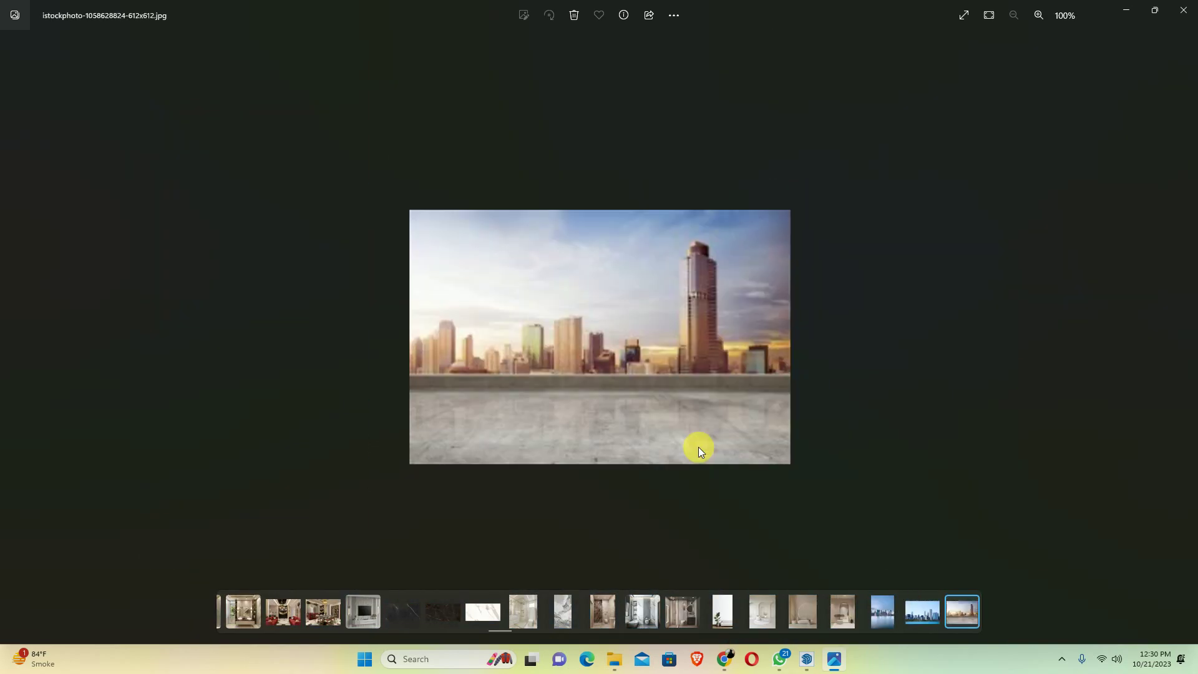
scroll(698, 447, "down", 2)
scroll(698, 446, "down", 2)
scroll(698, 447, "down", 2)
scroll(698, 446, "down", 2)
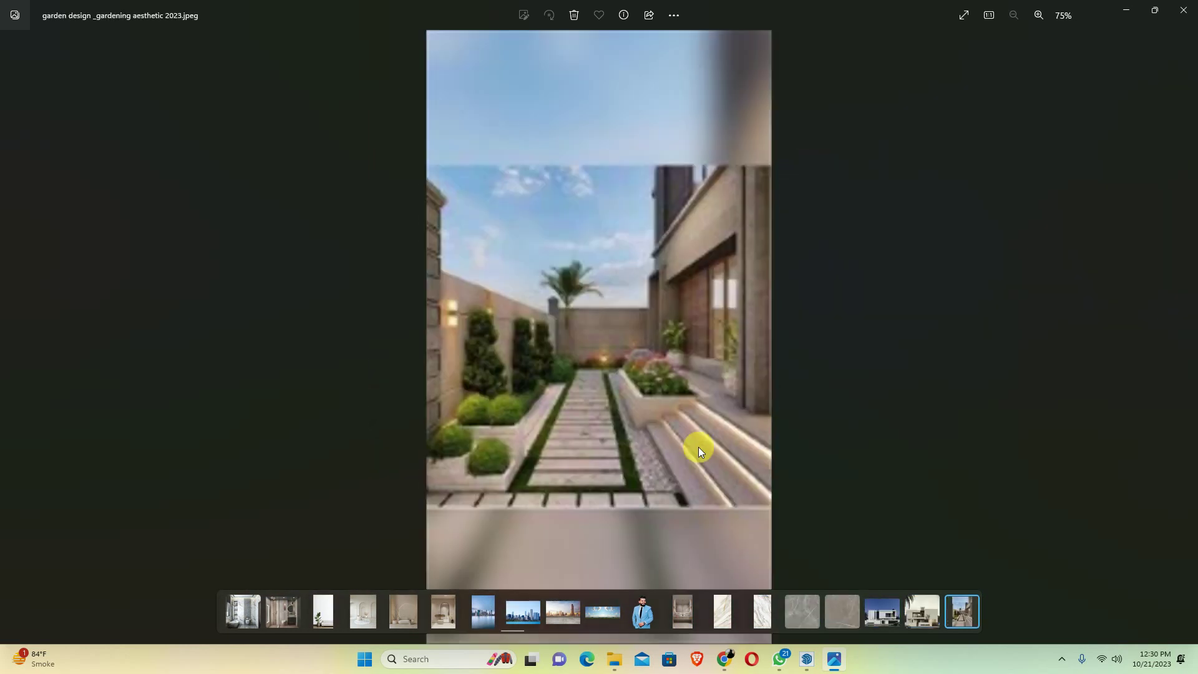
scroll(698, 447, "down", 2)
scroll(698, 447, "down", 2)
scroll(698, 447, "down", 2)
scroll(698, 447, "down", 2)
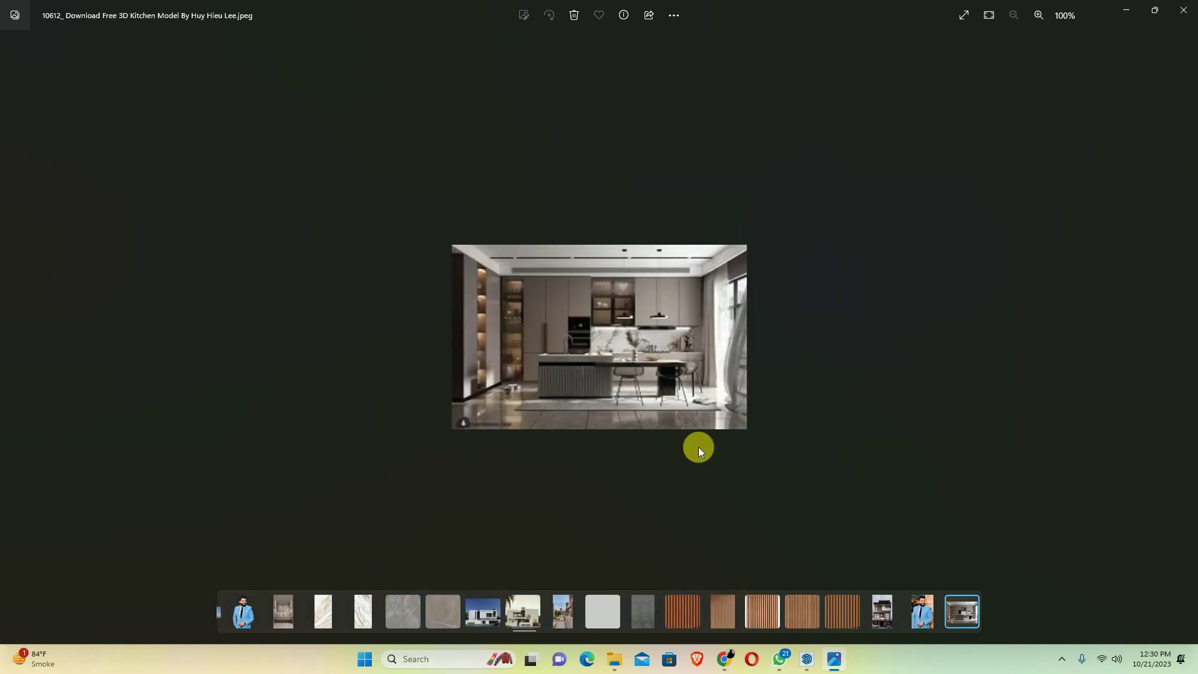
scroll(698, 446, "down", 2)
scroll(698, 447, "down", 2)
scroll(698, 446, "down", 2)
scroll(698, 447, "down", 2)
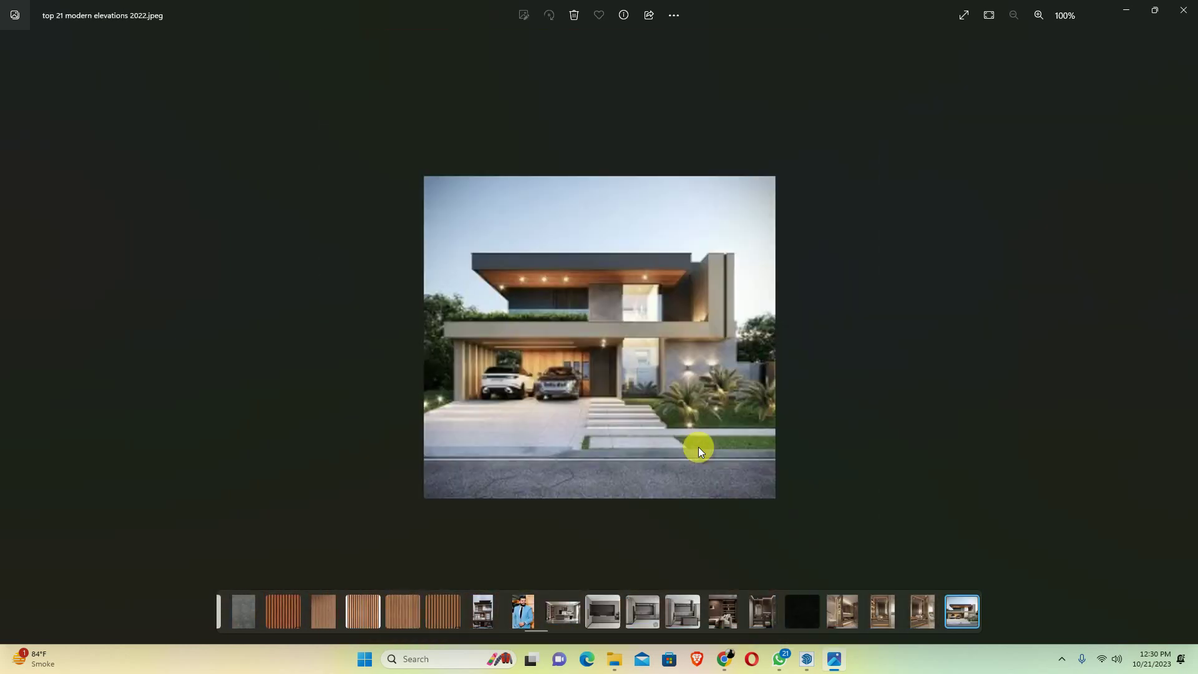
scroll(698, 447, "down", 2)
scroll(698, 447, "down", 2)
scroll(698, 446, "down", 2)
scroll(698, 447, "down", 2)
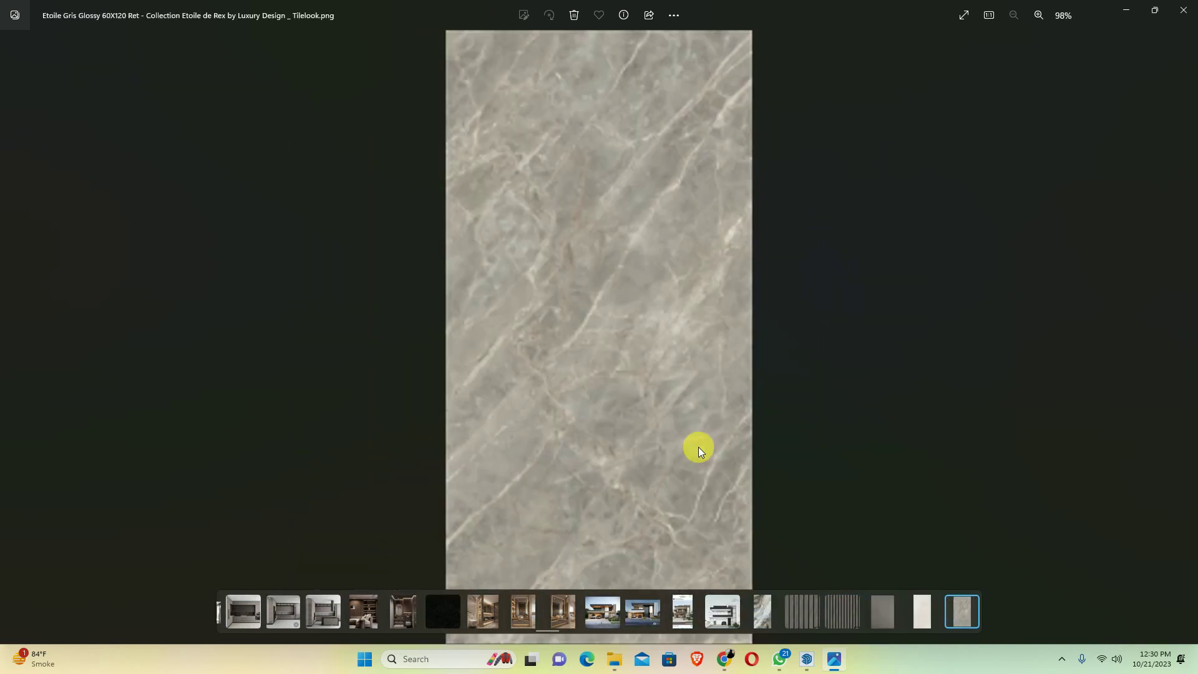
scroll(698, 447, "down", 2)
scroll(698, 446, "down", 2)
scroll(698, 446, "down", 2)
Scroll through more TV wall reference images in Photos
scroll(698, 446, "down", 2)
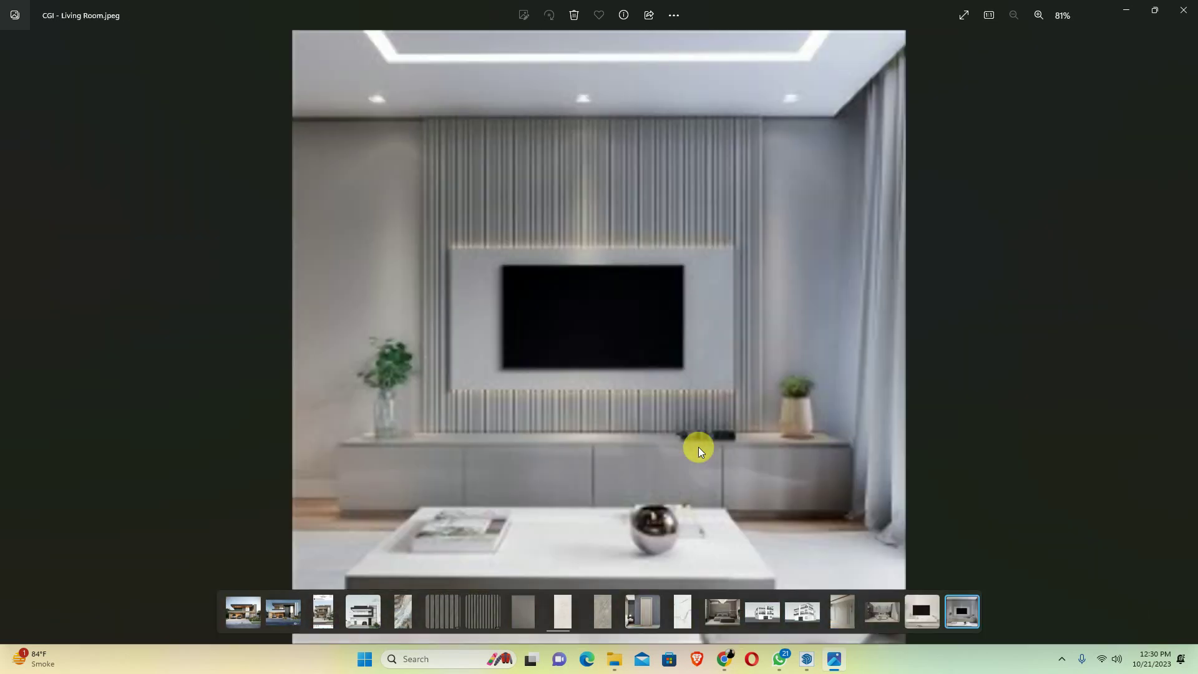
scroll(698, 447, "down", 2)
scroll(698, 447, "up", 2)
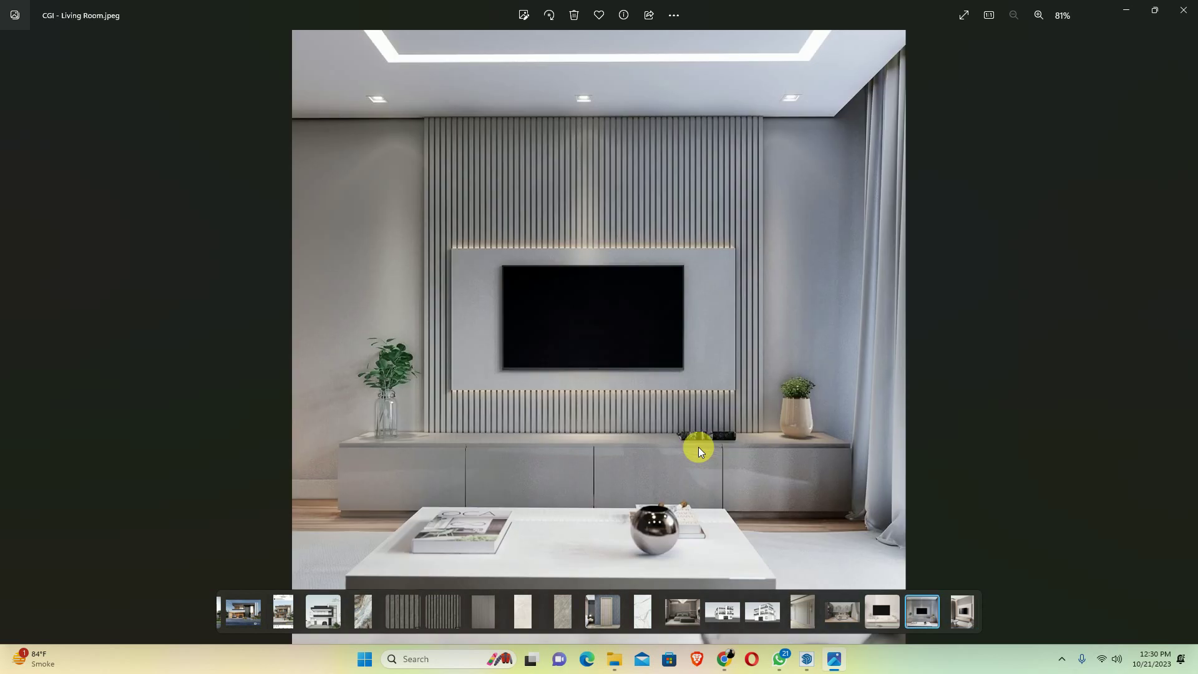
scroll(698, 447, "down", 2)
scroll(698, 447, "down", 2)
scroll(698, 446, "down", 2)
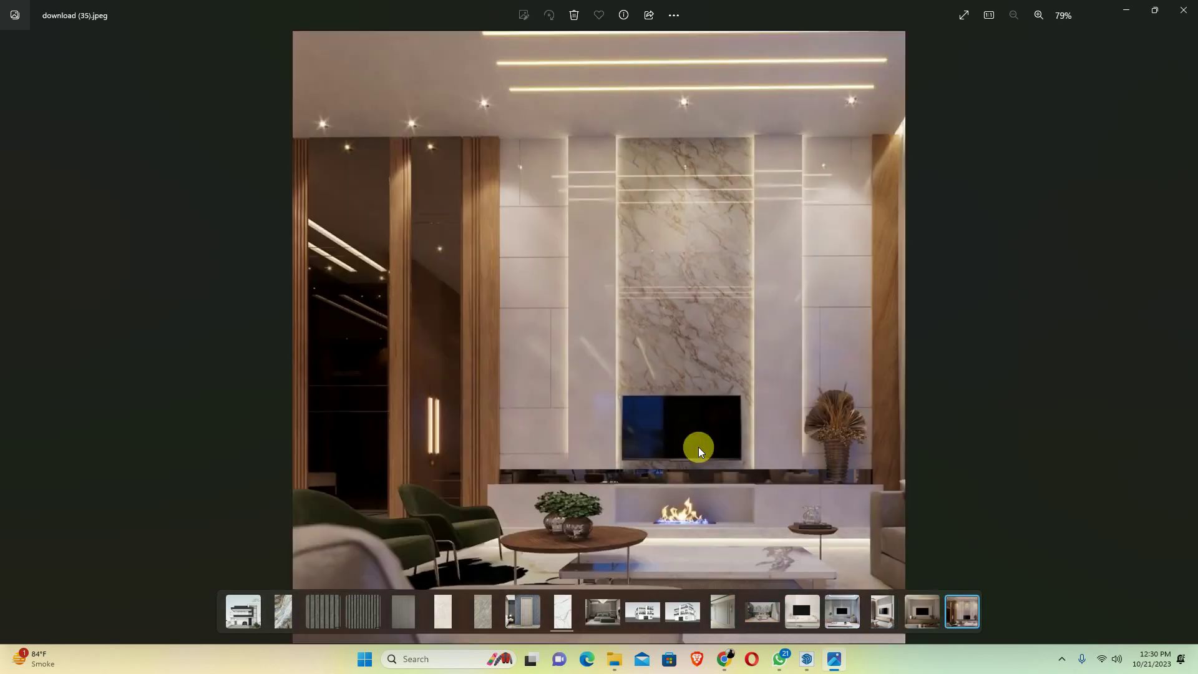
scroll(698, 446, "down", 2)
scroll(698, 447, "down", 2)
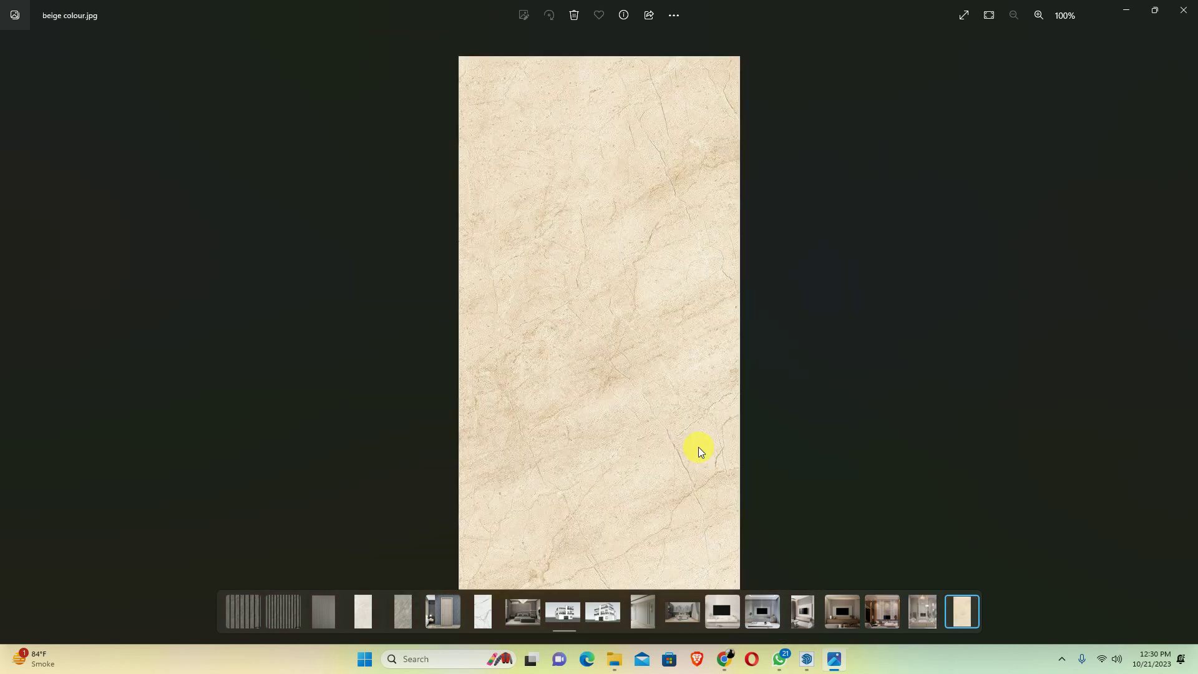
scroll(698, 447, "down", 2)
scroll(698, 447, "down", 2)
scroll(698, 447, "down", 2)
scroll(698, 447, "down", 2)
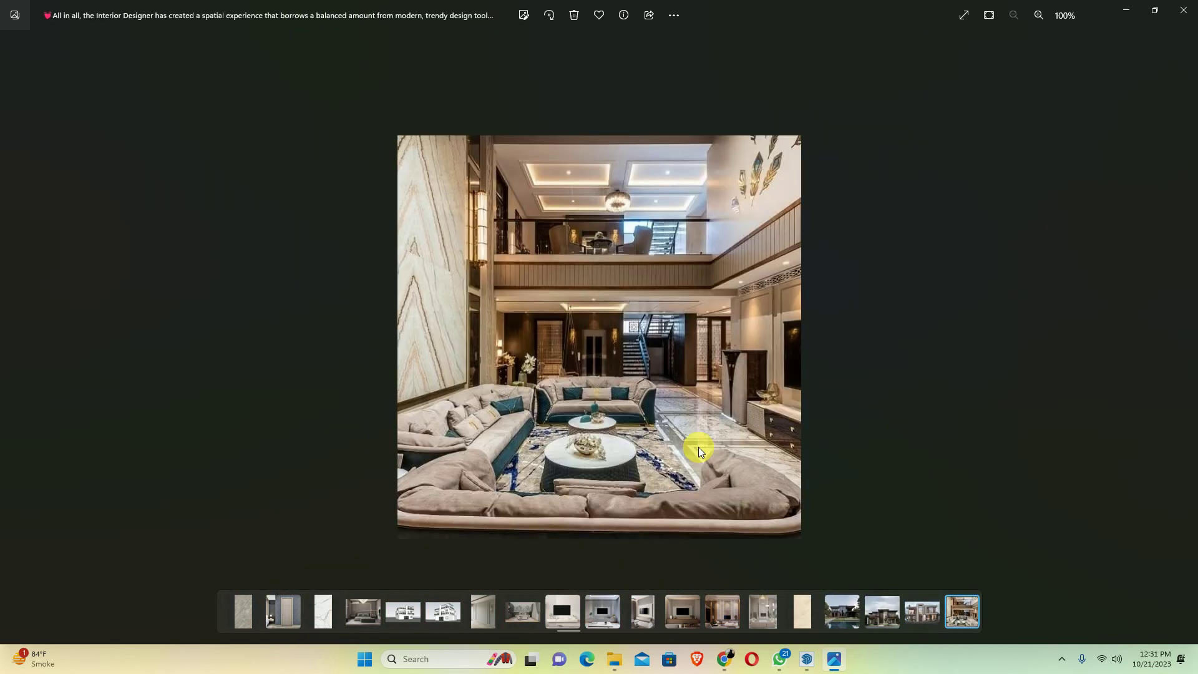
scroll(698, 447, "down", 2)
scroll(698, 446, "down", 2)
scroll(698, 447, "down", 2)
scroll(698, 447, "down", 2)
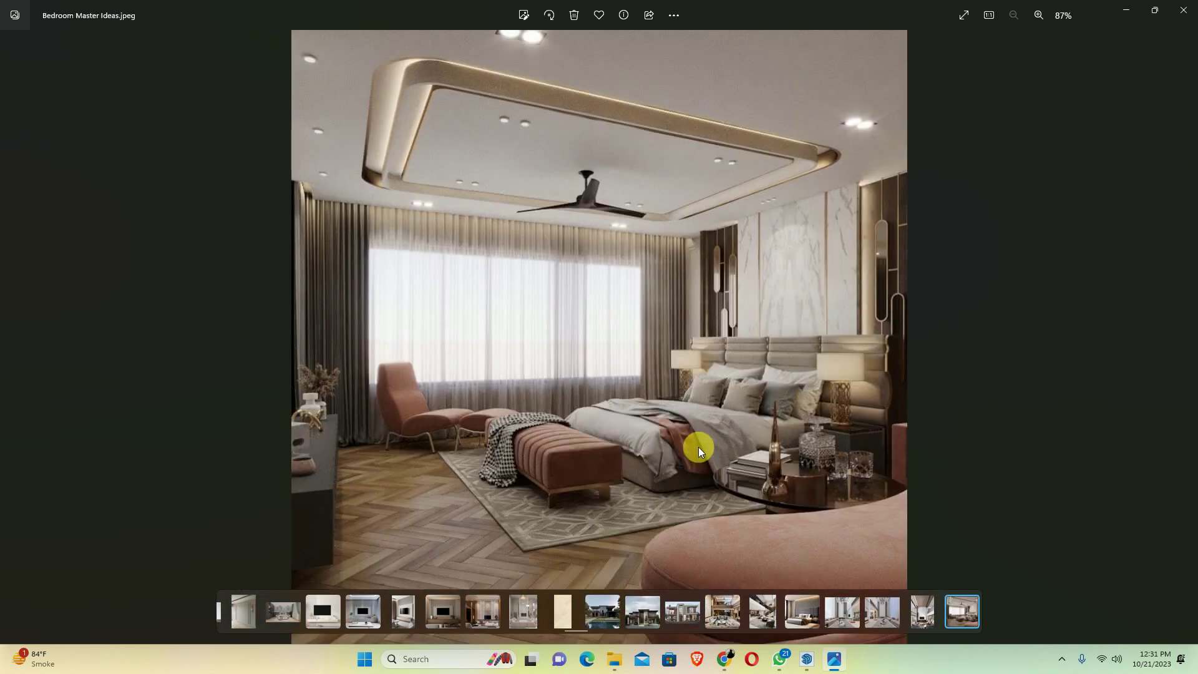
scroll(698, 447, "down", 2)
scroll(698, 447, "down", 2)
scroll(698, 446, "down", 2)
scroll(698, 447, "down", 2)
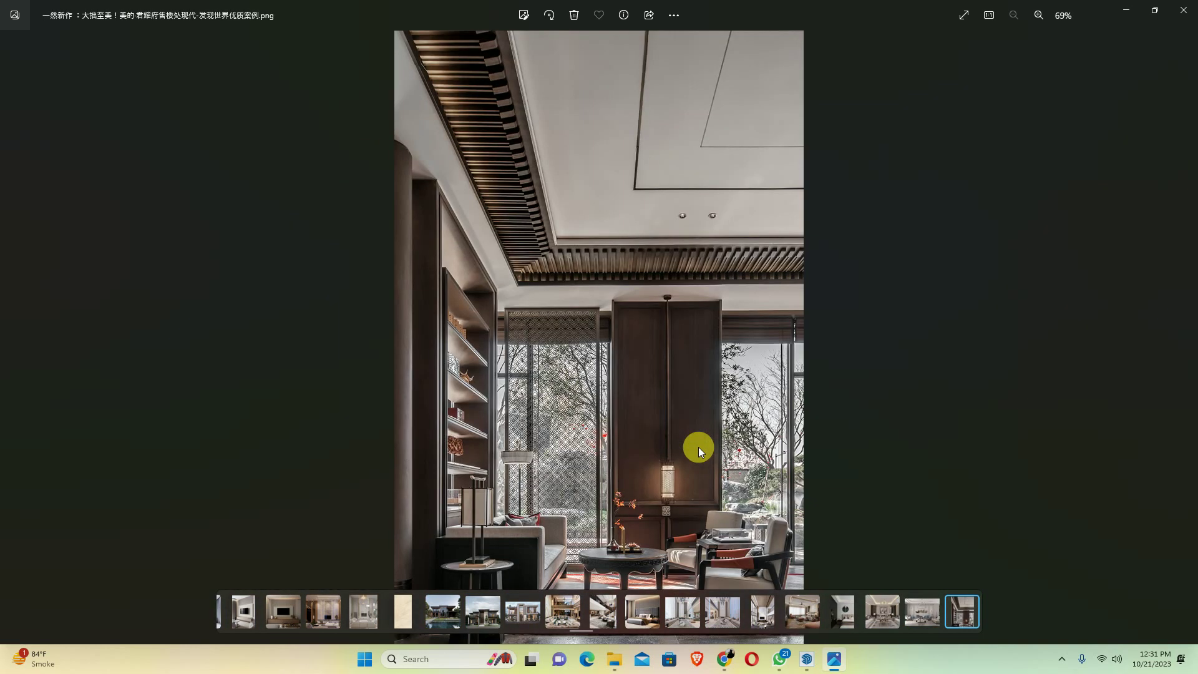
scroll(698, 446, "down", 2)
scroll(698, 447, "down", 2)
scroll(698, 447, "down", 2)
scroll(698, 447, "down", 1)
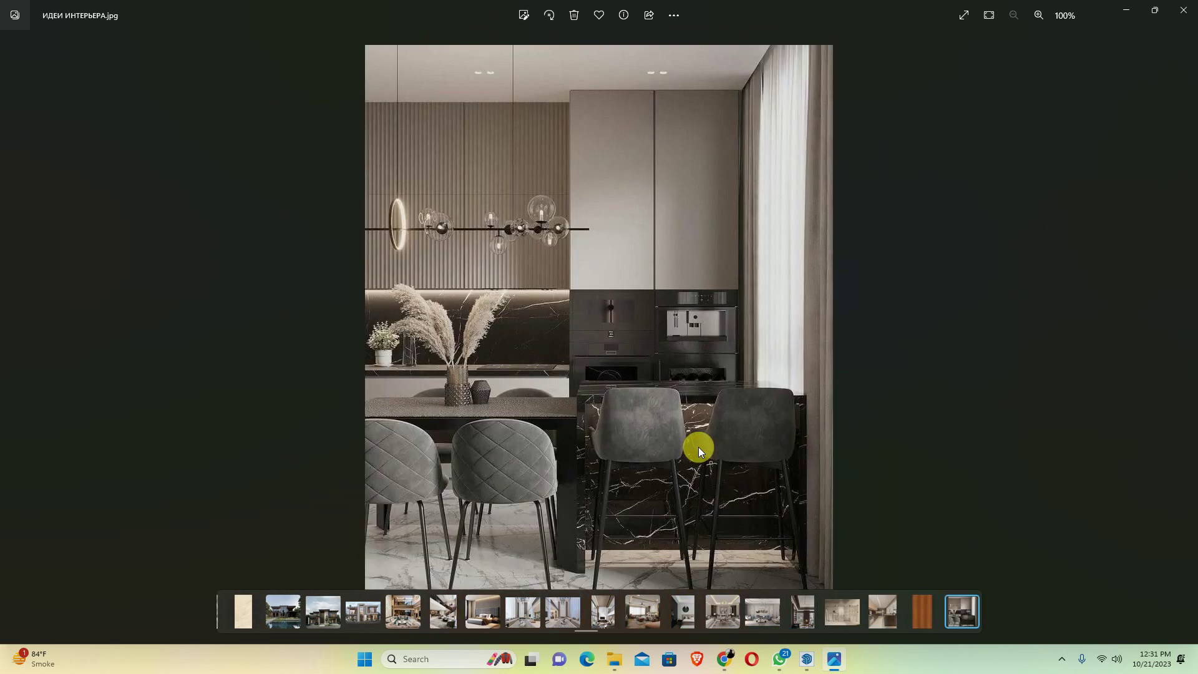
scroll(698, 446, "down", 1)
scroll(698, 447, "down", 2)
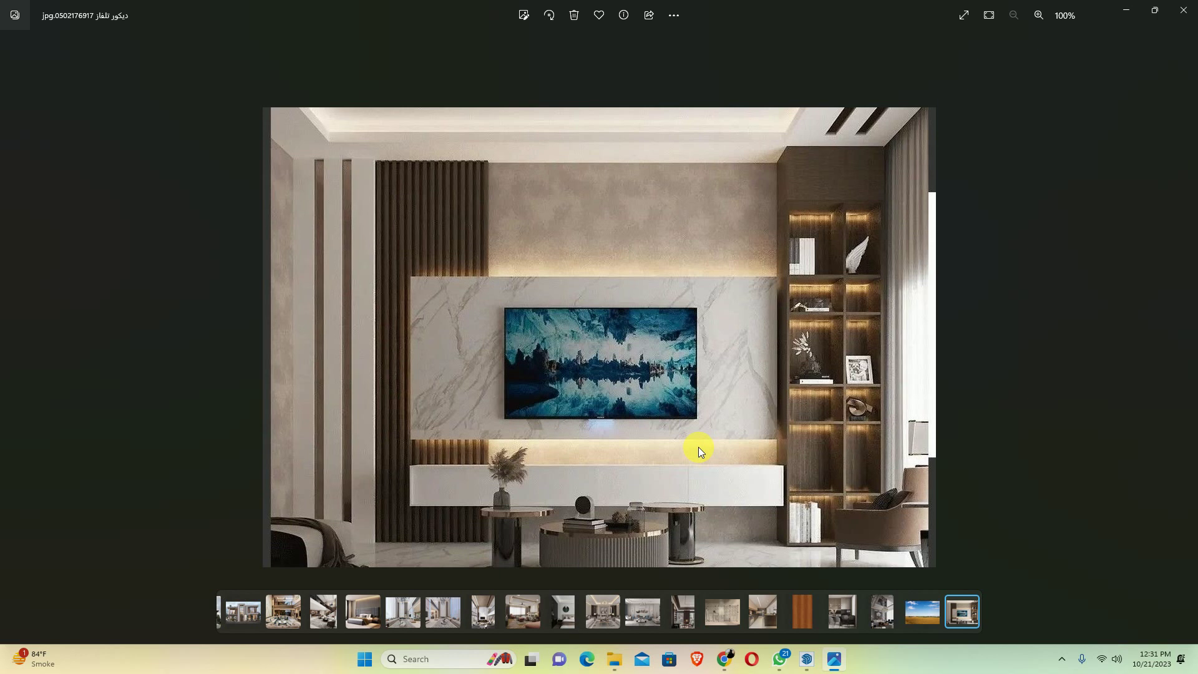
scroll(698, 446, "down", 2)
scroll(698, 446, "down", 2)
scroll(698, 446, "down", 1)
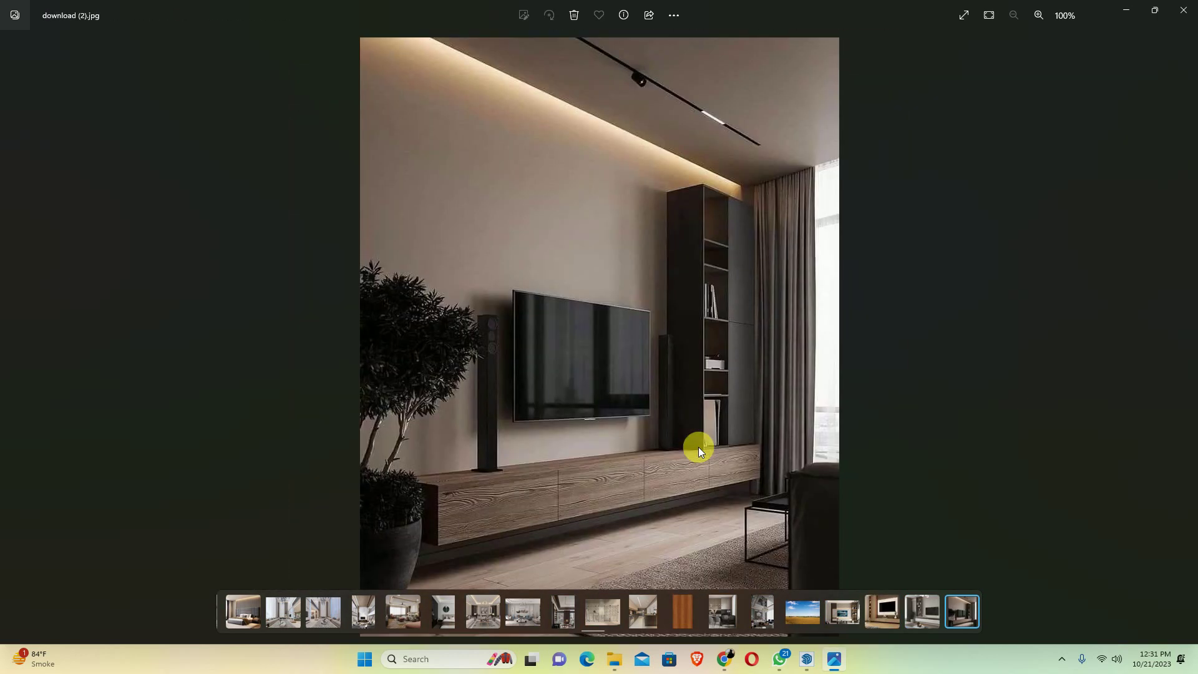
scroll(698, 447, "up", 1)
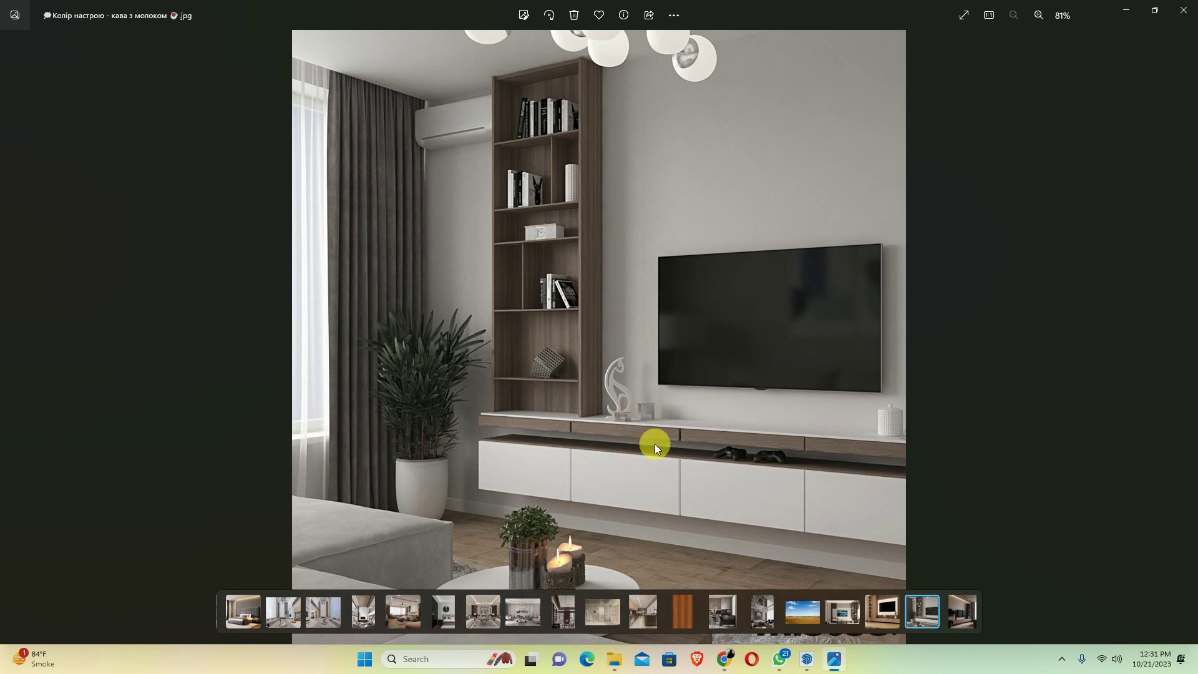
scroll(727, 458, "down", 1)
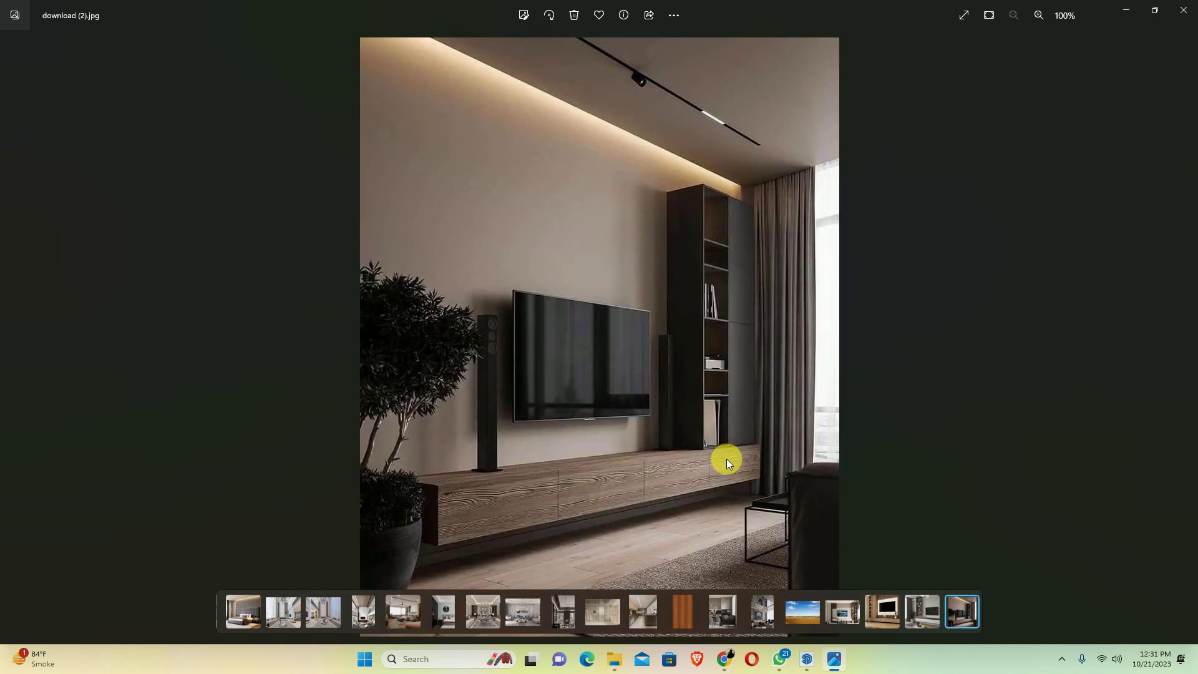
scroll(712, 462, "down", 1)
scroll(707, 461, "down", 2)
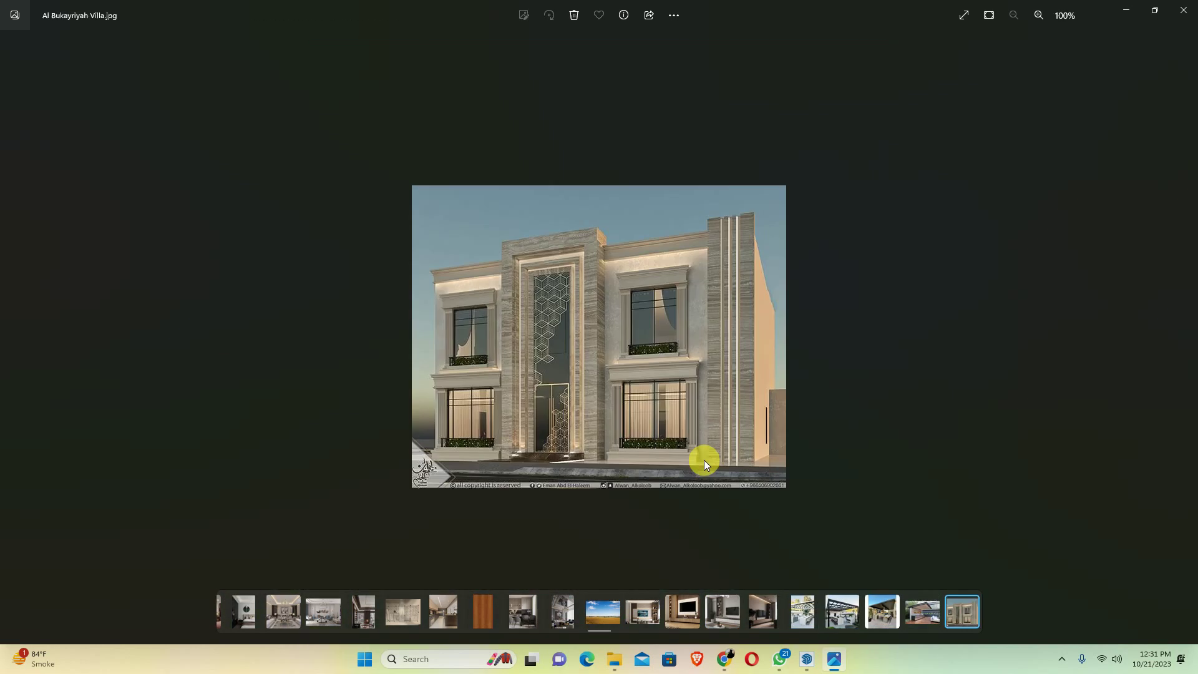
scroll(701, 457, "down", 2)
scroll(698, 455, "down", 1)
scroll(699, 456, "down", 1)
scroll(699, 456, "down", 1)
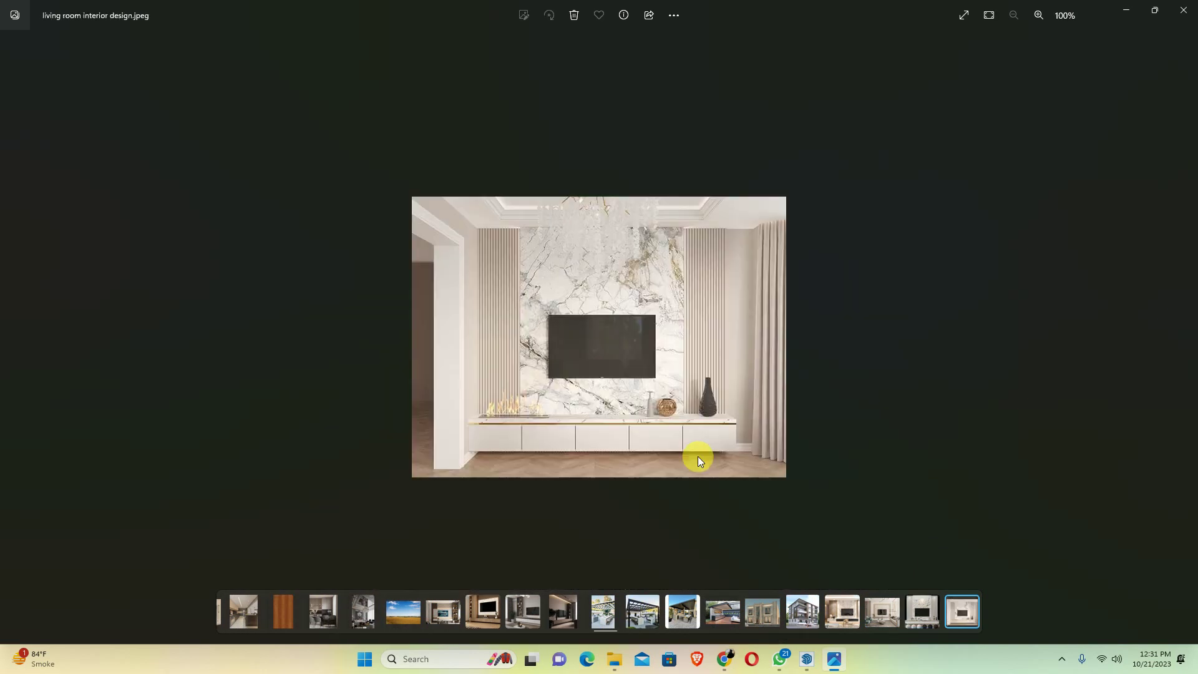
scroll(580, 458, "down", 1)
scroll(734, 412, "down", 1)
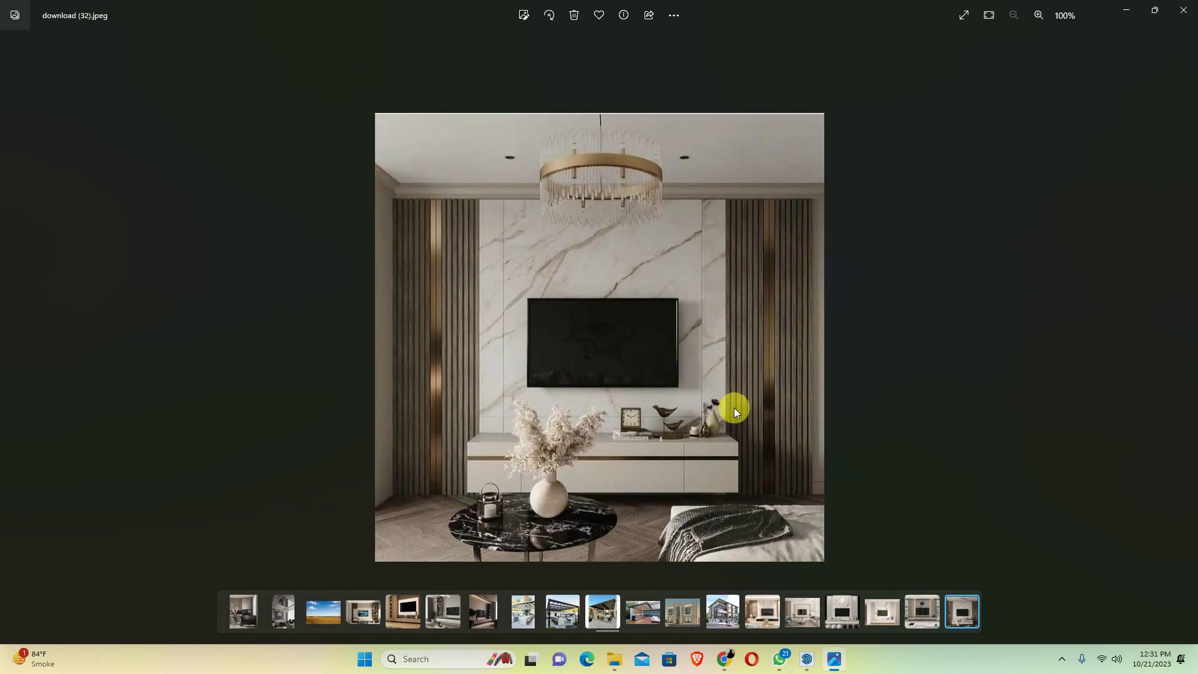
scroll(670, 436, "down", 1)
scroll(555, 455, "down", 1)
scroll(691, 445, "down", 1)
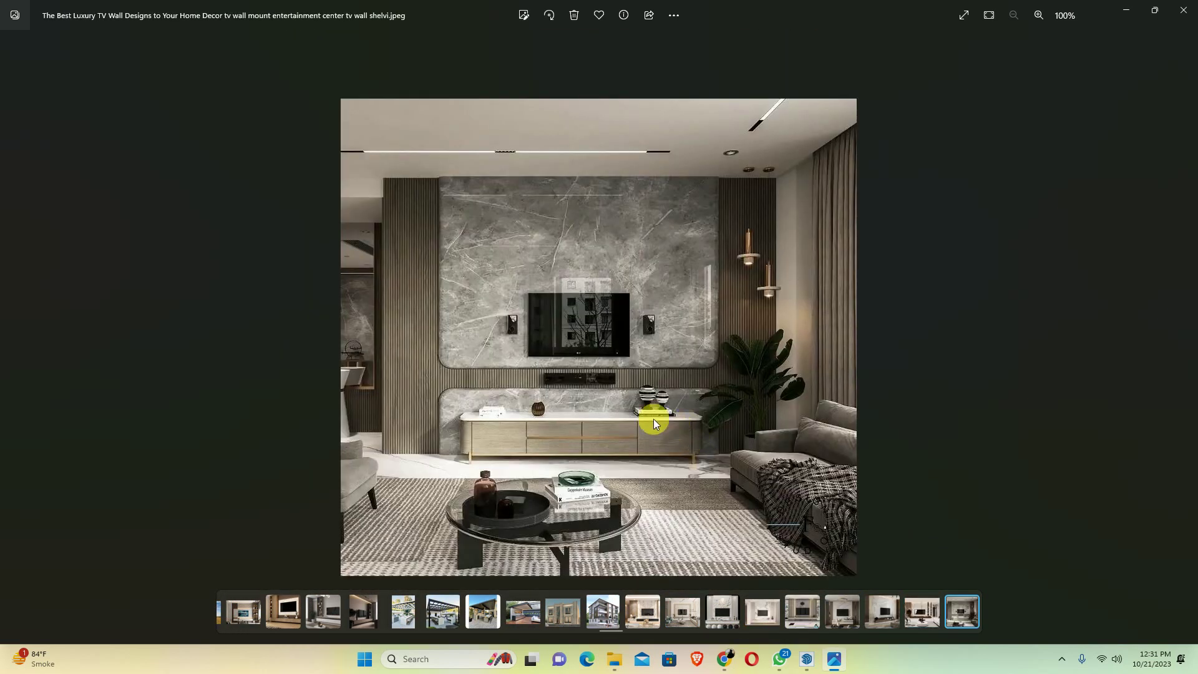
scroll(653, 418, "down", 1)
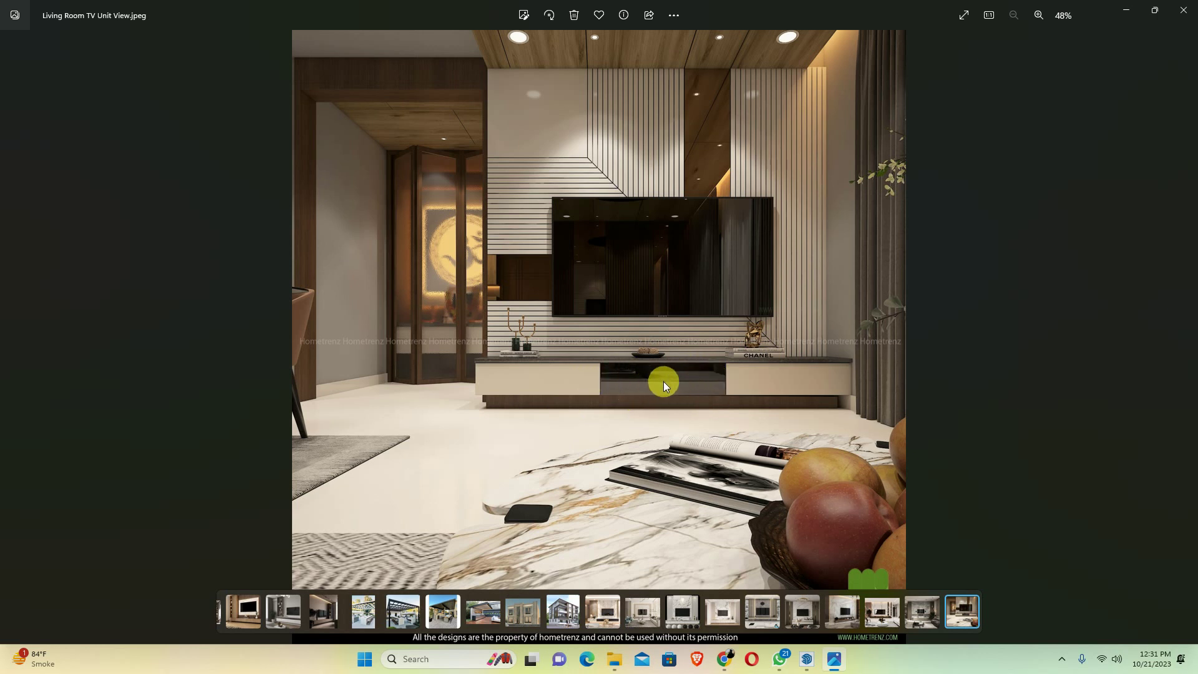
Step through two more references, then close Photos and the Downloads folder
key("Right")
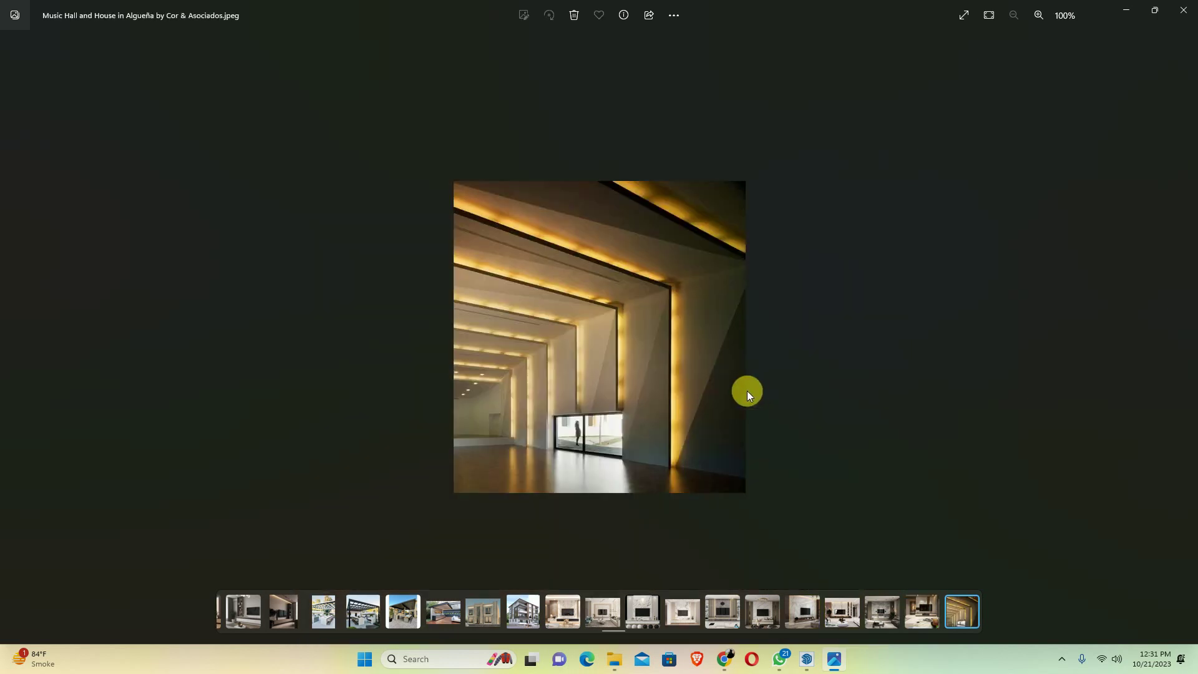
key("Right")
left_click(1185, 8)
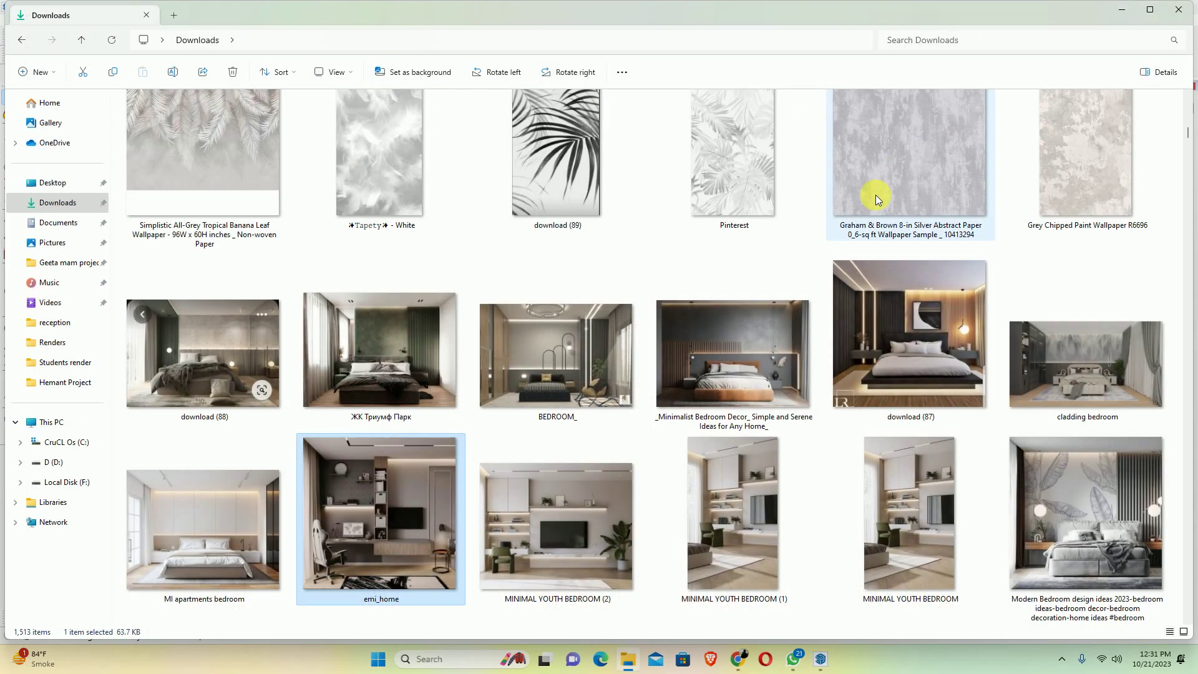
left_click(1180, 10)
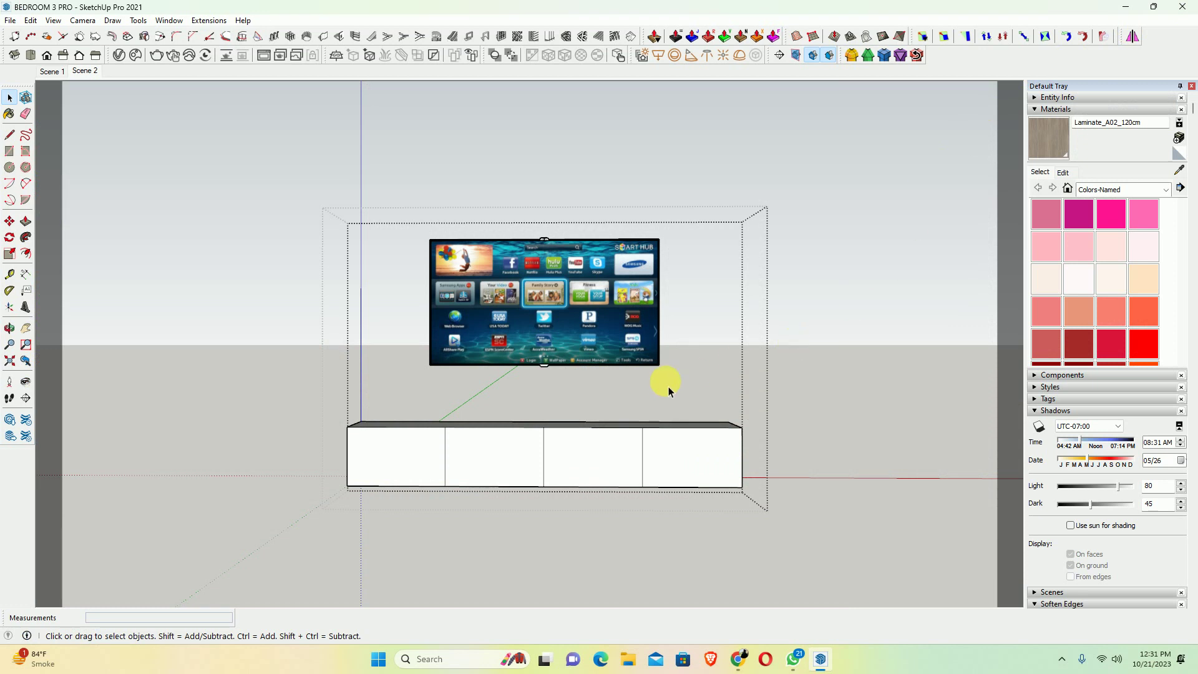
middle_click_drag(475, 454, 549, 421)
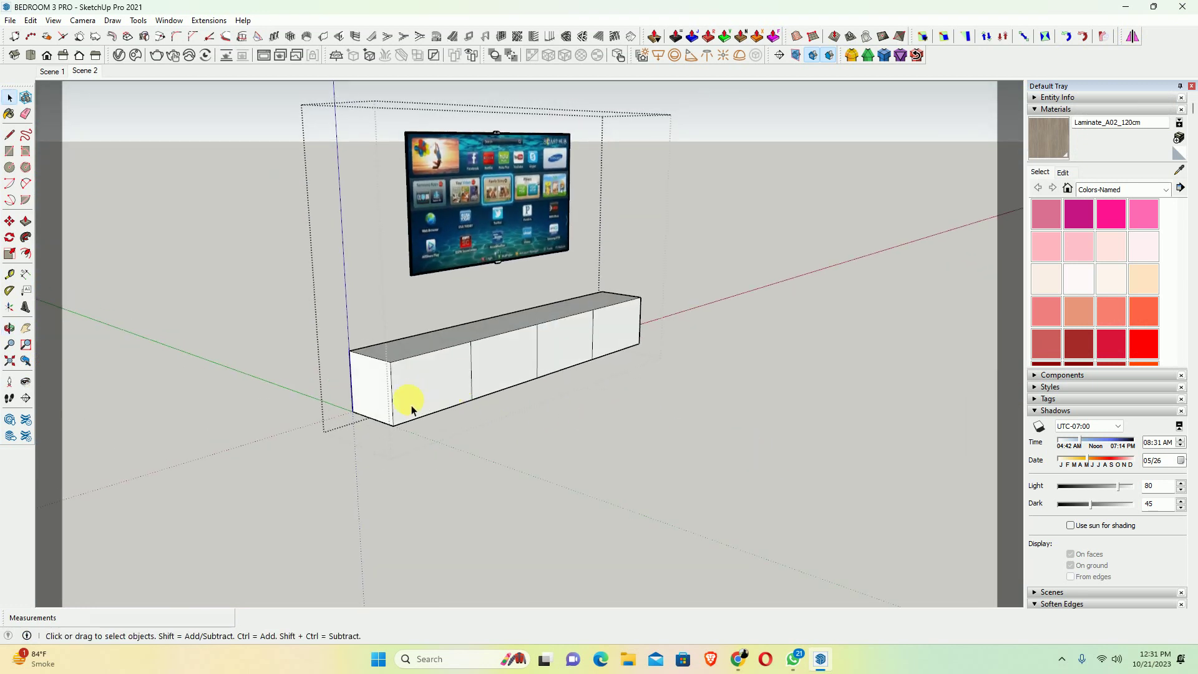
scroll(411, 405, "up", 3)
middle_click_drag(369, 391, 268, 380)
key("f")
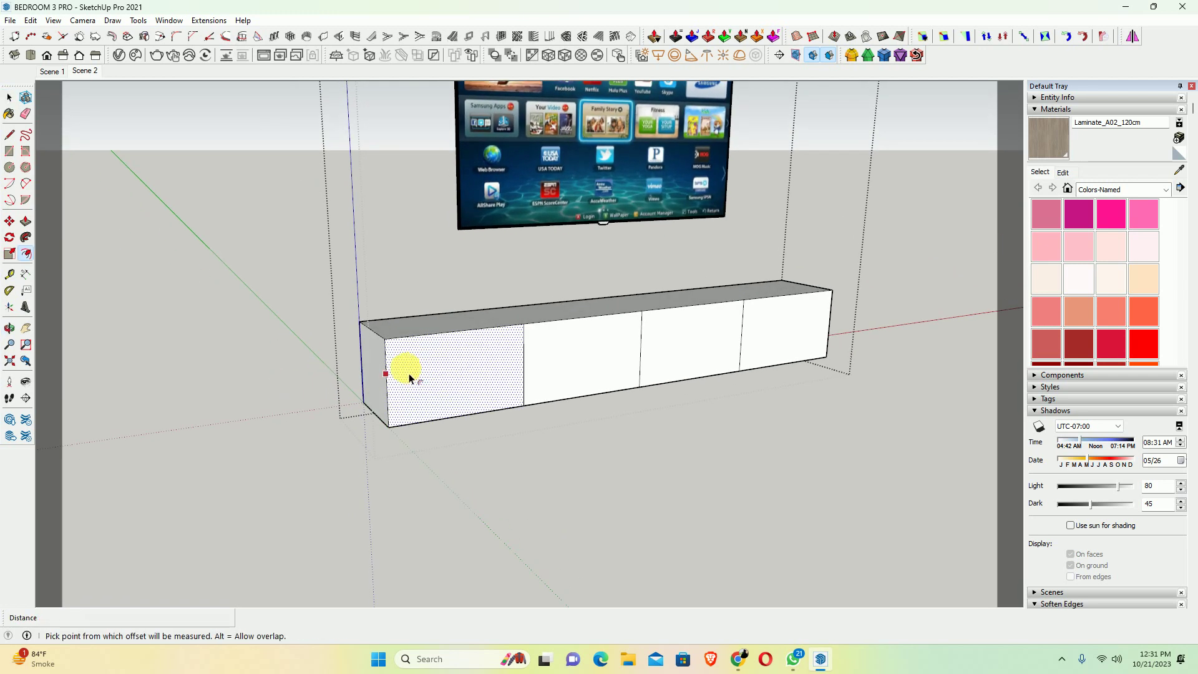
left_click(409, 363)
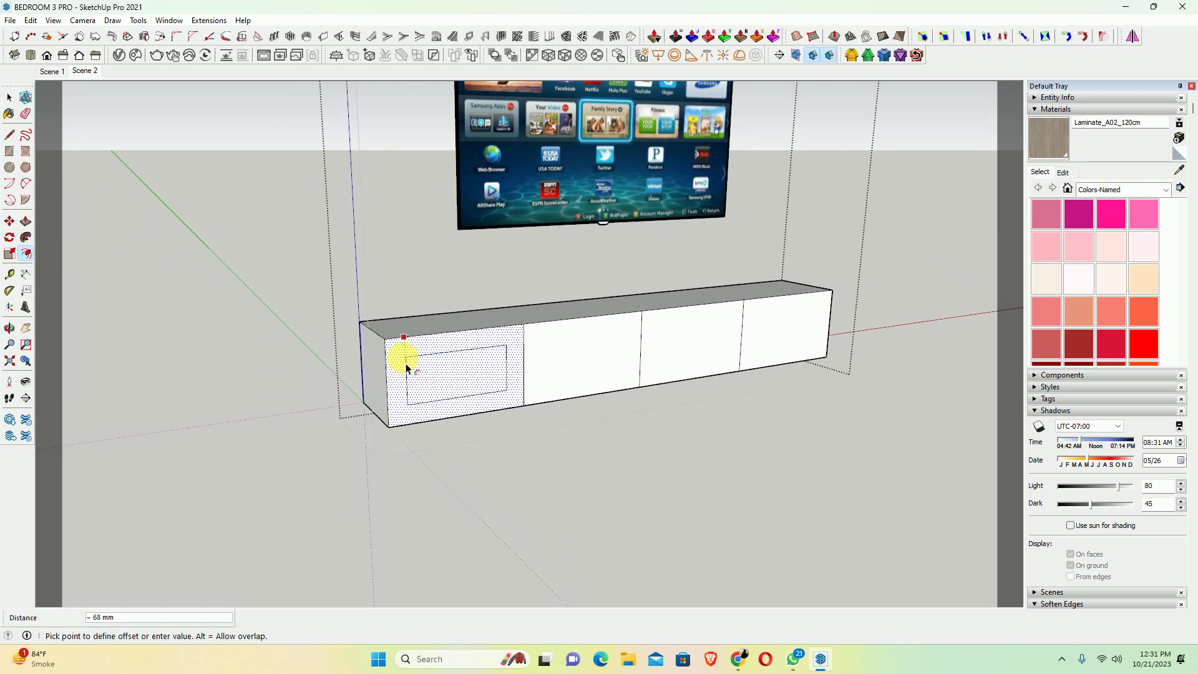
key("Escape")
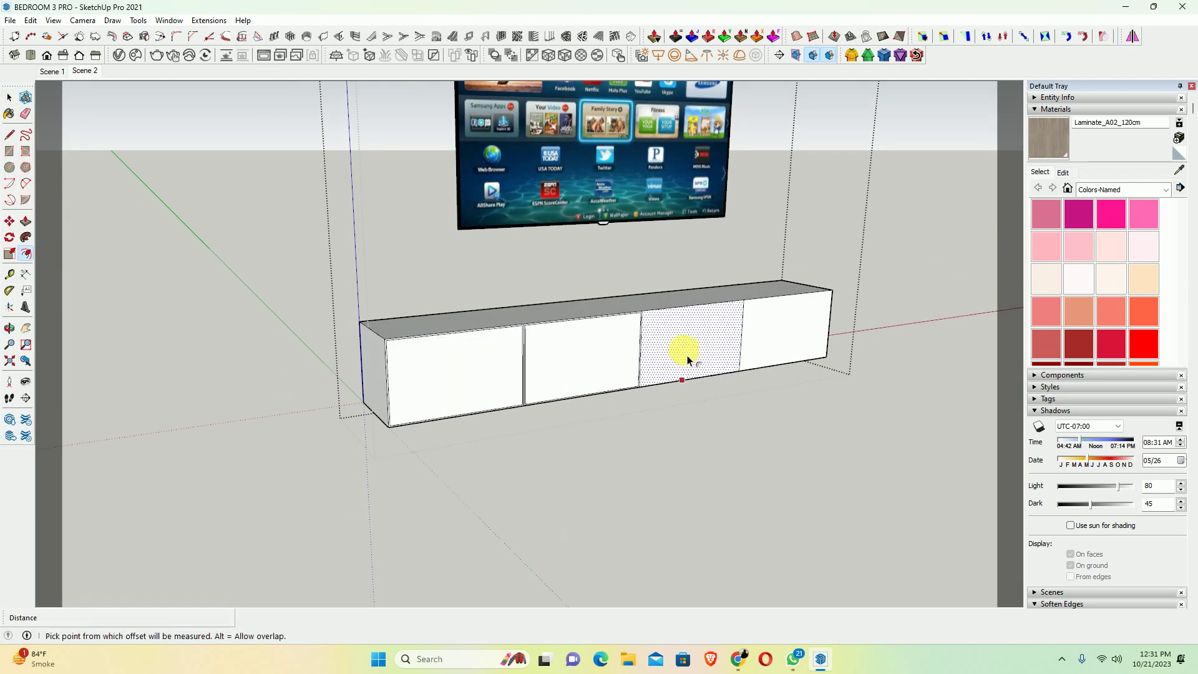
key("p")
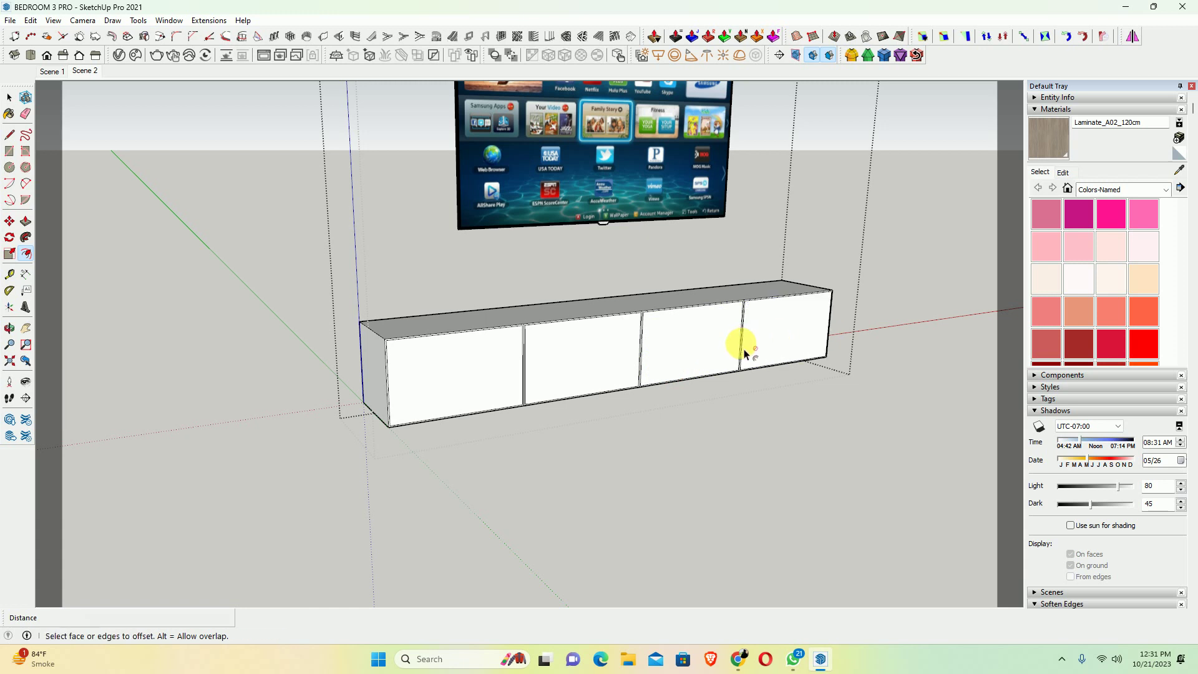
left_click(481, 368)
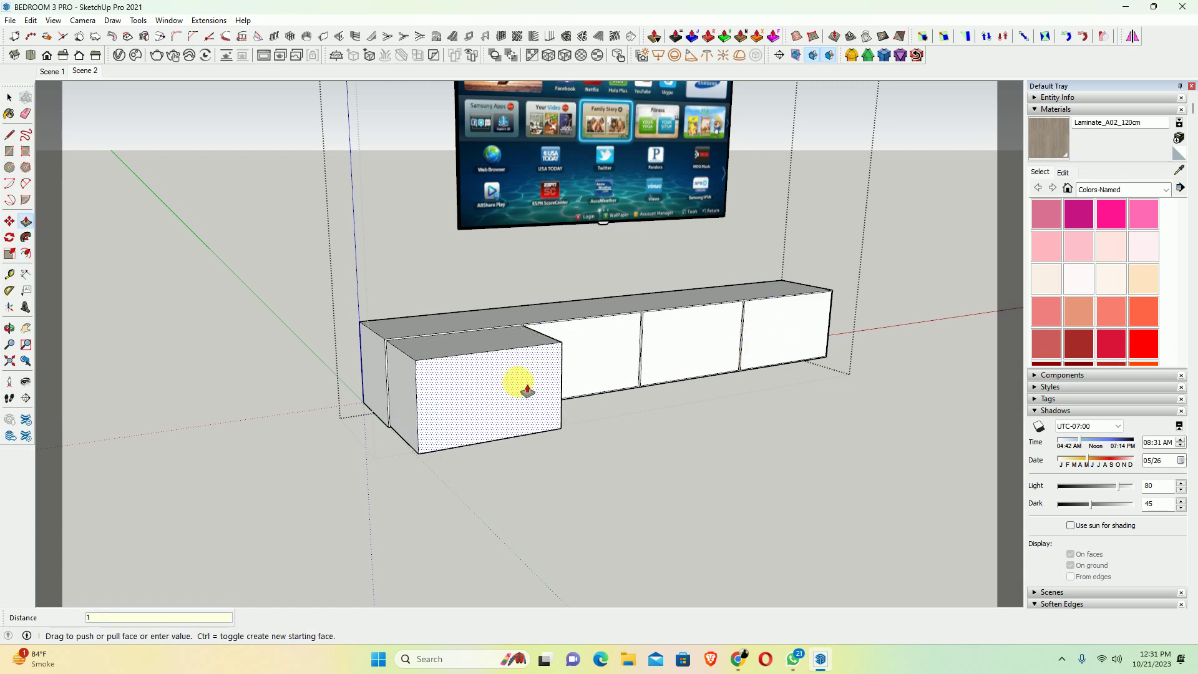
type("0")
key("Return")
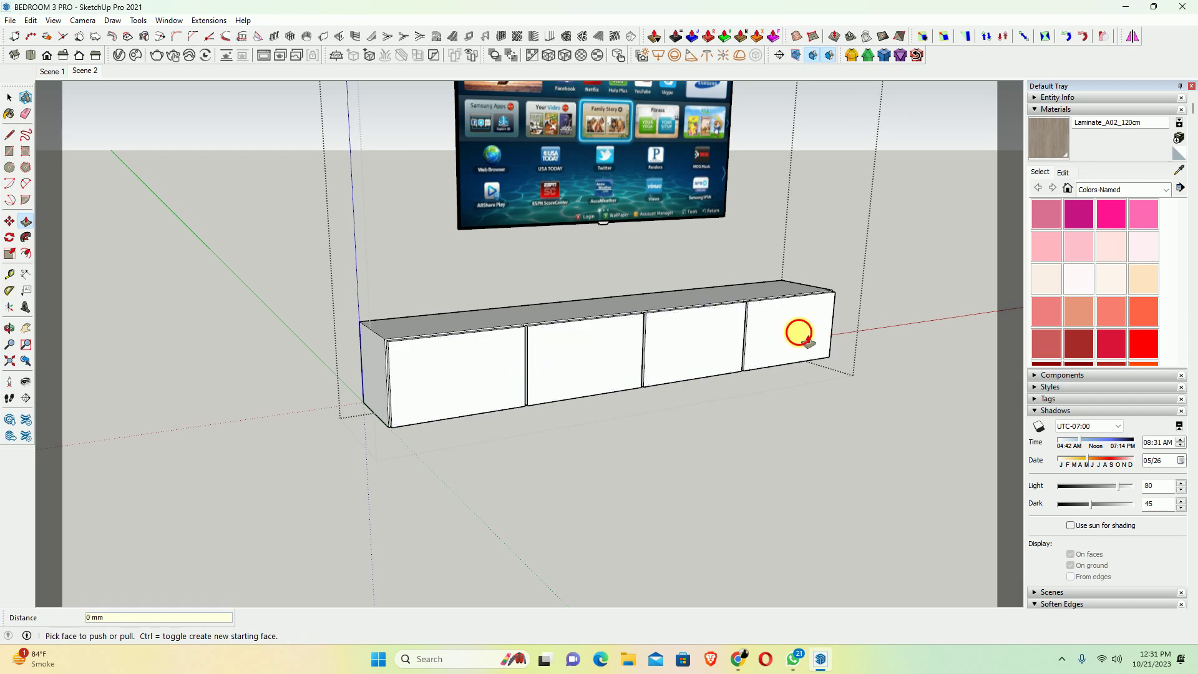
middle_click_drag(793, 334, 633, 395)
Pull the thin top strip above the console door
scroll(600, 367, "up", 5)
scroll(601, 366, "up", 2)
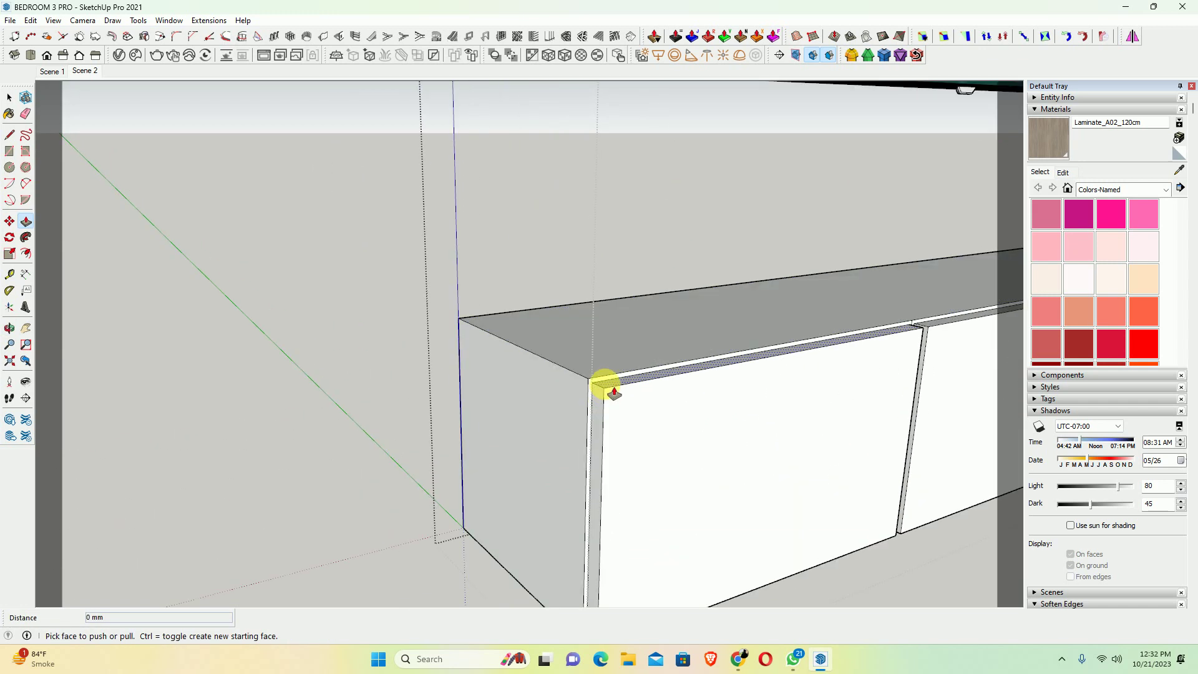
left_click(588, 384)
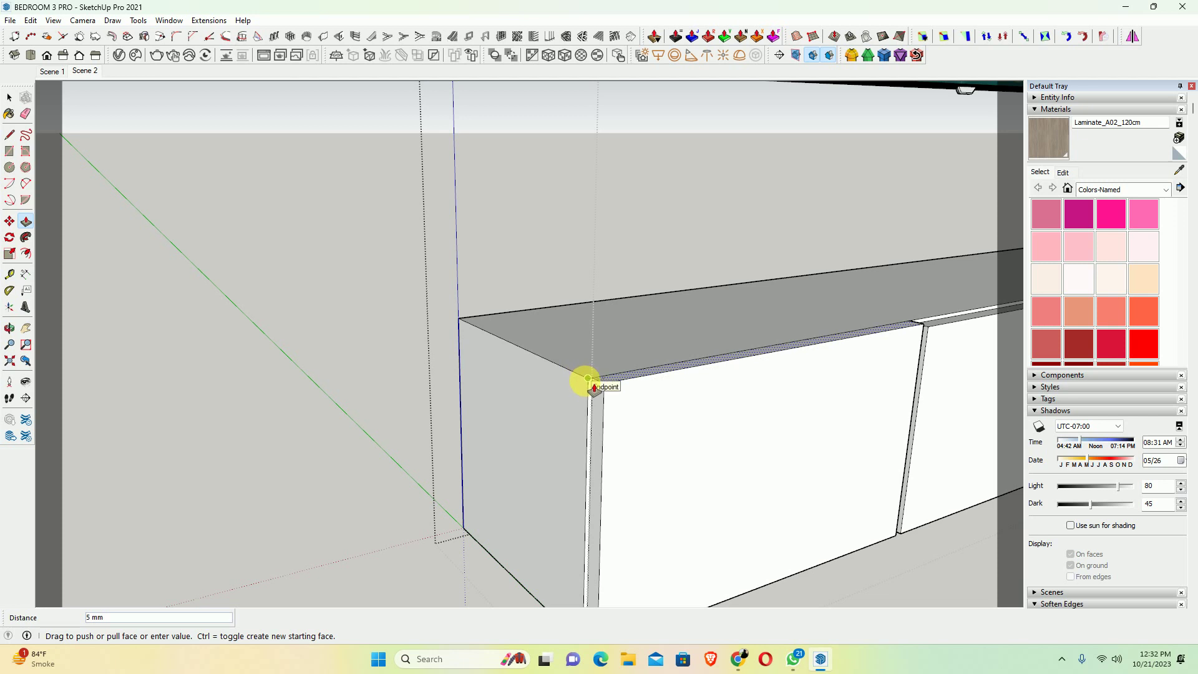
left_click(588, 379)
Extrude the console's underside front strip 5 mm, then push it flush with the underside
scroll(690, 476, "down", 3)
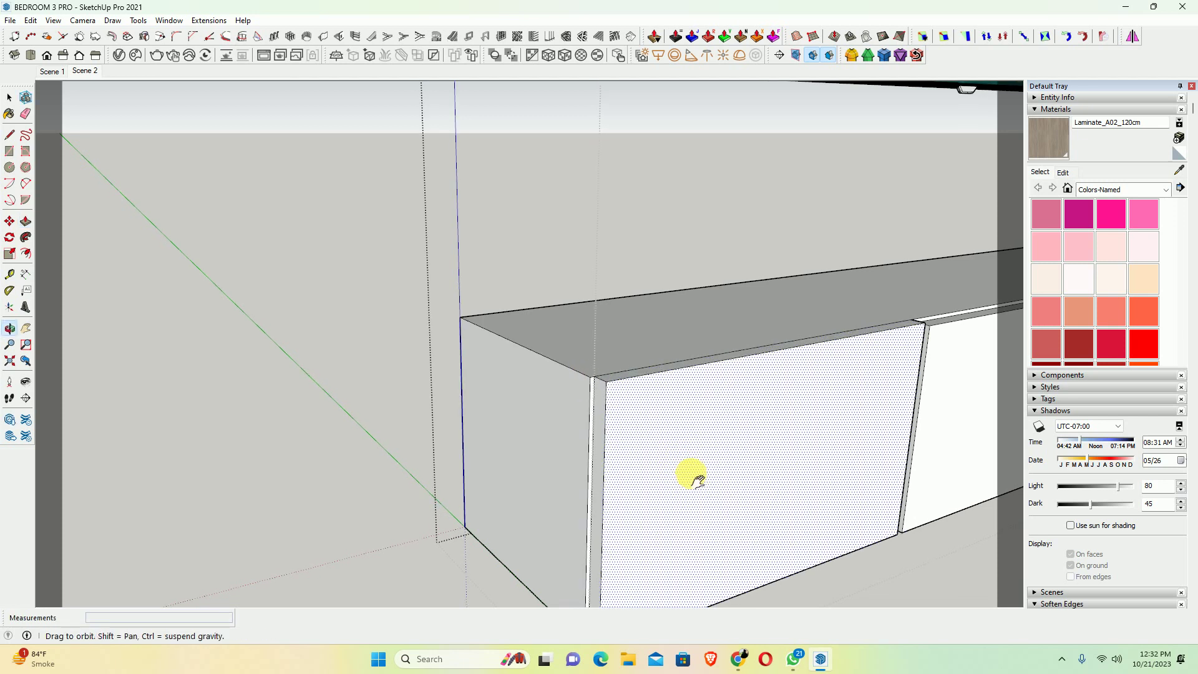
middle_click_drag(690, 476, 595, 425)
left_click(594, 424)
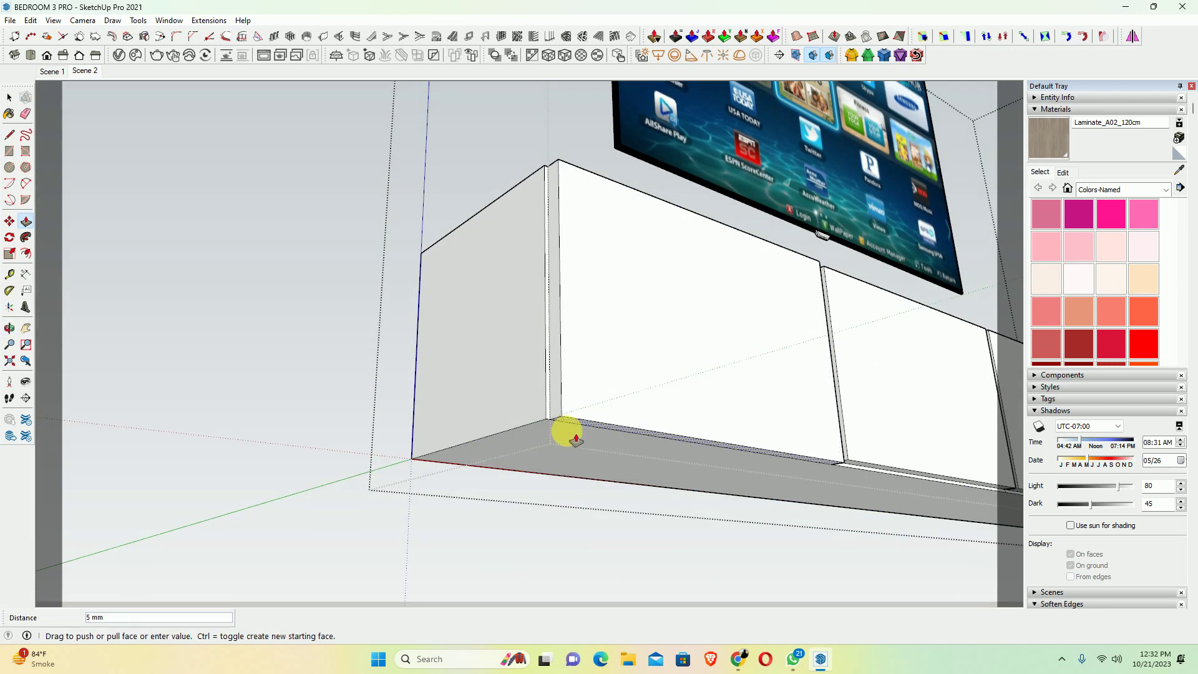
left_click(545, 428)
left_click(886, 475)
scroll(917, 463, "down", 2)
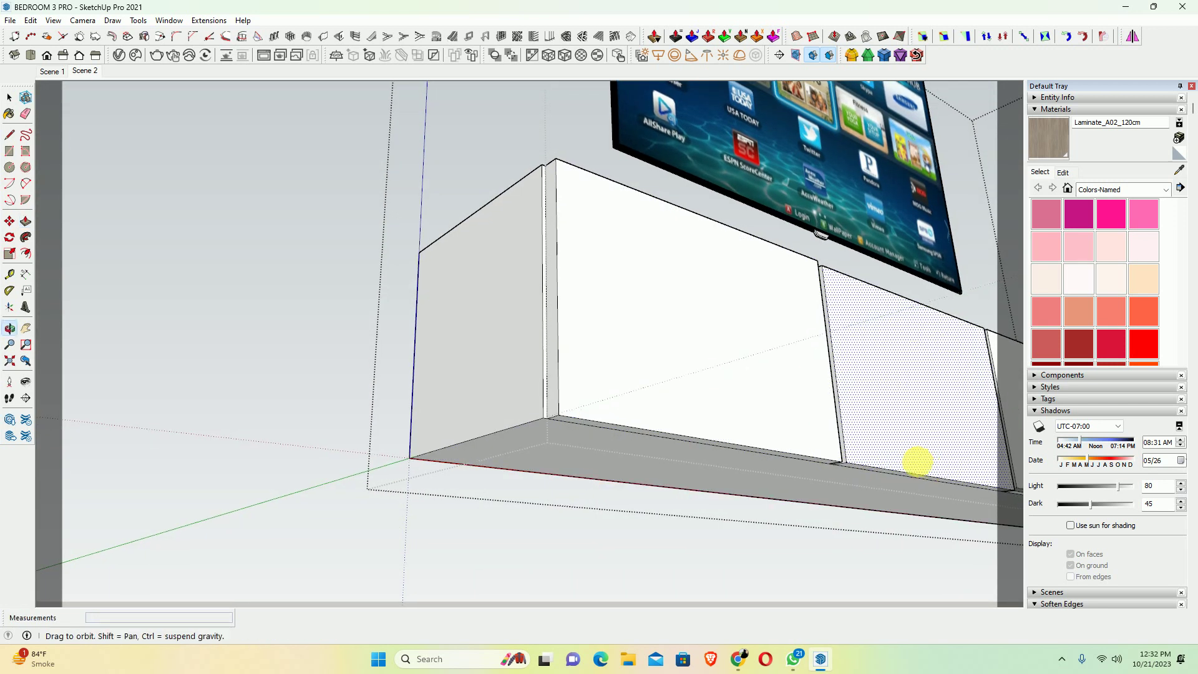
middle_click_drag(917, 463, 687, 395)
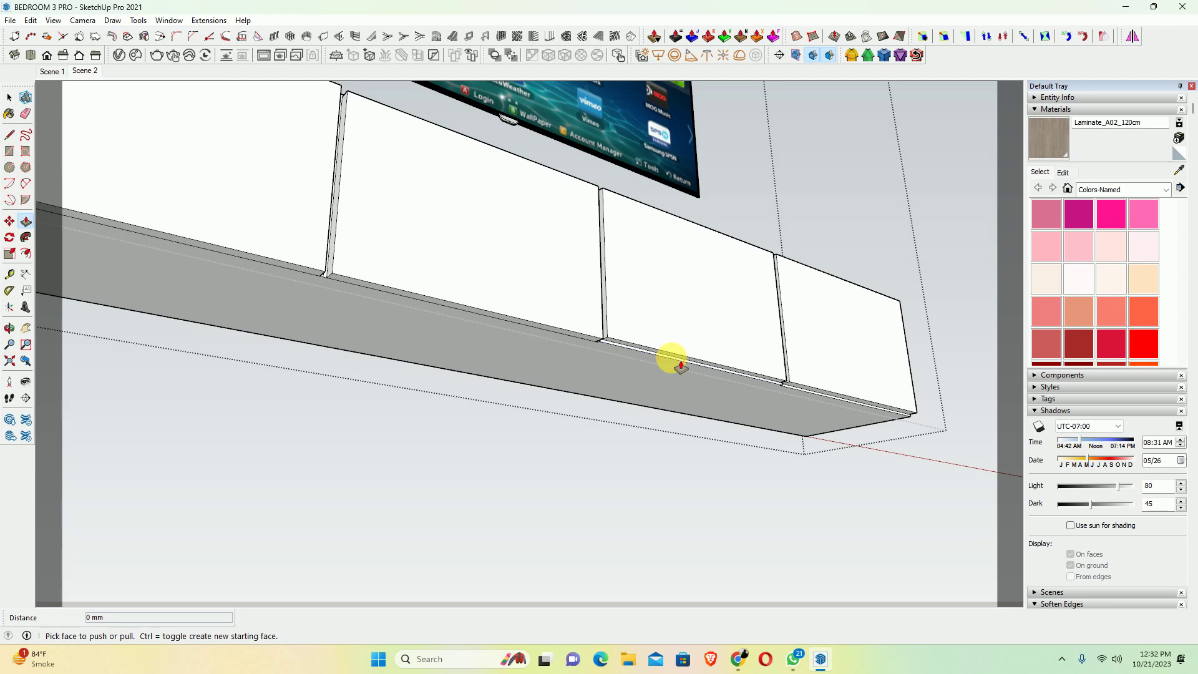
scroll(686, 368, "up", 2)
scroll(630, 353, "up", 1)
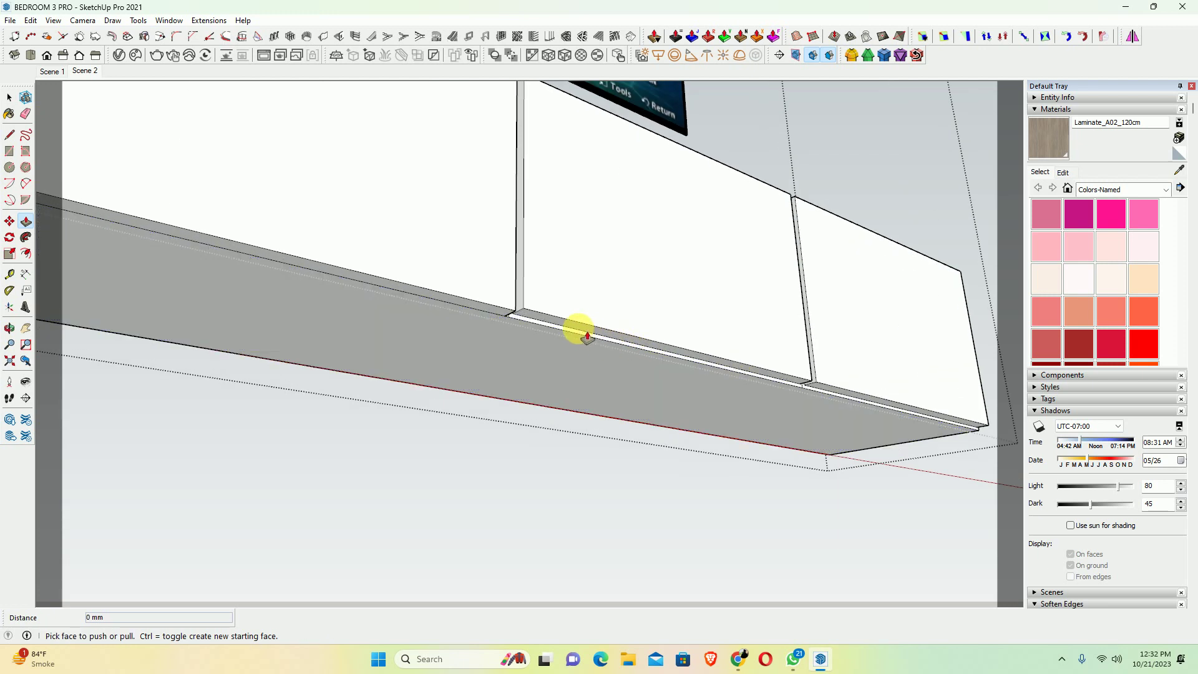
left_click(827, 397)
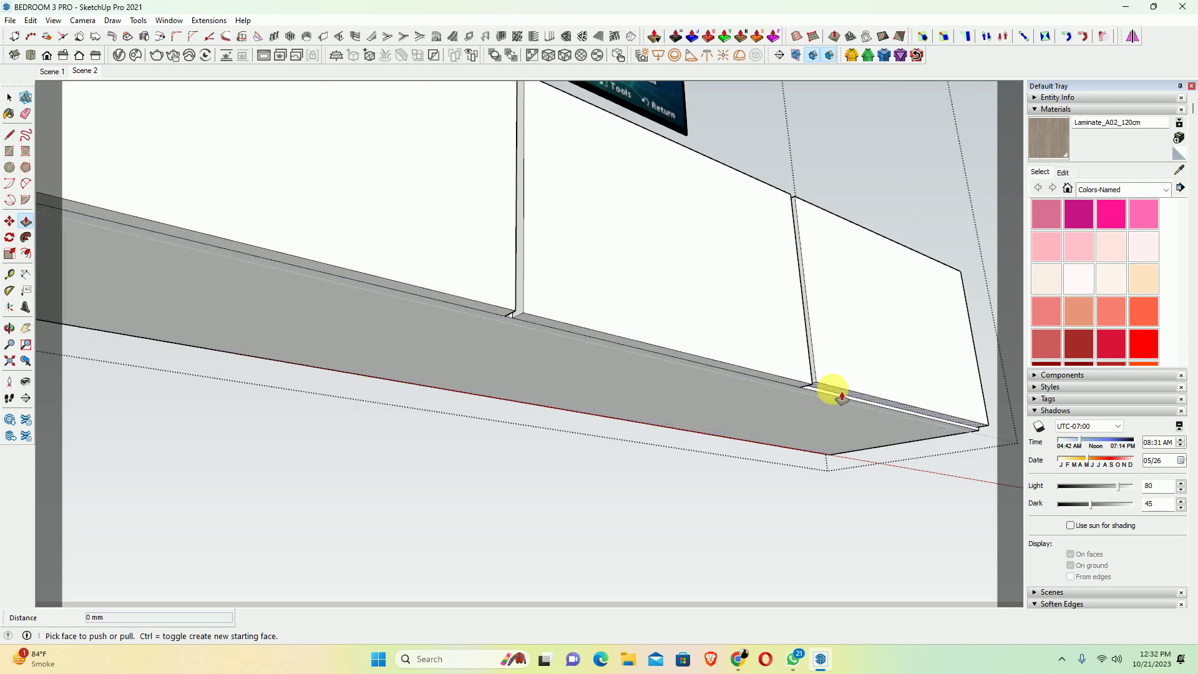
Push the left top strip of the console in 7 mm
mouse_move(807, 326)
middle_mouse_down()
mouse_move(391, 572)
mouse_move(433, 409)
mouse_move(513, 417)
mouse_move(548, 449)
mouse_move(521, 410)
mouse_move(572, 395)
mouse_move(575, 429)
middle_mouse_up()
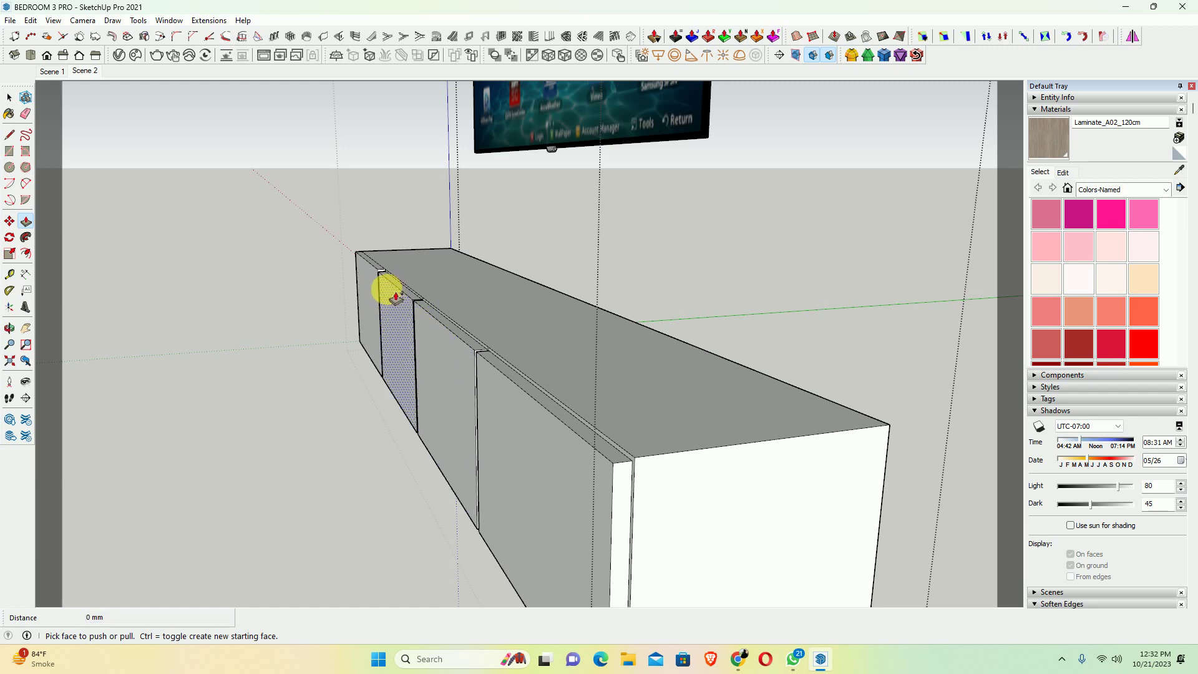
scroll(359, 269, "up", 3)
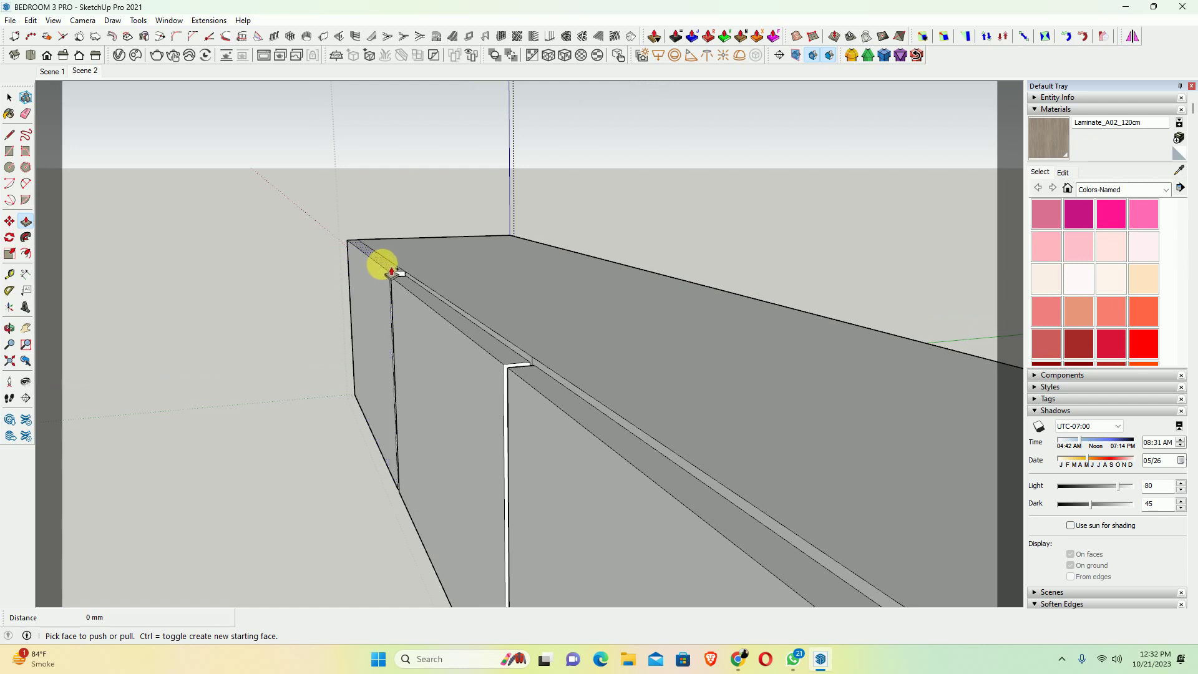
left_click(462, 322)
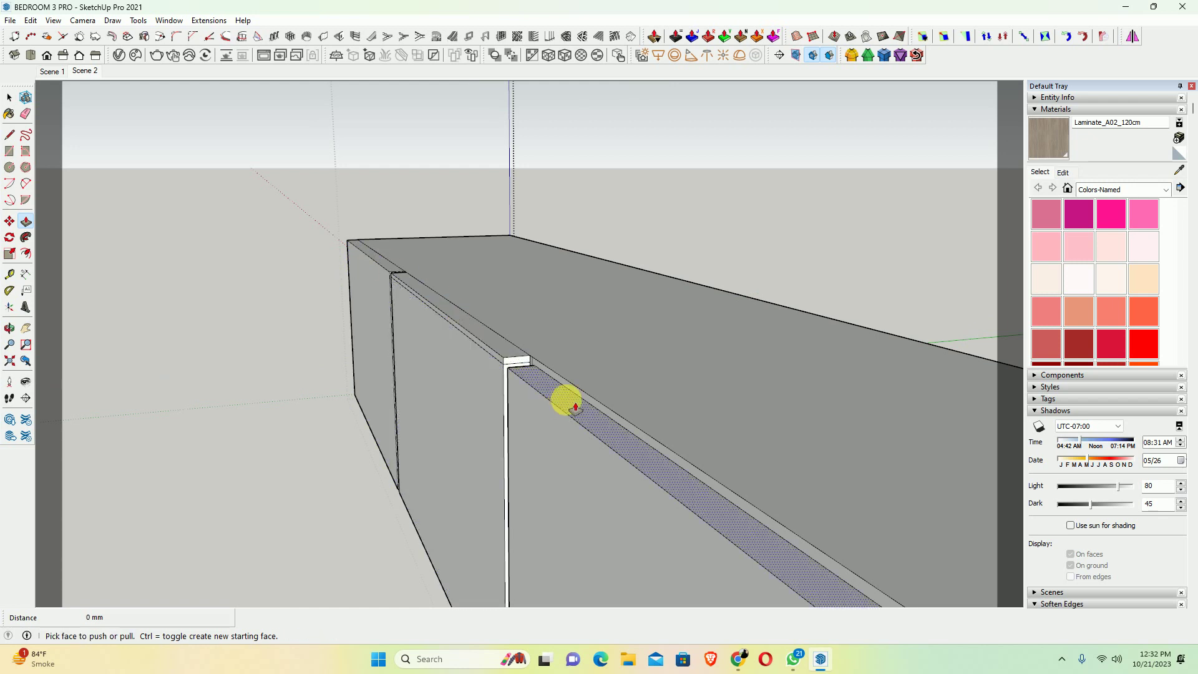
left_click(482, 342)
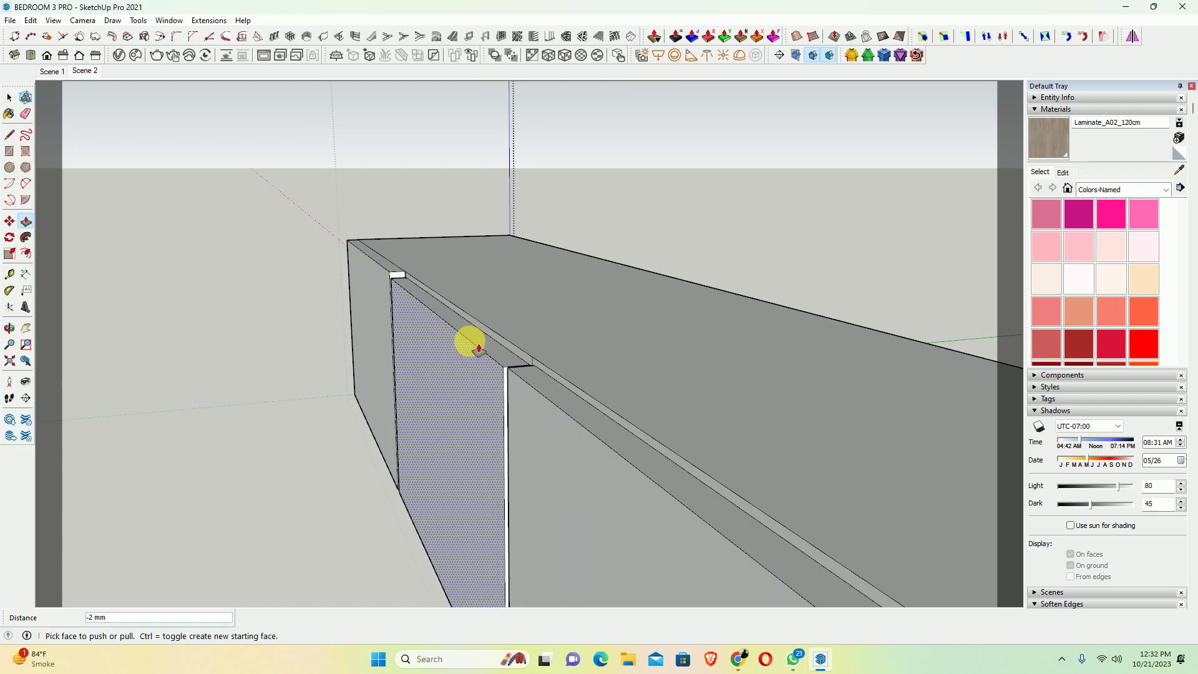
left_click(390, 274)
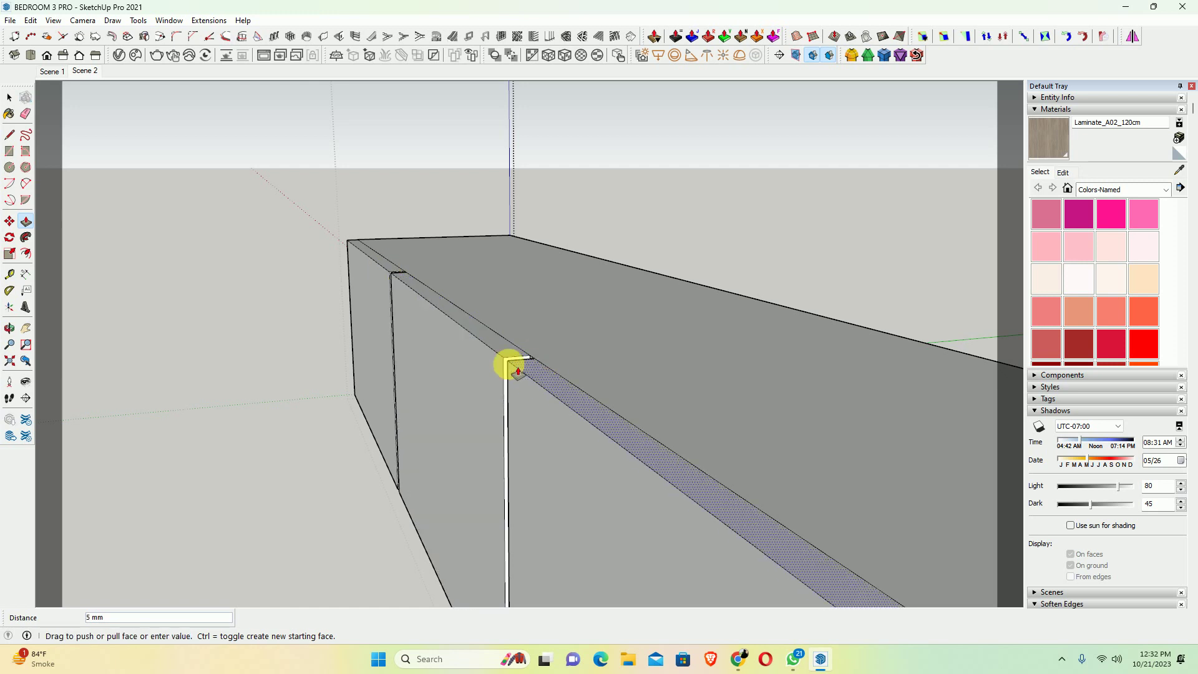
mouse_move(499, 356)
middle_mouse_down()
mouse_move(662, 480)
mouse_move(401, 348)
middle_mouse_up()
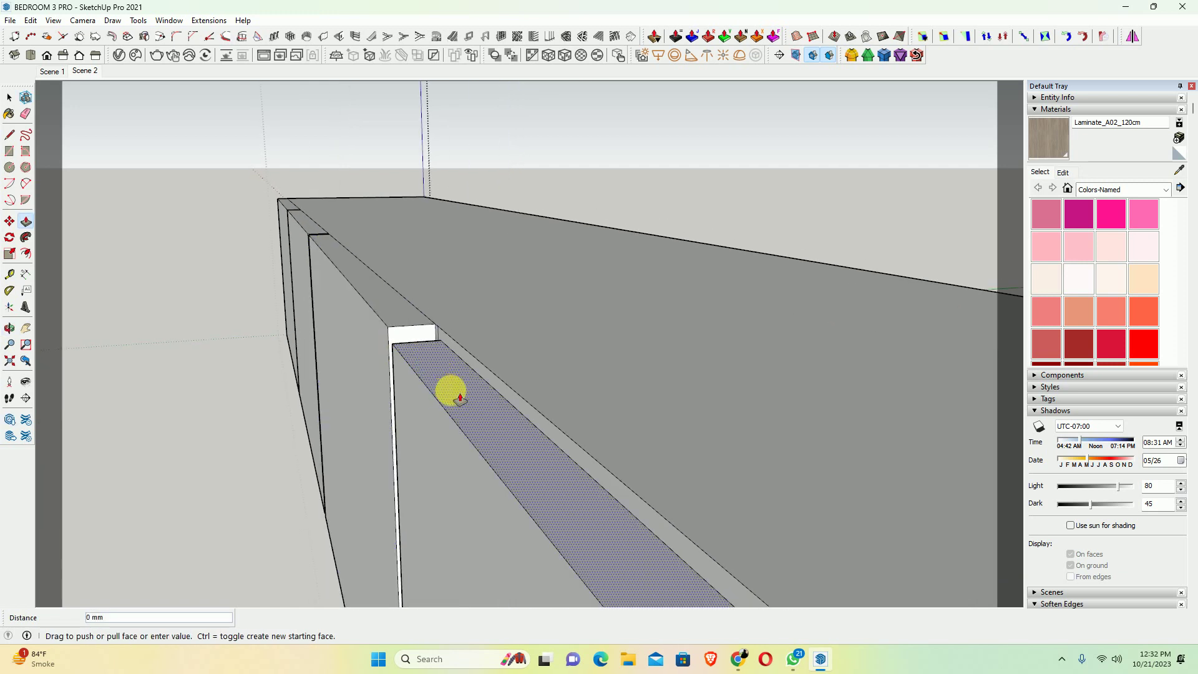
mouse_move(449, 390)
middle_mouse_down()
mouse_move(391, 324)
mouse_move(393, 338)
mouse_move(470, 393)
mouse_move(470, 409)
mouse_move(453, 313)
mouse_move(412, 373)
middle_mouse_up()
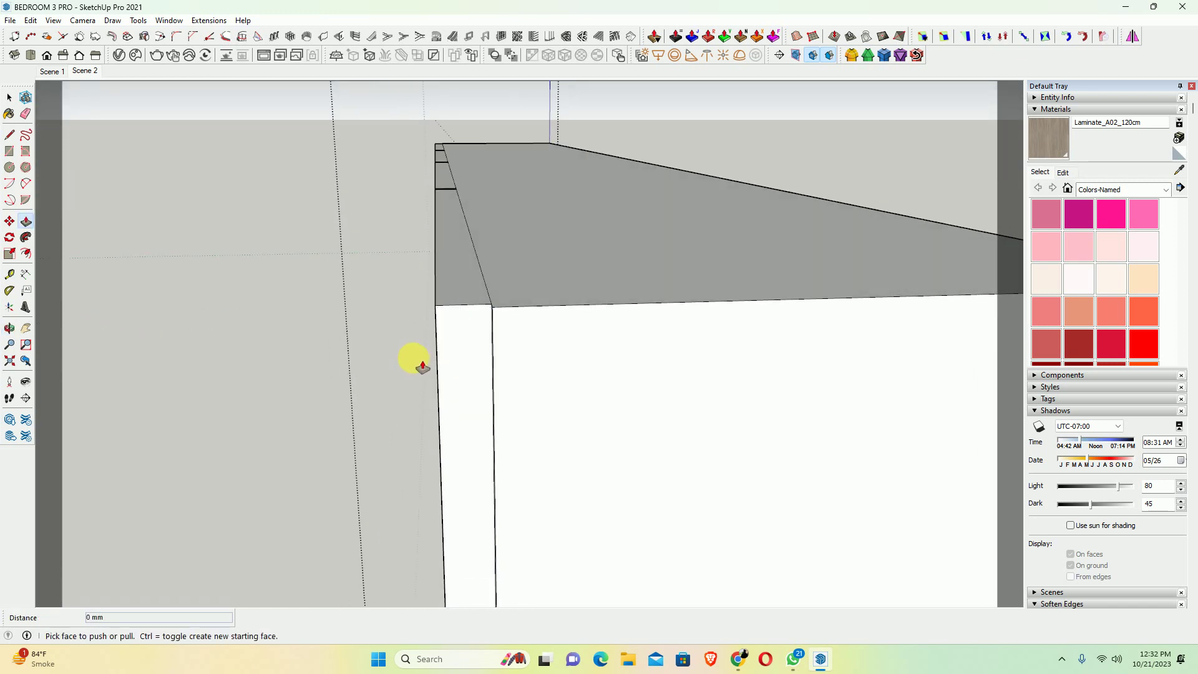
Place 10 mm guides from the console panel's top corner along both edges
key("l")
middle_click_drag(405, 350, 439, 320)
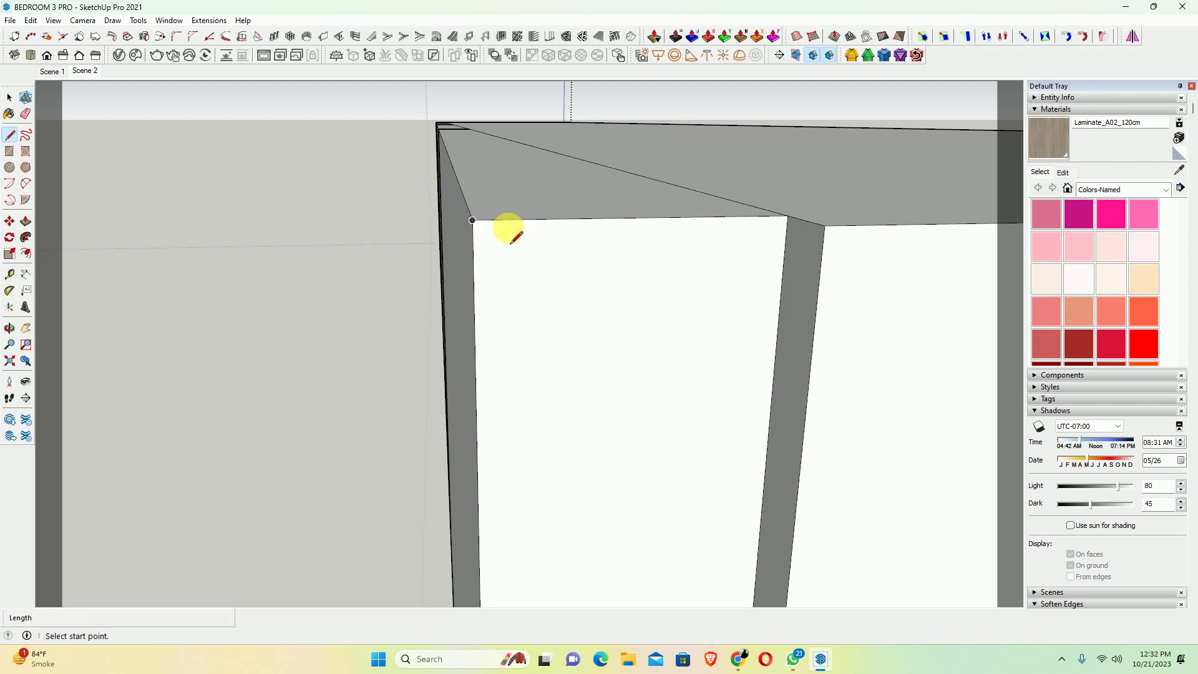
key("t")
left_click(469, 212)
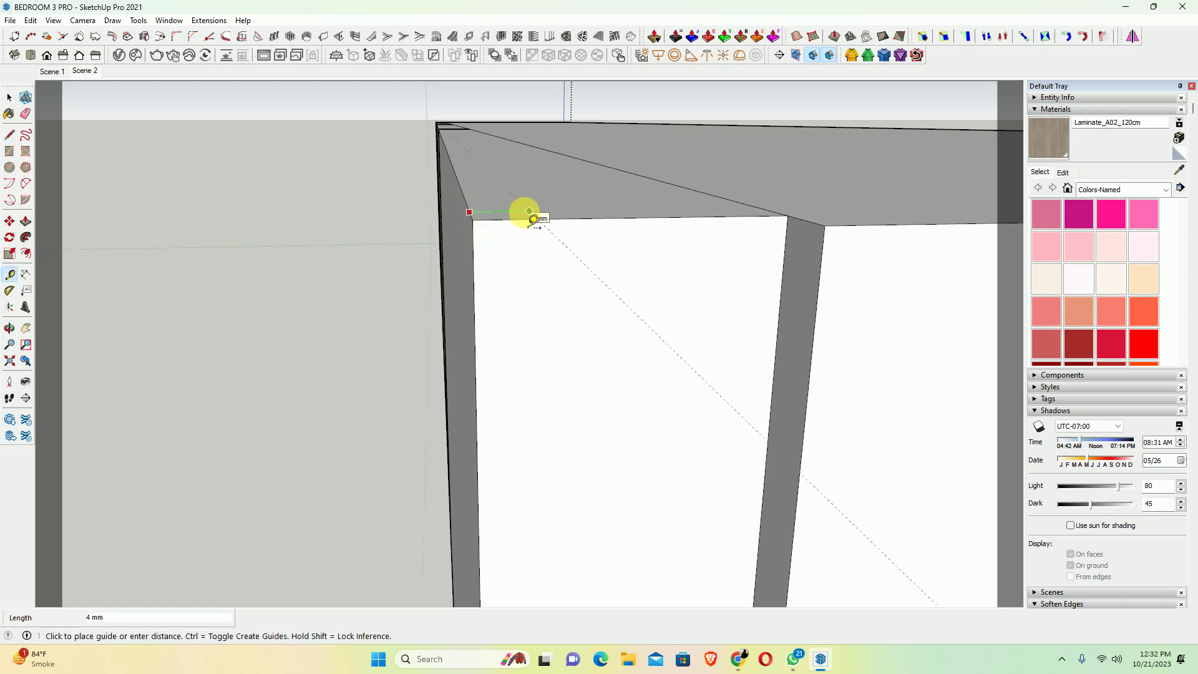
left_click(535, 223)
scroll(549, 274, "up", 3)
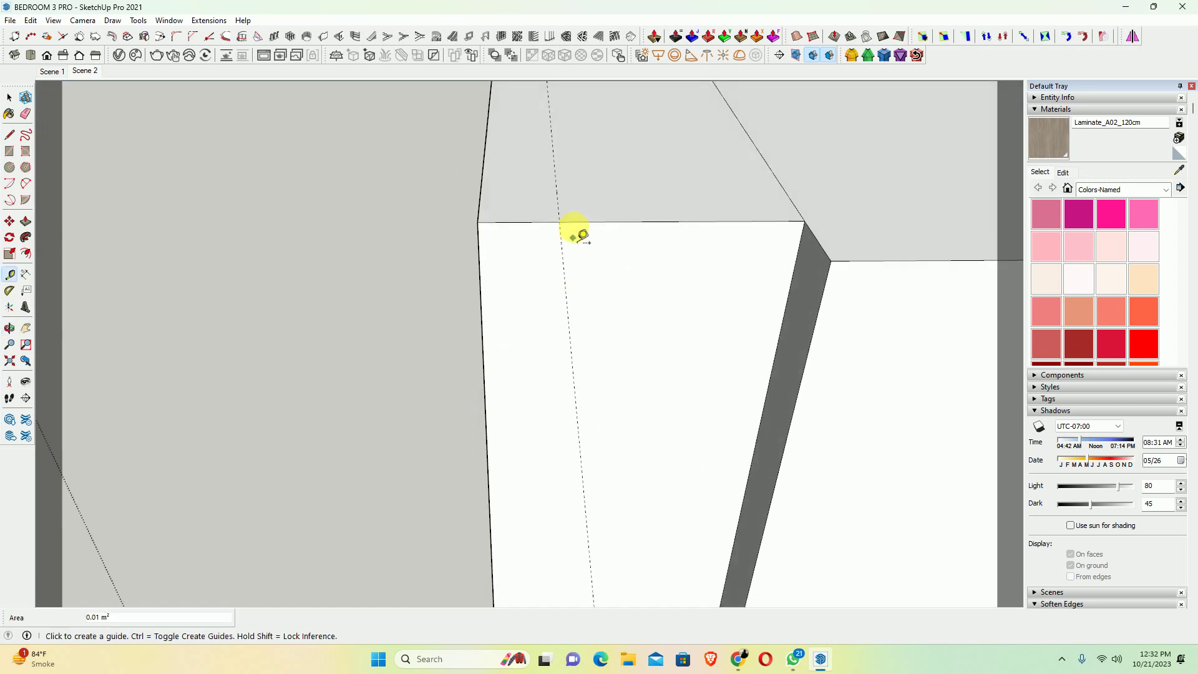
middle_click_drag(561, 237, 733, 193)
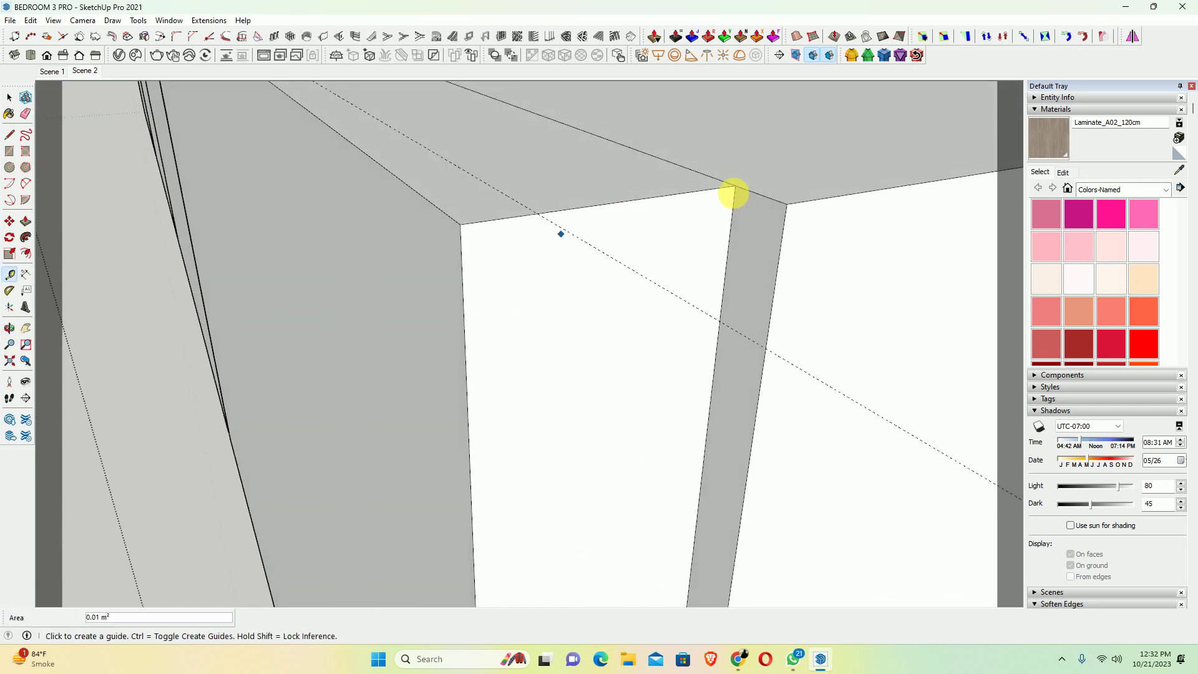
left_click(757, 197)
type("10")
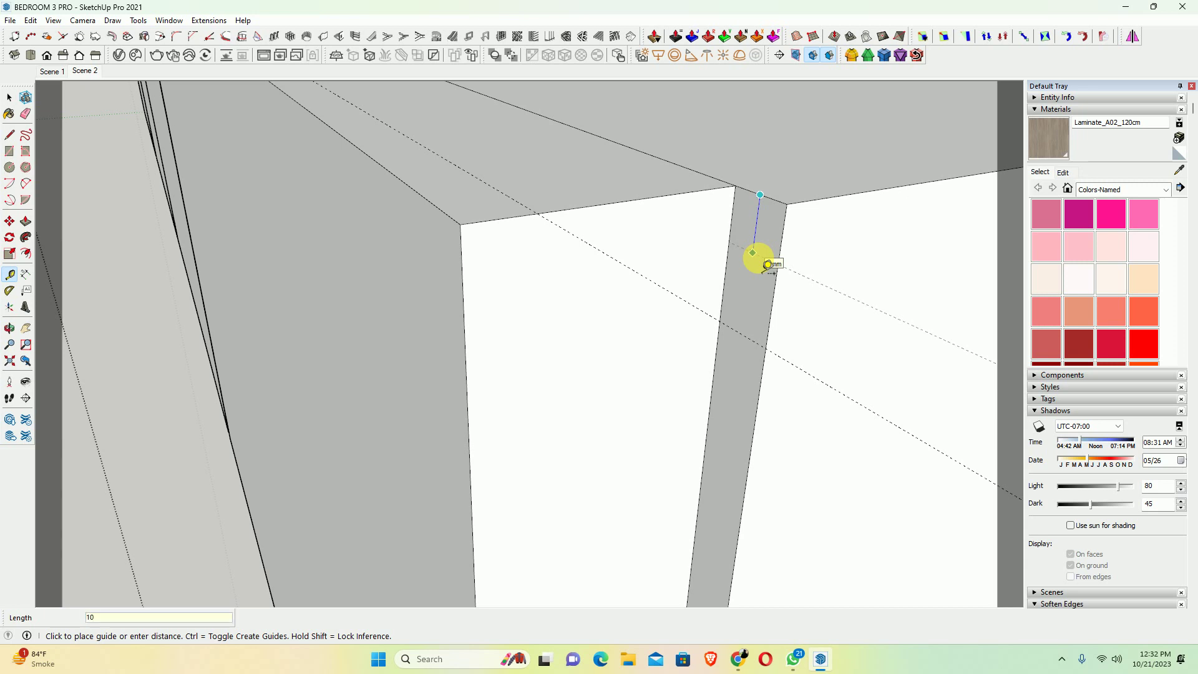
left_click(767, 264)
mouse_move(757, 275)
middle_mouse_down()
mouse_move(642, 246)
mouse_move(610, 201)
mouse_move(603, 227)
middle_mouse_up()
Draw a diagonal line between the guides and select the resulting triangular face and edge
left_click(729, 350)
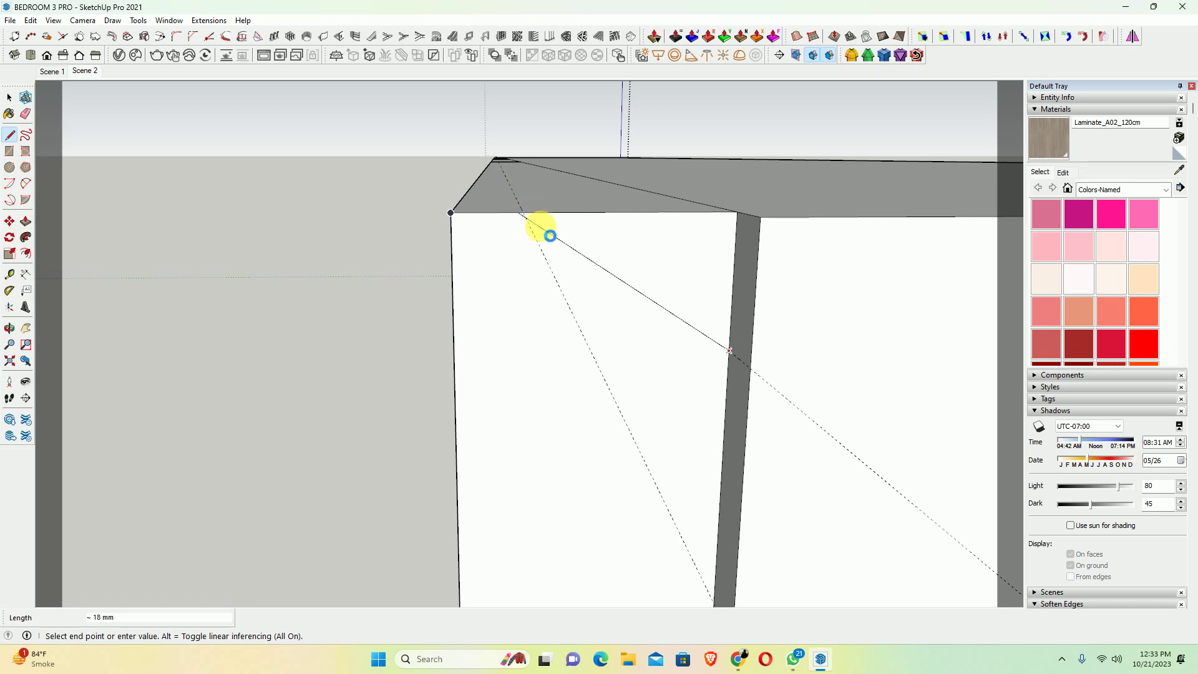
key("space")
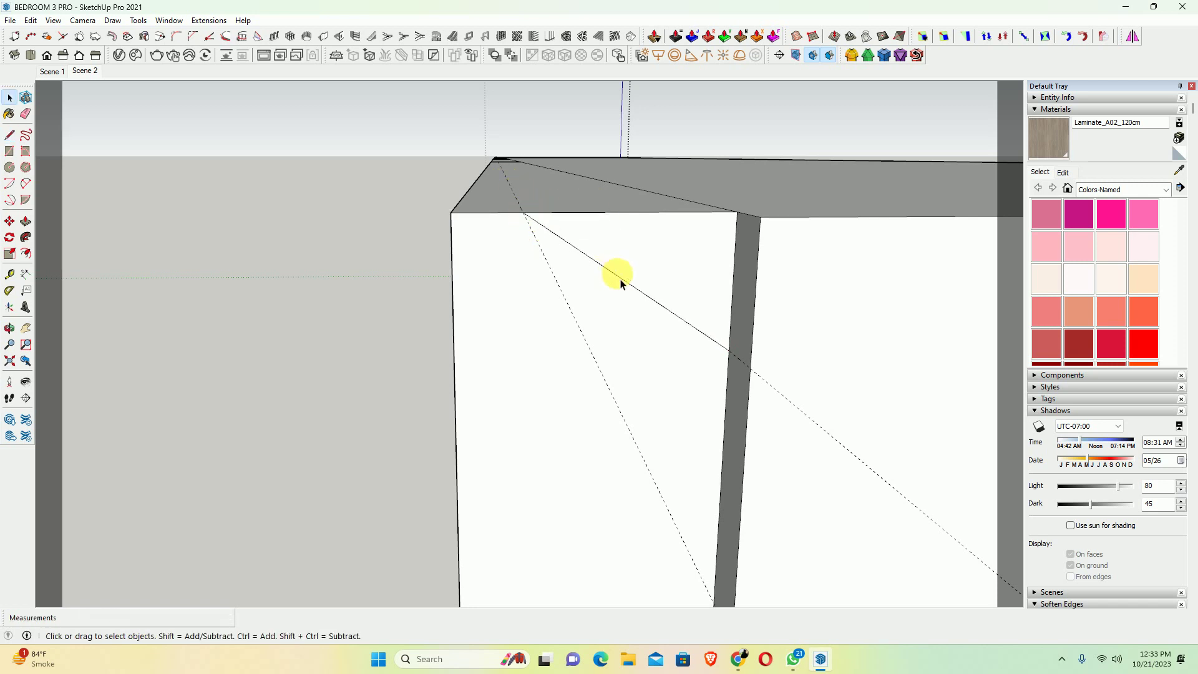
left_click(625, 278)
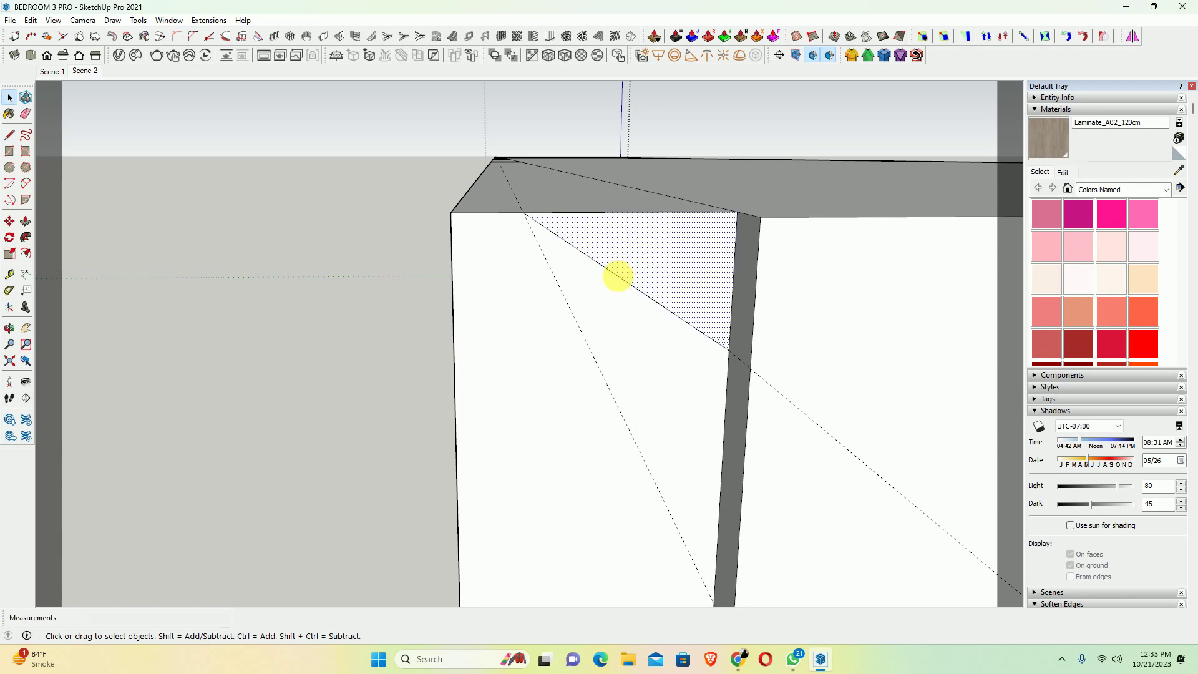
left_click(625, 290)
mouse_move(494, 235)
middle_mouse_down()
mouse_move(633, 312)
mouse_move(375, 178)
mouse_move(995, 454)
mouse_move(909, 463)
mouse_move(602, 250)
middle_mouse_up()
Copy the edge 500 mm along the console to the next panel gaps
key("m")
left_click(512, 233)
key("ctrl")
scroll(600, 262, "up", 1)
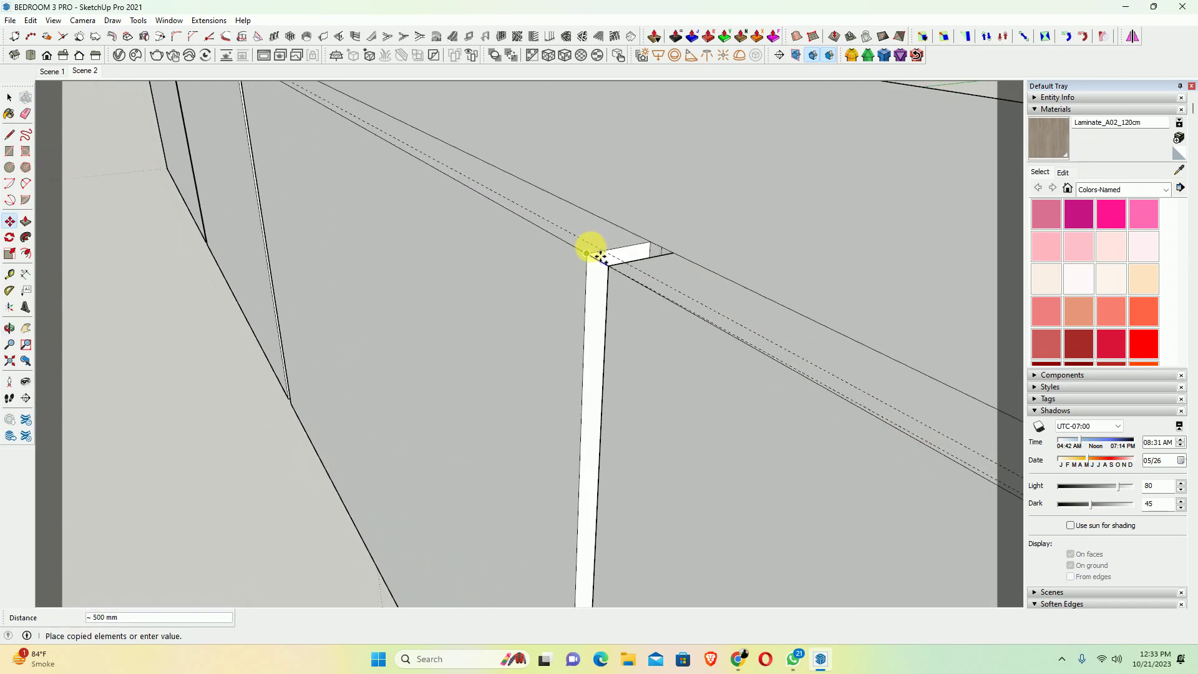
scroll(605, 262, "up", 1)
left_click(607, 252)
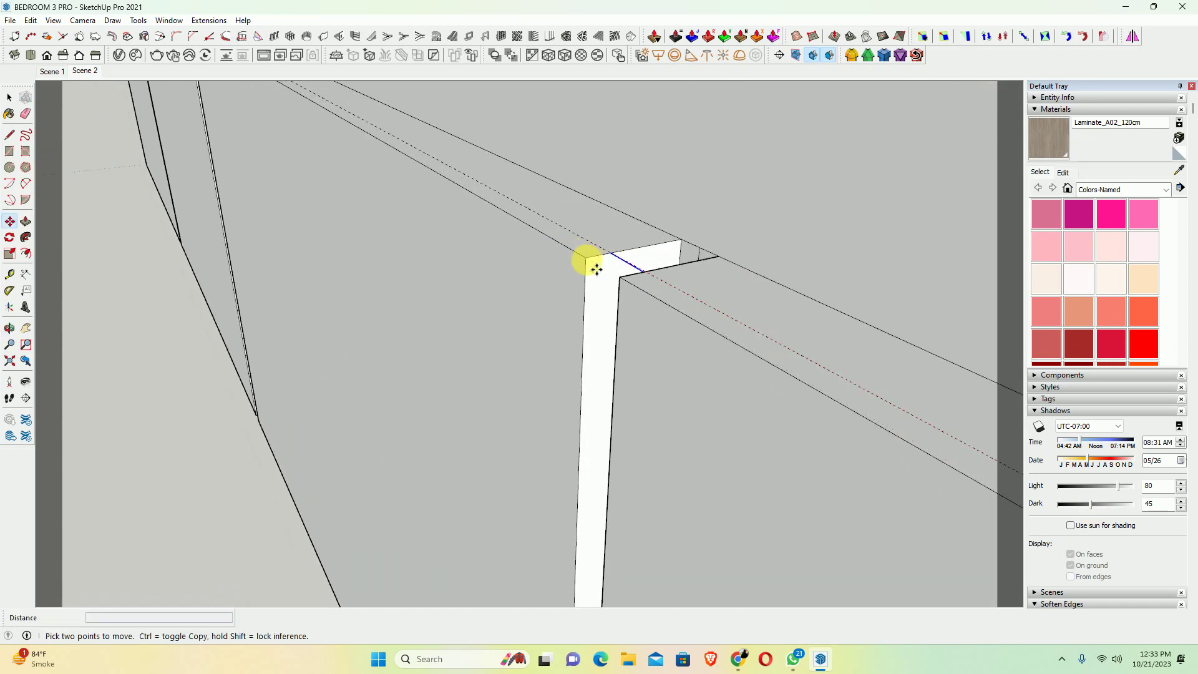
mouse_move(441, 187)
middle_mouse_down()
mouse_move(879, 527)
mouse_move(633, 396)
mouse_move(568, 308)
middle_mouse_up()
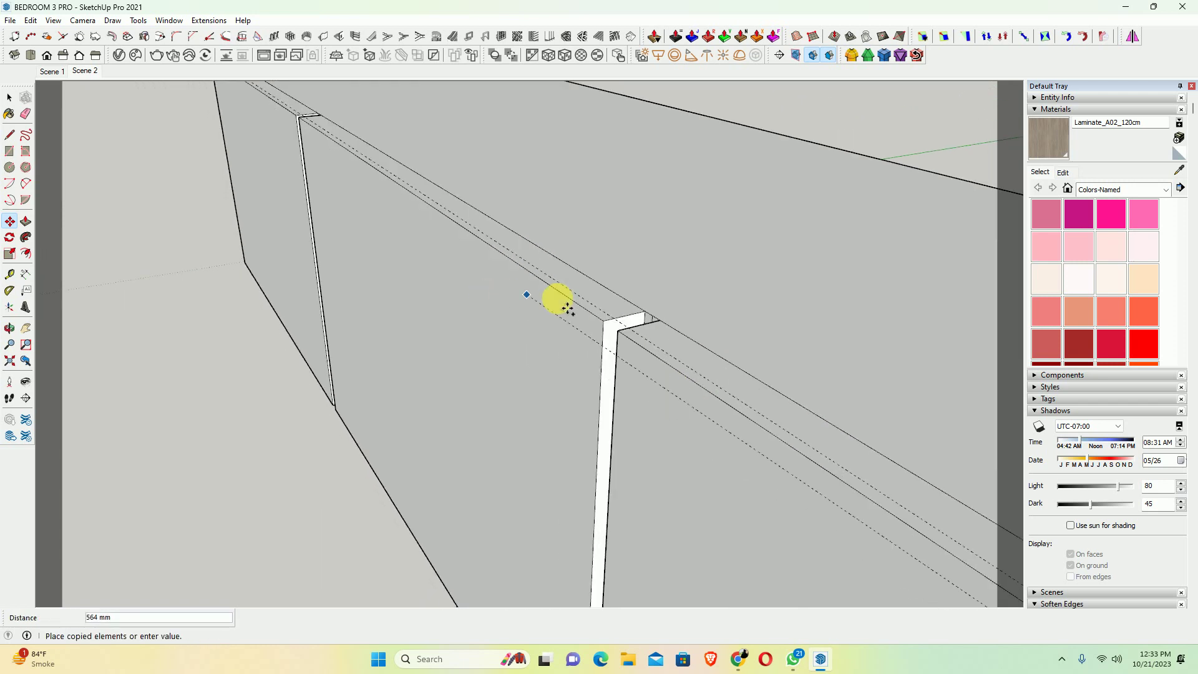
left_click(616, 333)
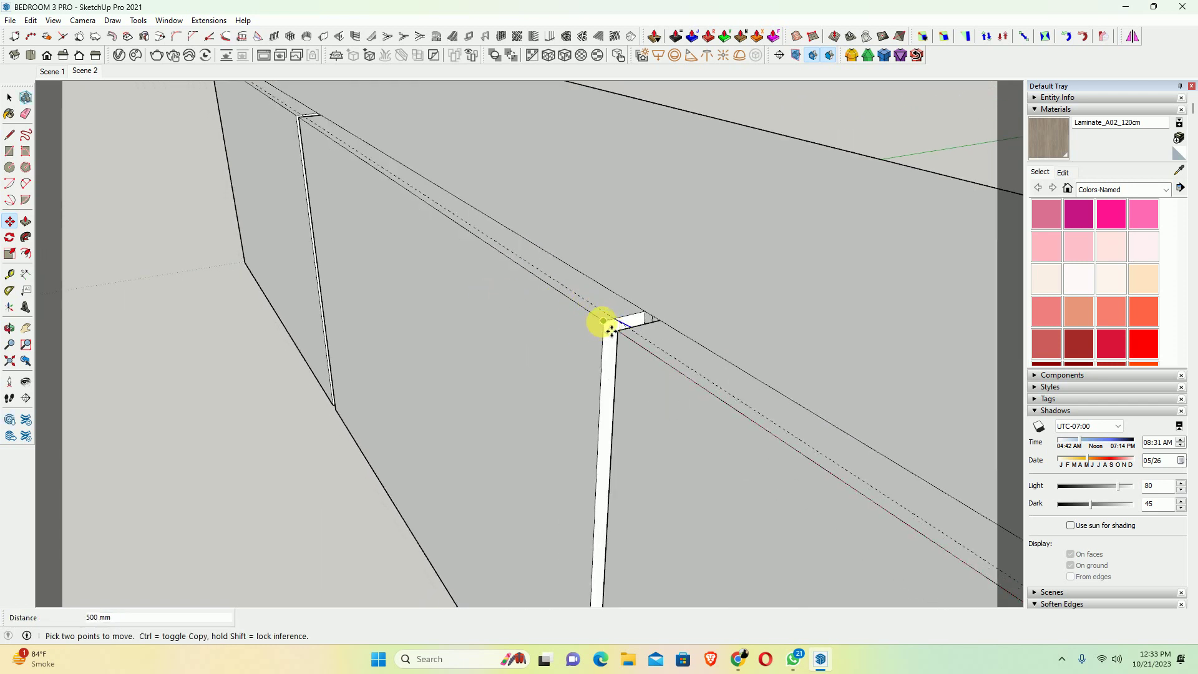
left_click(609, 330)
scroll(374, 302, "down", 3)
scroll(405, 356, "up", 1)
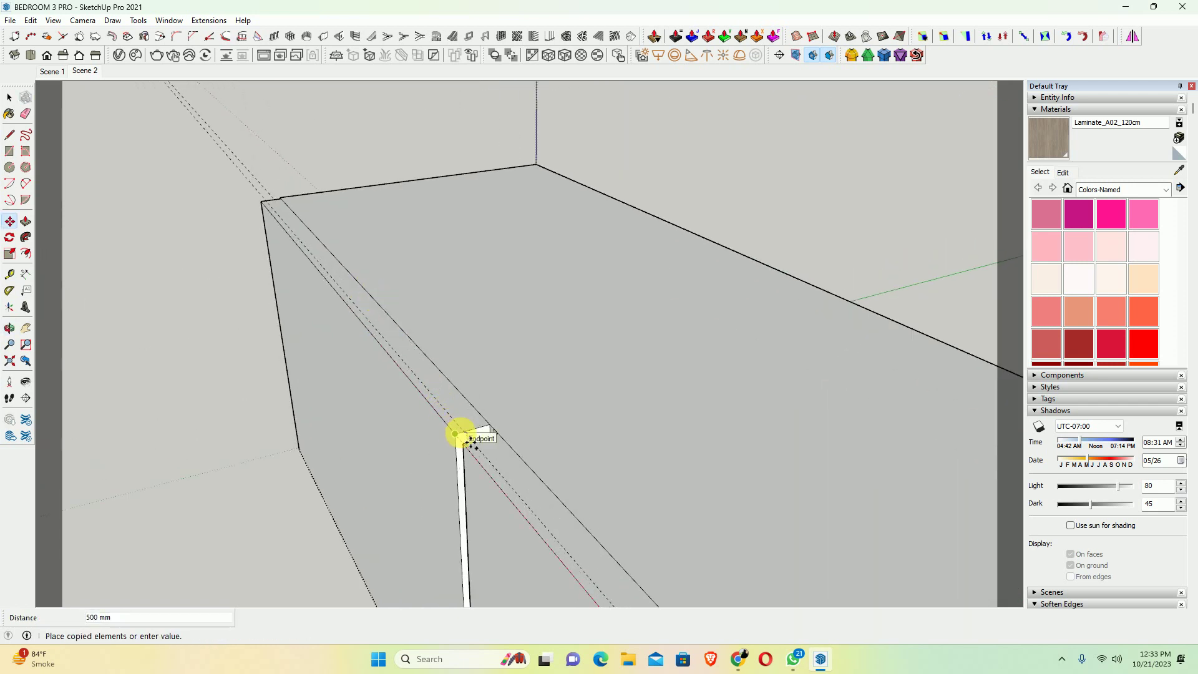
left_click(456, 434)
mouse_move(468, 437)
middle_mouse_down()
mouse_move(322, 273)
mouse_move(468, 433)
mouse_move(336, 187)
middle_mouse_up()
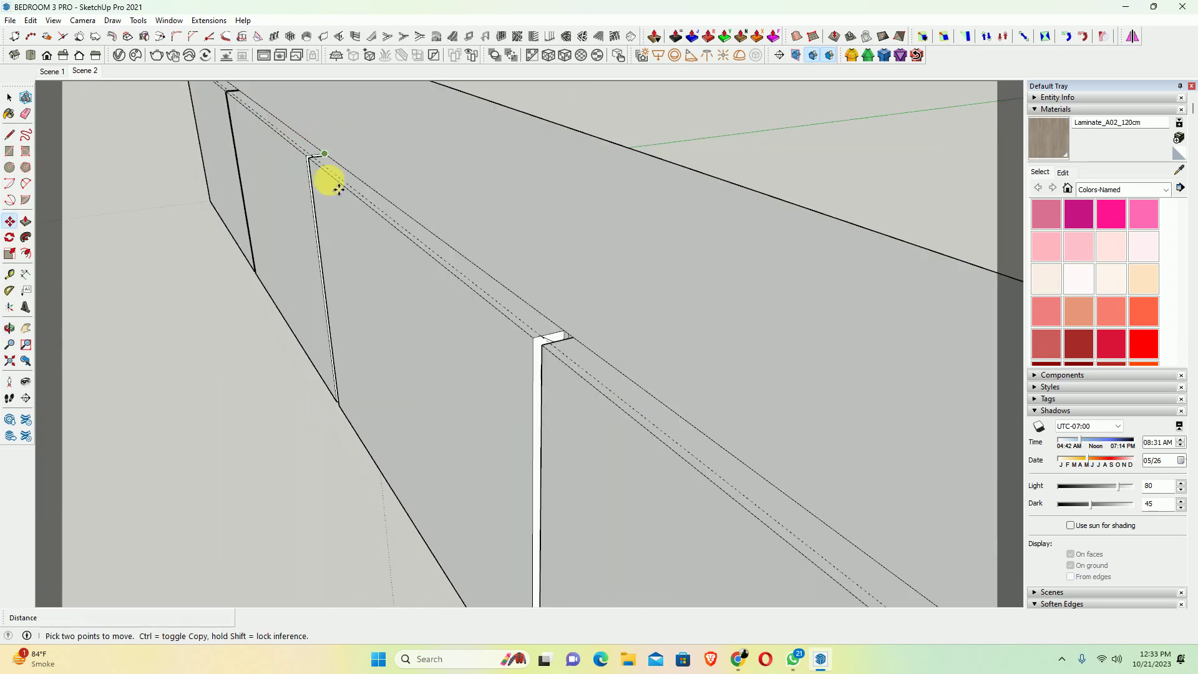
scroll(561, 349, "down", 3)
scroll(577, 381, "up", 2)
scroll(499, 405, "up", 1)
Push the console's top strip sections 490 mm to form a long groove
key("p")
scroll(474, 429, "up", 1)
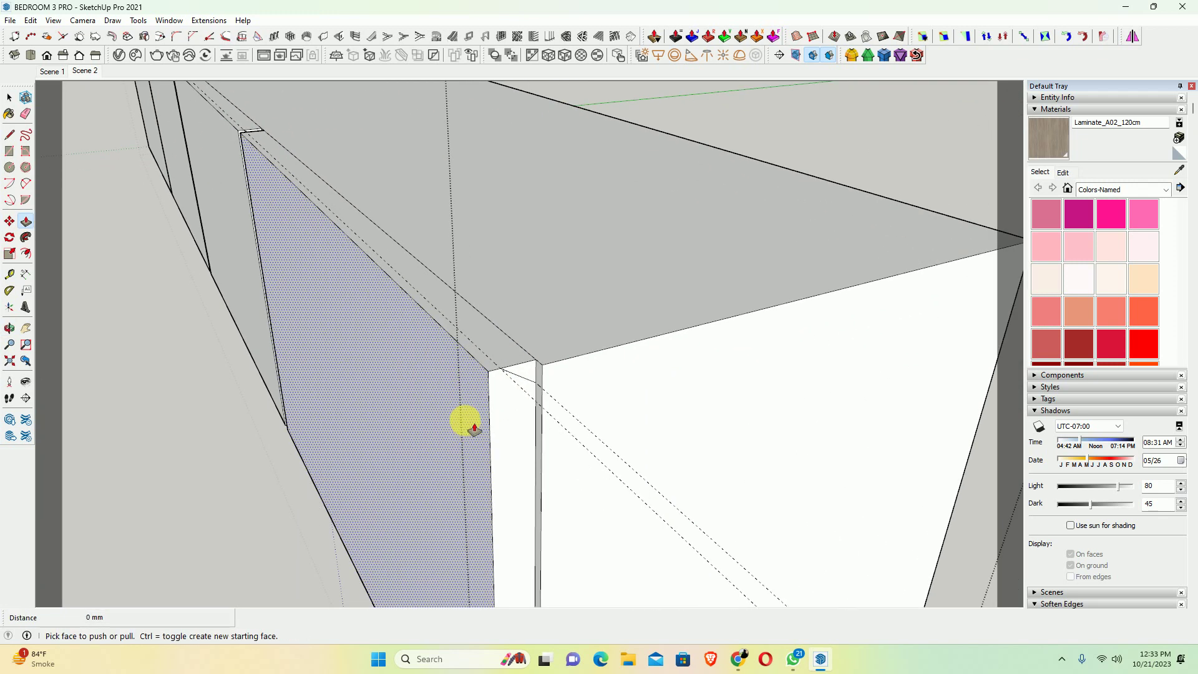
left_click(524, 368)
scroll(437, 374, "down", 2)
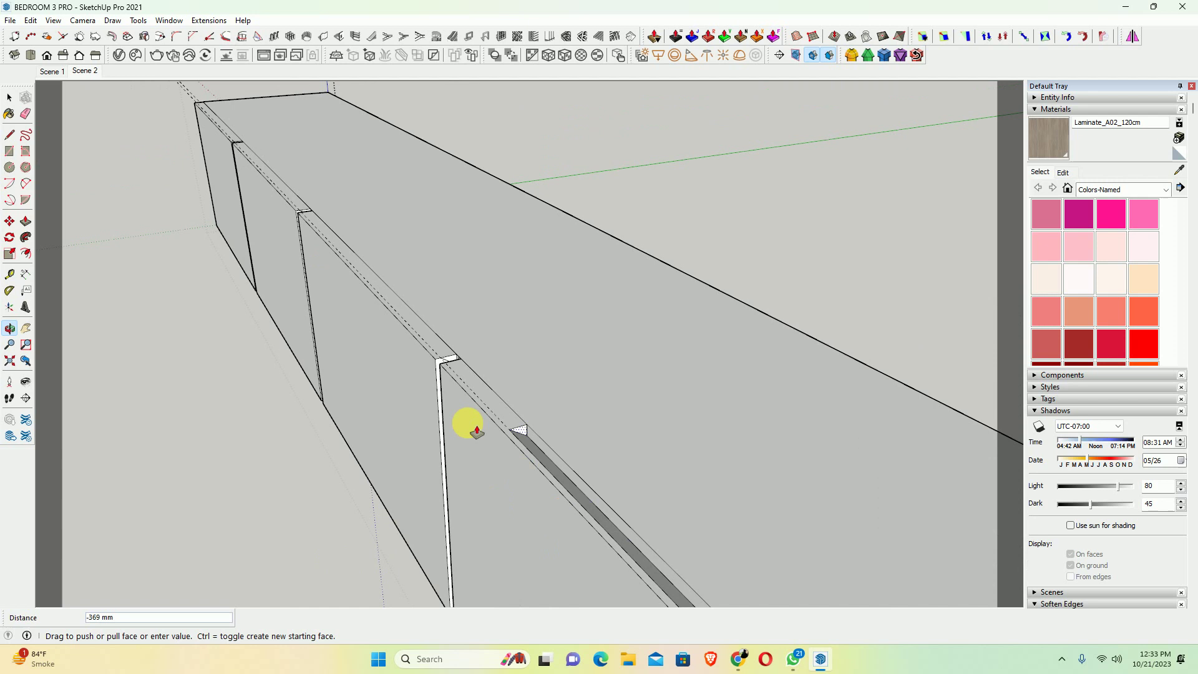
left_click(440, 365)
middle_click_drag(305, 284, 517, 466)
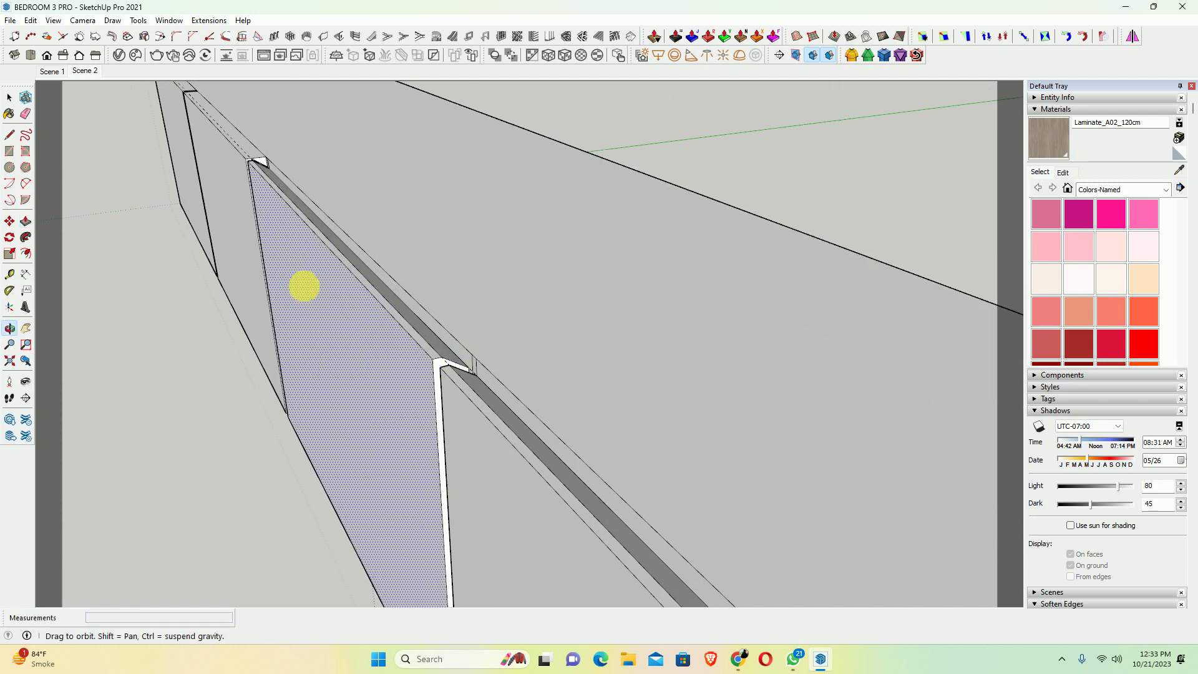
scroll(517, 467, "up", 1)
left_click(481, 423)
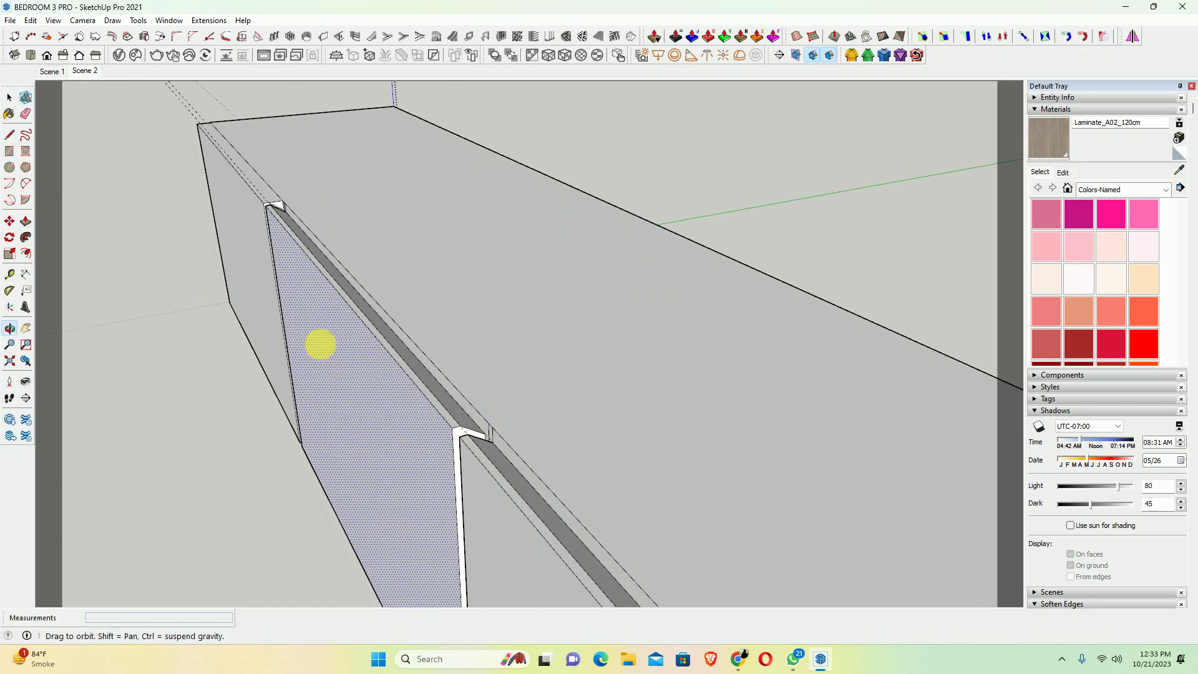
left_click(318, 341)
mouse_move(319, 342)
middle_mouse_down()
mouse_move(481, 489)
mouse_move(419, 465)
middle_mouse_up()
left_click(463, 484)
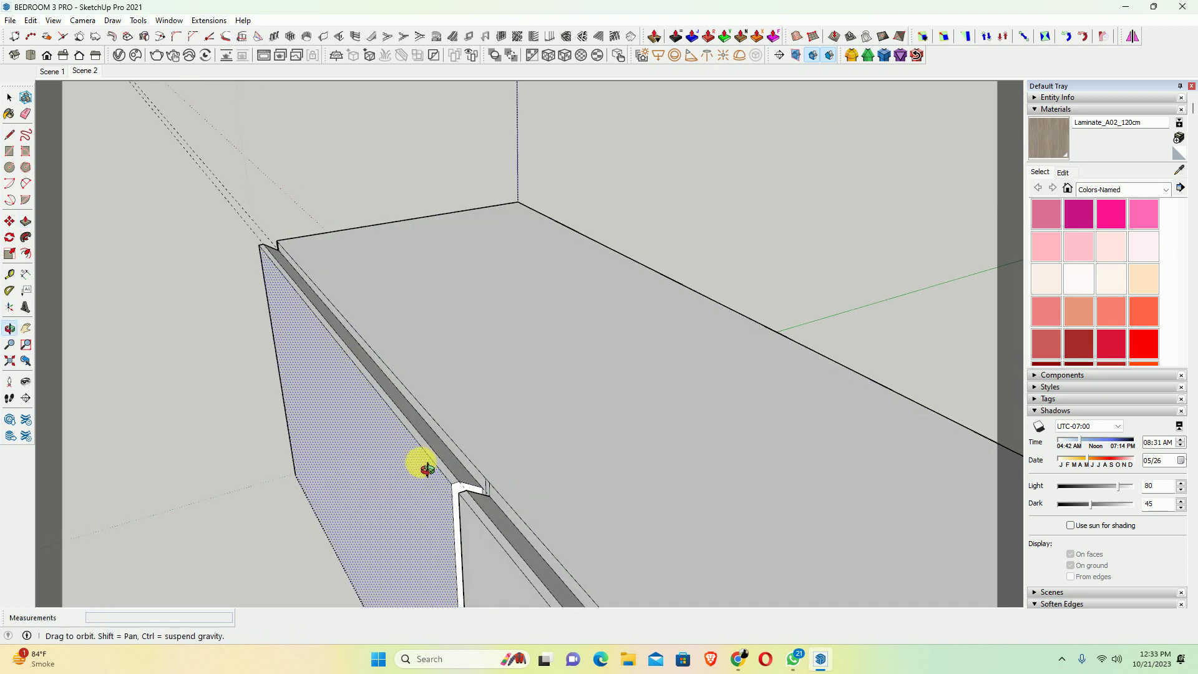
scroll(446, 416, "up", 3)
scroll(446, 416, "down", 3)
mouse_move(521, 415)
middle_mouse_down()
mouse_move(583, 415)
mouse_move(468, 396)
mouse_move(483, 449)
middle_mouse_up()
Return to a front view of the wall and open the shelf group for editing
key("space")
scroll(358, 374, "down", 3)
mouse_move(358, 375)
middle_mouse_down()
mouse_move(577, 422)
mouse_move(455, 355)
mouse_move(605, 396)
mouse_move(516, 378)
mouse_move(352, 379)
mouse_move(776, 374)
mouse_move(551, 420)
mouse_move(85, 374)
middle_mouse_up()
scroll(537, 349, "down", 2)
mouse_move(658, 423)
middle_mouse_down()
mouse_move(700, 388)
mouse_move(667, 415)
mouse_move(684, 463)
mouse_move(765, 423)
middle_mouse_up()
key("space")
double_click(671, 421)
Draw a line down the shelf's top edge, then return to the full room view
key("l")
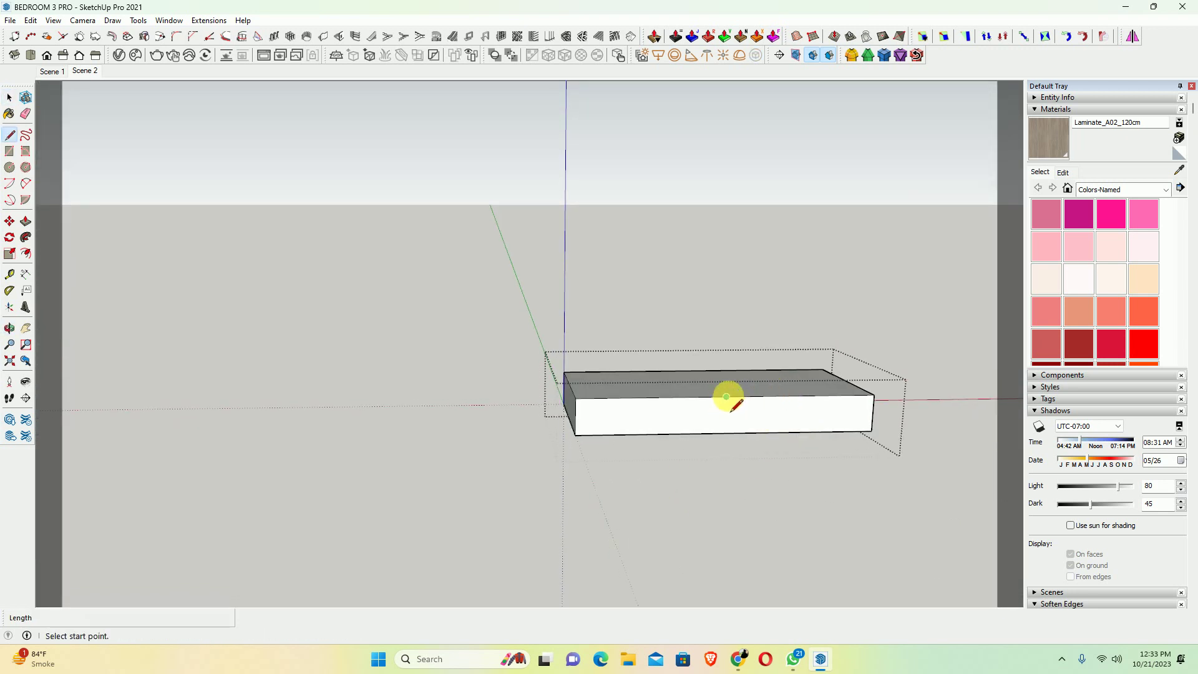
left_click(726, 396)
left_click(725, 433)
key("space")
key("Page_Down")
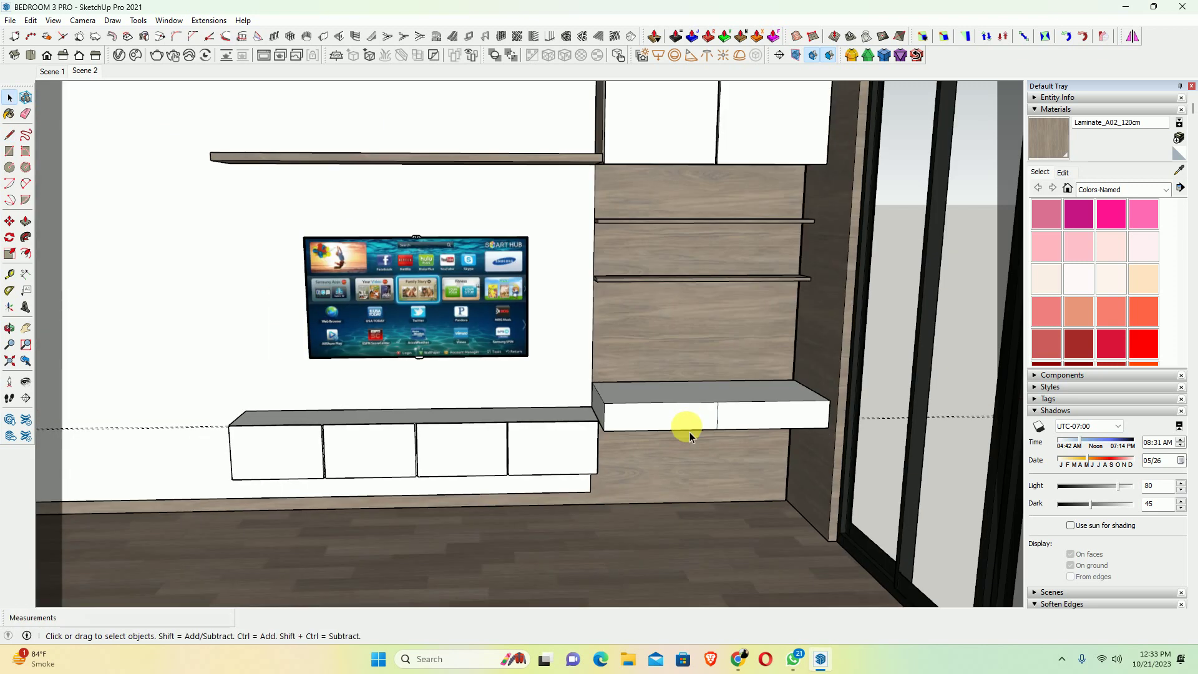
scroll(734, 416, "down", 2)
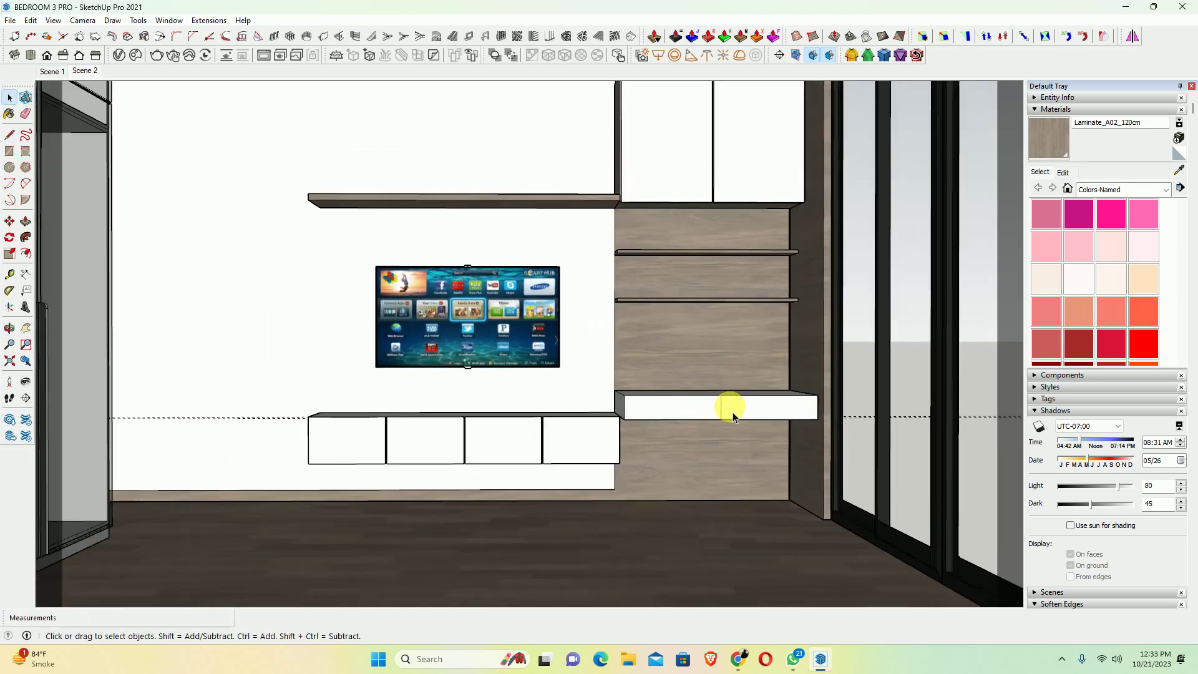
scroll(660, 253, "down", 2)
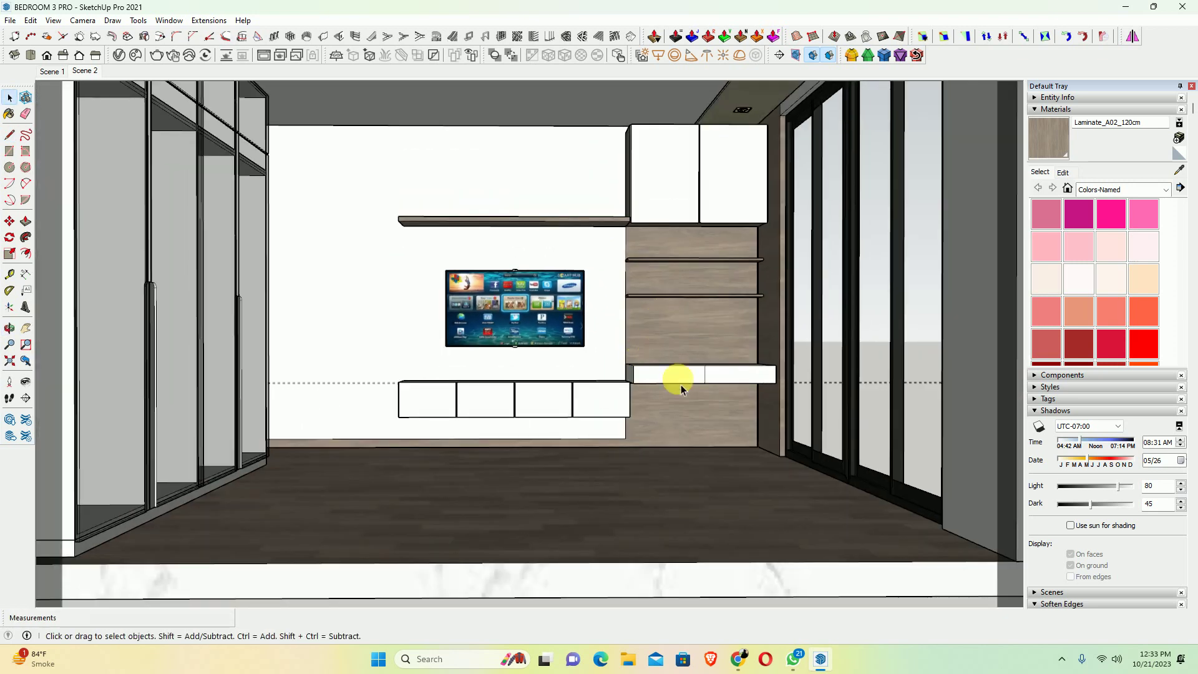
scroll(643, 312, "up", 3)
Open the wood shelf group and copy its front edge 20 mm inward
double_click(621, 292)
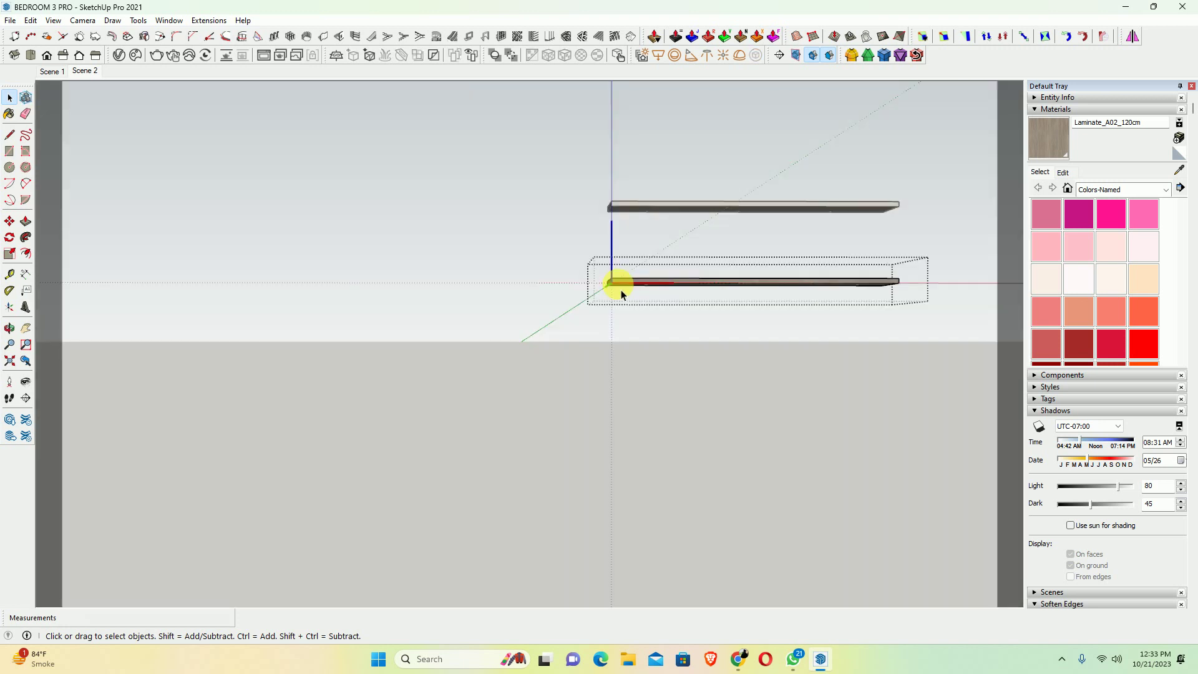
mouse_move(615, 282)
middle_mouse_down()
mouse_move(1002, 200)
mouse_move(603, 302)
mouse_move(561, 293)
middle_mouse_up()
scroll(559, 297, "up", 2)
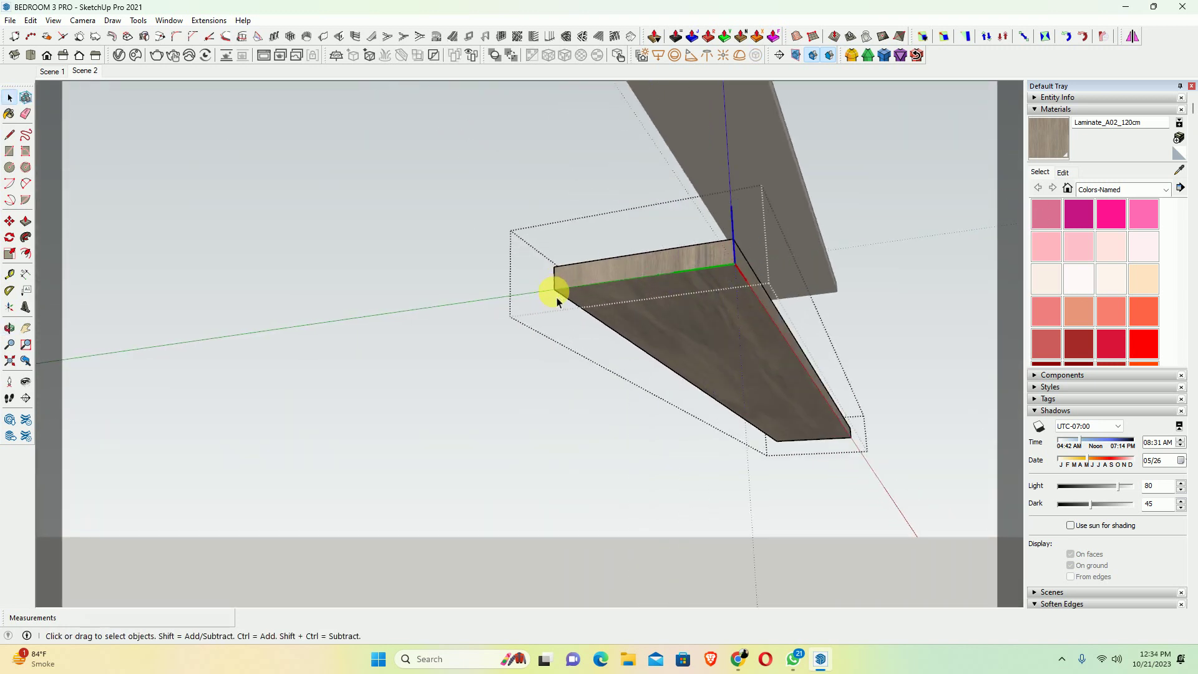
key("m")
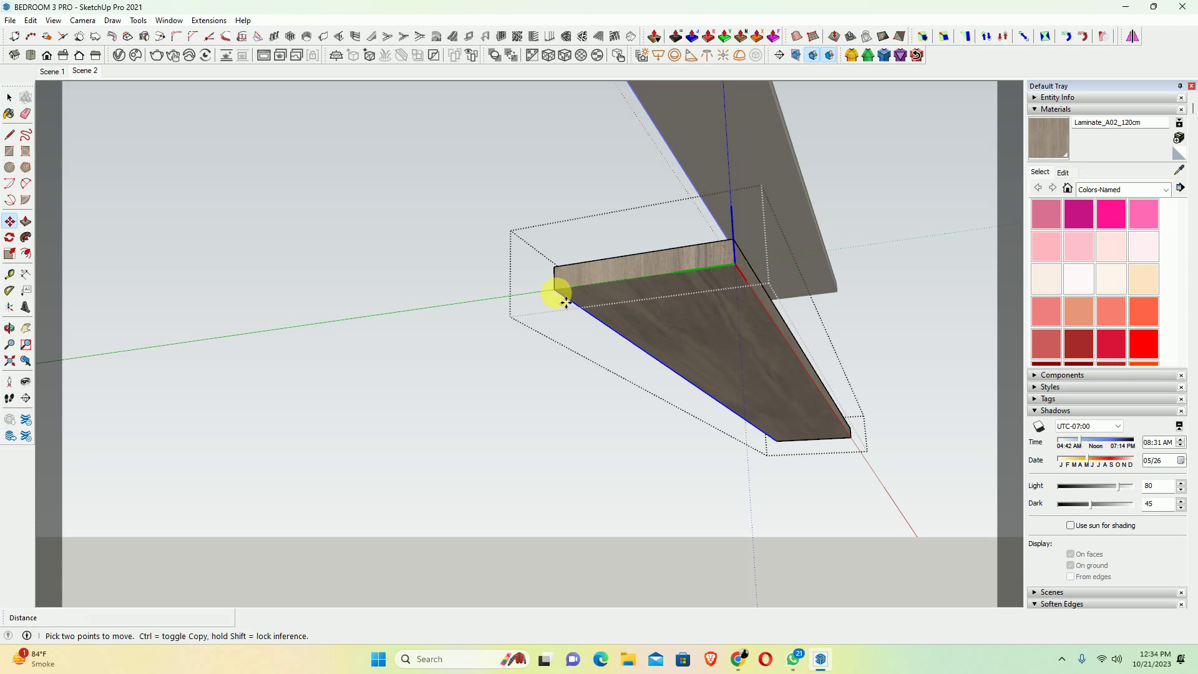
key("ctrl")
left_click(567, 300)
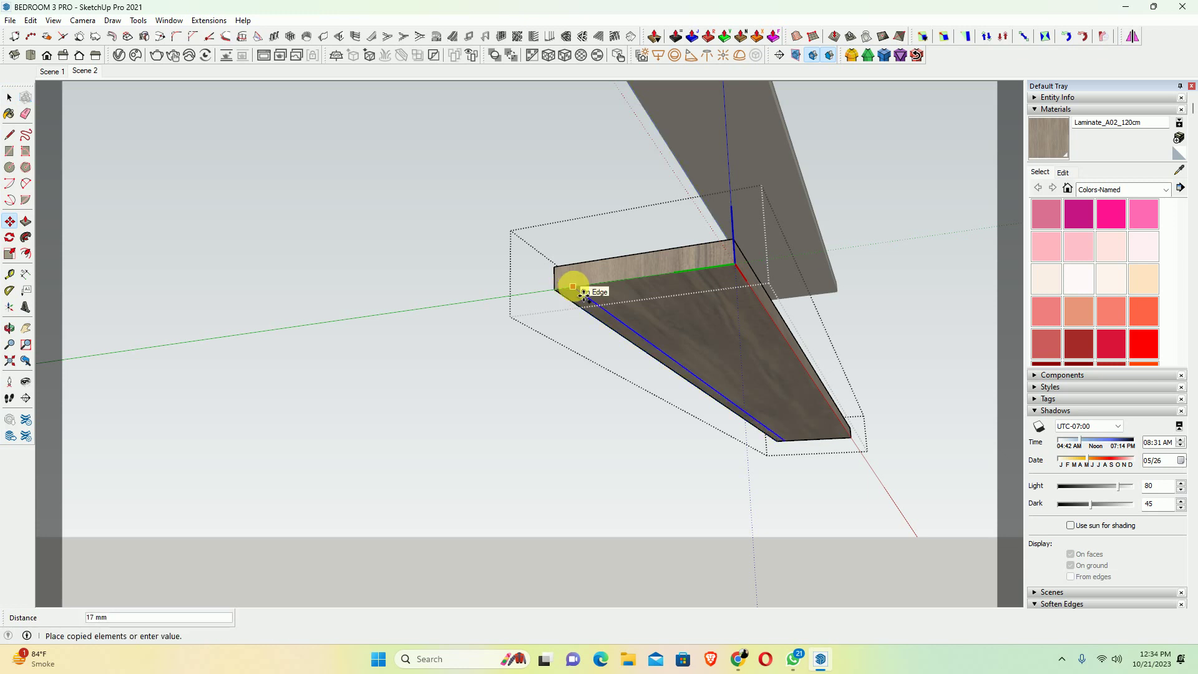
Push the thin strip 9 mm into the shelf to form the LED recess
key("p")
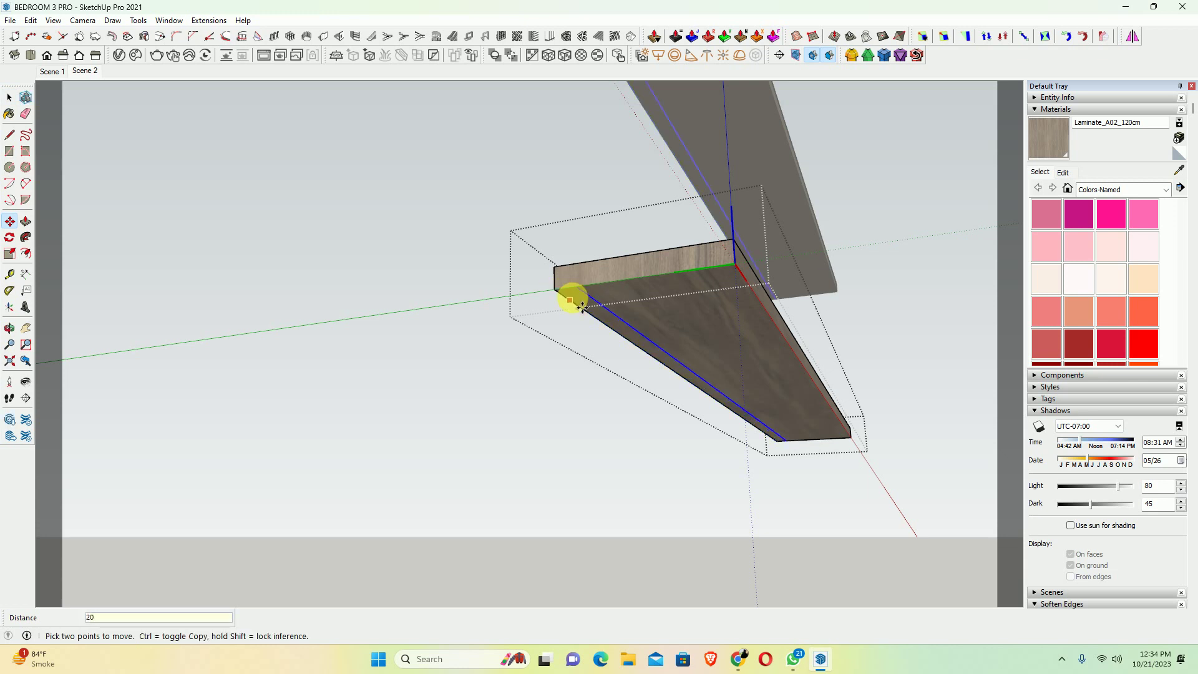
scroll(573, 294, "up", 1)
left_click(582, 305)
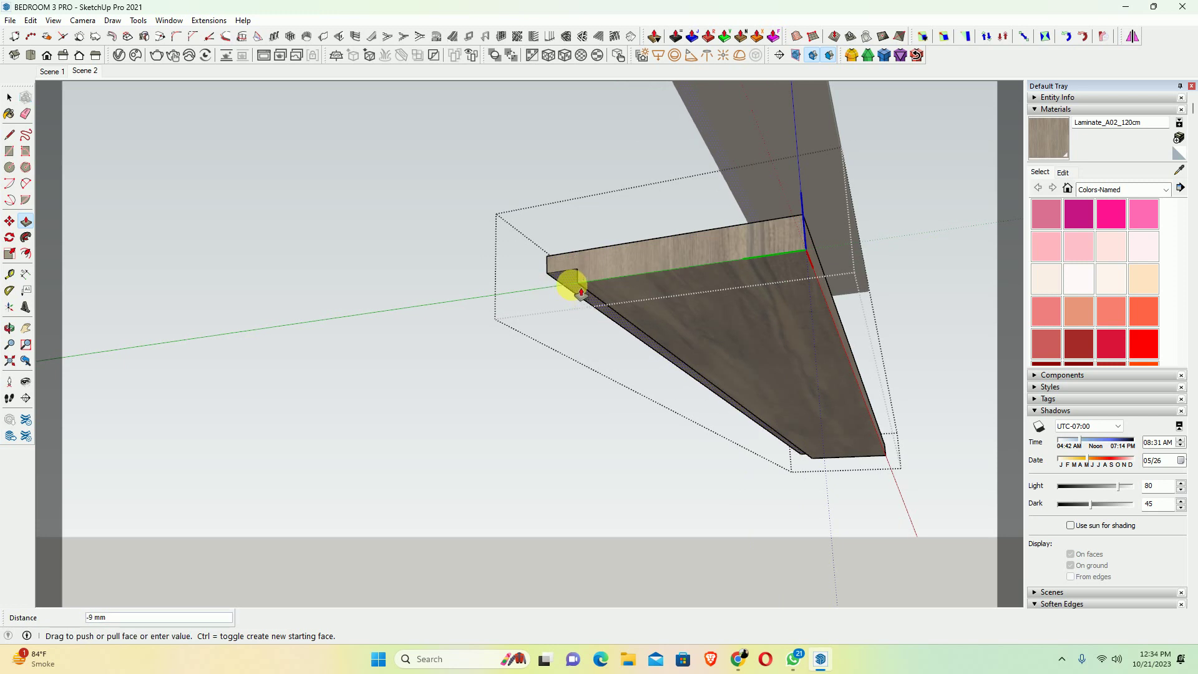
left_click(580, 296)
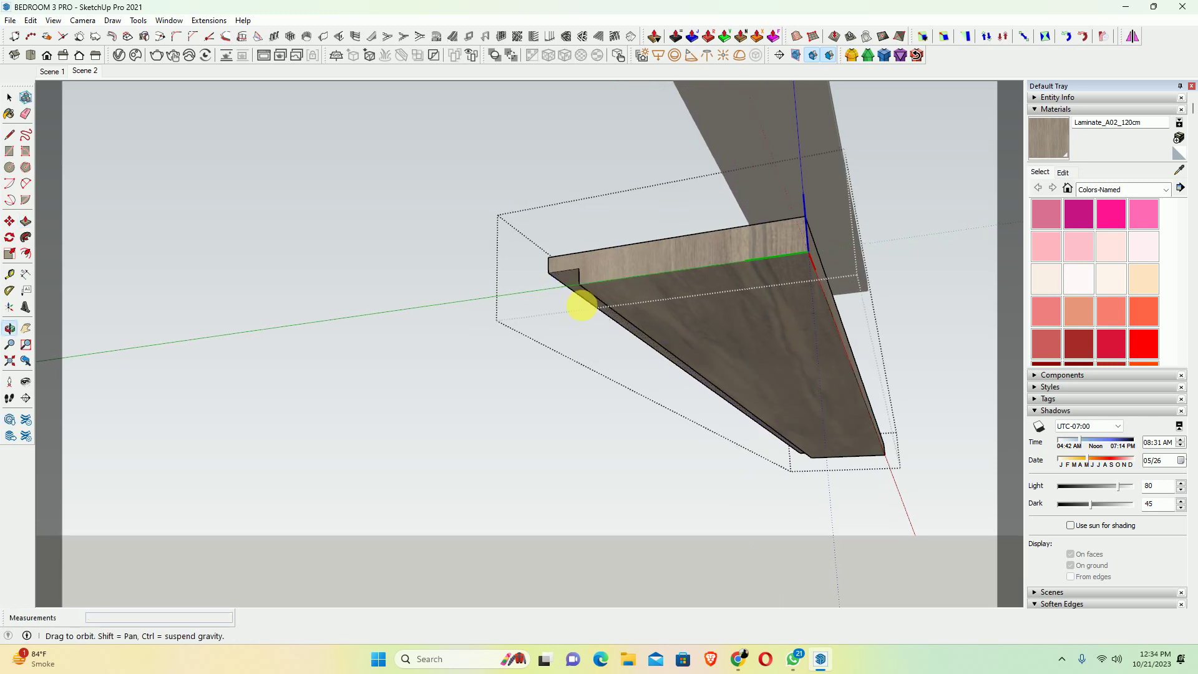
mouse_move(570, 303)
middle_mouse_down()
mouse_move(714, 359)
mouse_move(674, 316)
middle_mouse_up()
key("space")
Orbit from the wood wall up to the ceiling cove bulkhead and back to the shelf wall
mouse_move(190, 125)
middle_mouse_down()
mouse_move(252, 174)
mouse_move(134, 208)
mouse_move(648, 281)
middle_mouse_up()
scroll(792, 302, "down", 2)
scroll(791, 303, "down", 3)
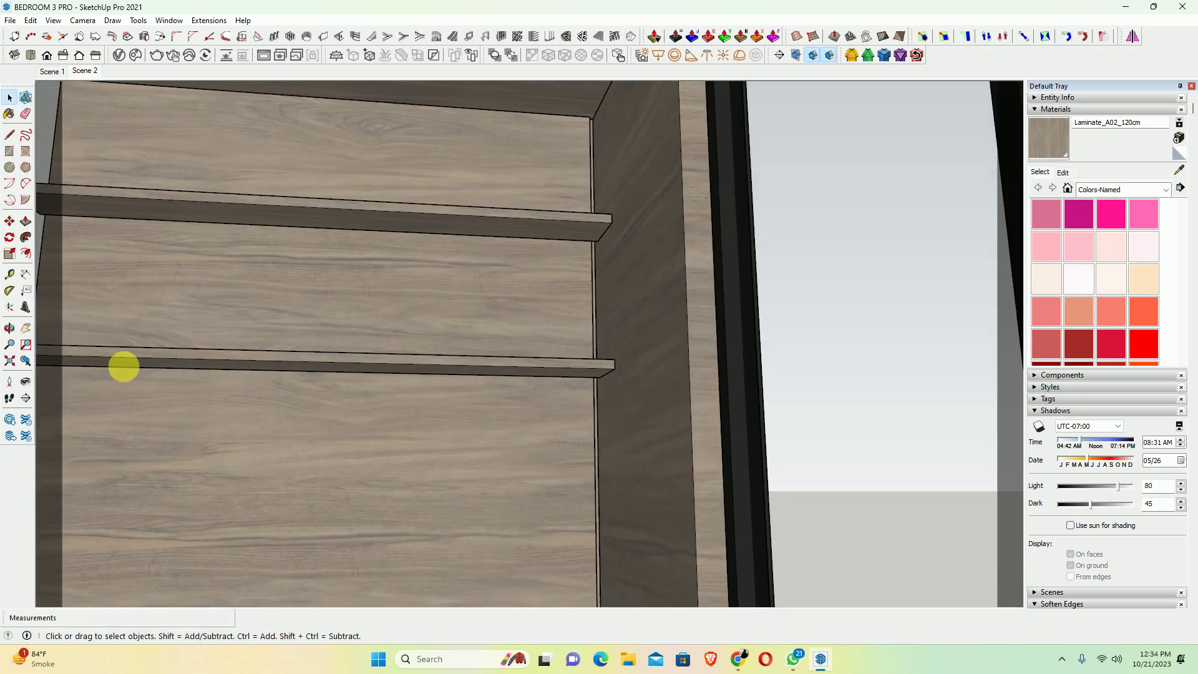
scroll(514, 329, "down", 3)
scroll(514, 334, "down", 2)
mouse_move(513, 334)
middle_mouse_down()
mouse_move(586, 329)
mouse_move(583, 249)
middle_mouse_up()
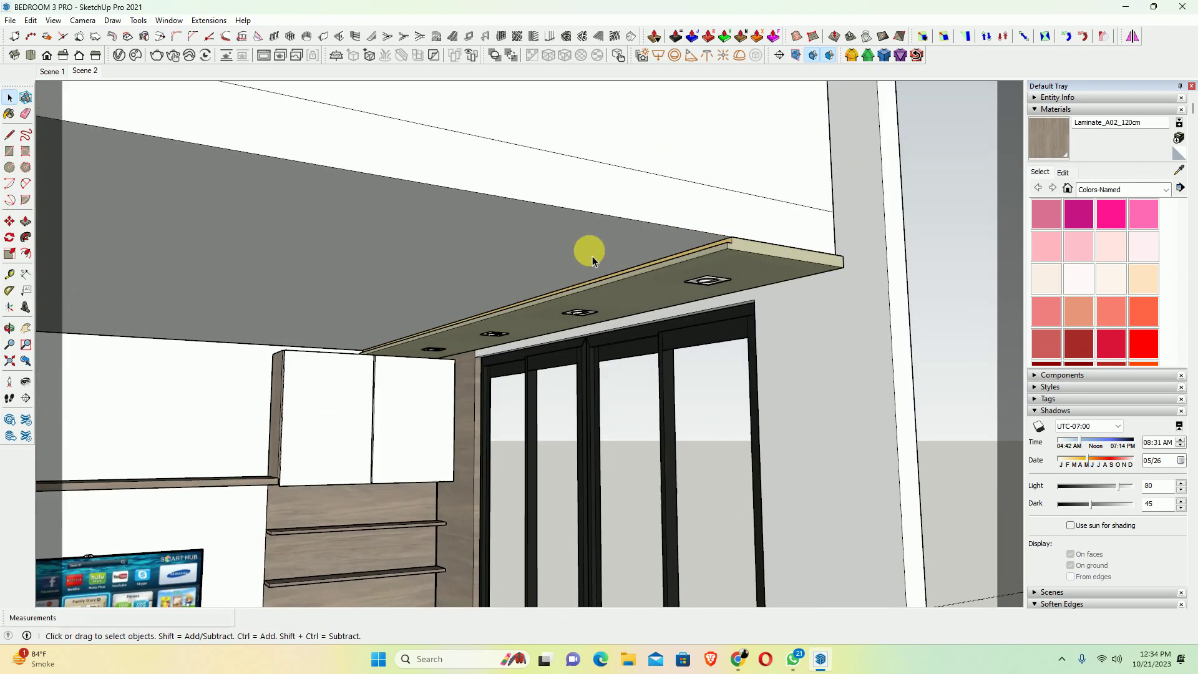
scroll(553, 312, "up", 2)
key("b")
scroll(535, 302, "up", 2)
scroll(506, 298, "up", 2)
scroll(505, 300, "up", 1)
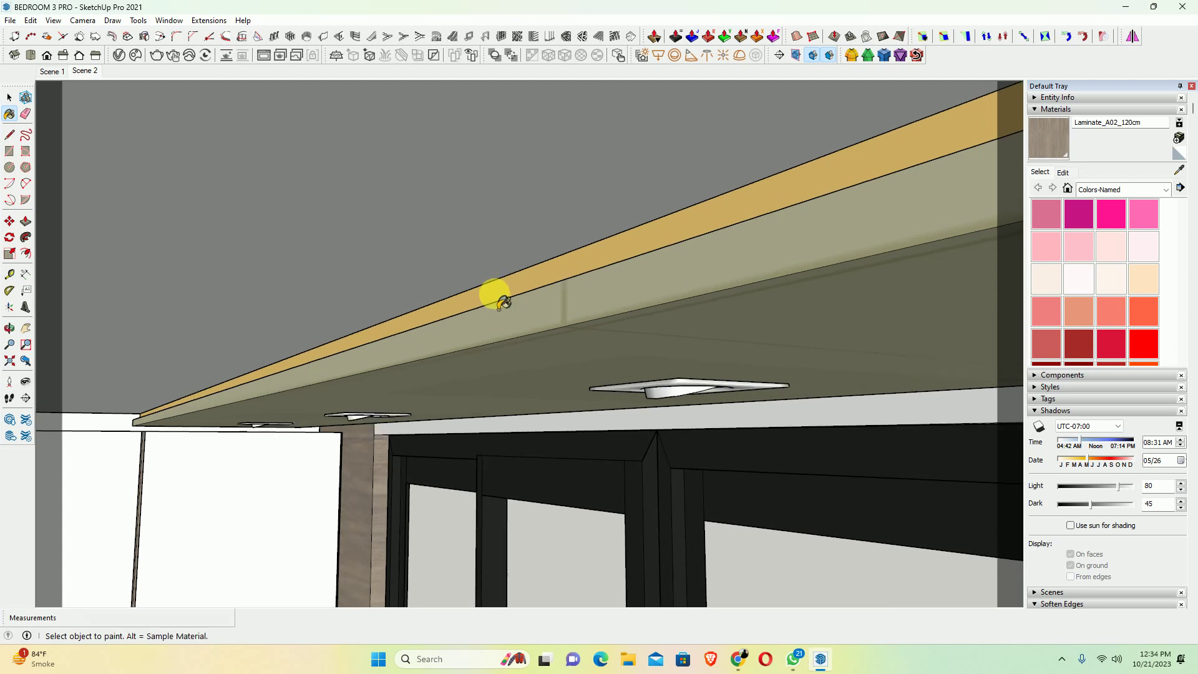
mouse_move(494, 290)
middle_mouse_down("shift")
mouse_move(321, 342)
mouse_move(406, 152)
mouse_move(449, 166)
mouse_move(371, 353)
mouse_move(332, 209)
mouse_move(361, 157)
mouse_move(404, 255)
mouse_move(482, 220)
mouse_move(262, 399)
mouse_move(208, 356)
mouse_move(241, 320)
mouse_move(248, 334)
mouse_move(393, 334)
mouse_move(310, 293)
middle_mouse_up("shift")
Open the floating wood shelf for editing and orbit in close beneath it
key("space")
double_click(283, 391)
scroll(248, 334, "up", 2)
key("b")
scroll(250, 318, "up", 2)
key("space")
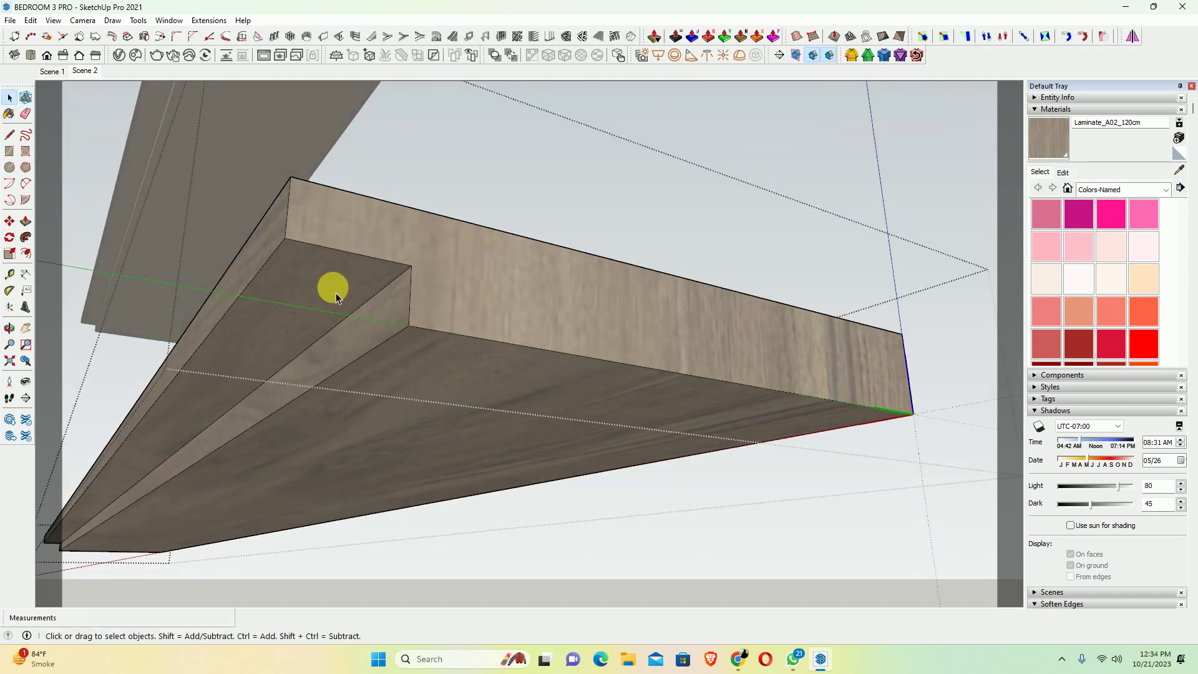
key("b")
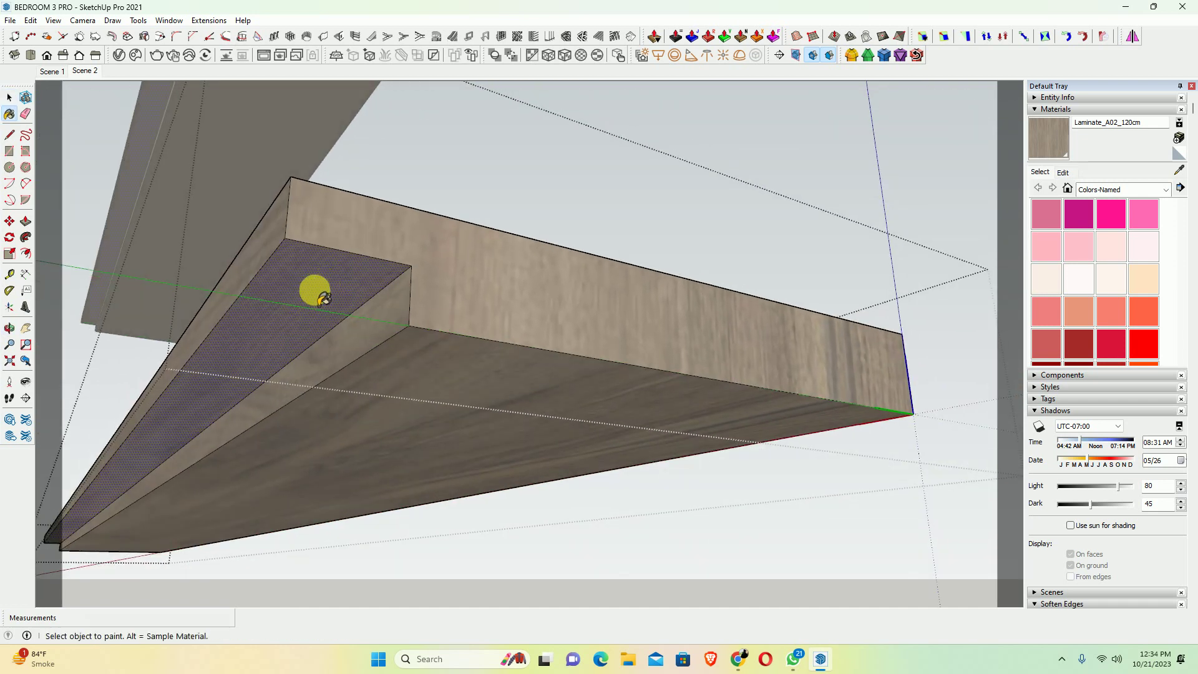
key("space")
mouse_move(377, 318)
middle_mouse_down()
mouse_move(83, 318)
mouse_move(513, 282)
mouse_move(676, 324)
mouse_move(120, 412)
mouse_move(767, 315)
mouse_move(506, 294)
mouse_move(268, 374)
mouse_move(241, 403)
mouse_move(349, 506)
mouse_move(322, 239)
mouse_move(428, 436)
mouse_move(420, 289)
mouse_move(441, 484)
mouse_move(383, 454)
mouse_move(518, 153)
mouse_move(347, 396)
mouse_move(206, 354)
mouse_move(344, 361)
middle_mouse_up()
Sample the yellow LED_3200k material and apply it to the shelf's underside recess
key("b")
left_click(447, 493, "alt")
key("space")
double_click(206, 356)
key("space")
Orbit around the shelf from low down to inspect the LED_3200k-painted notch
scroll(347, 377, "up", 2)
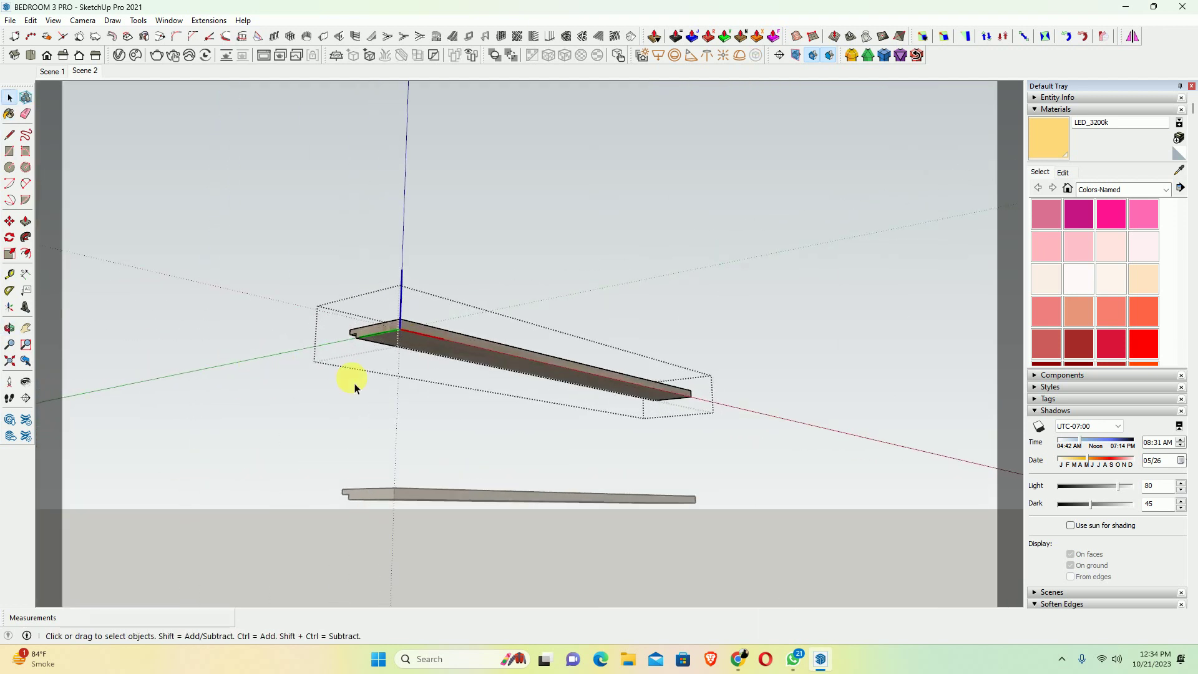
scroll(355, 289, "up", 3)
middle_click_drag(355, 289, 645, 246)
scroll(295, 281, "up", 3)
middle_click_drag(296, 281, 468, 383)
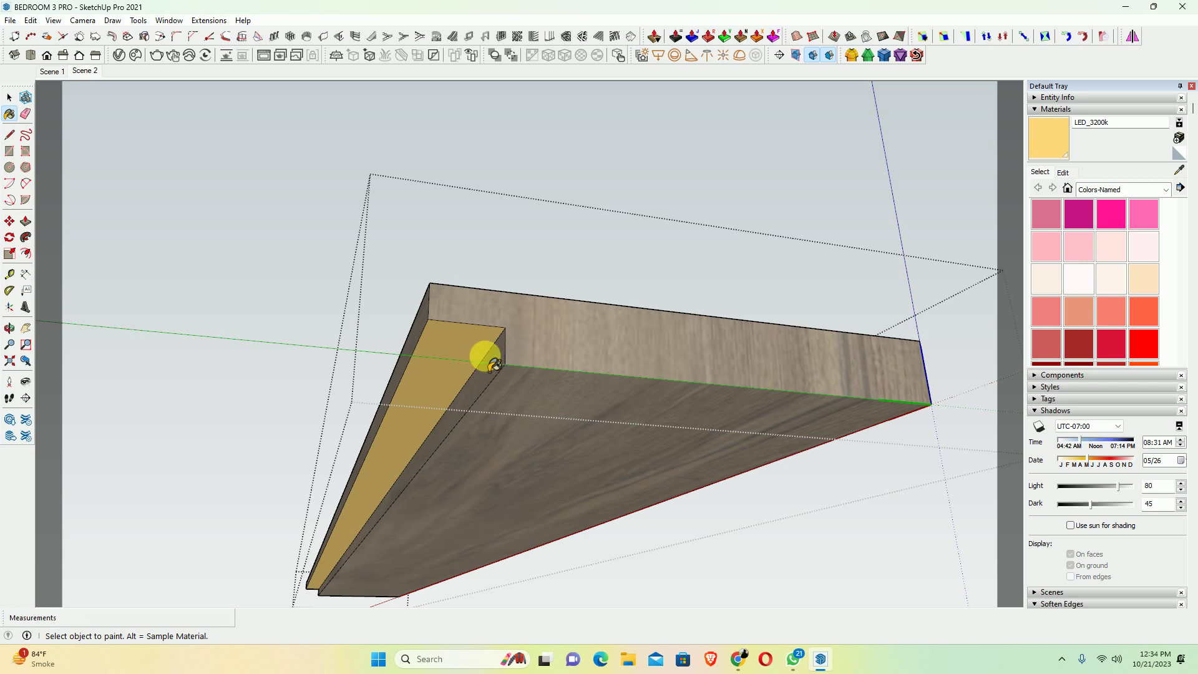
mouse_move(487, 350)
middle_mouse_down()
mouse_move(394, 413)
mouse_move(179, 395)
mouse_move(507, 388)
middle_mouse_up()
key("space")
scroll(543, 377, "up", 5)
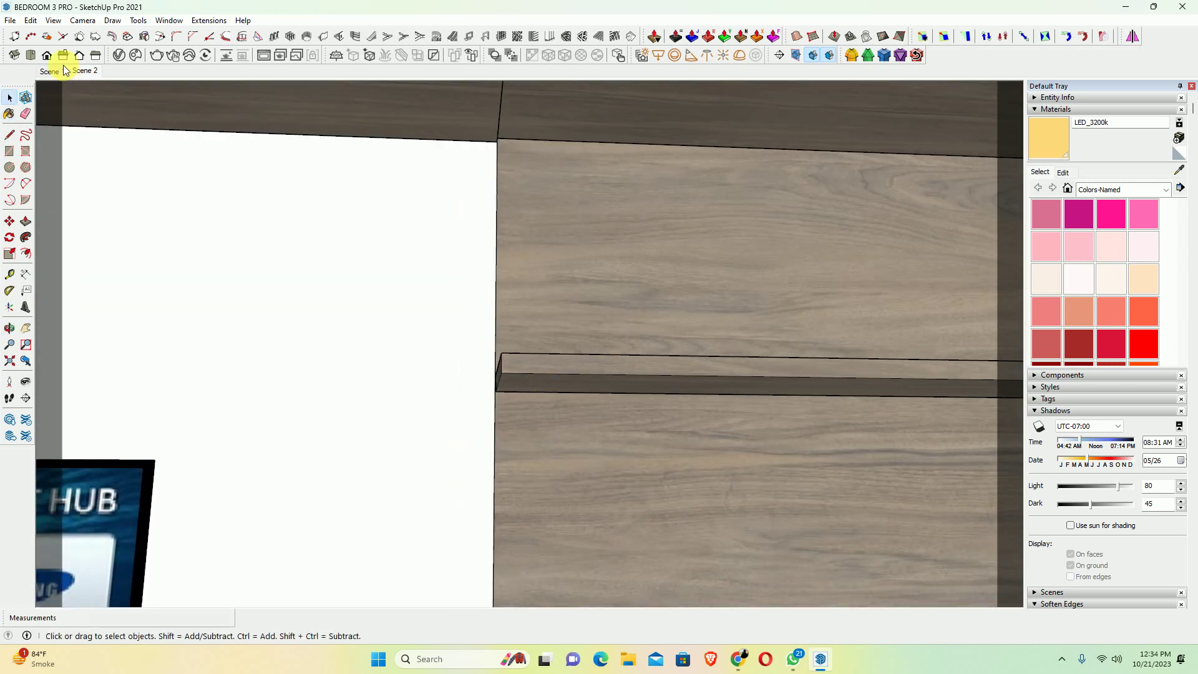
Switch to Front view and frame the side shelves, console and upper cabinets together
left_click(48, 55)
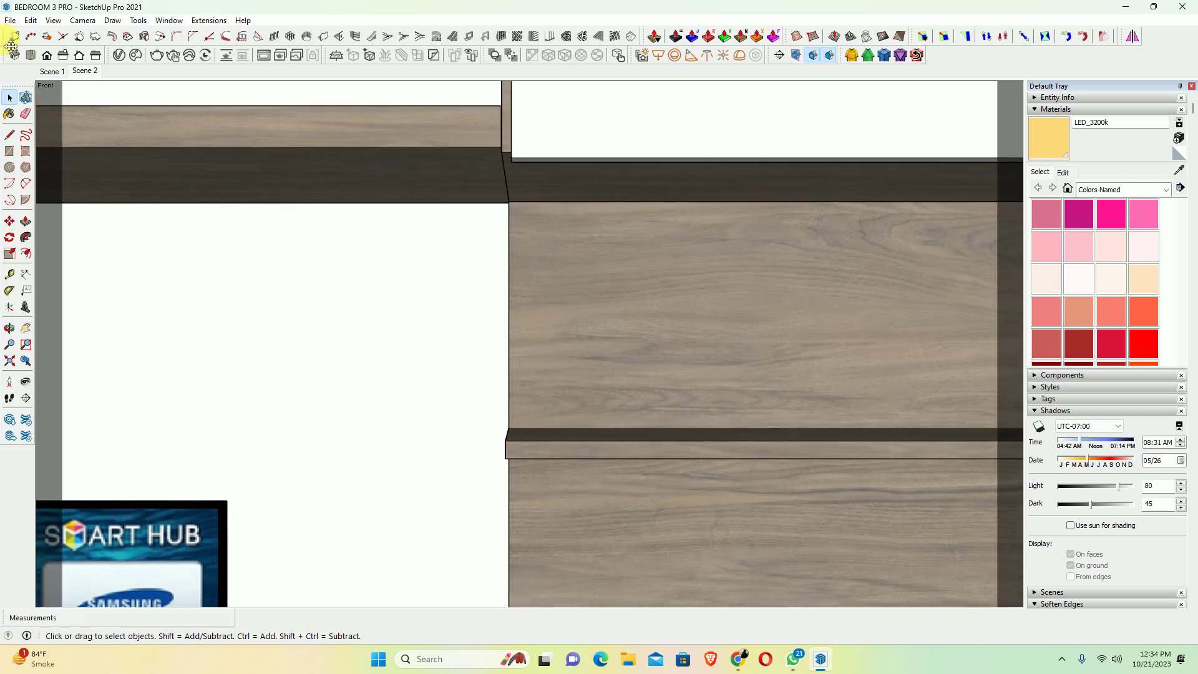
scroll(535, 302, "down", 3)
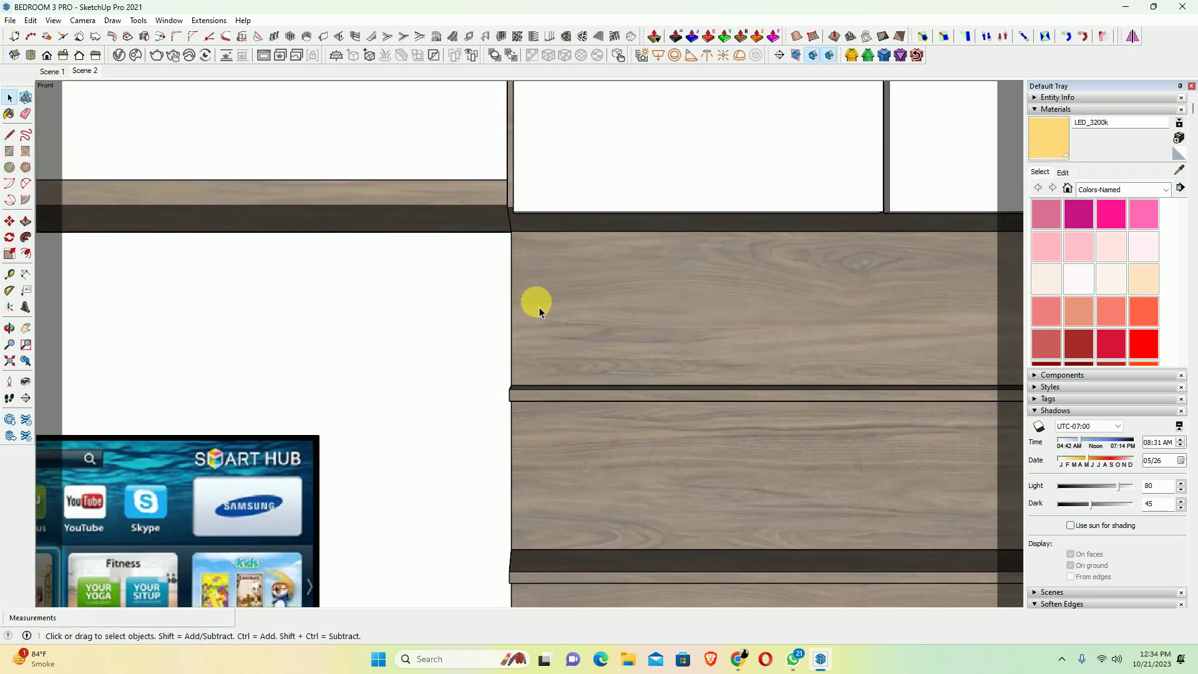
scroll(516, 360, "down", 3)
scroll(535, 367, "down", 3)
middle_click_drag(535, 366, 652, 331, "shift")
scroll(652, 330, "up", 1)
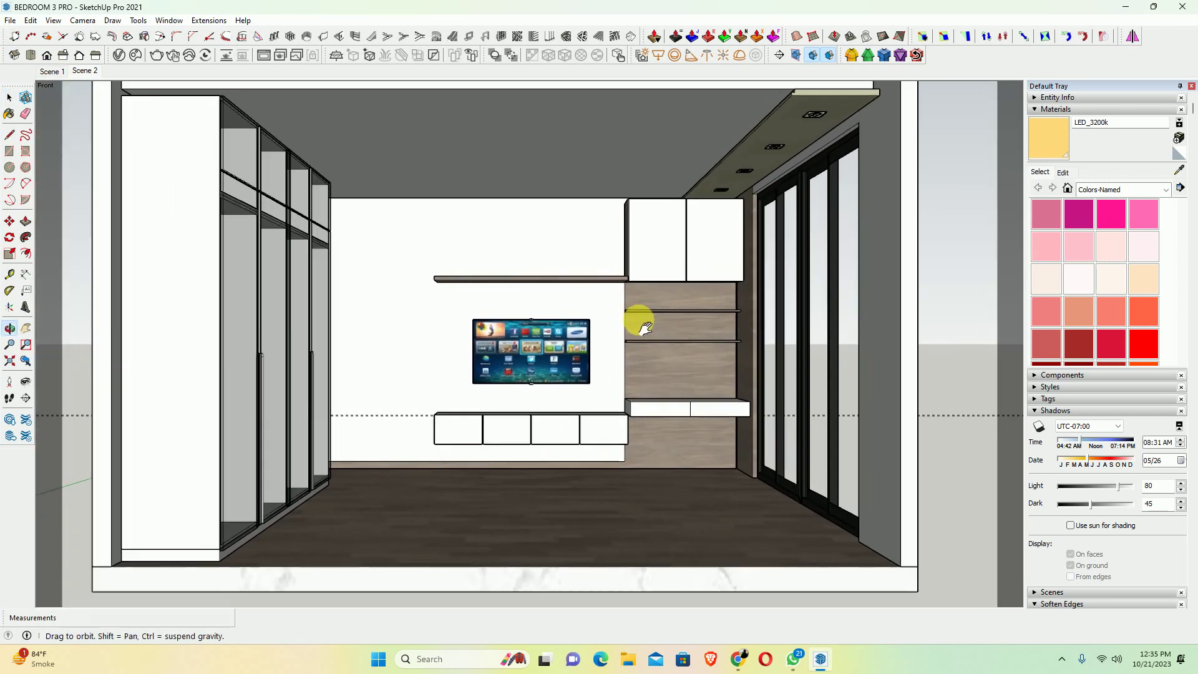
scroll(636, 315, "up", 1)
scroll(633, 342, "up", 2)
scroll(642, 347, "up", 1)
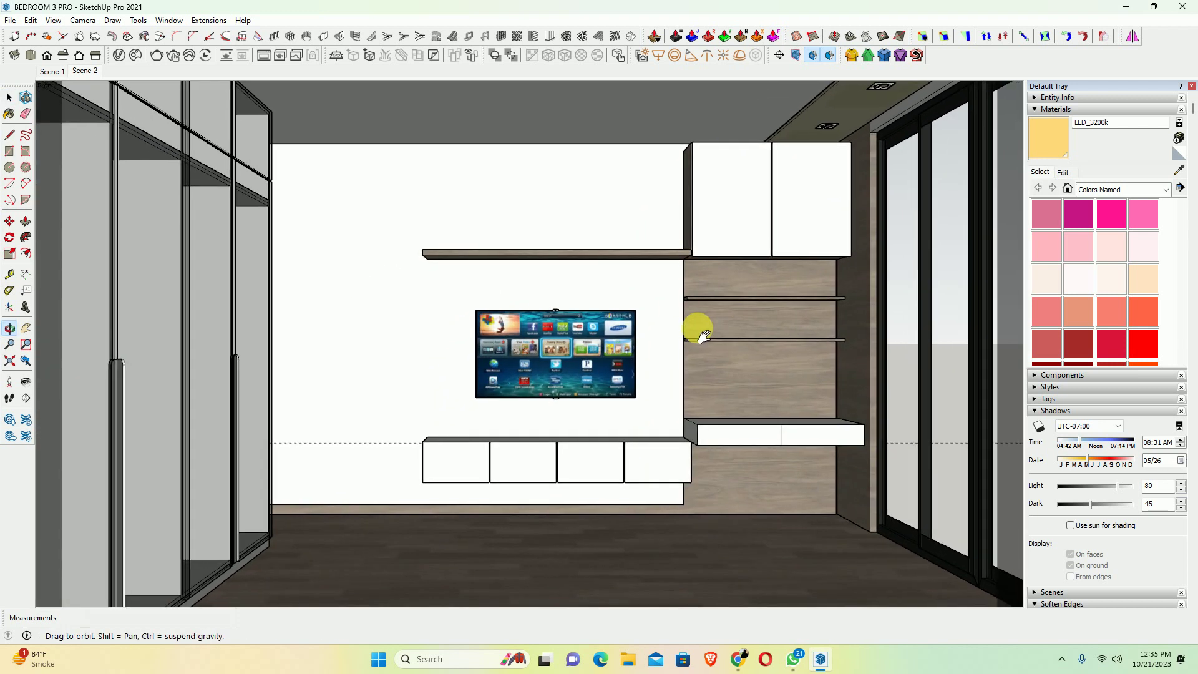
middle_click_drag(705, 337, 699, 334, "shift")
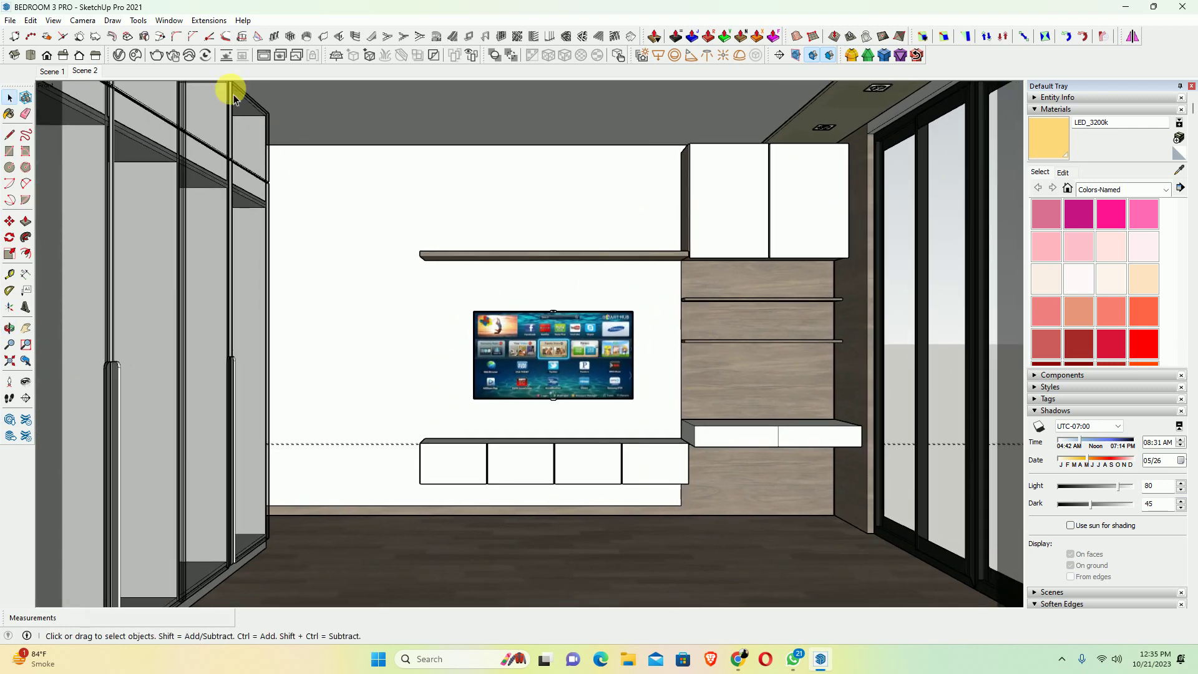
Render the TV wall interactively in V-Ray and zoom around to inspect the LED glow
left_click(173, 58)
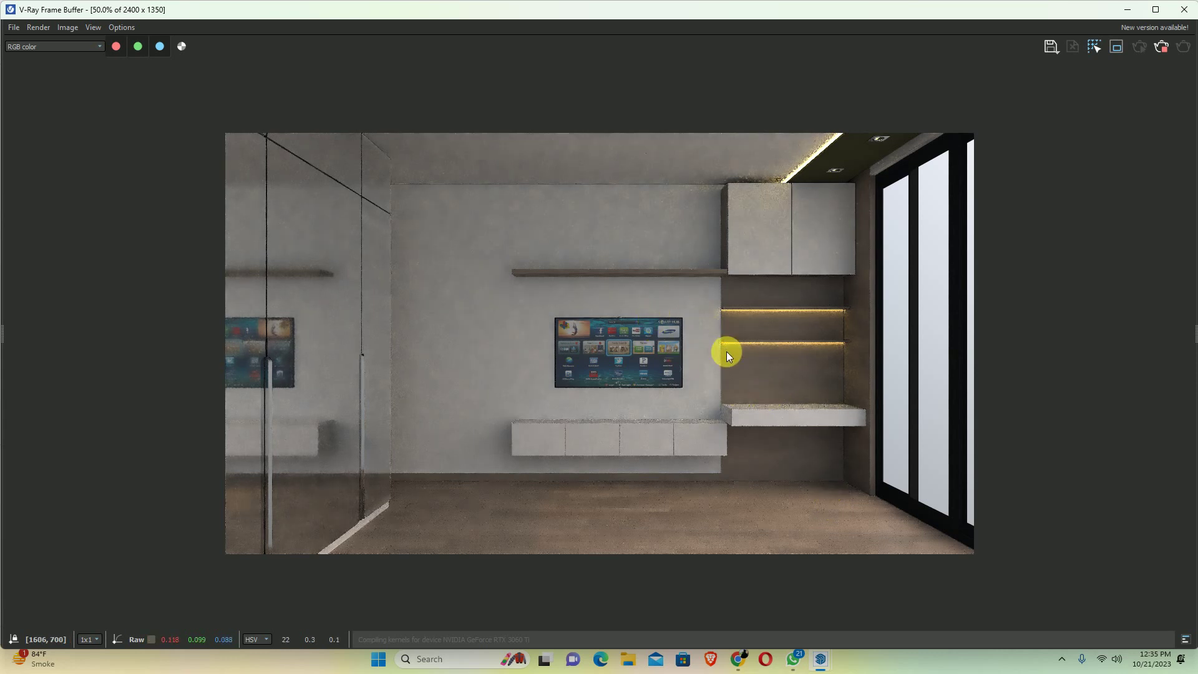
scroll(840, 408, "up", 2)
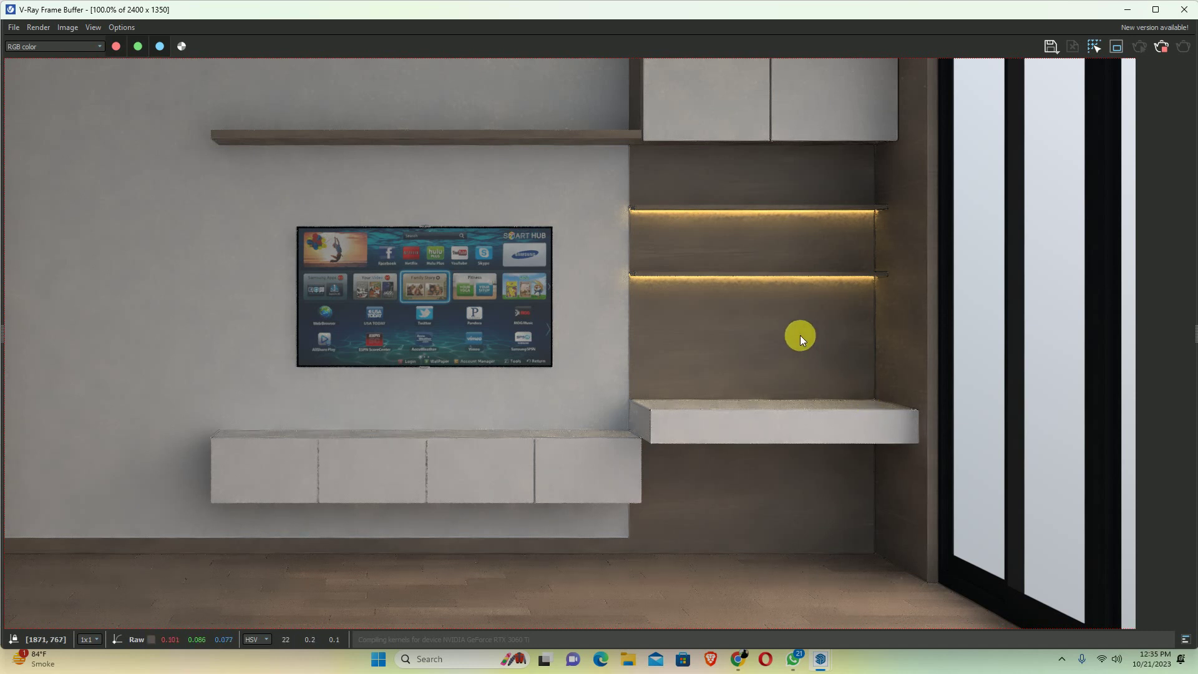
scroll(717, 325, "down", 4)
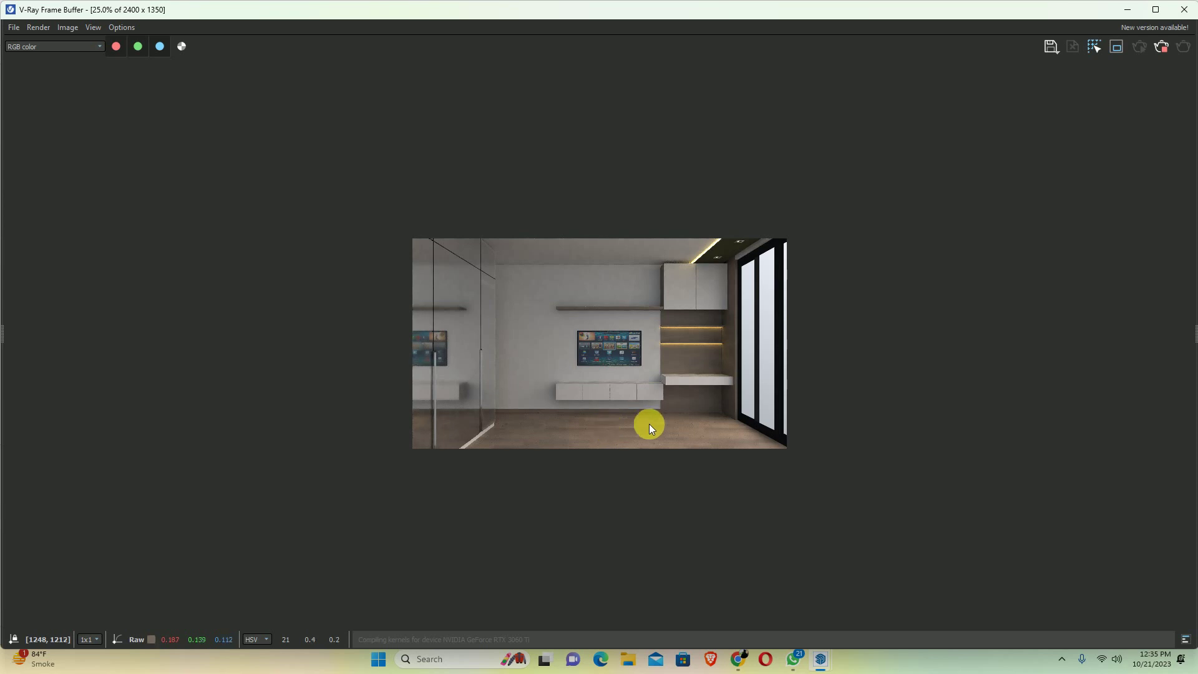
scroll(686, 424, "up", 2)
scroll(780, 423, "up", 2)
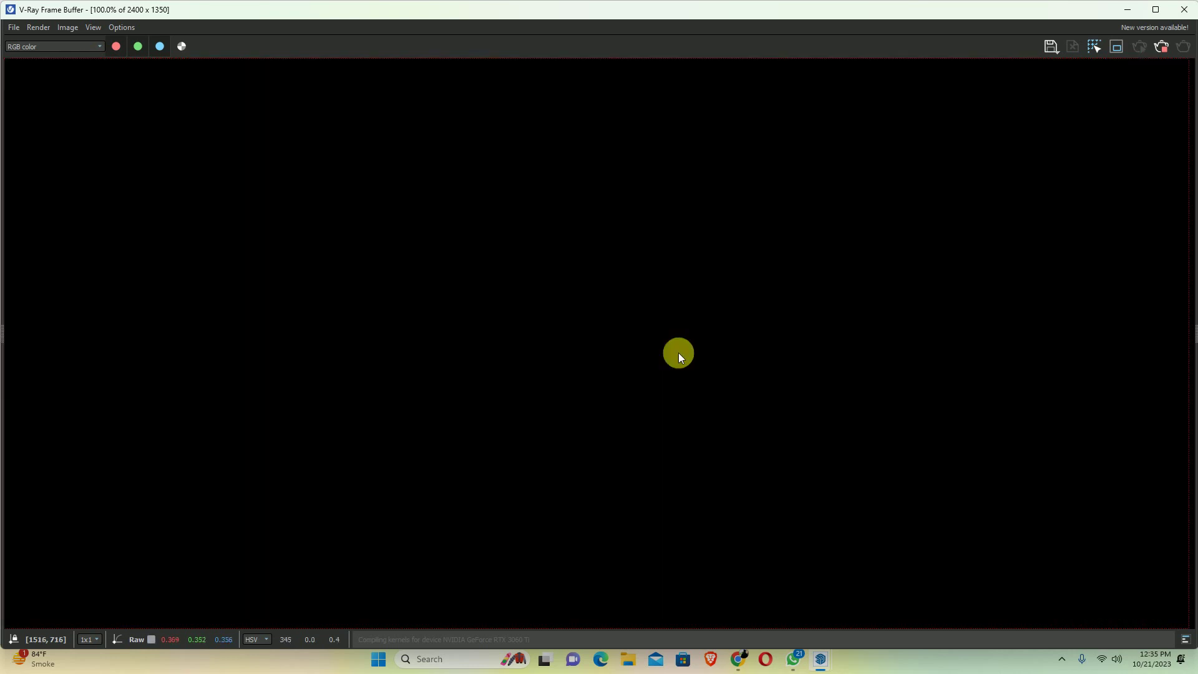
scroll(547, 339, "down", 2)
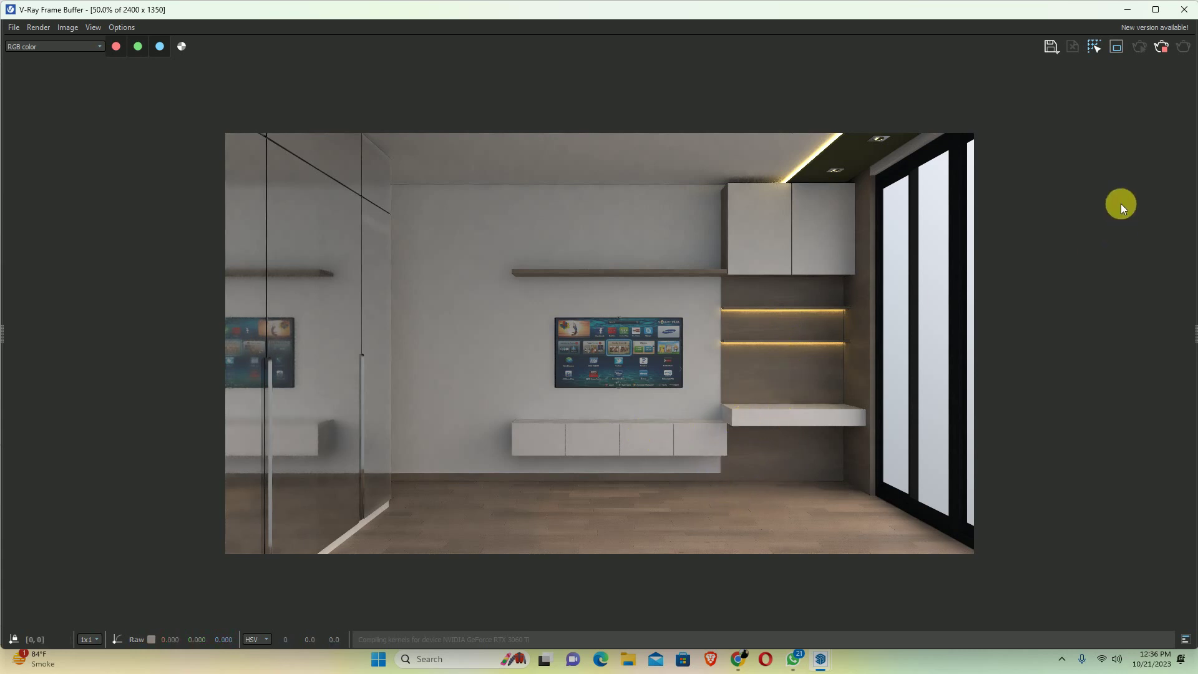
Restart the render, then exit full screen and close the V-Ray Frame Buffer
left_click(1158, 46)
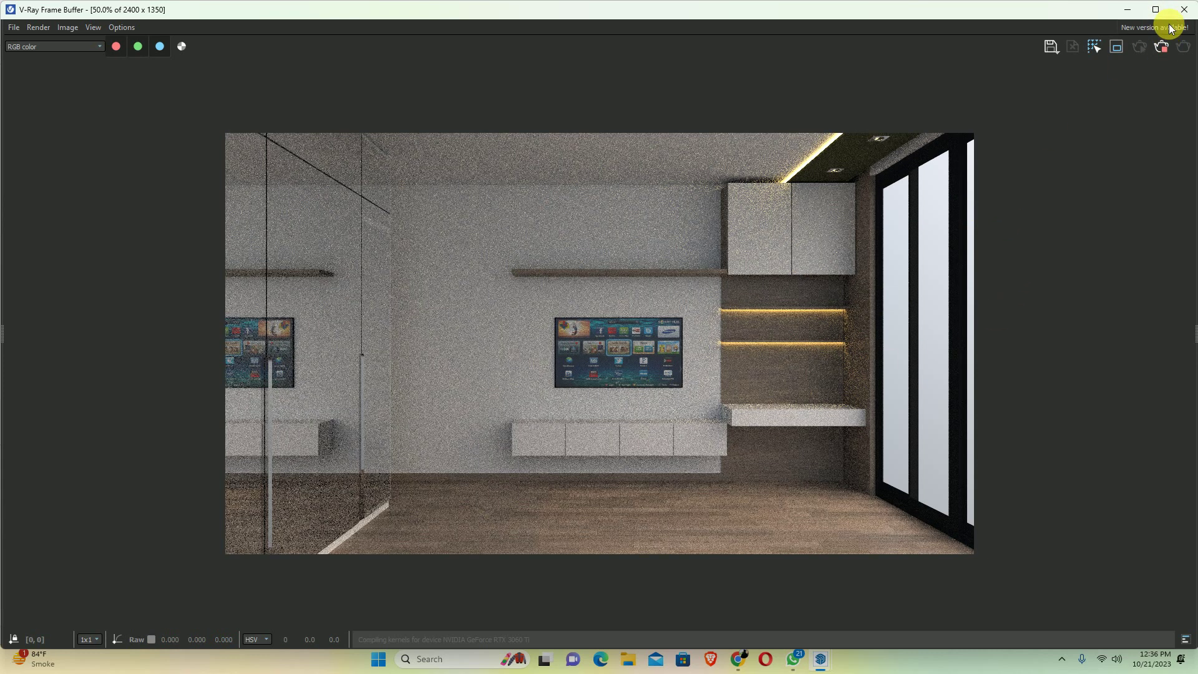
left_click(1155, 9)
left_click(877, 113)
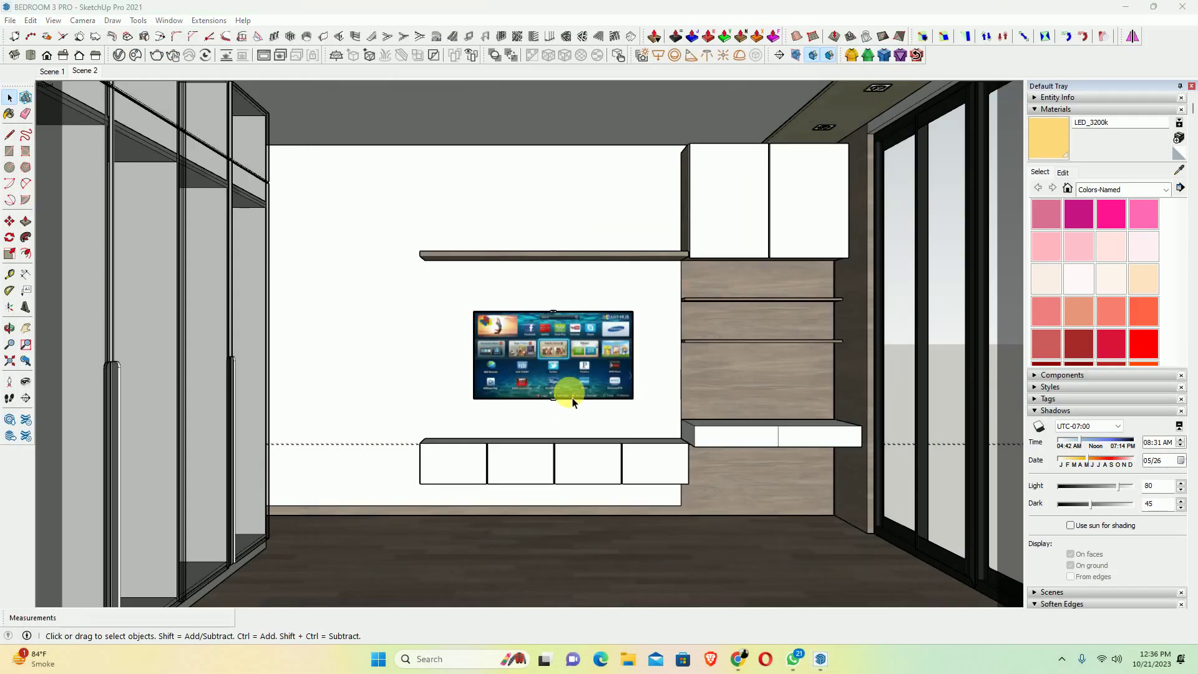